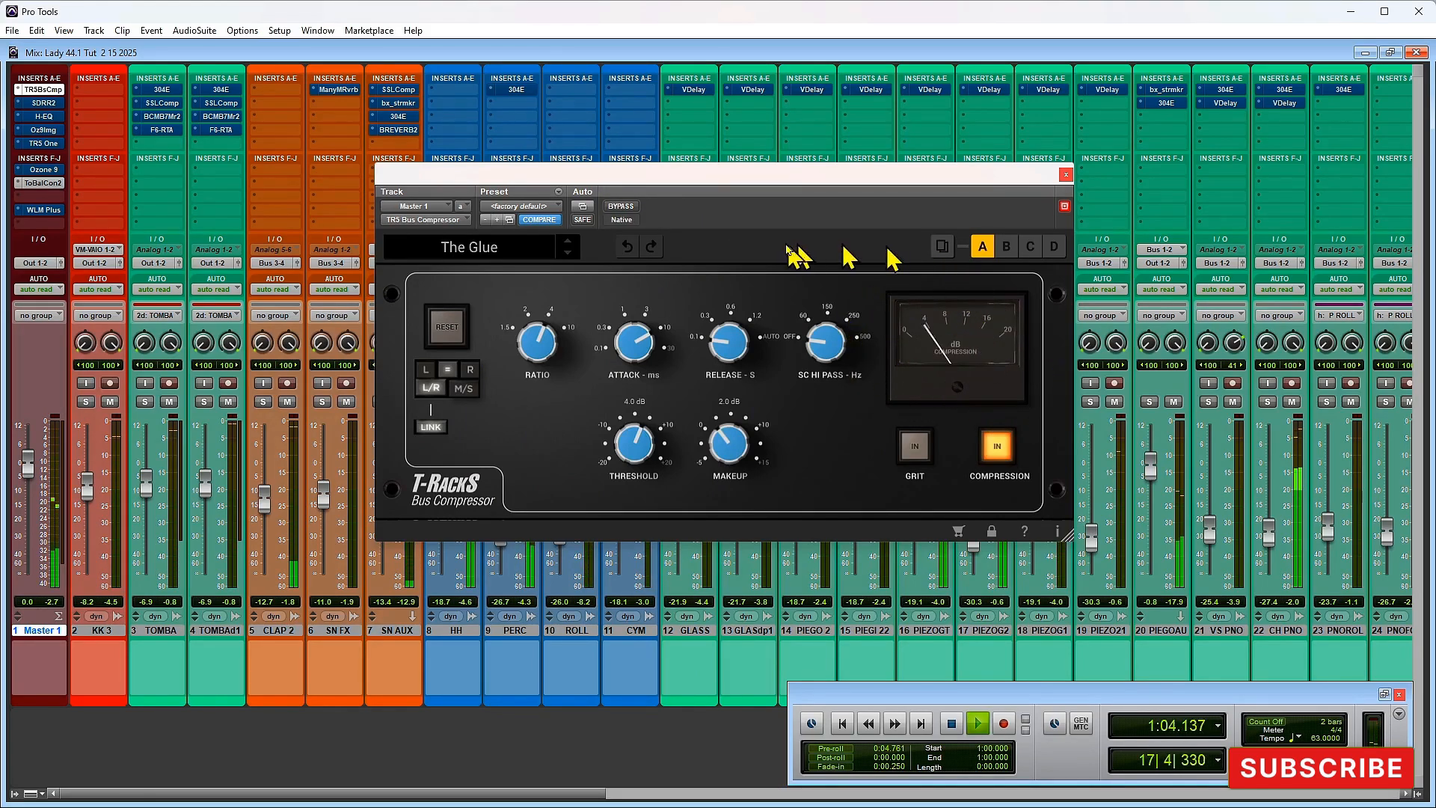
Step: Compare the playing mix with the T-RackS Bus Compressor on Master 1 bypassed and active, ending with it active and playback stopped
left_click(617, 206)
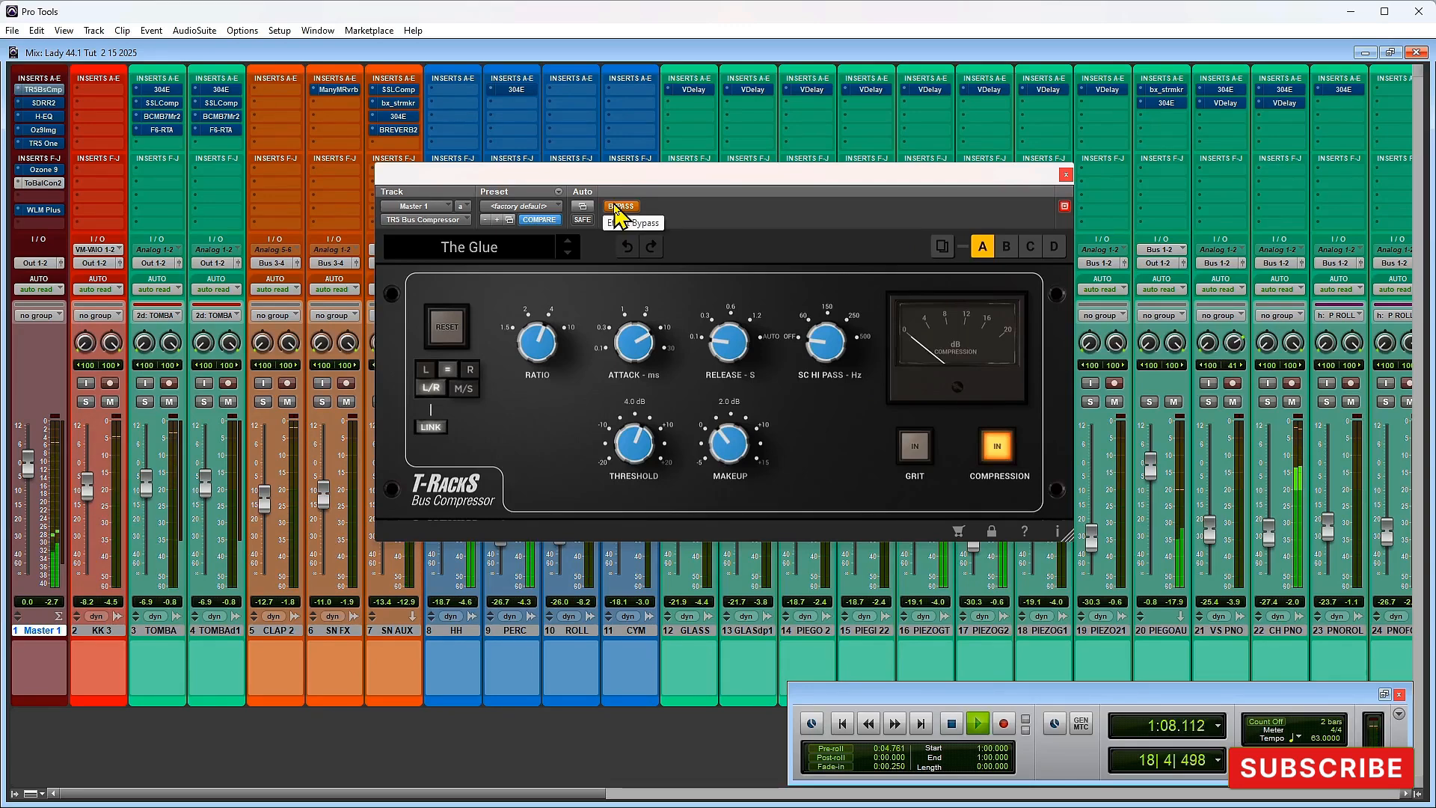
left_click(618, 208)
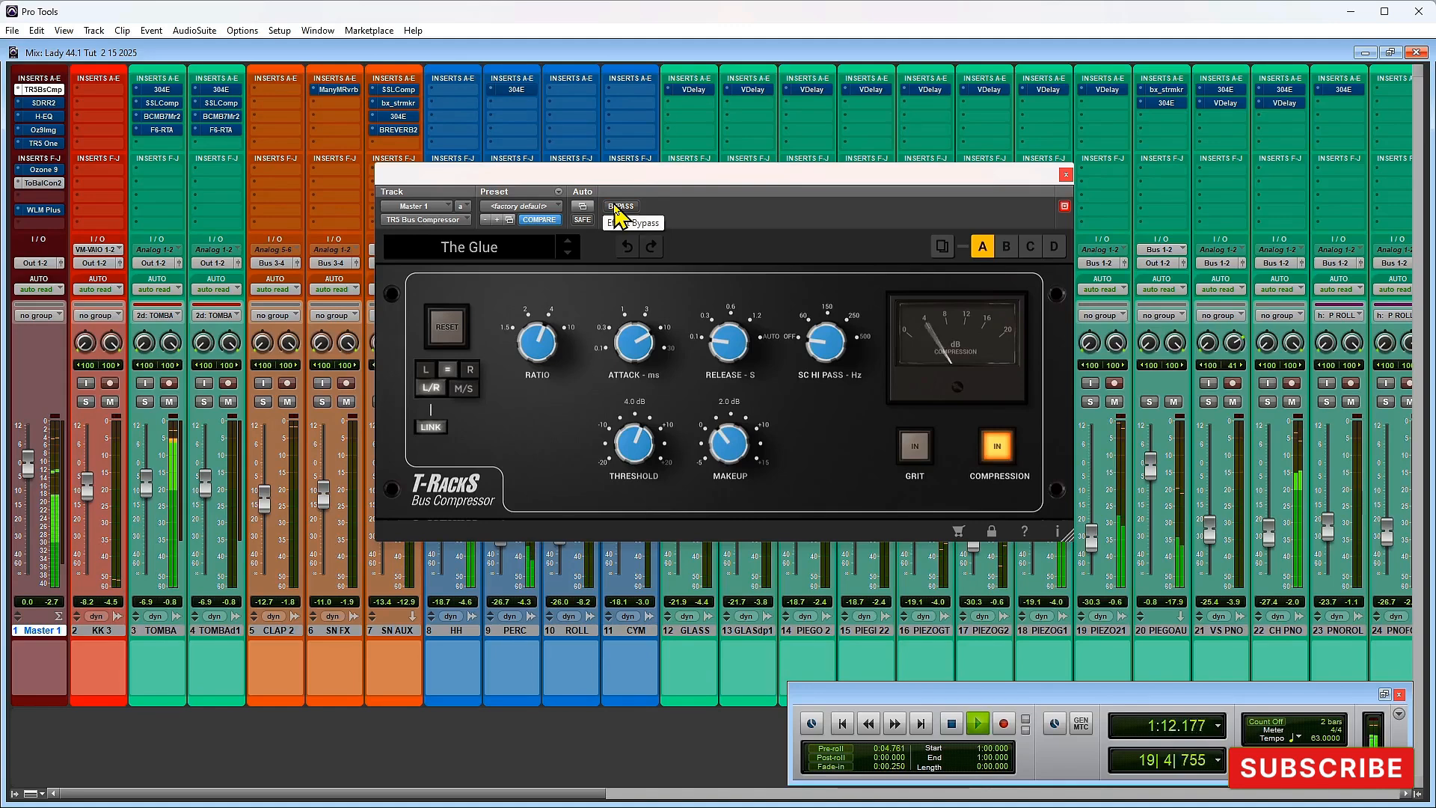
key("space")
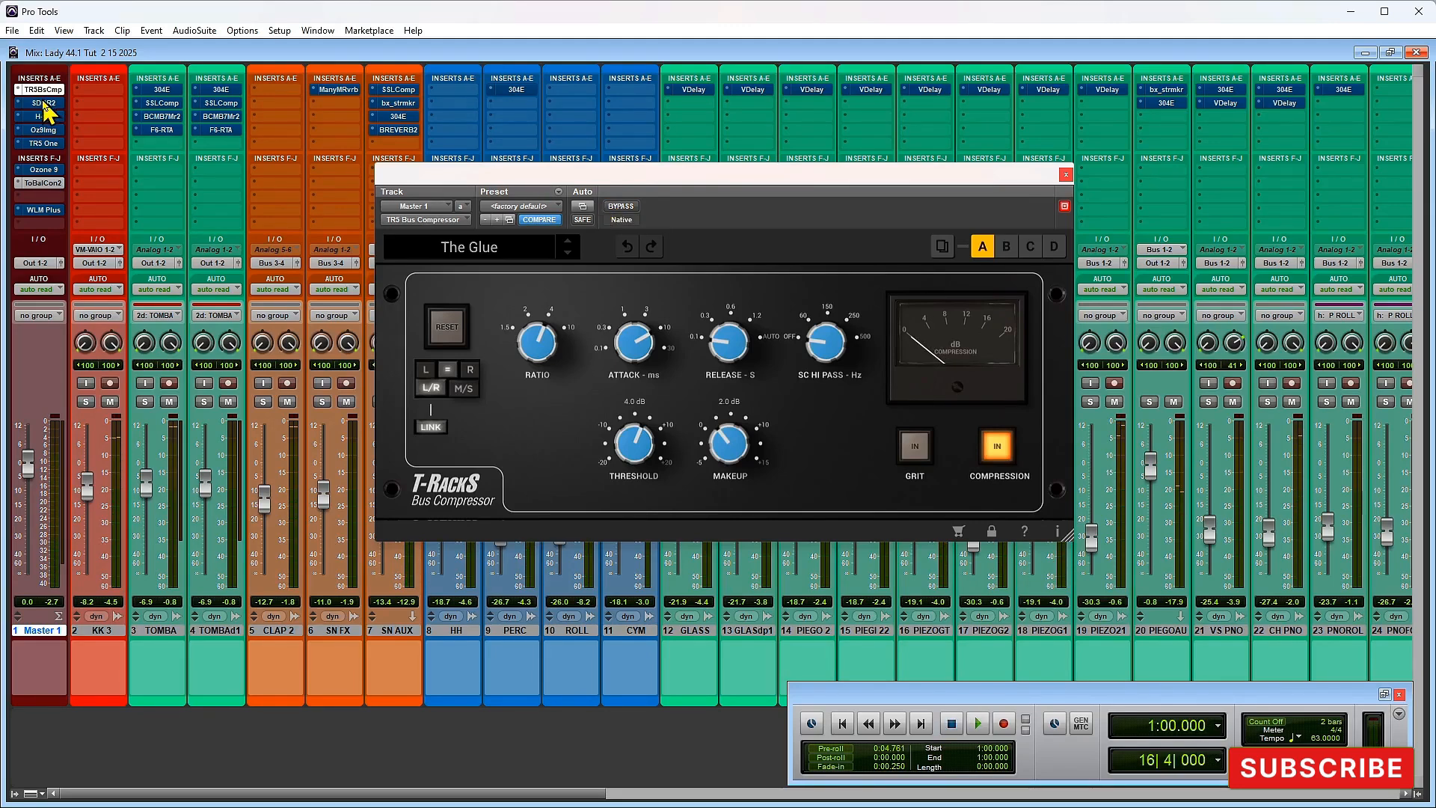
Step: Take the SDRR2 plug-in on Master 1 out of bypass, audition the mix, and close both open plug-in windows
left_click(1064, 206)
left_click(43, 102)
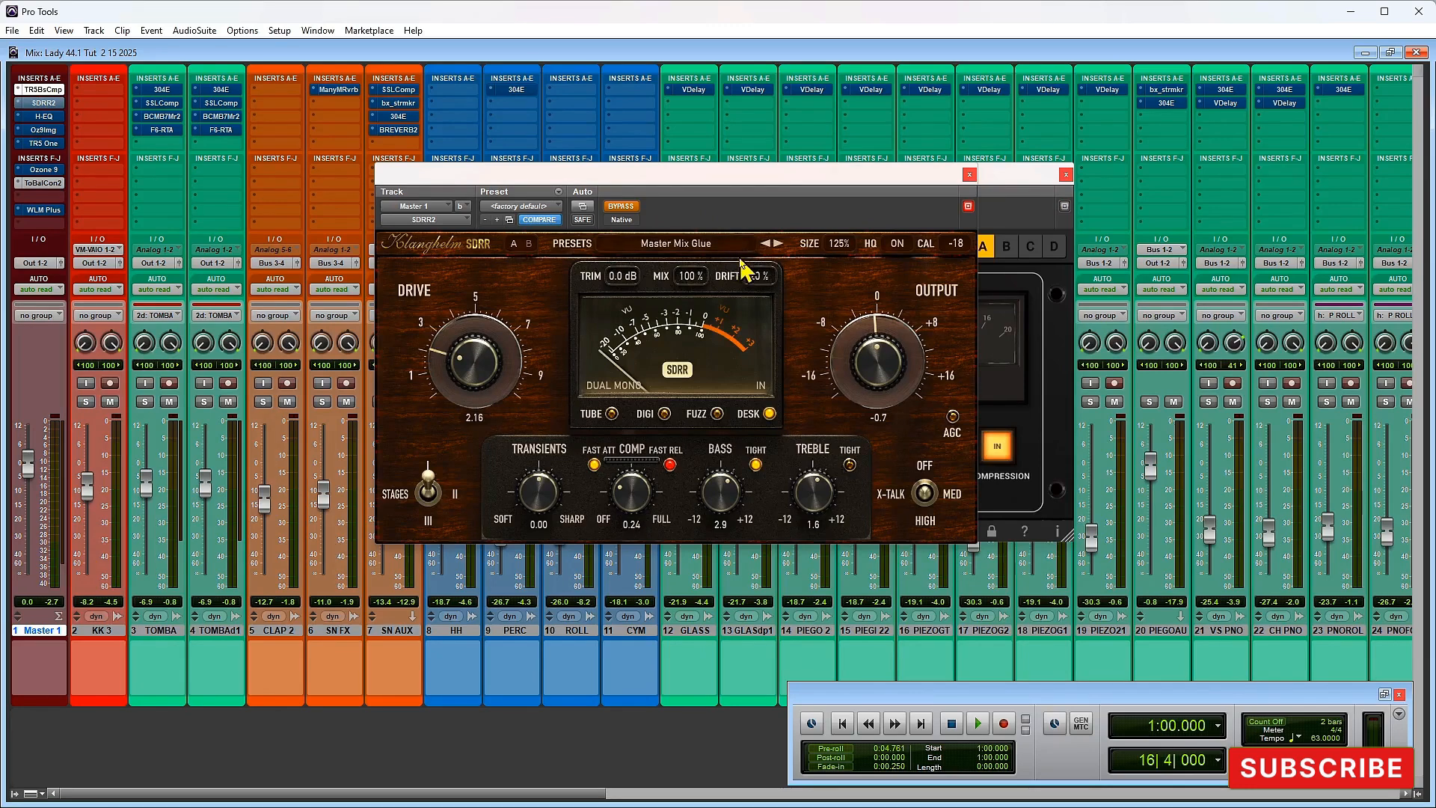
left_click_drag(725, 186, 767, 194)
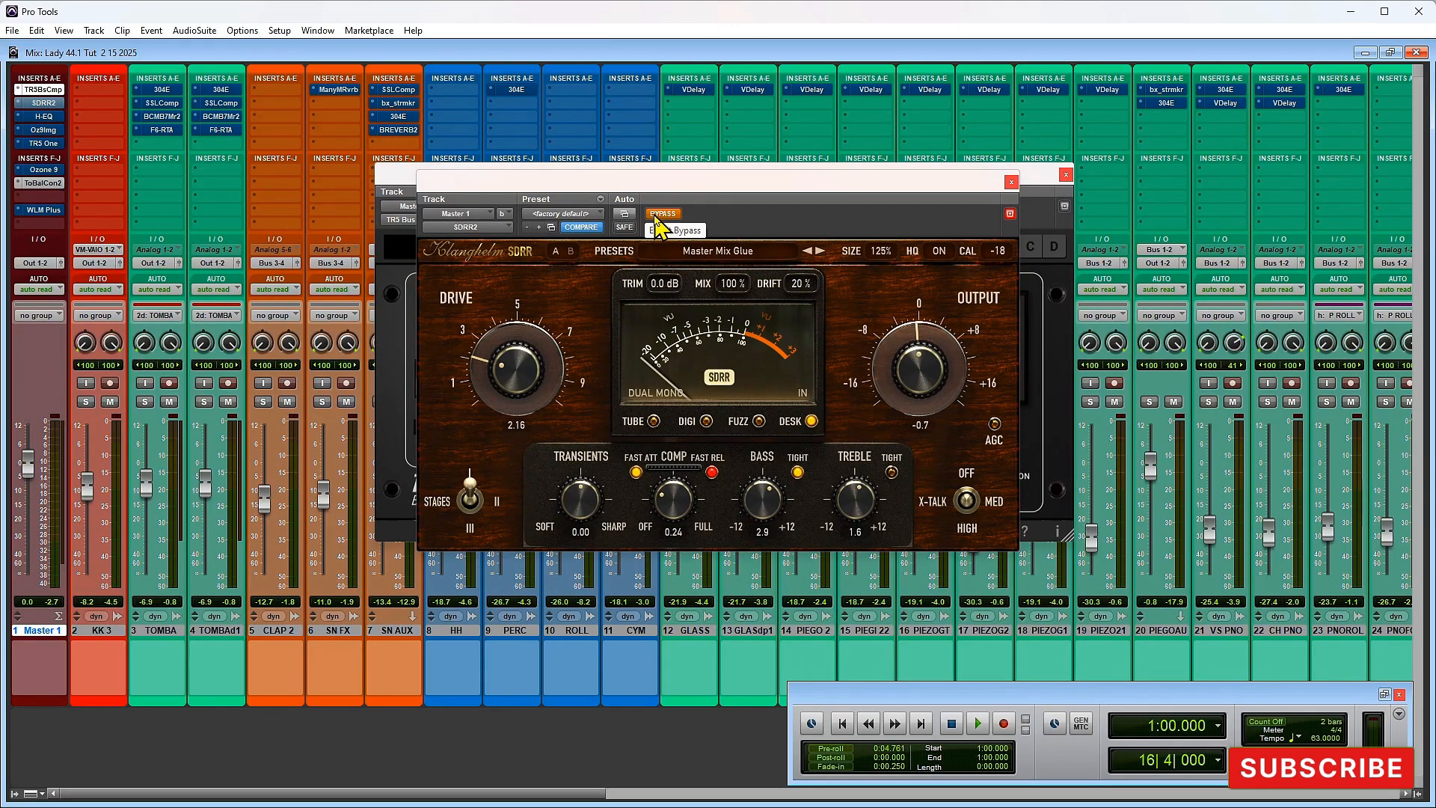
left_click(658, 215)
key("space")
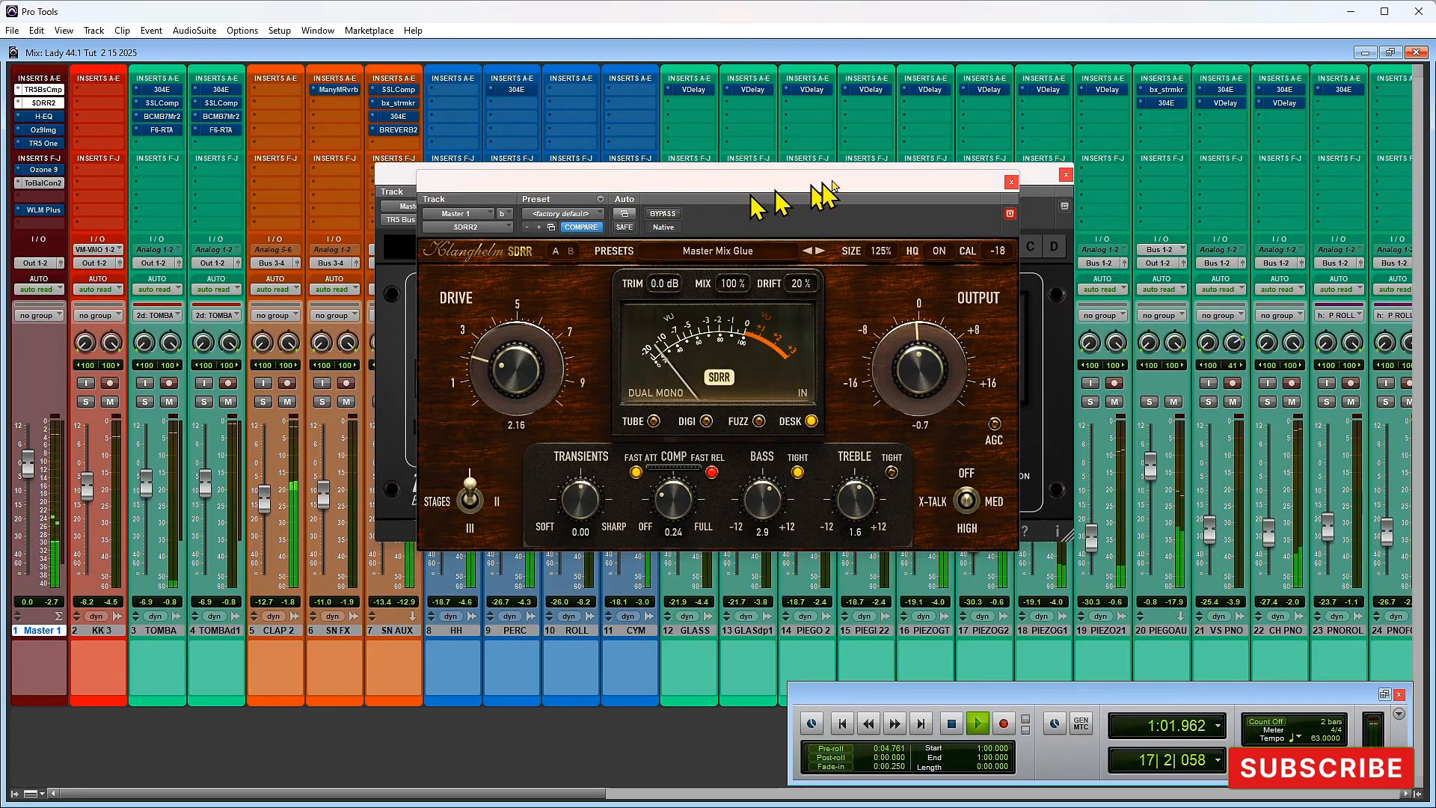
key("space")
left_click(1010, 182)
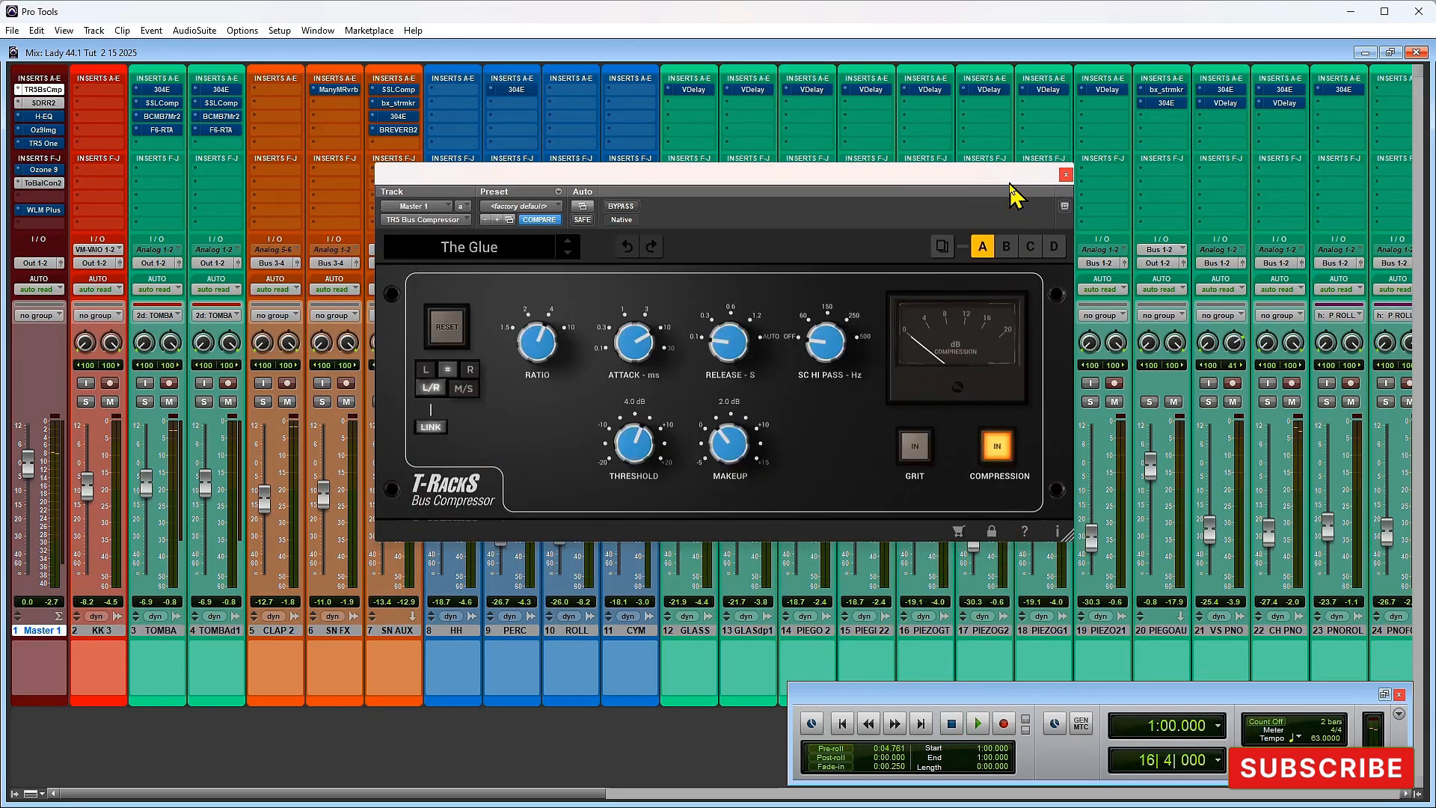
left_click(1065, 177)
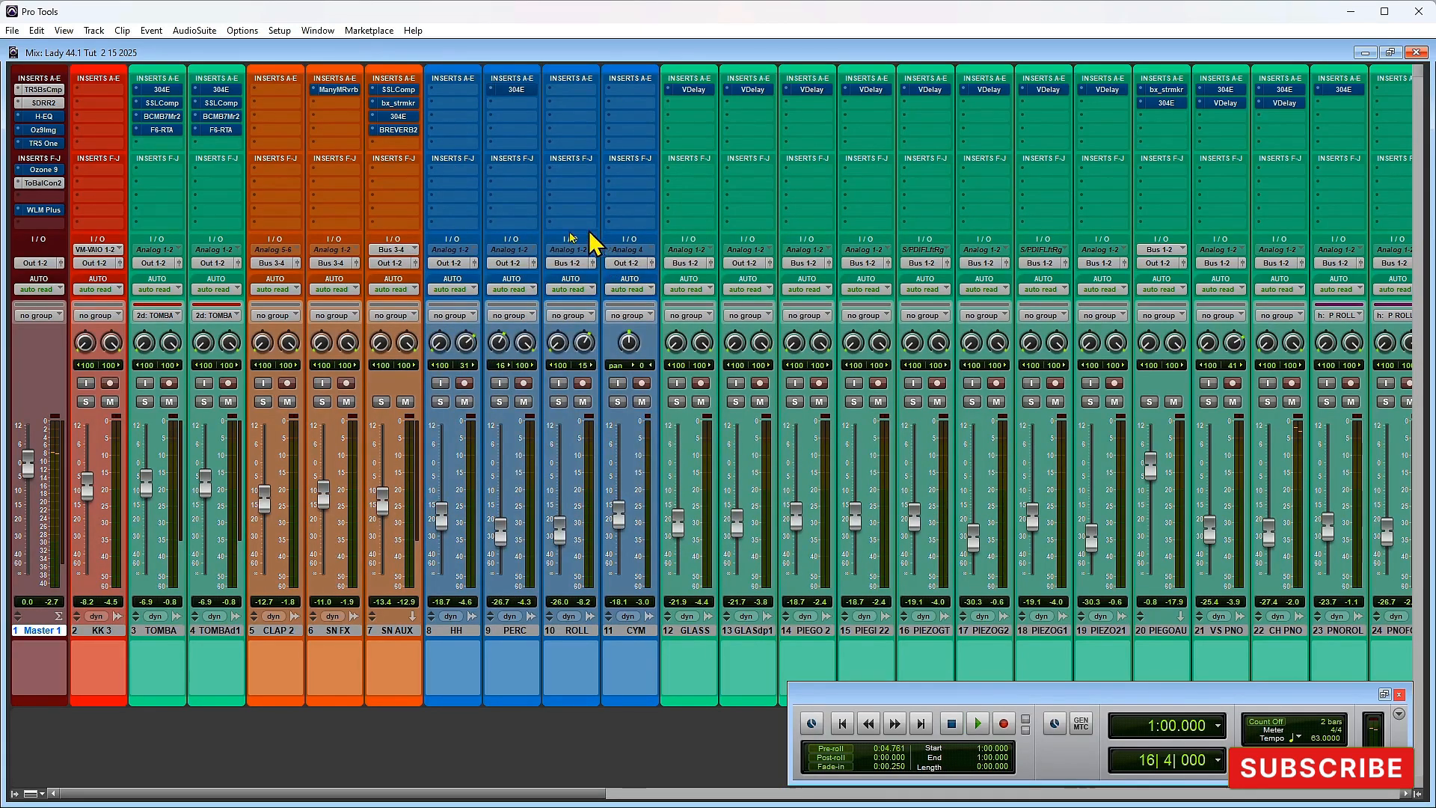
Step: Open the H-EQ on Master 1 and take it out of bypass during playback to hear its effect on the mix
left_click(43, 117)
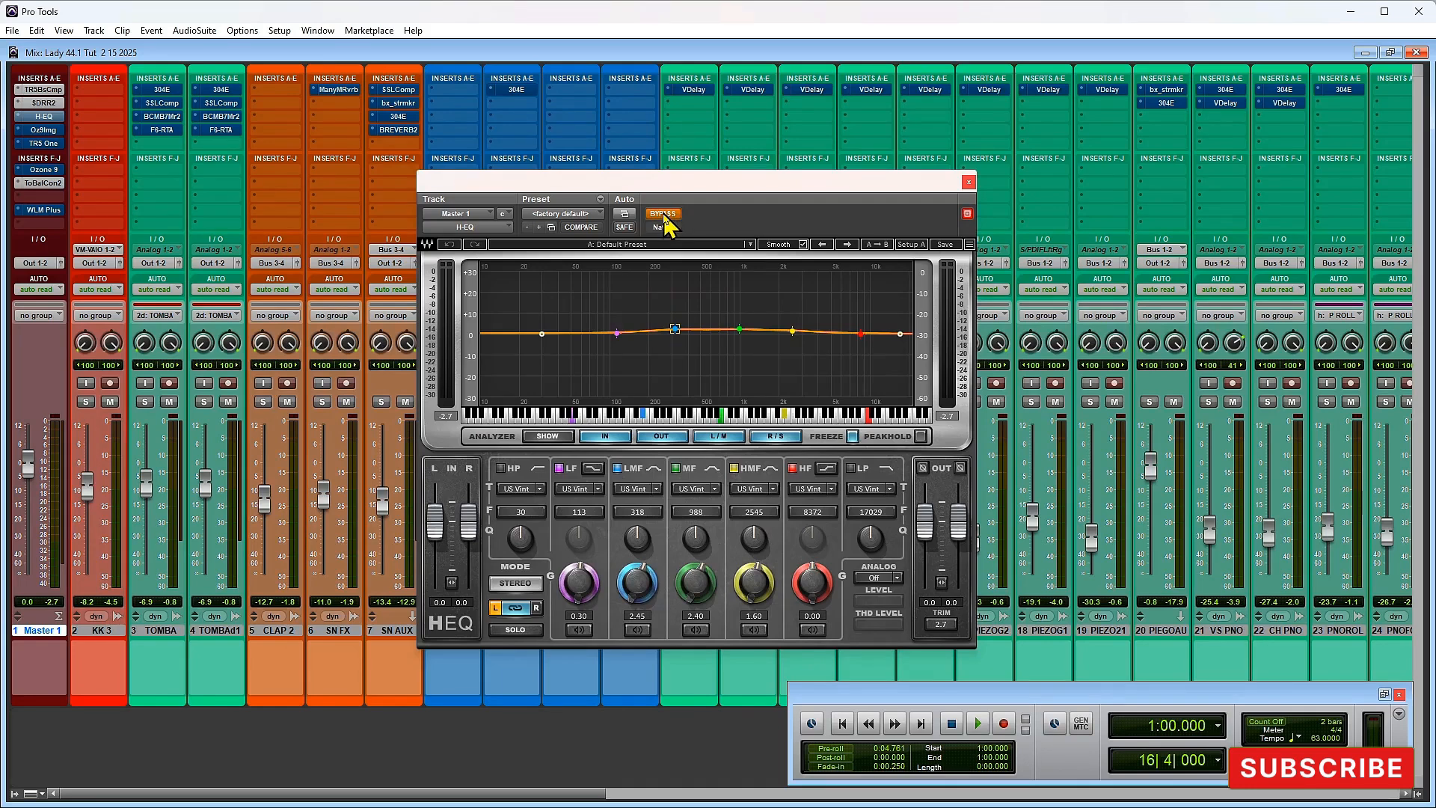
key("space")
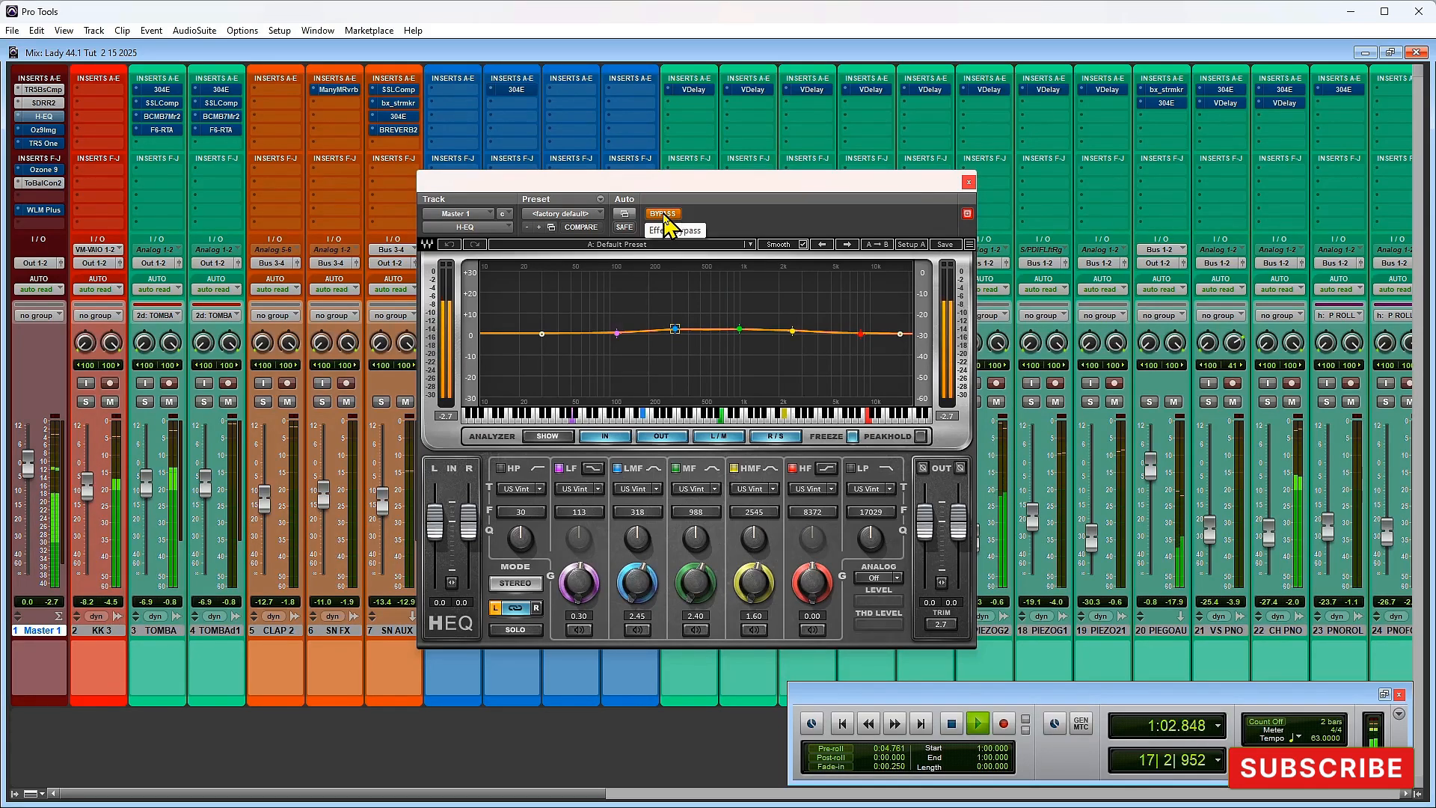
left_click(664, 216)
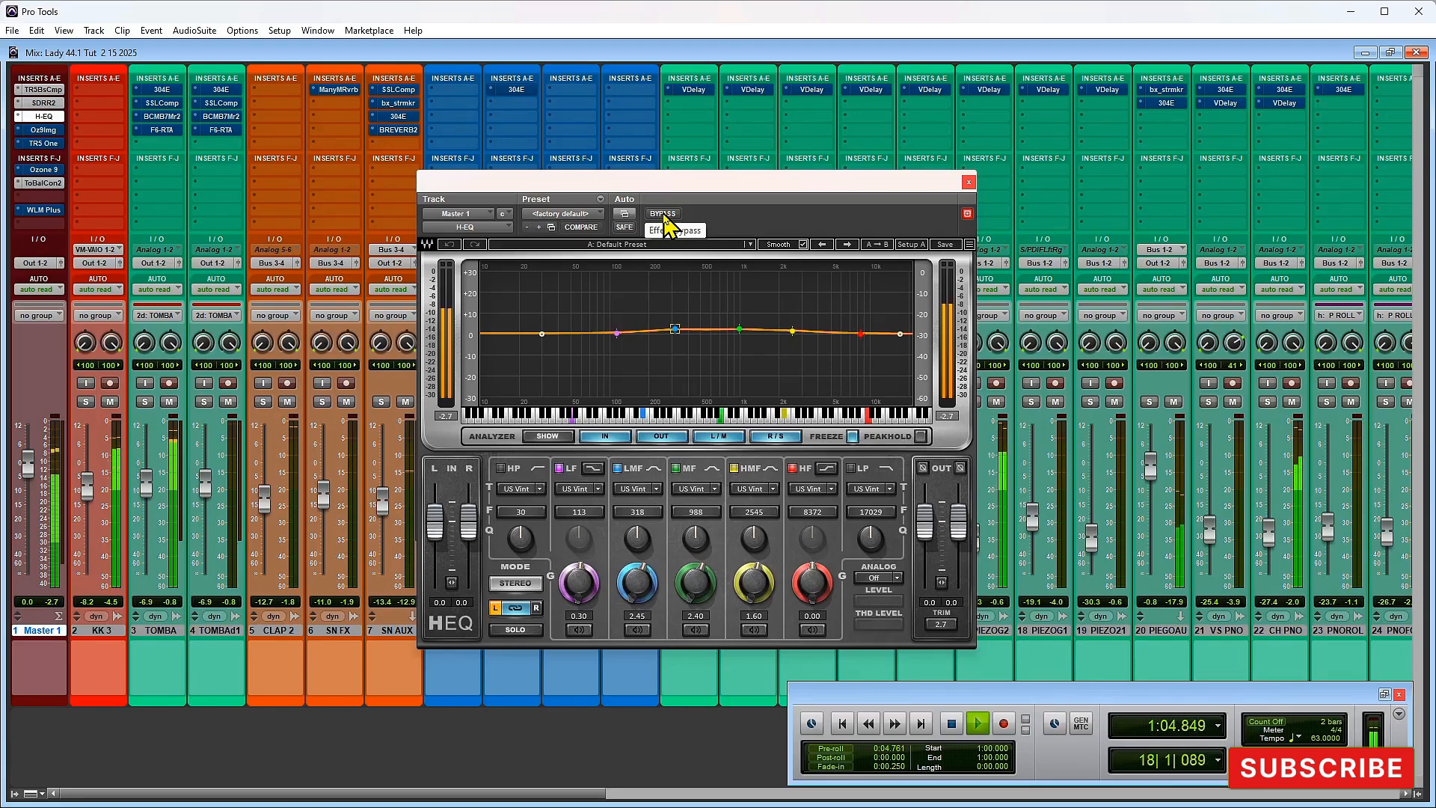
key("space")
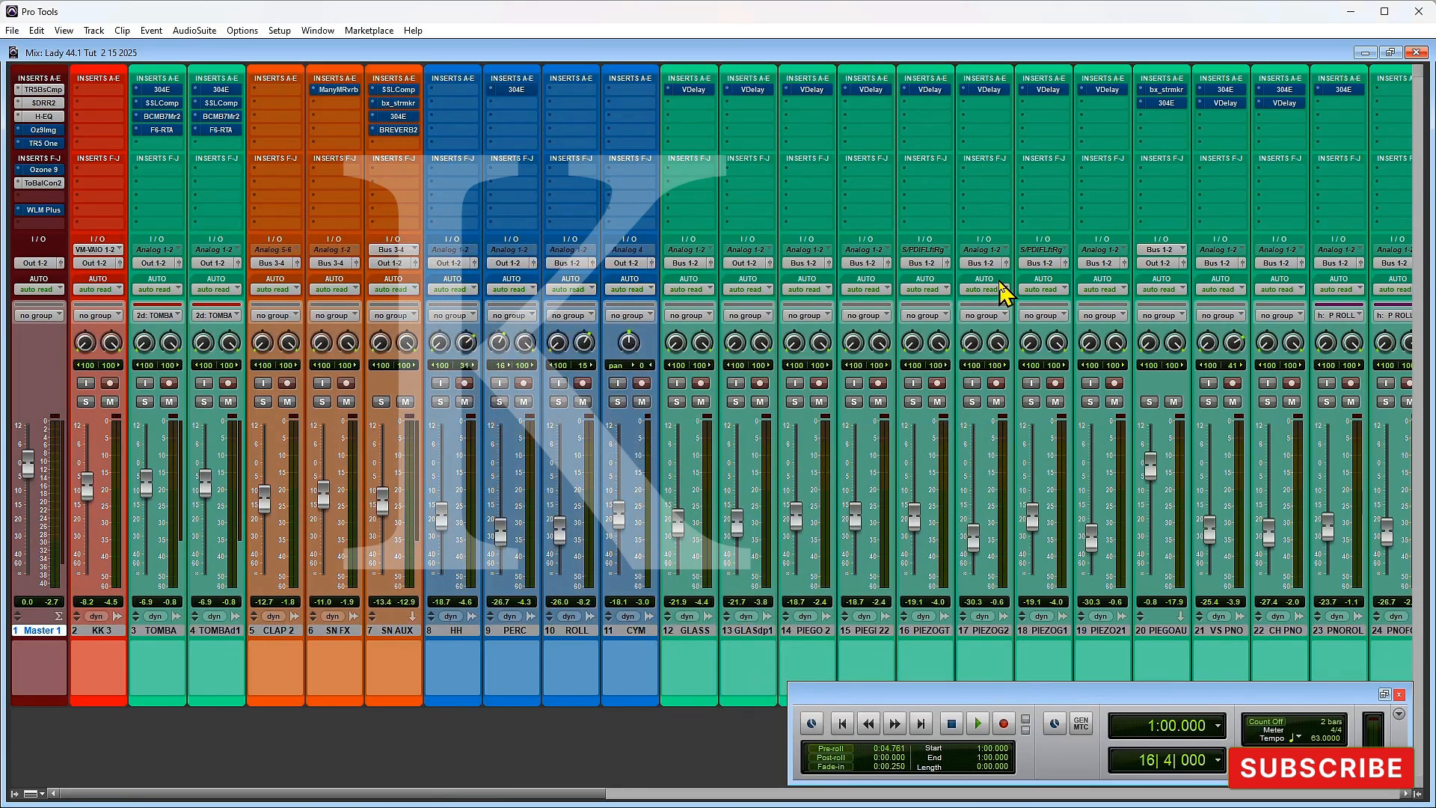
Step: Solo the KK 3 kick track and select its KK 3_01 clip starting at bar 9 in the Edit window
key("ctrl+equal")
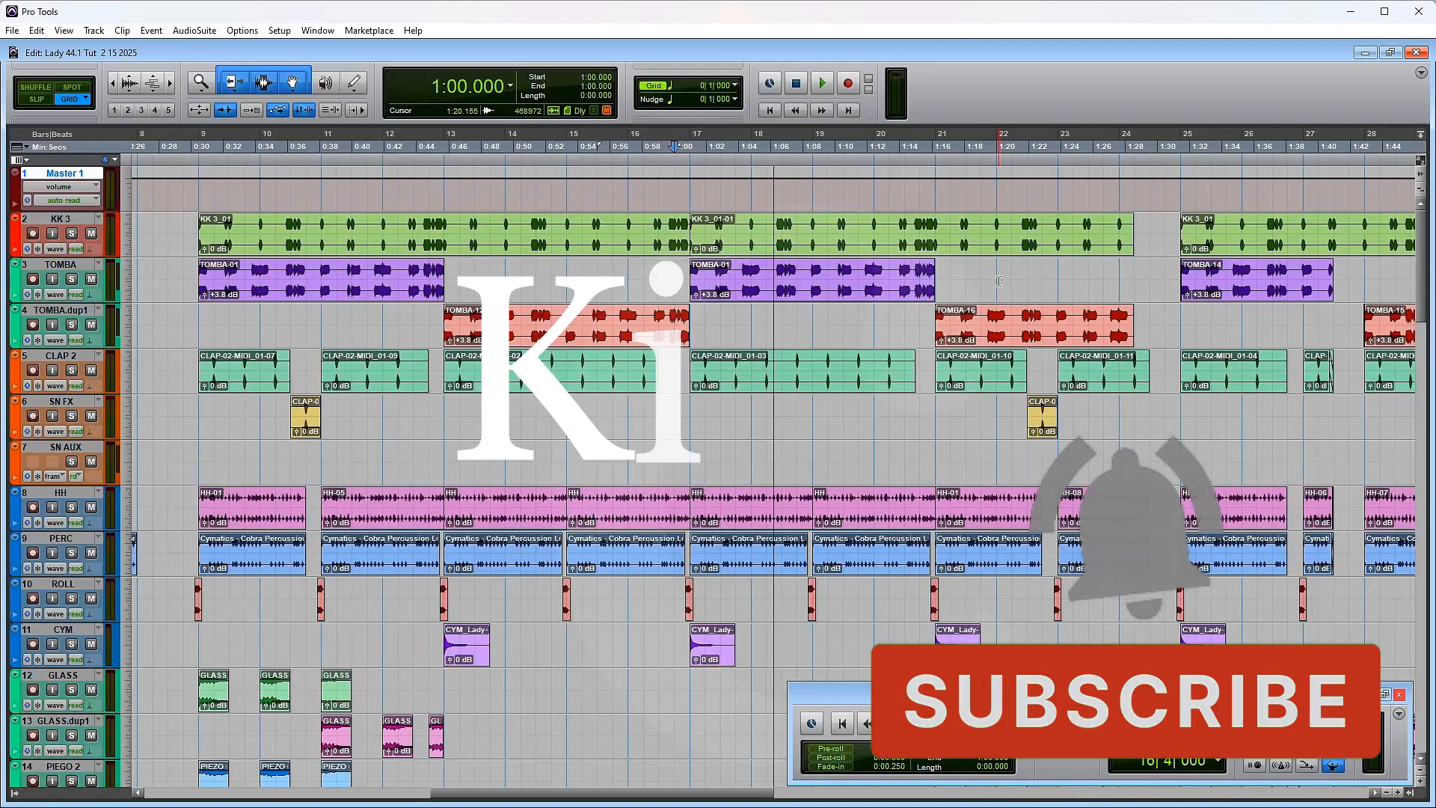
key("ctrl+equal")
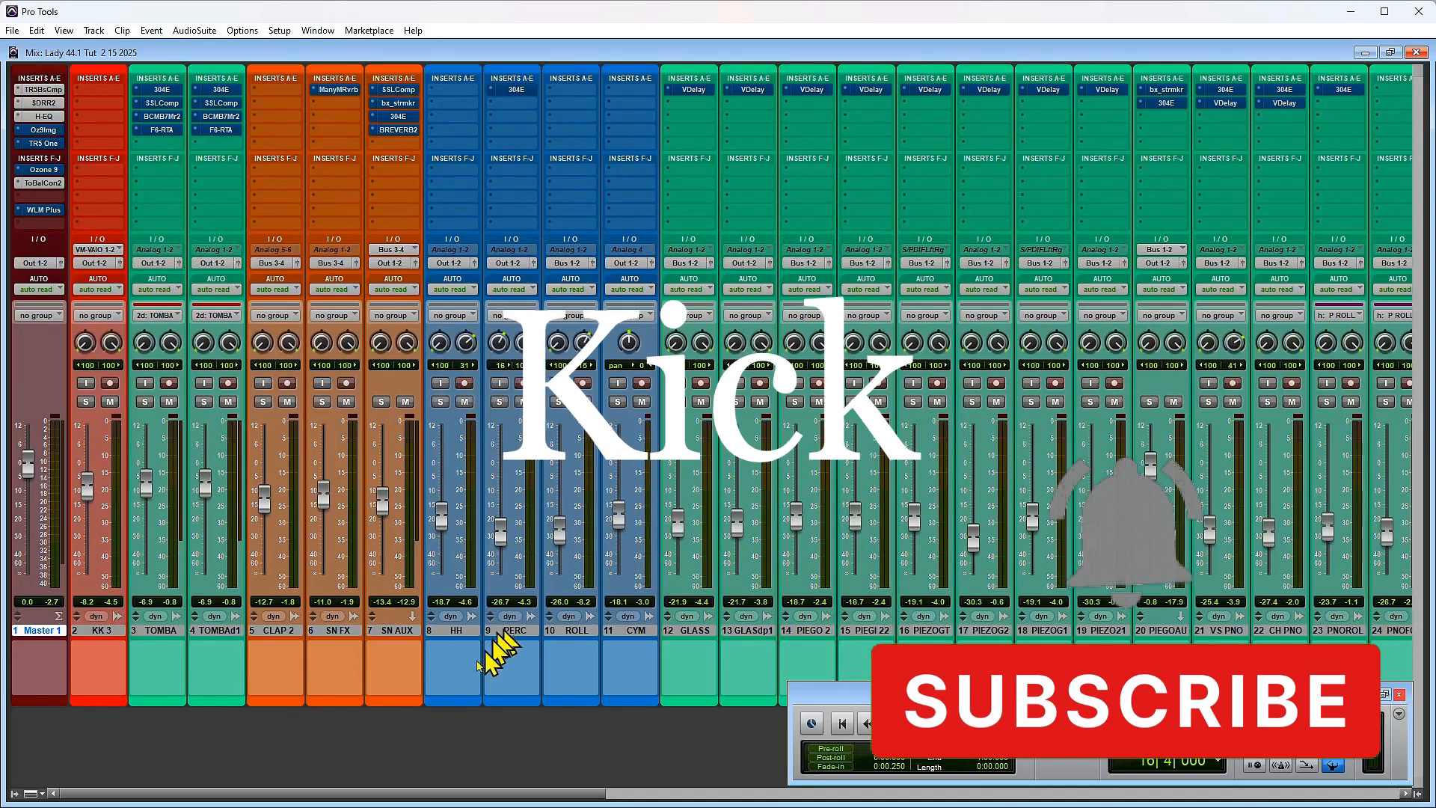
mouse_move(392, 794)
left_mouse_down()
mouse_move(435, 796)
mouse_move(389, 794)
left_mouse_up()
left_click(102, 631)
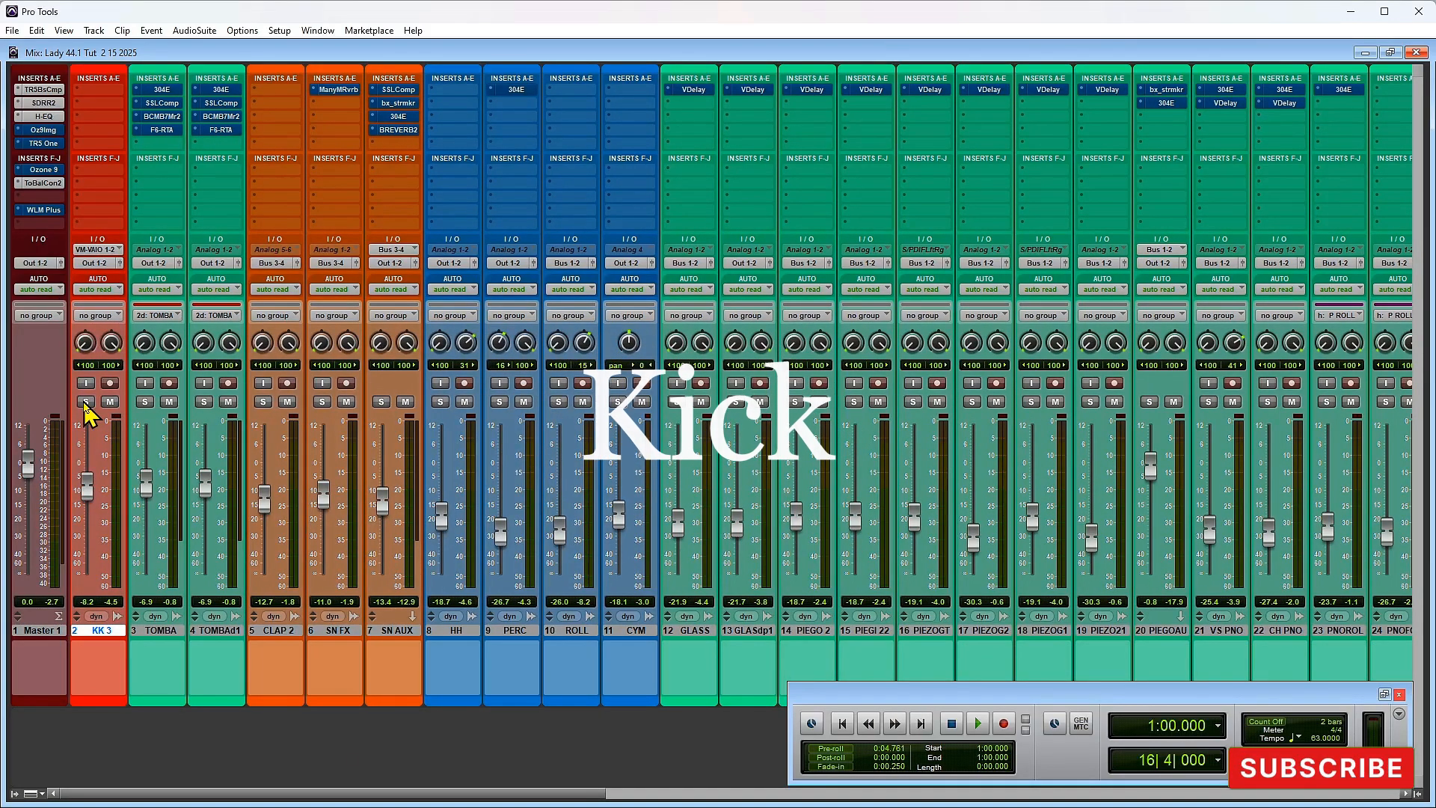
key("ctrl+equal")
left_click(474, 252)
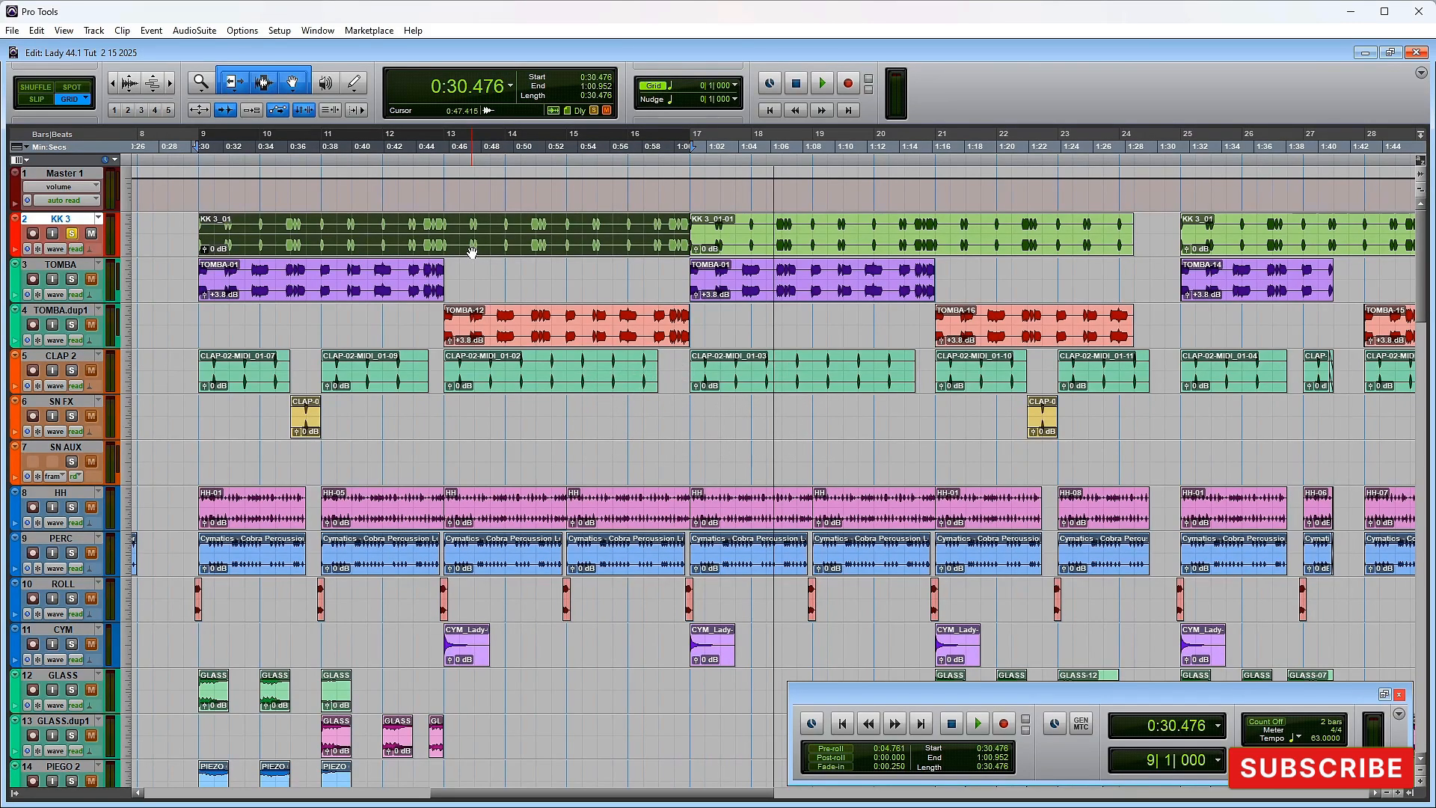
Step: Play the soloed kick from bar 9 and watch its level in the Mix window
key("space")
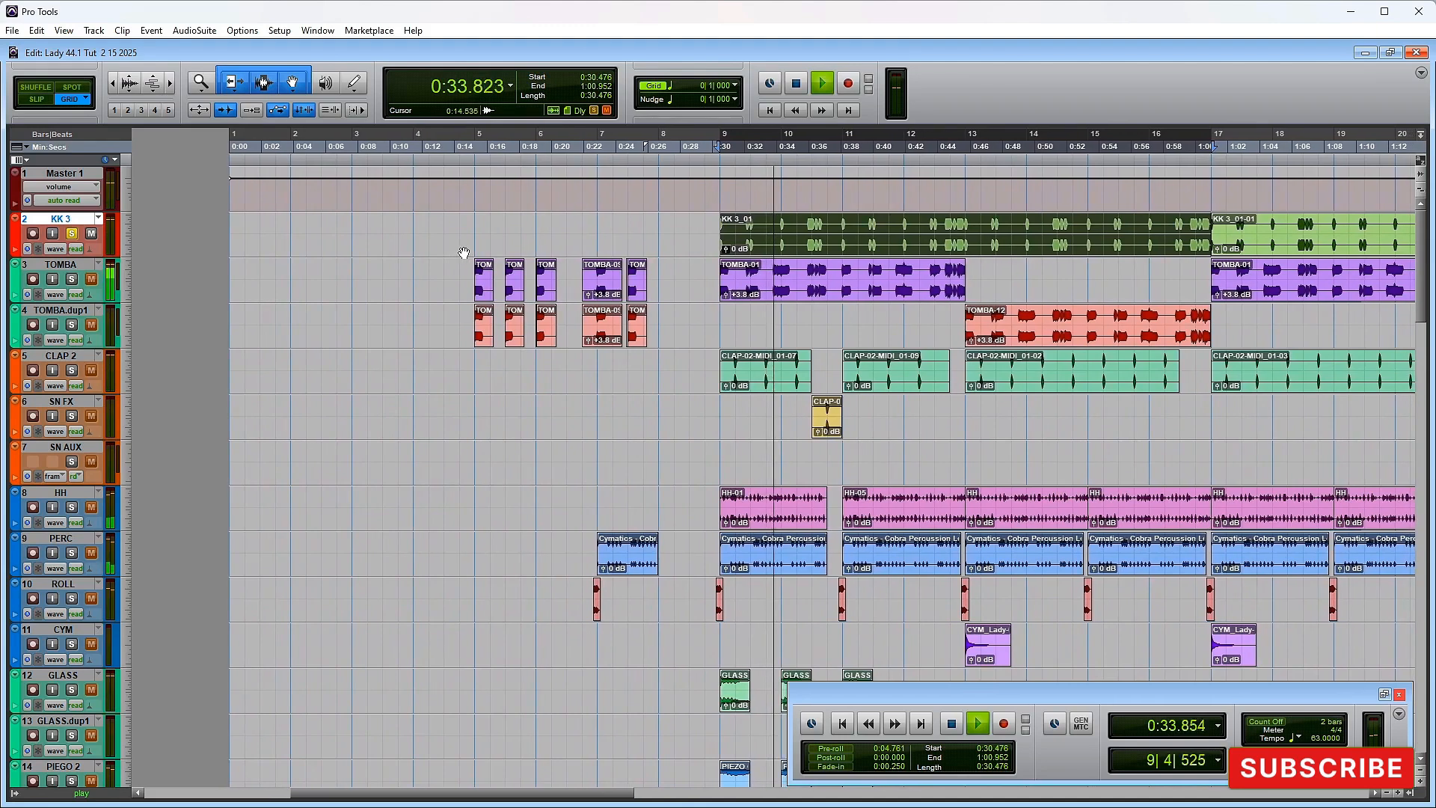
key("ctrl+equal")
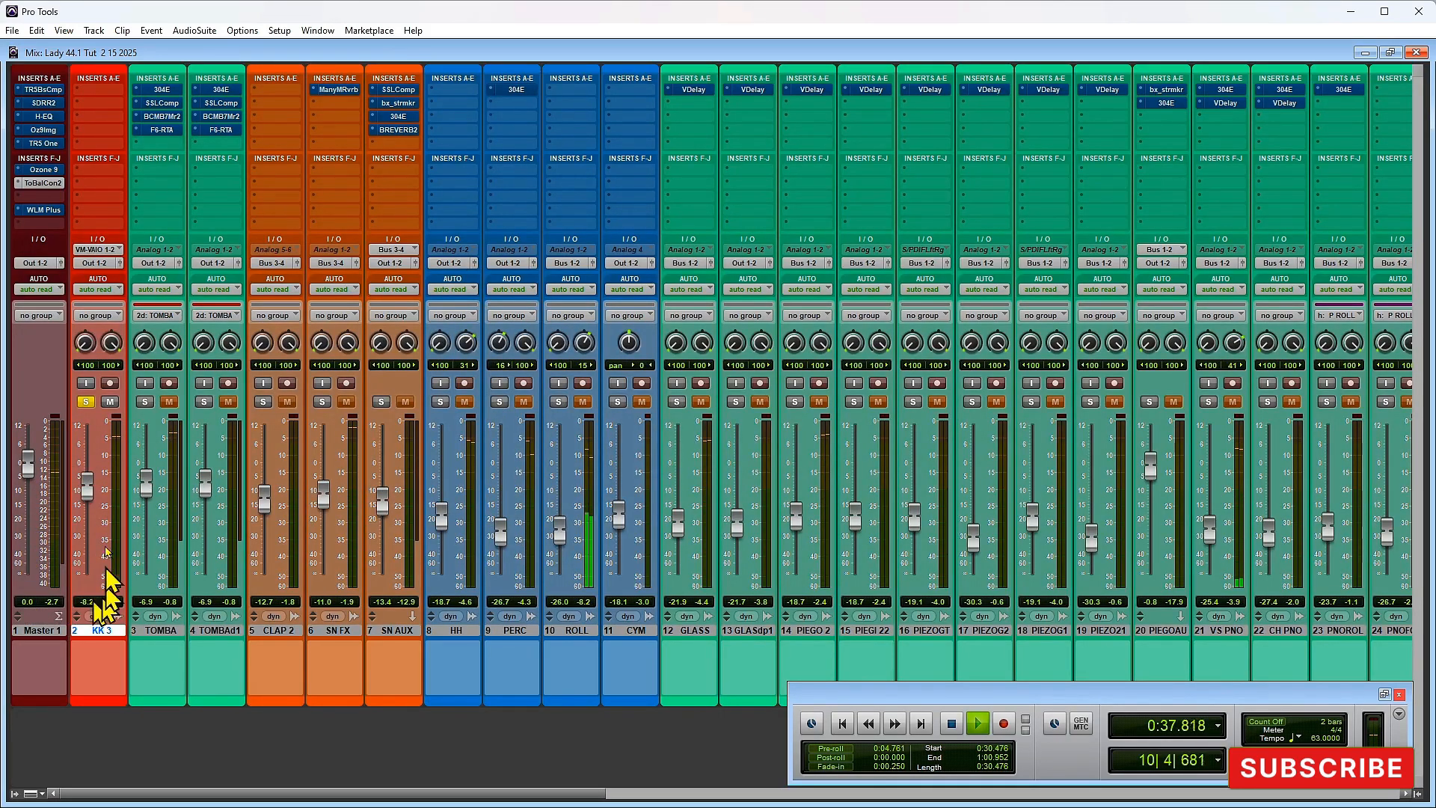
key("space")
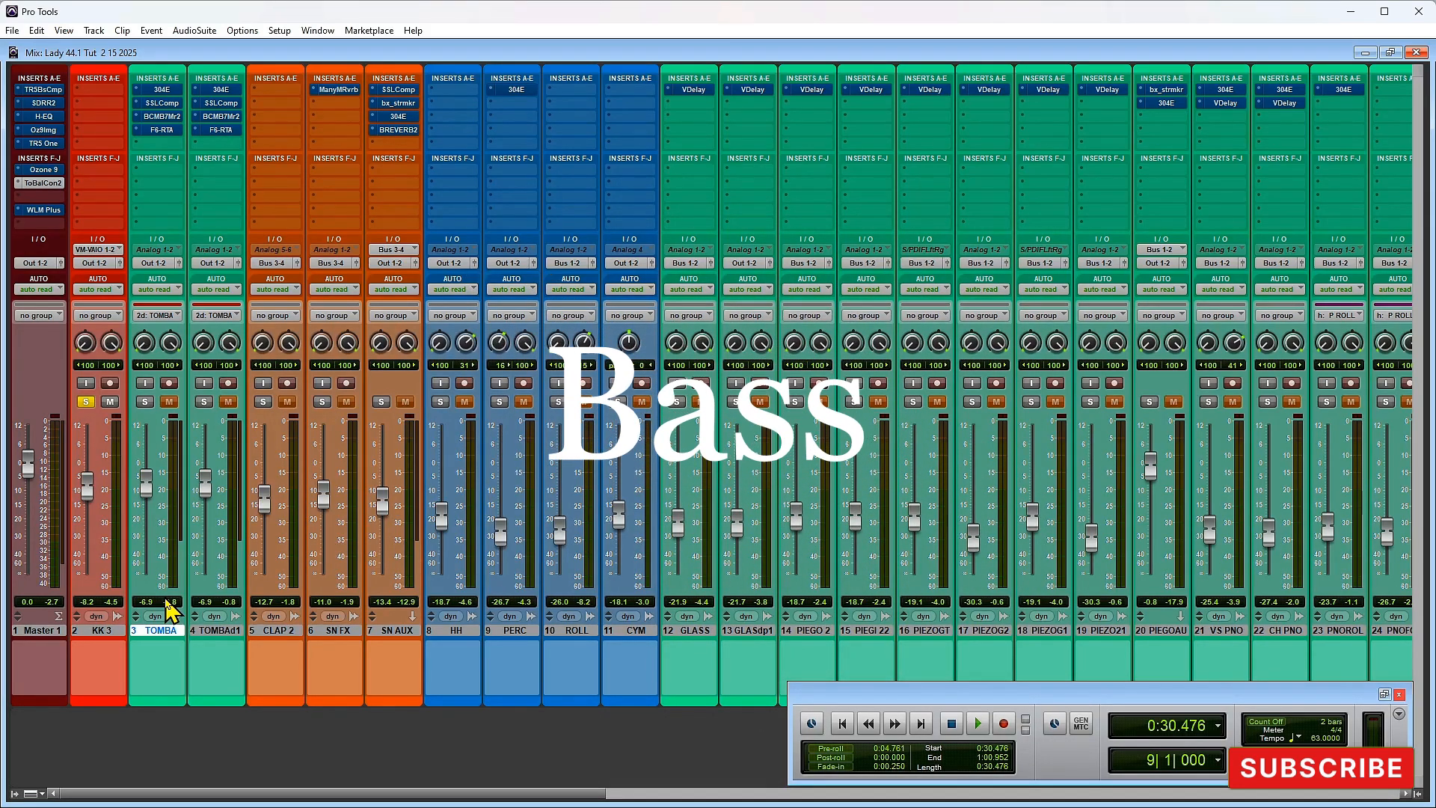
Step: Solo the grouped TOMBA bass tracks during playback and listen to the bass alone and together with the KK 3 kick
key("space")
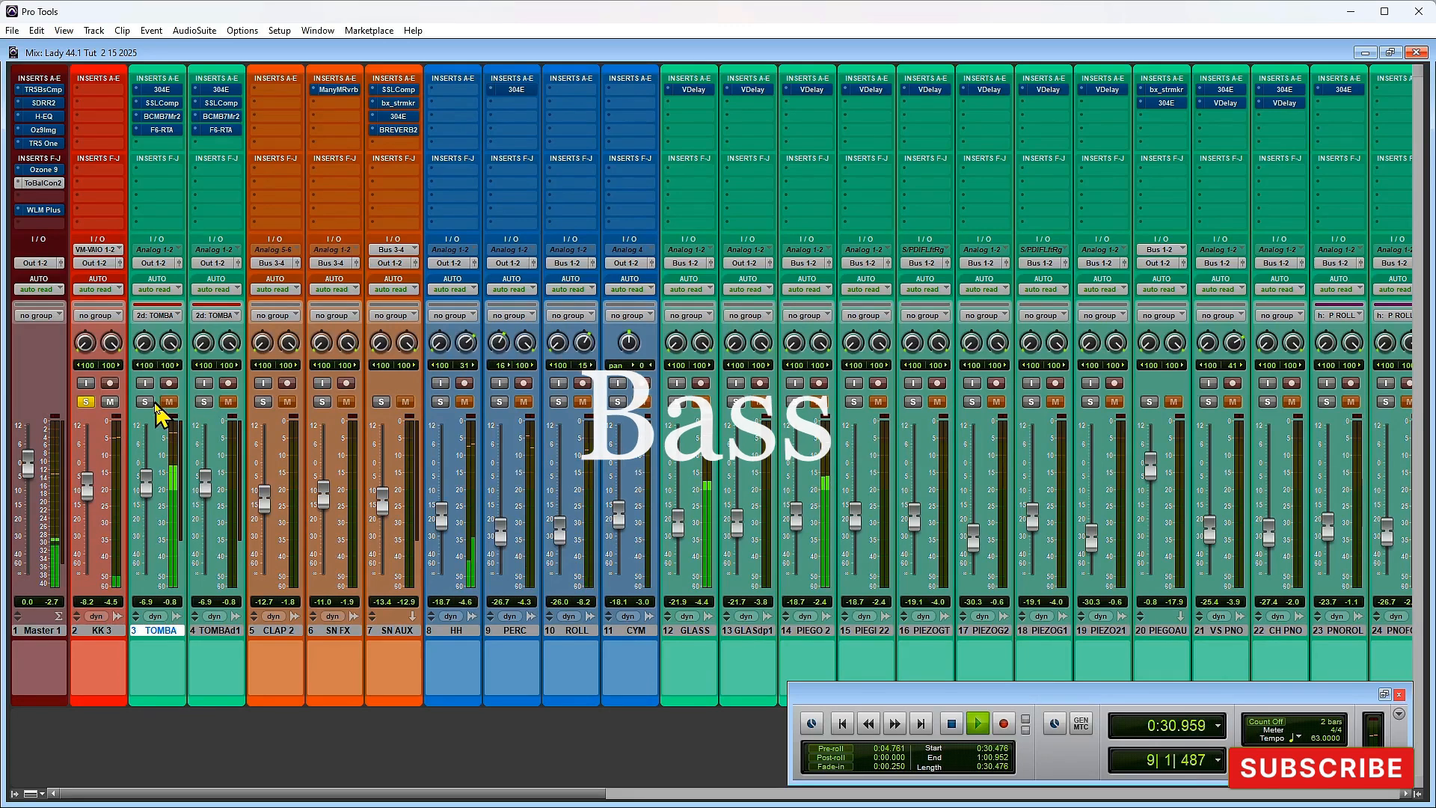
left_click(146, 402)
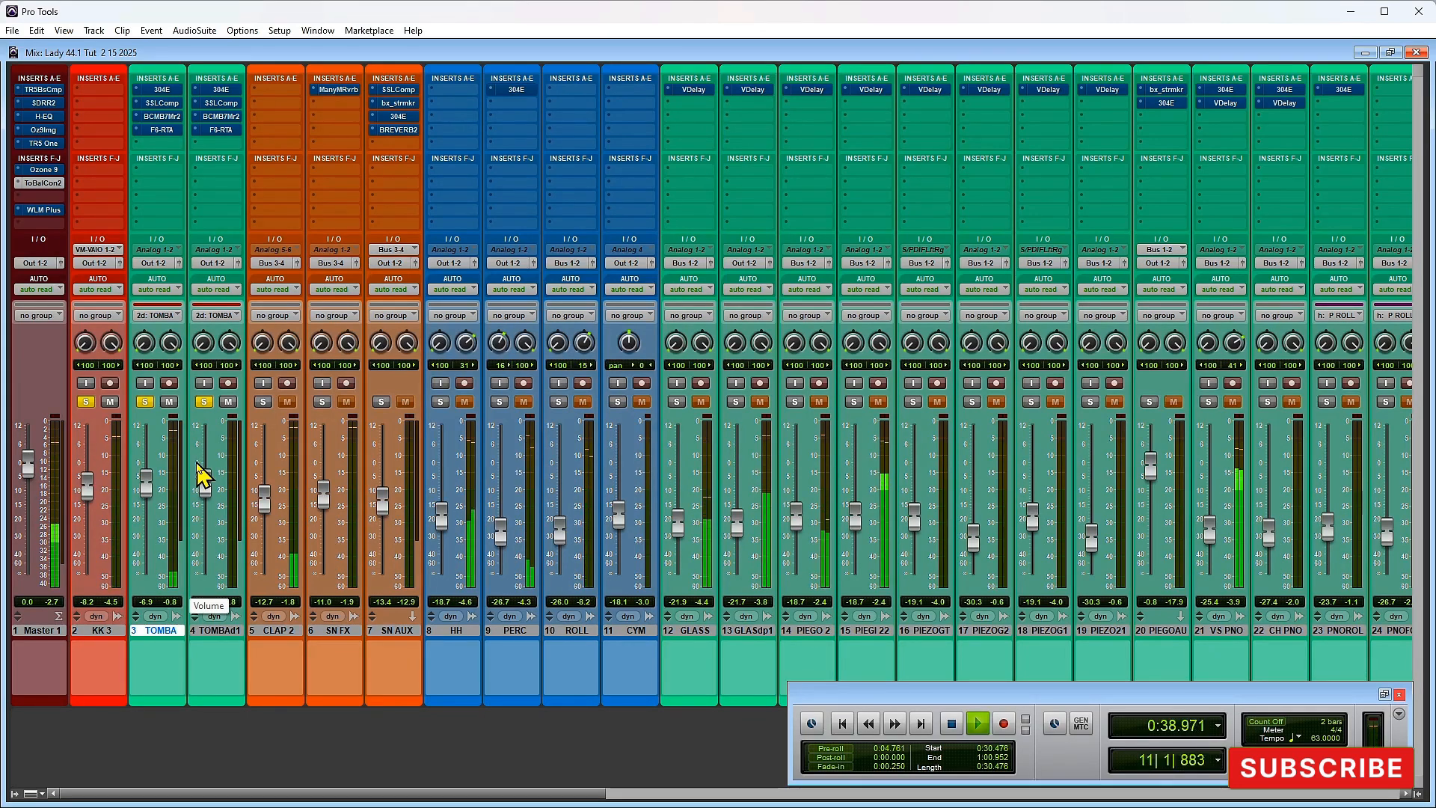
left_click(88, 401)
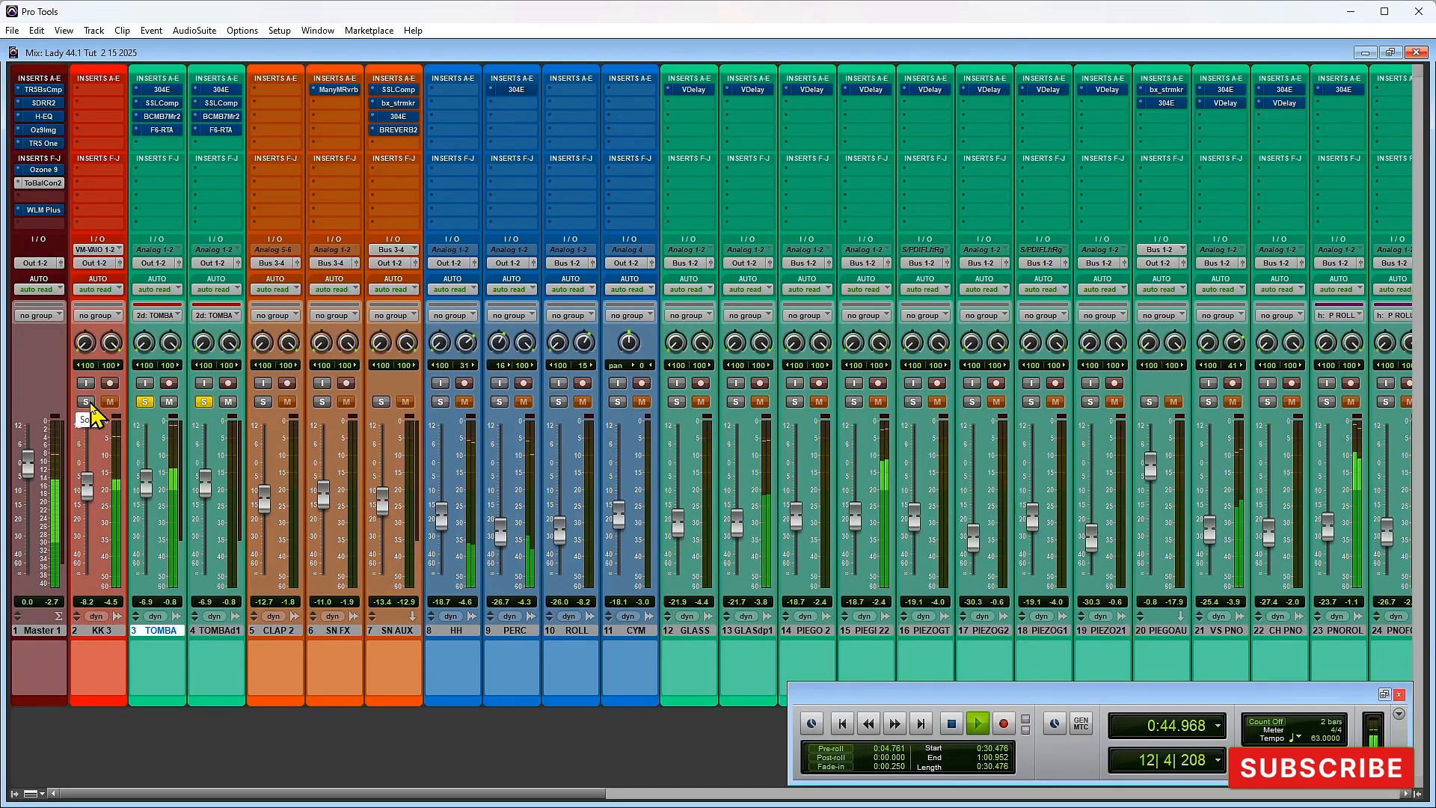
key("space")
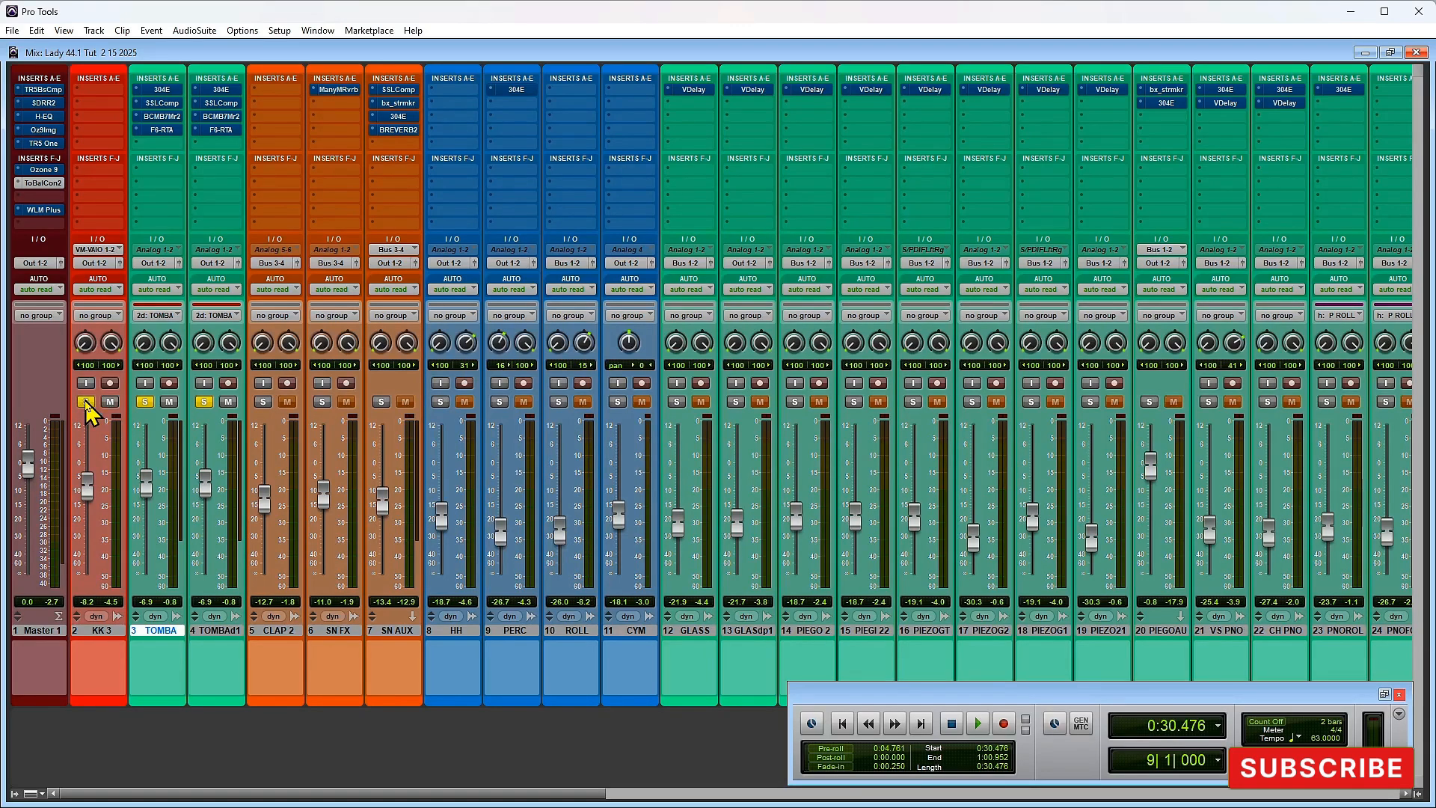
left_click(145, 402)
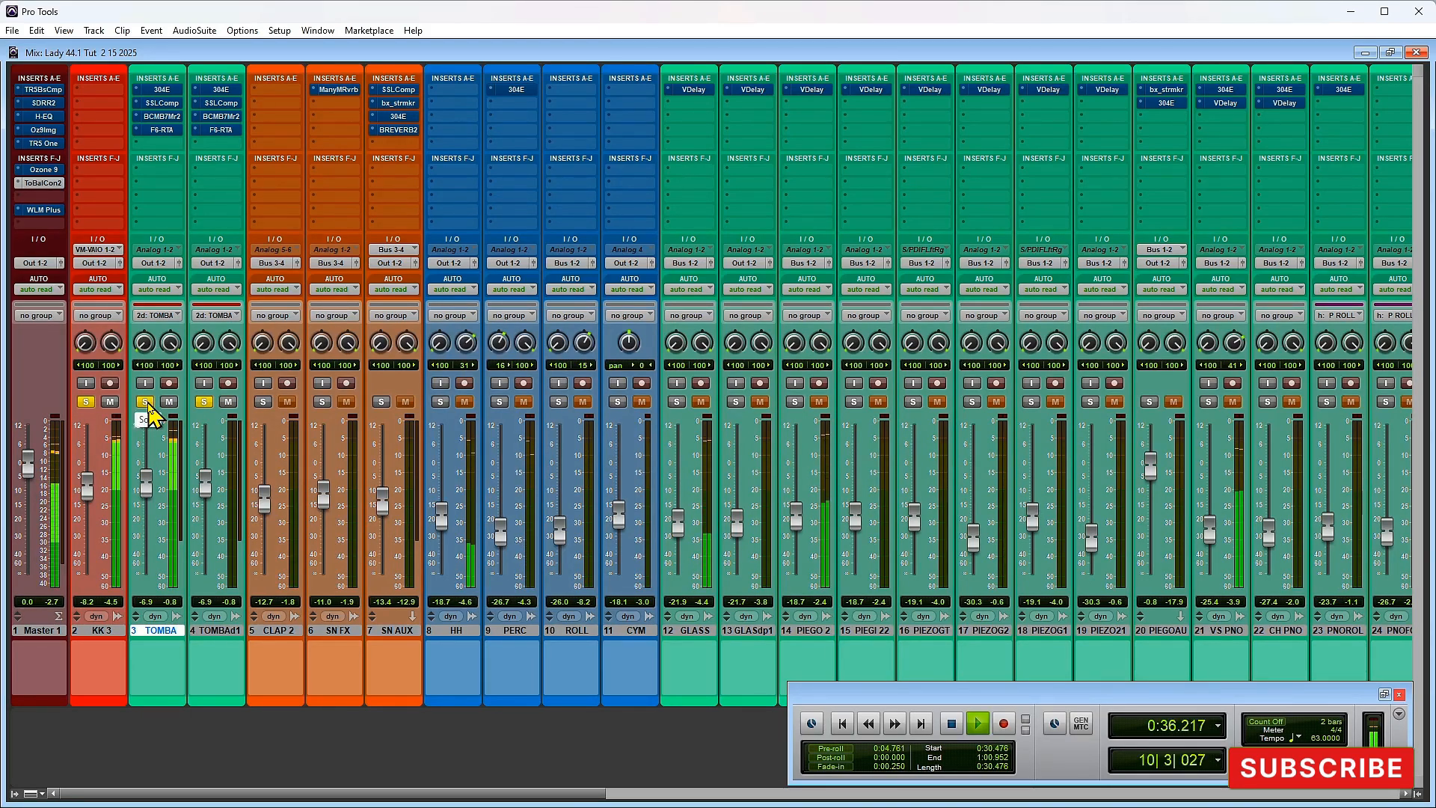
key("space")
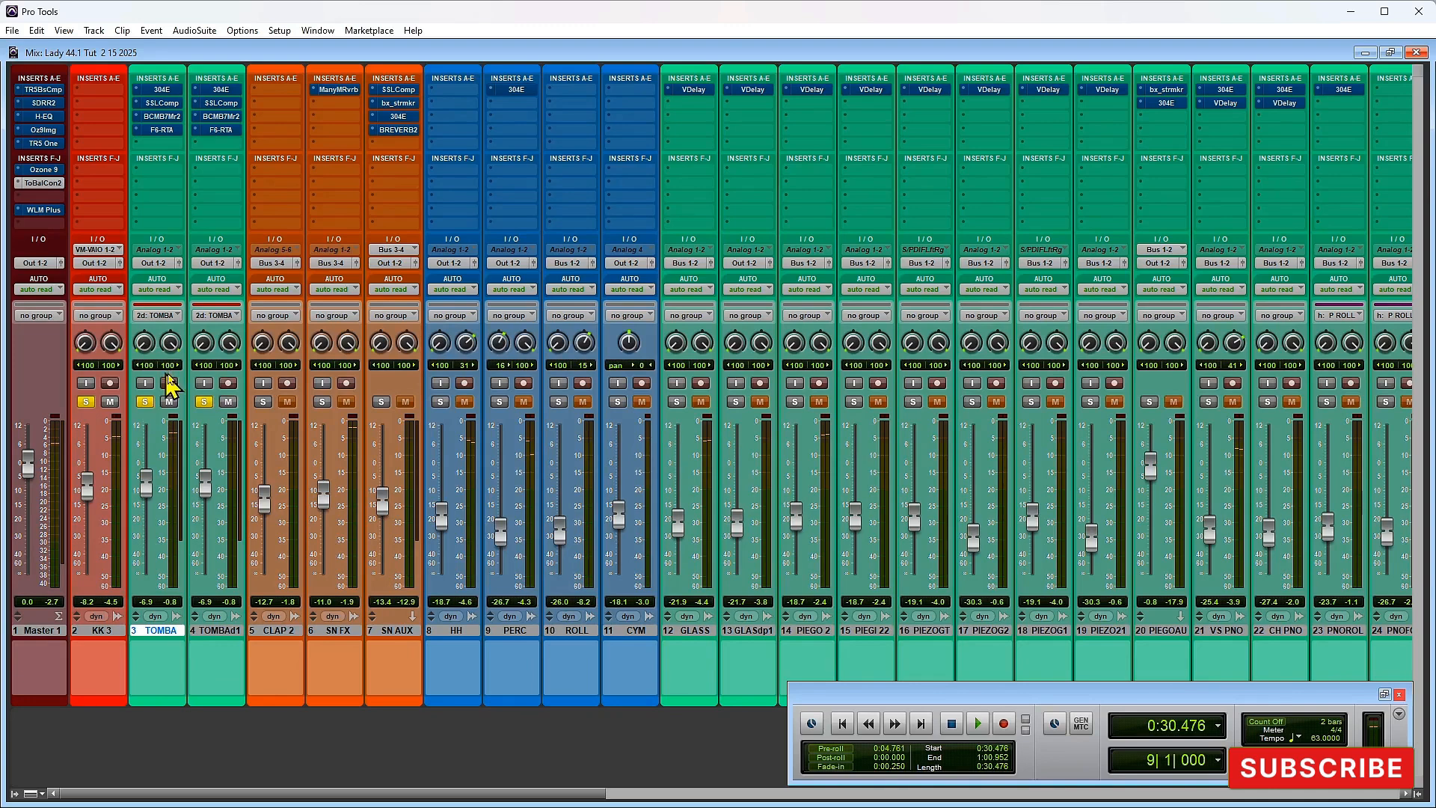
Step: Take the 304E equalizer on the TOMBA track out of bypass and unsolo KK 3 during a short playback
left_click(164, 91)
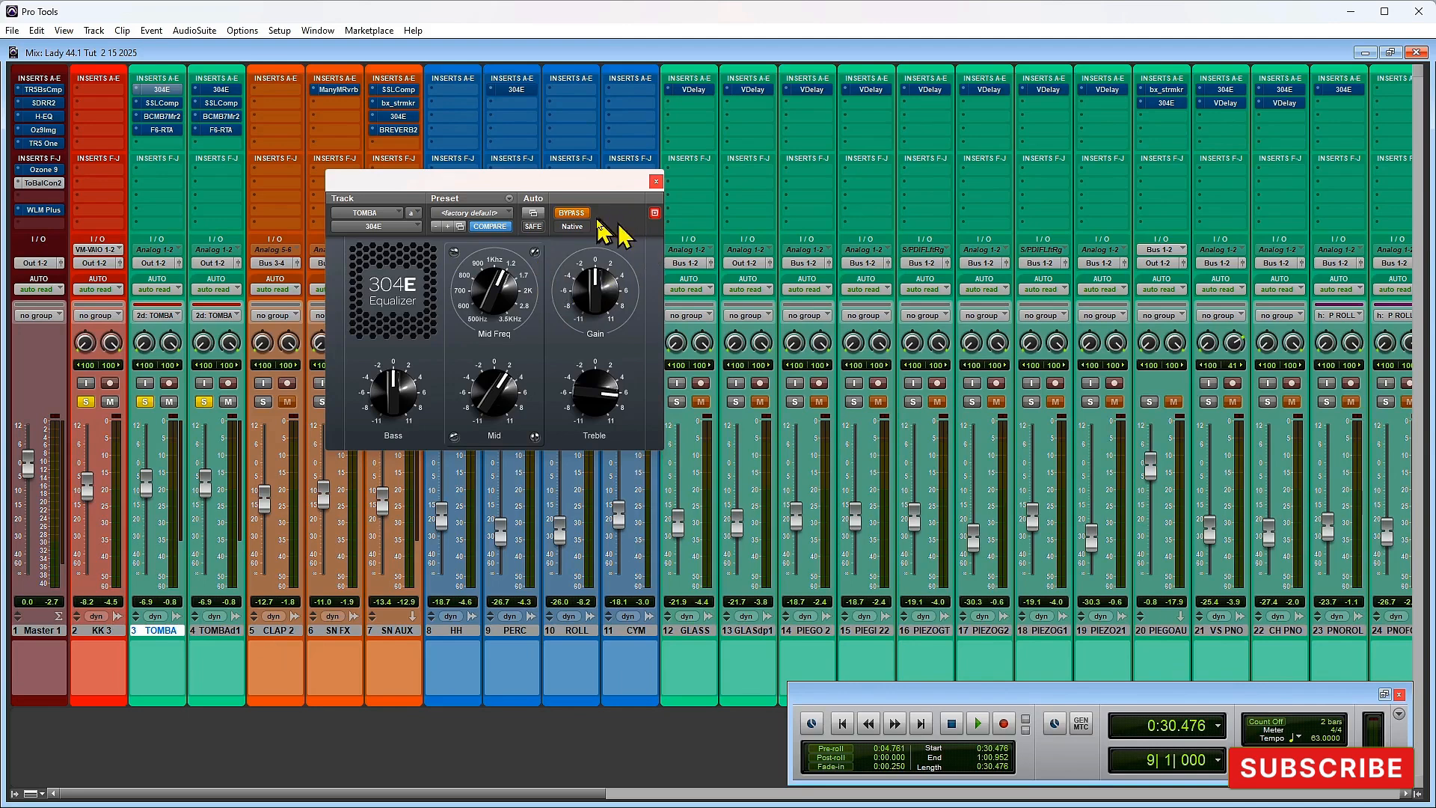
left_click(572, 214)
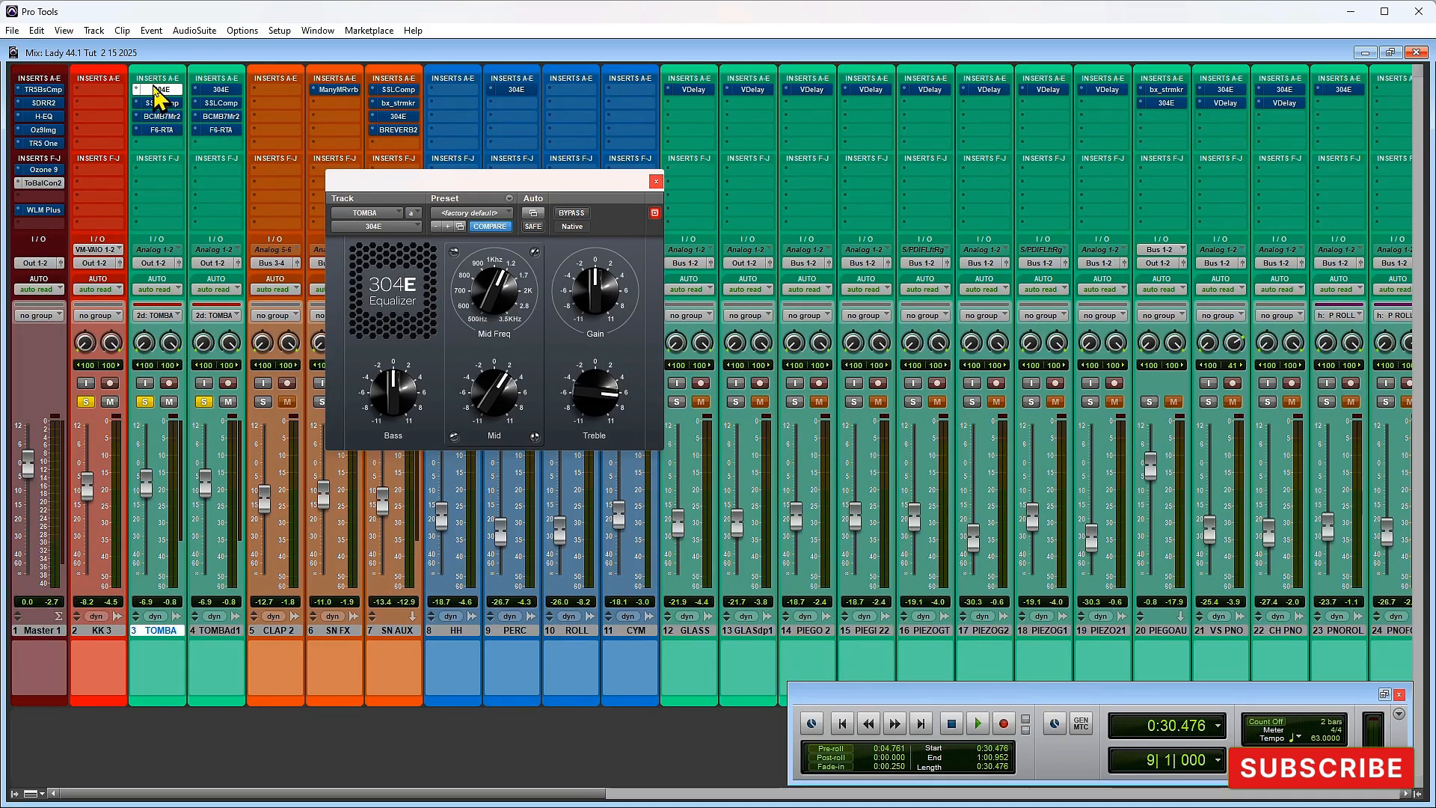
key("space")
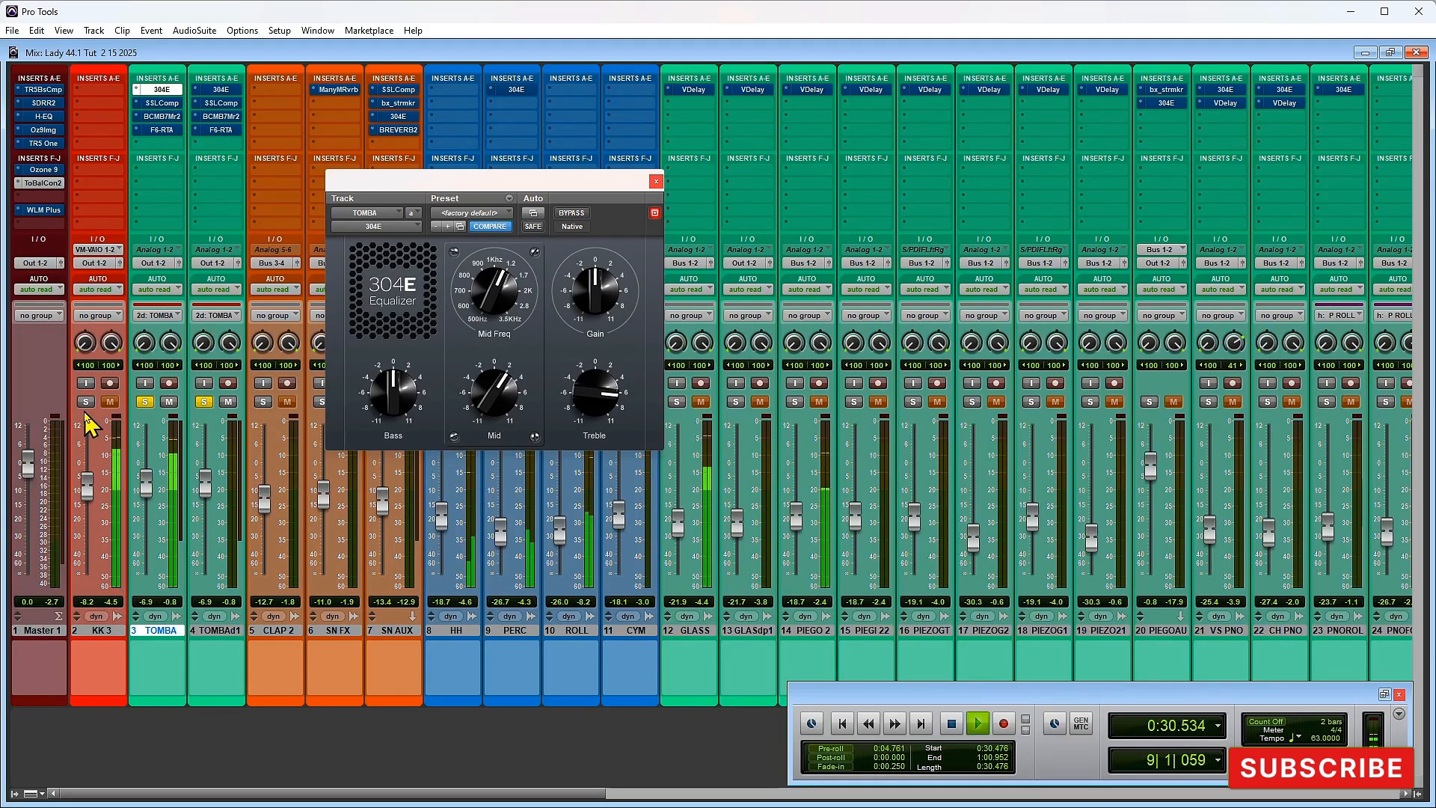
key("space")
Step: Audition the soloed TOMBA bass from bar 9, comparing the sound with the 304E equalizer bypassed and active
left_click(145, 404)
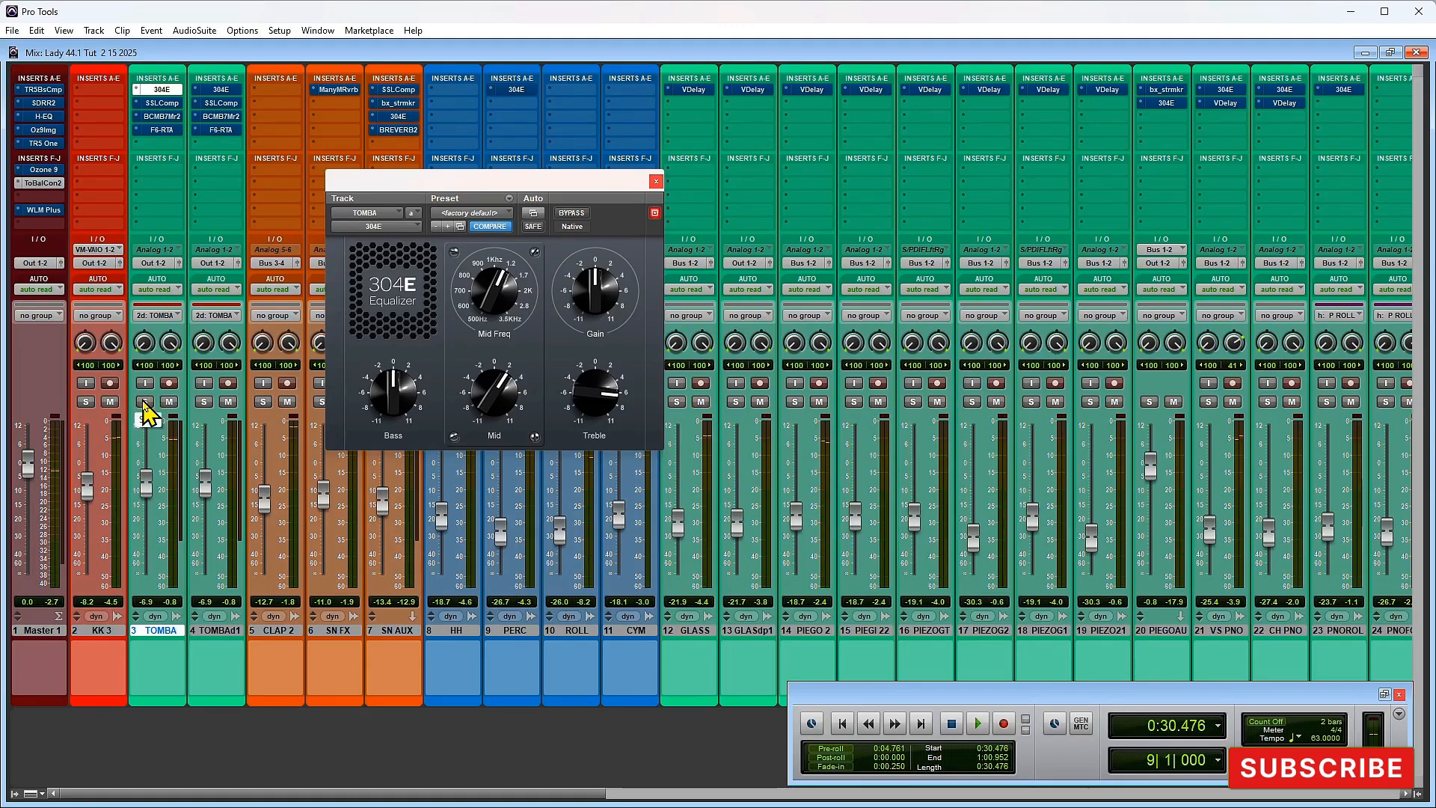
key("space")
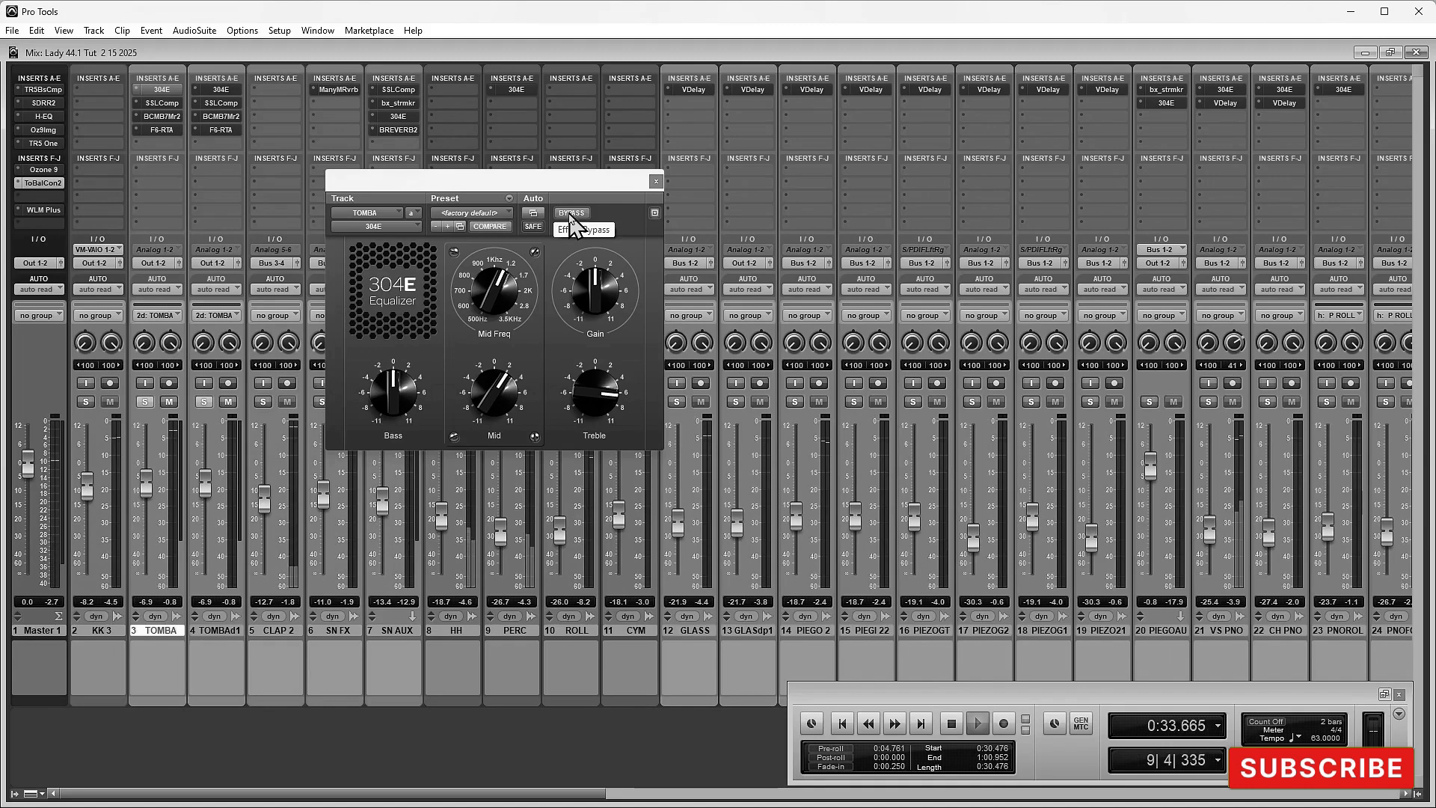
key("space")
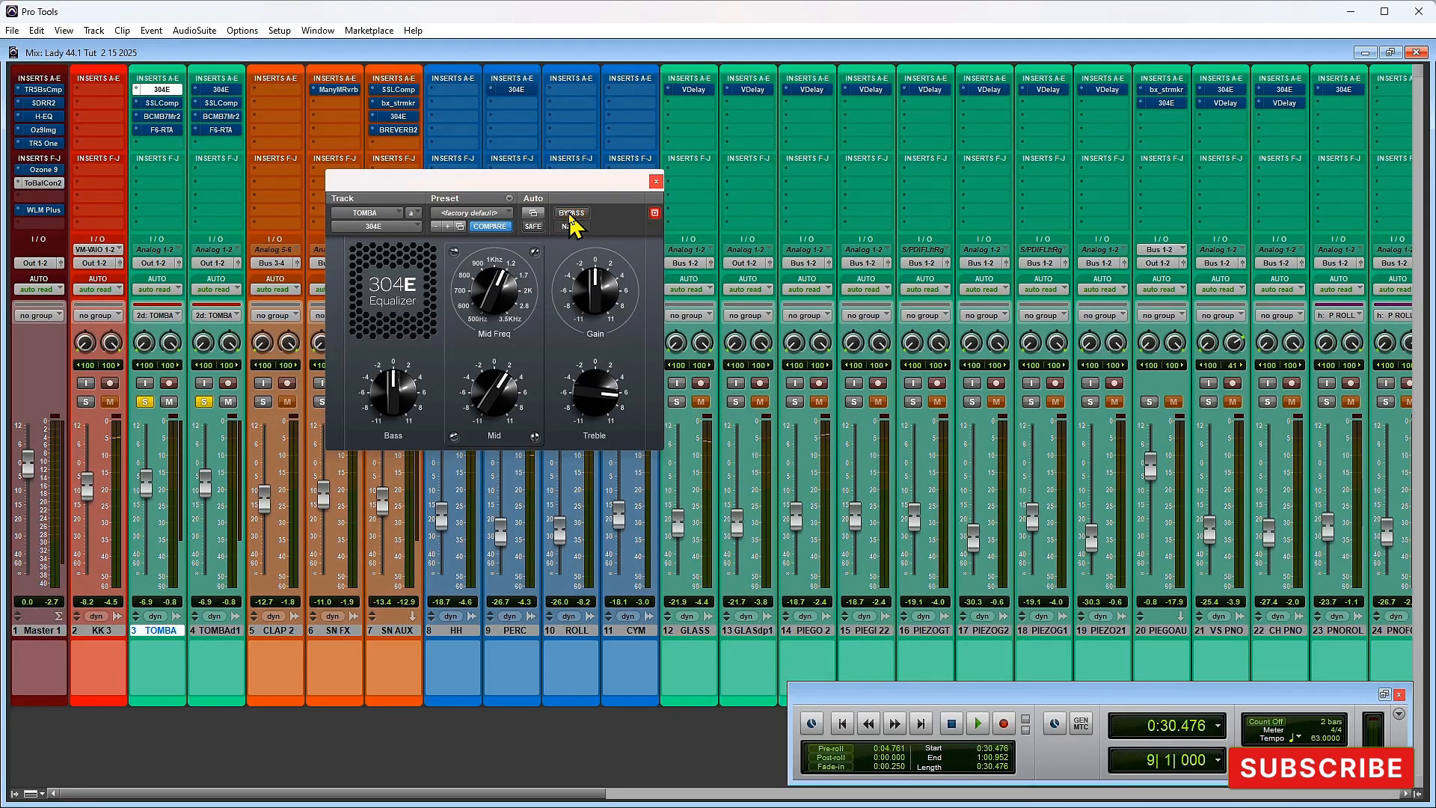
key("space")
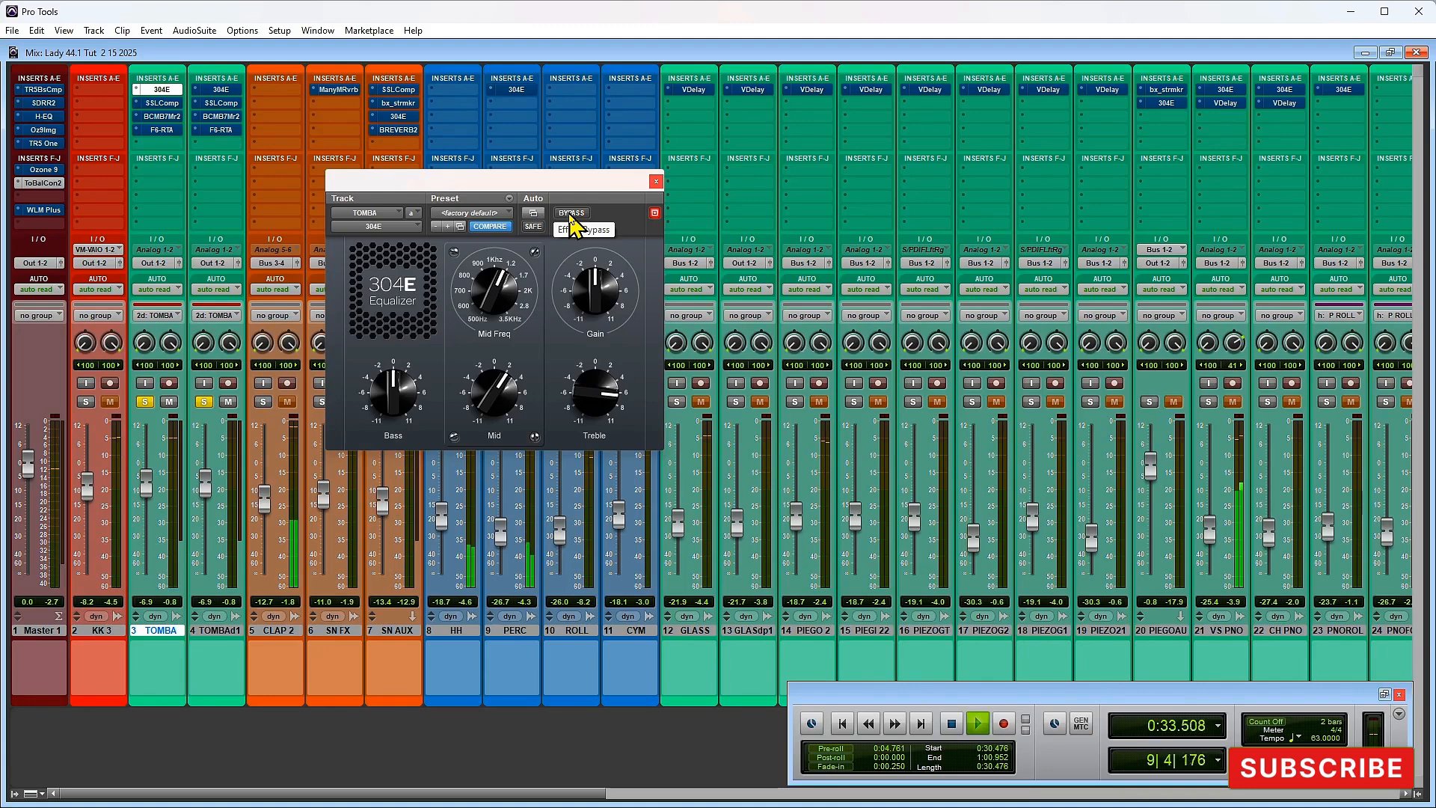
key("space")
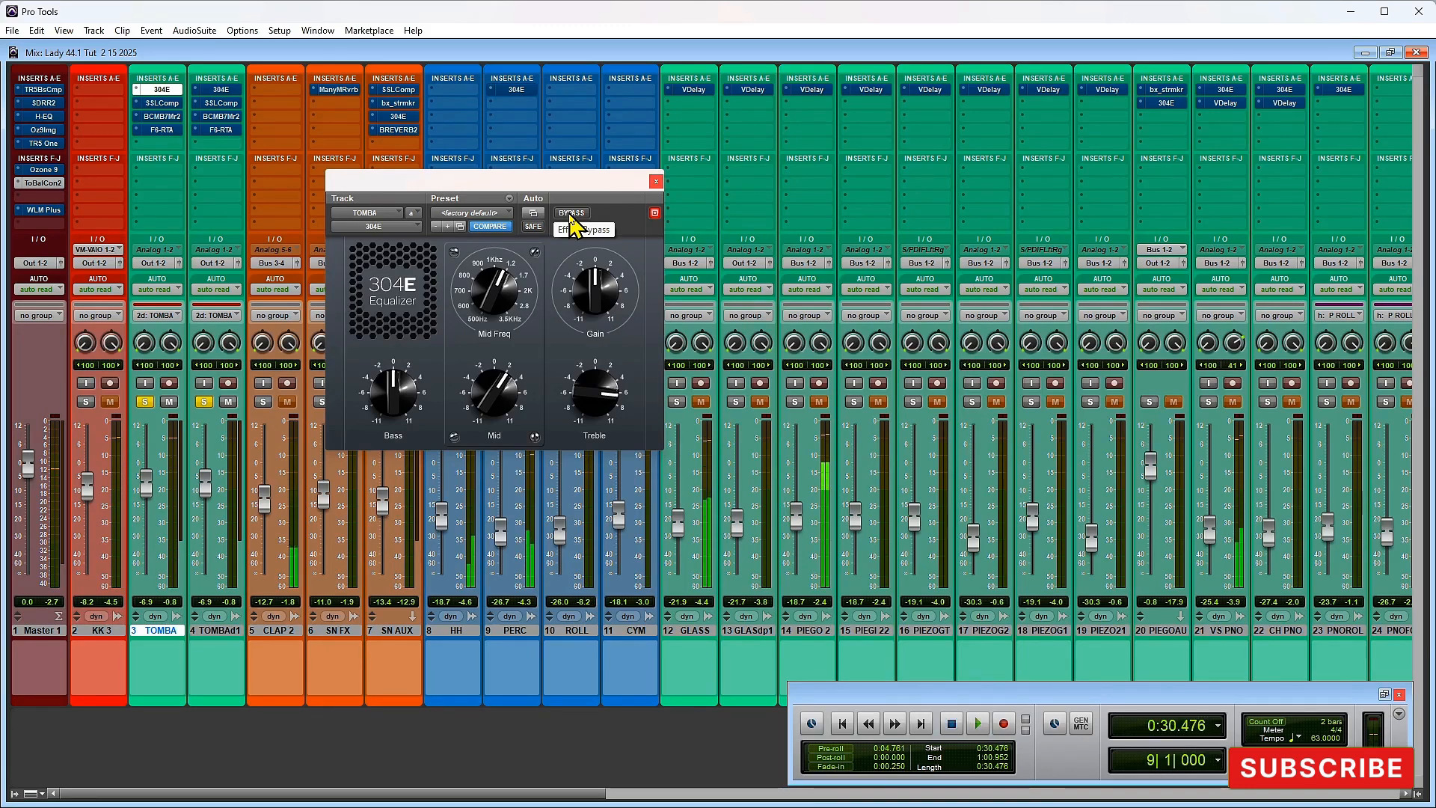
Step: Take the SSLComp compressor on the TOMBA track out of bypass and audition the bass from bar 9
left_click(160, 103)
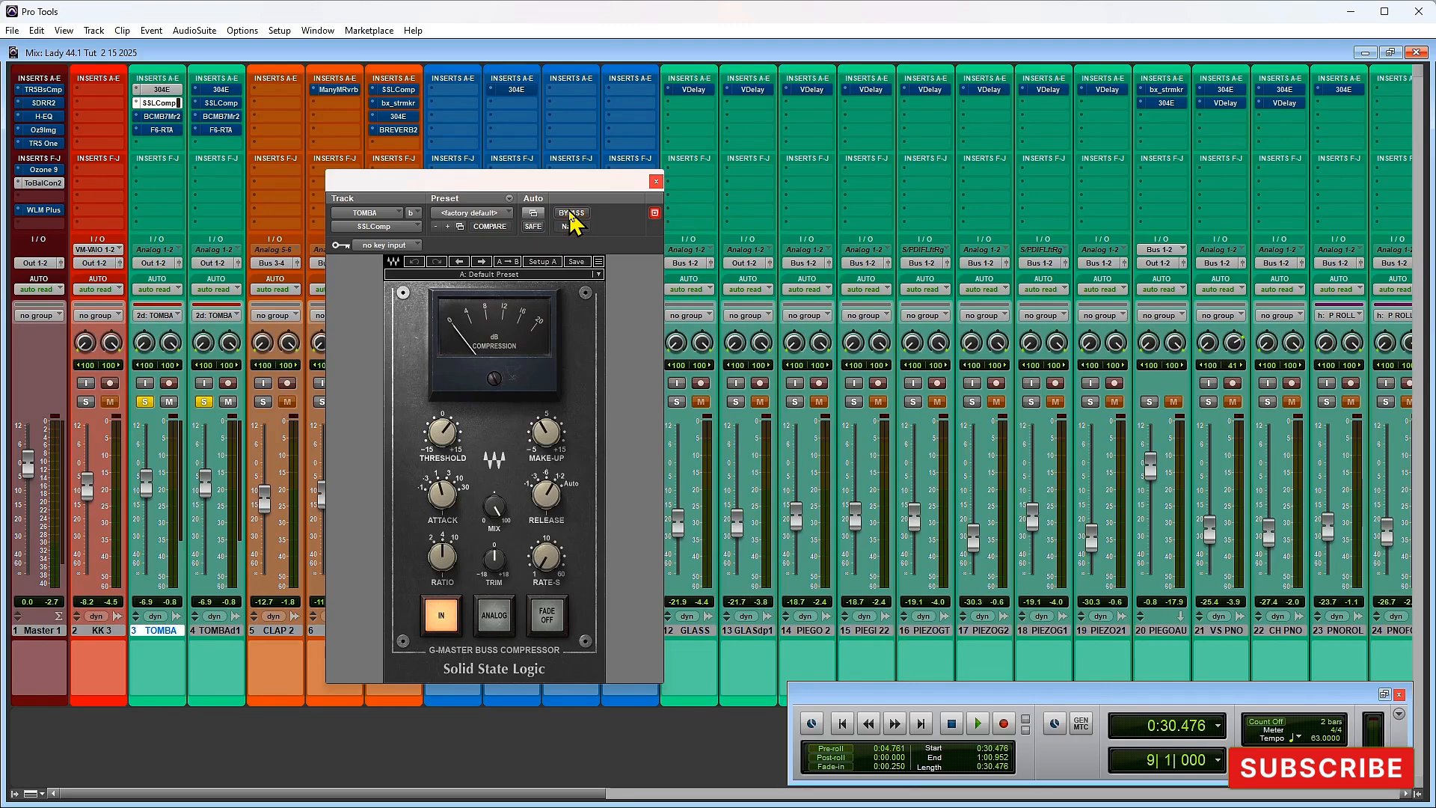
key("space")
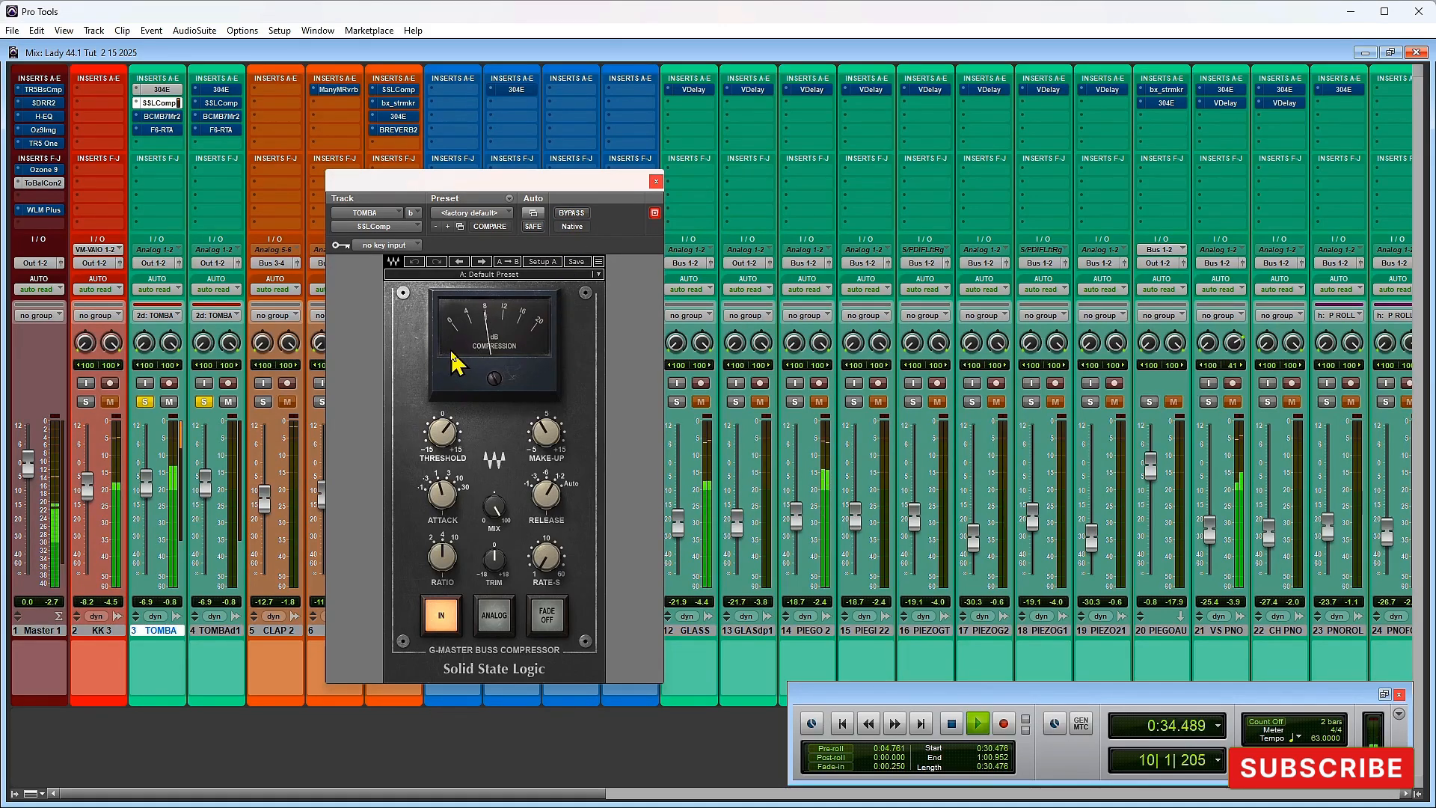
Step: Audition the bass from bar 9 with the Blue Cat MB-7 Mixer on TOMBA bypassed and active, leaving it active
left_click(158, 116)
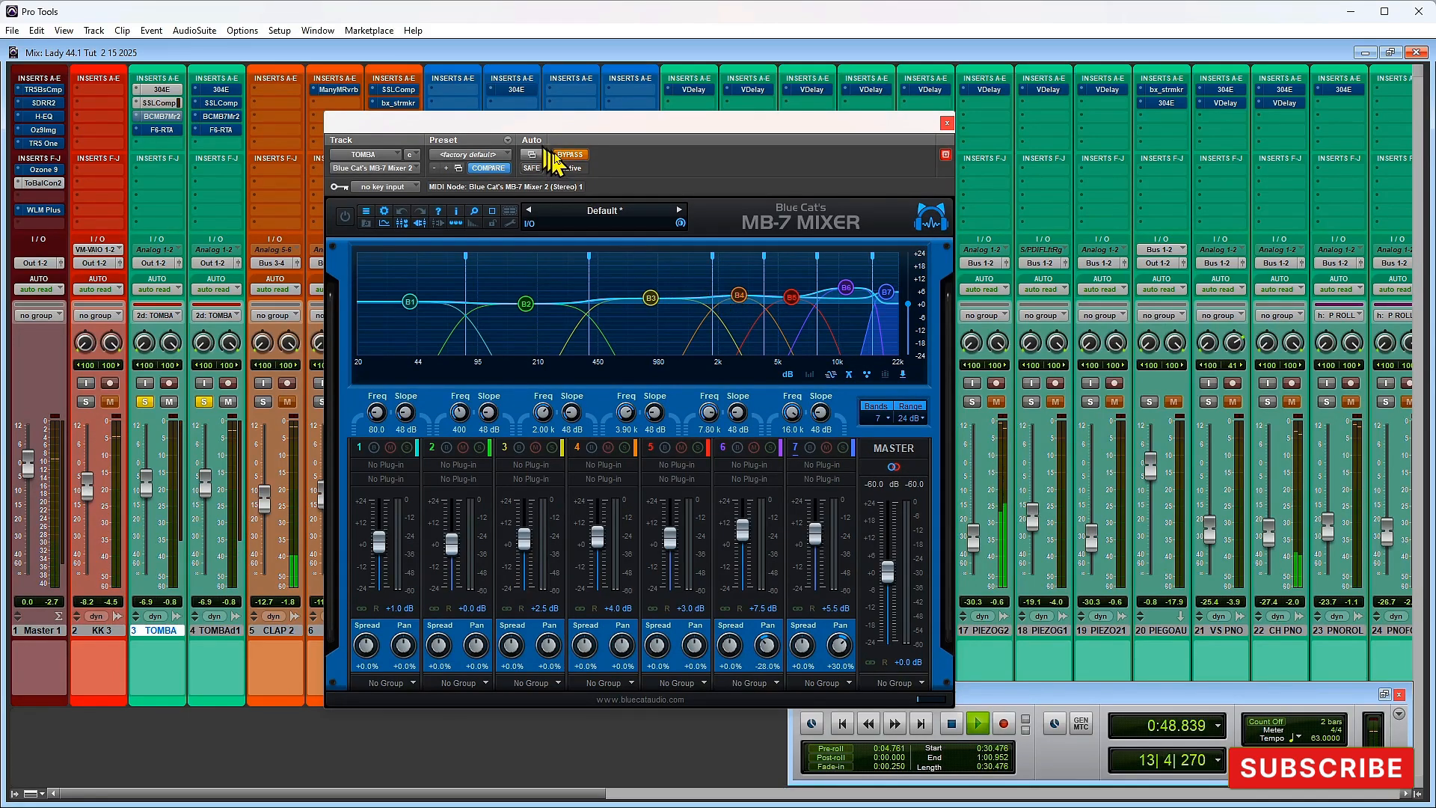
key("space")
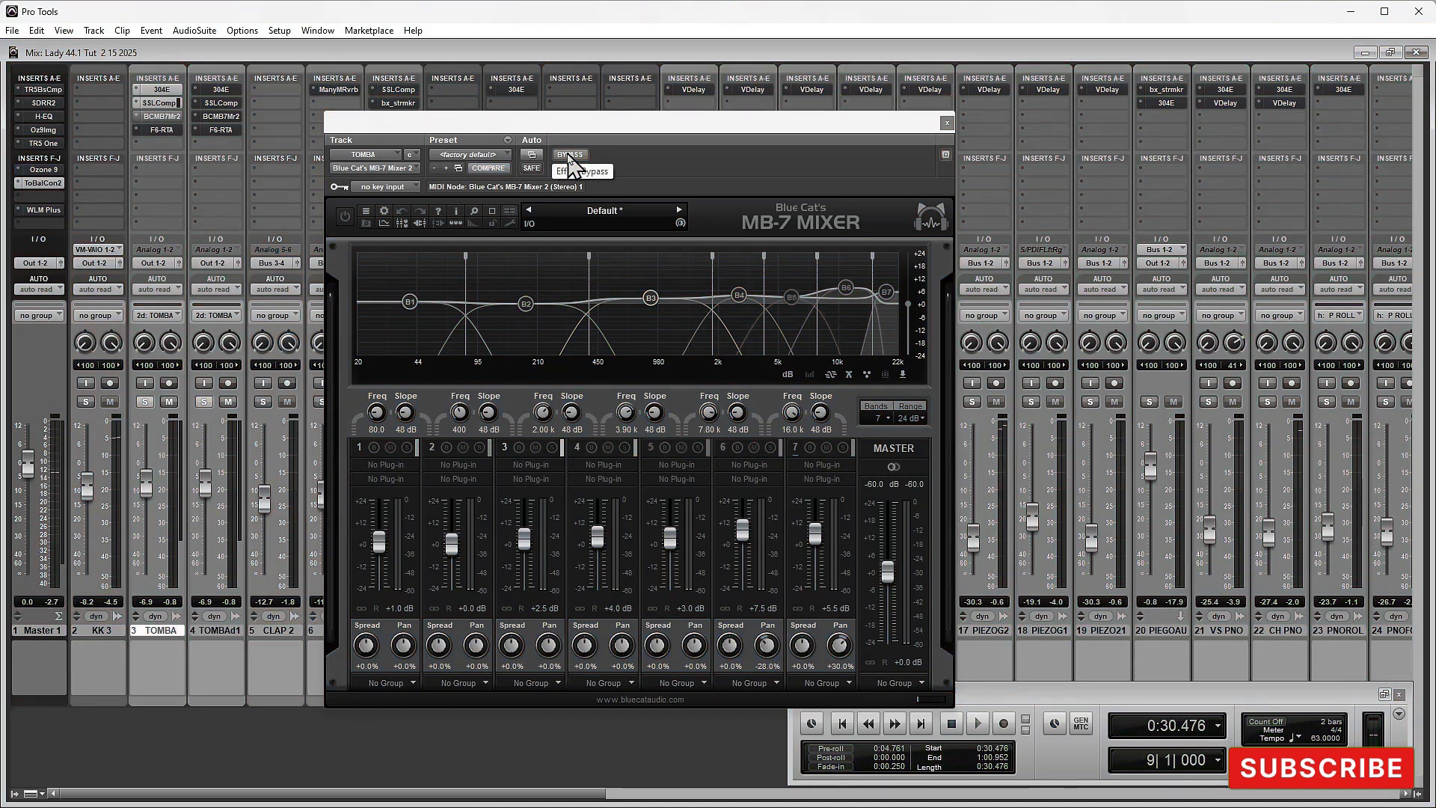
key("space")
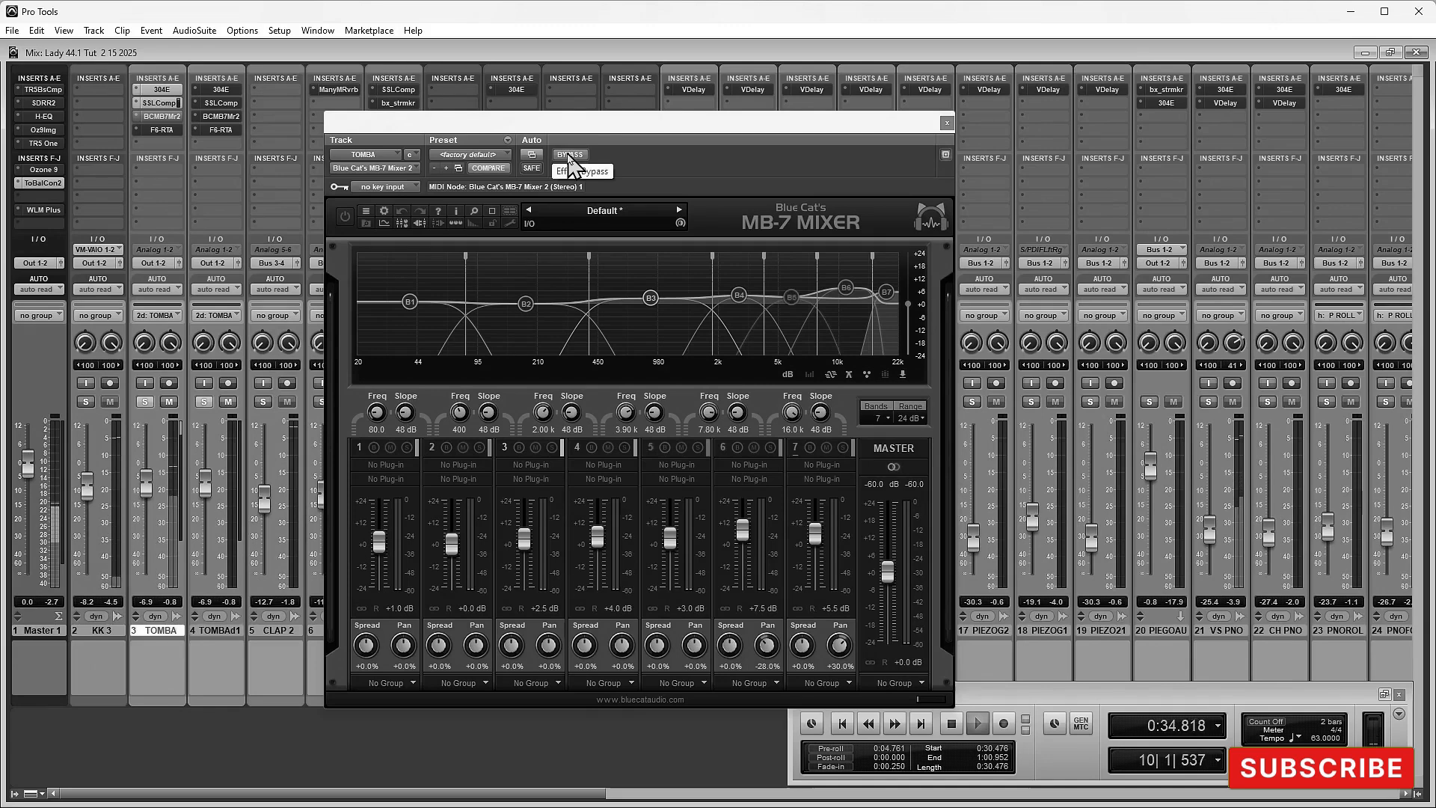
key("space")
key("space")
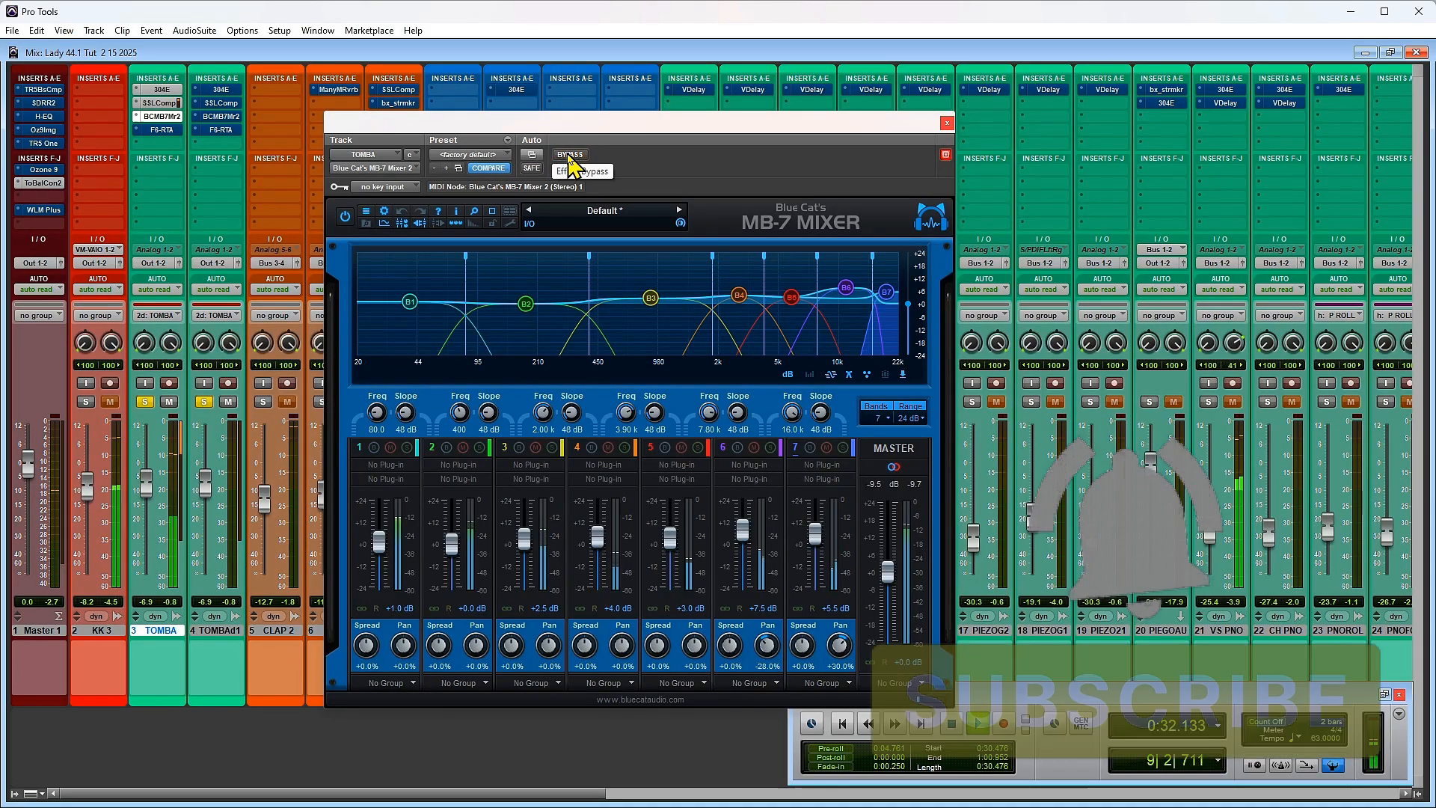
key("space")
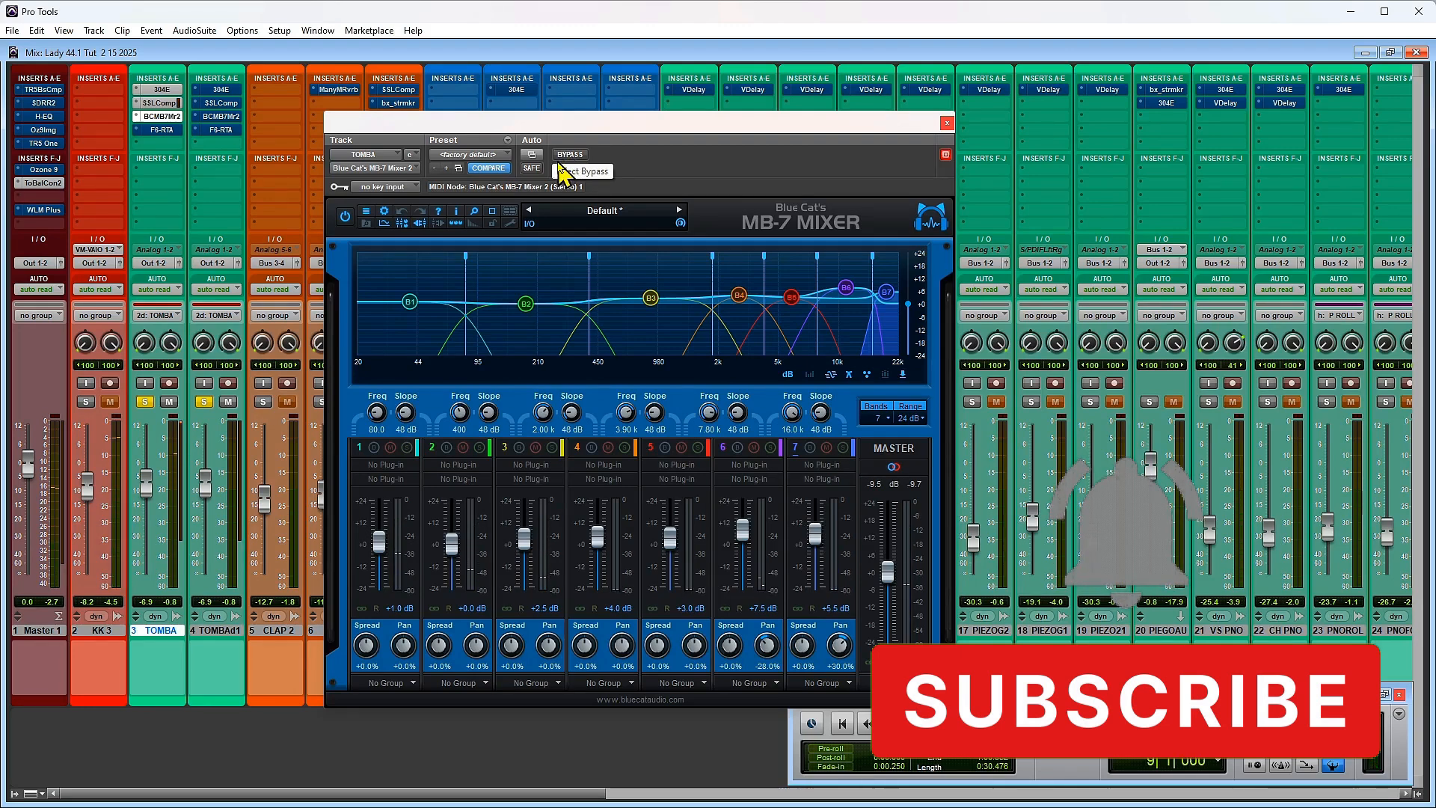
Step: Compare the bass with the F6-RTA equalizer on TOMBA bypassed and active, leaving it active
left_click(161, 131)
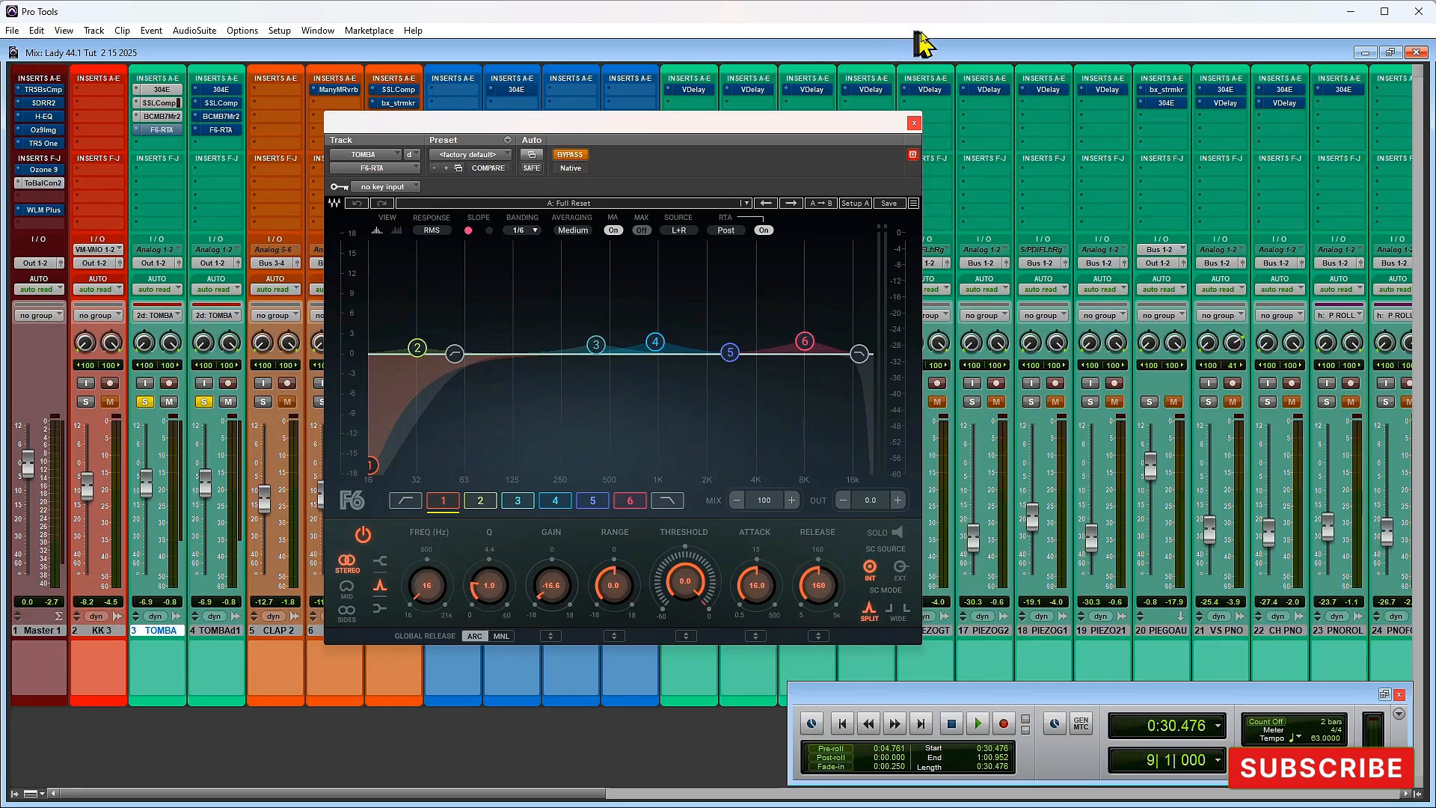
key("space")
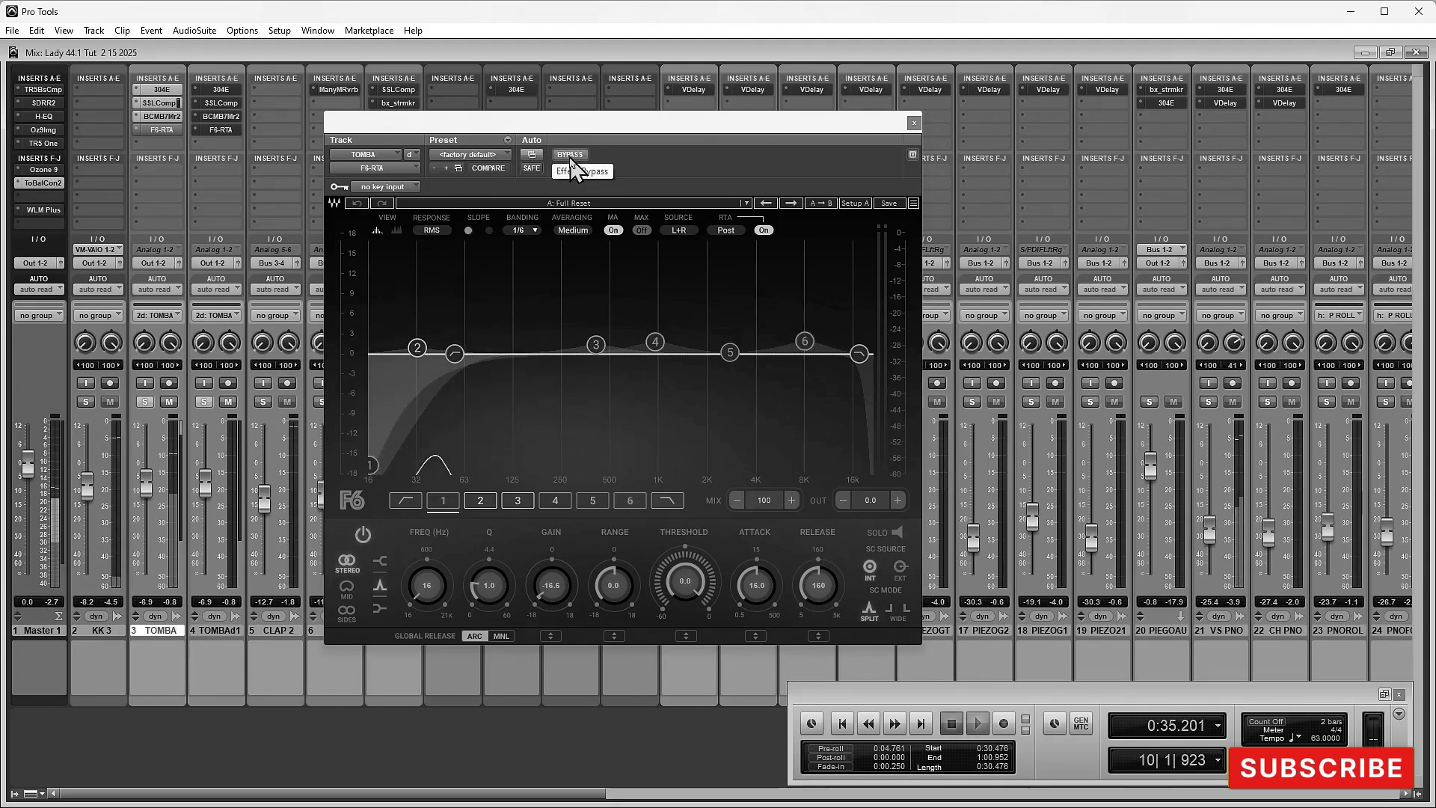
key("space")
key("space")
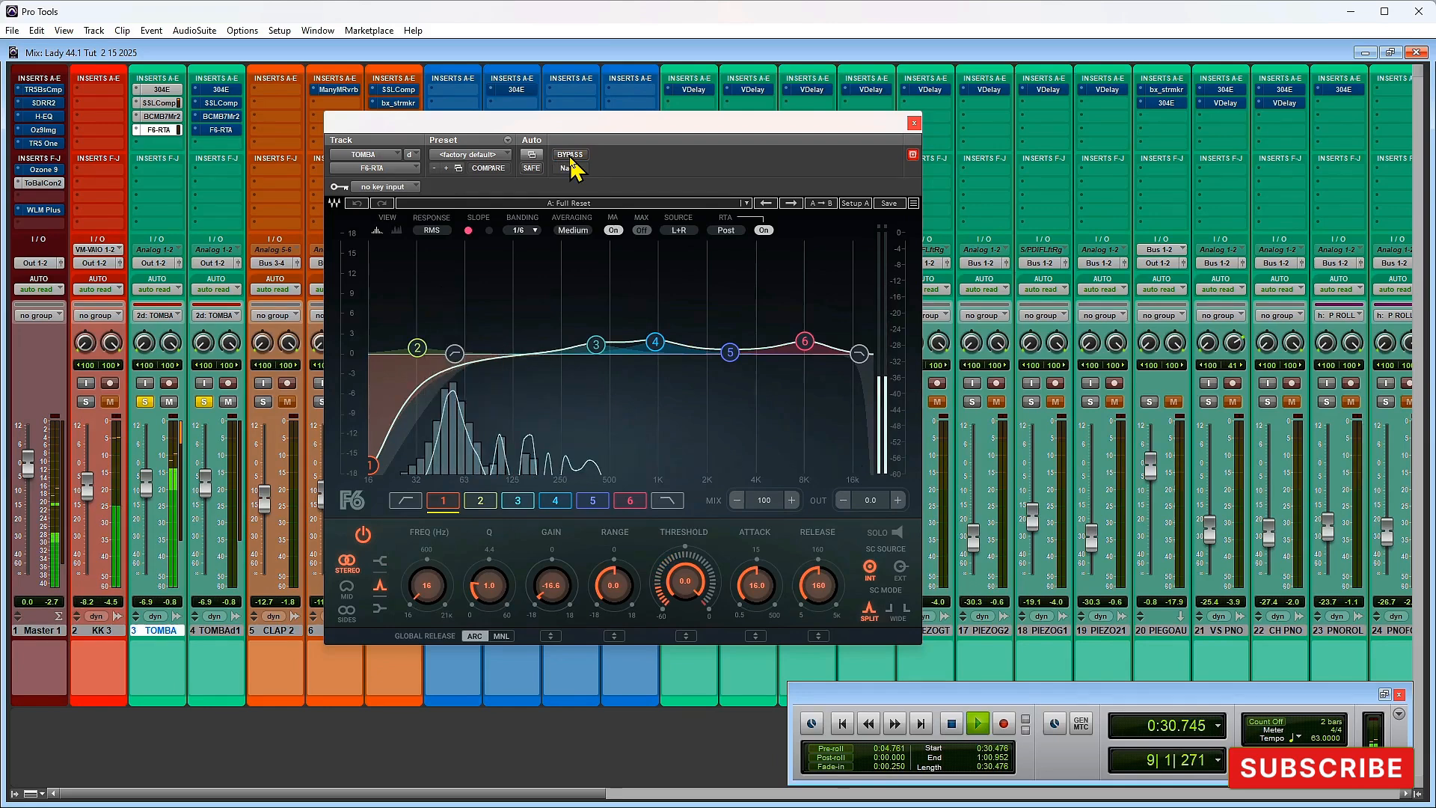
key("space")
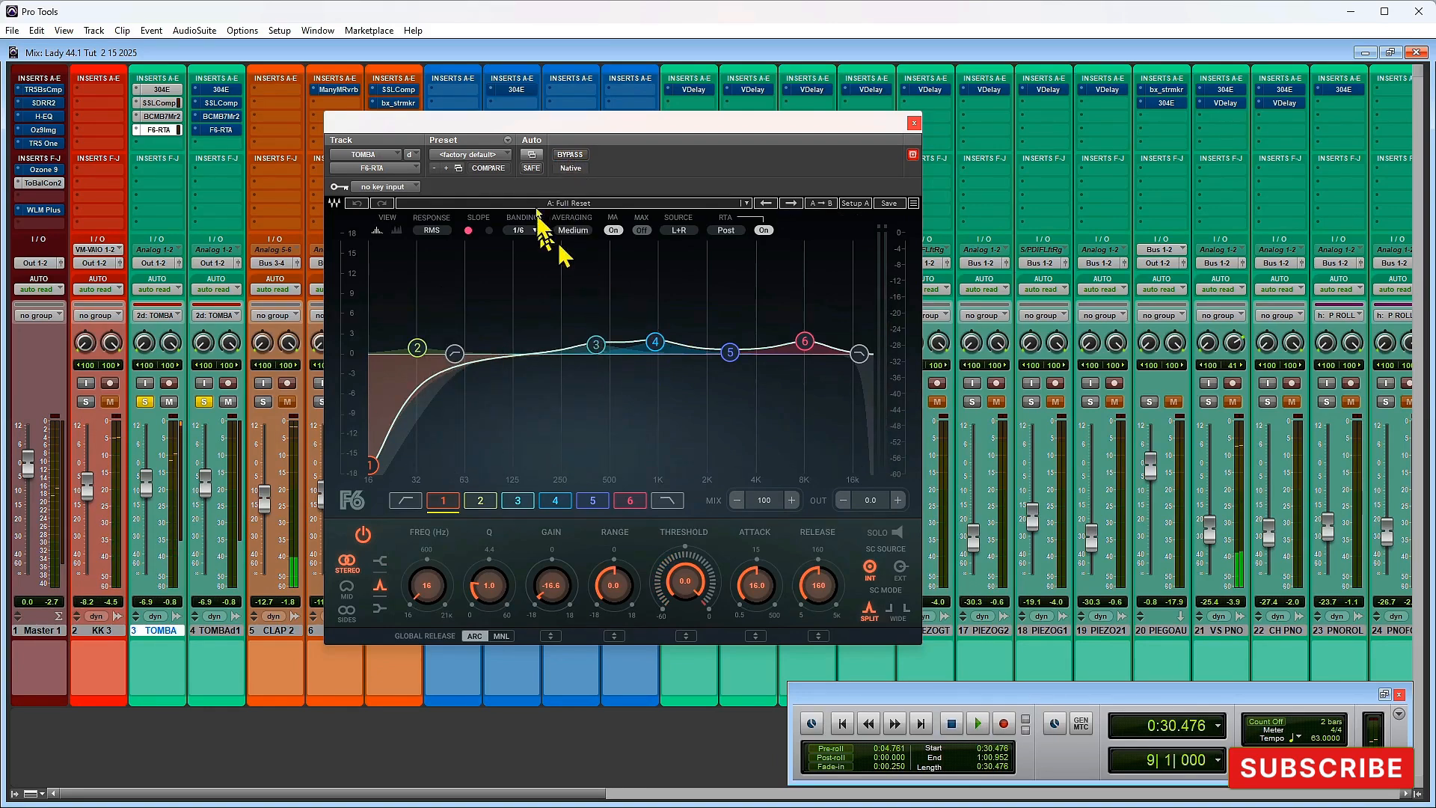
left_click(570, 154)
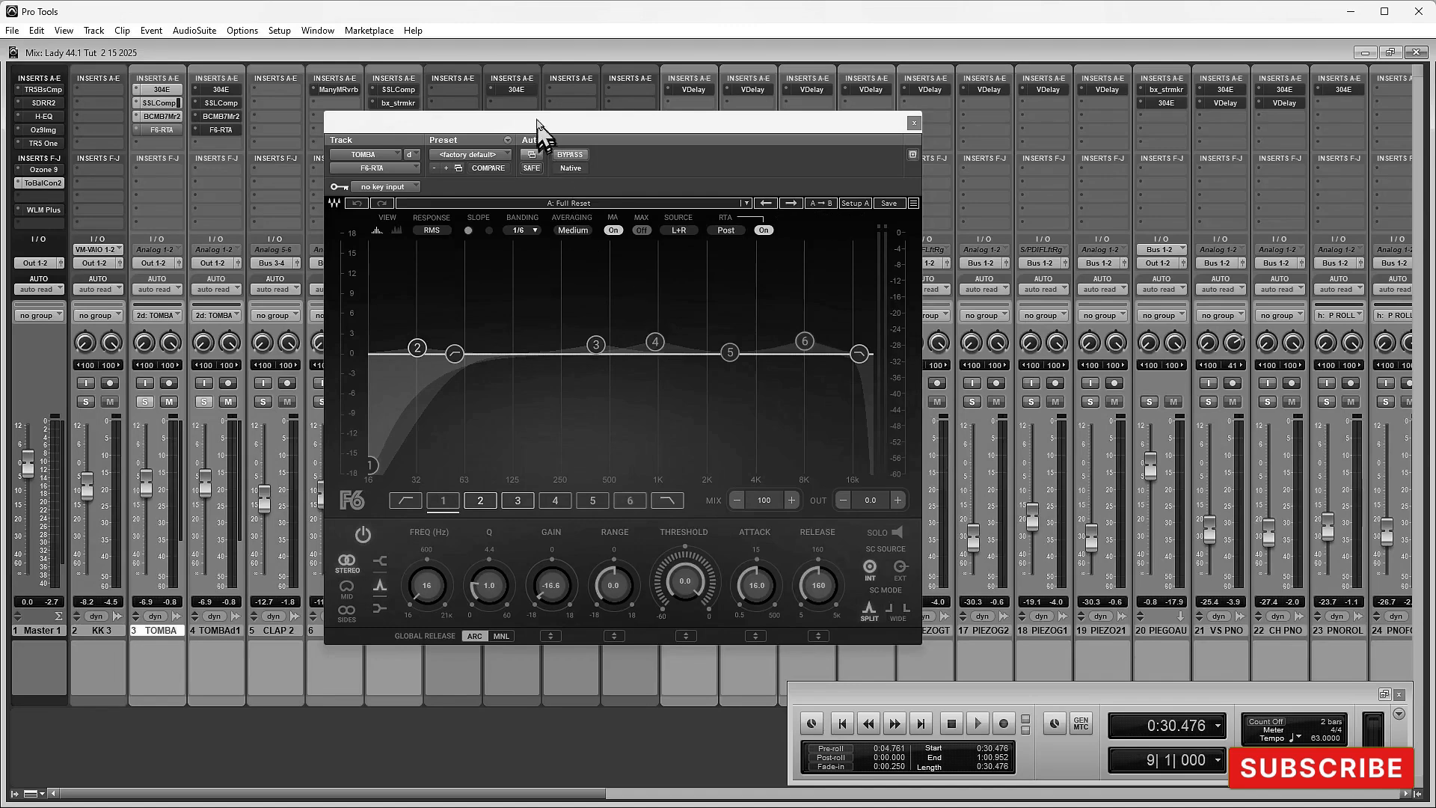
left_click(567, 155)
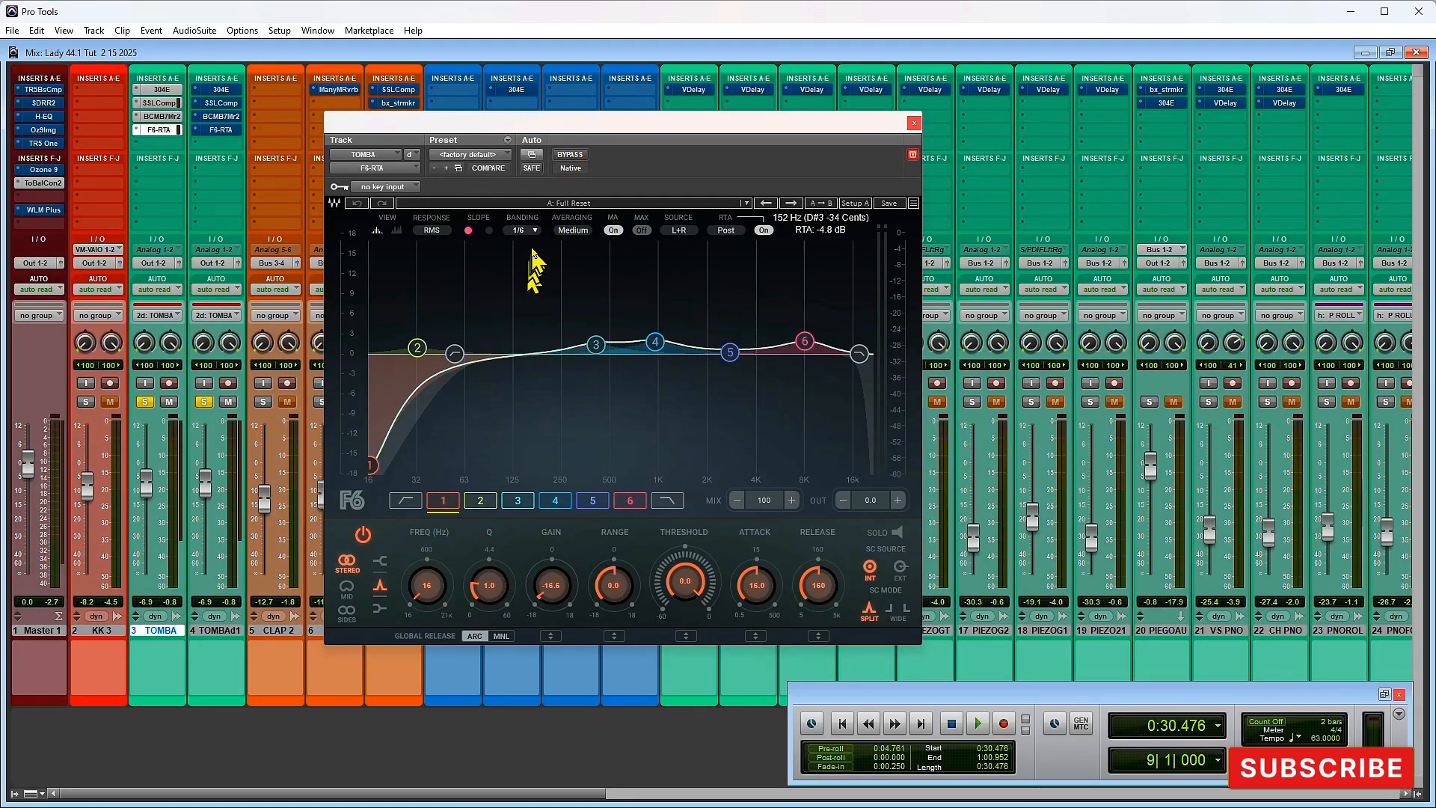
Step: Take the F6-RTA, MB-7 Mixer and SSLComp inserts on the TOMBAd1 track out of bypass during playback
key("space")
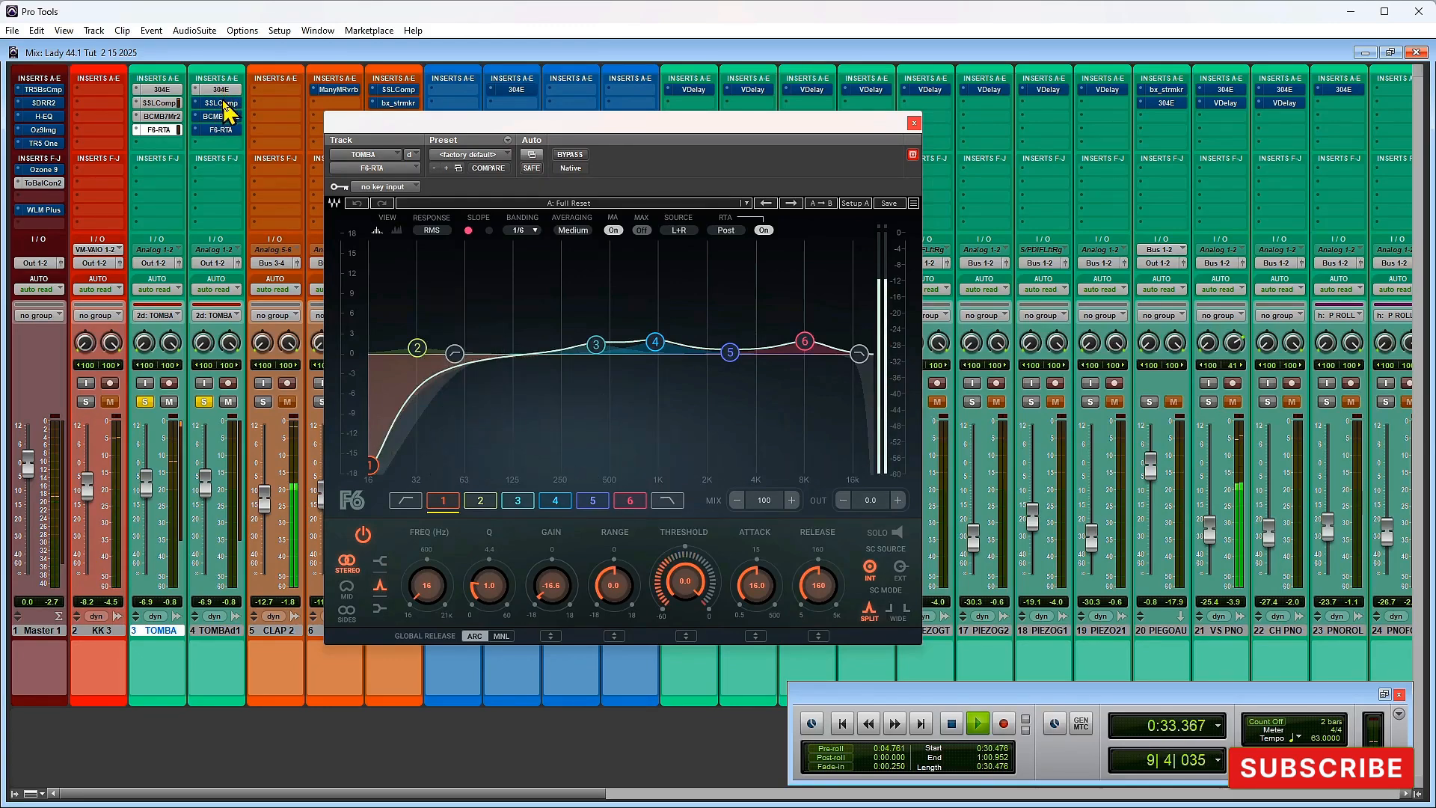
left_click(223, 130, "ctrl")
left_click(221, 118, "ctrl")
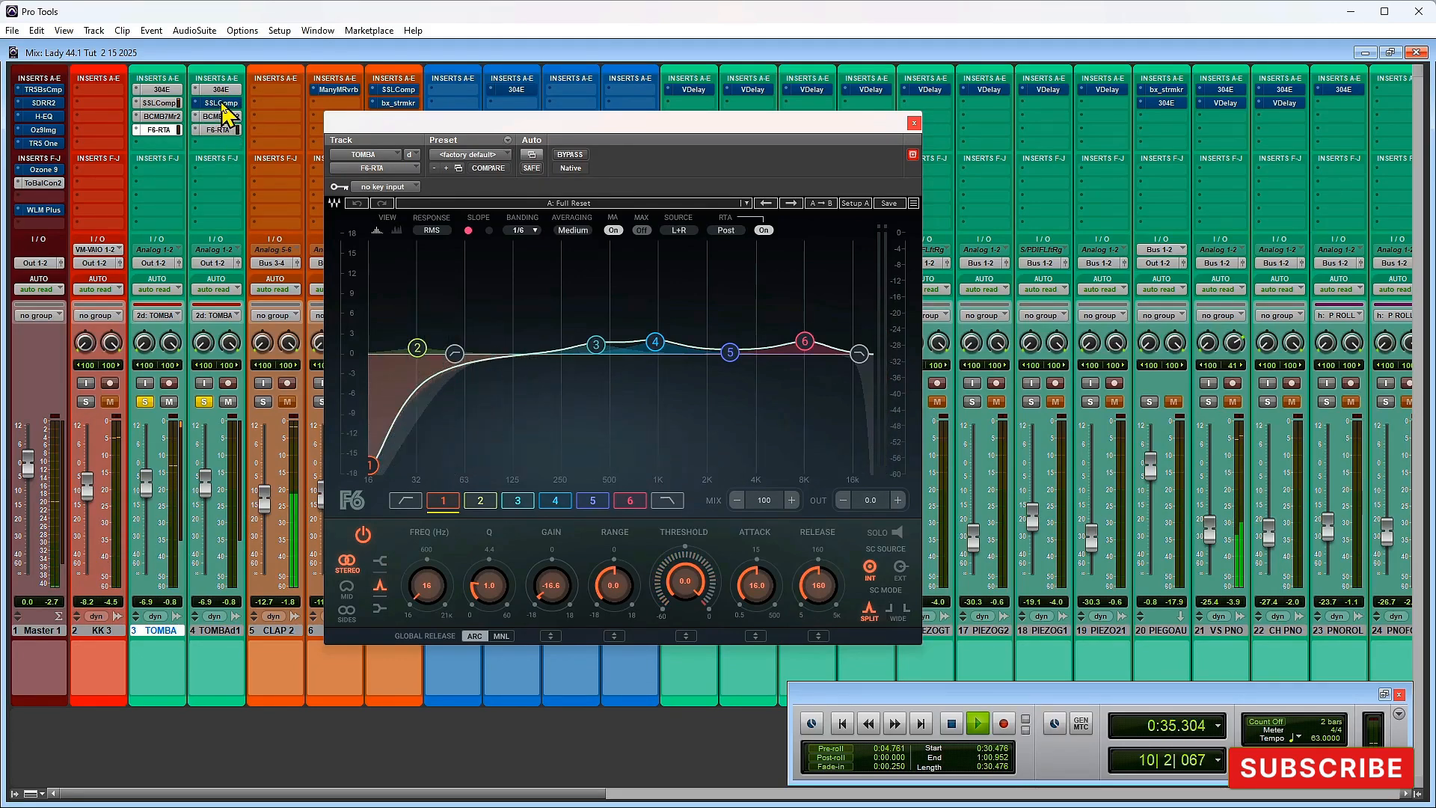
left_click(222, 104, "ctrl")
key("space")
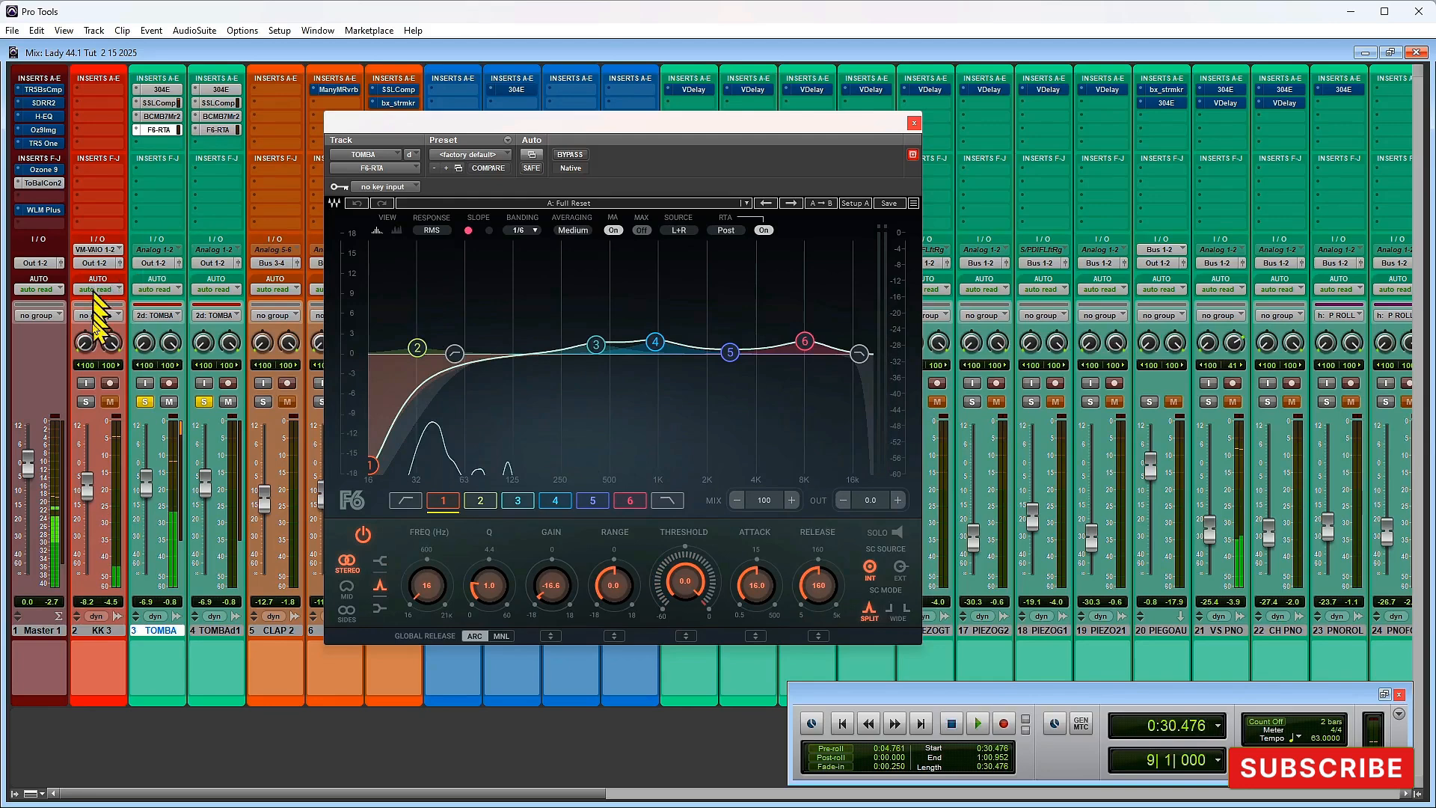
Step: Solo KK 3 alongside the bass during playback from bar 9 and close the F6-RTA window
key("space")
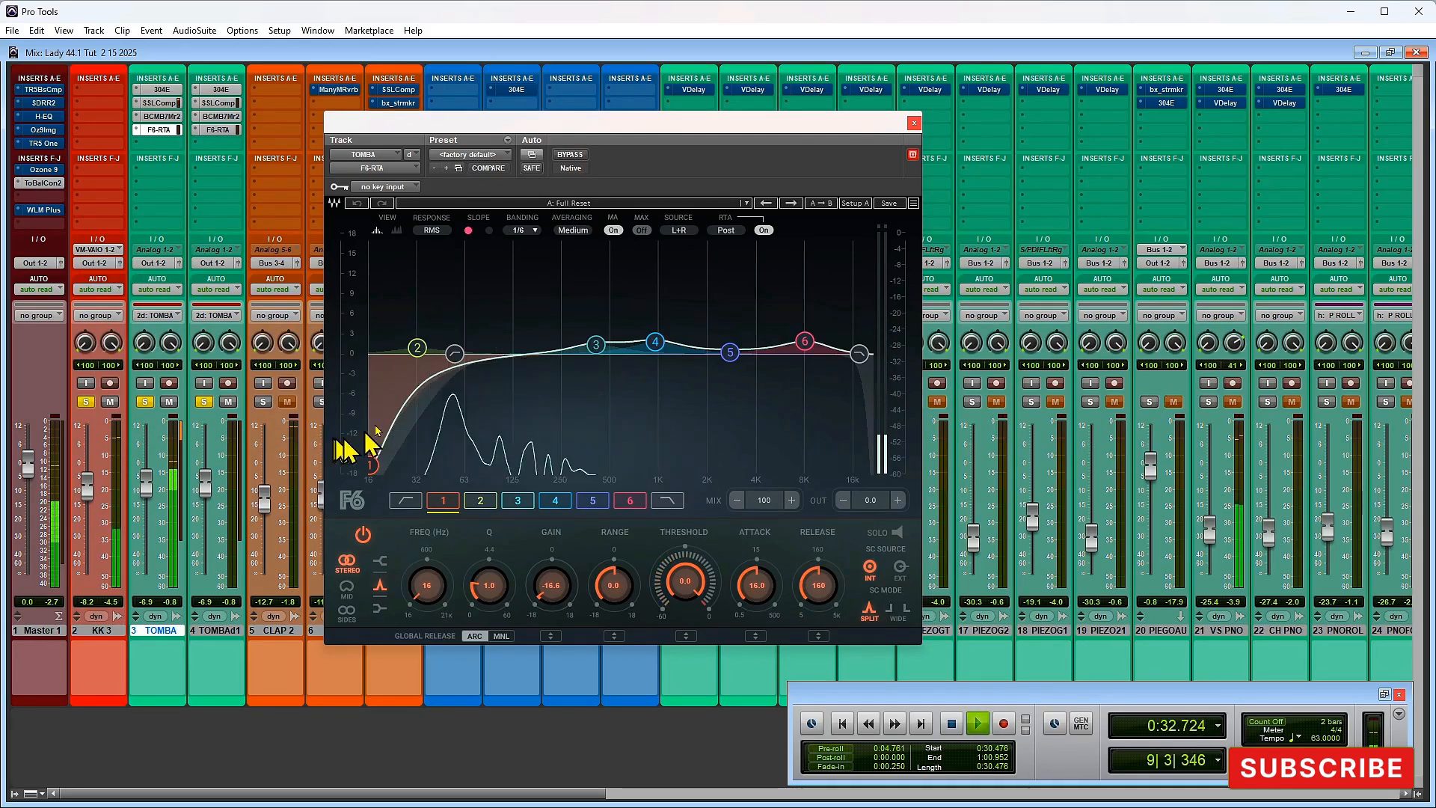
left_click(913, 124)
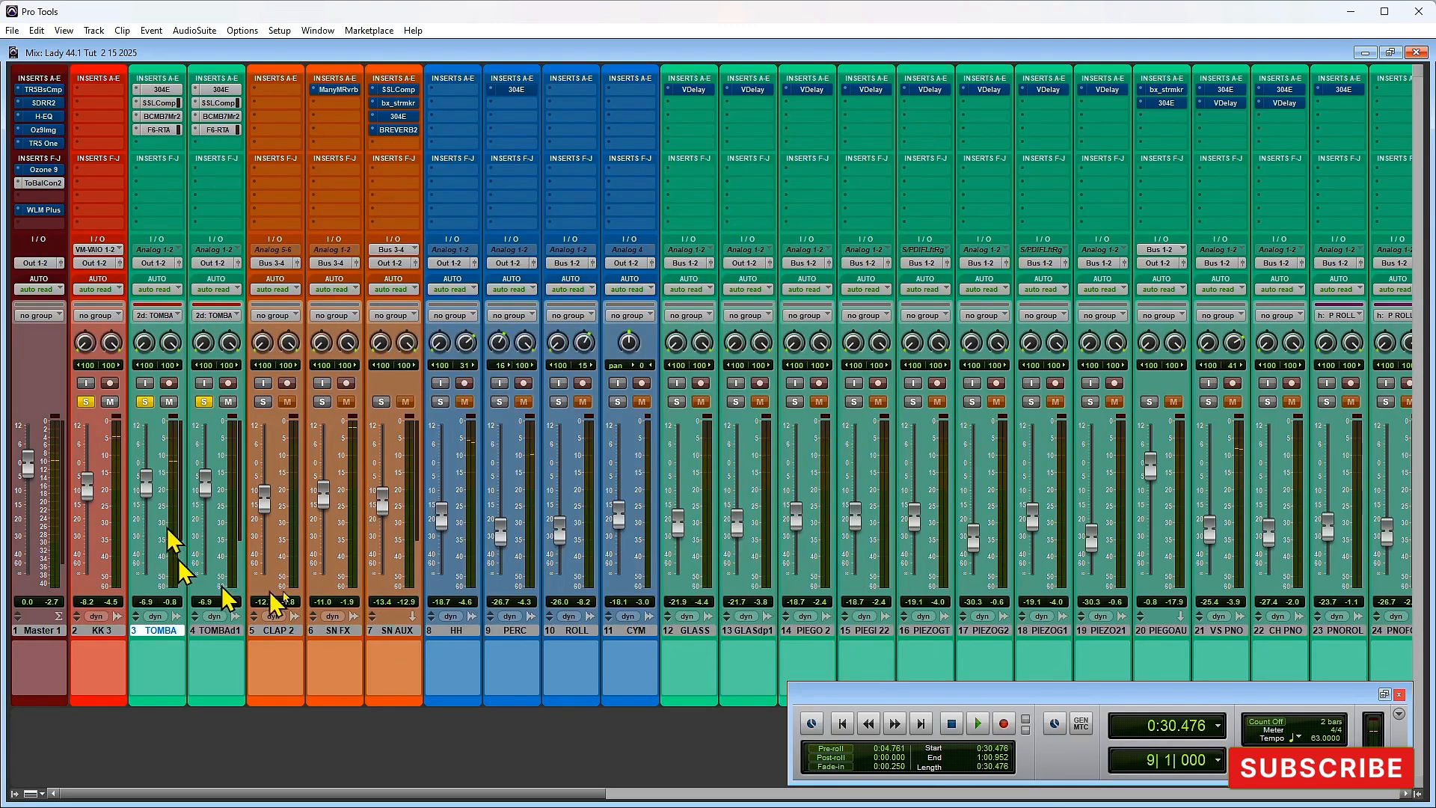
Step: Select the CLAP 2 track, solo and unmute it, and start playback from bar 9
left_click(277, 631)
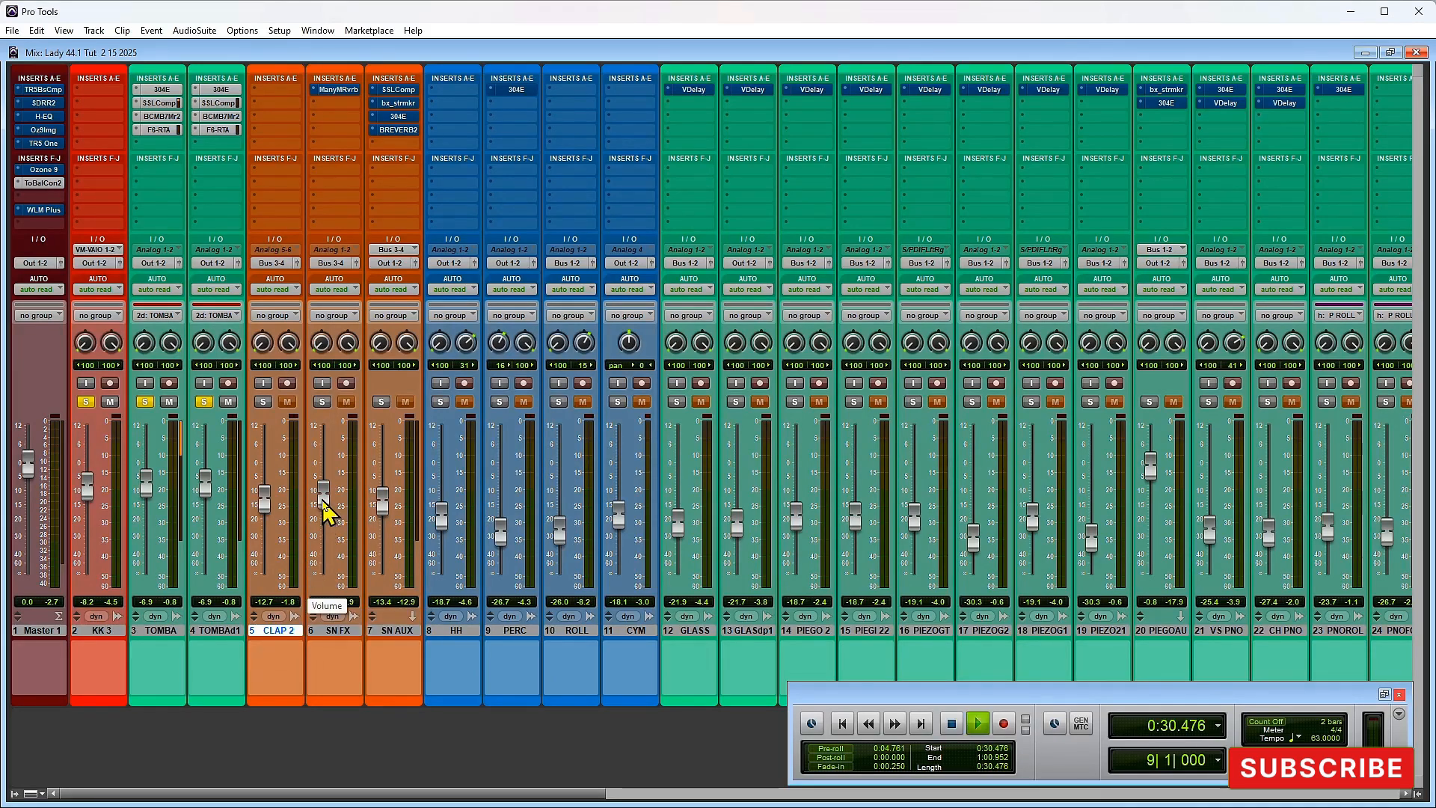
key("space")
left_click(263, 401)
key("space")
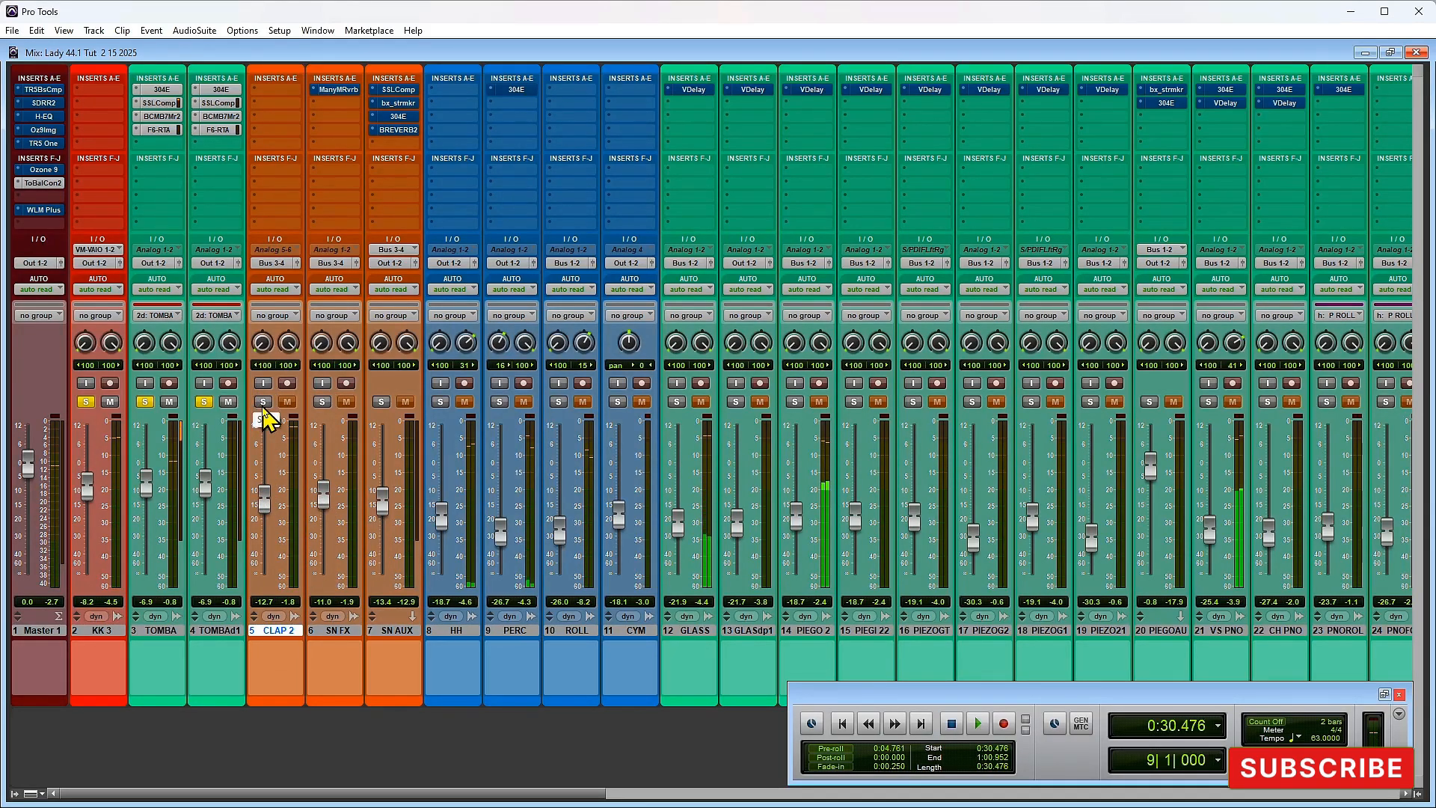
key("space")
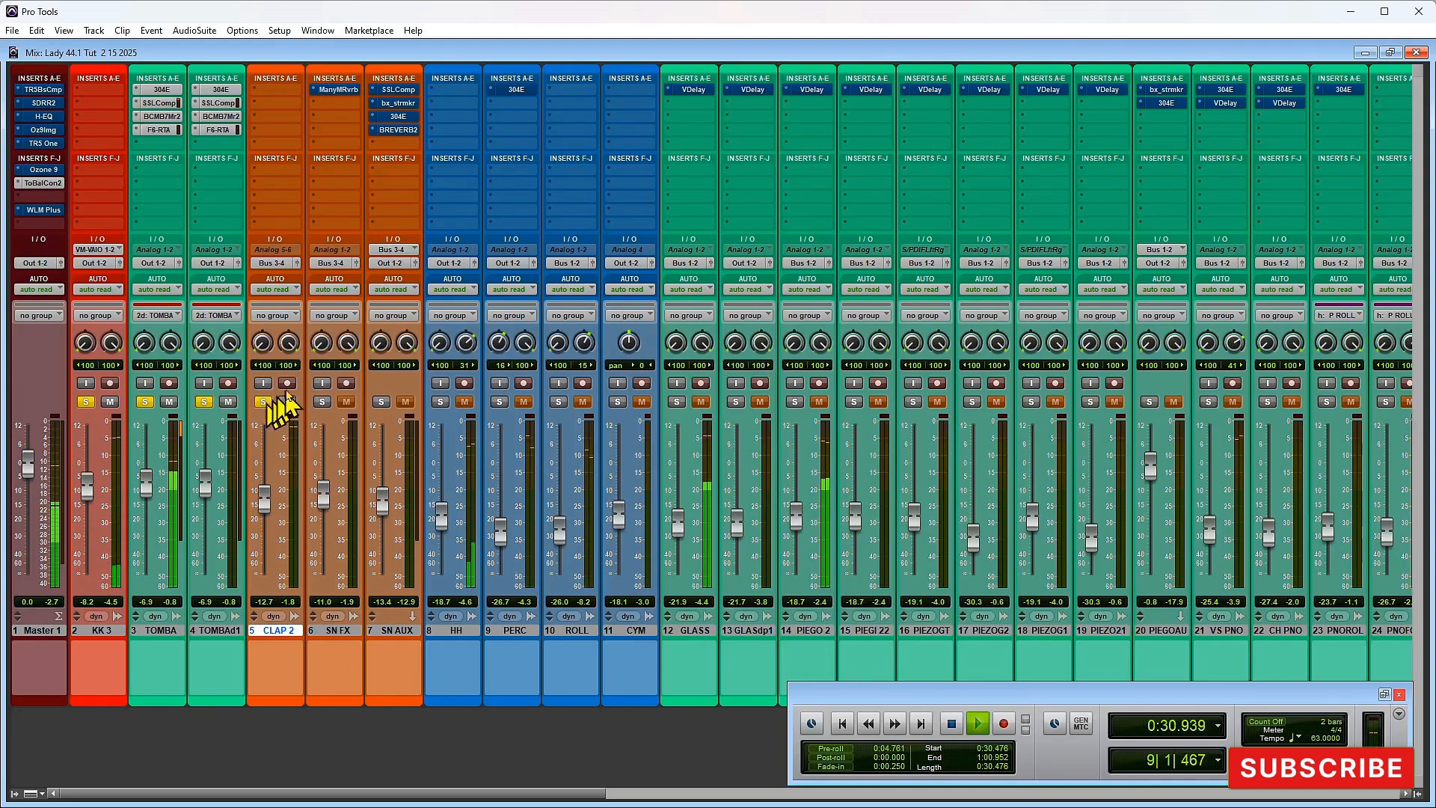
Step: Solo and unmute the SN AUX track and play the clap with the kick and bass from bar 9
key("space")
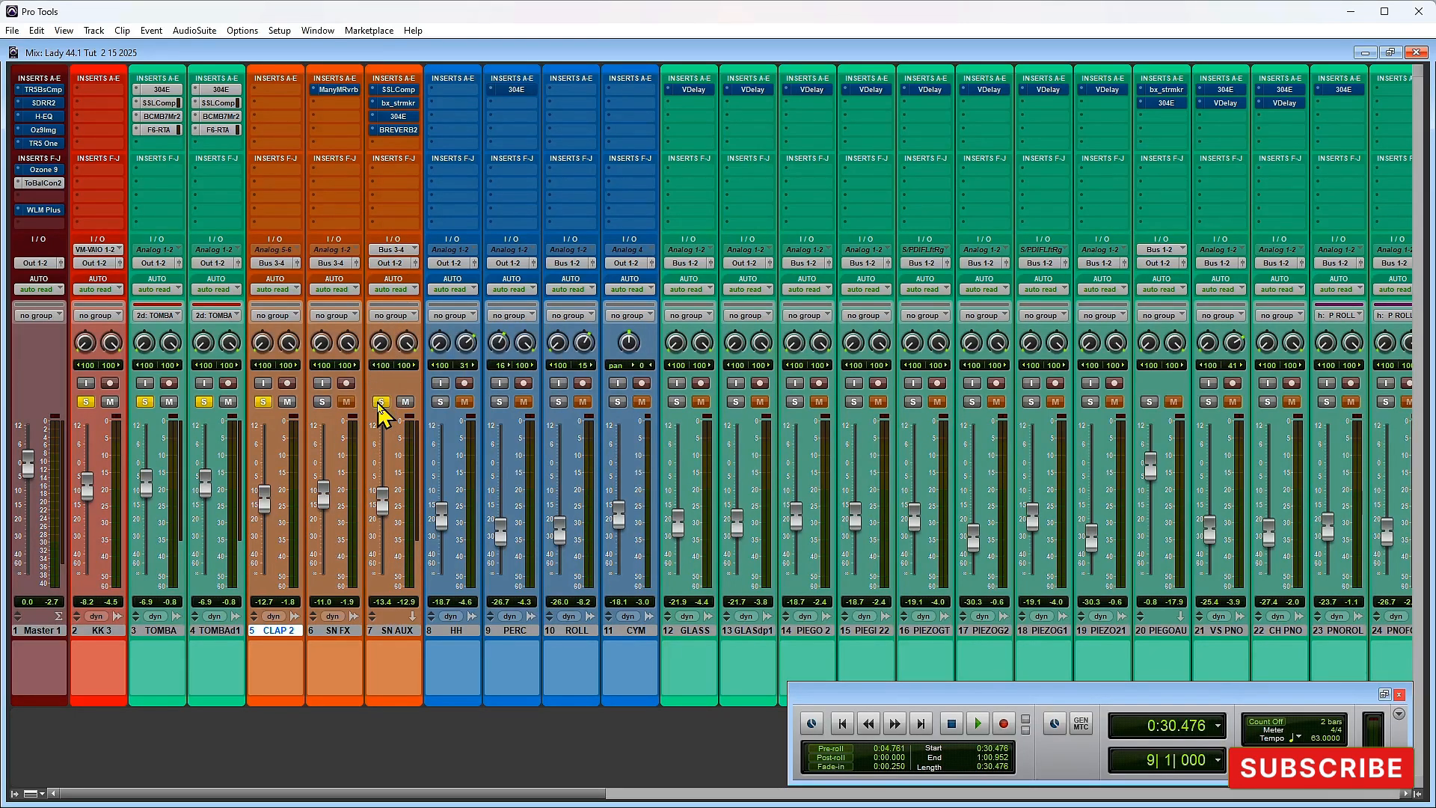
key("space")
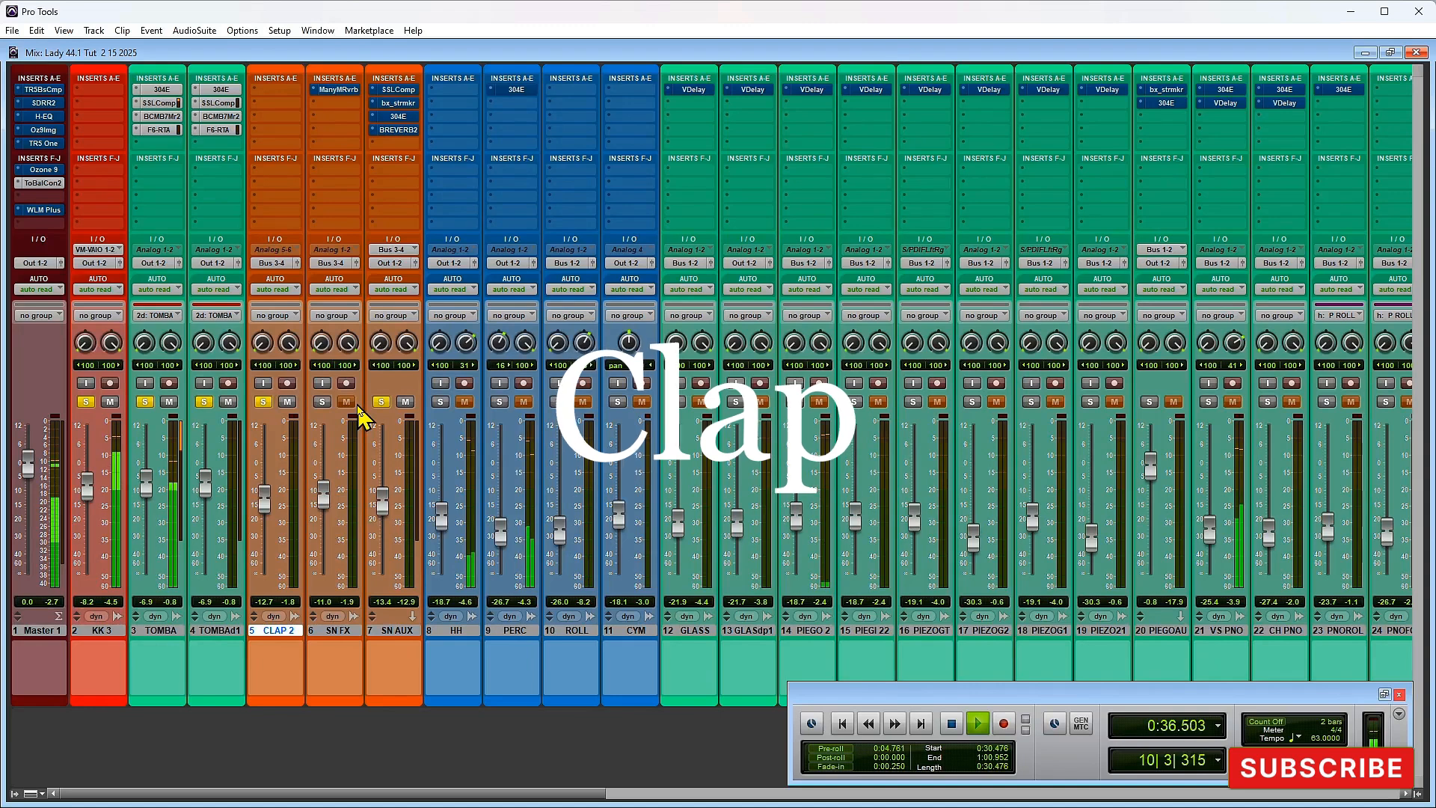
key("space")
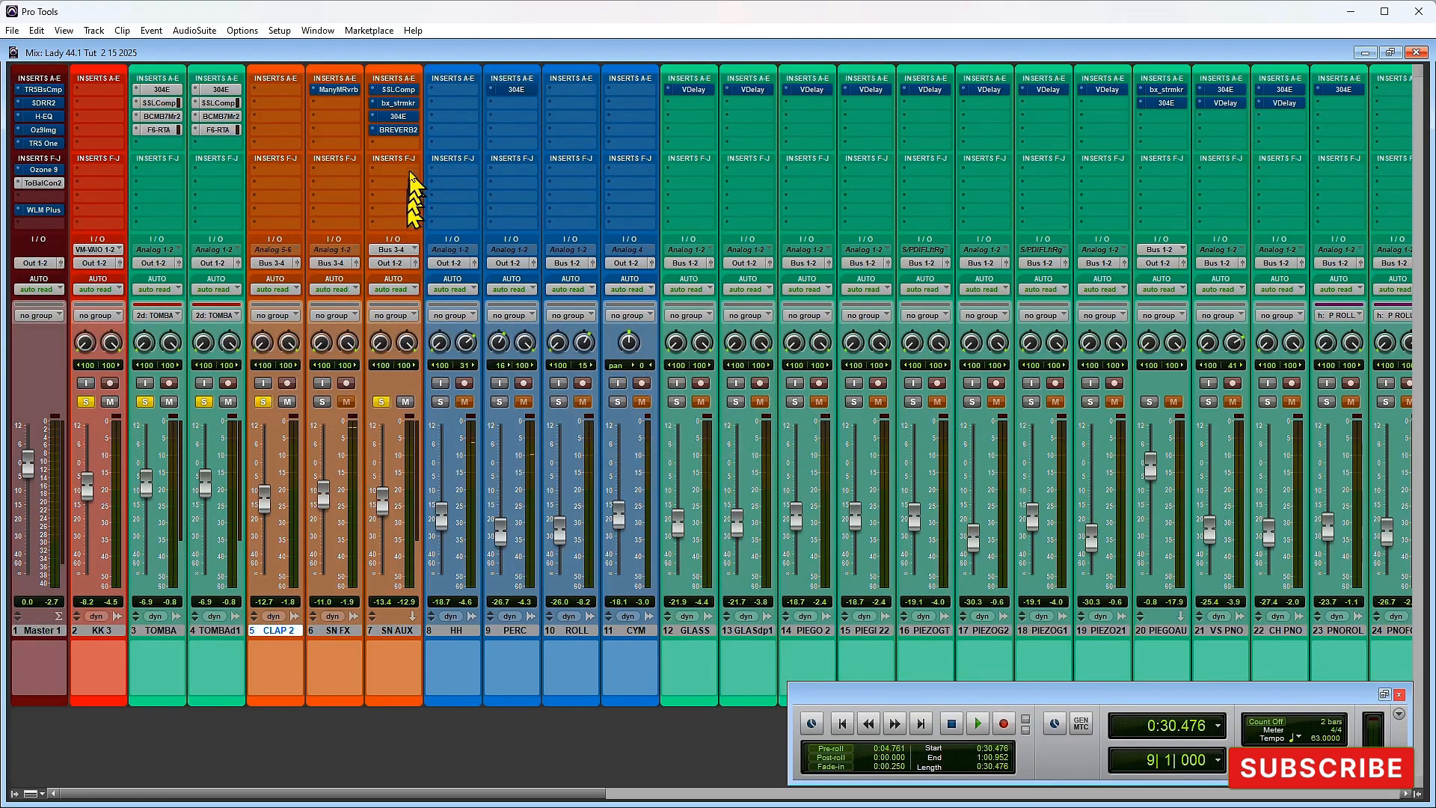
Step: Take the SSLComp and bx_stereomaker inserts on SN AUX out of bypass while auditioning the clap
left_click(398, 91)
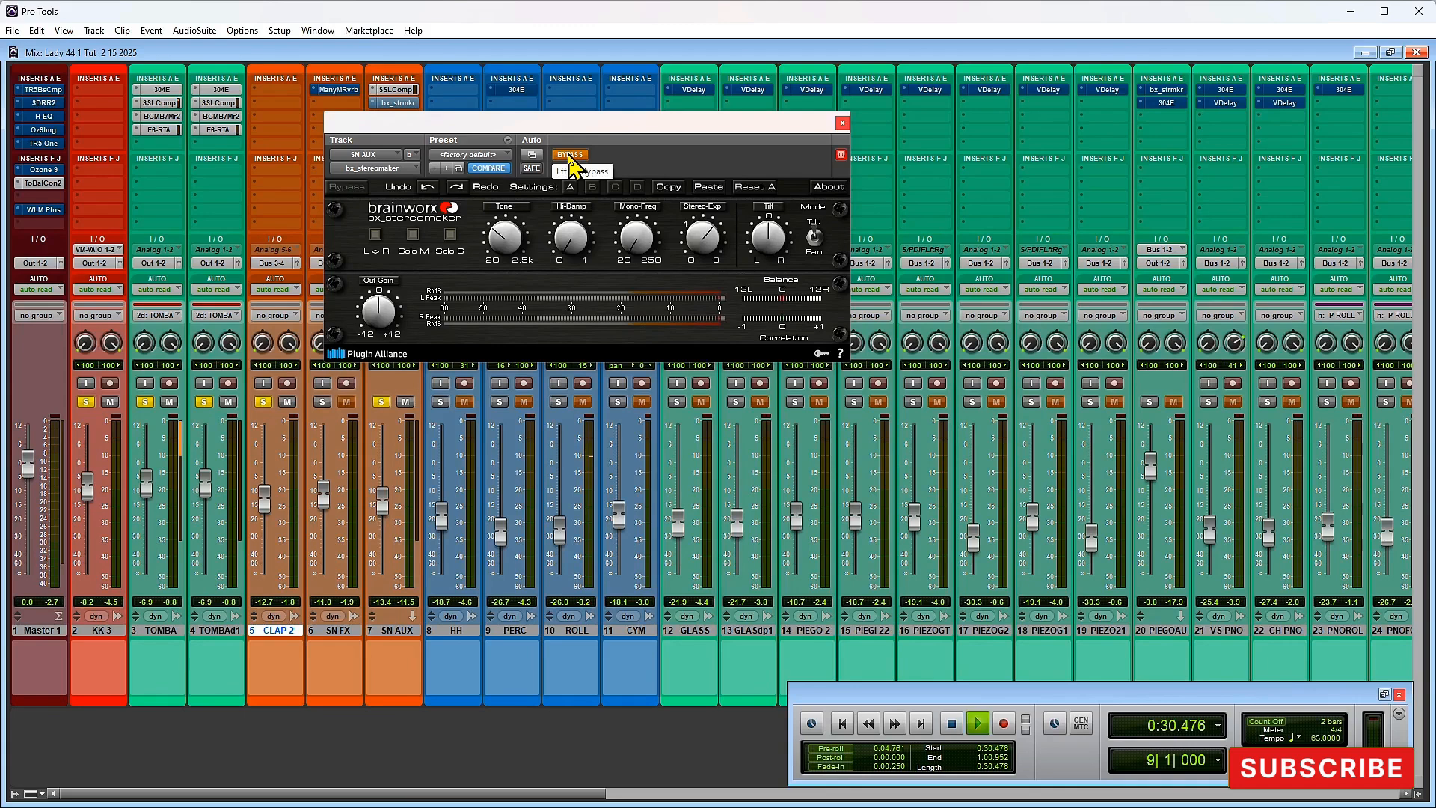
left_click(569, 155)
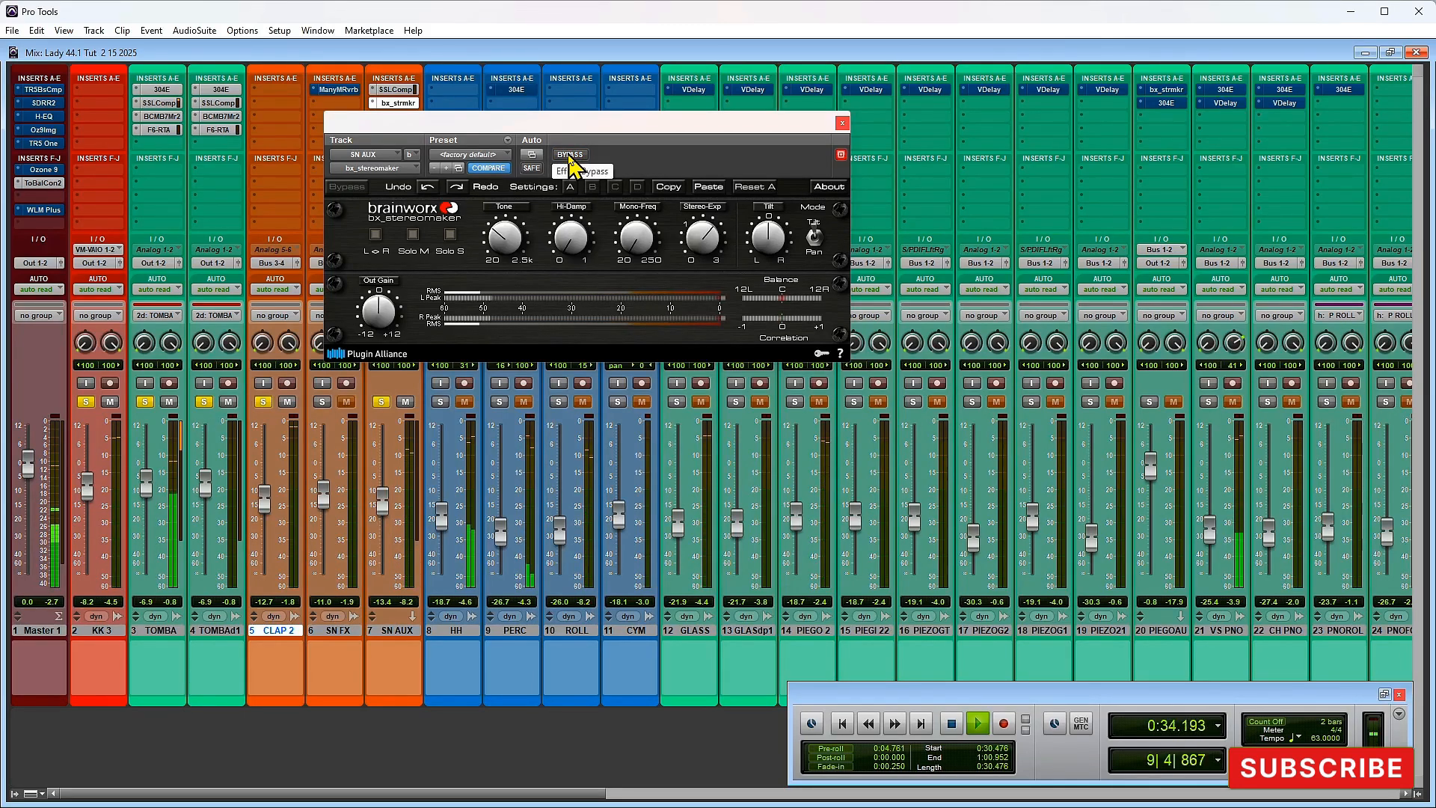
key("space")
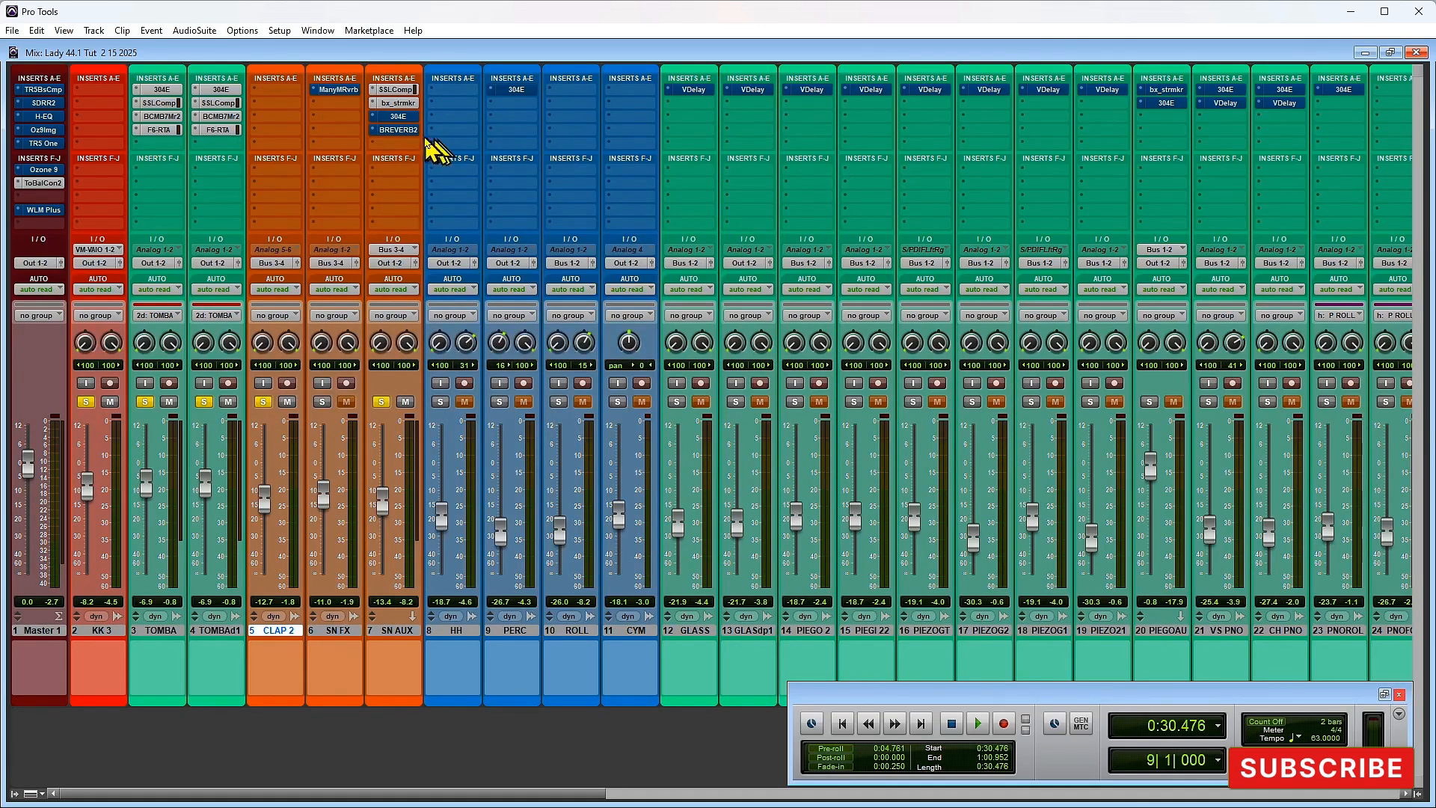
Step: Take the 304E equalizer on SN AUX out of bypass during playback from bar 9 and close its window
left_click(400, 118)
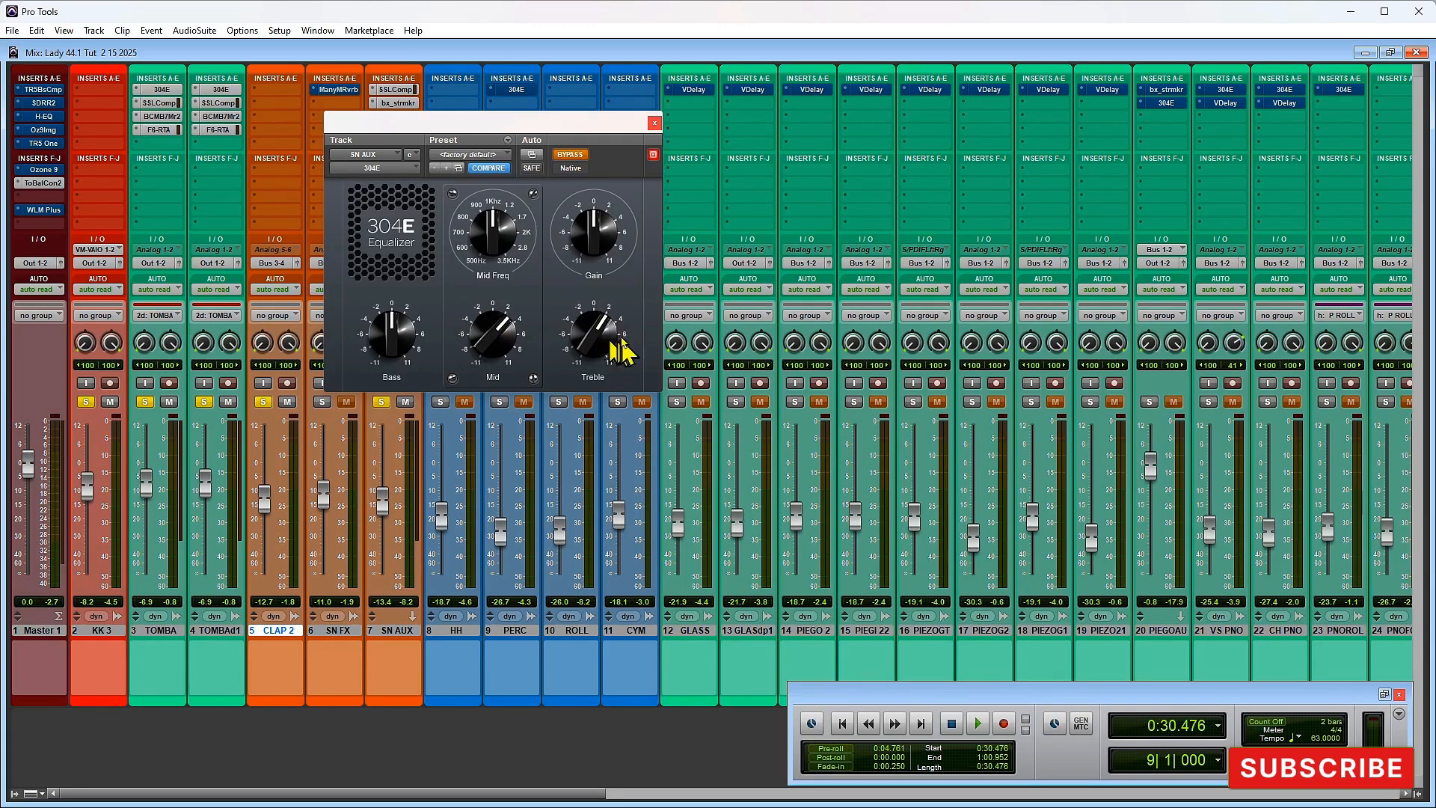
key("space")
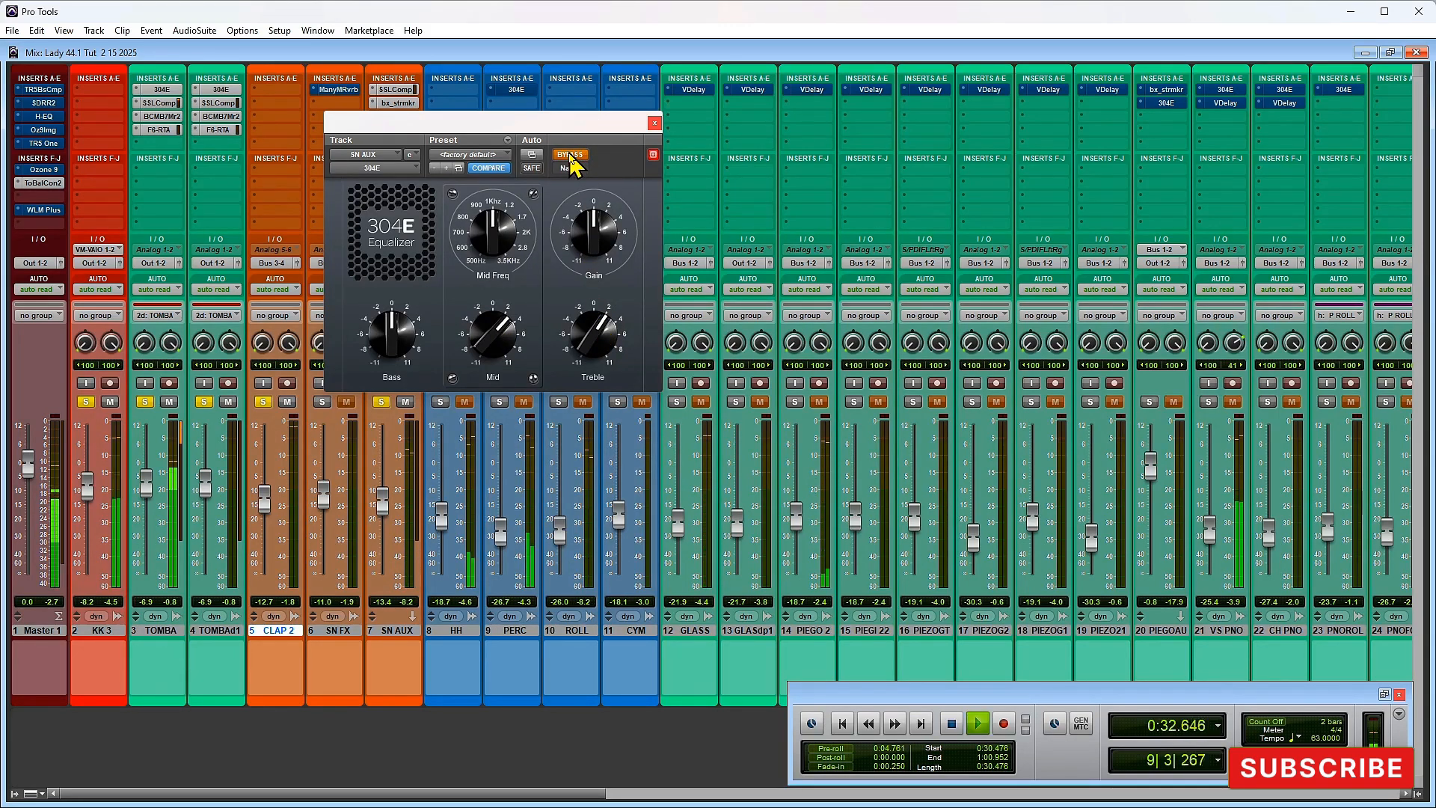
left_click(570, 155)
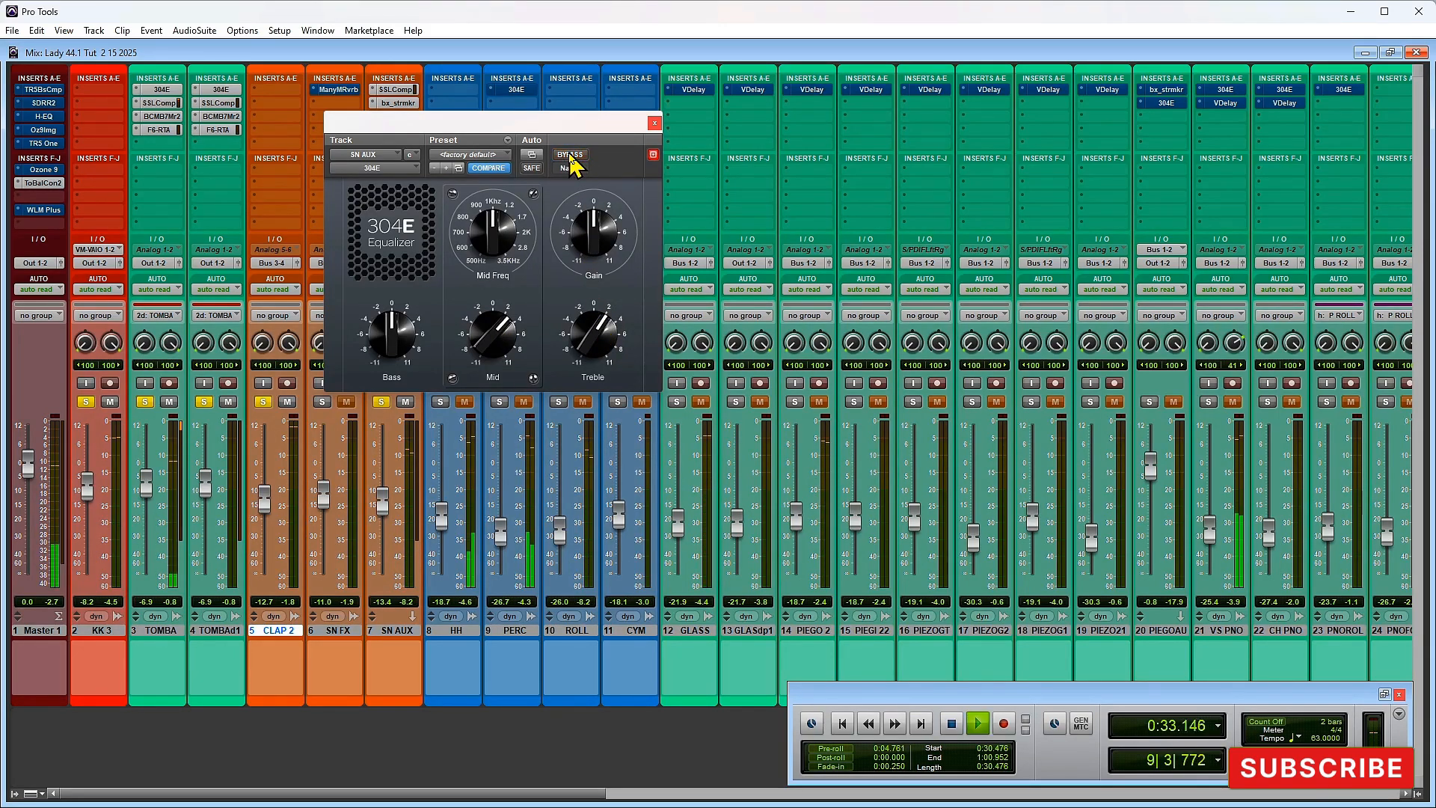
left_click(654, 122)
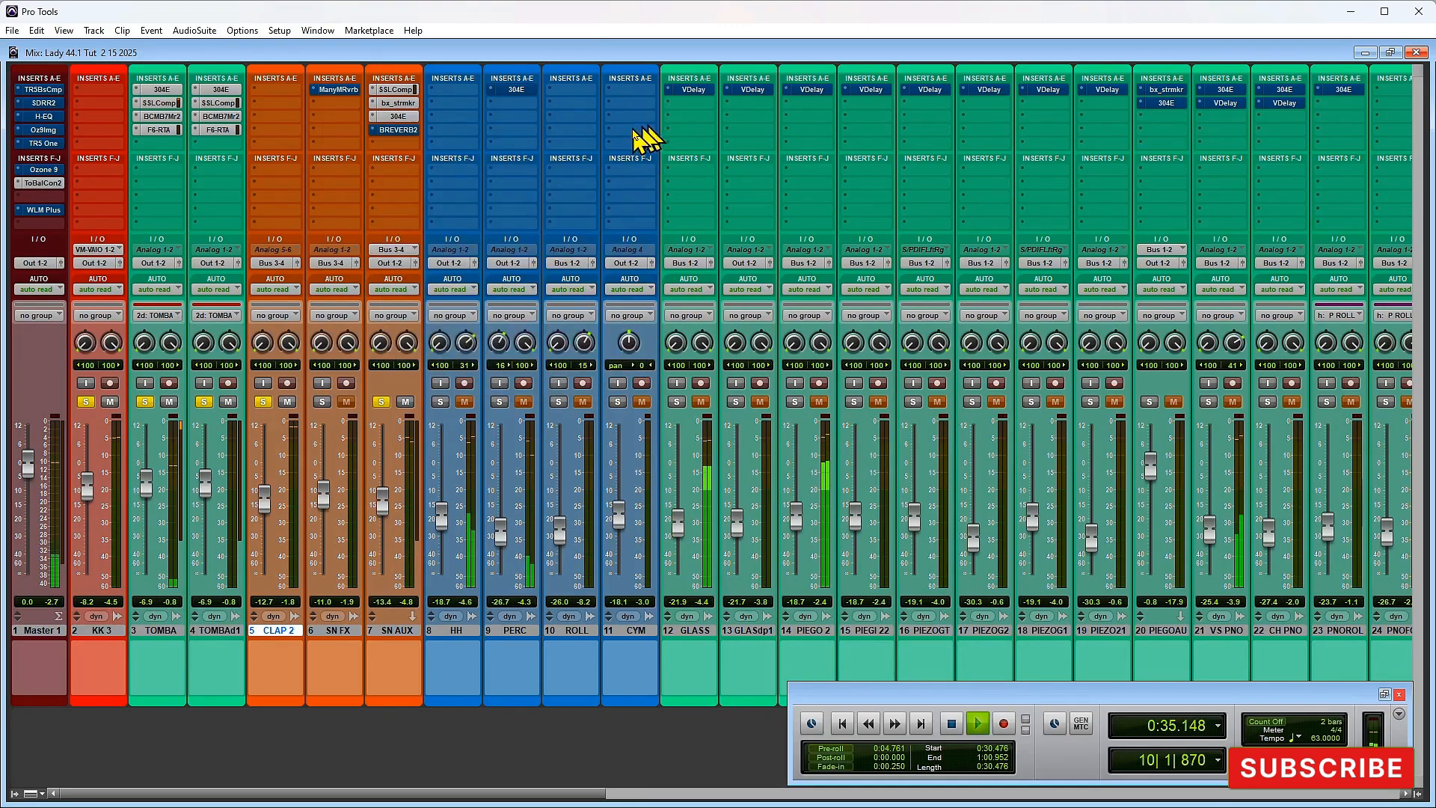
key("space")
Step: Take the BREVERB 2 reverb on SN AUX out of bypass during playback from bar 9 and close its window
left_click(394, 131)
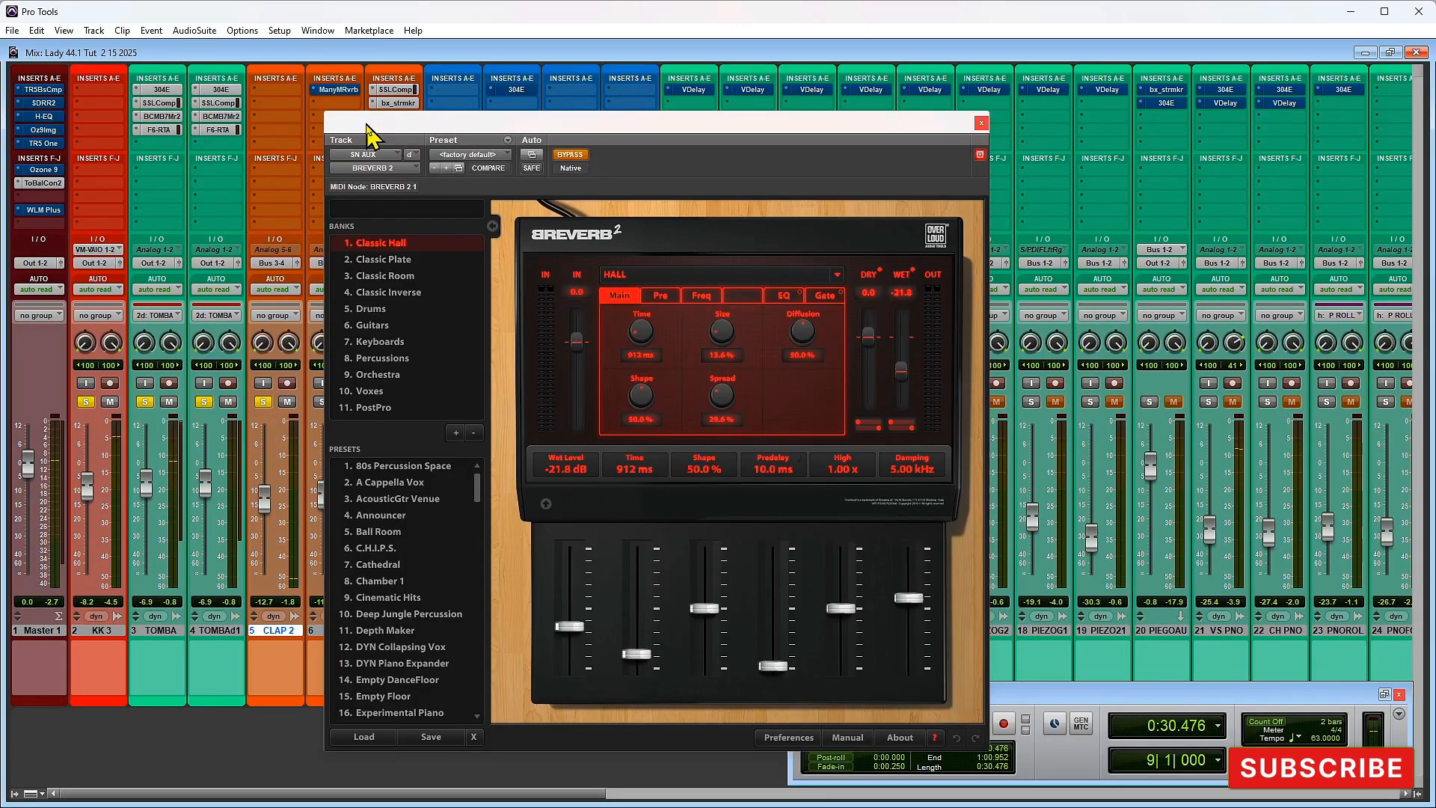
key("space")
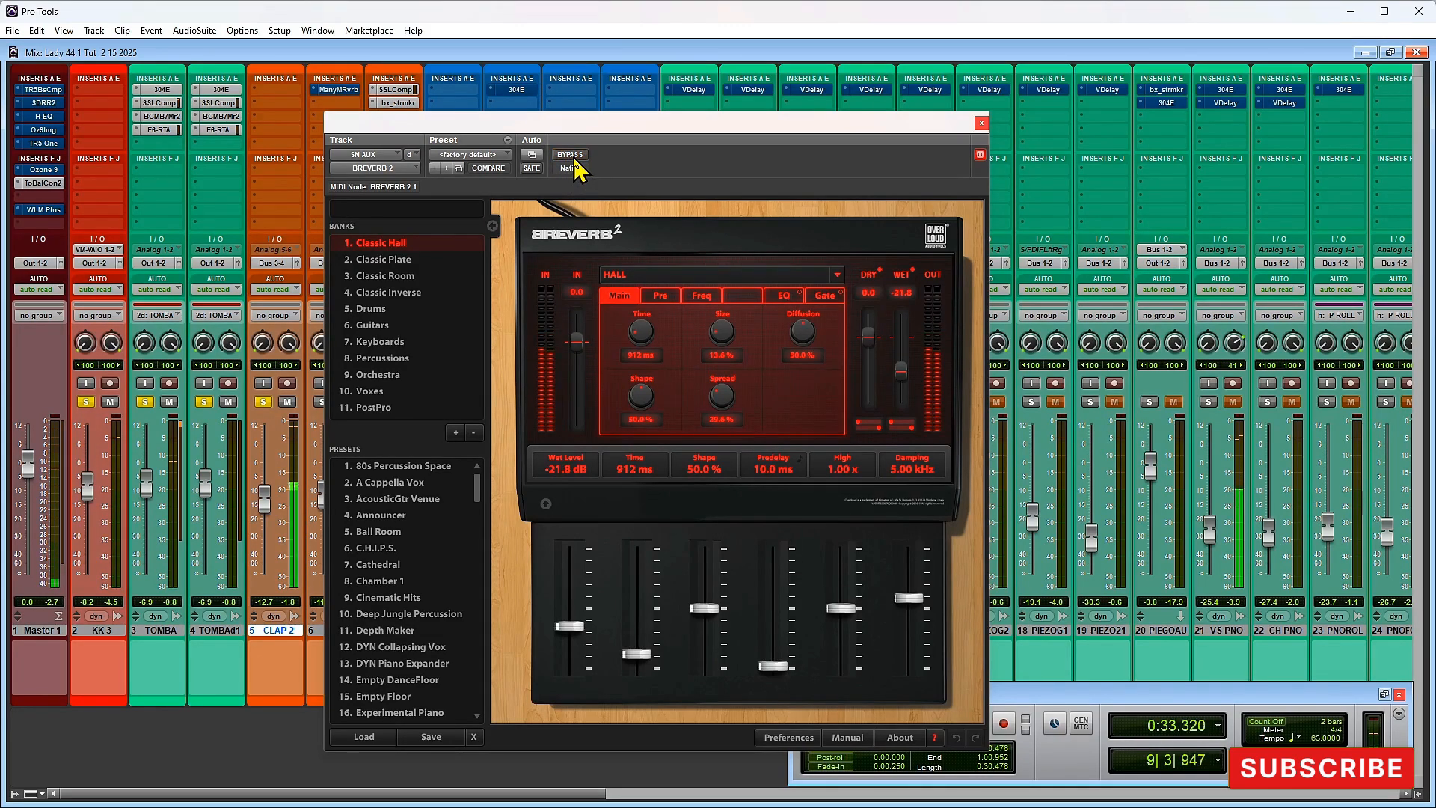
left_click(981, 123)
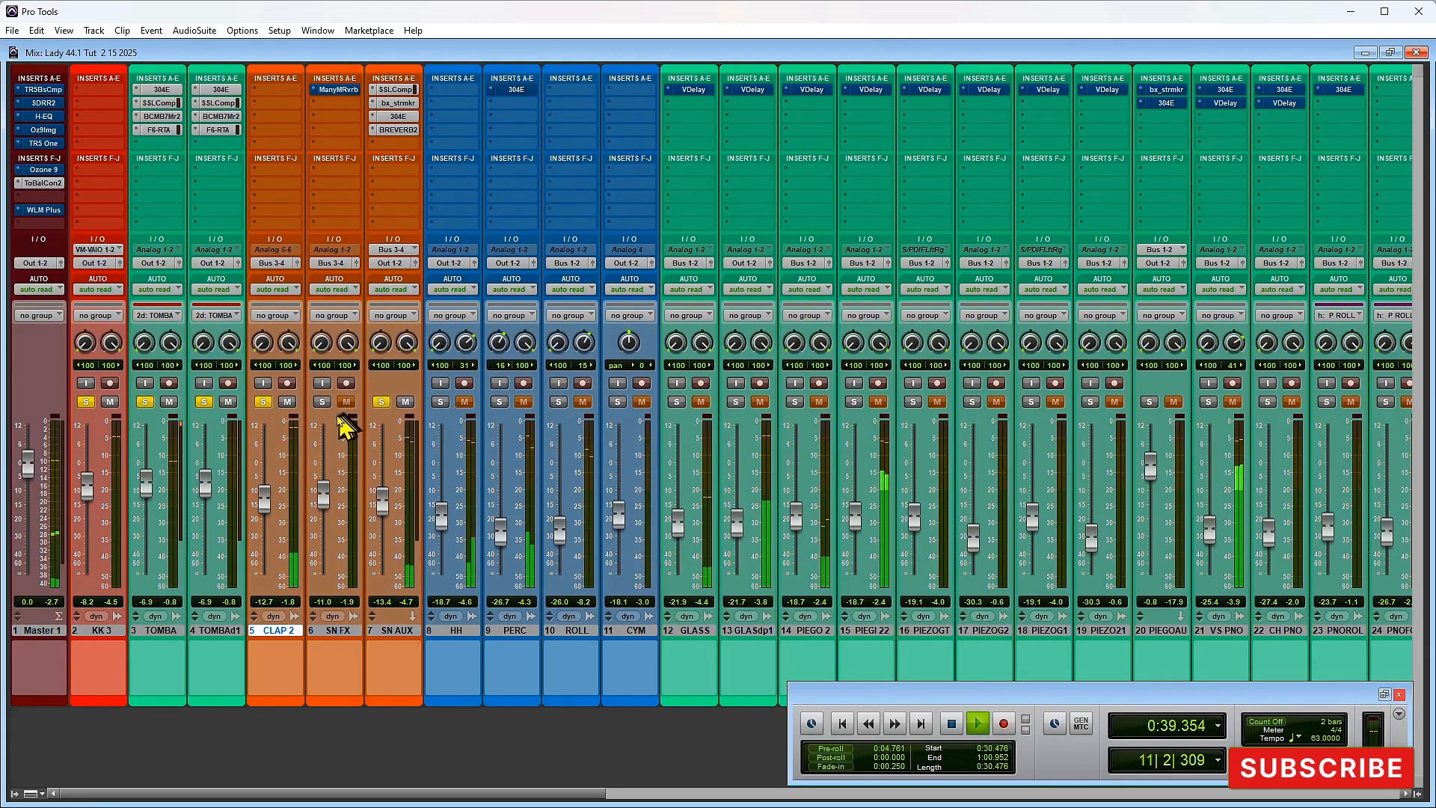
key("space")
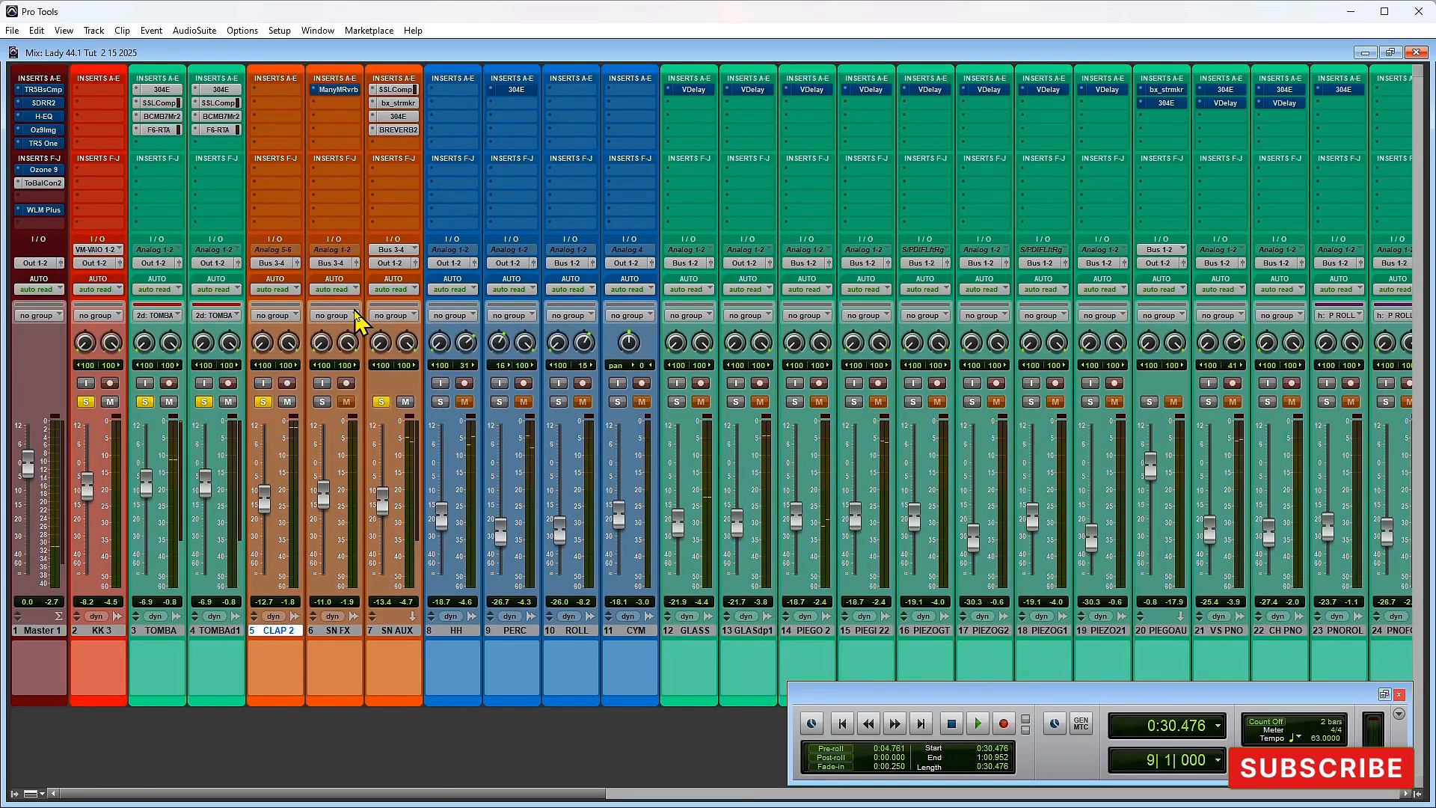
Step: Point out the CLAP 2 passage from bar 10 and the single clap clip on SN FX by selecting them in the timeline
key("ctrl+equal")
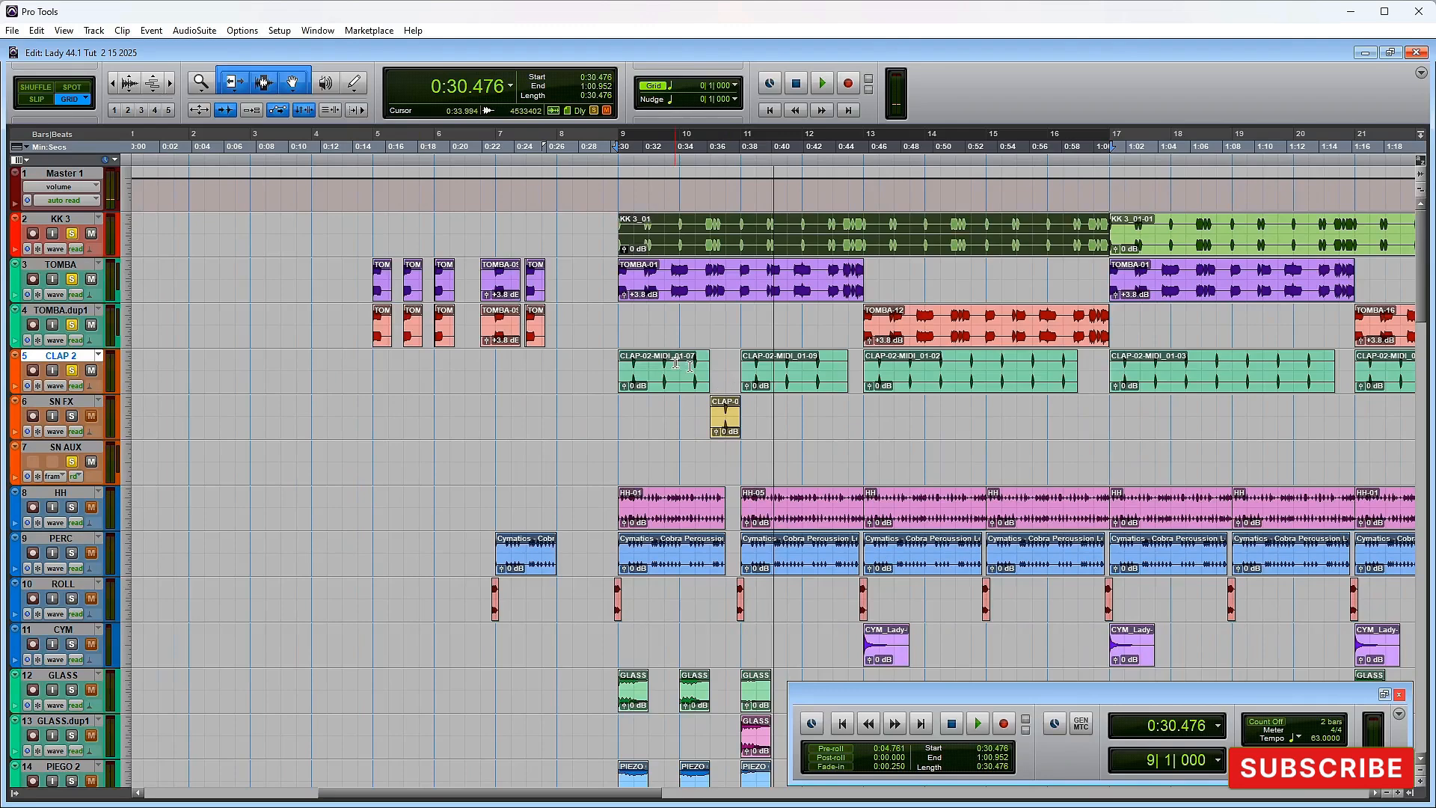
left_click_drag(677, 361, 754, 361)
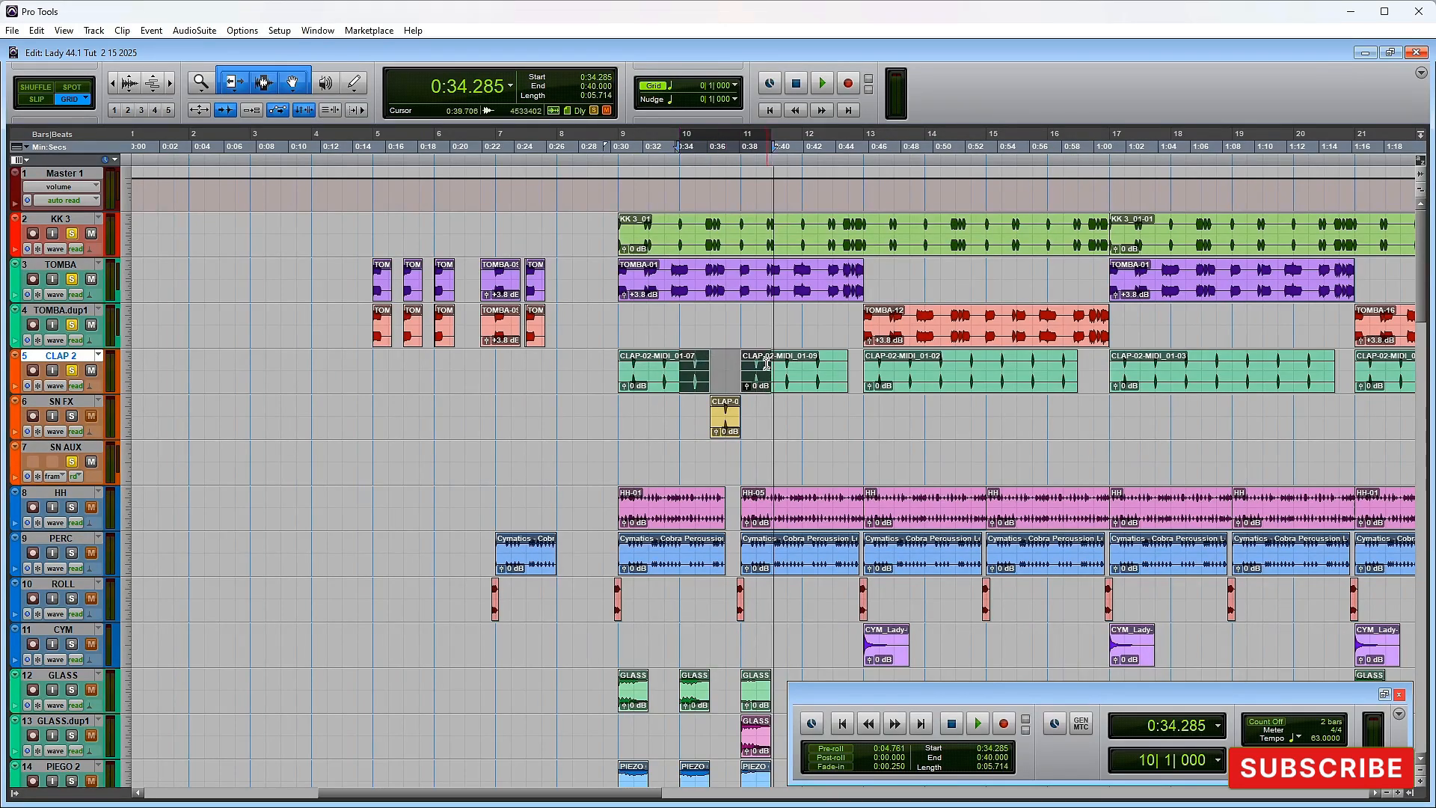
left_click(765, 409)
left_click_drag(697, 413, 735, 418)
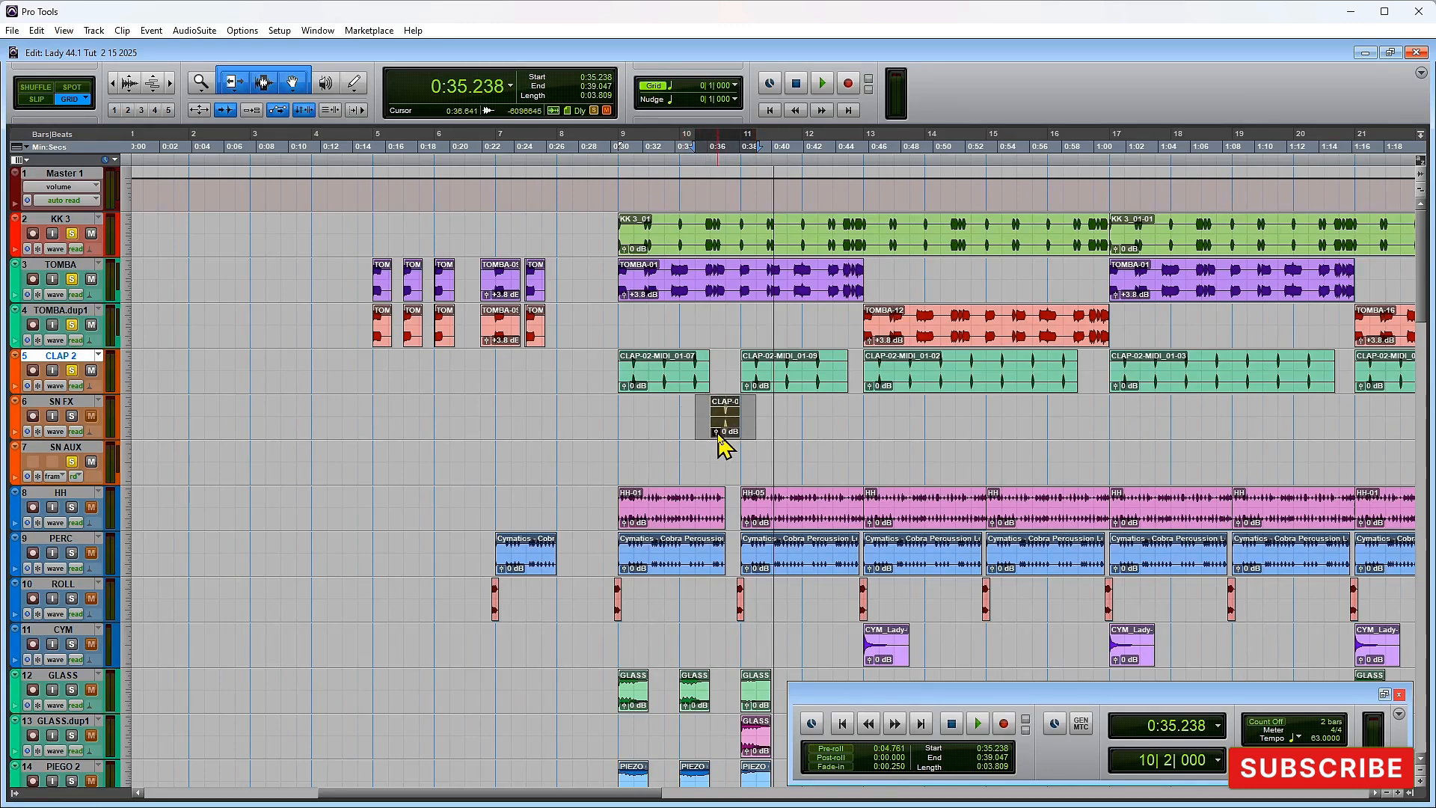
Step: Open the Manny Marroquin Reverb on the SN FX track in the mixer and take it out of bypass
key("ctrl+equal")
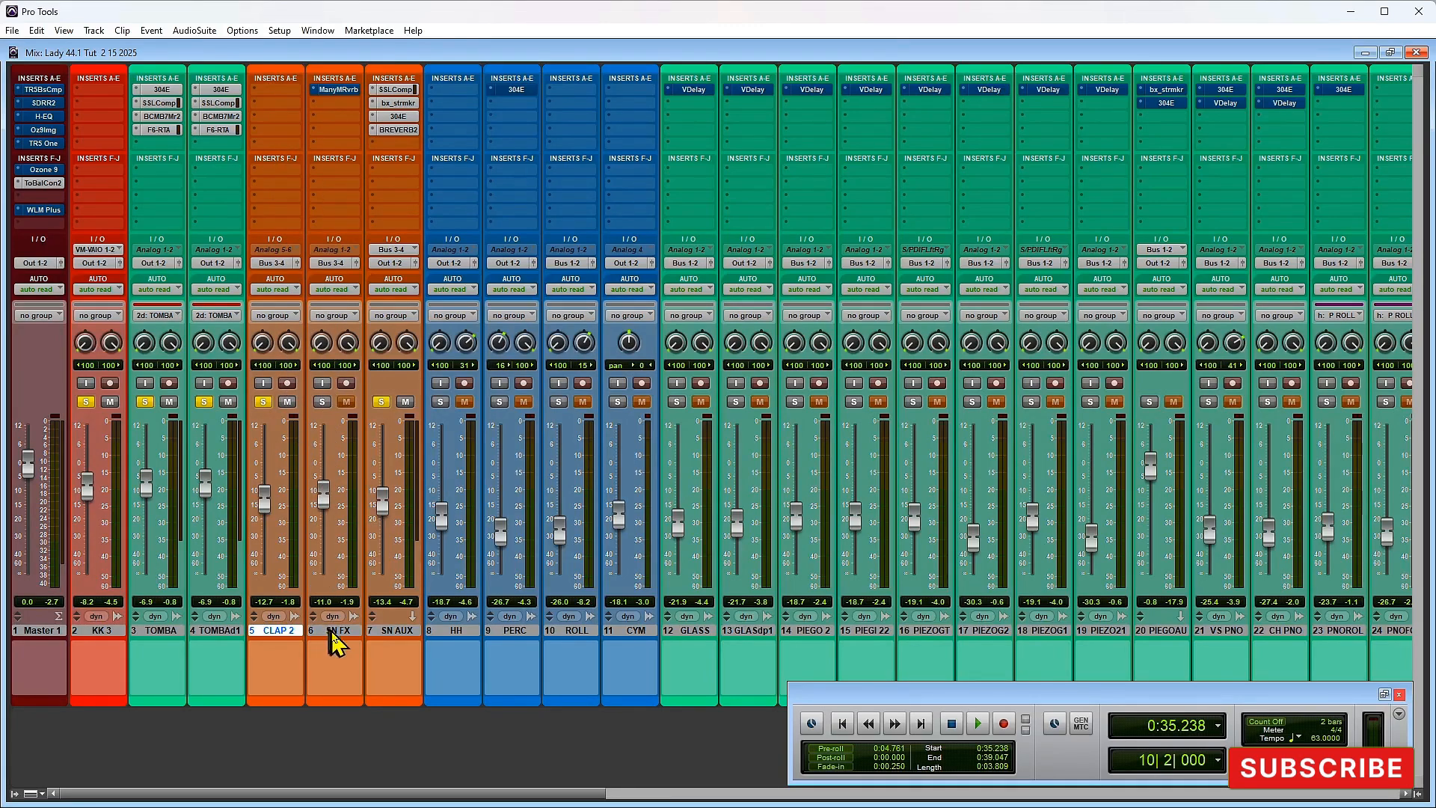
left_click(335, 90)
left_click(568, 155)
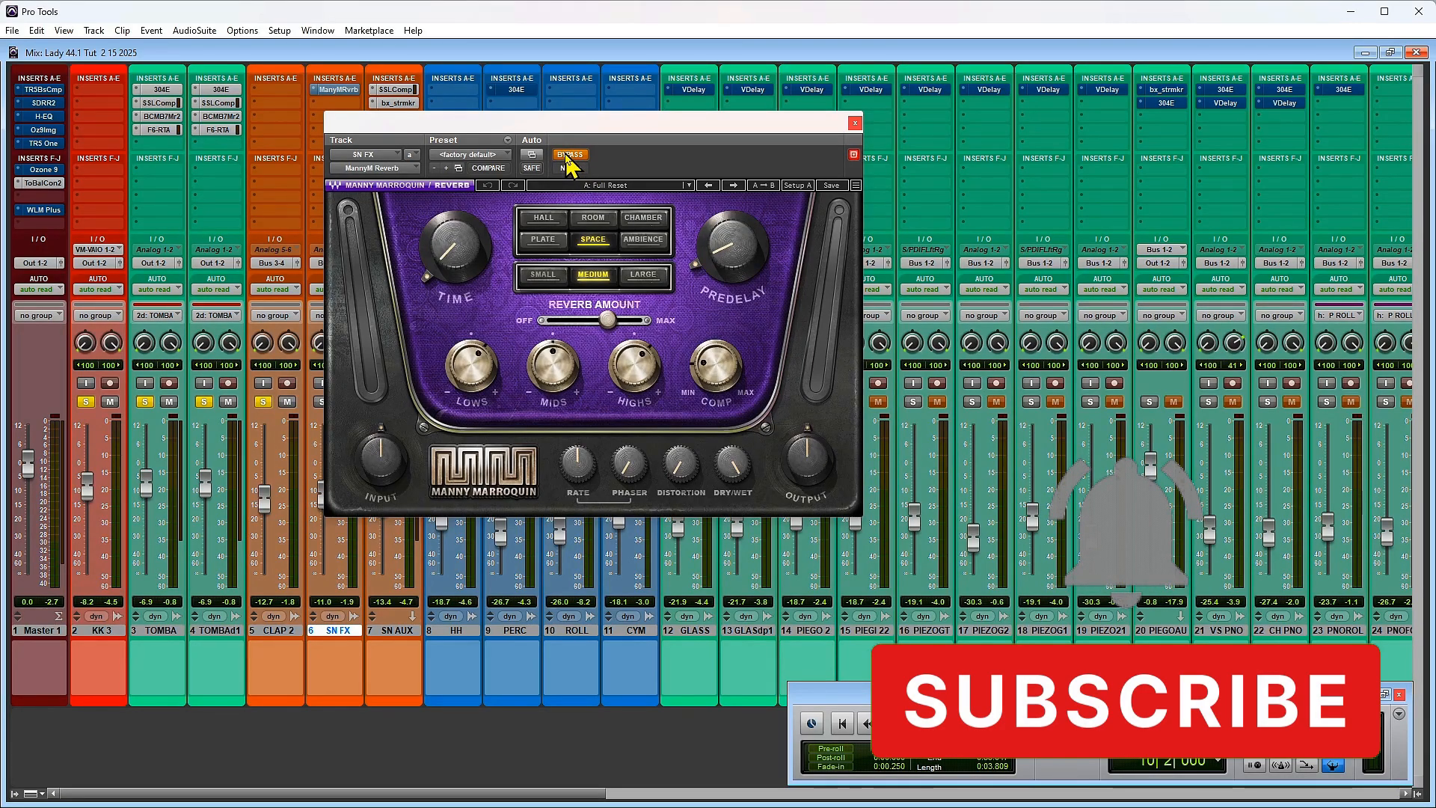
left_click(568, 157)
Step: Play the soloed SN FX clap with its reverb from bar 10, stop playback and close the reverb's window
key("ctrl+equal")
key("space")
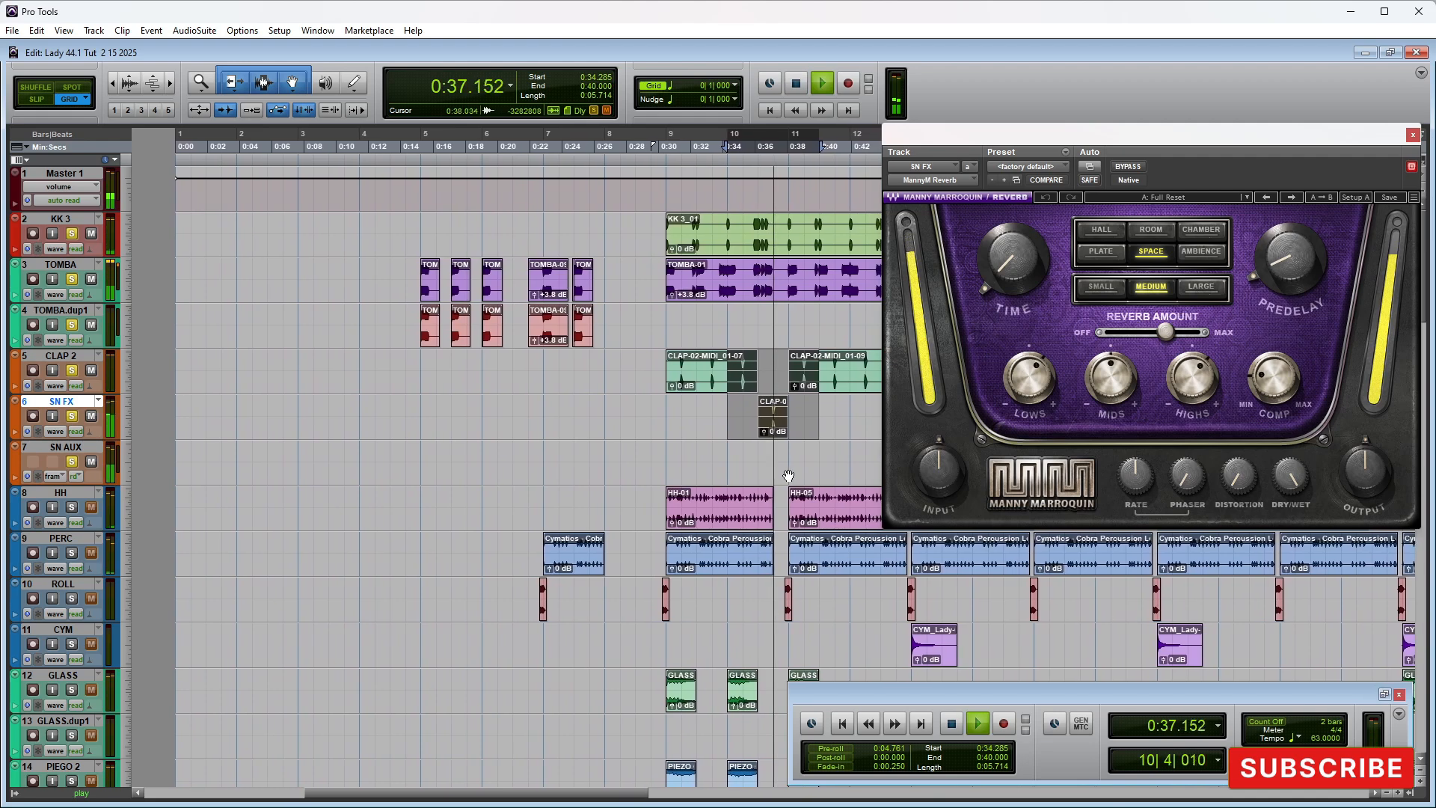
key("space")
key("ctrl+equal")
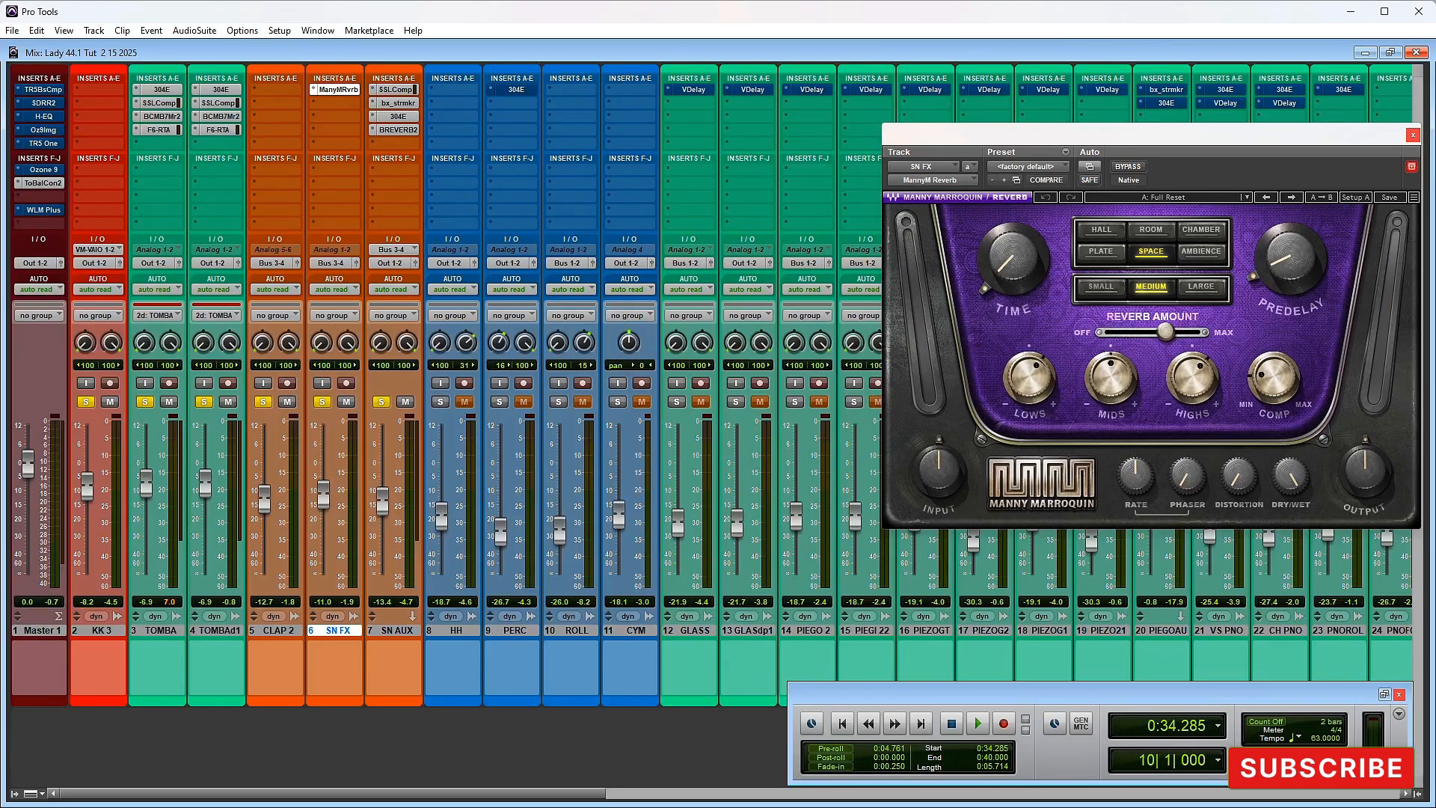
left_click(1412, 137)
Step: Select and solo the HH track and play the hi-hat with the kick, bass and claps from bar 9
left_click(453, 630)
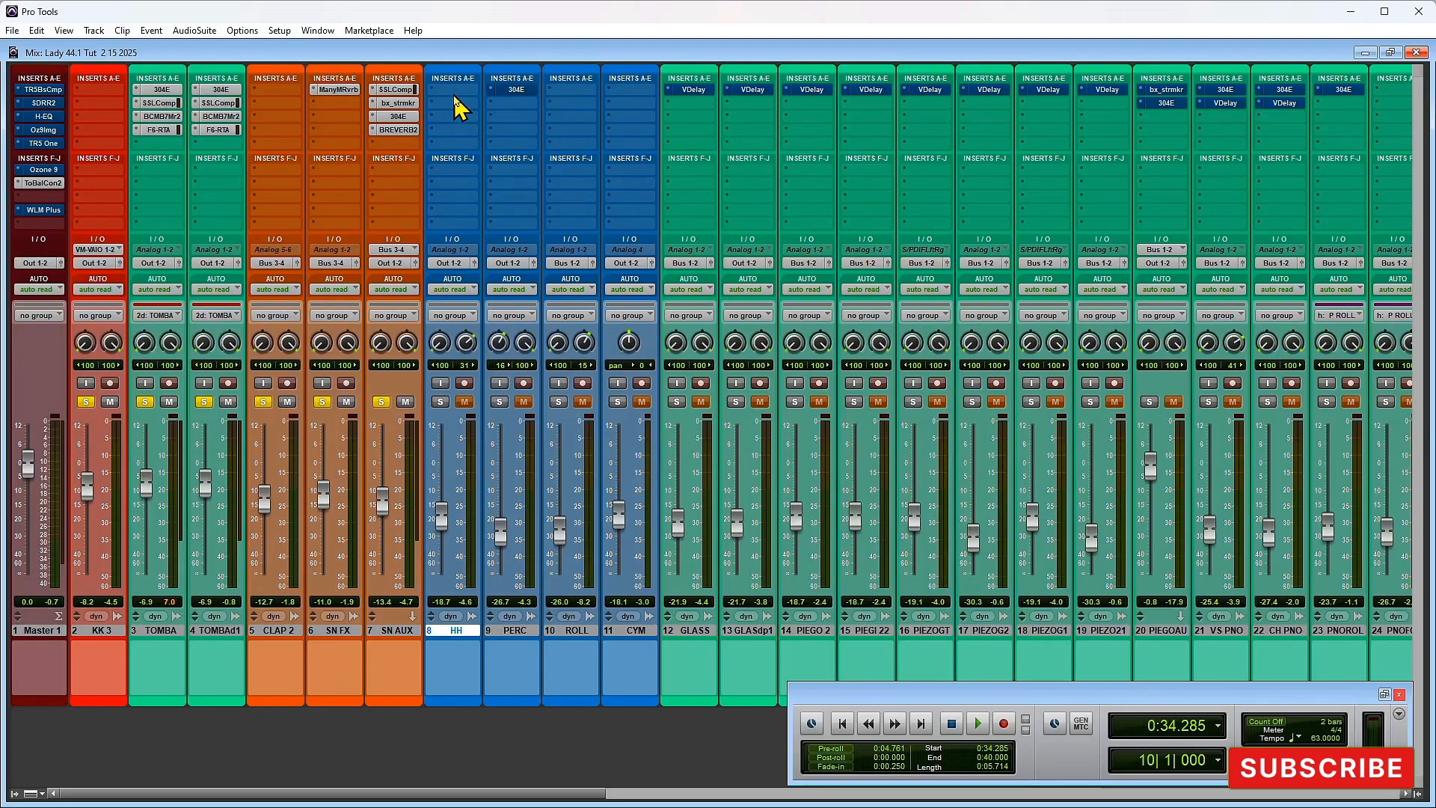
key("ctrl+equal")
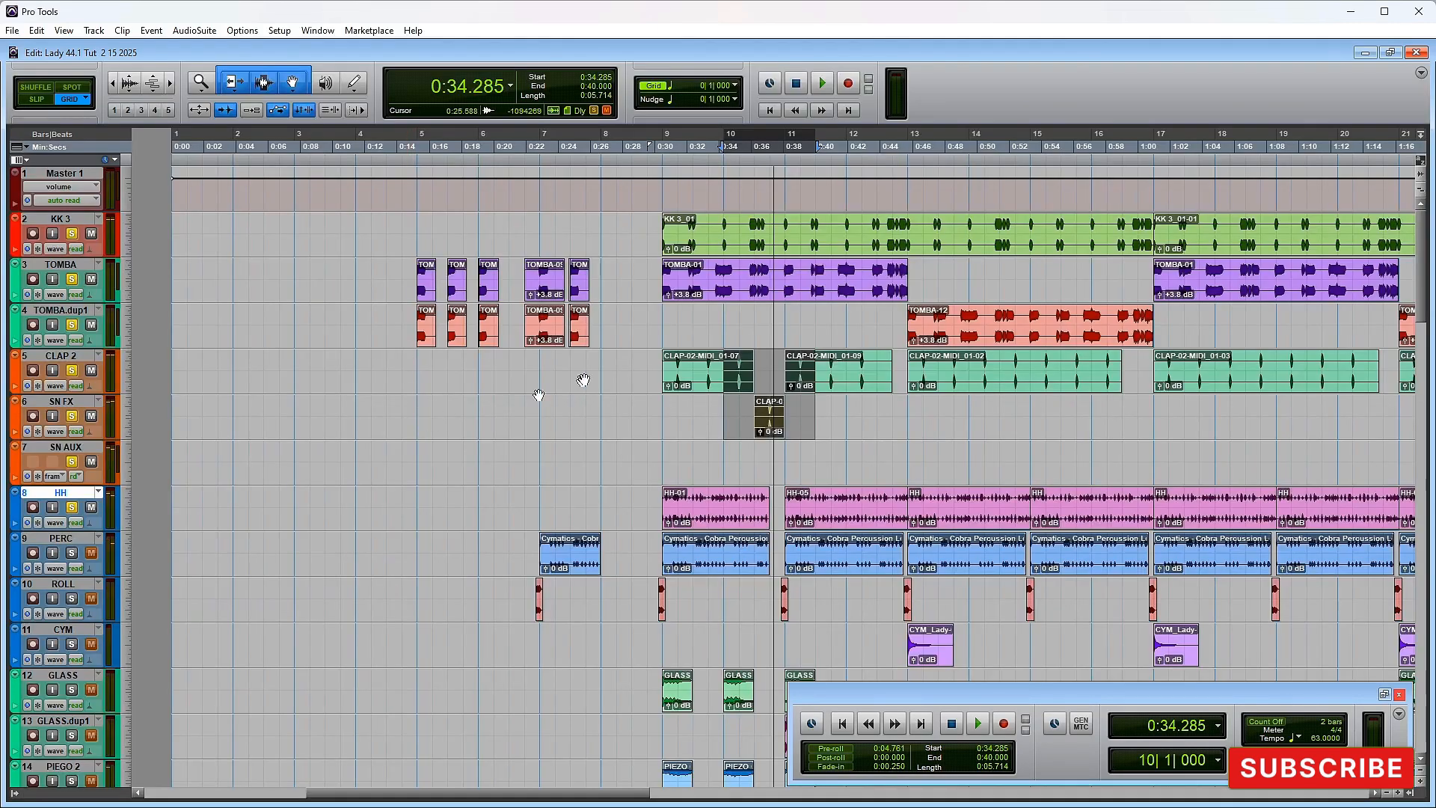
left_click(657, 306)
key("space")
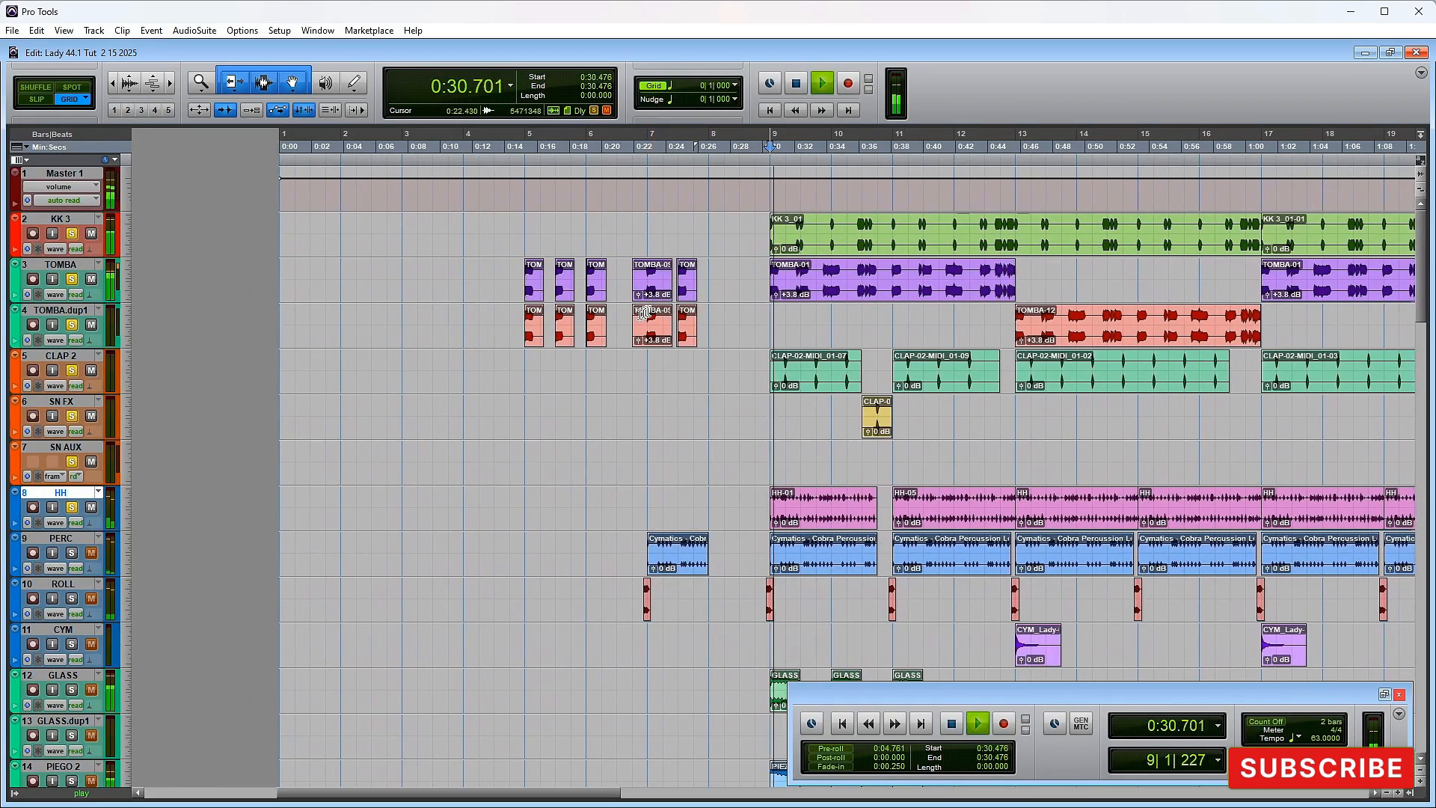
Step: Select the first HH clip at bar 9, examine the hi-hat waveform up close during playback and stop
scroll(634, 402, "down", 4)
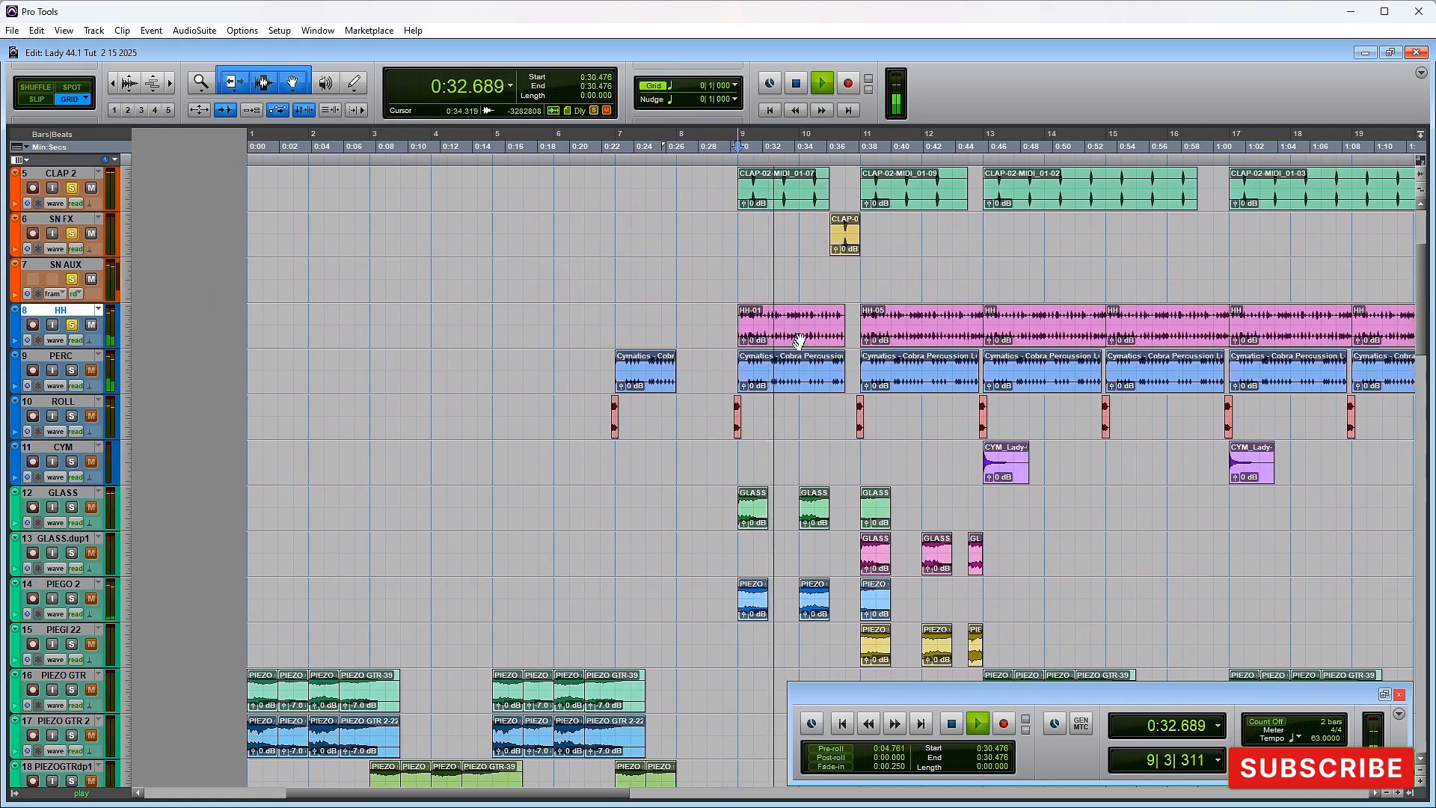
left_click(797, 339)
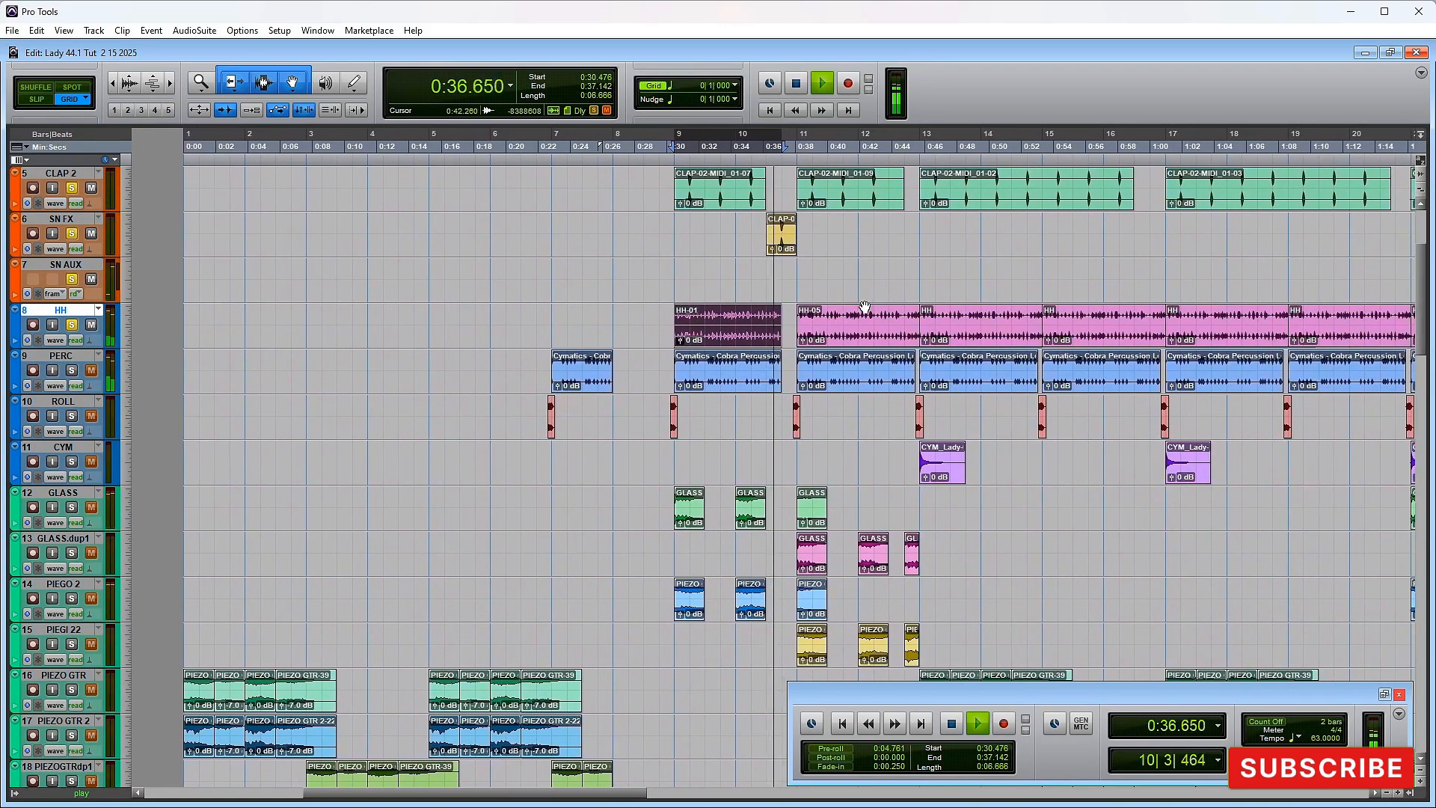
key("t")
key("t")
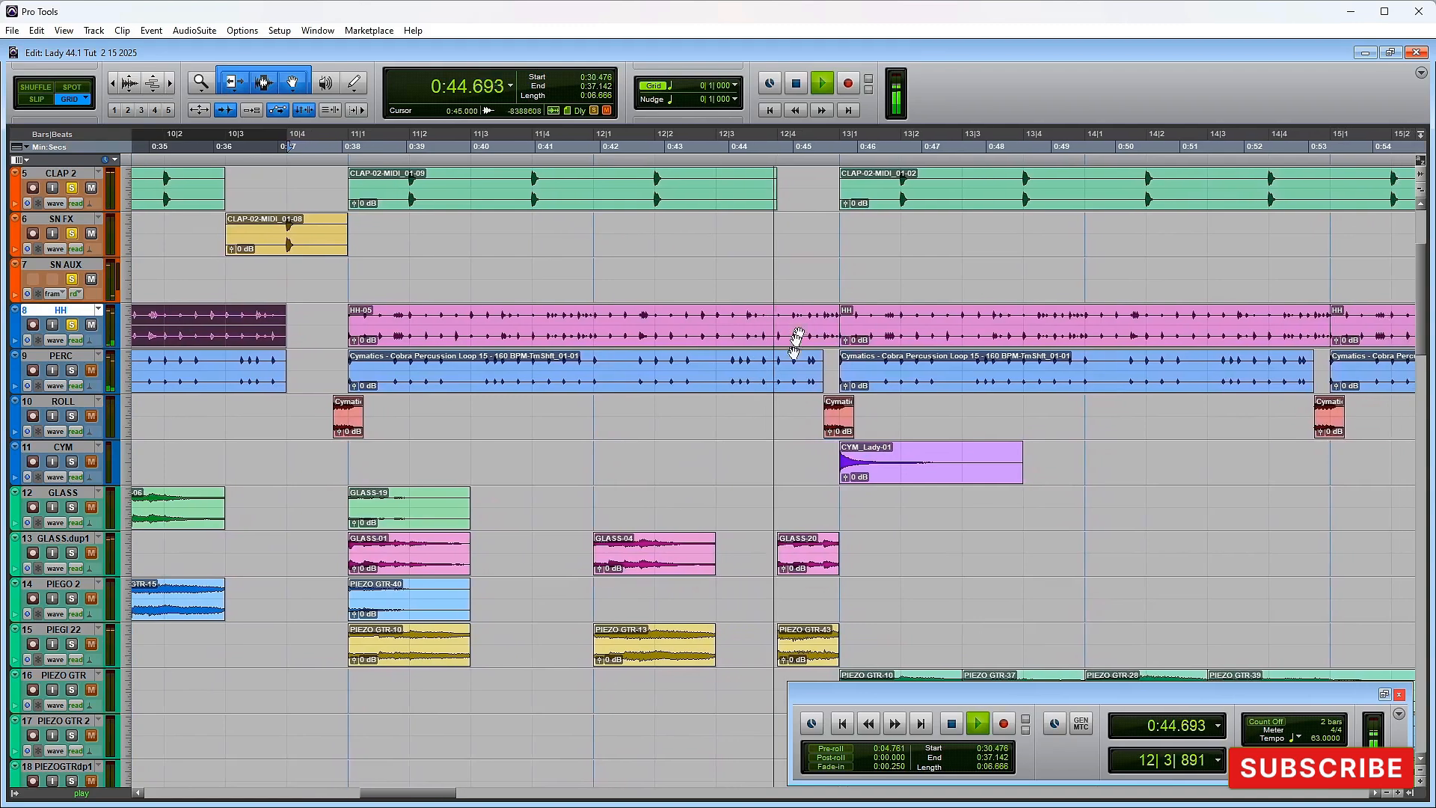
key("space")
Step: Take the 304E equalizer on PERC out of bypass and audition PERC from bar 9, first alone and with HH soloed again
key("ctrl+equal")
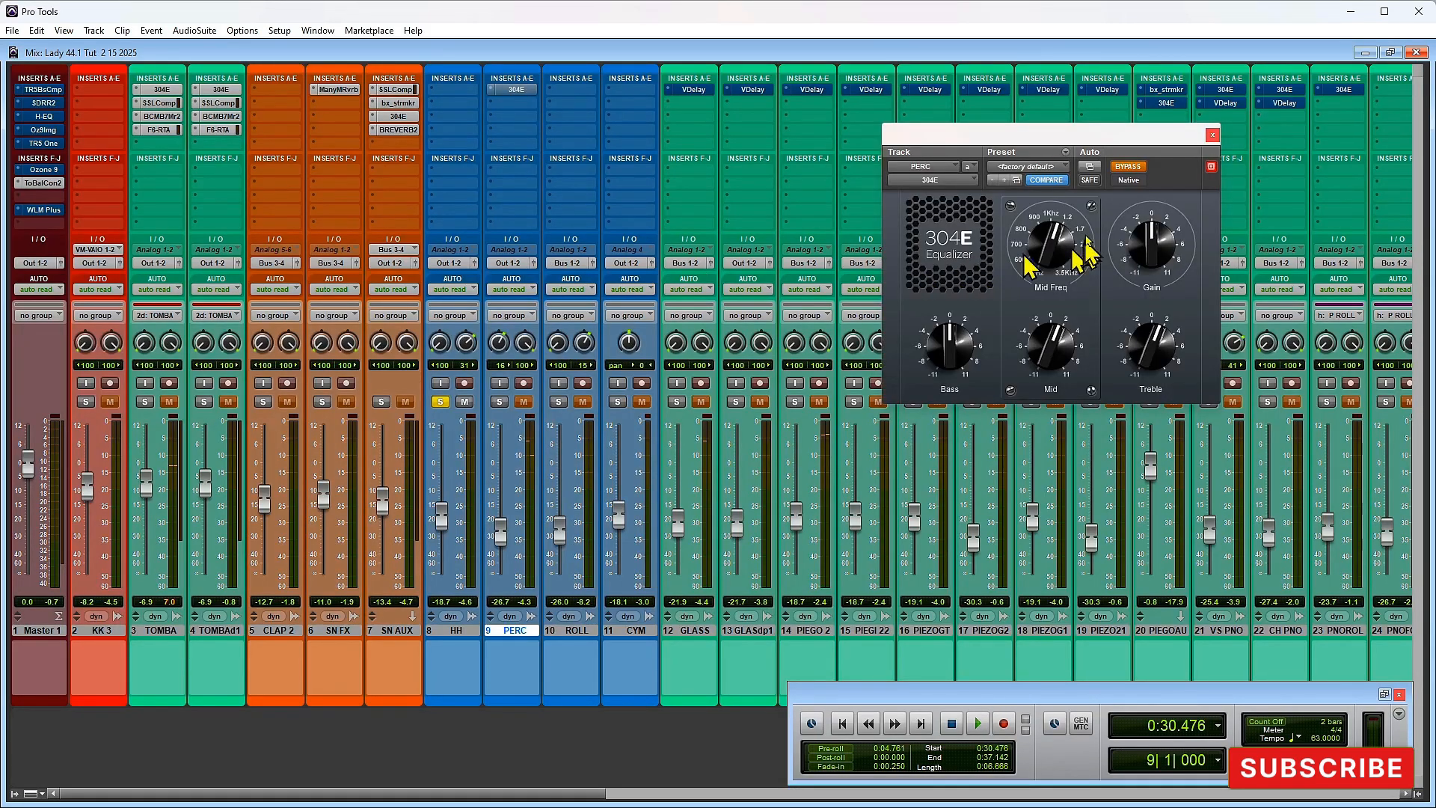
left_click(1133, 167)
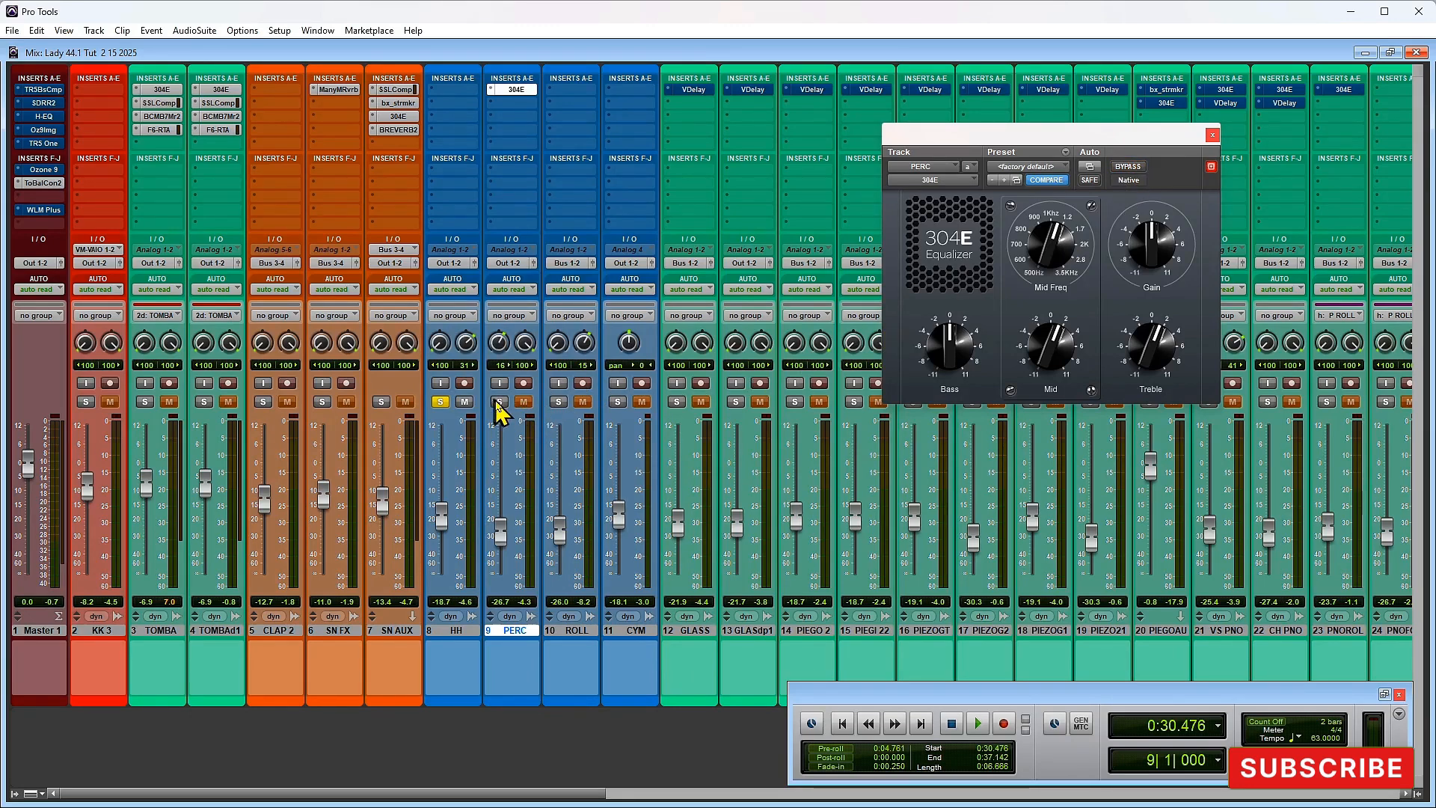
left_click(441, 402)
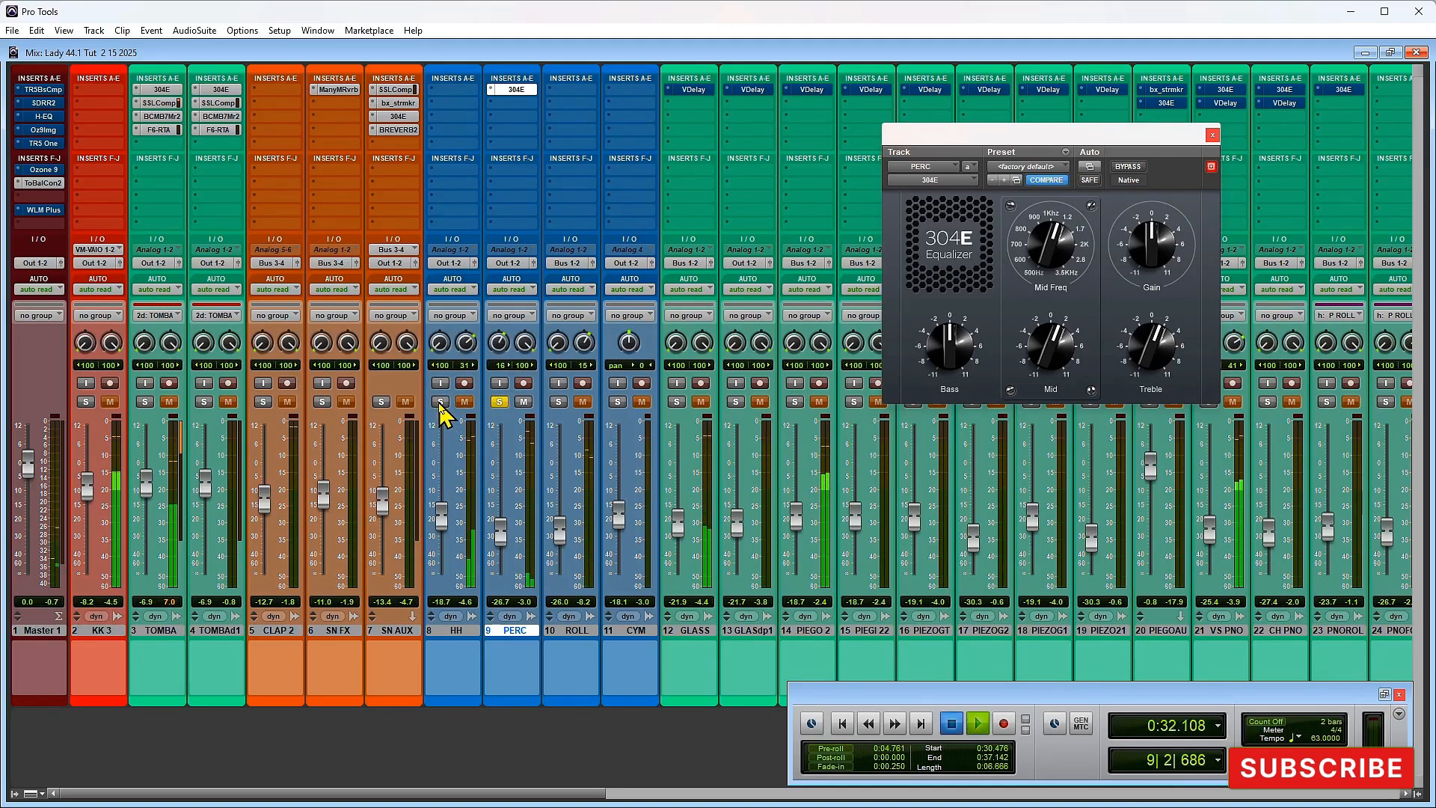
key("space")
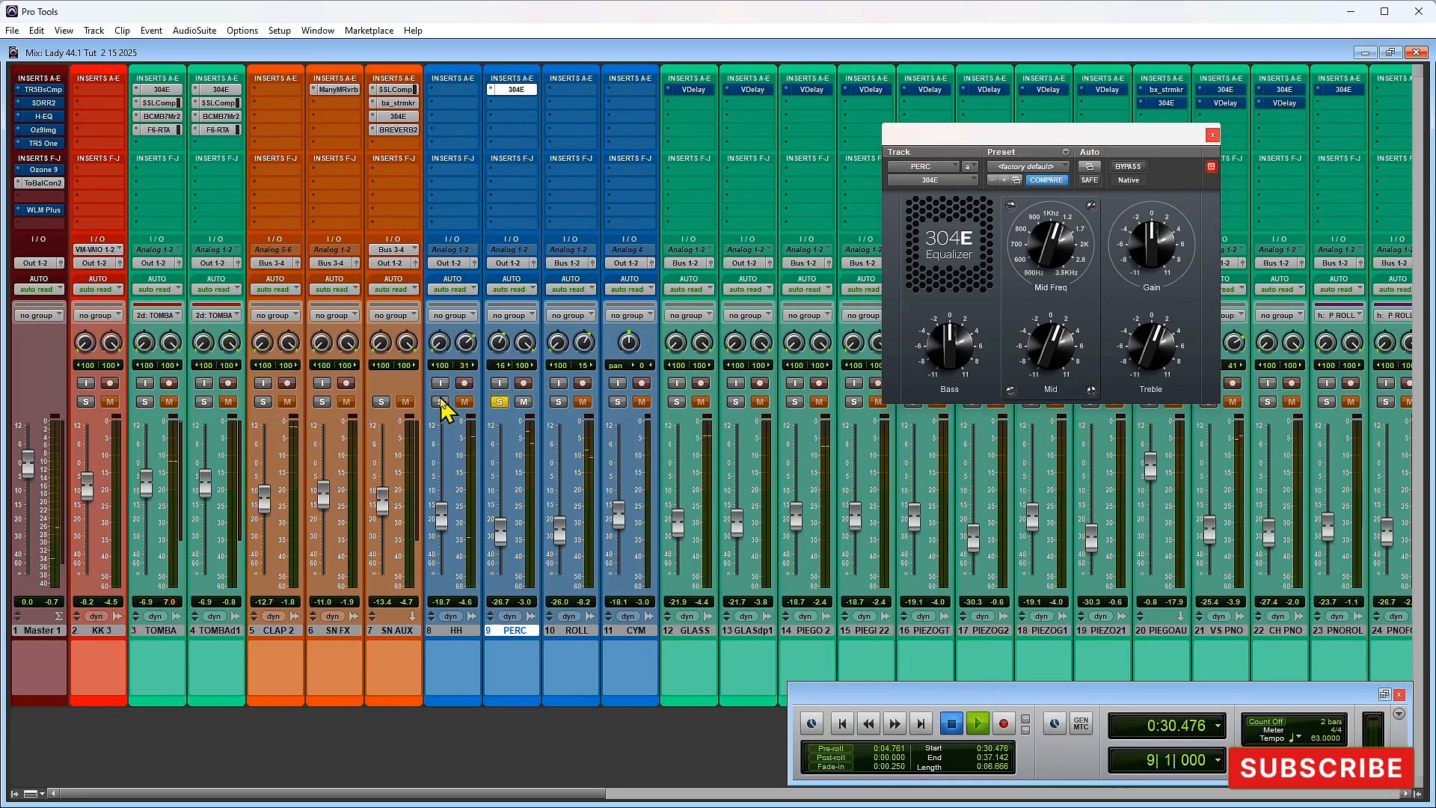
left_click(441, 401)
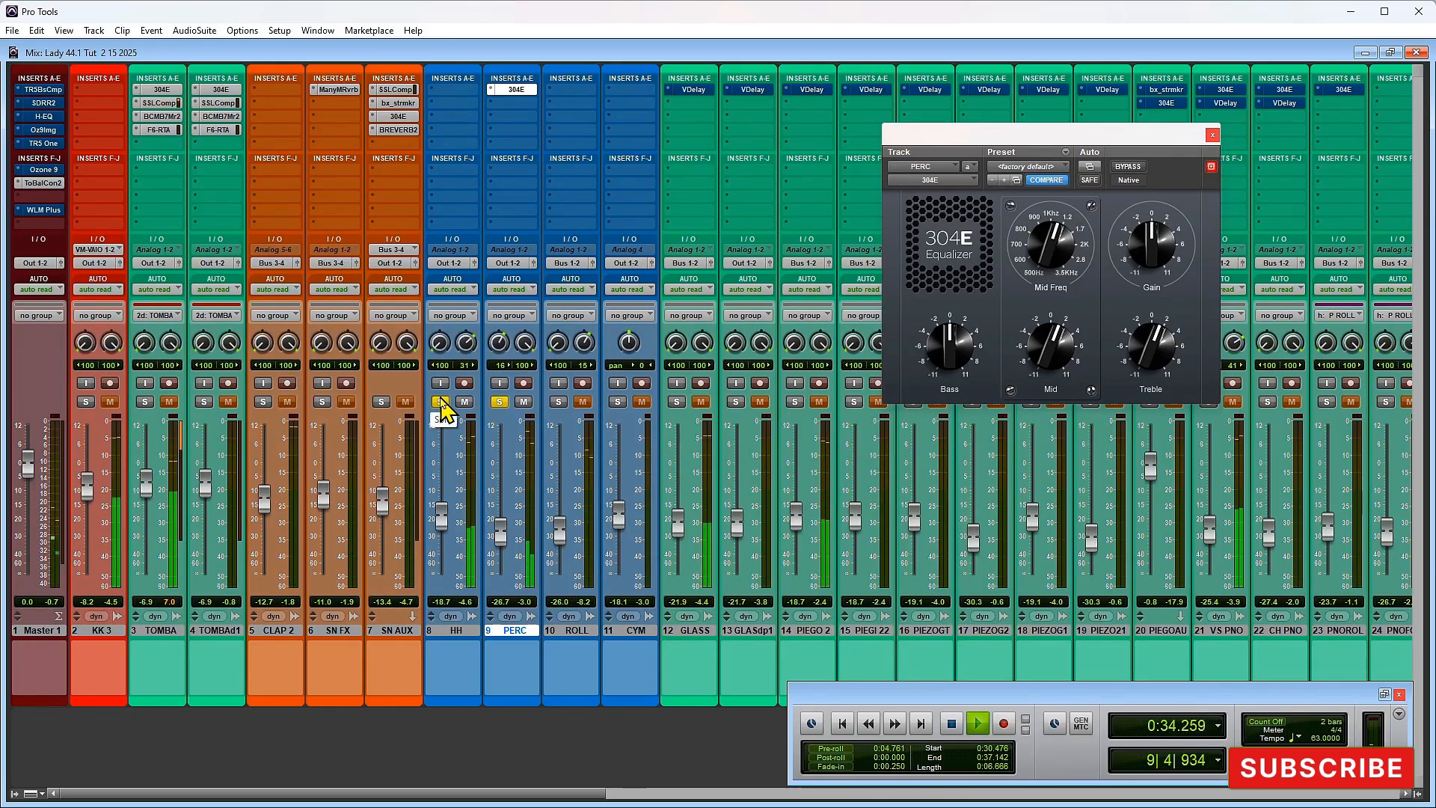
Step: Solo the KK 3, TOMBA, CLAP 2, SN FX and SN AUX tracks again during playback with HH and PERC
left_click(86, 403)
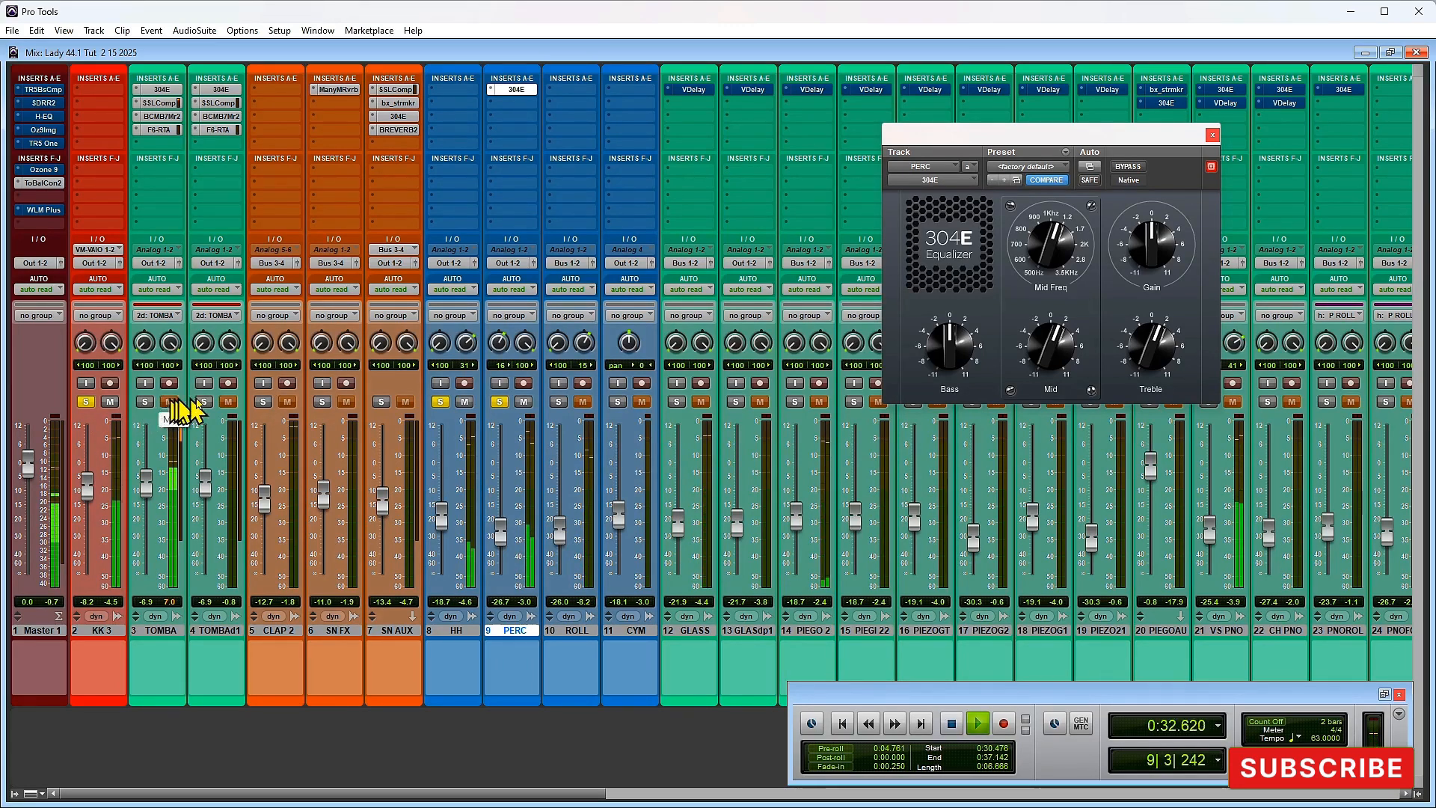
left_click(263, 402)
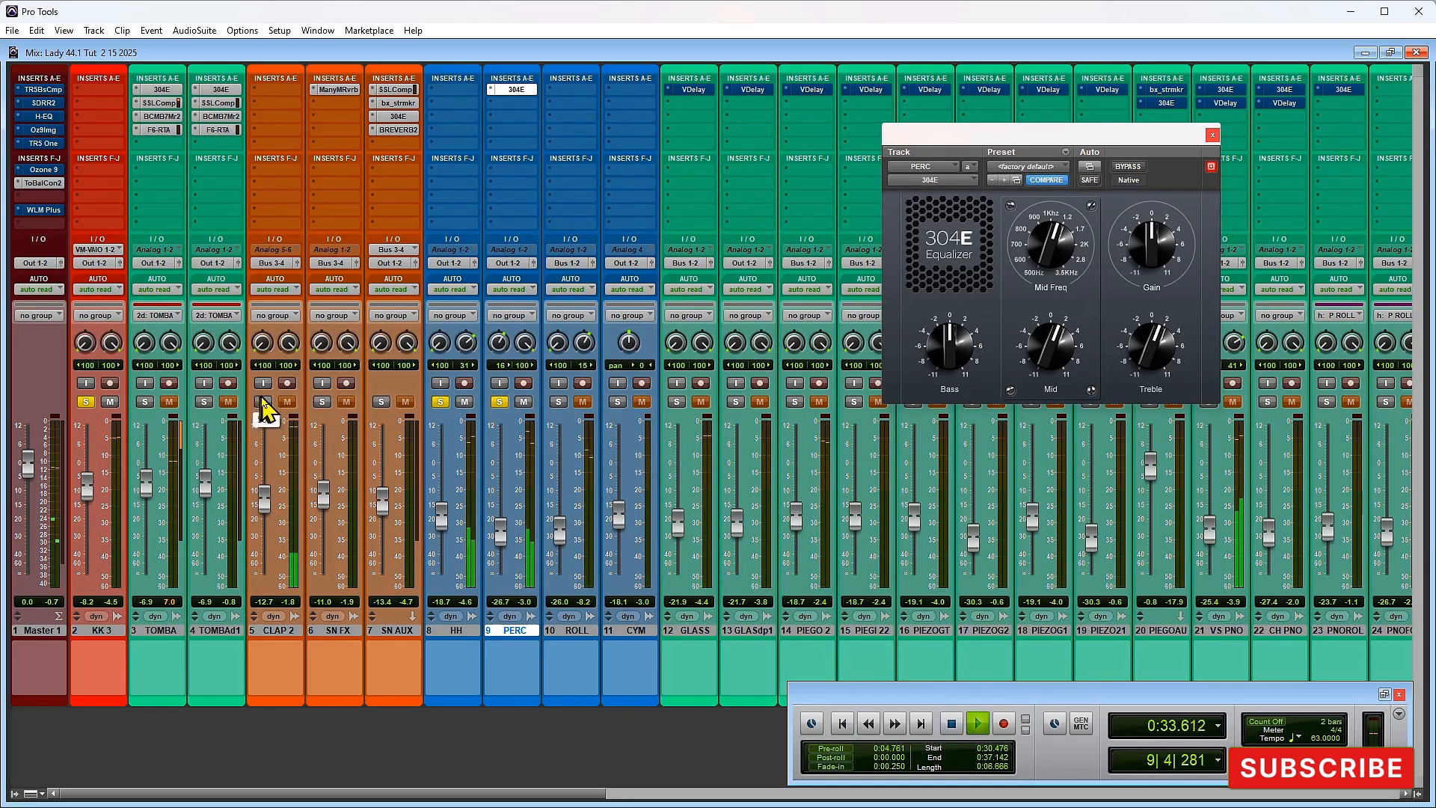
left_click(322, 402)
left_click(381, 403)
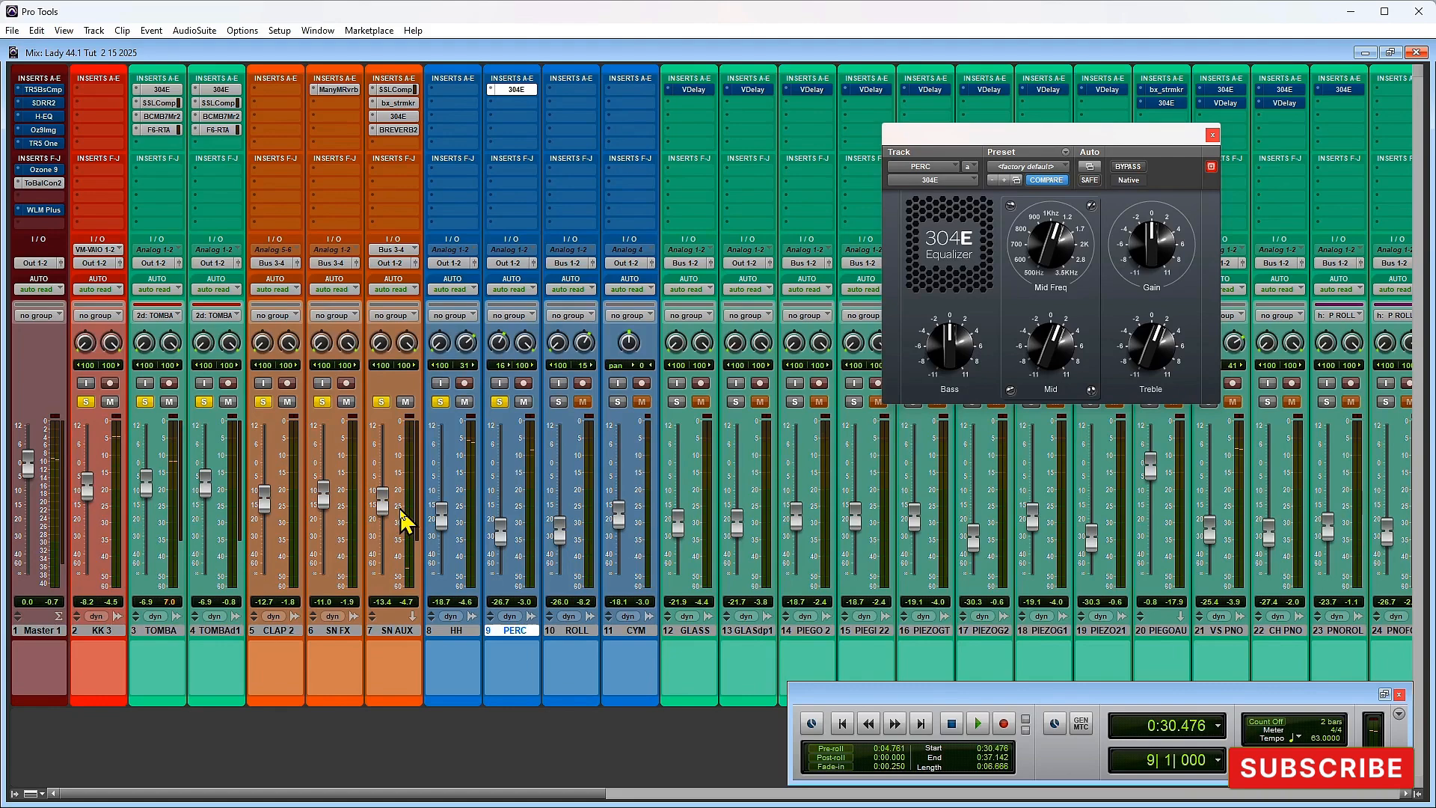
Step: Close the PERC equalizer's window and select the timeline range from bar 9 to bar 13
key("ctrl+equal")
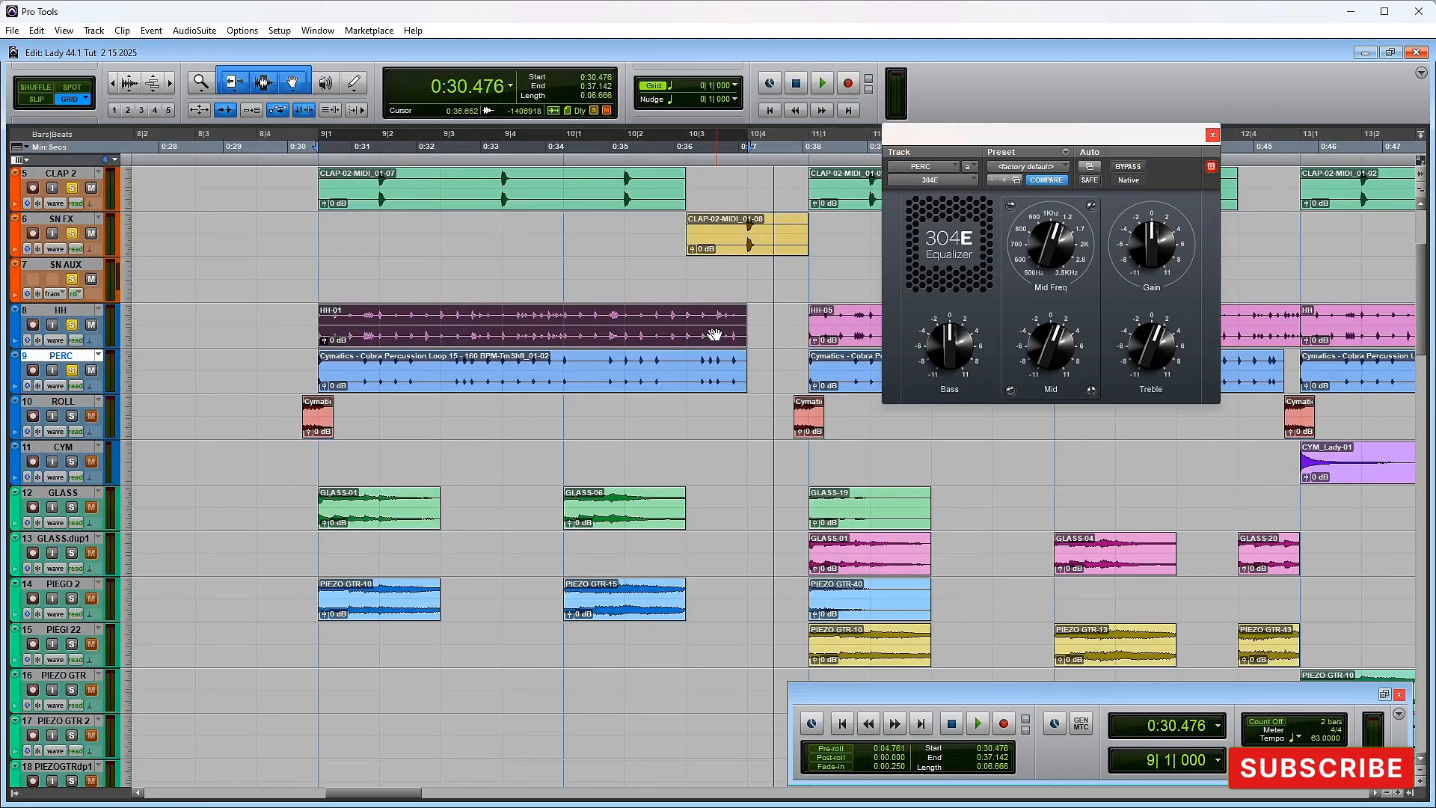
key("r")
key("r")
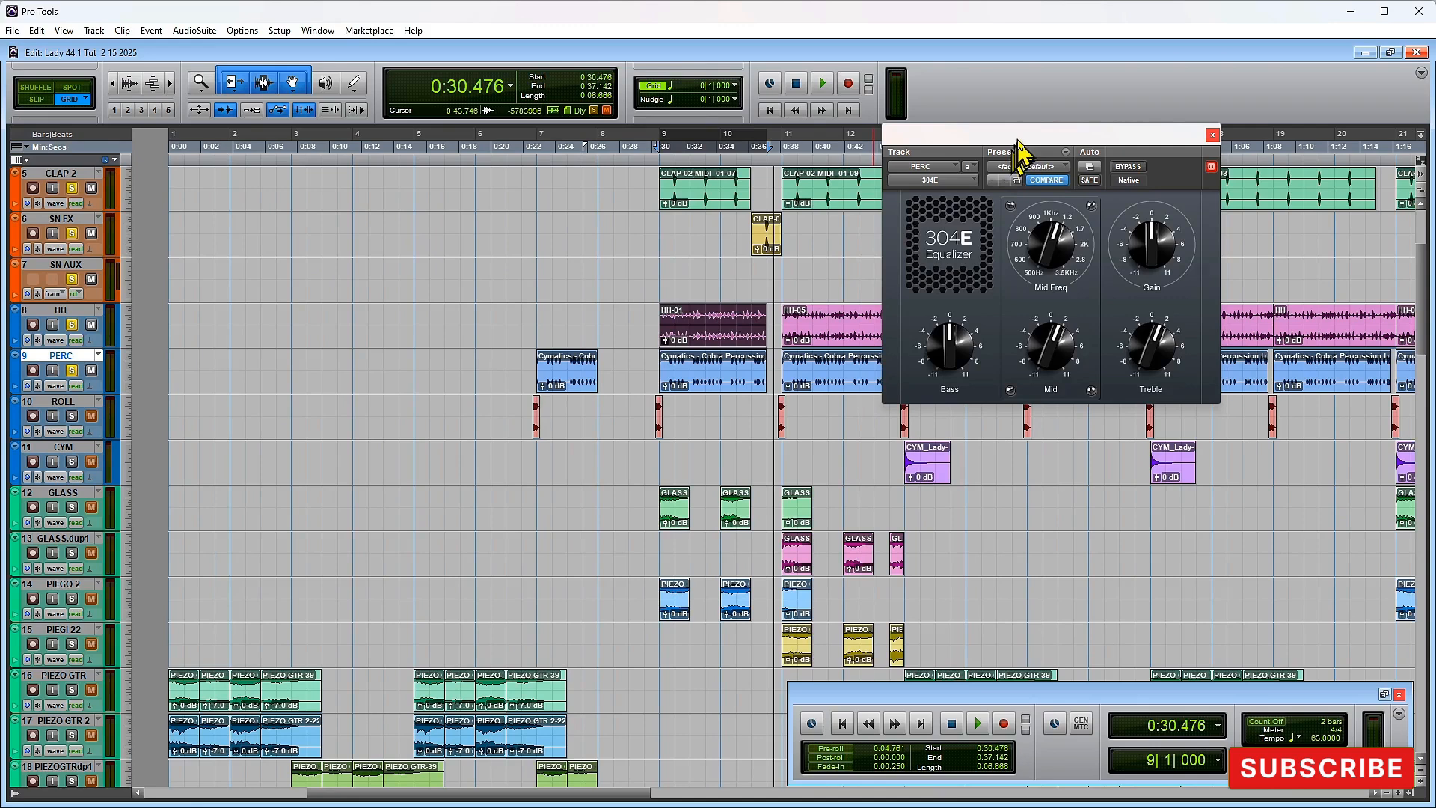
left_click(1211, 136)
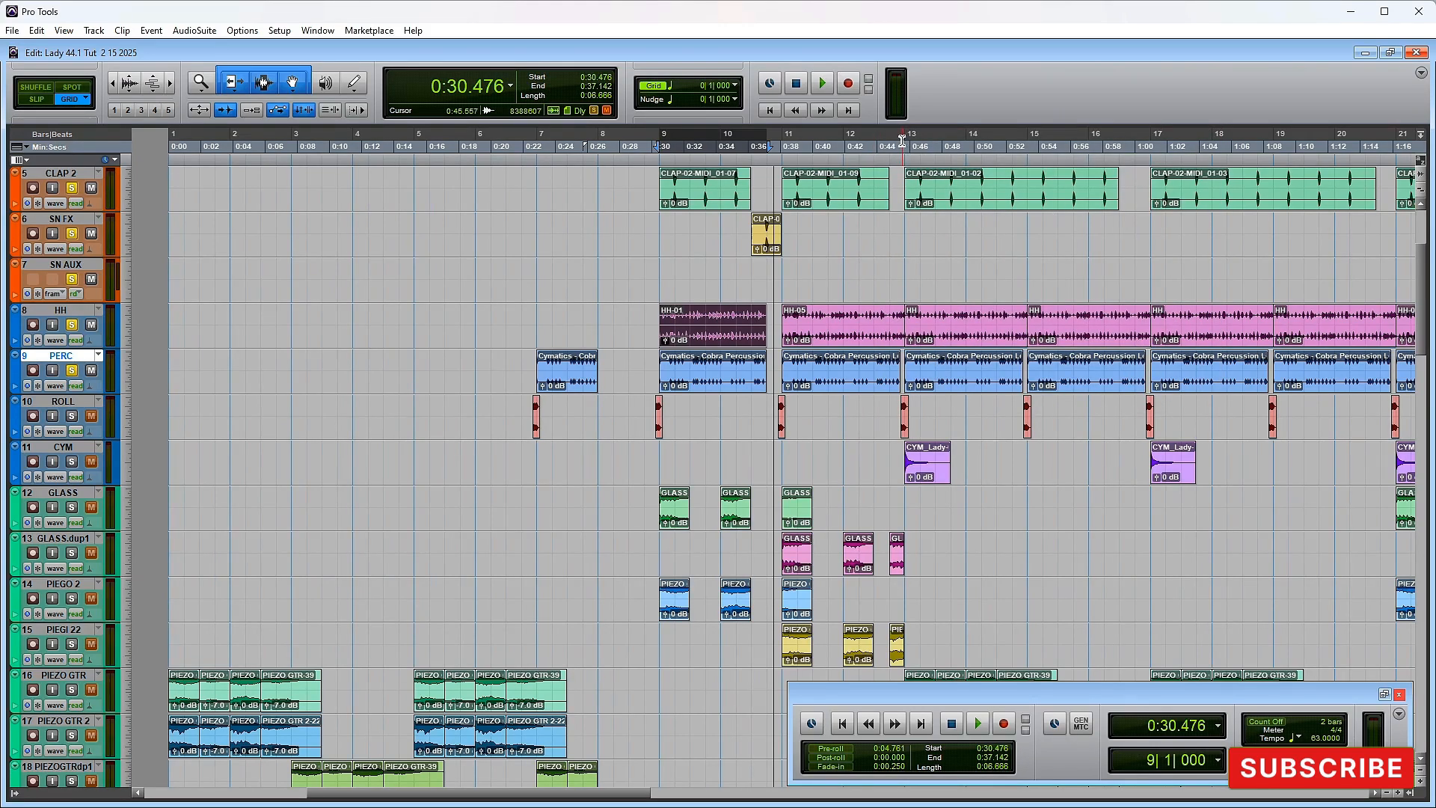
left_click_drag(903, 138, 667, 142)
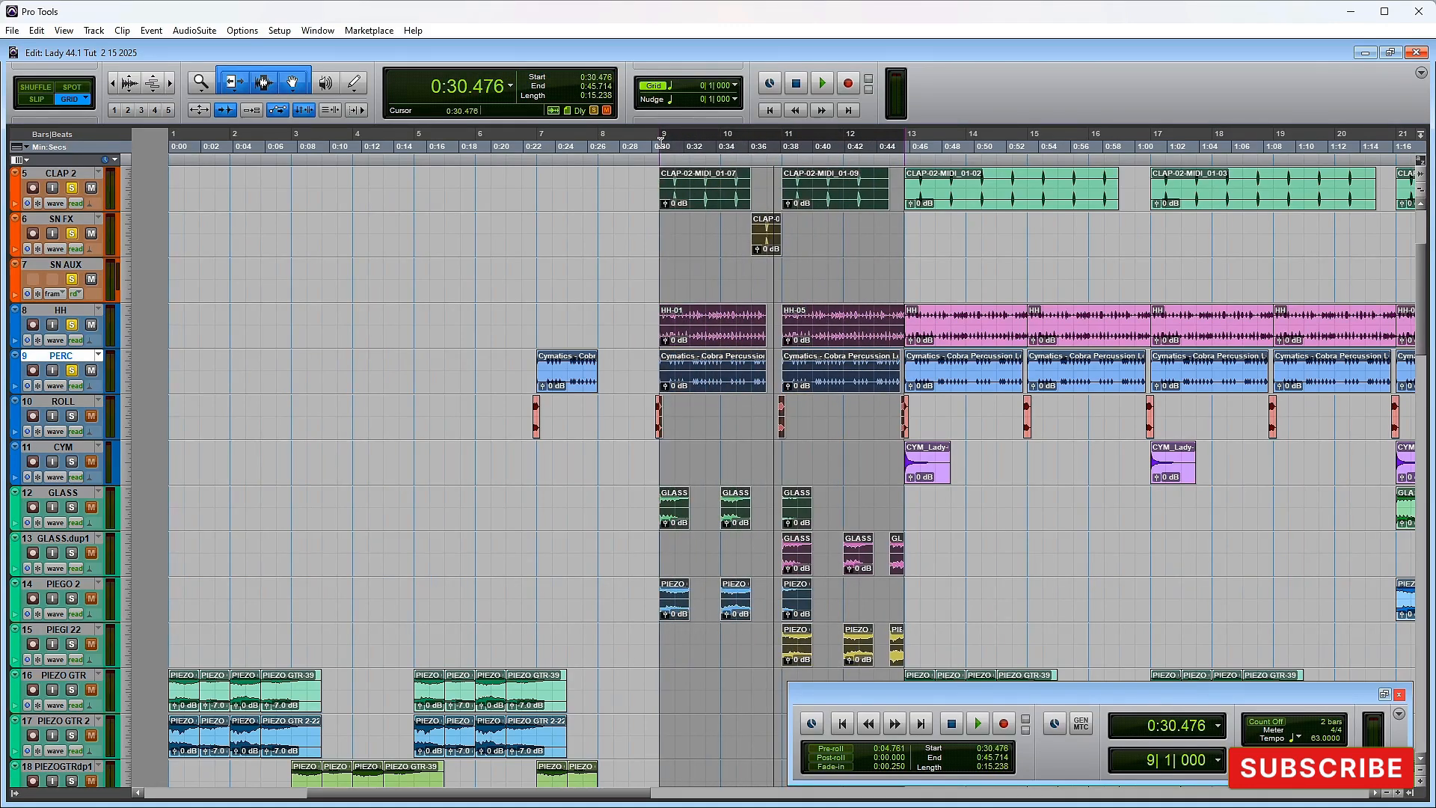
Step: Select the ROLL track and play the selected range from bar 9 to bar 13
key("ctrl+equal")
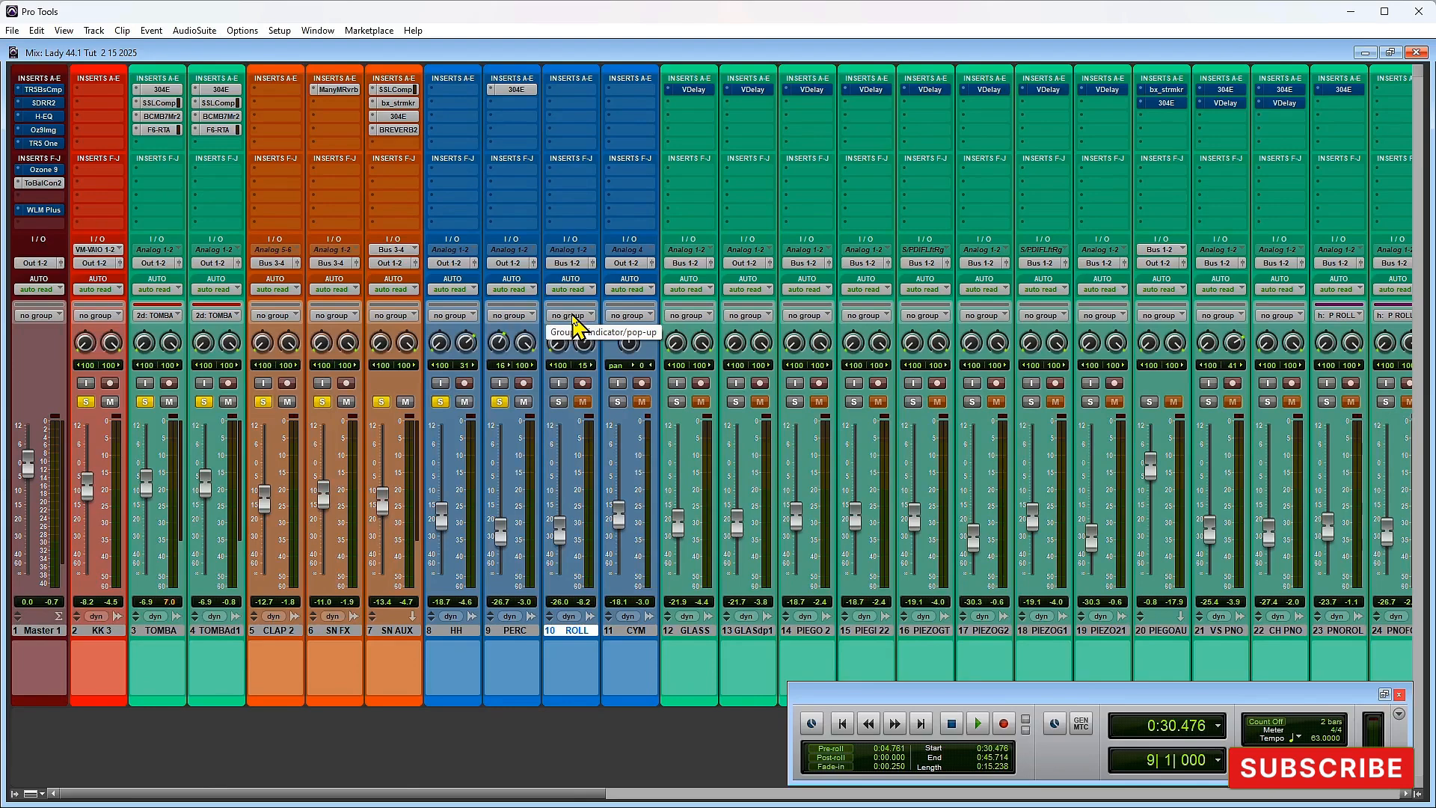
key("ctrl+equal")
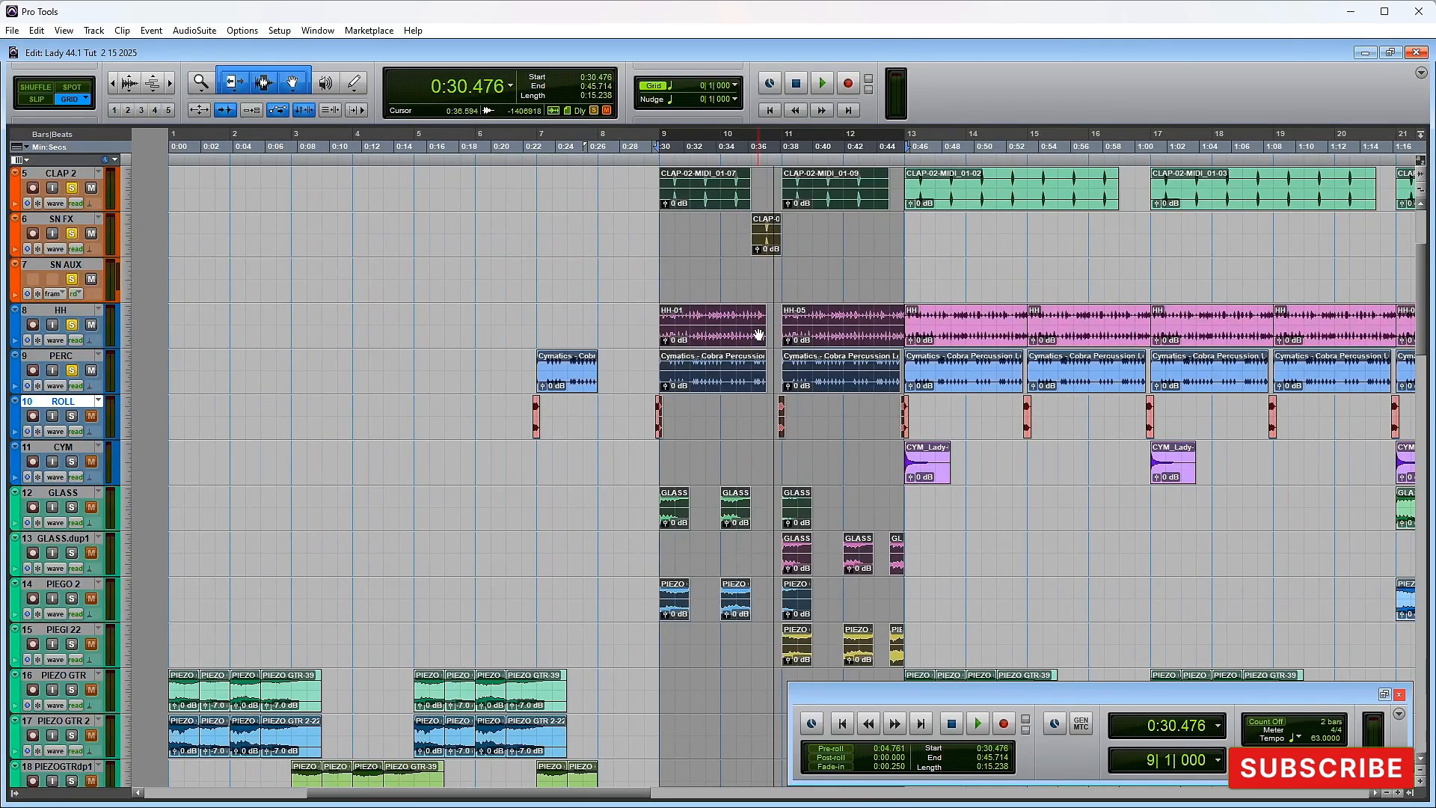
key("space")
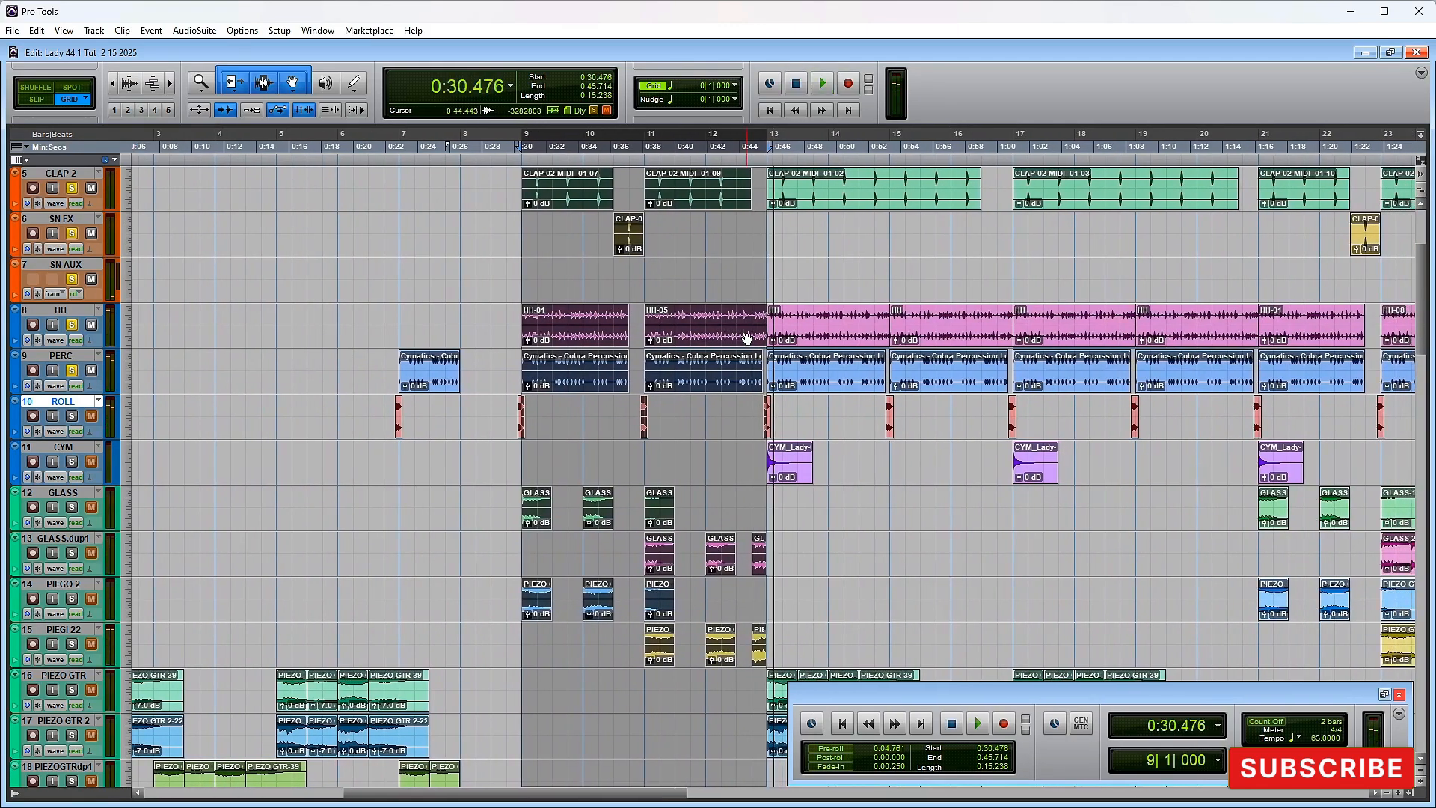
Step: Select the CYM track in the mixer, followed by the GLASS track among the instrument channels
key("ctrl+equal")
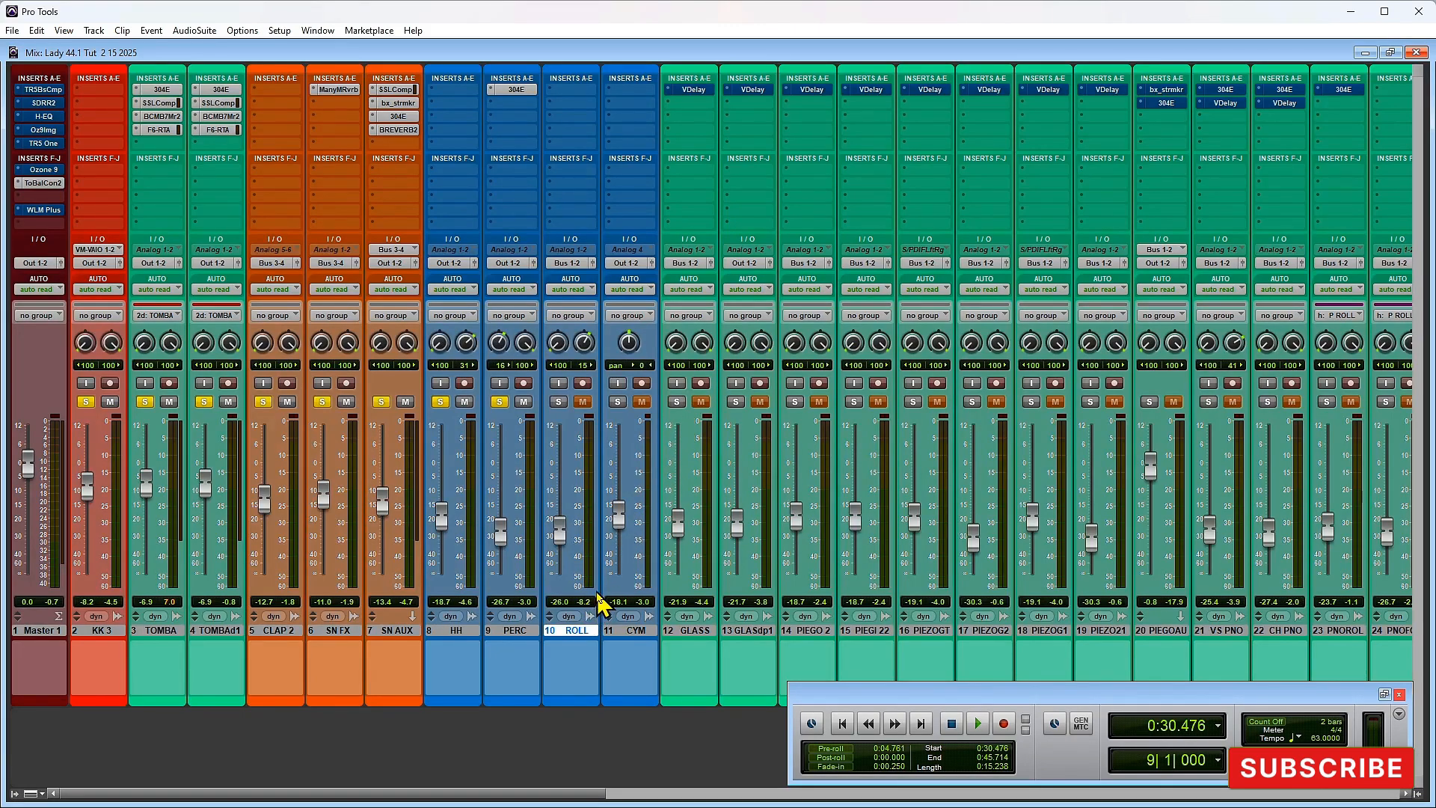
left_click(637, 630)
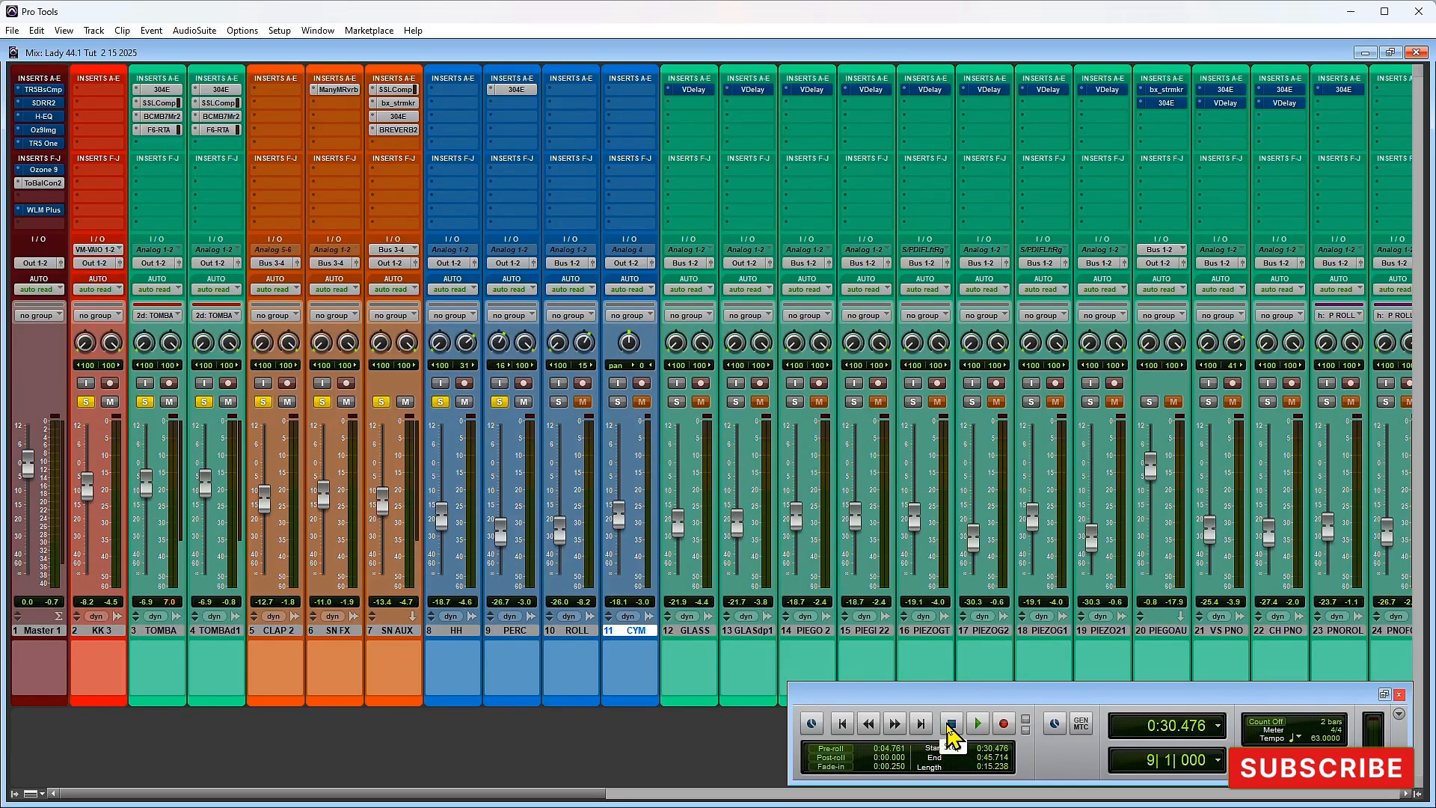
left_click_drag(582, 792, 695, 790)
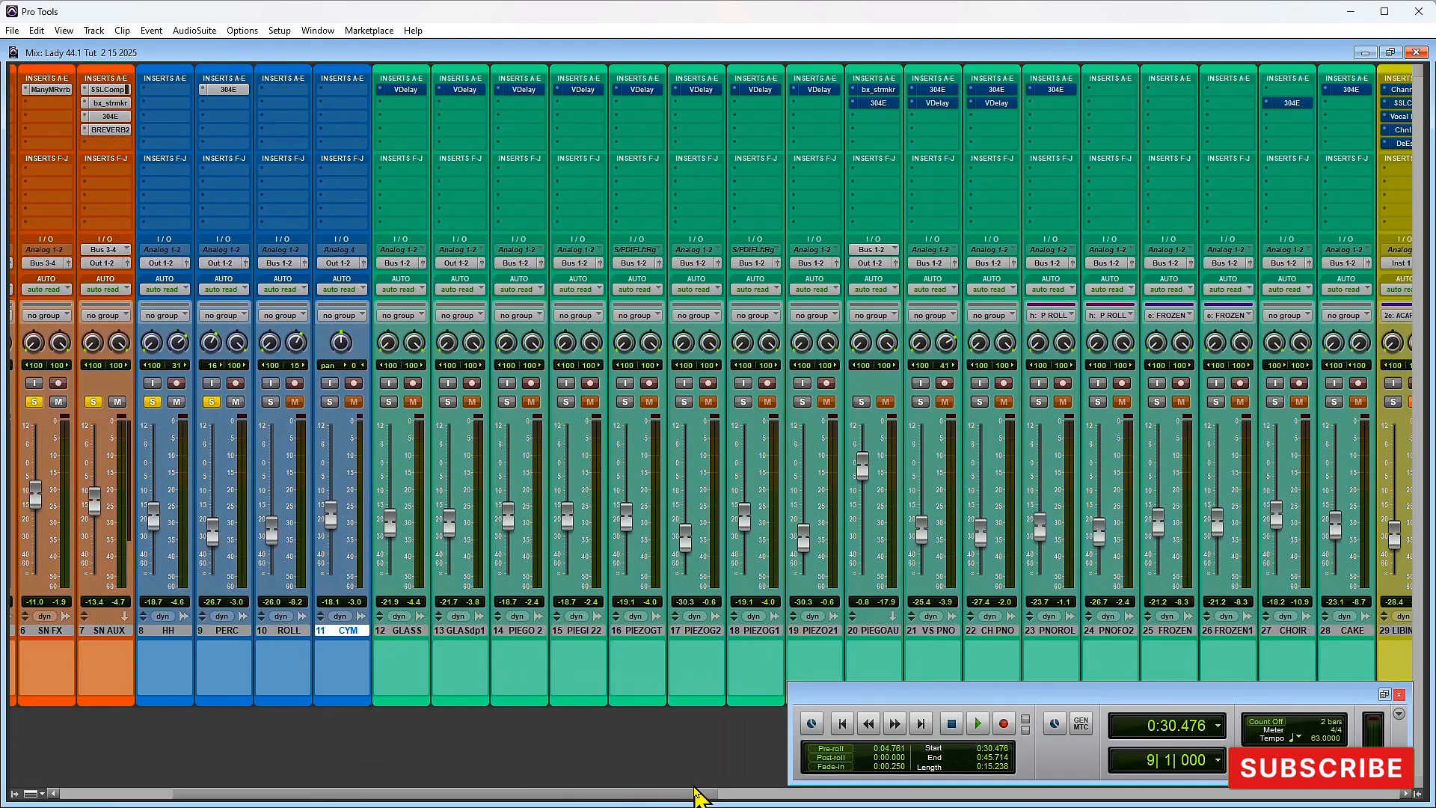
left_click(404, 630)
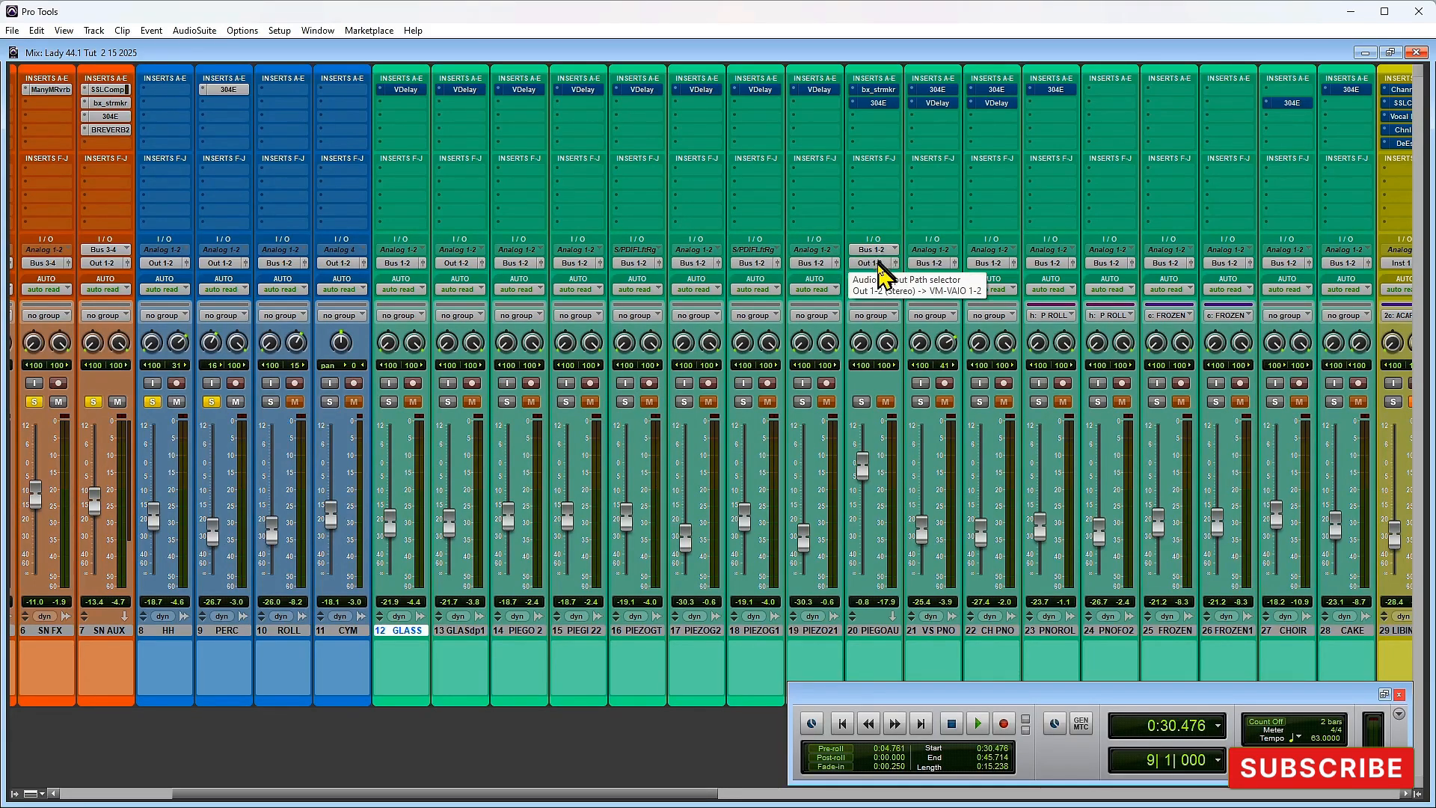
Step: Take the bx_stereomaker and 304E inserts on the PIEGO AUX track out of bypass and close the equalizer's window
left_click(888, 633)
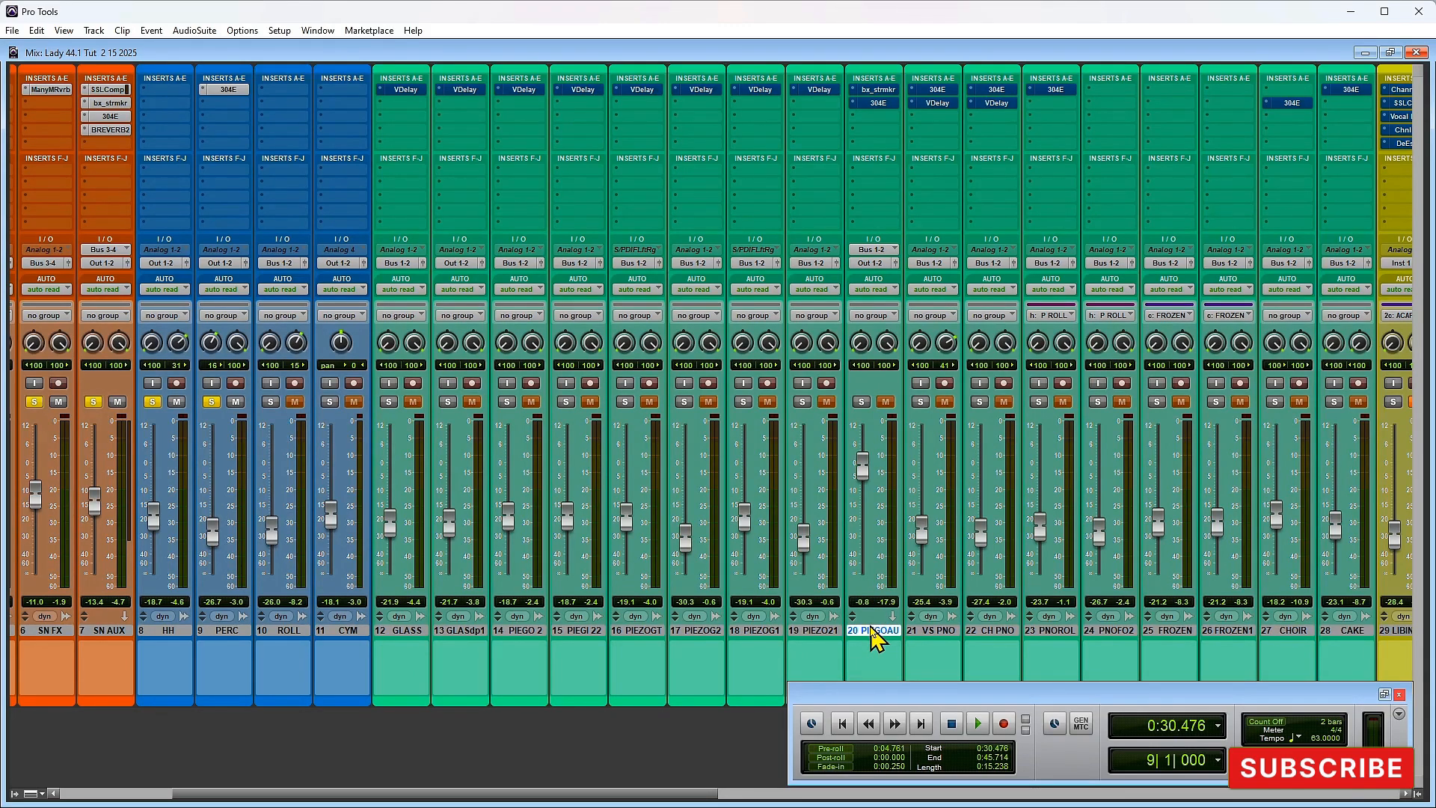
left_click(881, 95)
left_click(878, 102)
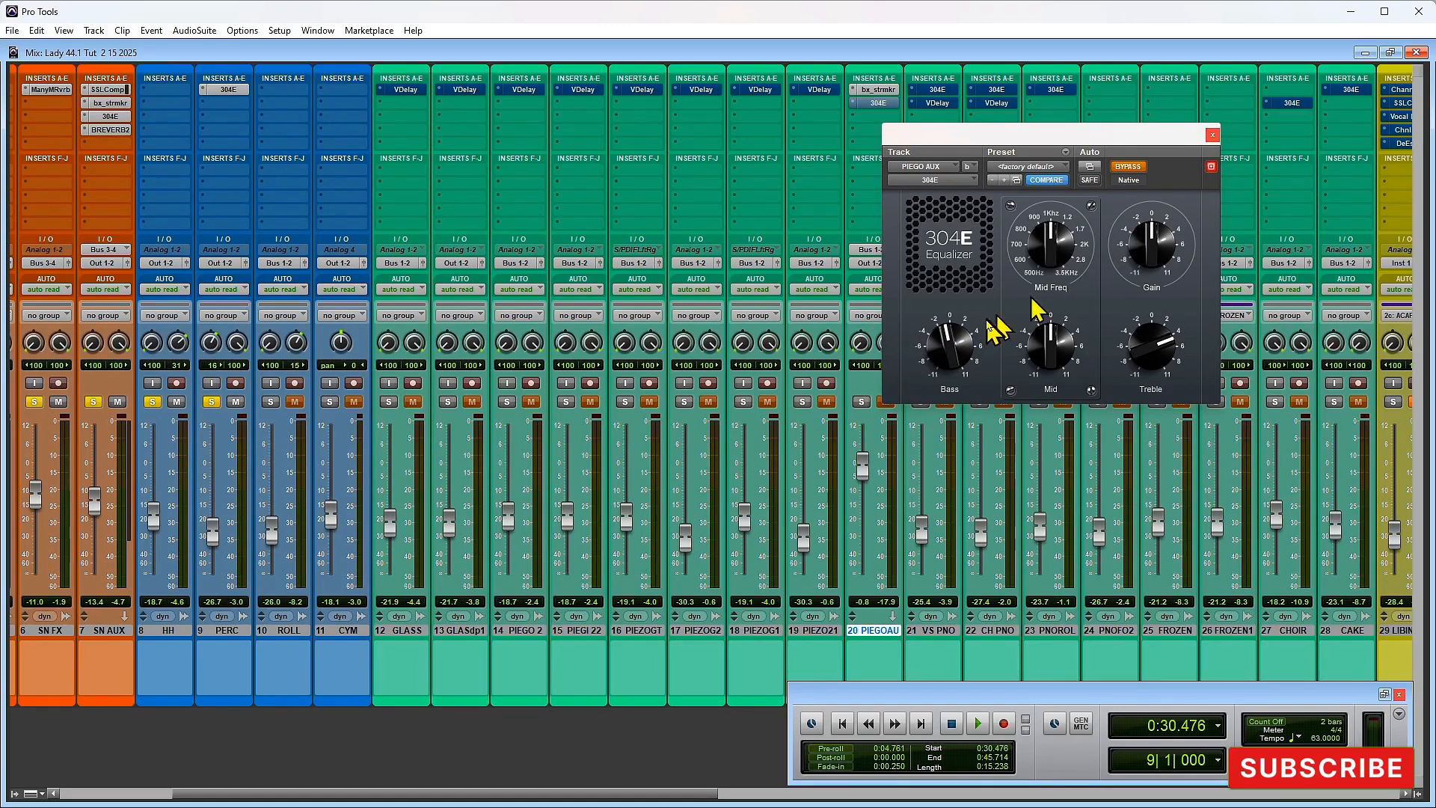
left_click(1128, 168)
left_click(1212, 135)
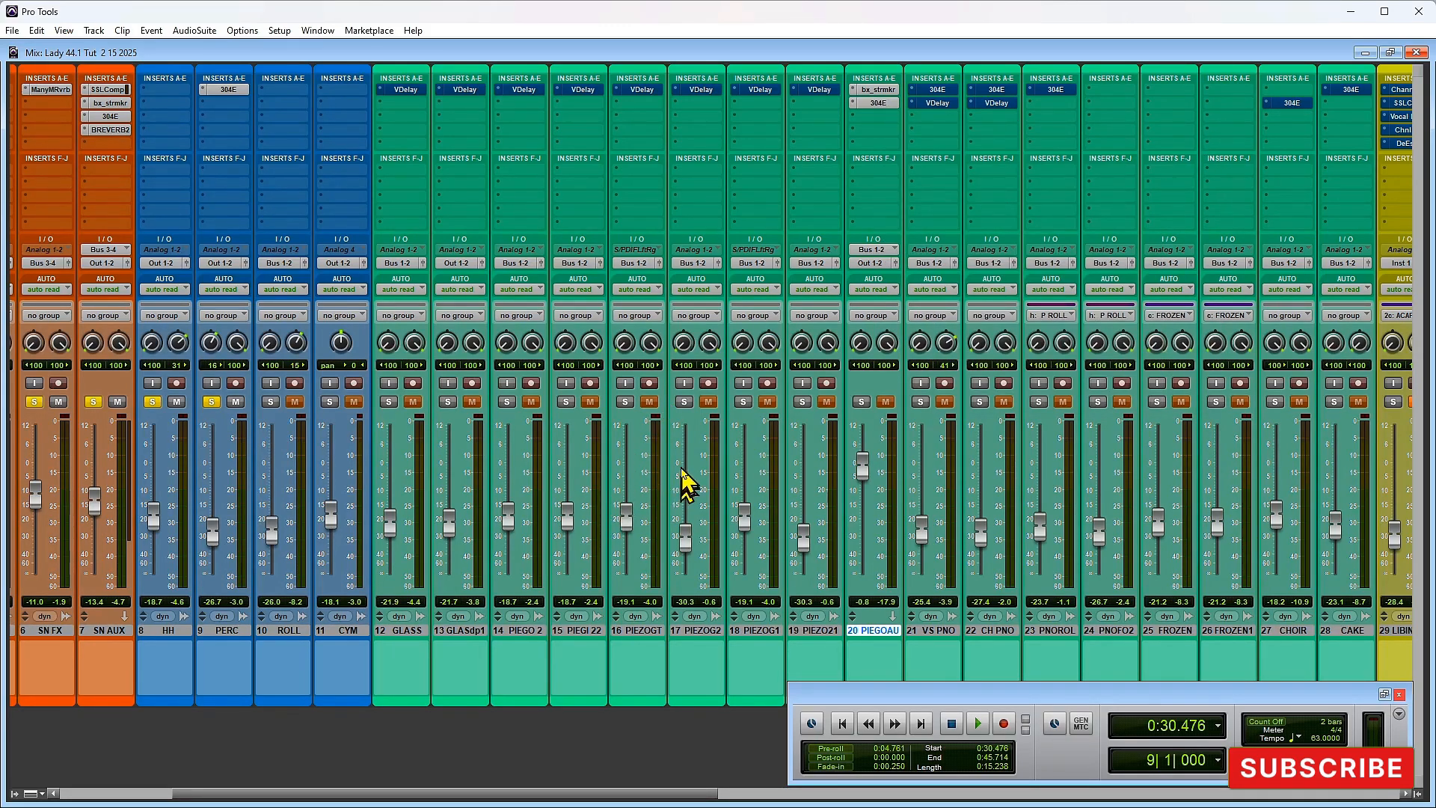
Step: Select and solo the GLASS track, solo the PIEGO AUX track with it, and audition them from bar 9
left_click(402, 630)
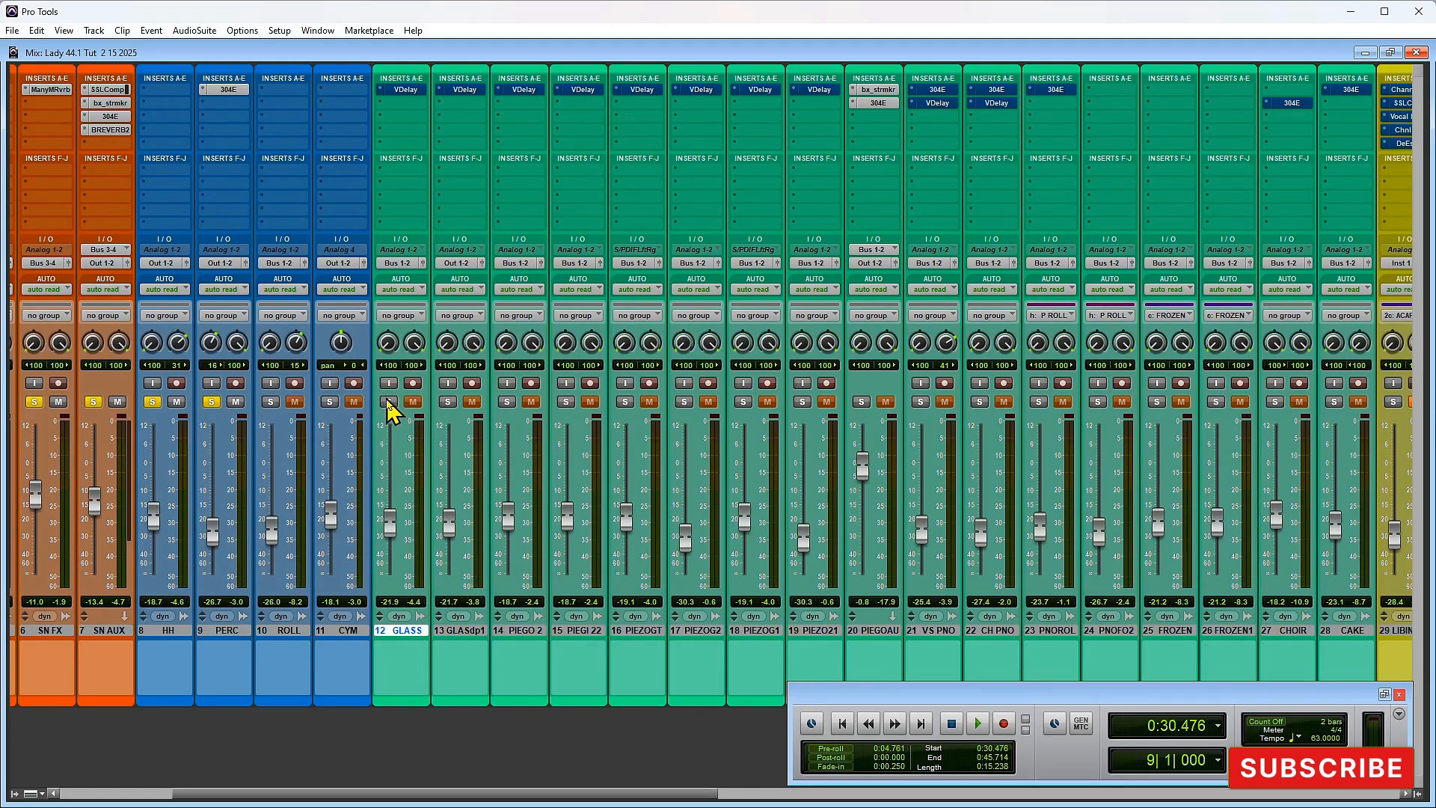
key("space")
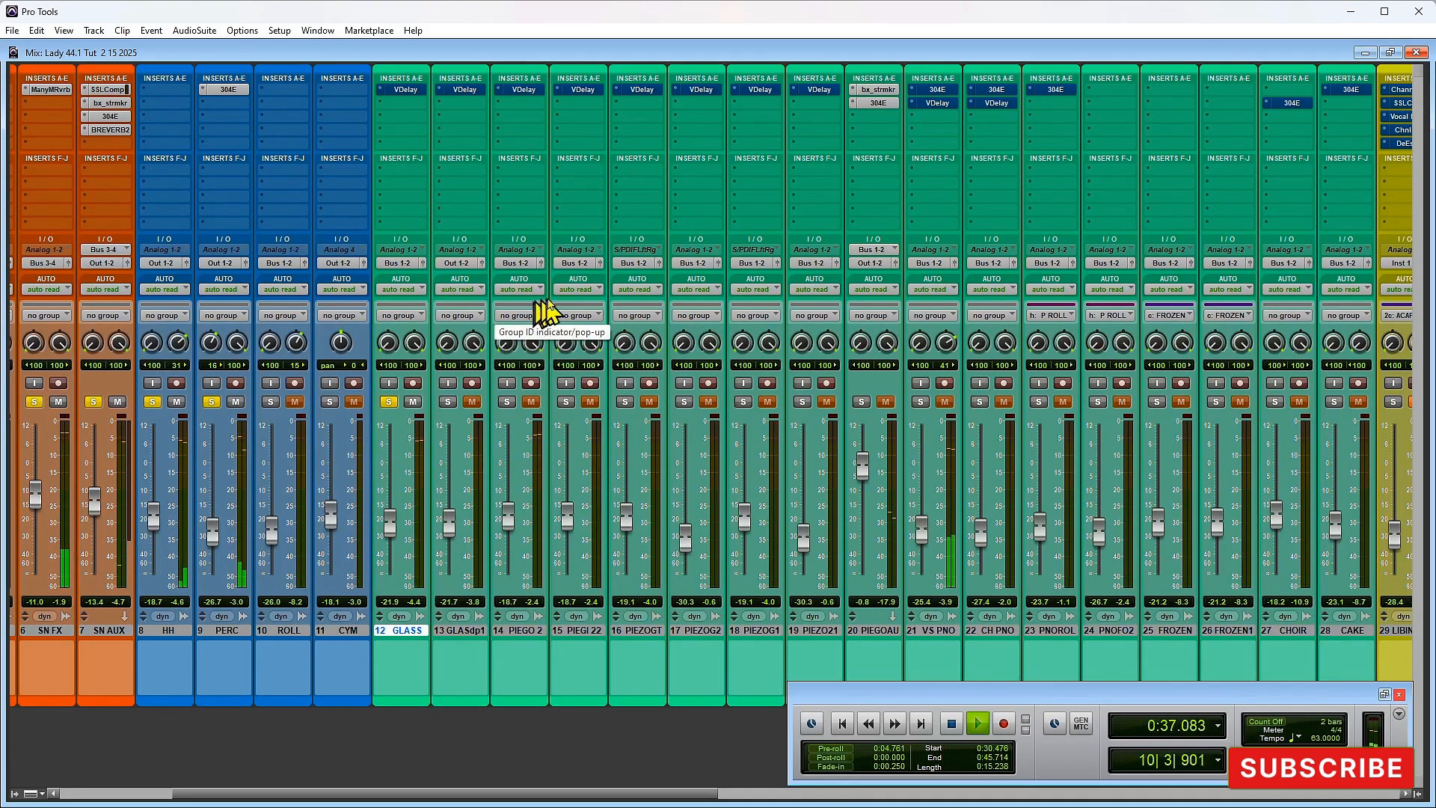
key("space")
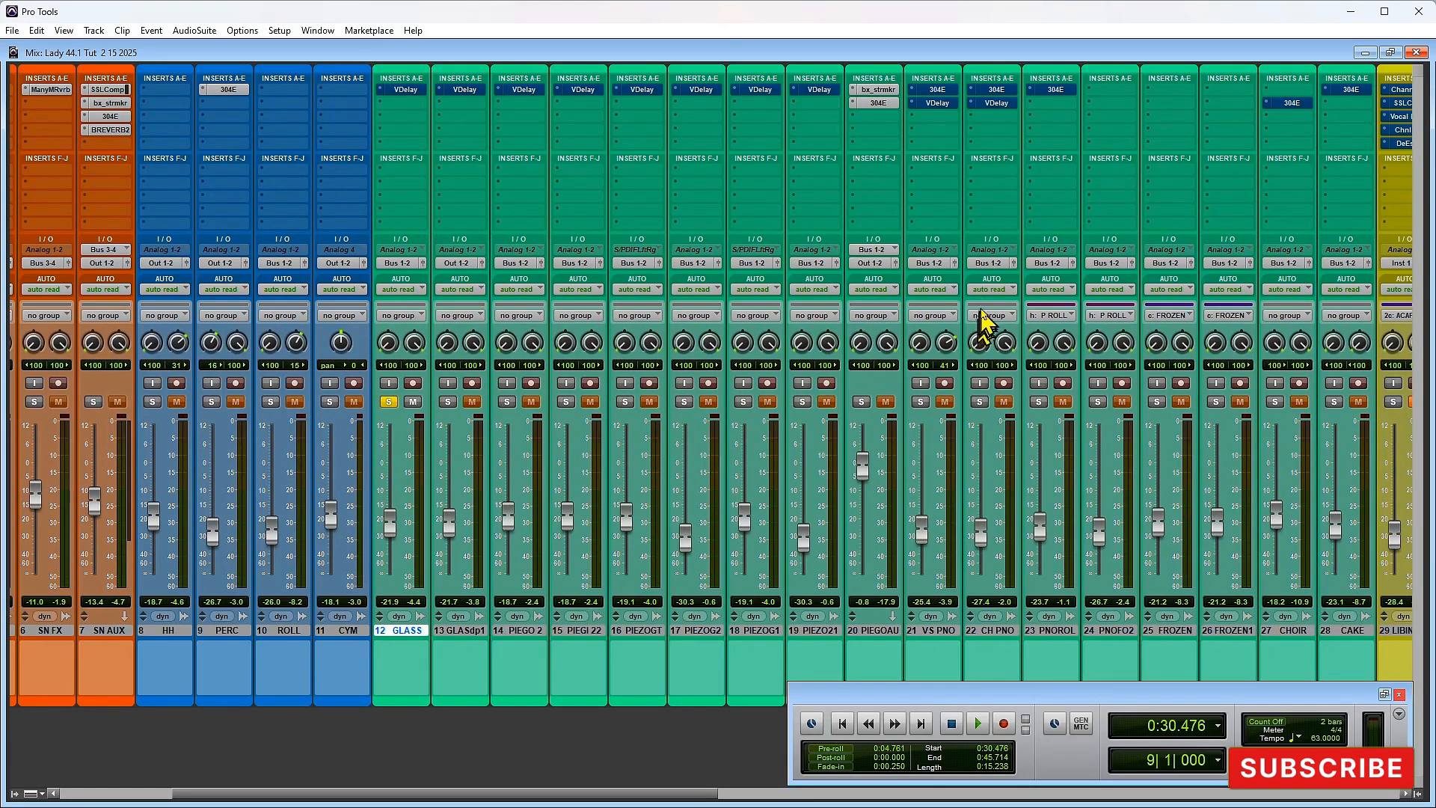
key("space")
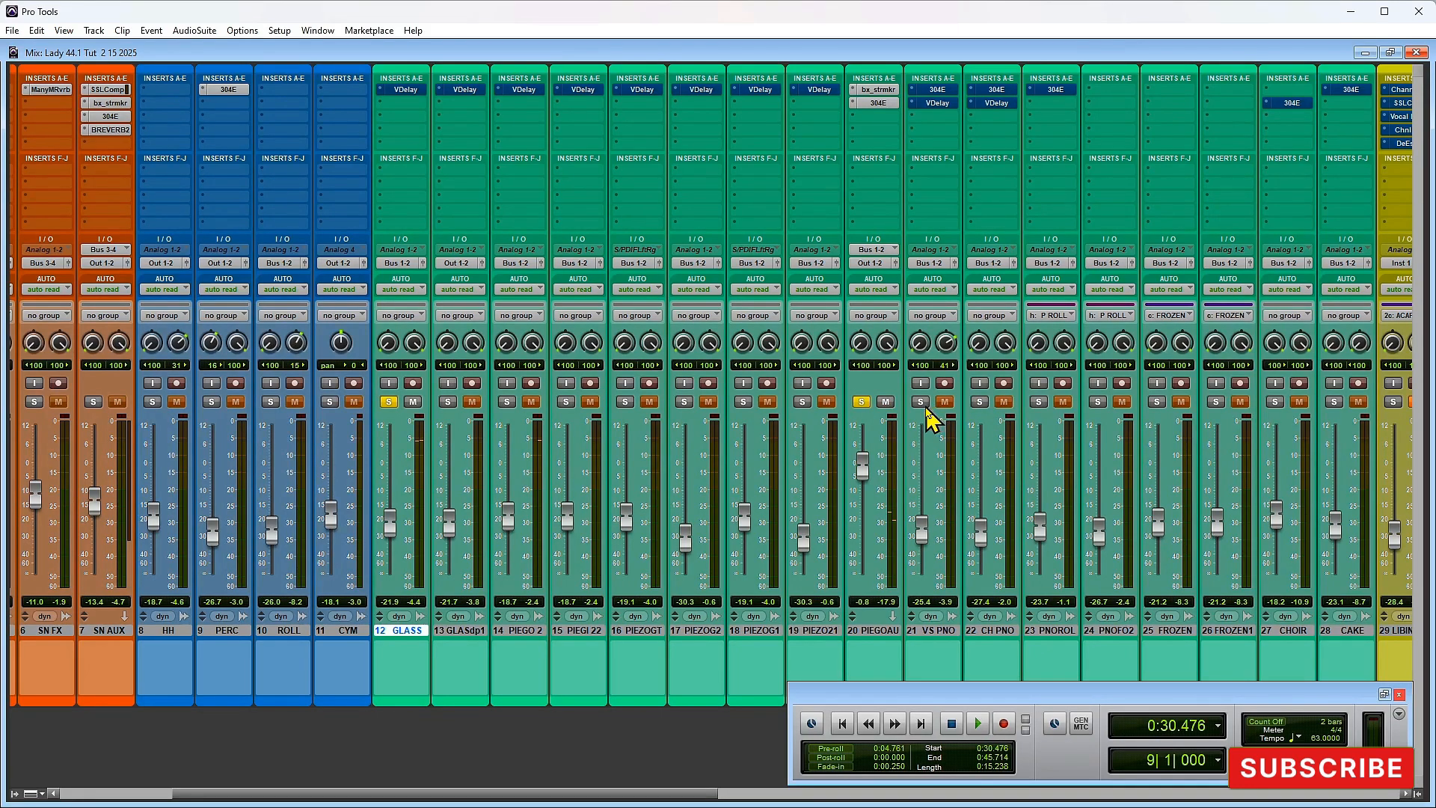
key("space")
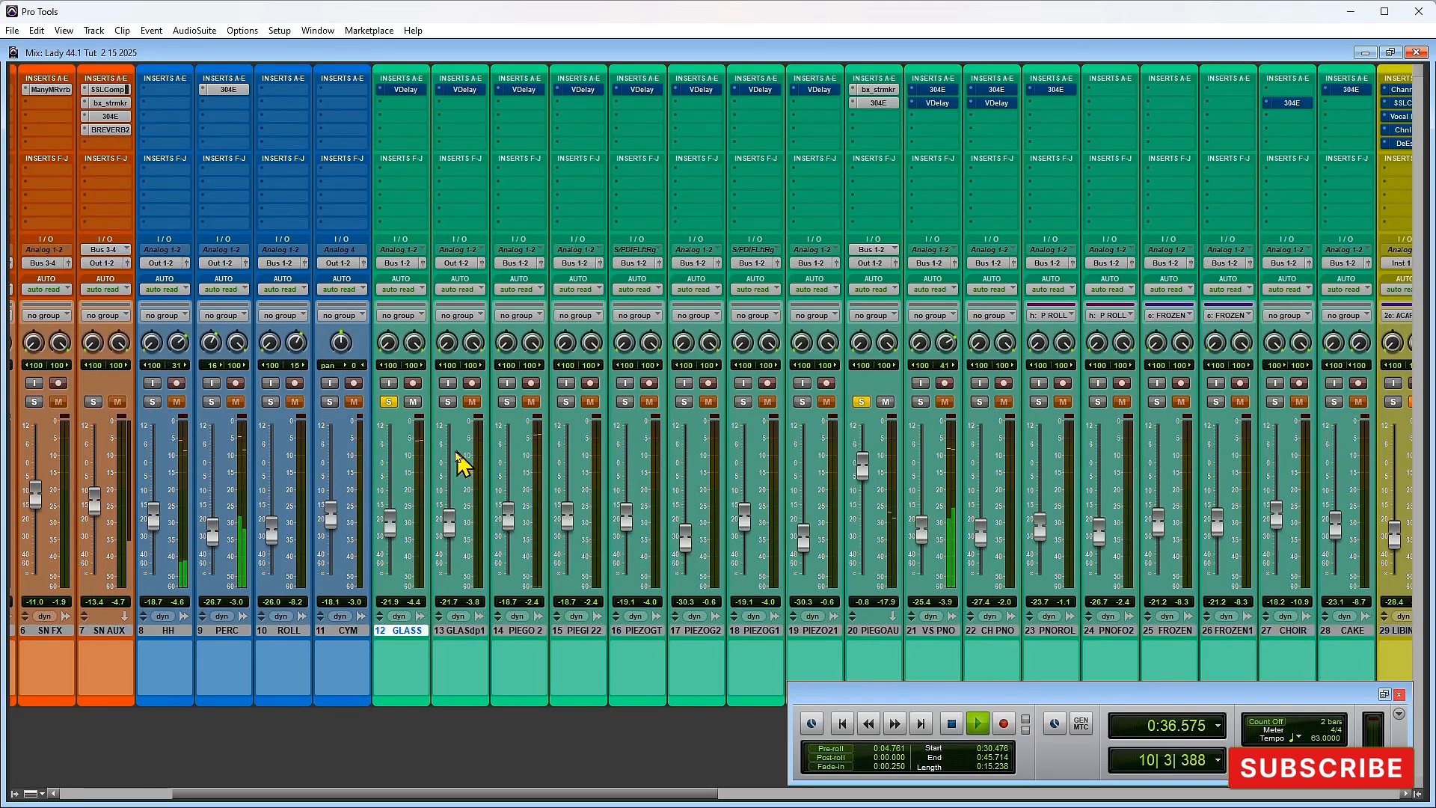
Step: Solo the GLASS.dup1 track and examine the GLASS and GLASS.dup1 clips around bar 11 in the Edit window
left_click(447, 402)
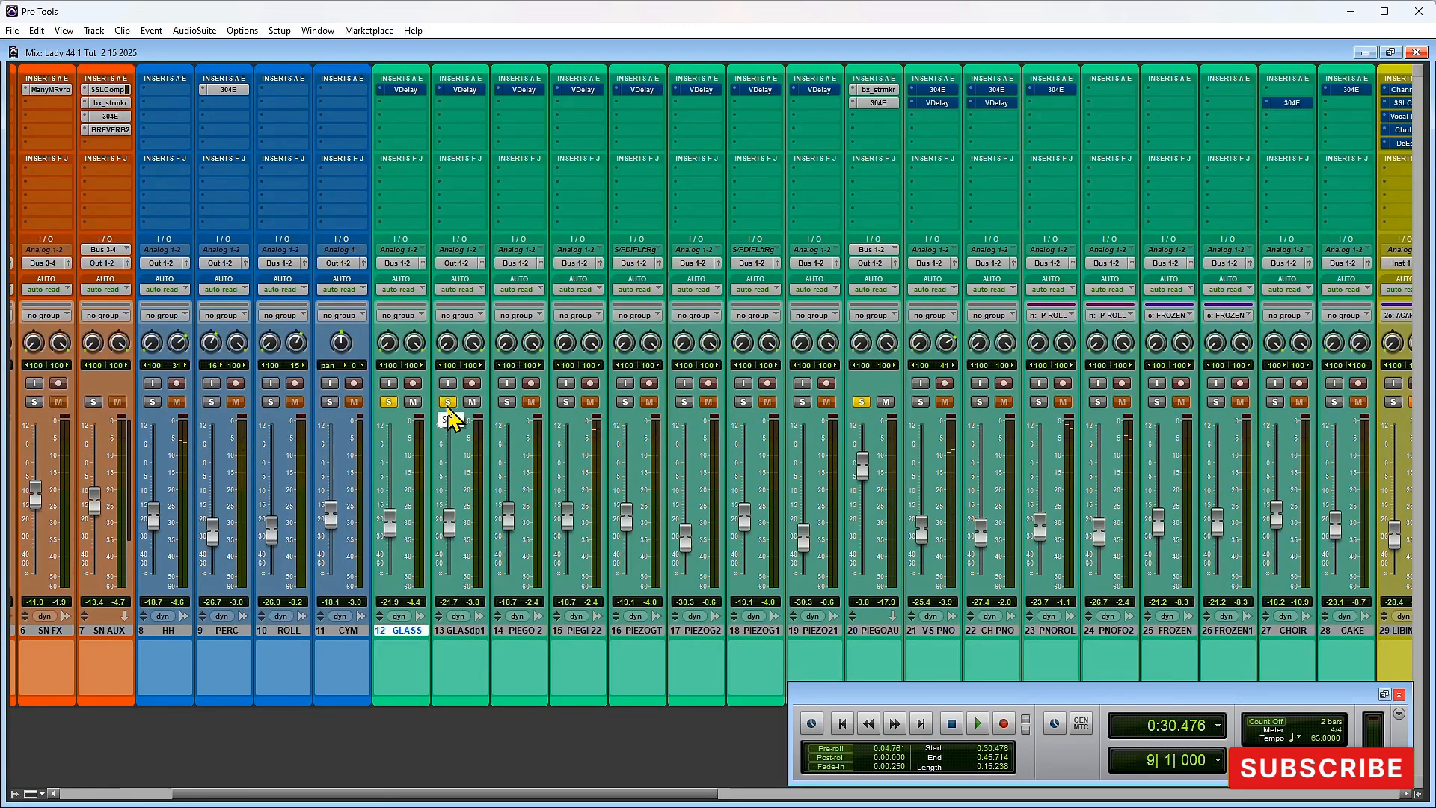
key("ctrl+equal")
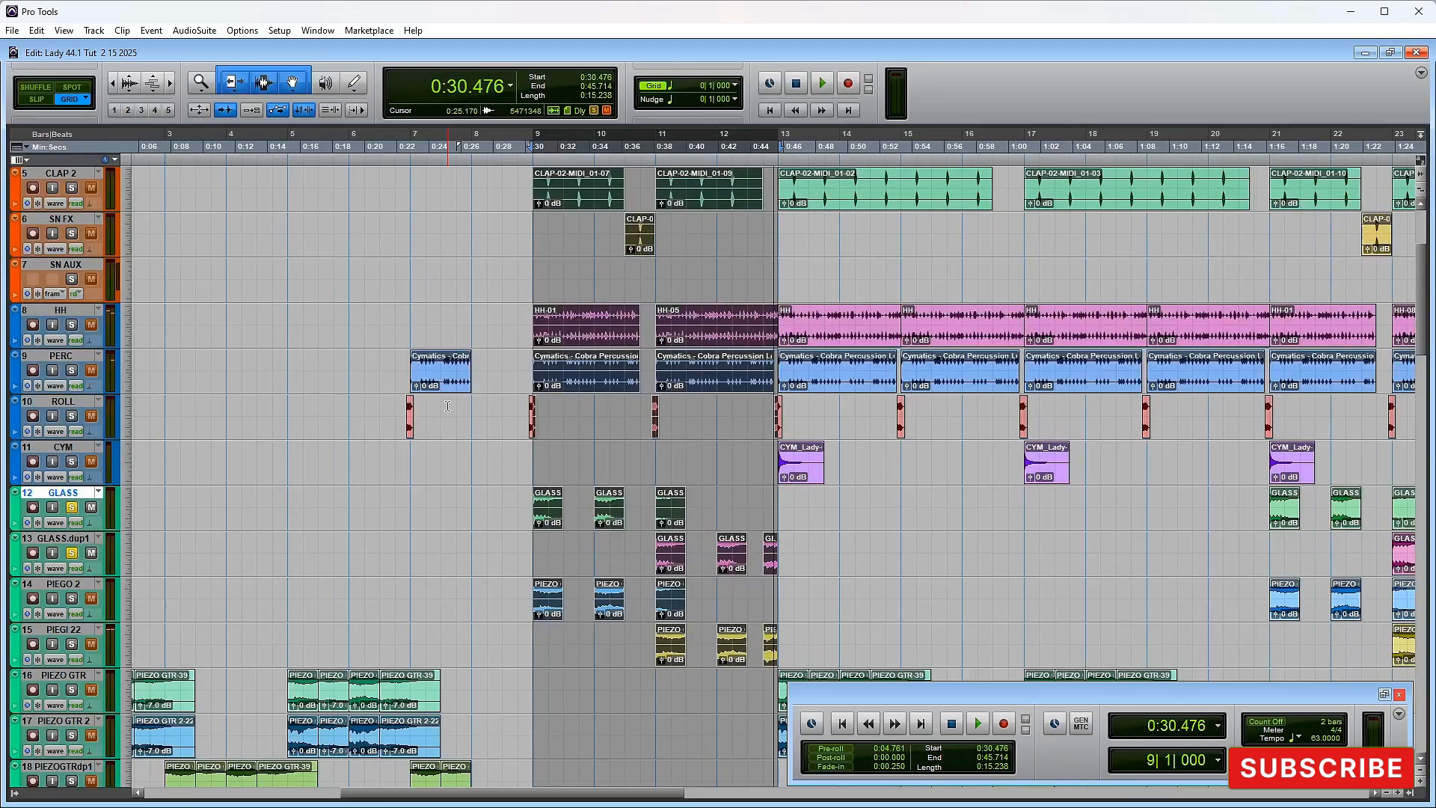
left_click(653, 495)
scroll(419, 478, "down", 2)
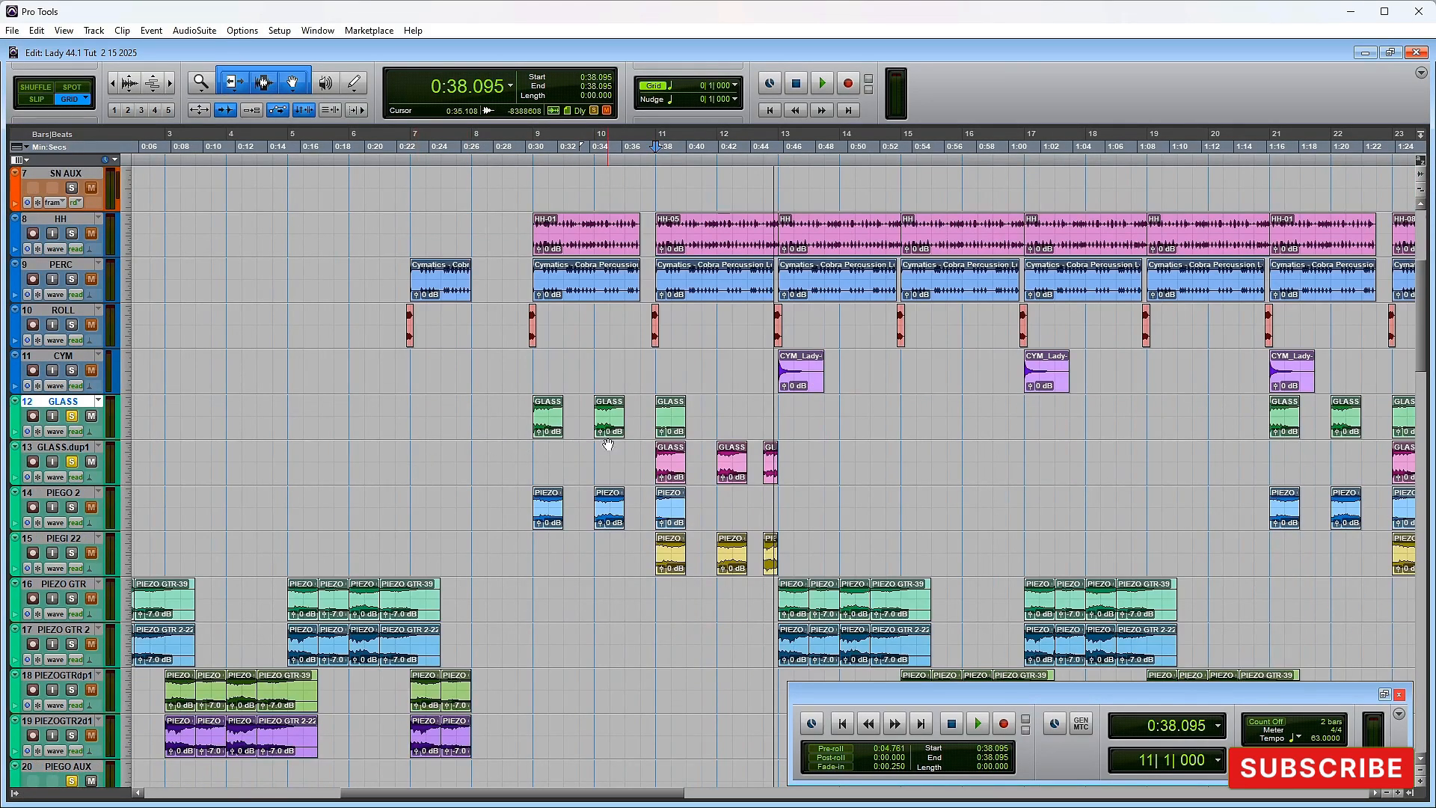
key("t")
key("t")
scroll(608, 430, "down", 1)
left_click(343, 379)
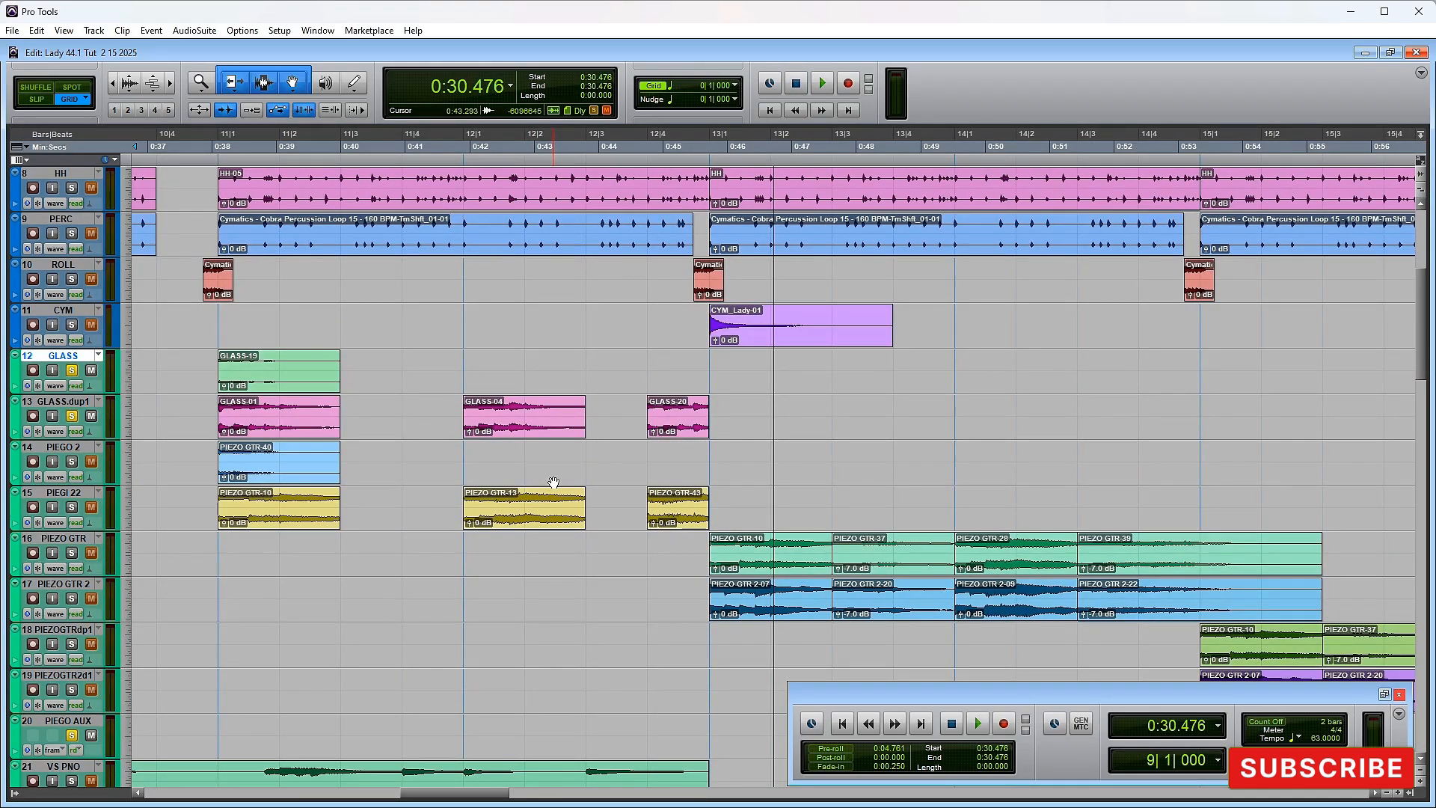
key("ctrl+equal")
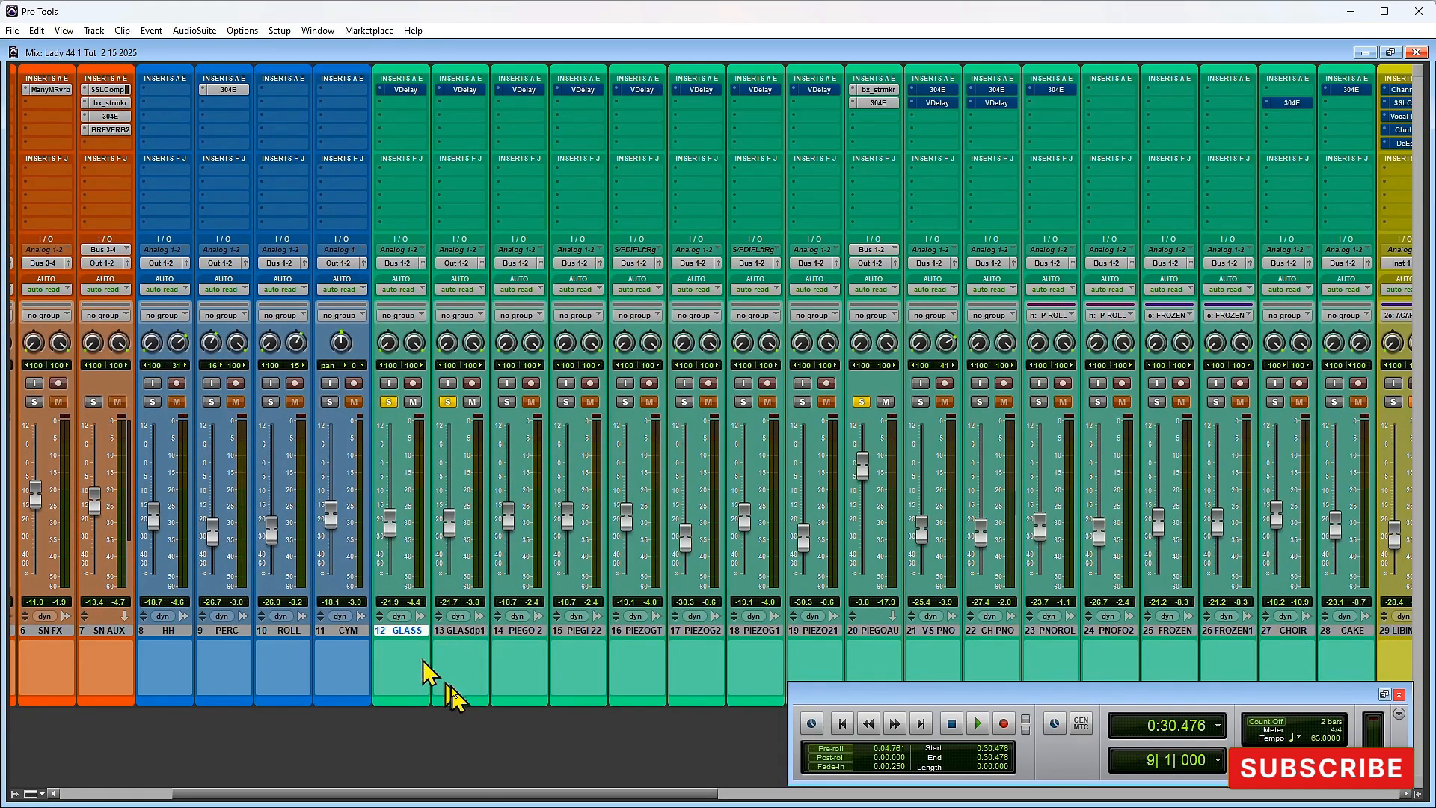
Step: Solo the PIEGO 2 and PIEGI 22 tracks in place of the two GLASS tracks and play from bar 9
mouse_move(469, 794)
left_mouse_down()
mouse_move(369, 793)
mouse_move(456, 794)
left_mouse_up()
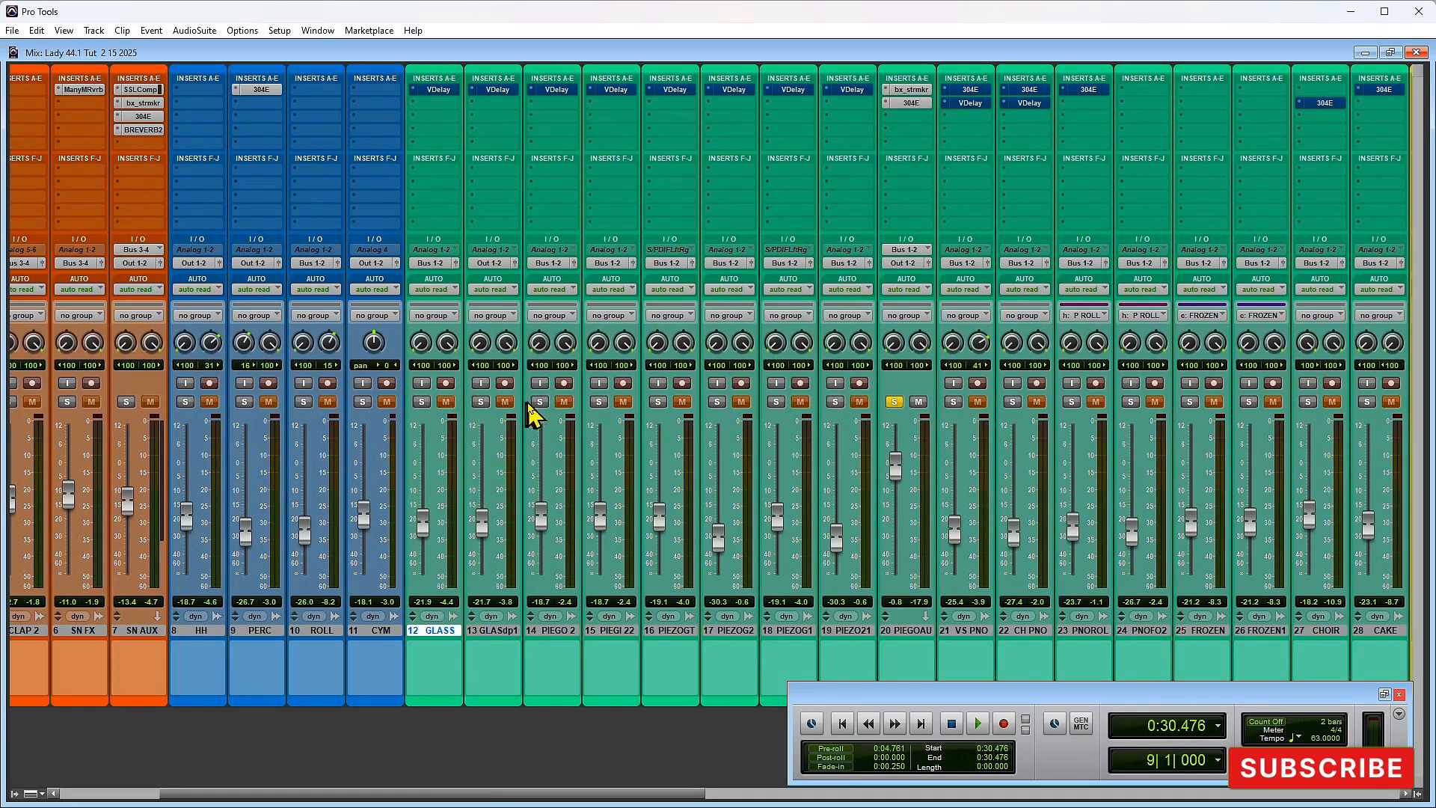
left_click(599, 403)
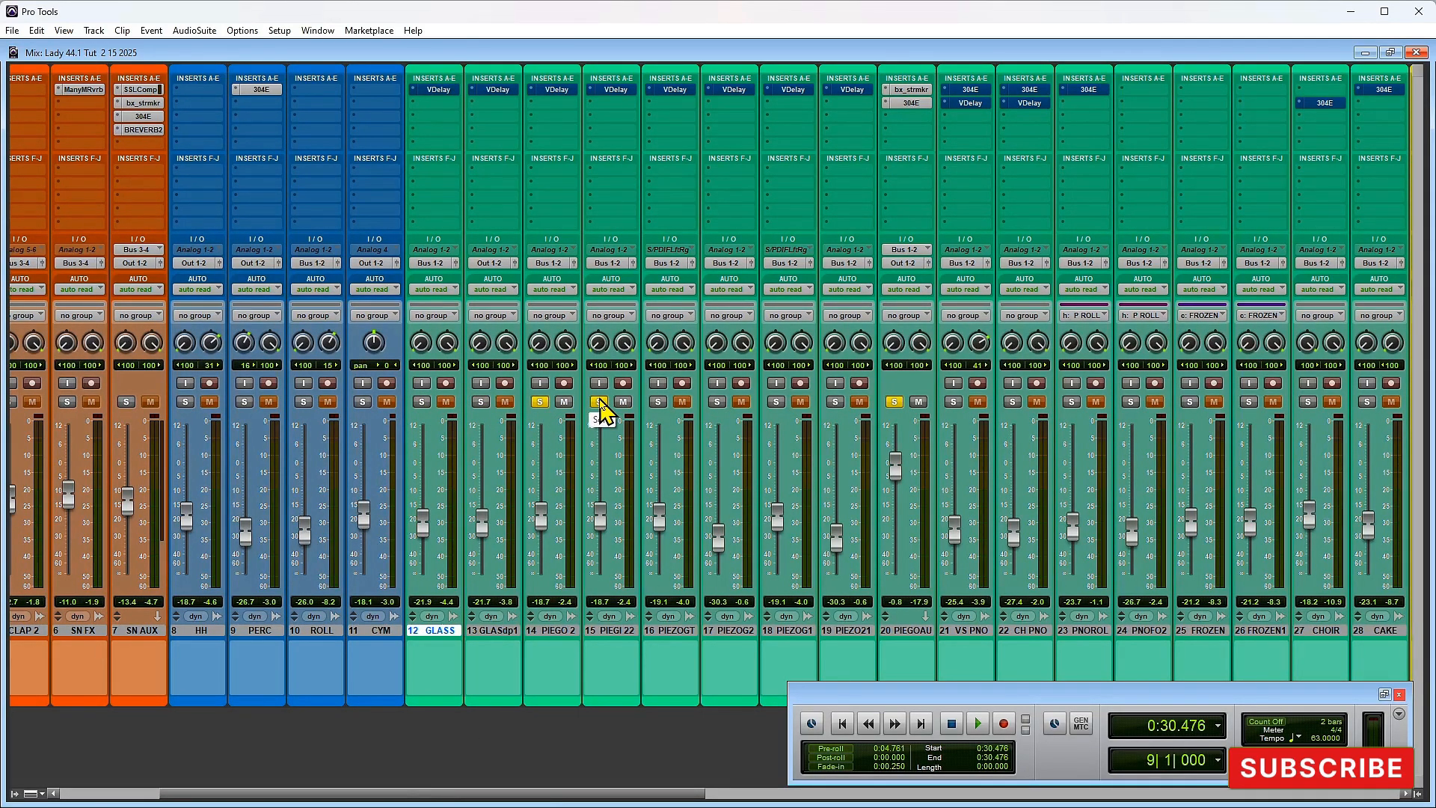
key("ctrl+equal")
scroll(810, 502, "down", 1)
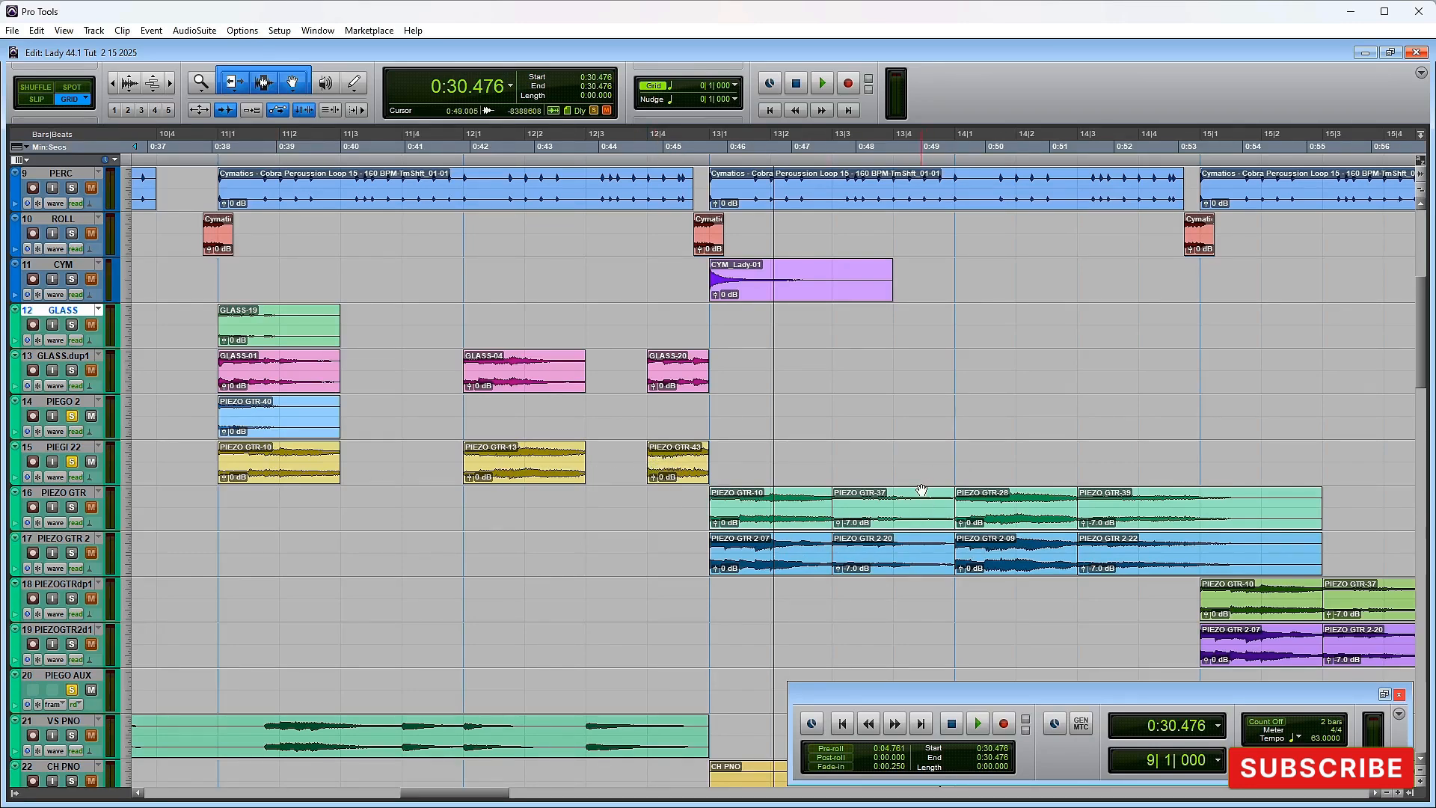
key("space")
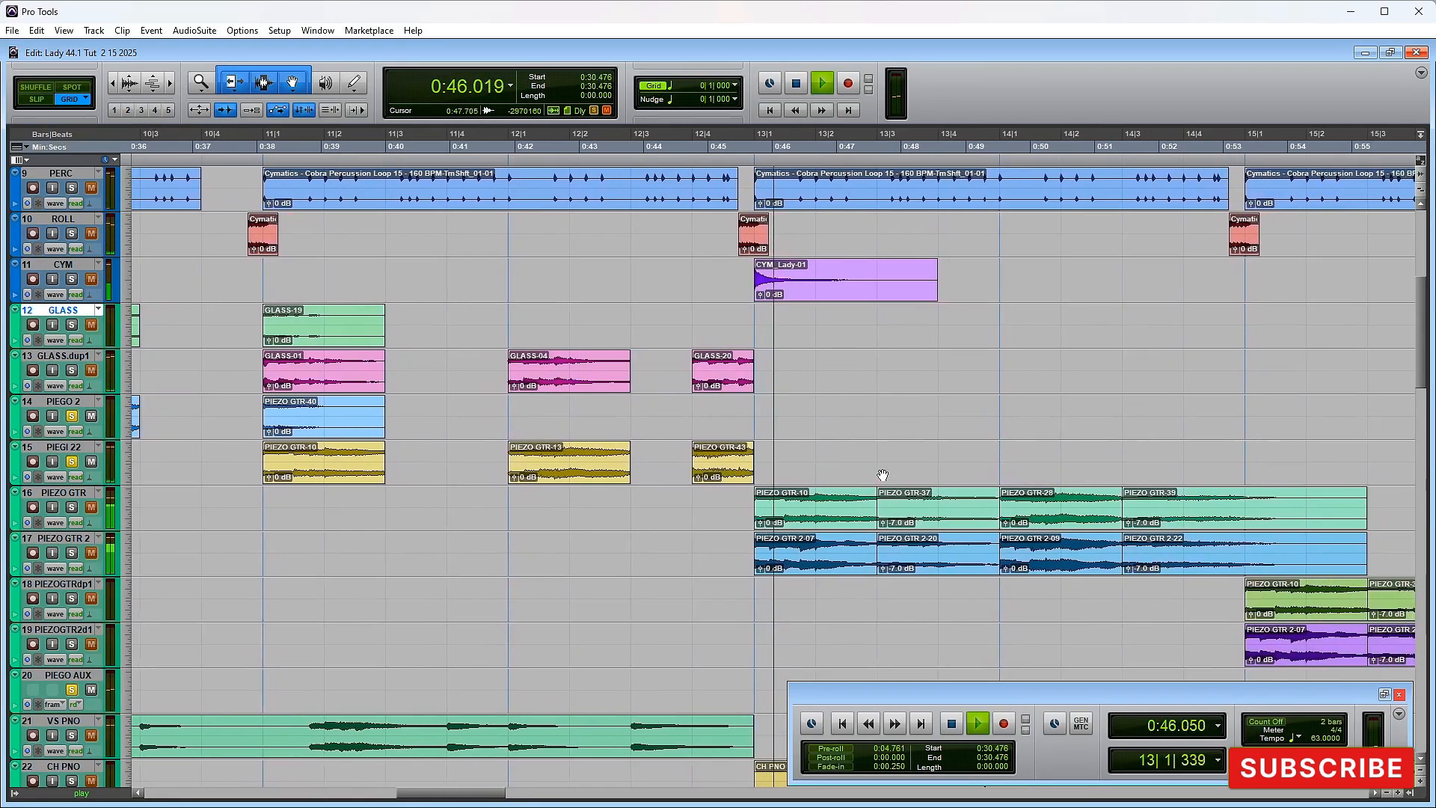
key("space")
key("ctrl+equal")
key("ctrl+equal")
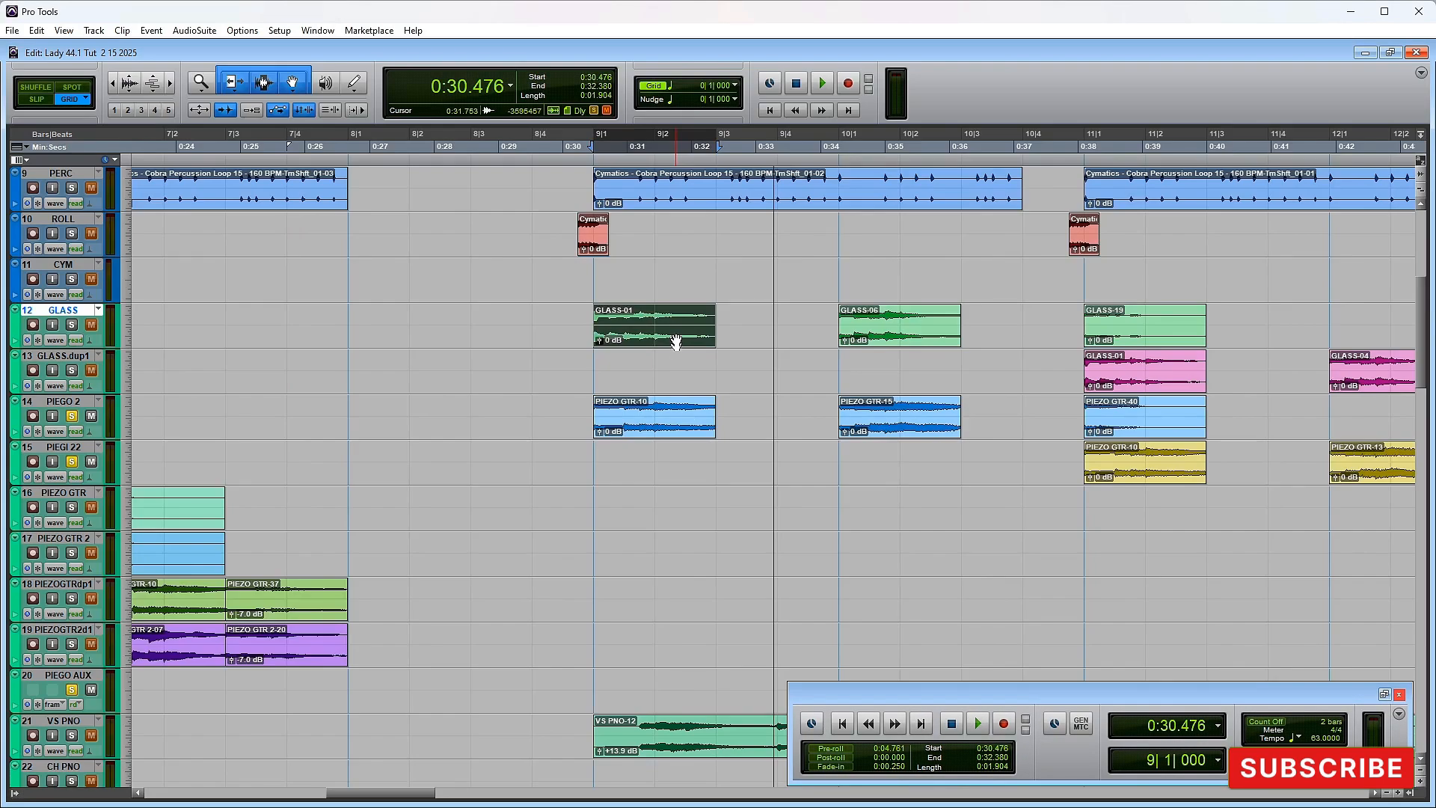
Step: Add a fade-out about 0.073 seconds long to the PIEZO GTR-10 clip at bar 9 on PIEGO 2 and audition it
left_click(673, 400)
key("ctrl+bracketright")
key("ctrl+bracketright")
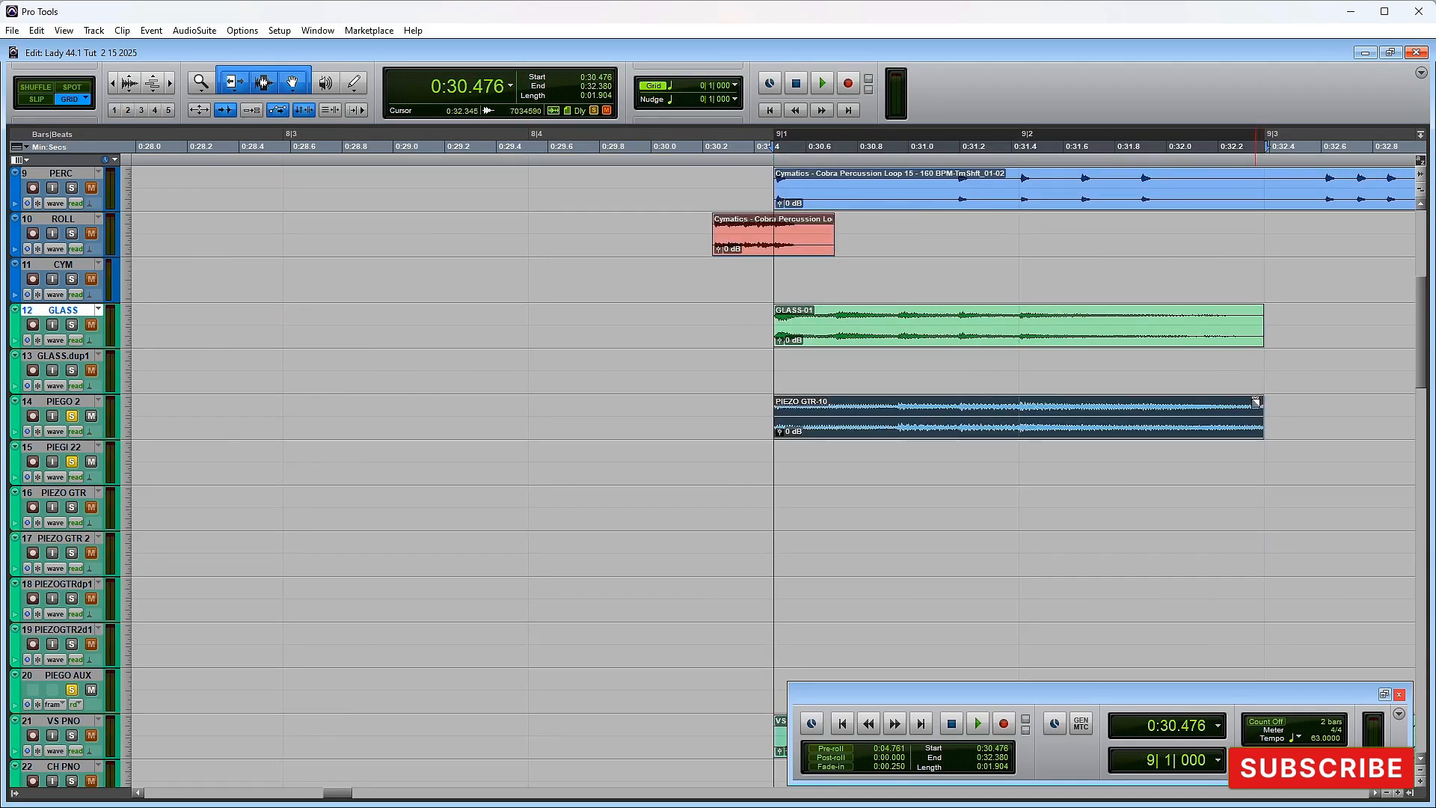
left_click_drag(1260, 400, 1245, 400)
key("space")
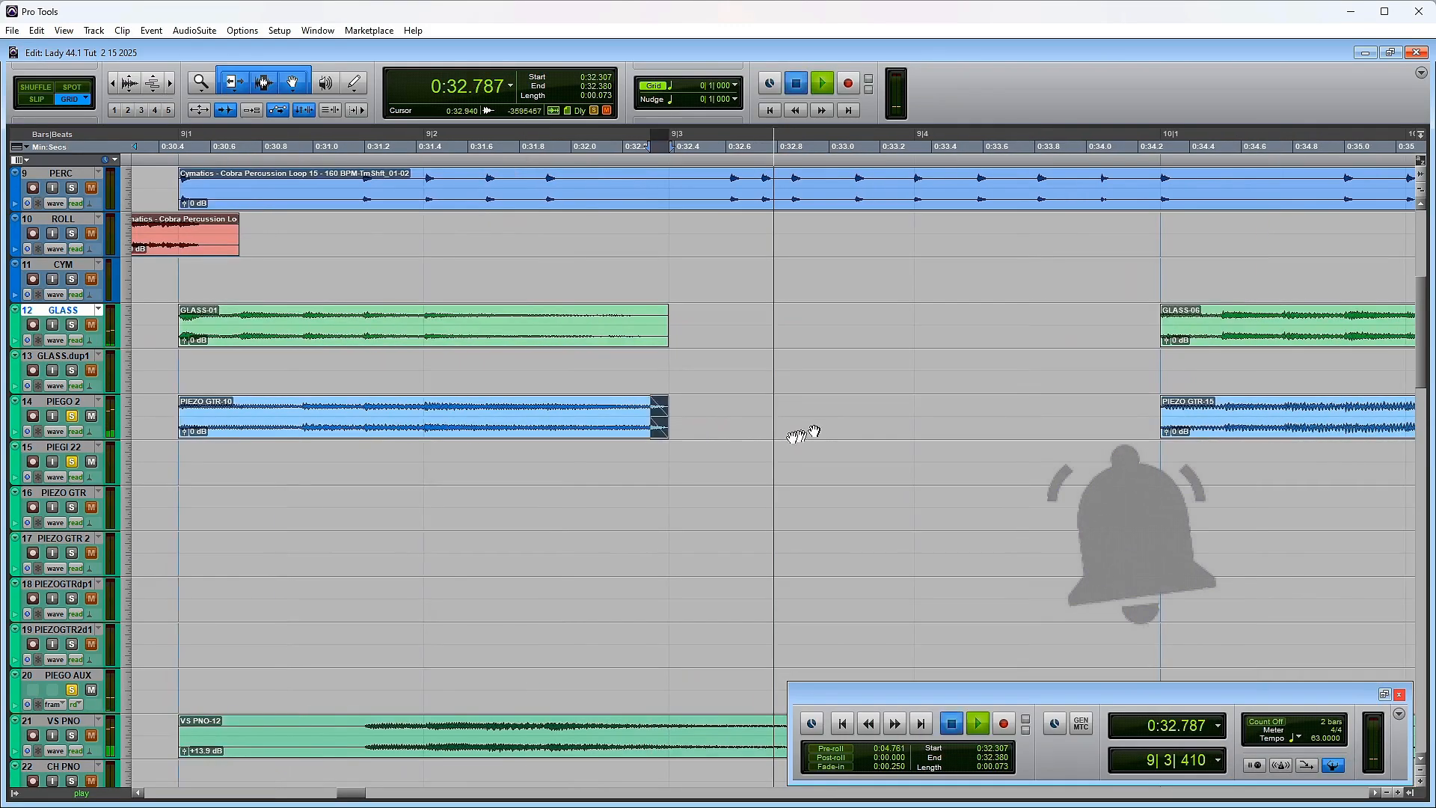
key("space")
left_click(187, 407)
key("space")
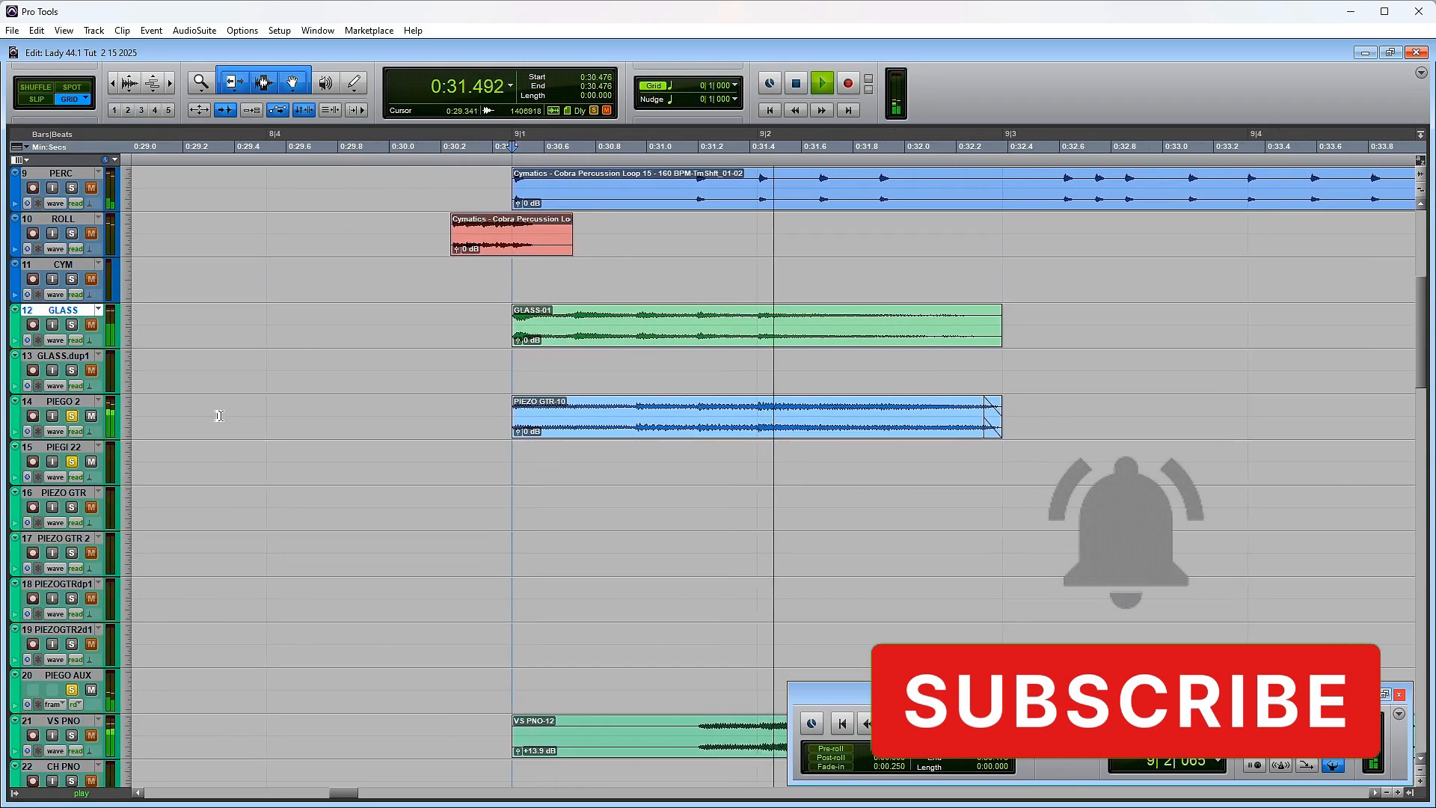
key("space")
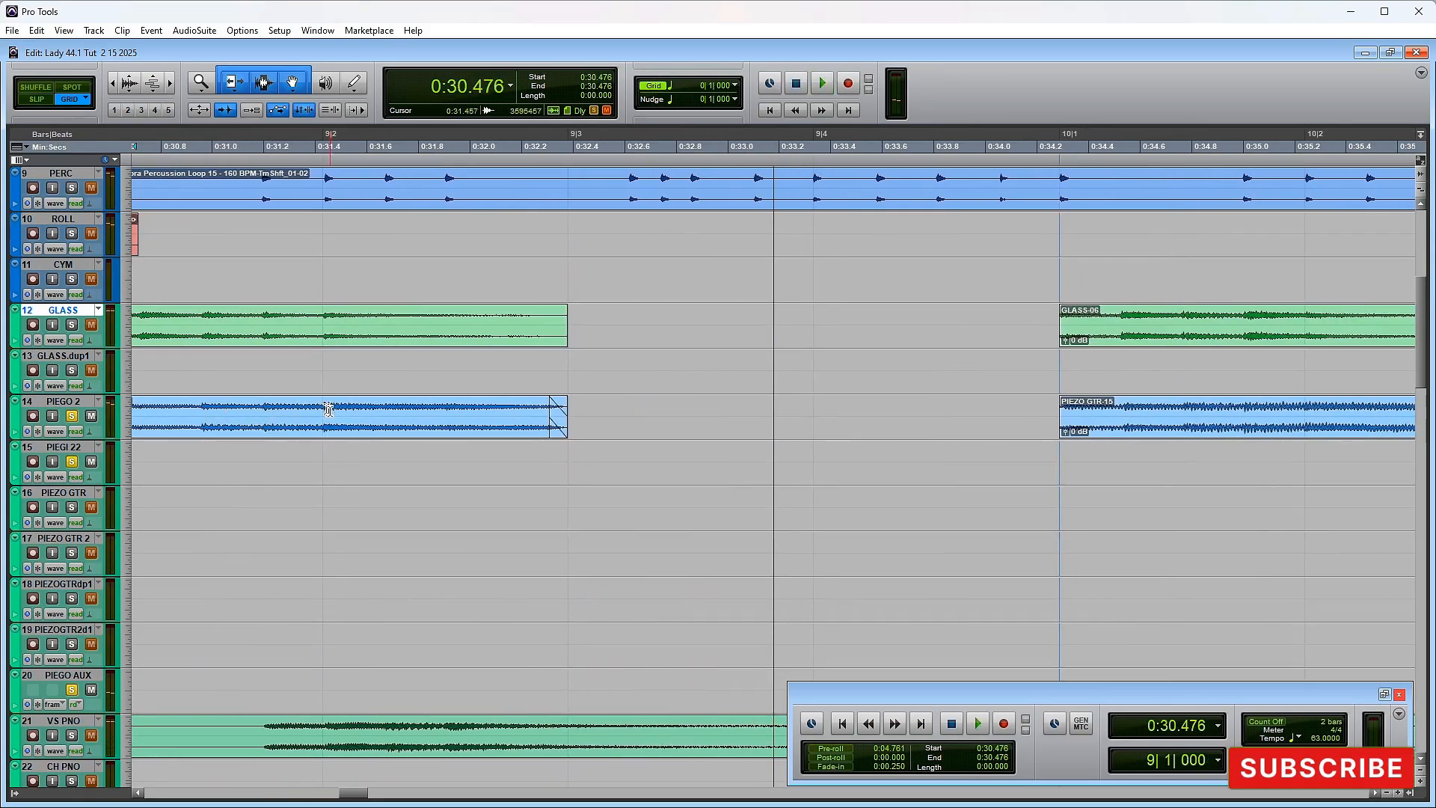
Step: Undo the fade-out on the PIEZO GTR-10 clip and play that clip again from bar 9
left_click(338, 428)
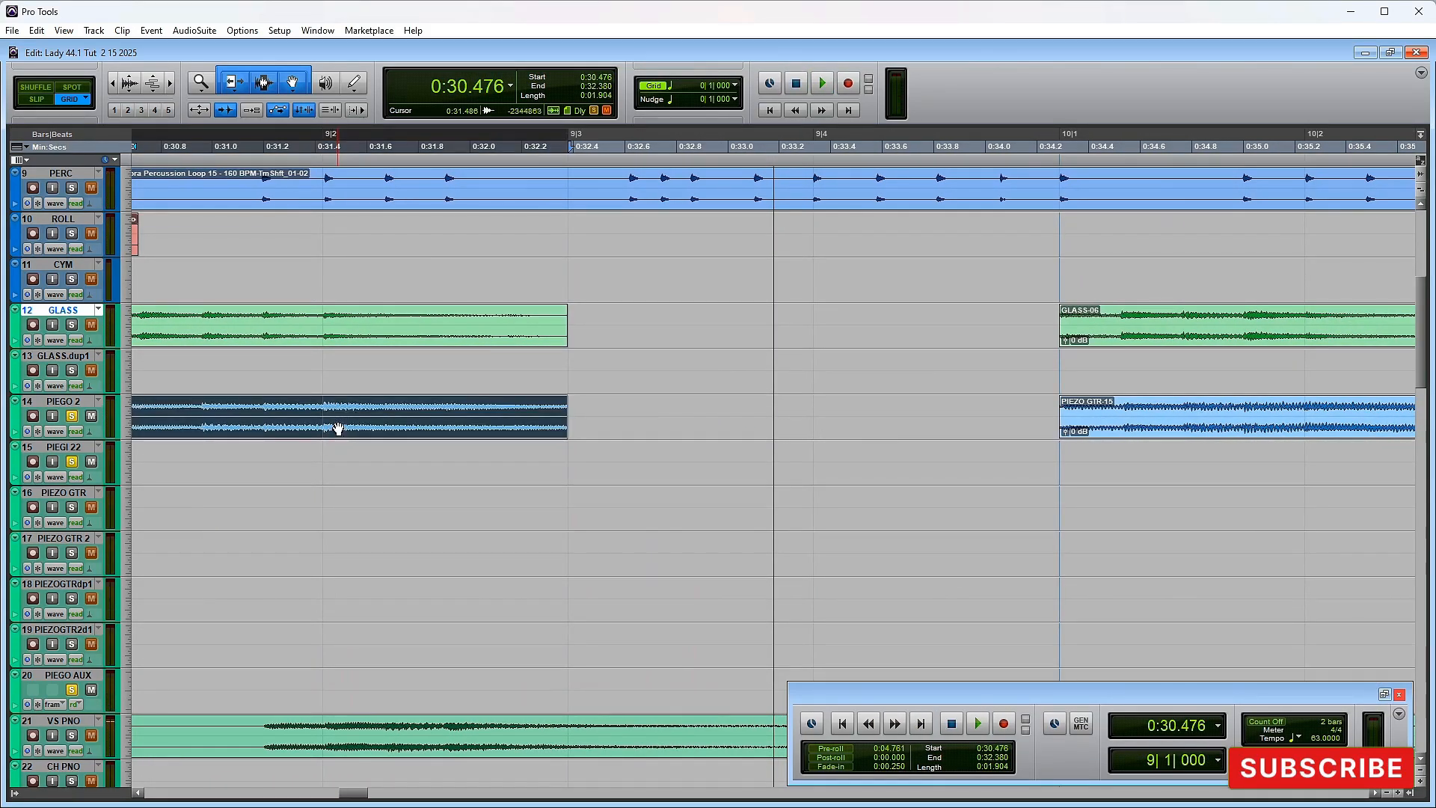
key("space")
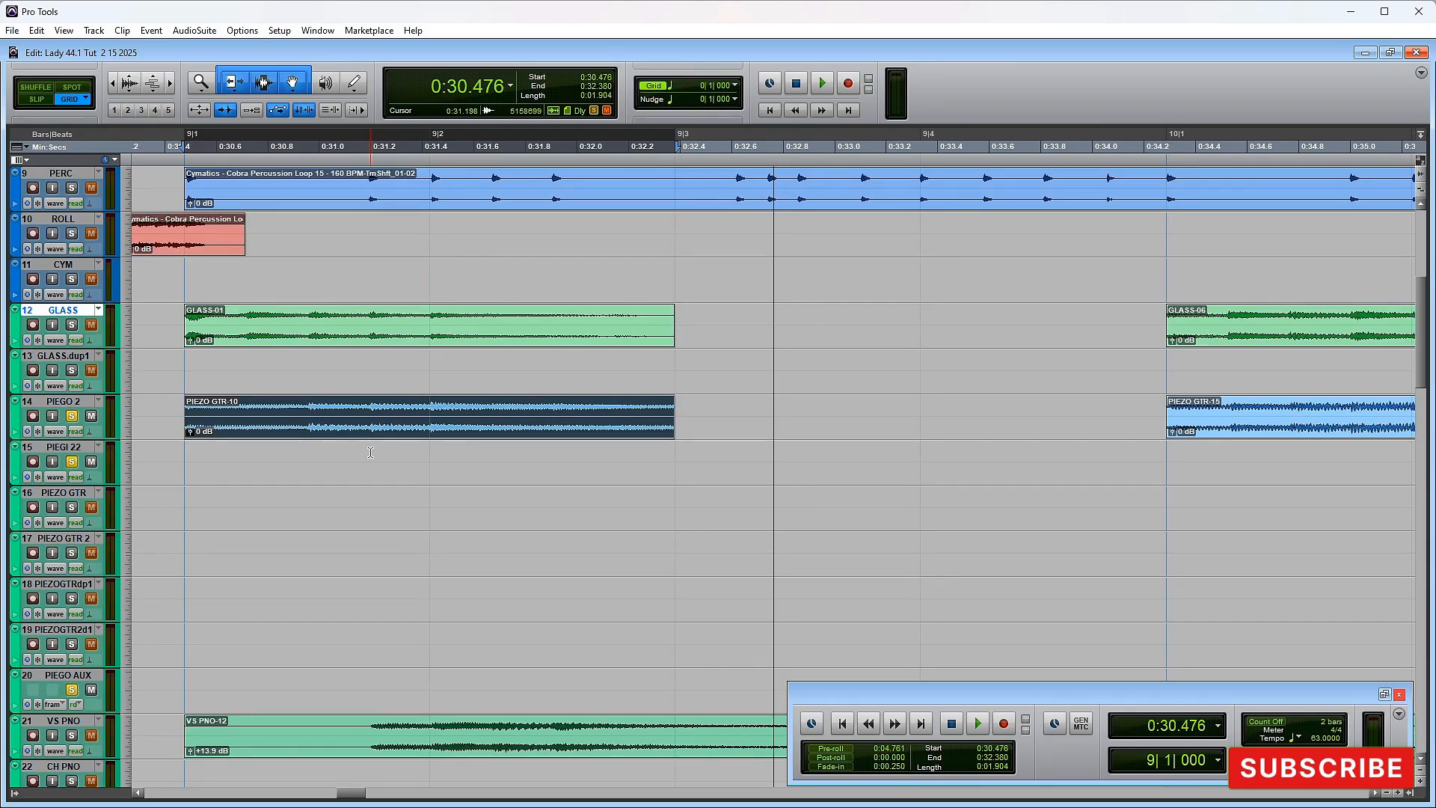
key("r")
key("r")
key("space")
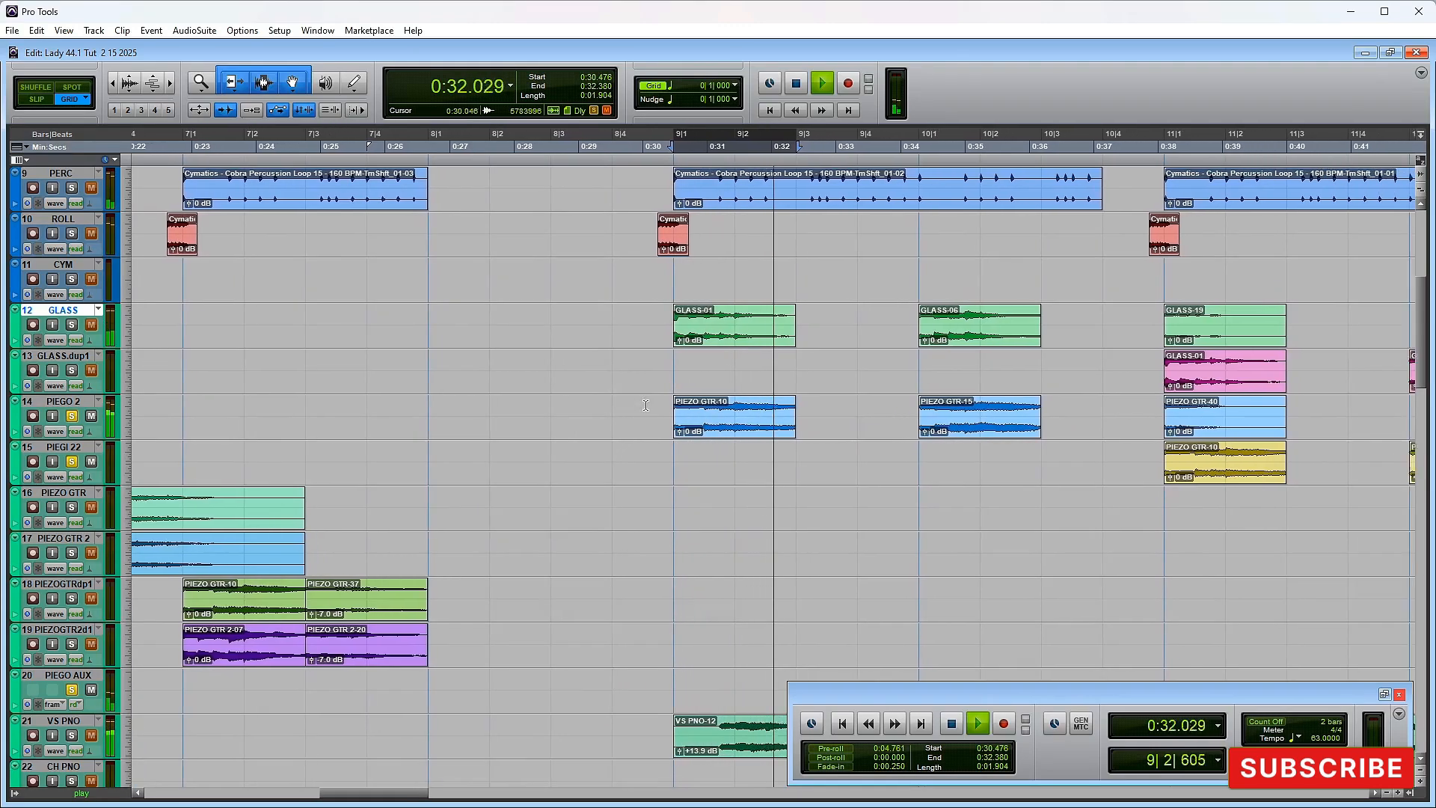
key("space")
Step: Take the ValhallaDelay inserts on tracks 12 to 19, GLASS through PIEZOGTR2d1, out of bypass and close the delay's window
key("ctrl+equal")
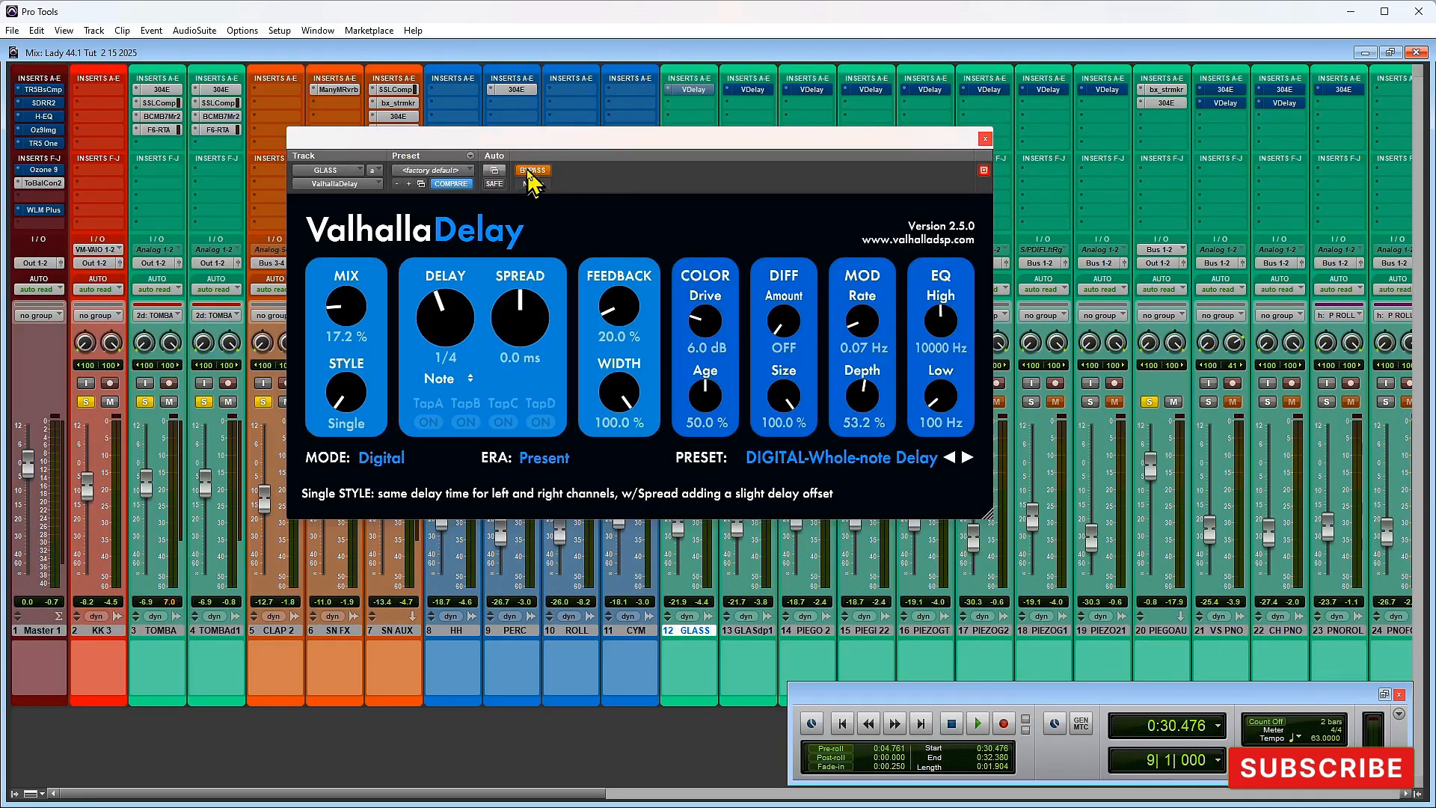
left_click(985, 139)
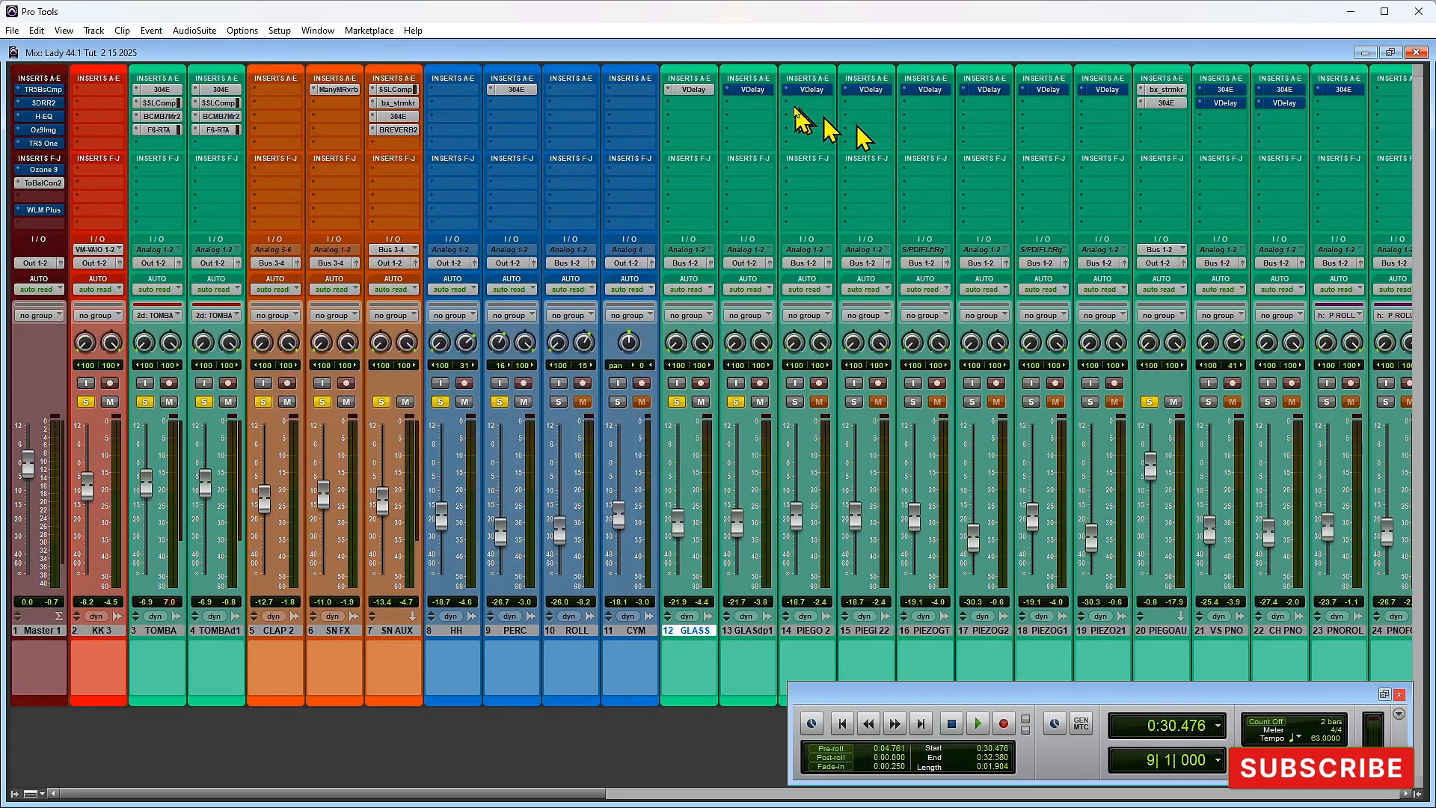
left_click(752, 89, "ctrl")
left_click(811, 90, "ctrl")
left_click(868, 91, "ctrl")
left_click(930, 91, "ctrl")
left_click(986, 91, "ctrl")
left_click(1046, 91, "ctrl")
left_click(1096, 92, "ctrl")
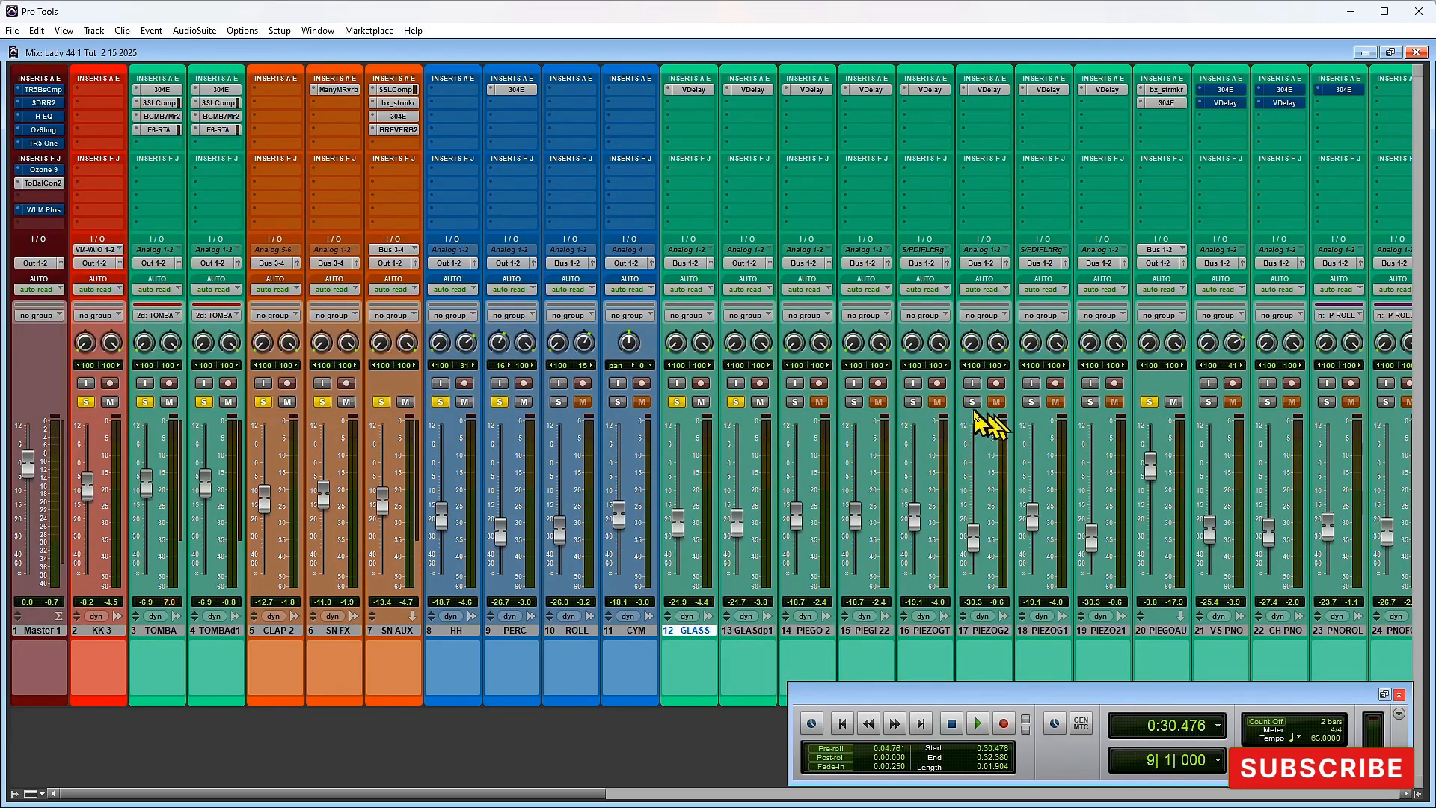
Step: Play the mix from bar 9 with the instrument delays active while watching the instrument channels
key("space")
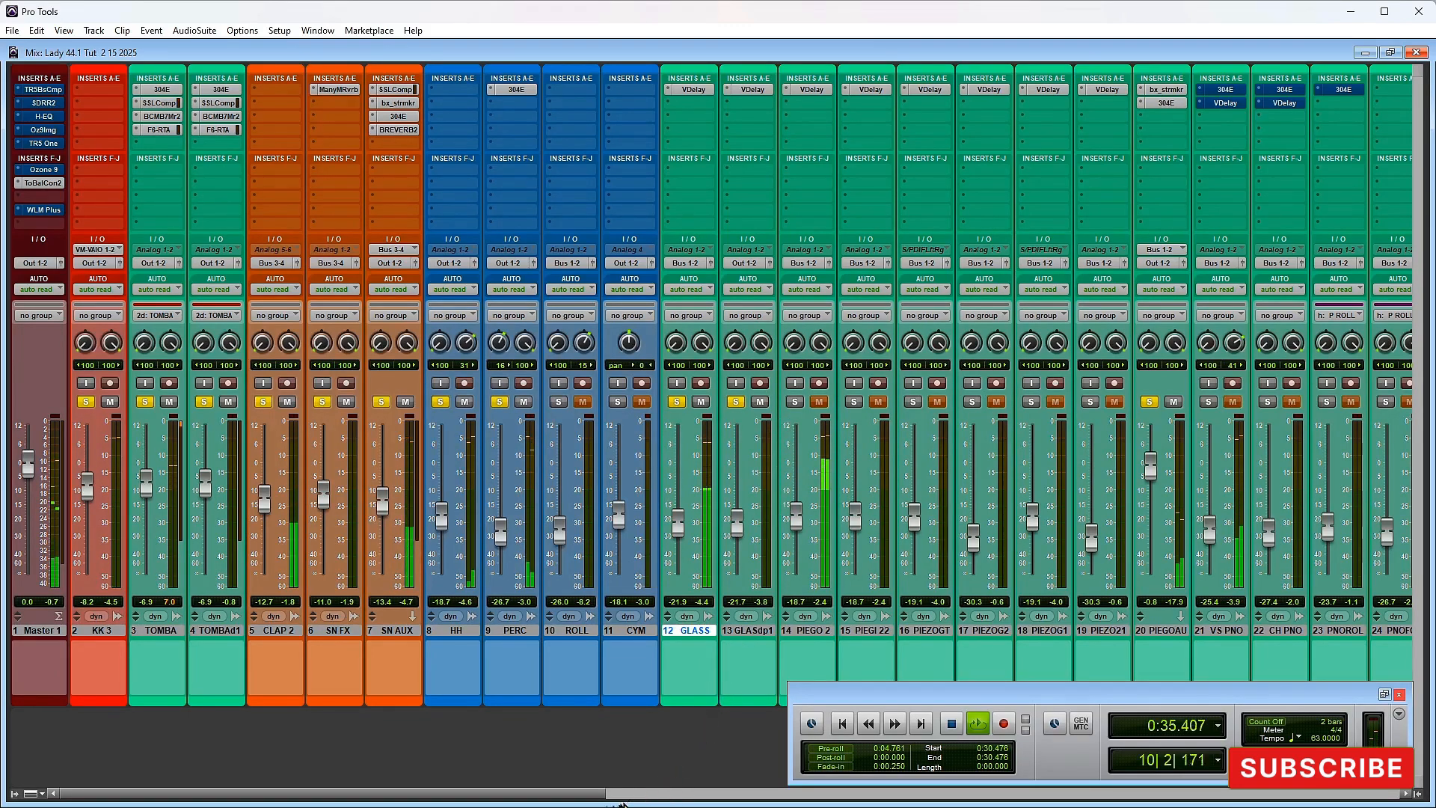
left_click_drag(561, 795, 671, 799)
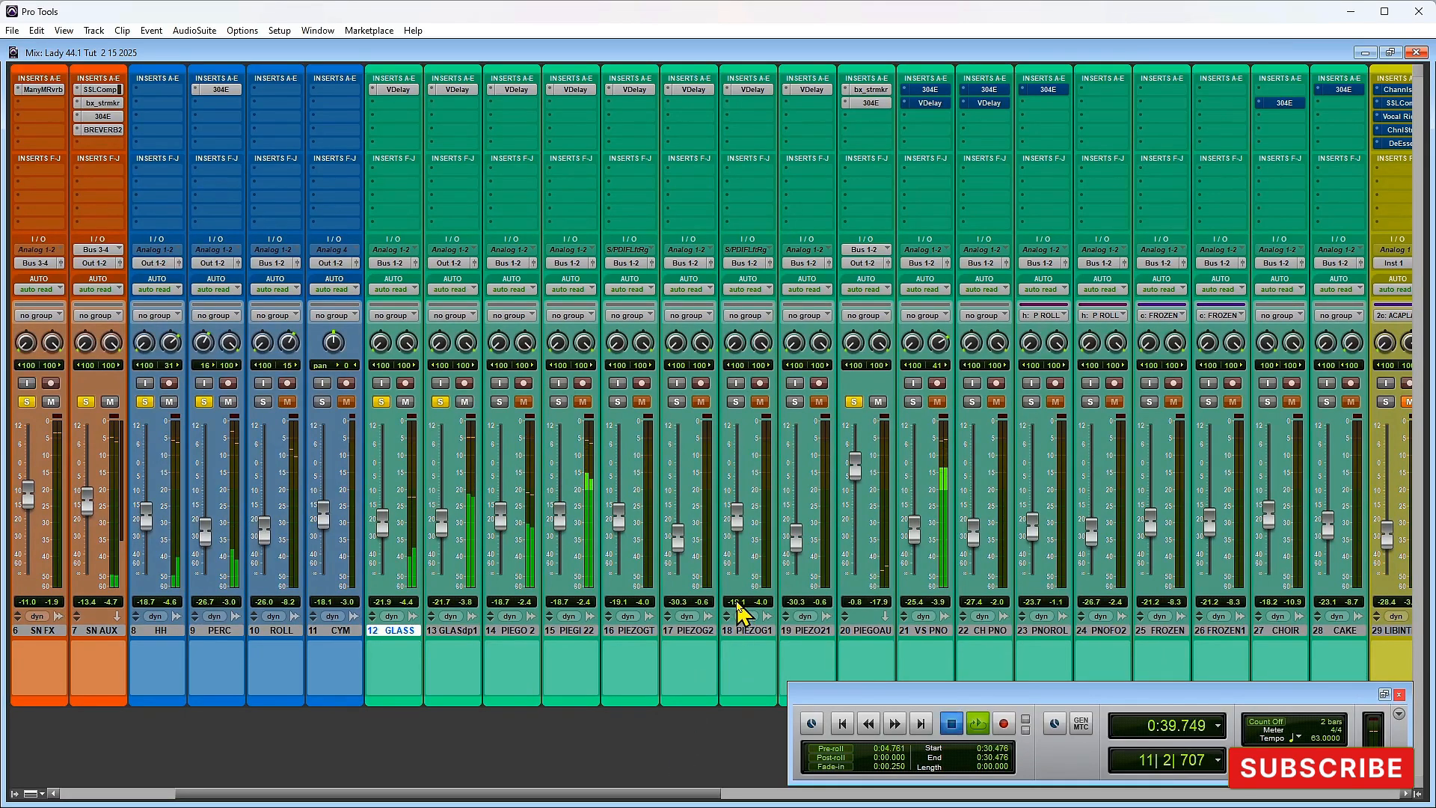
key("space")
Step: Select the timeline range from 0:29.523 to 0:55.238 across the GLASS through PIEZO GTR 2 tracks
key("ctrl+=")
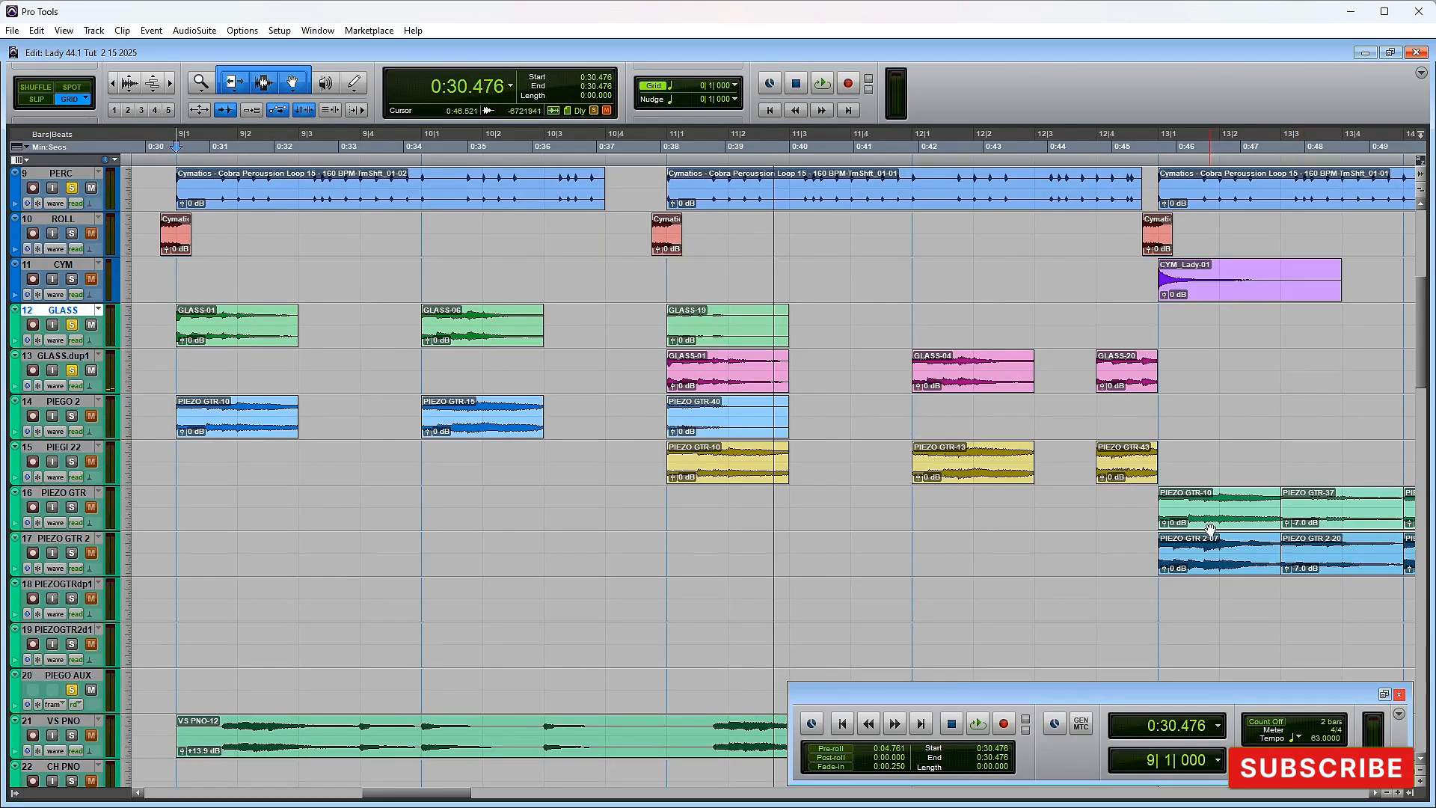
key("ctrl+[")
scroll(564, 535, "up", 2)
key("ctrl+[")
left_click_drag(609, 415, 1027, 647)
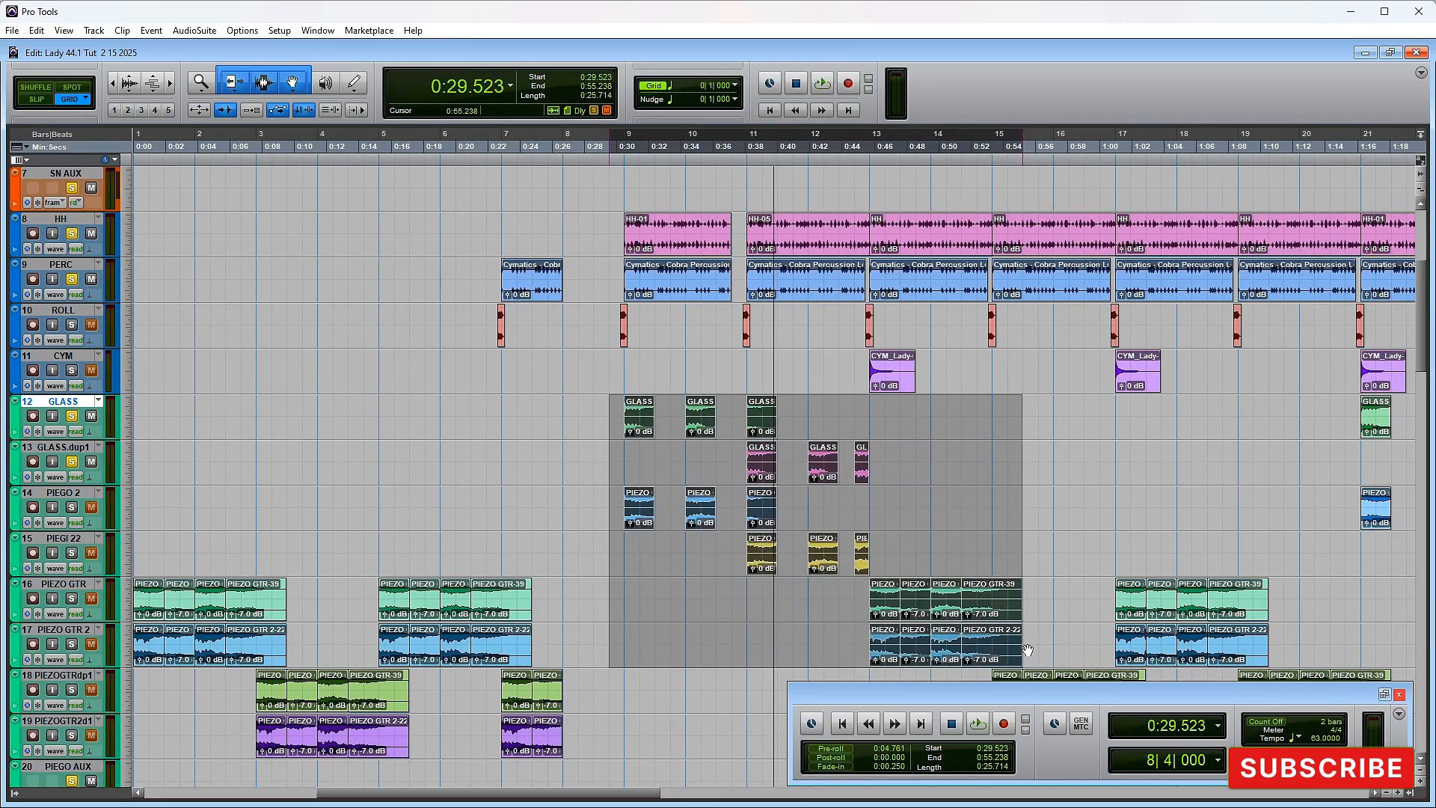
Step: Solo the PIEGO 2 and PIEGI 22 tracks in the mixer and start playing the selected range
key("ctrl+equal")
left_click(498, 402)
left_click(558, 402)
key("space")
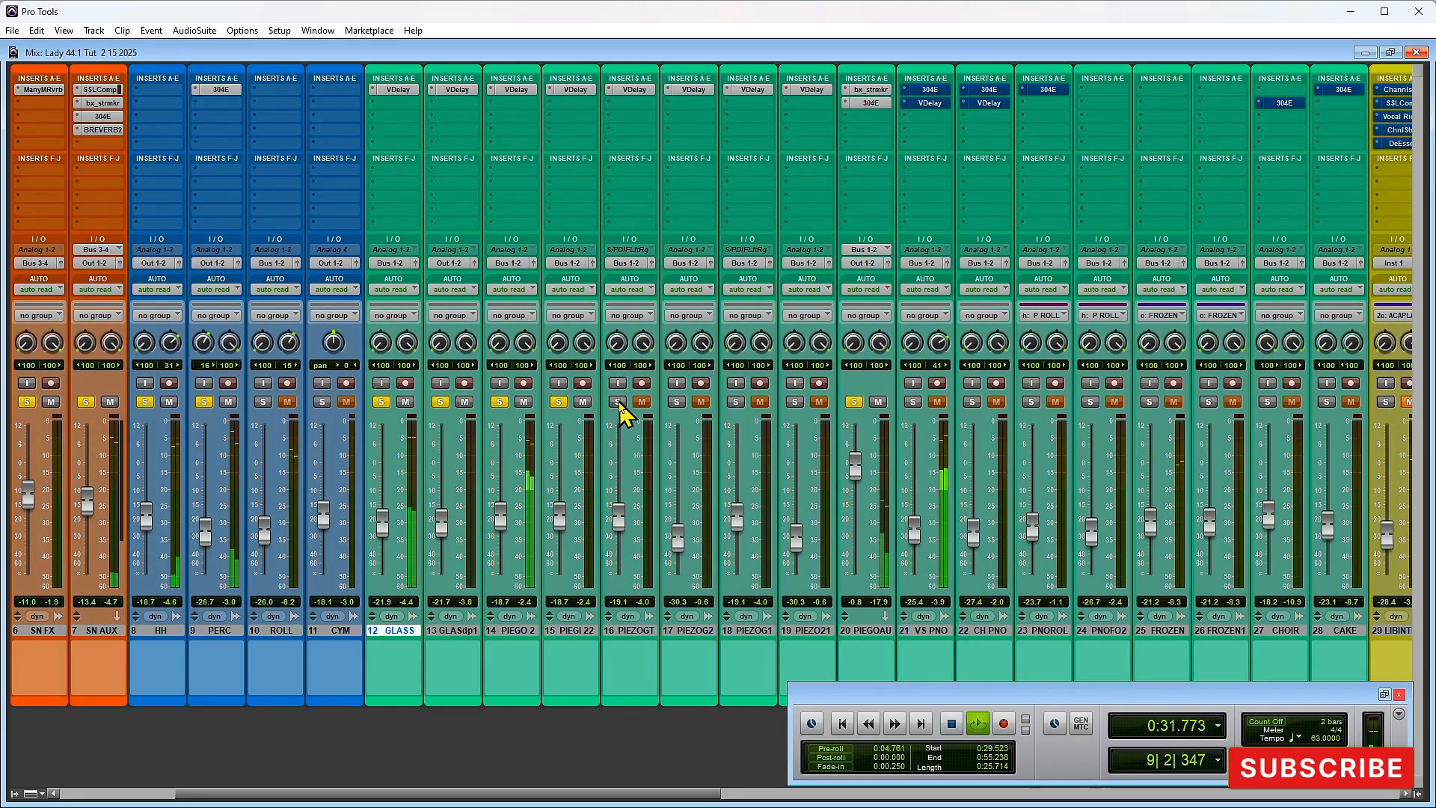
Step: Add the four PIEZO GTR tracks, 16 to 19, to the solo one by one during playback, and stop playback
left_click(617, 403)
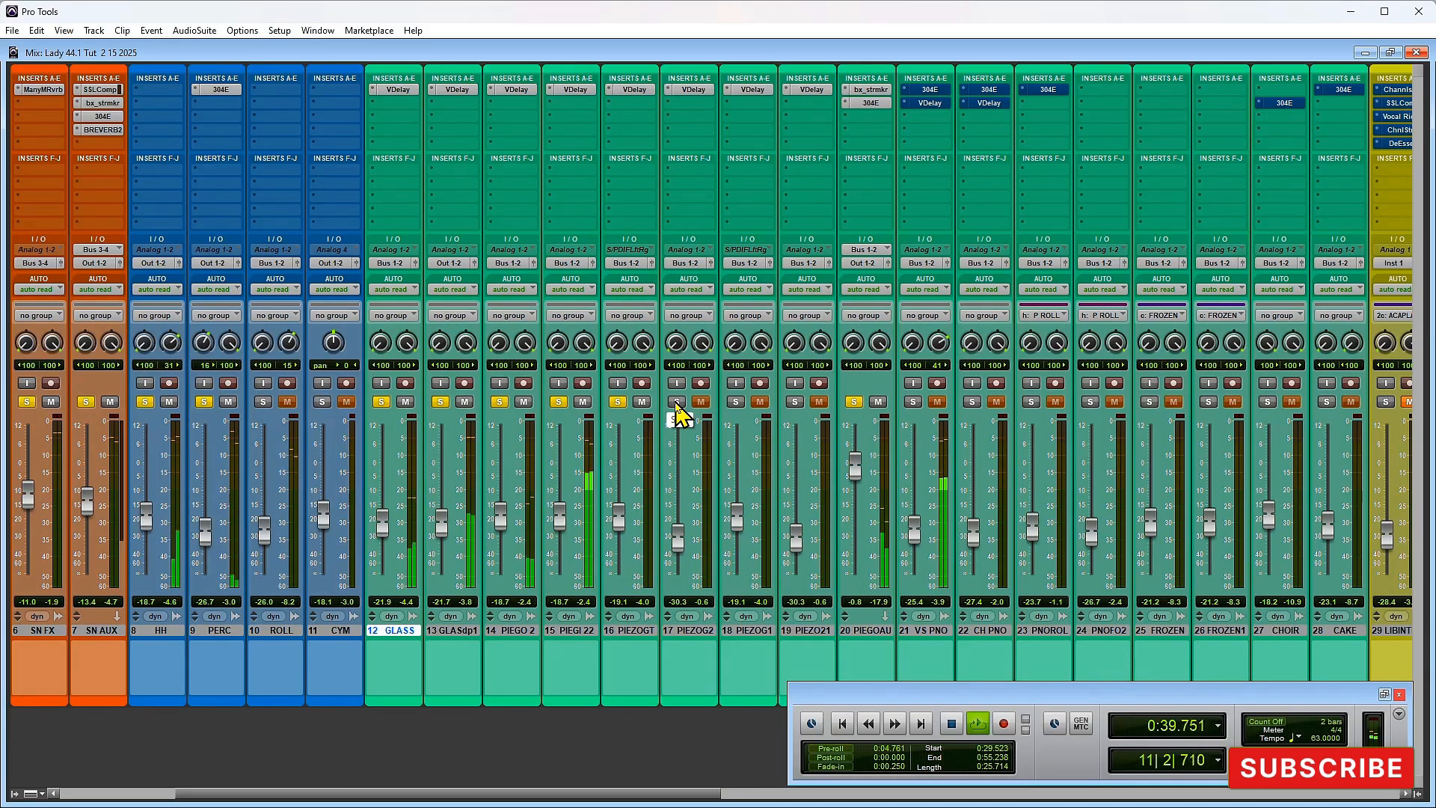
left_click(676, 402)
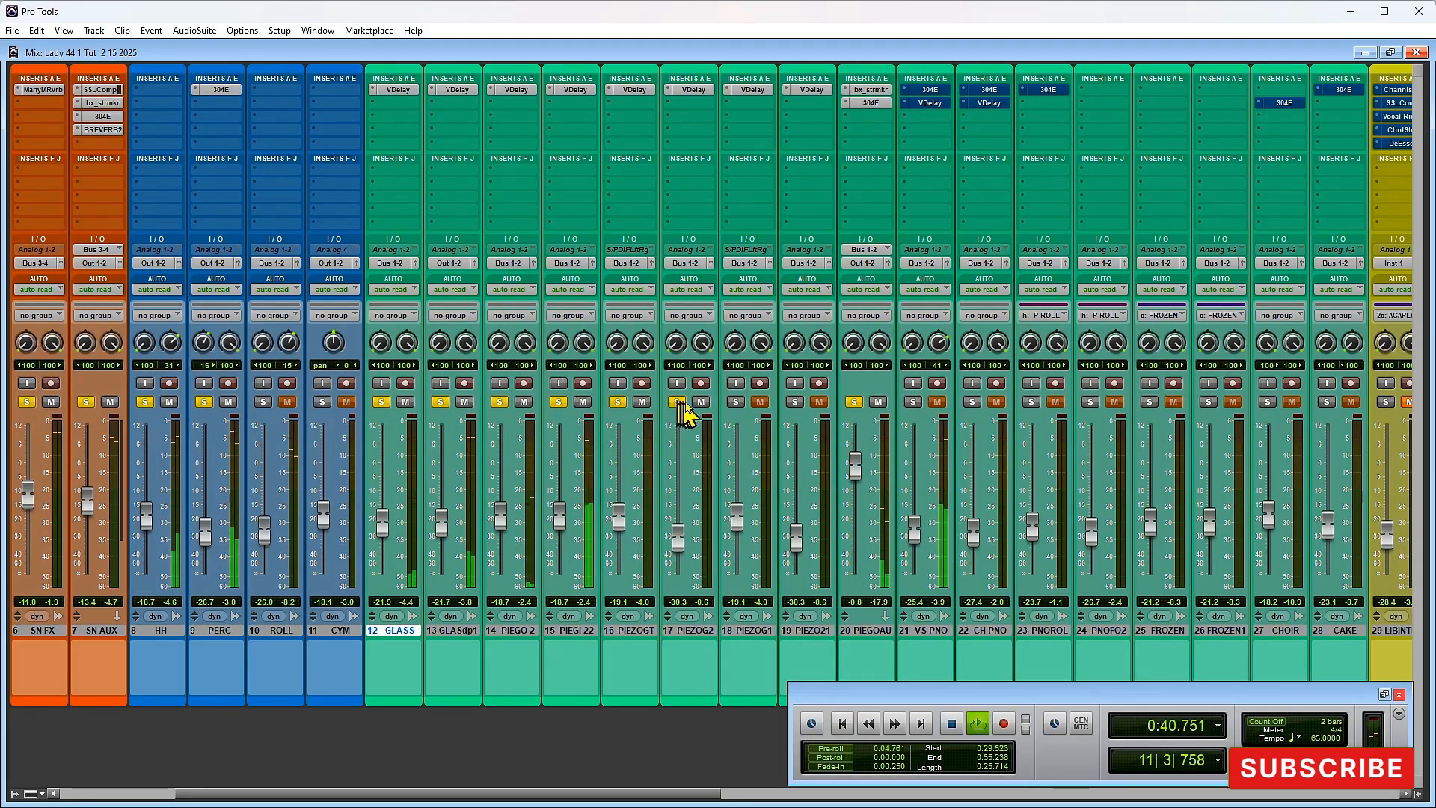
left_click(733, 405)
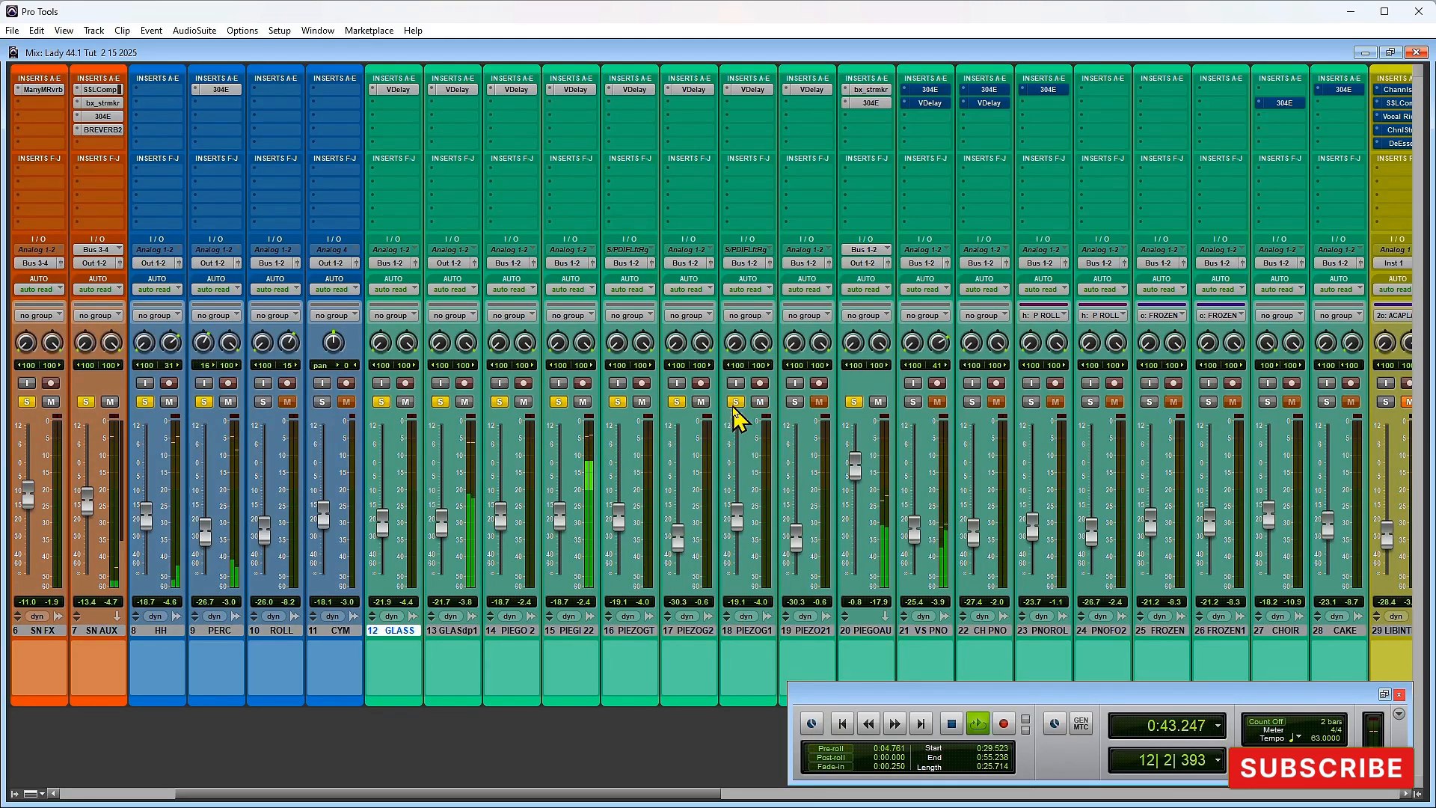
left_click(795, 404)
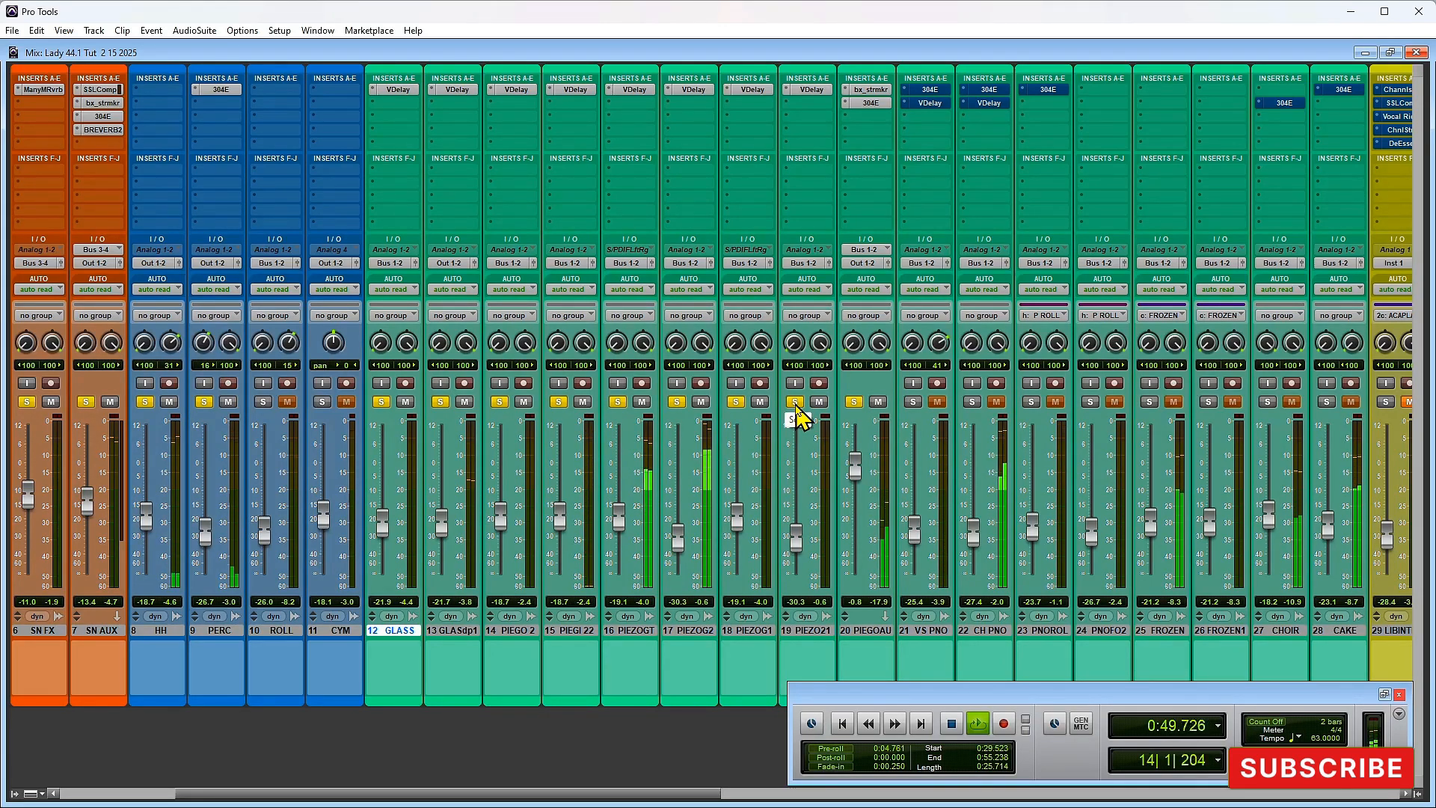
key("space")
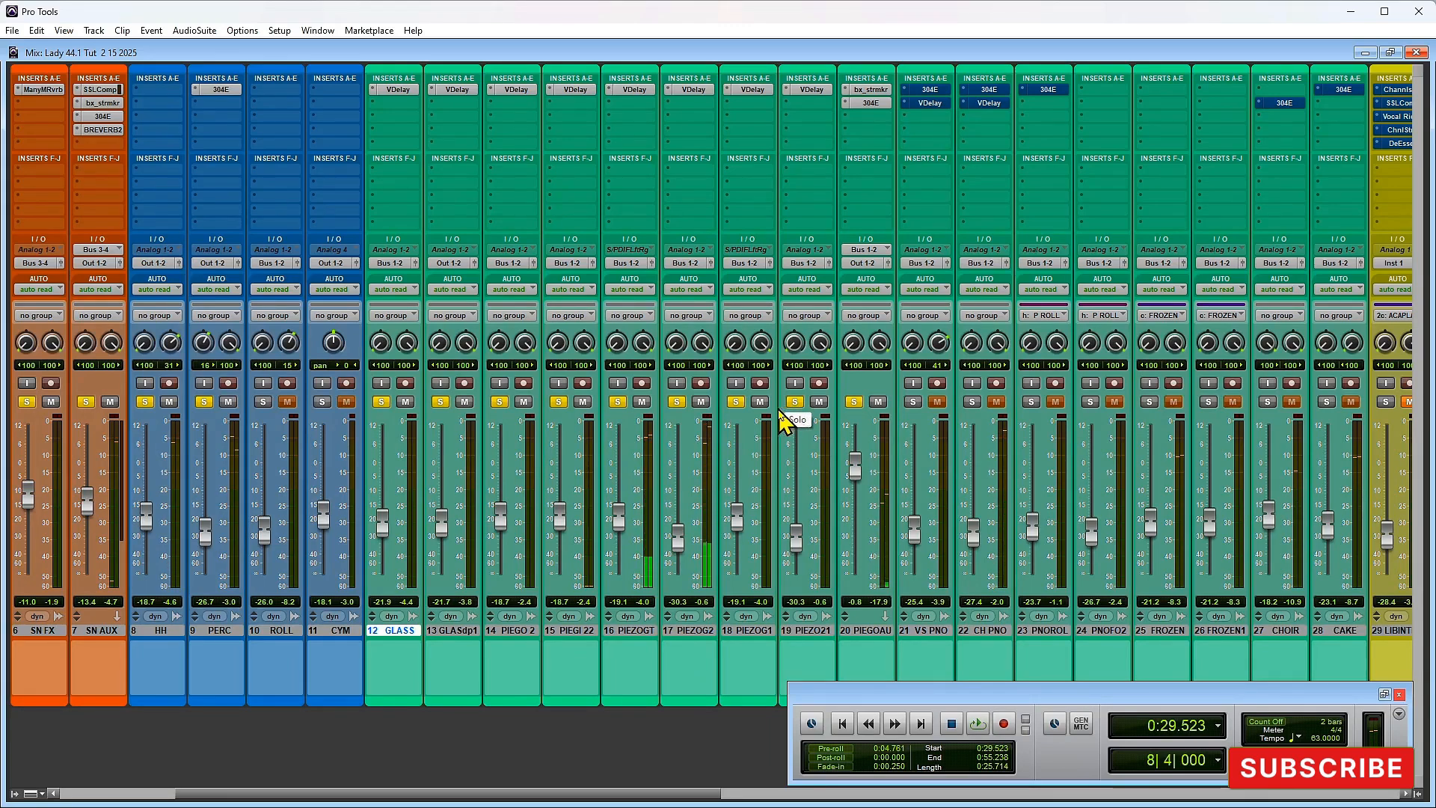
Step: Select the VS PNO-12 clip at bar 9 on the VS PNO track and return to the mixer
key("ctrl+equal")
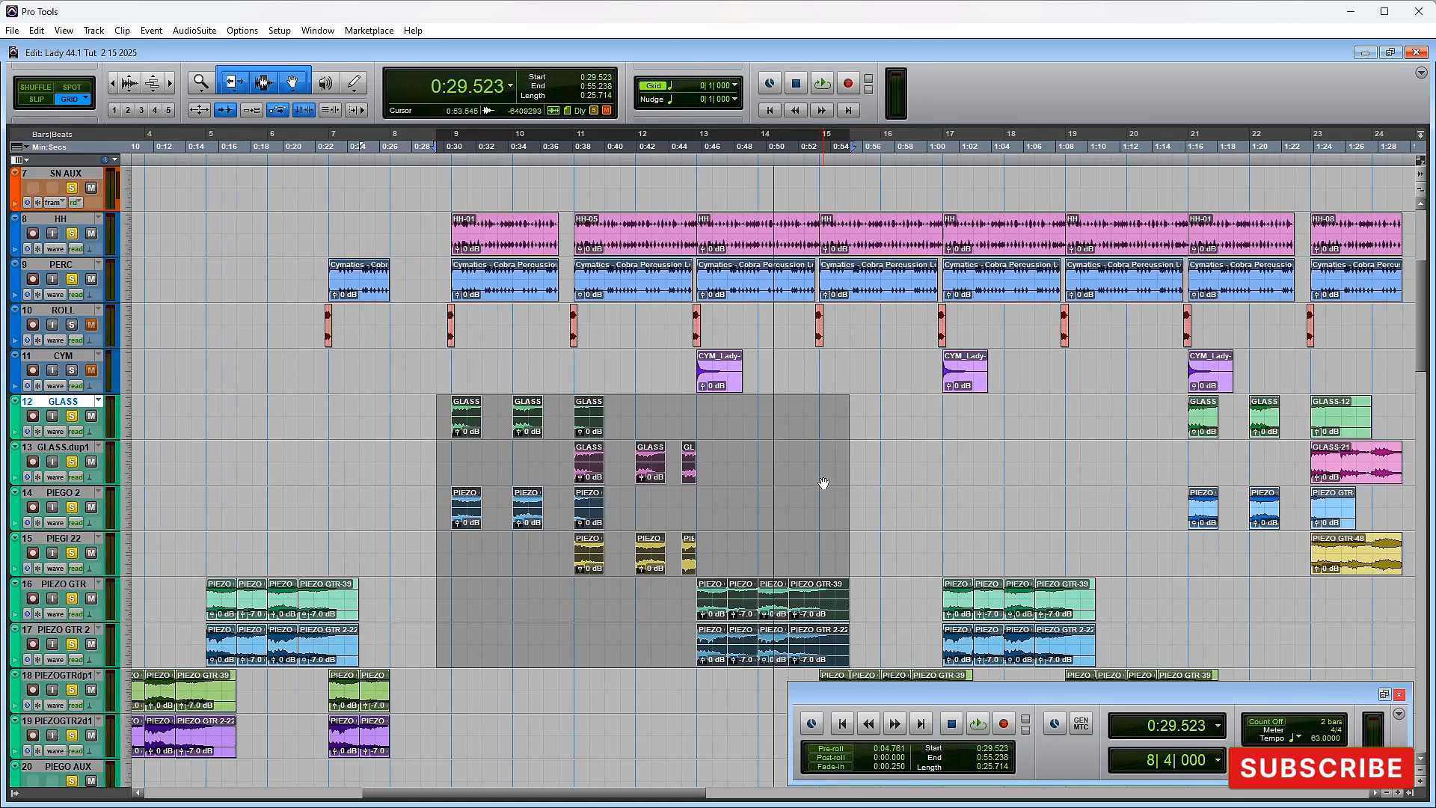
scroll(823, 483, "down", 6)
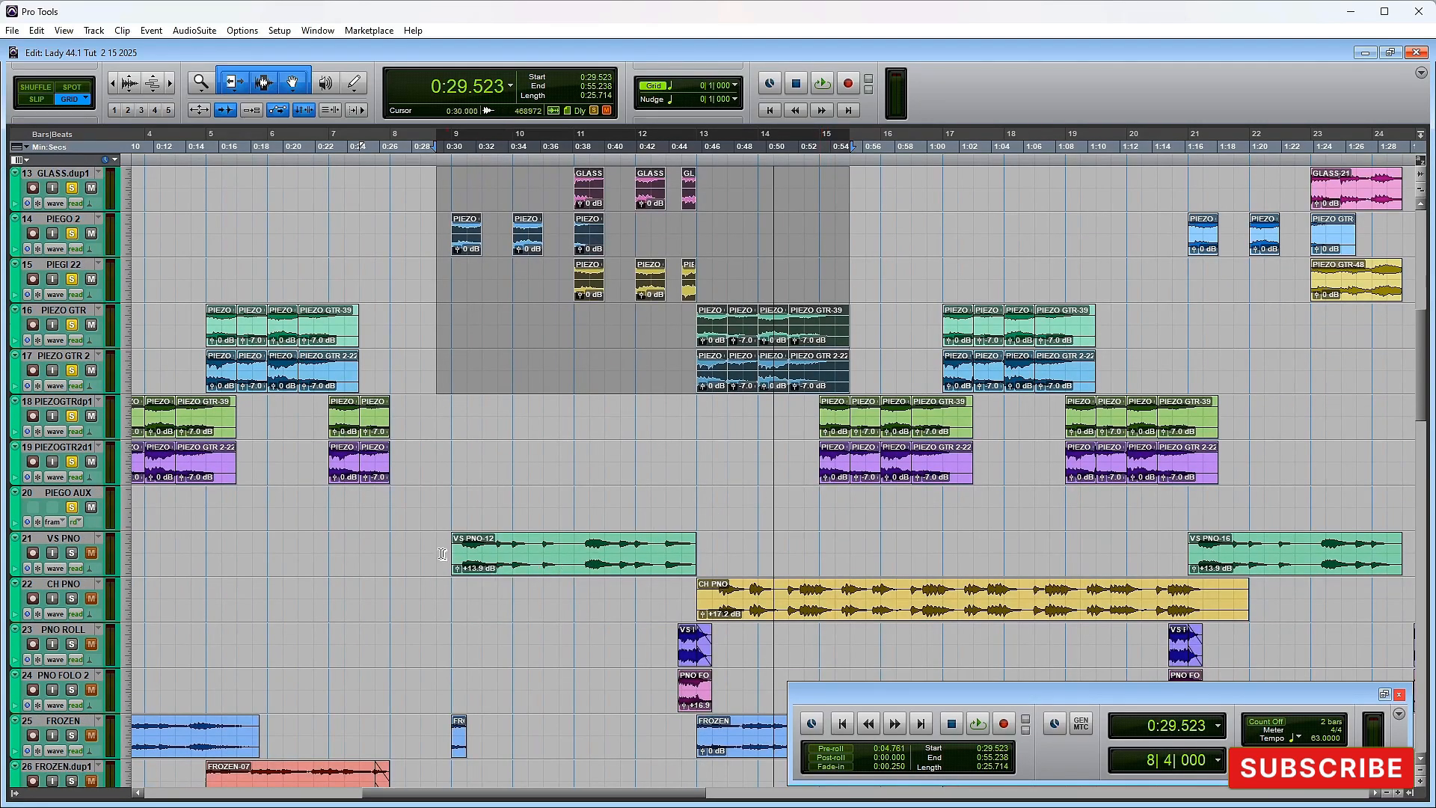
scroll(690, 489, "down", 4)
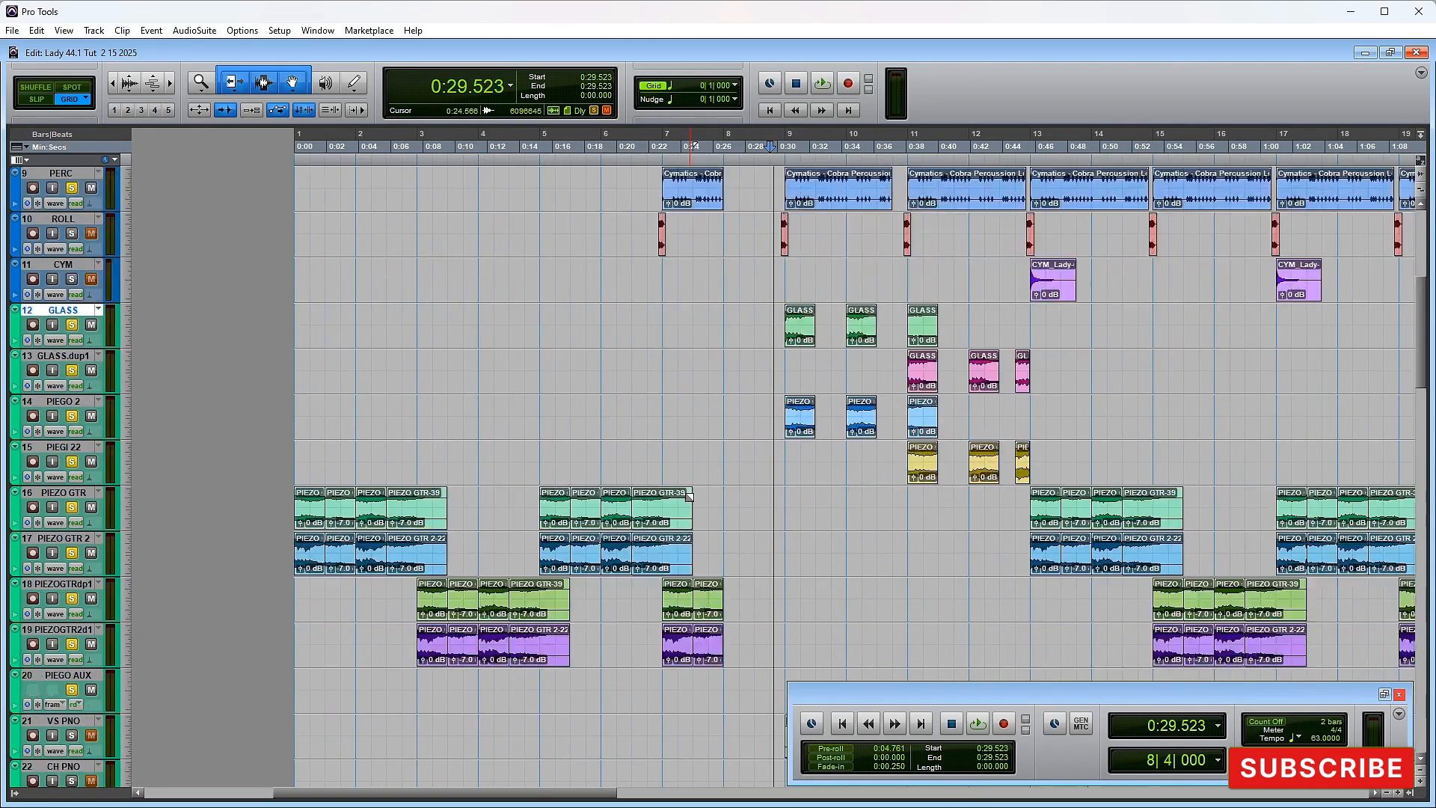
scroll(706, 491, "down", 2)
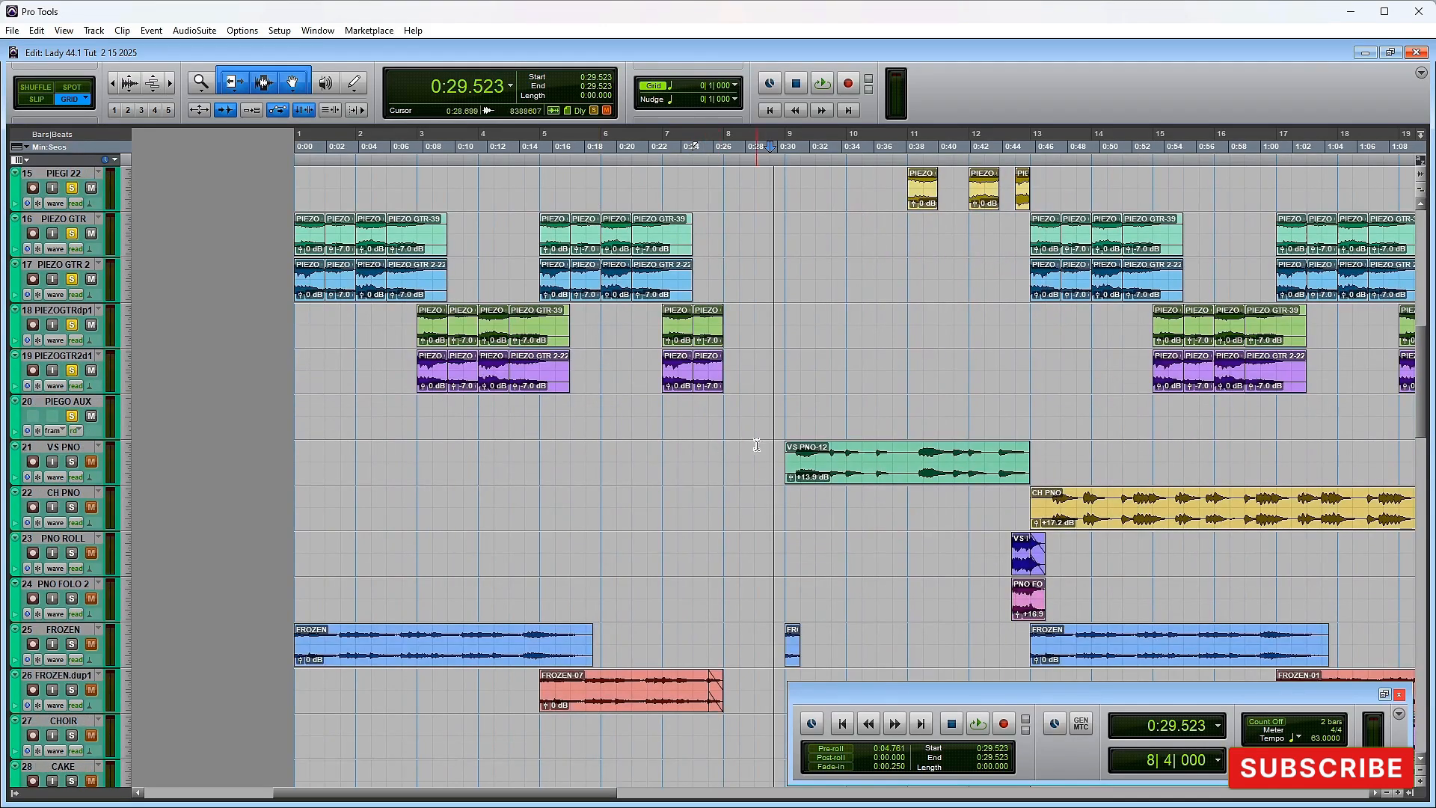
left_click(916, 484)
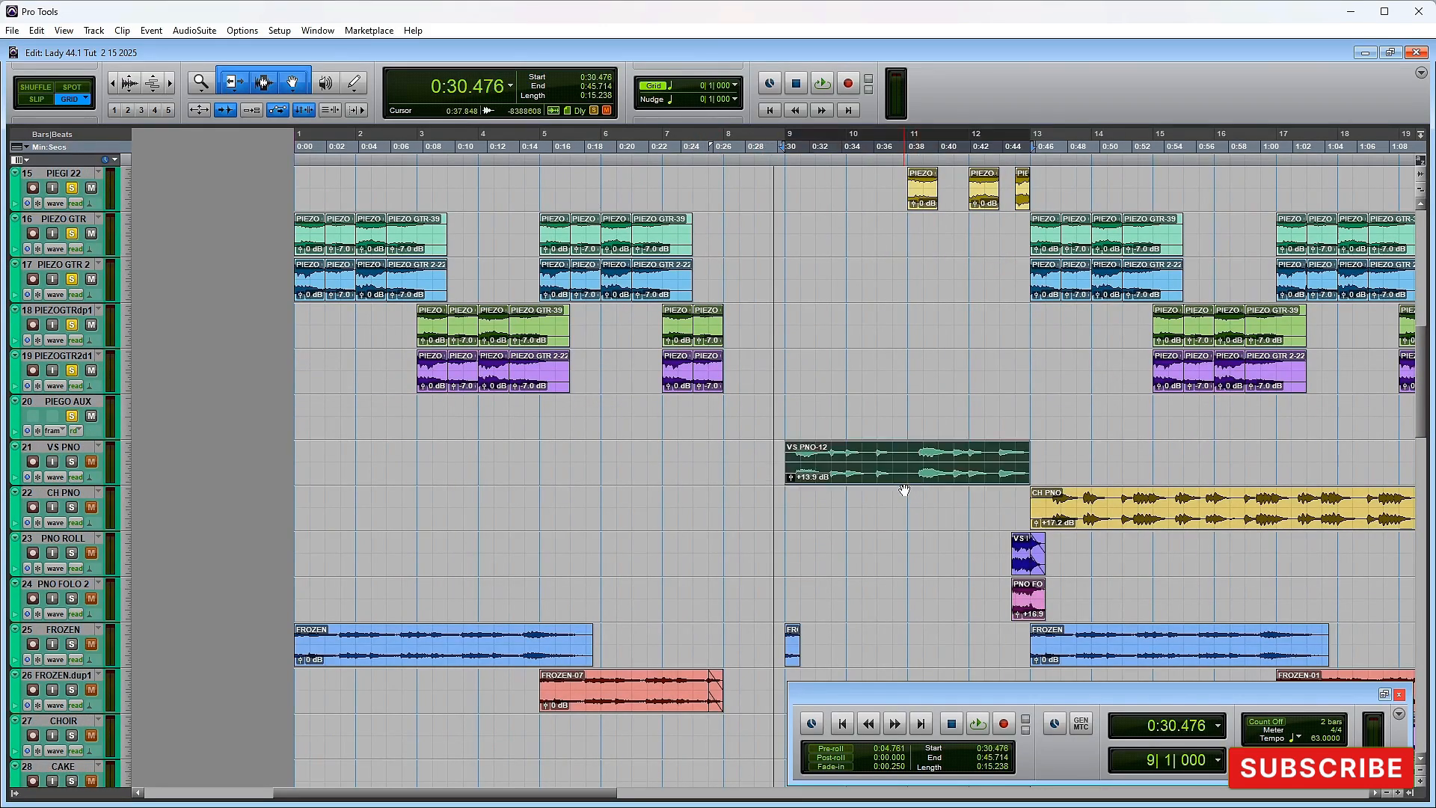
key("ctrl+equal")
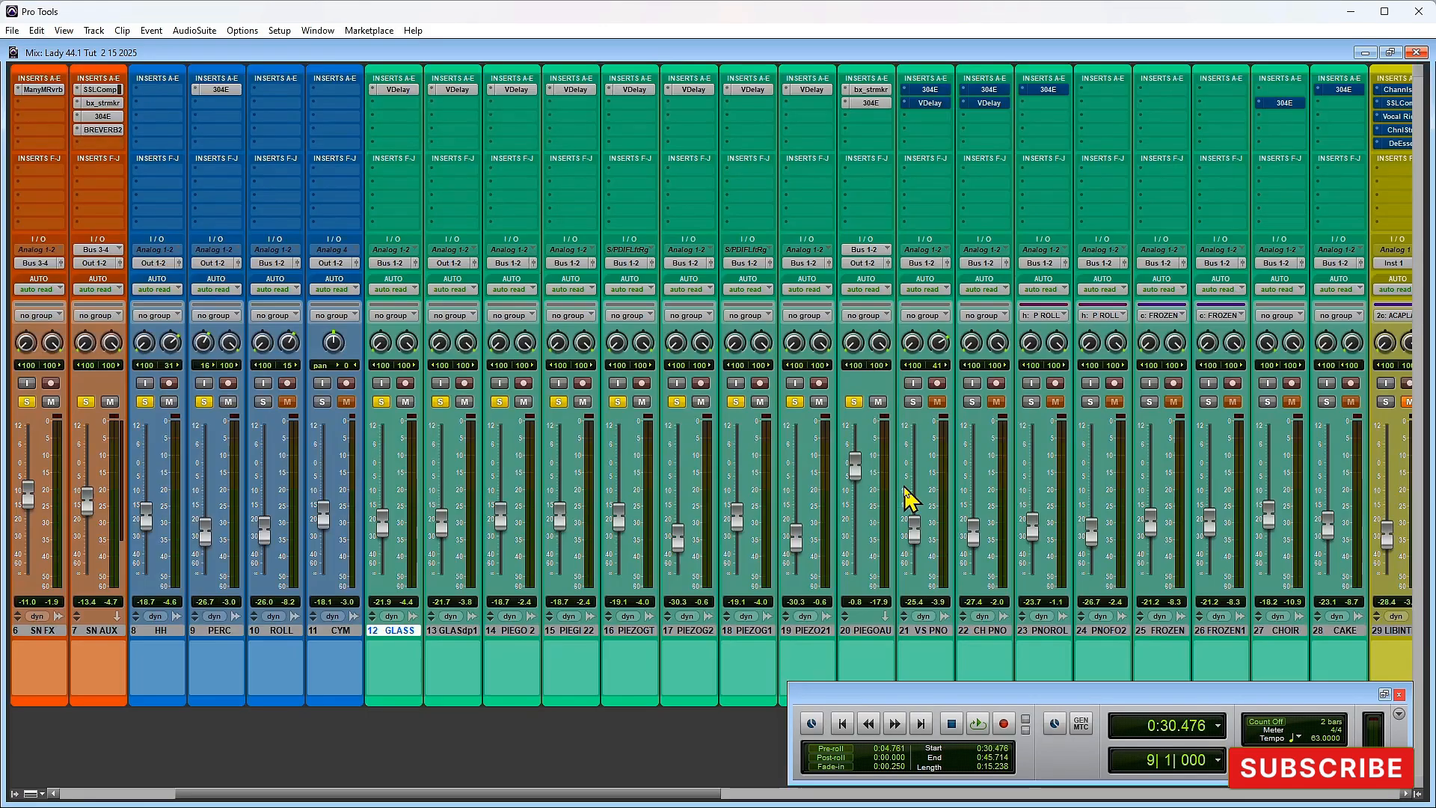
key("ctrl+equal")
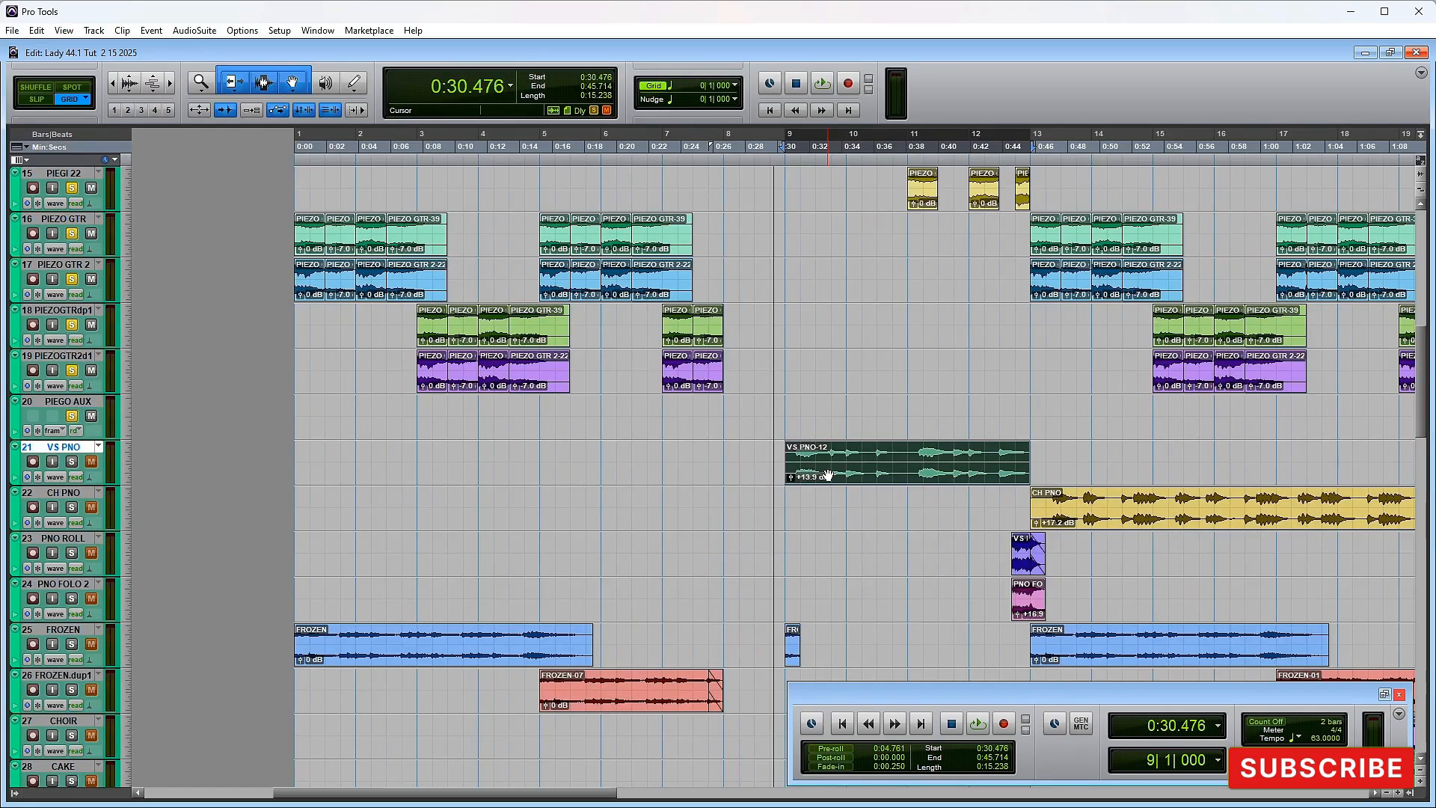
key("ctrl+equal")
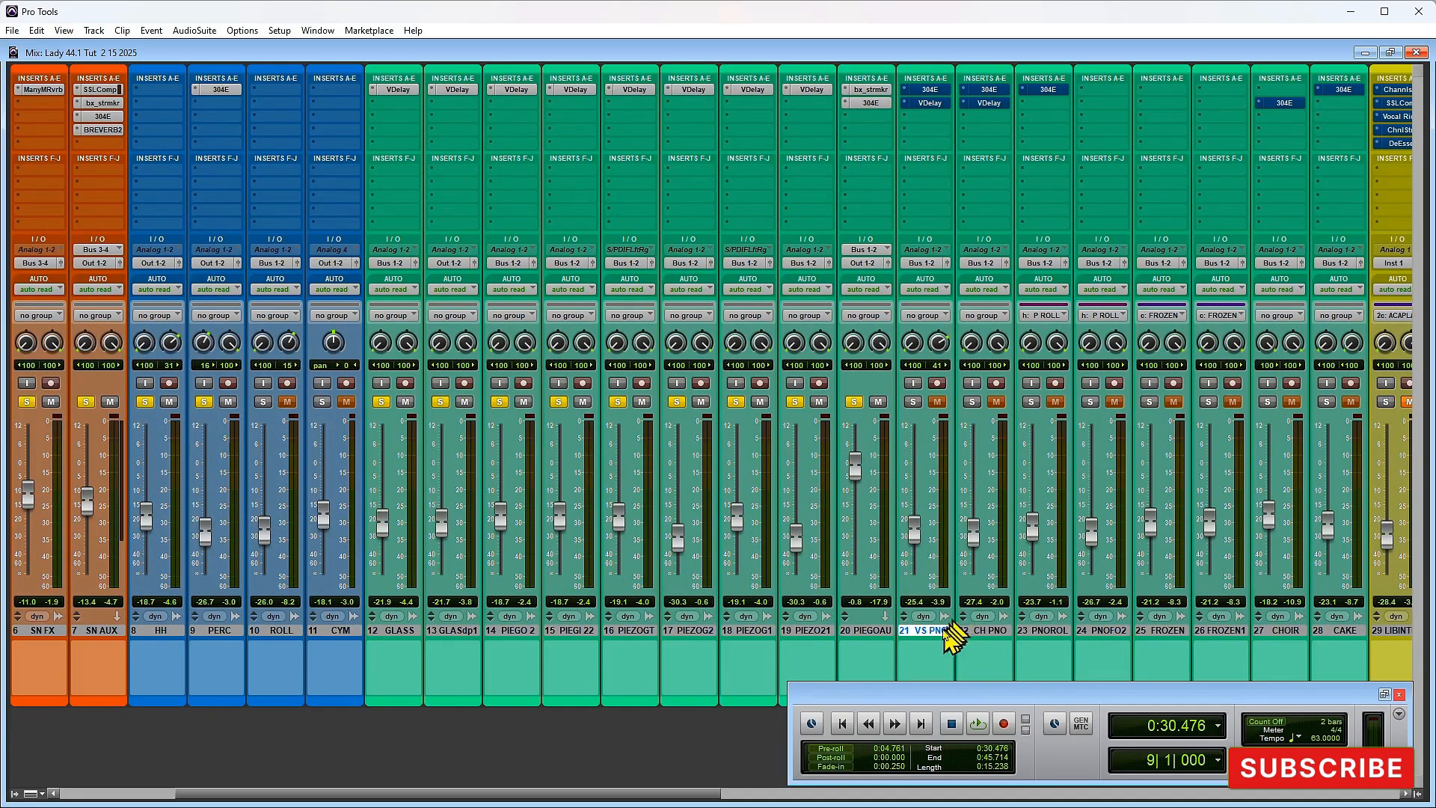
Step: Play the selected range, add the VS PNO track to the solo, and play the range again before stopping
key("space")
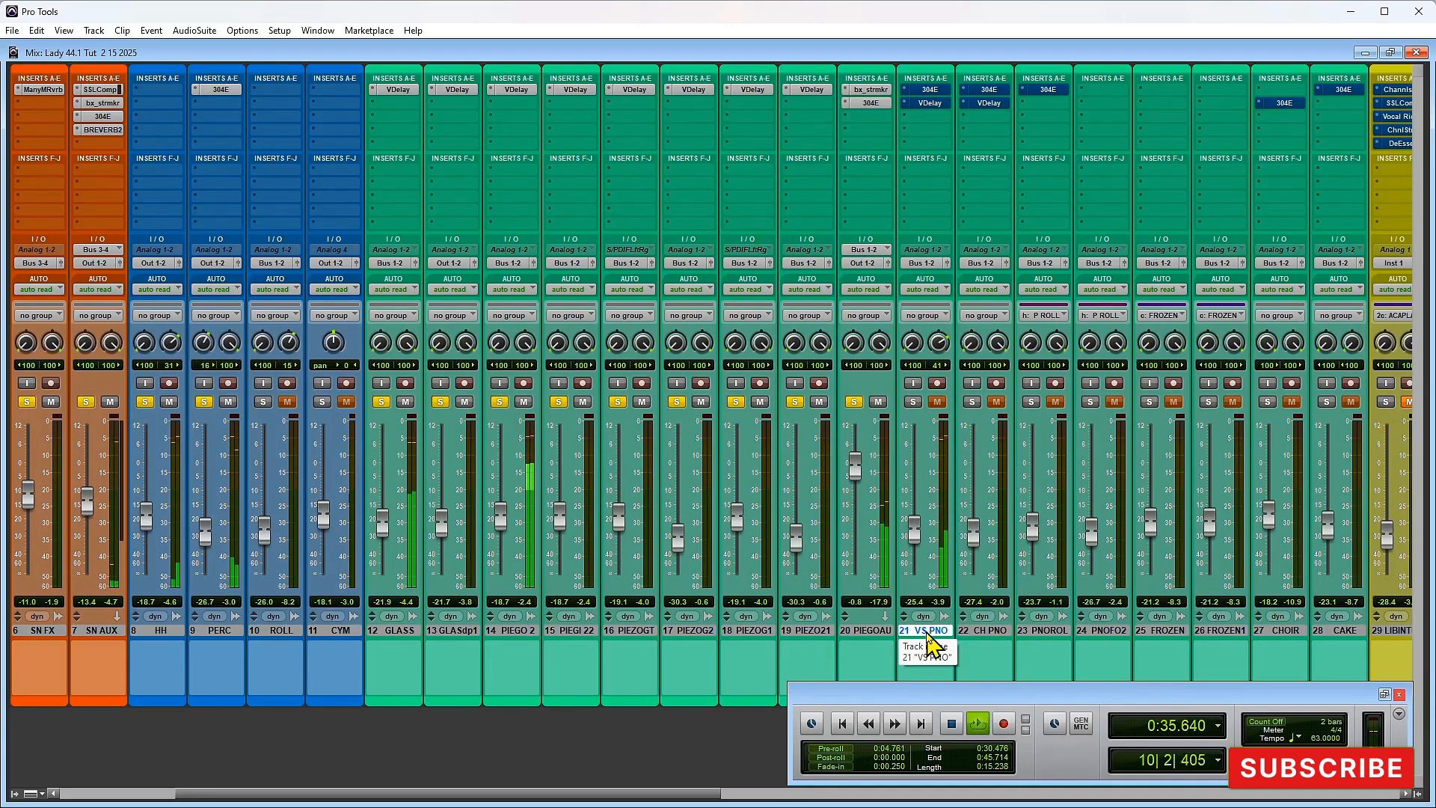
key("space")
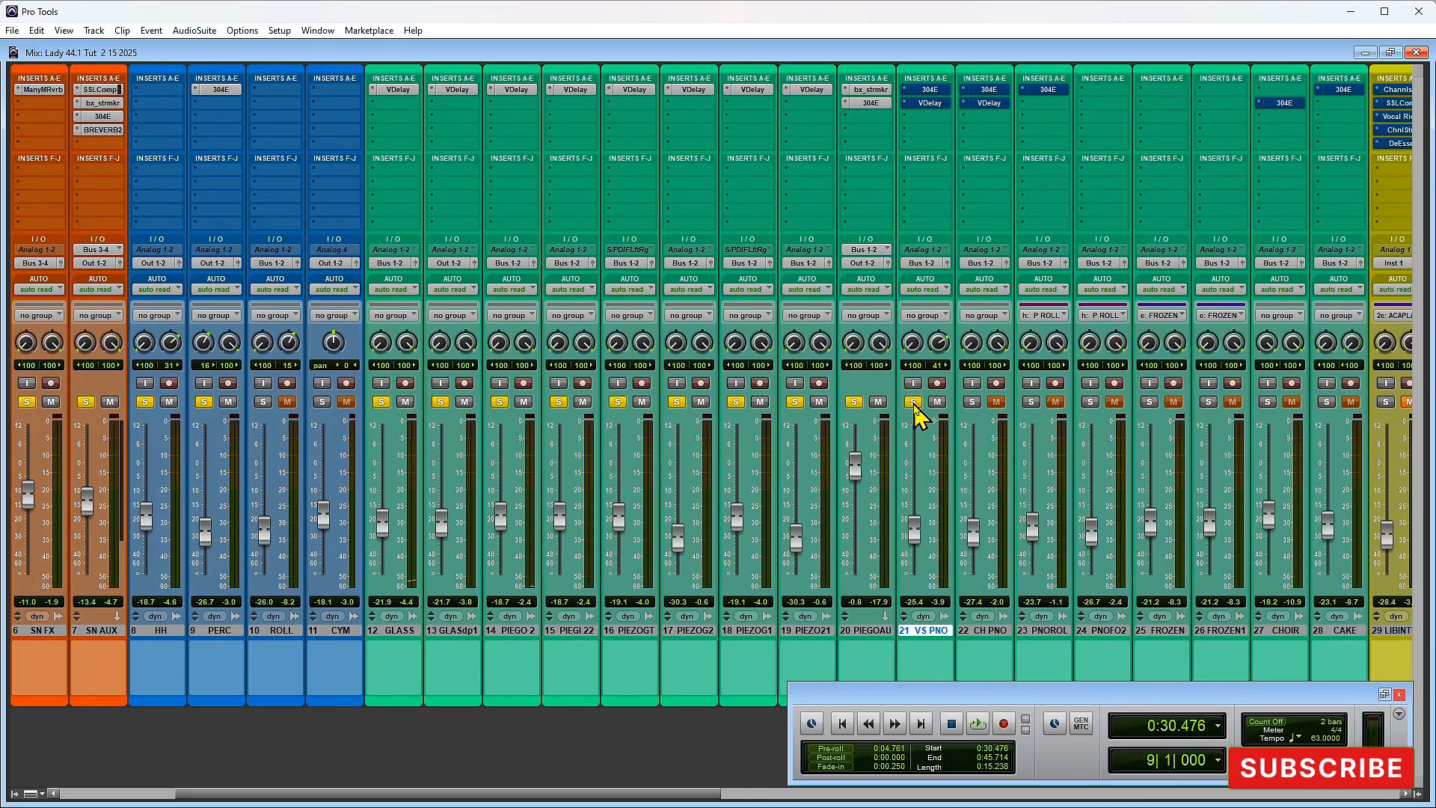
key("space")
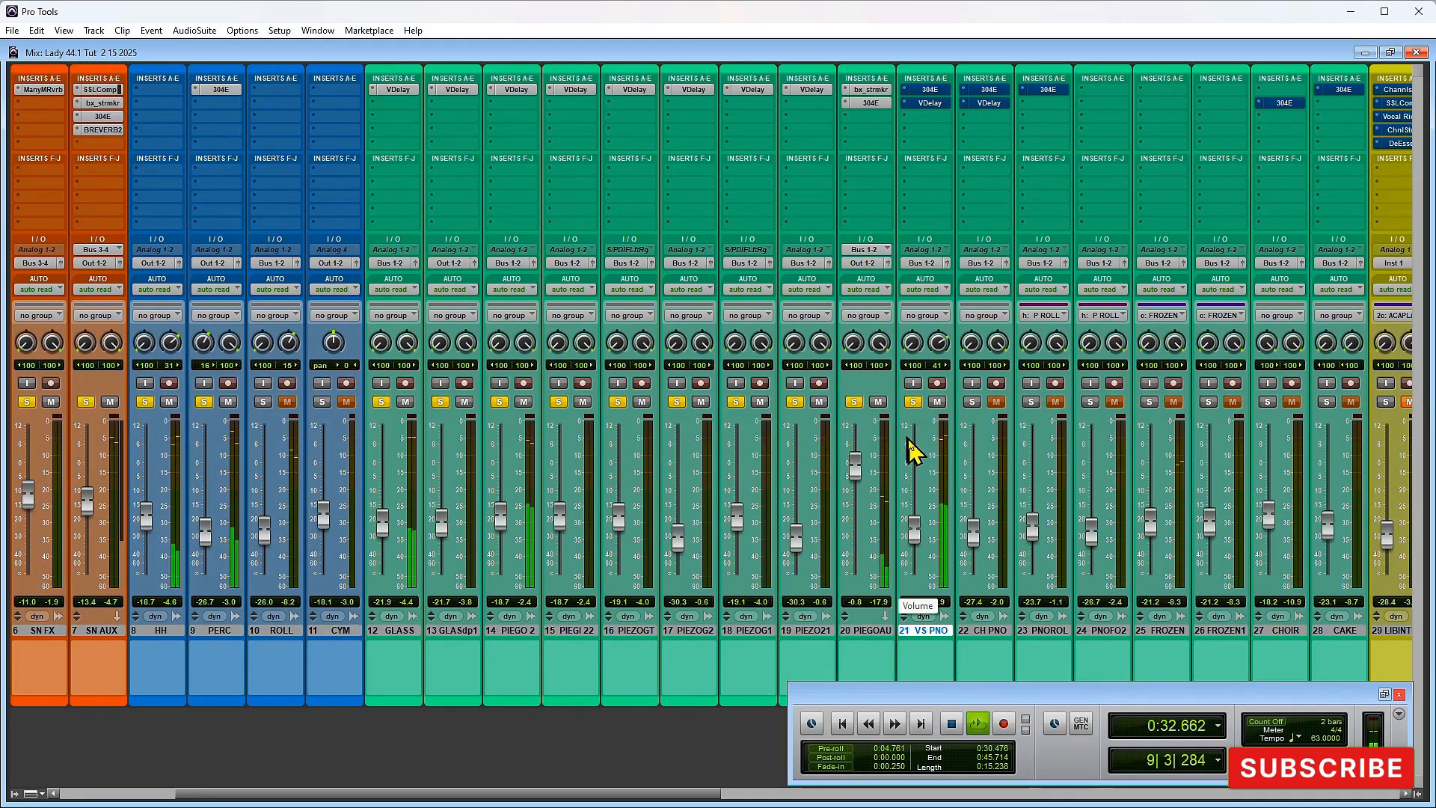
key("space")
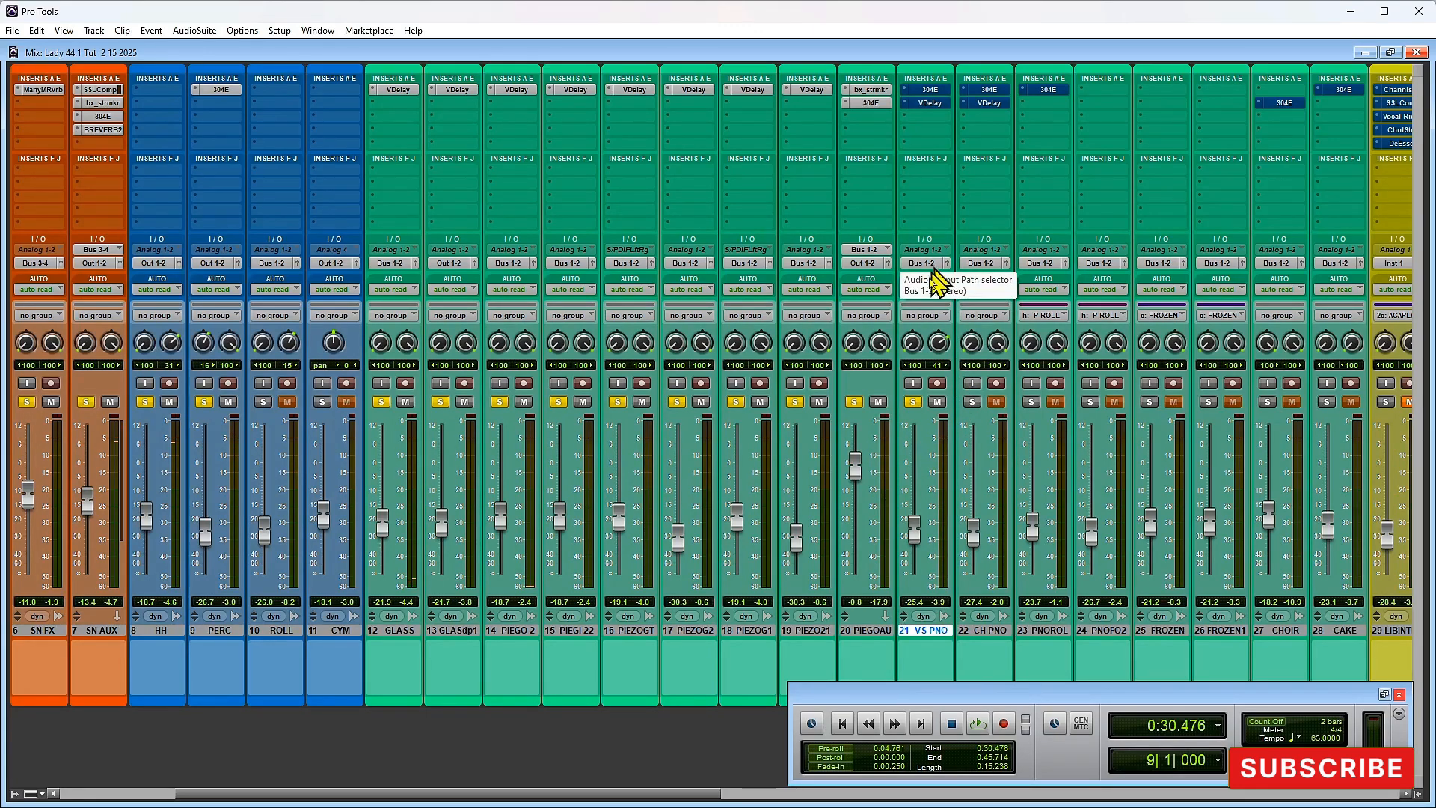
Step: Enlarge the VS PNO track's height and waveform in the timeline and play the selected VS PNO-12 clip
key("ctrl+equal")
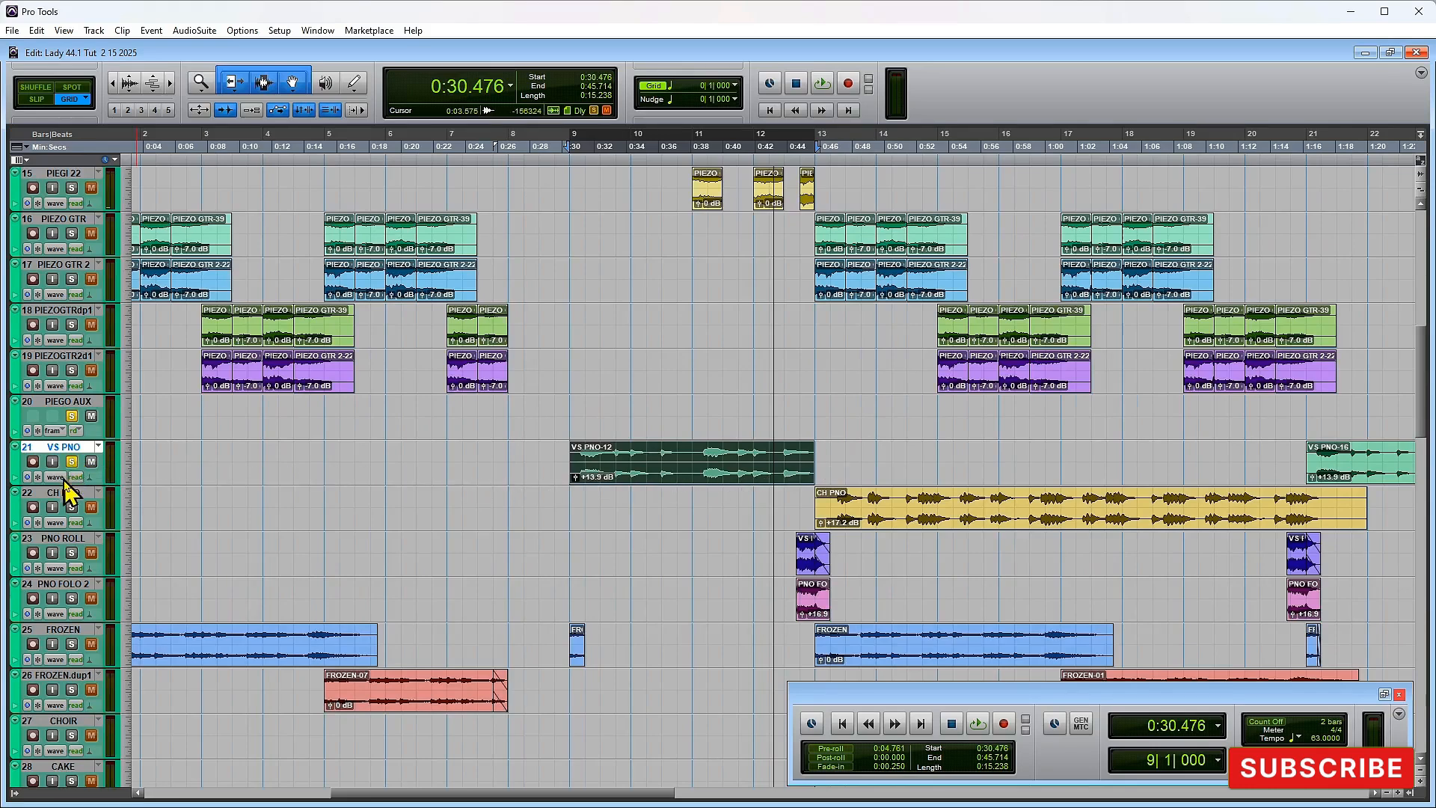
left_click_drag(75, 490, 96, 609)
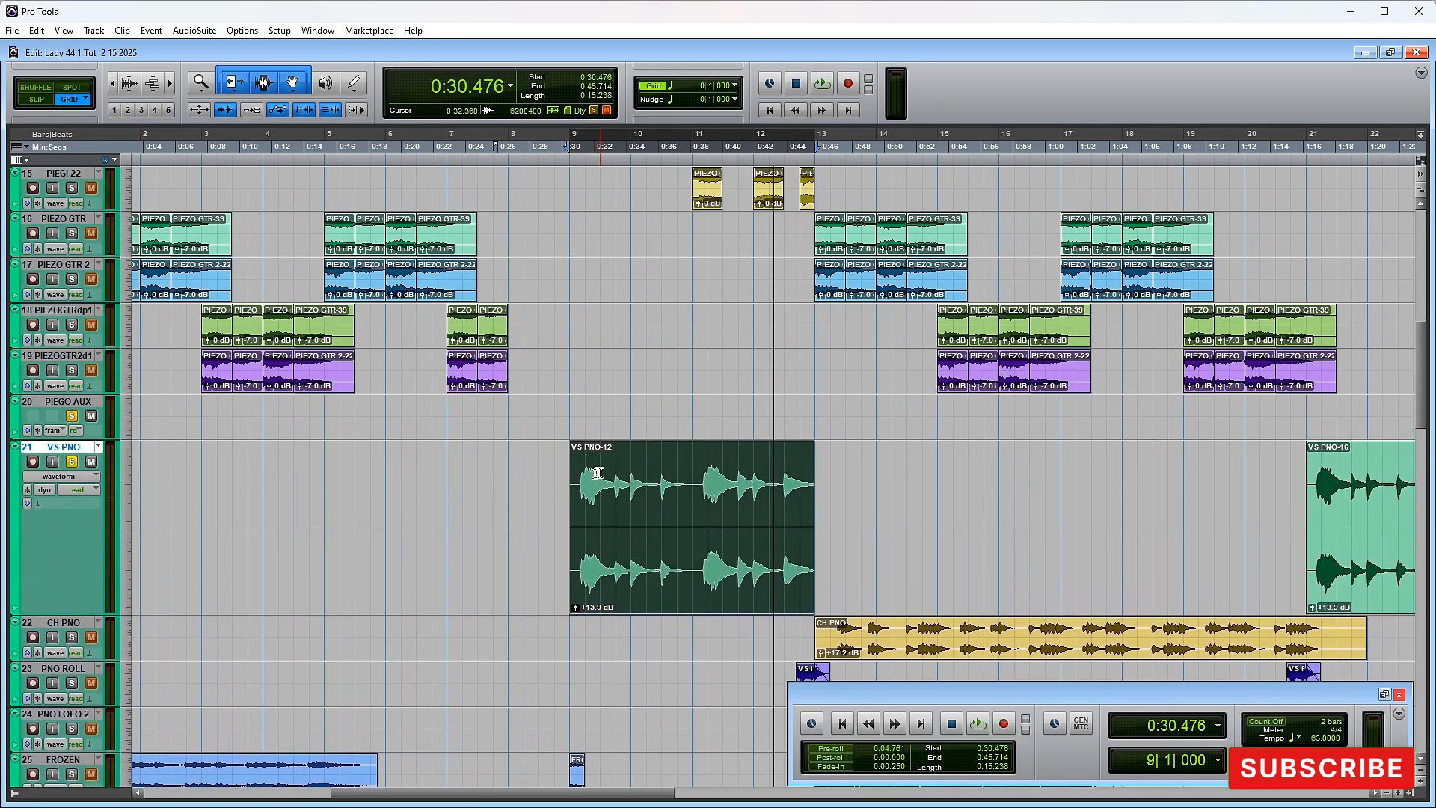
key("ctrl+bracketright")
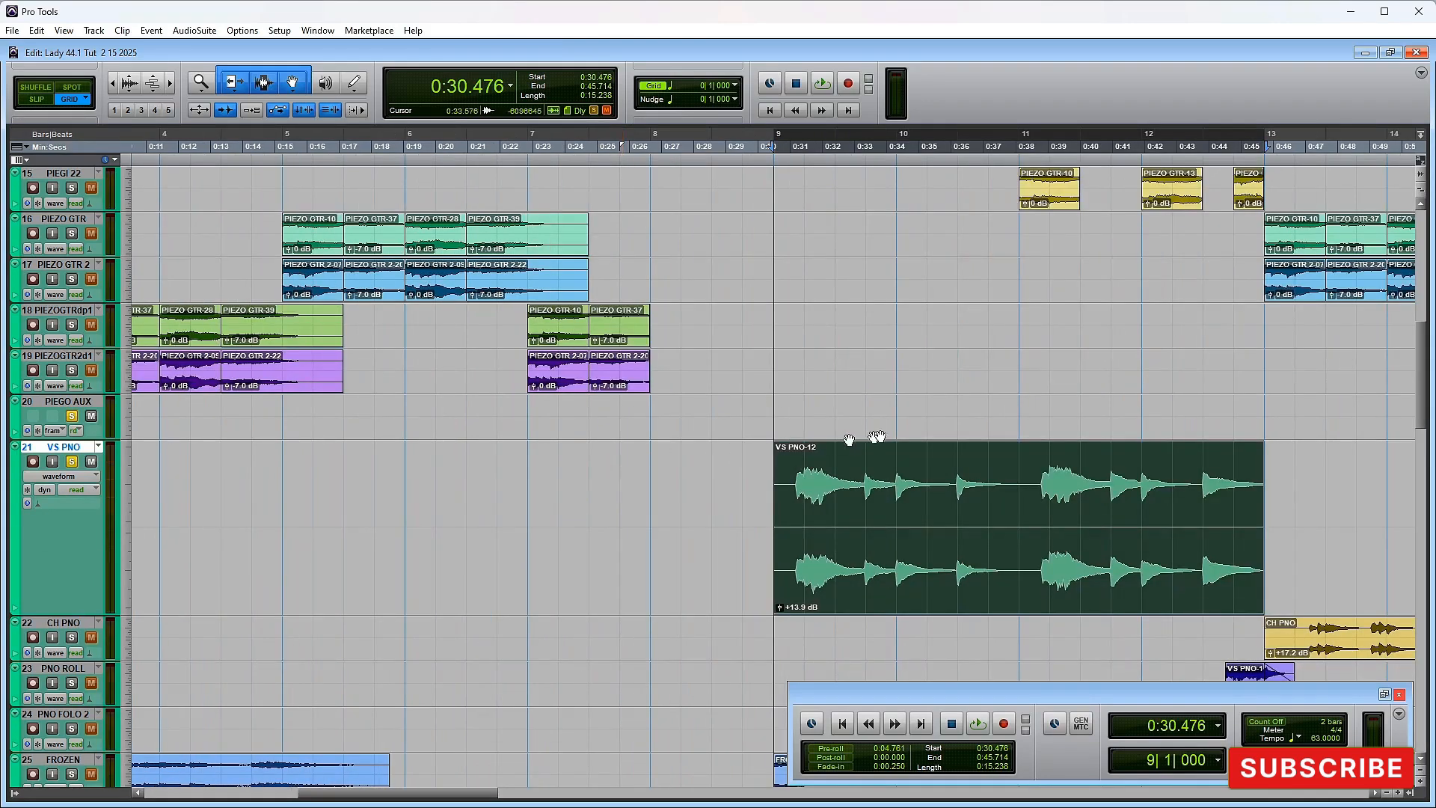
key("space")
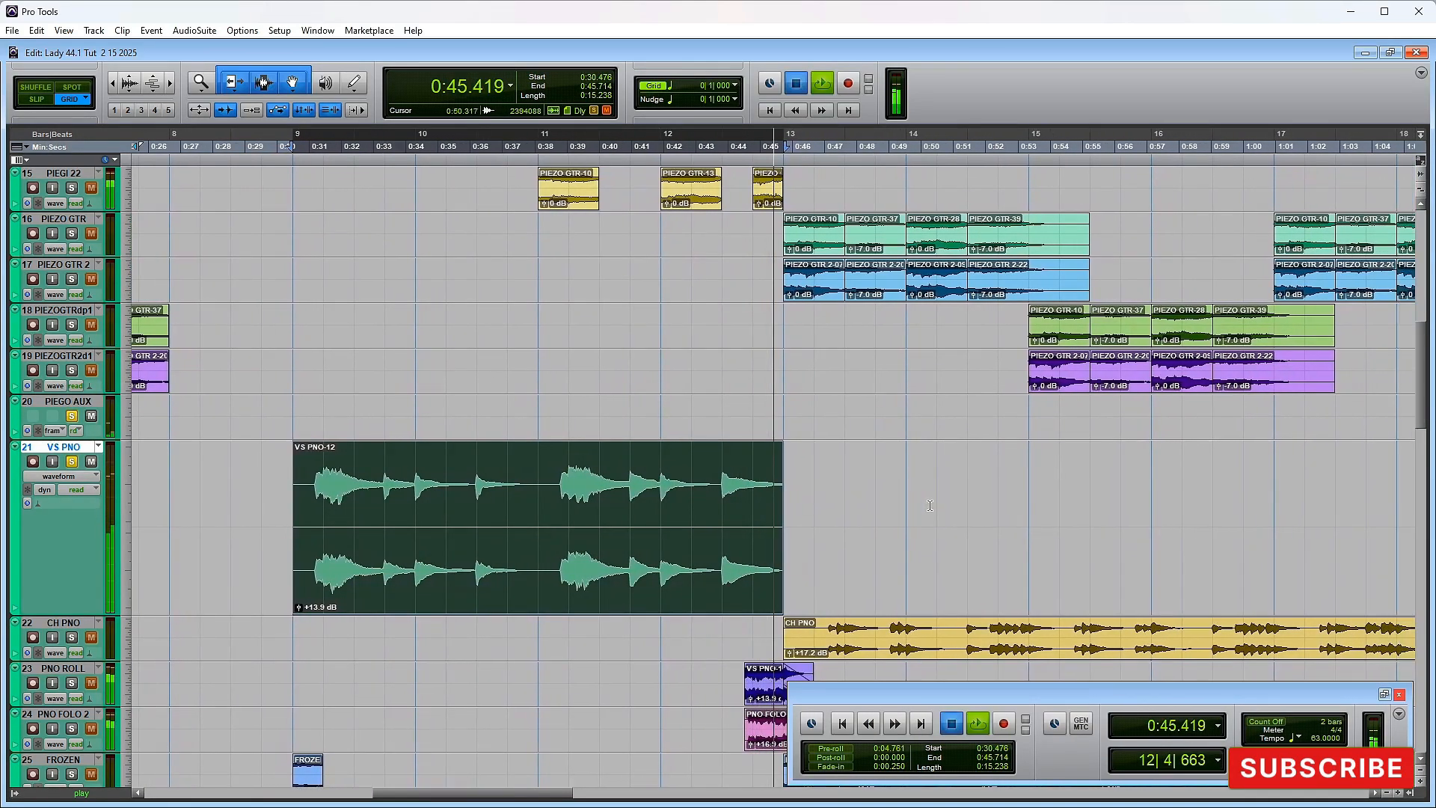
Step: Take the 304E equalizer and ValhallaDelay on VS PNO out of bypass and play the selected range with them active
key("ctrl+equal")
left_click(928, 91)
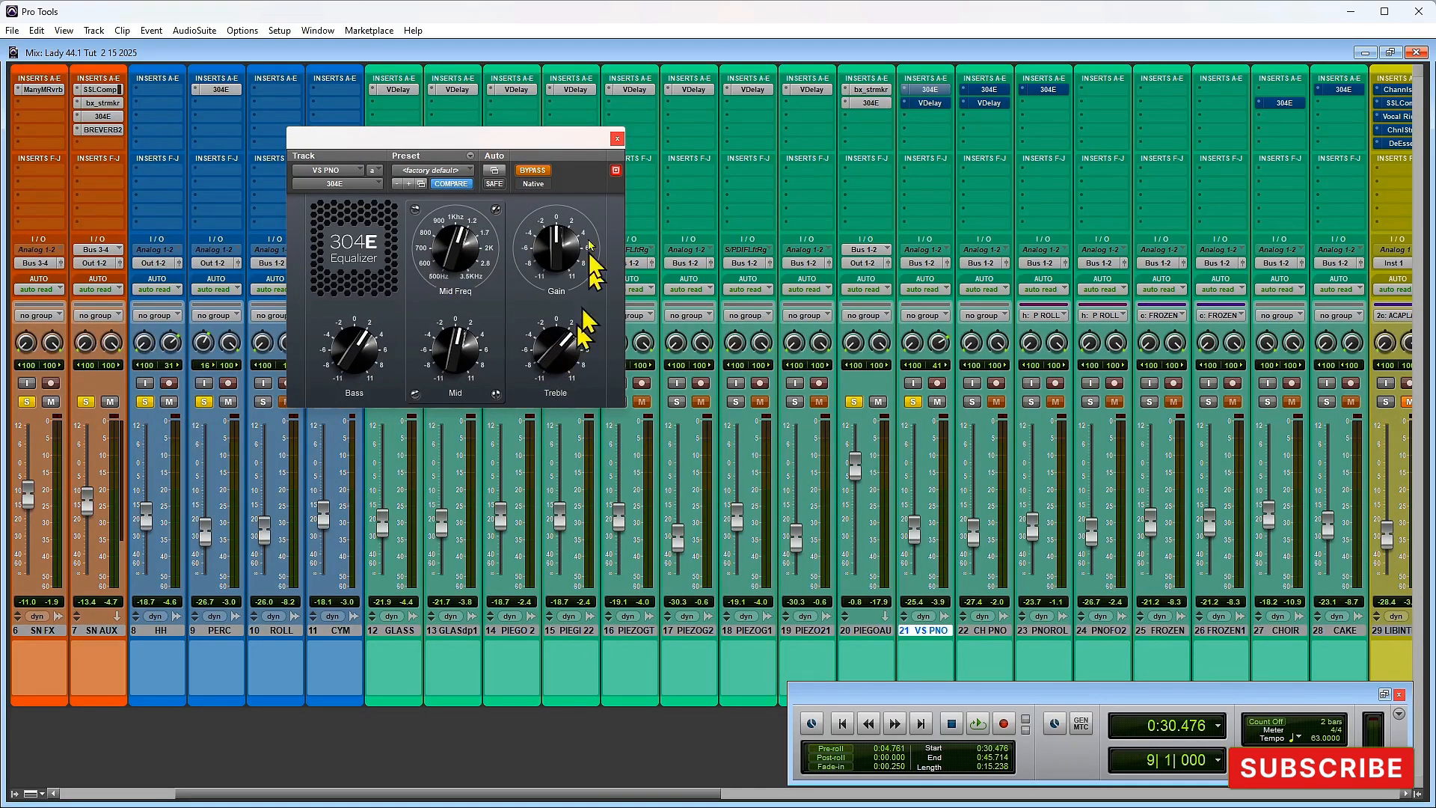
left_click(545, 174)
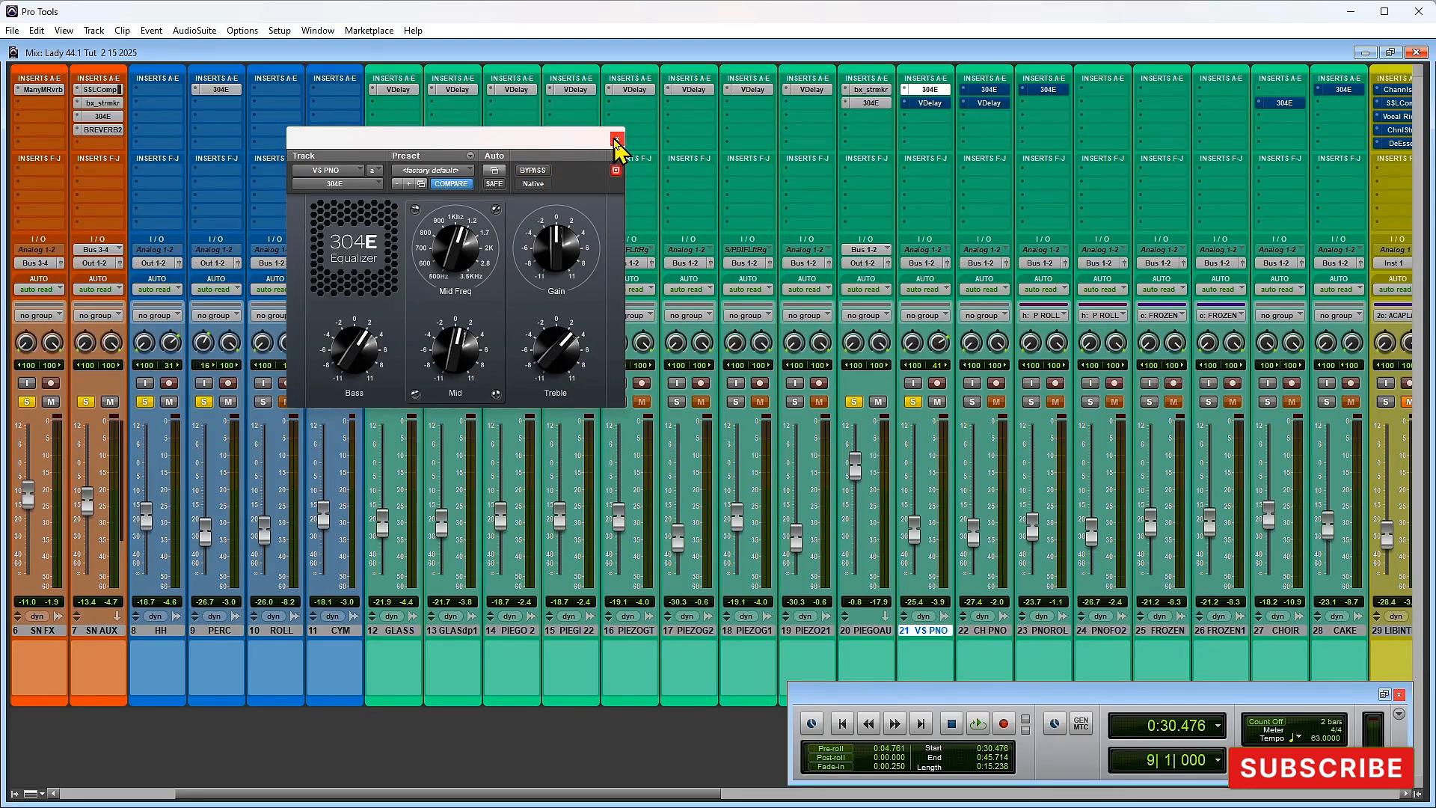
left_click(617, 139)
left_click(930, 103)
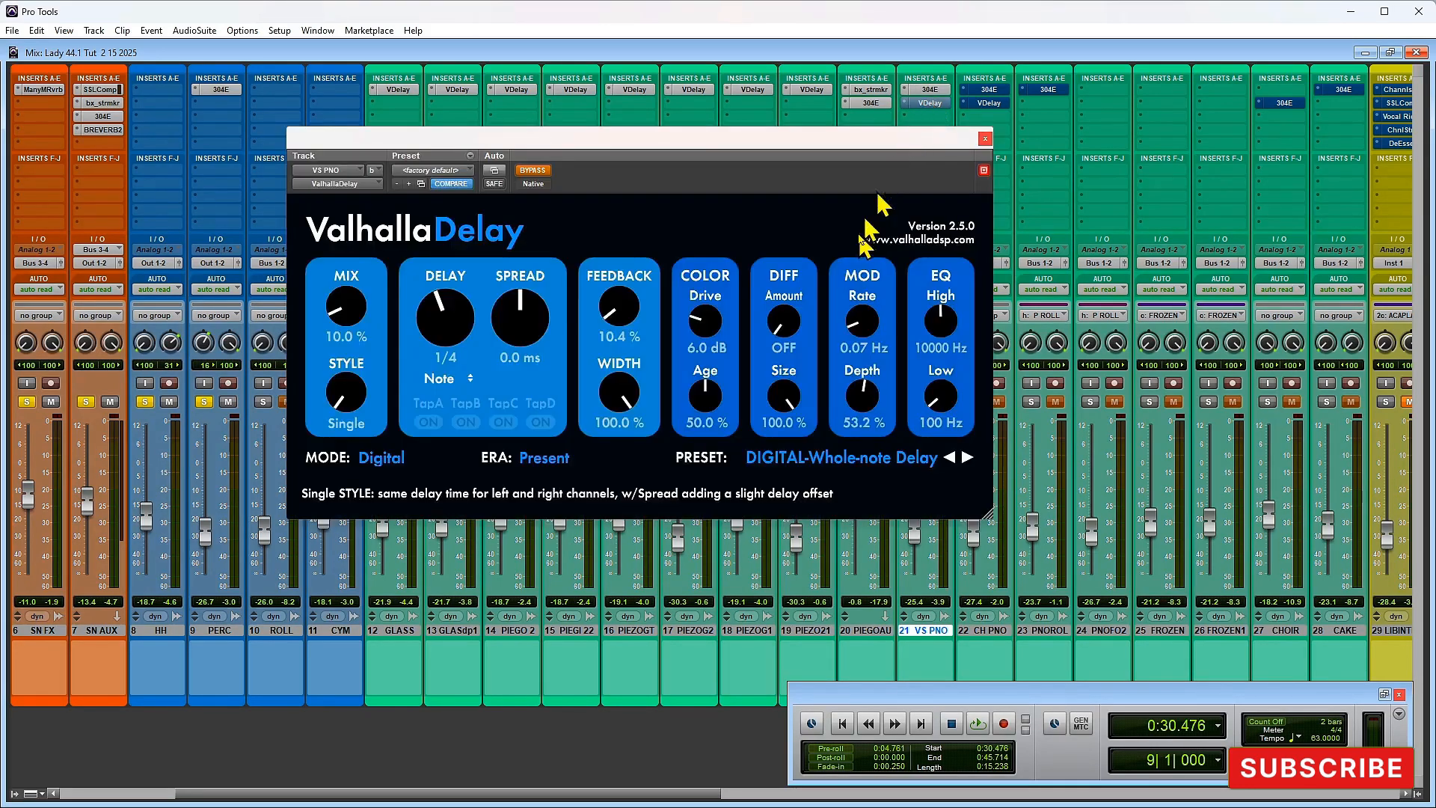
left_click(533, 172)
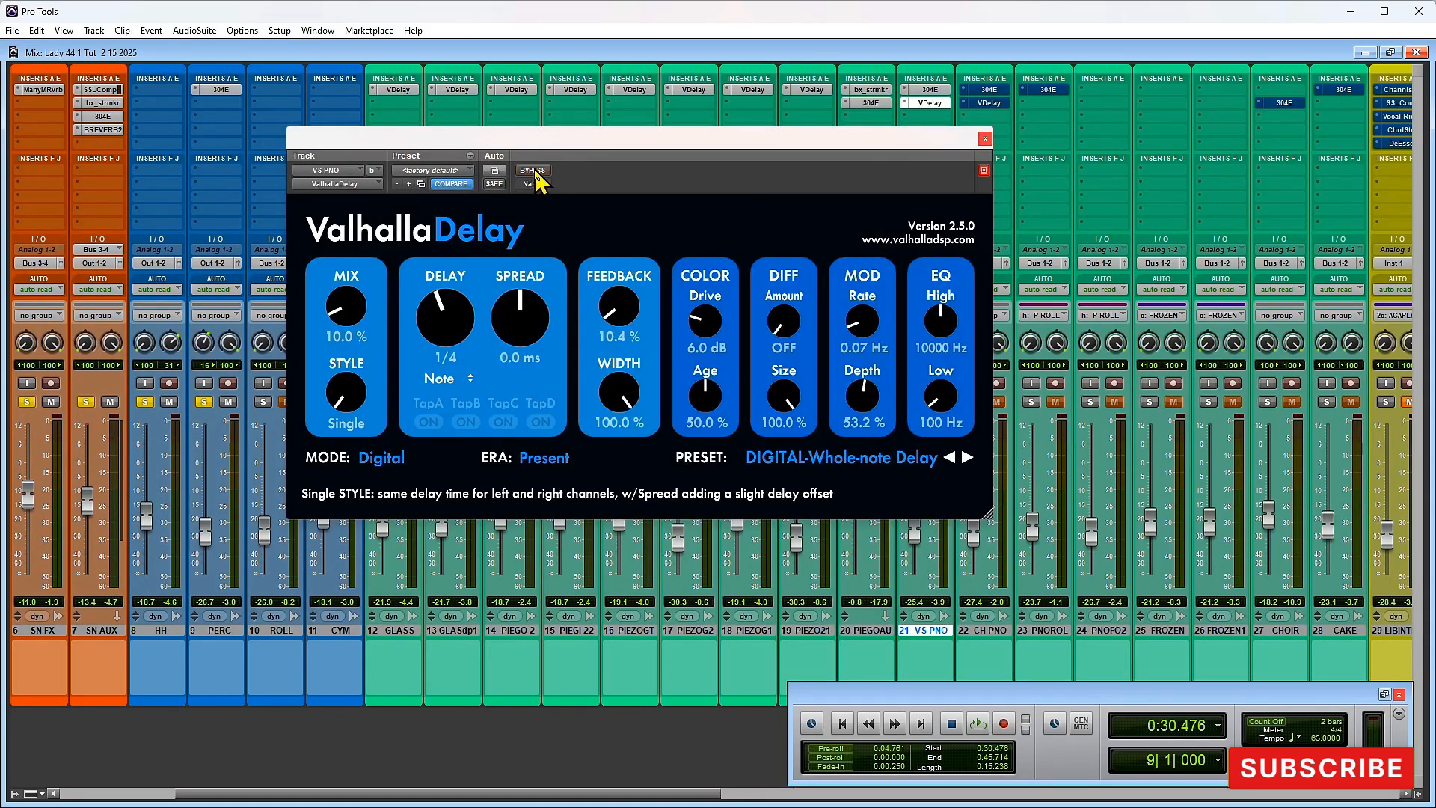
left_click(984, 140)
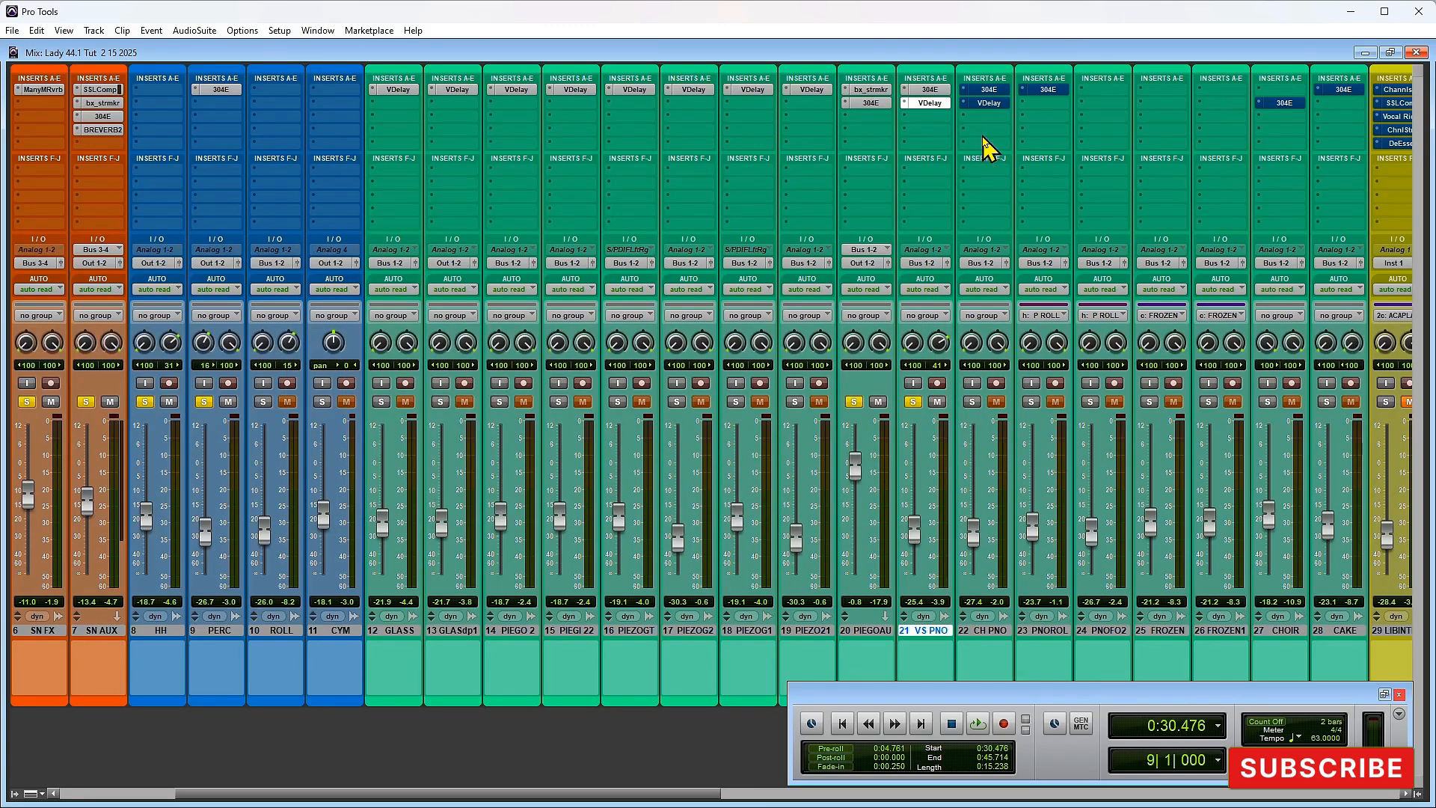
key("space")
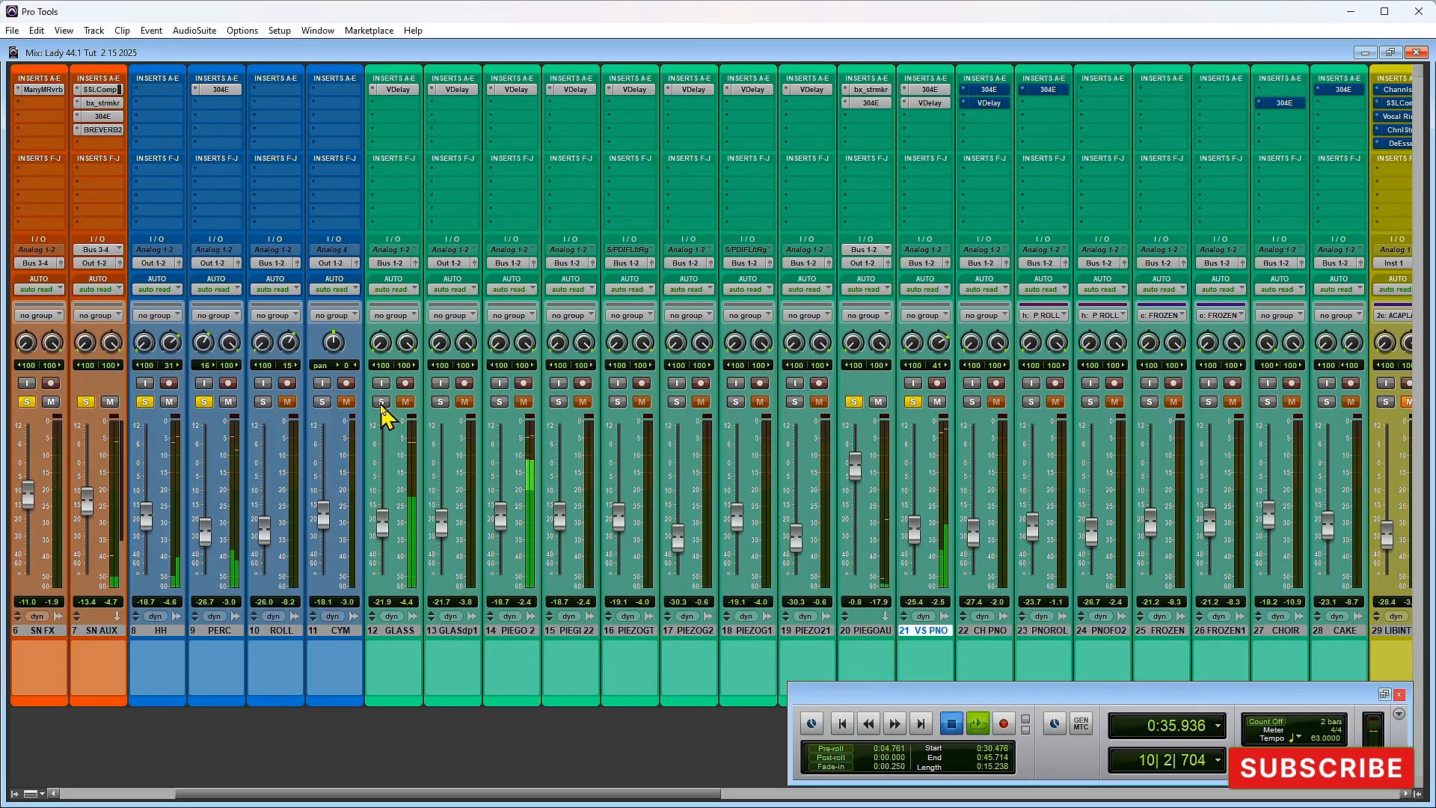
key("space")
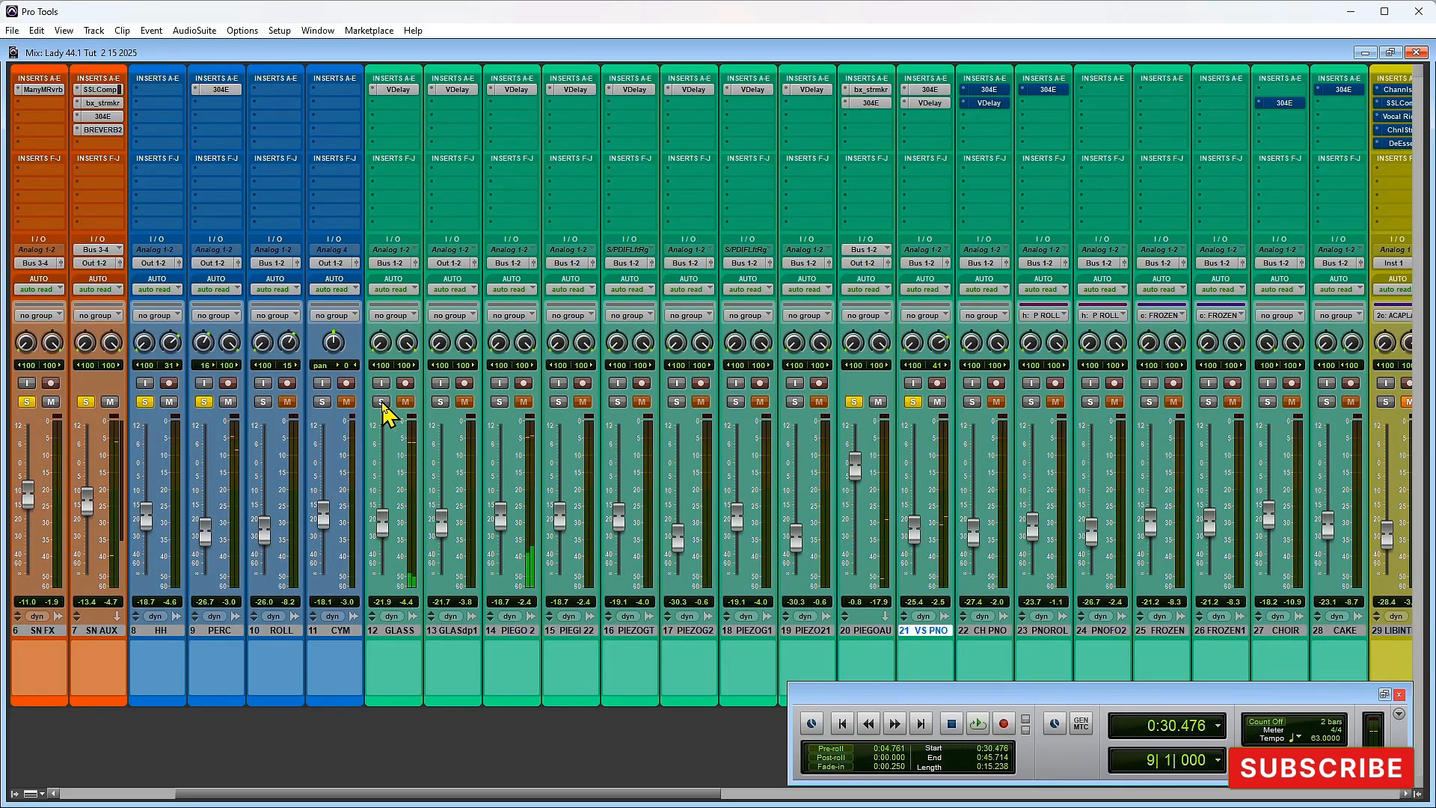
Step: Add the glass and guitar tracks, 12 to 19, back to the solo and play the selected range together with VS PNO
left_click(384, 401)
left_click(382, 401)
left_click(441, 401)
left_click(499, 401)
left_click(558, 402)
left_click(617, 402)
left_click(676, 402)
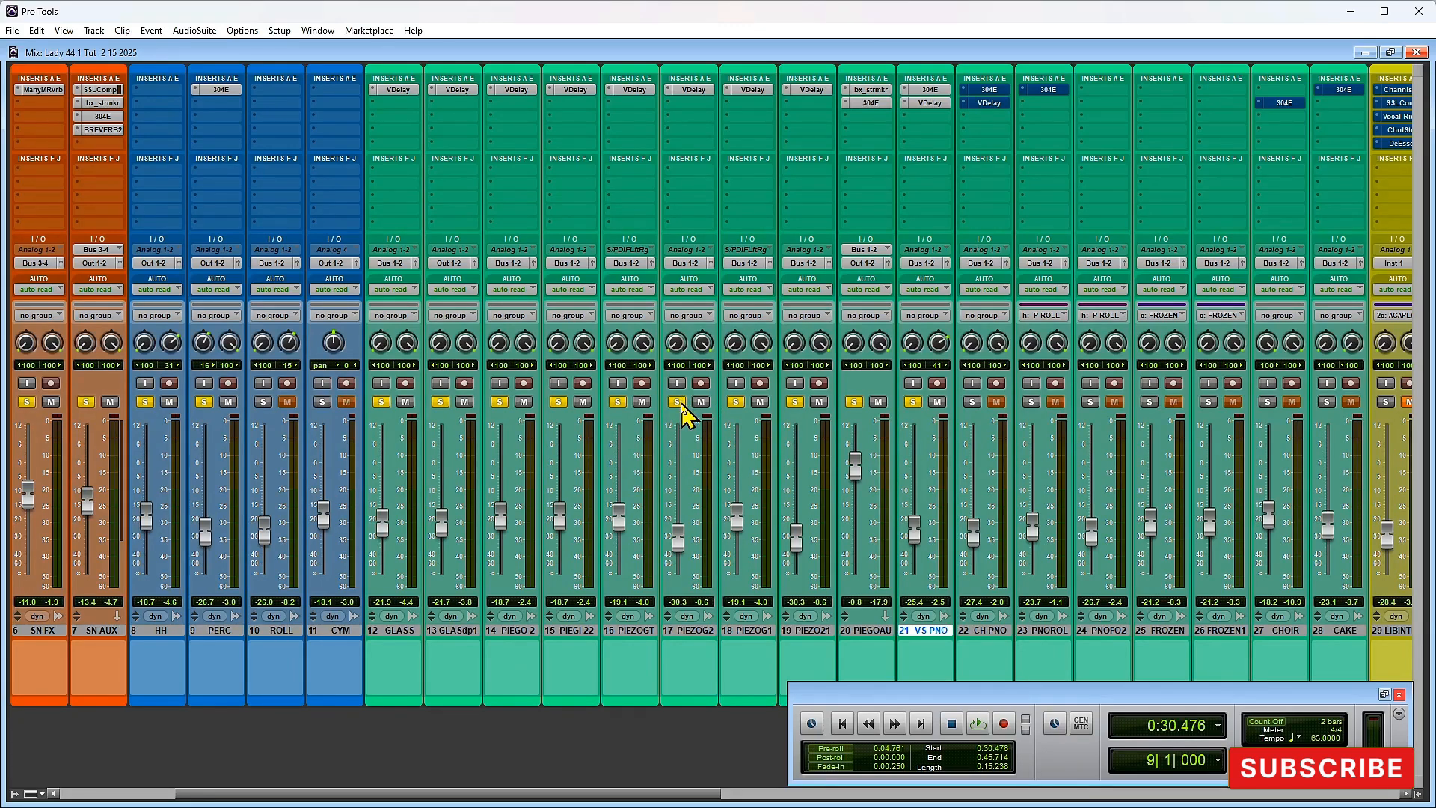
key("space")
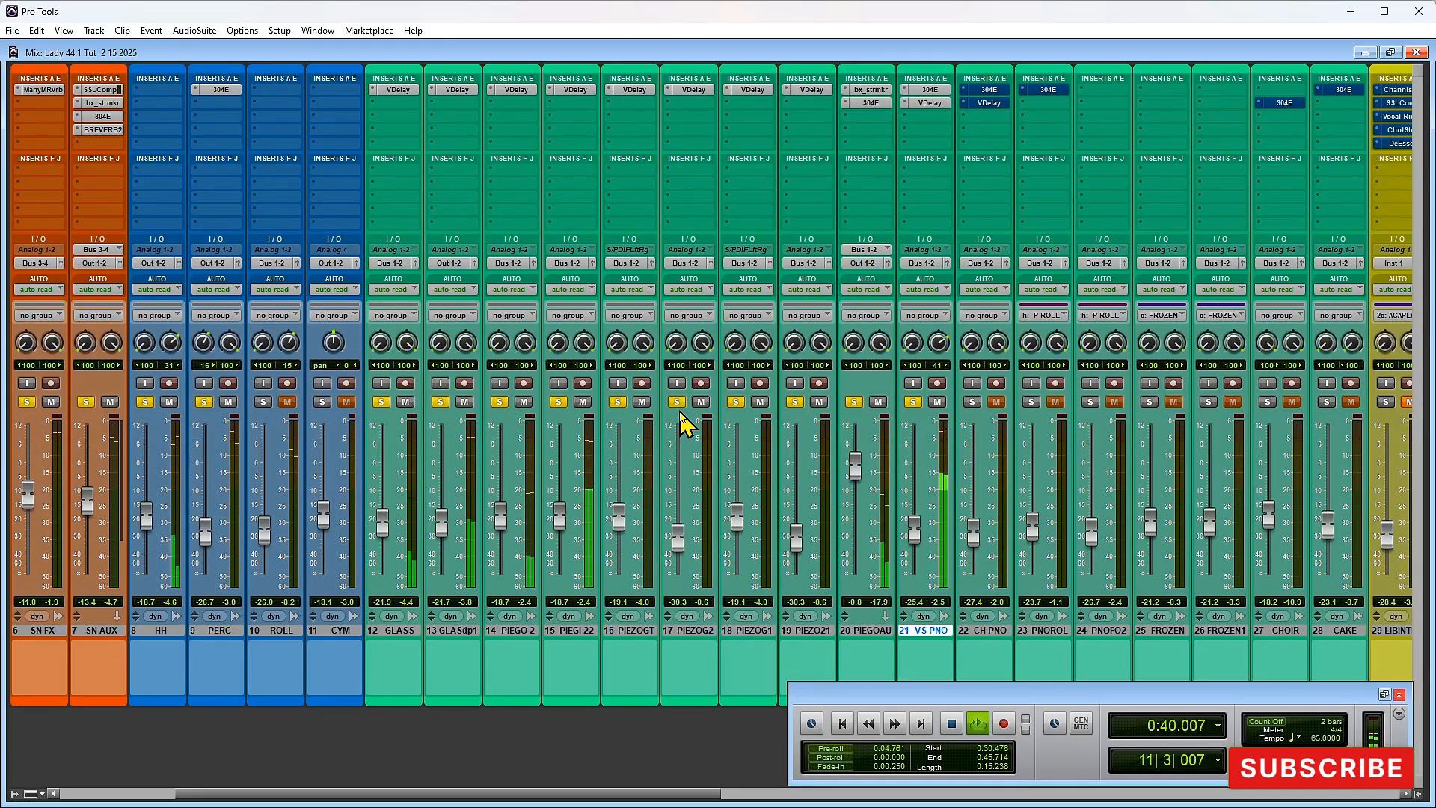
key("space")
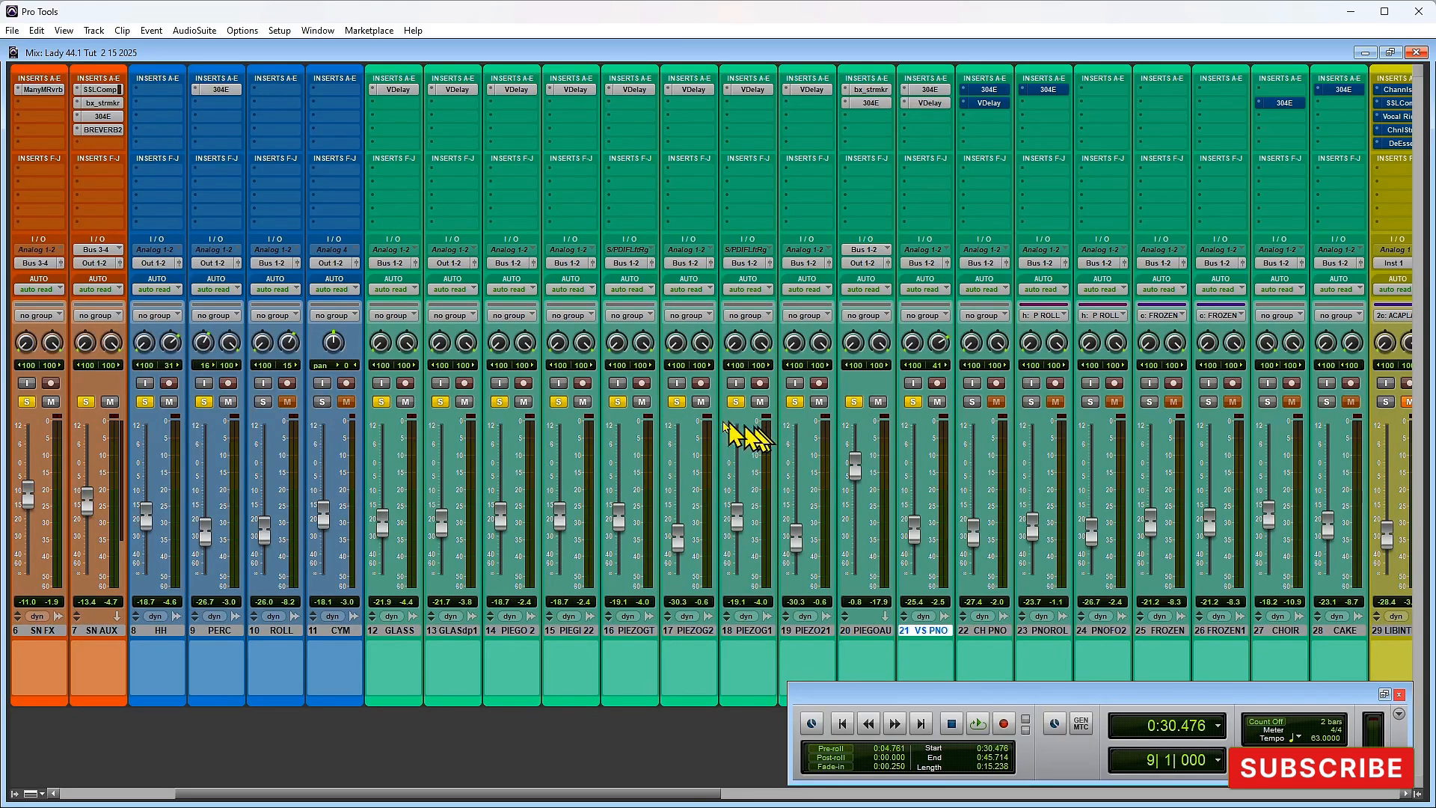
Step: Play the selected range again, shrink the VS PNO track back to its small height during playback, and stop
key("space")
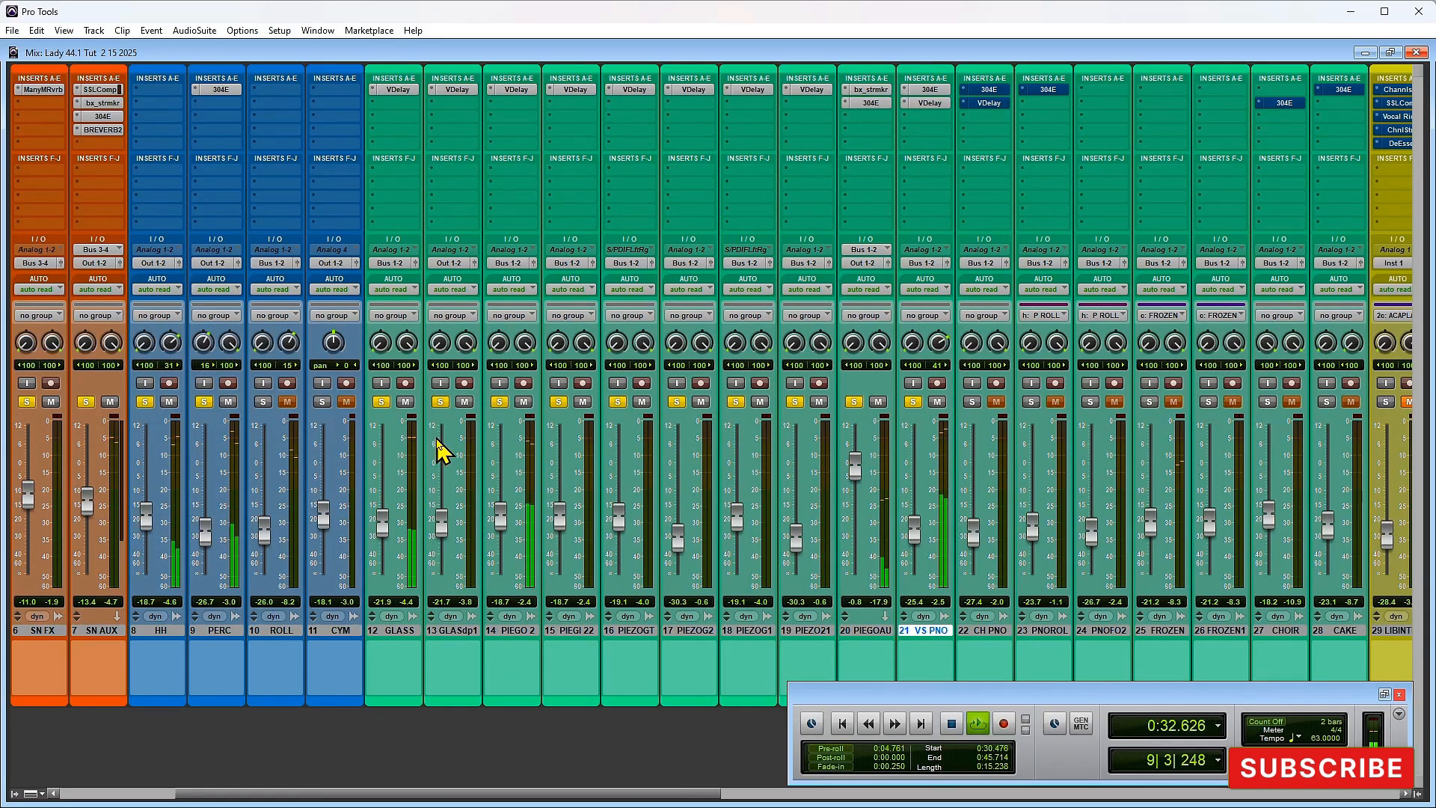
key("ctrl+equal")
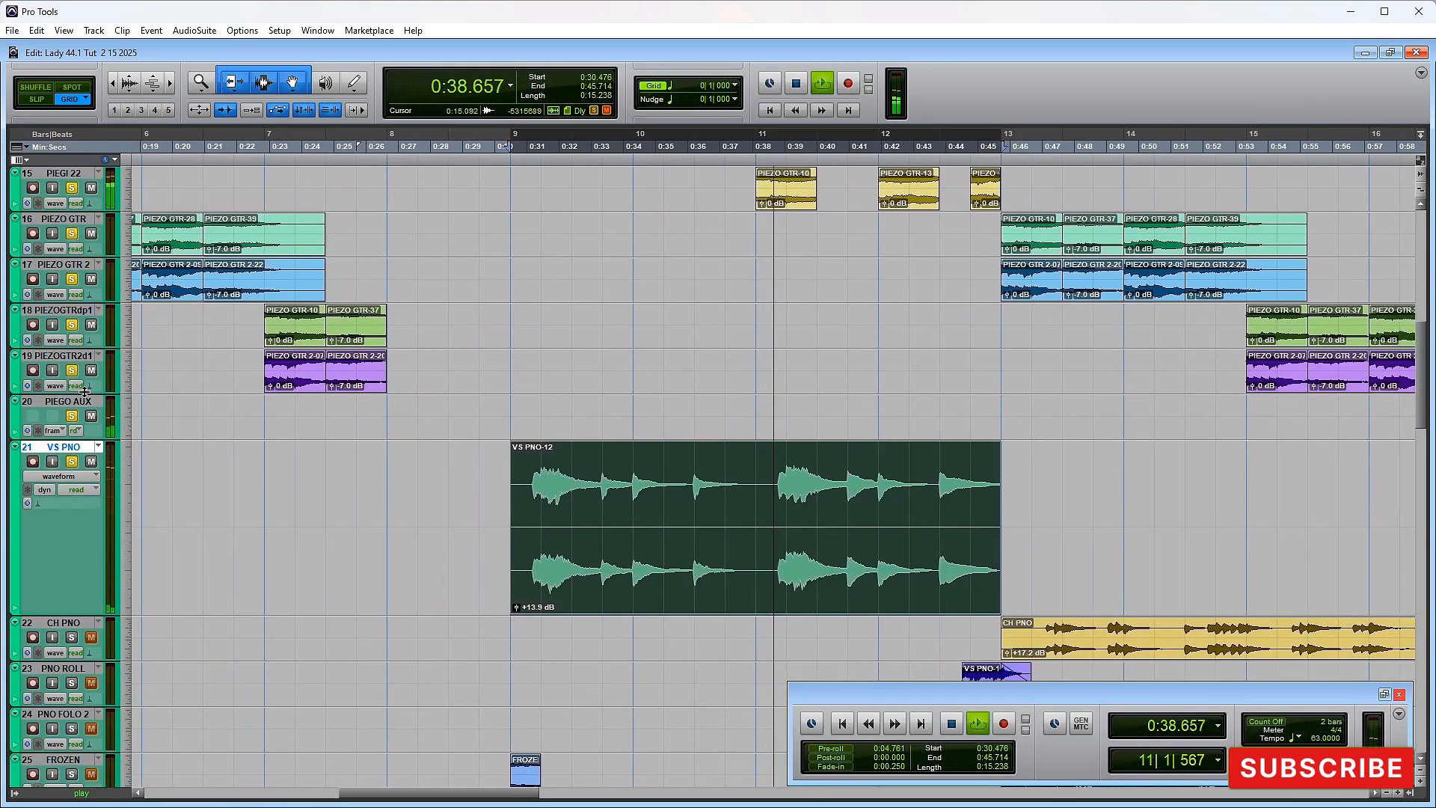
left_click(84, 391, "alt")
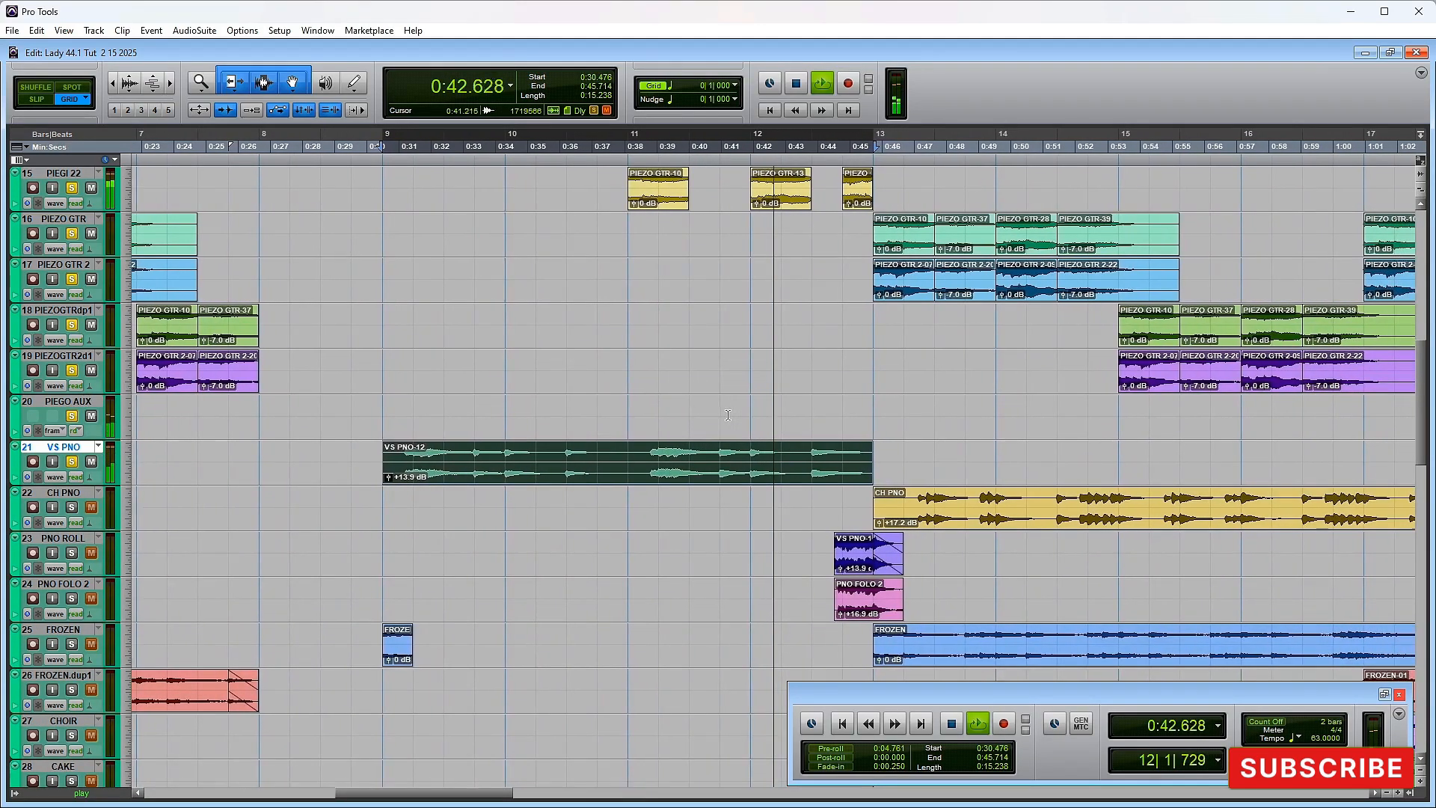
key("r")
key("r")
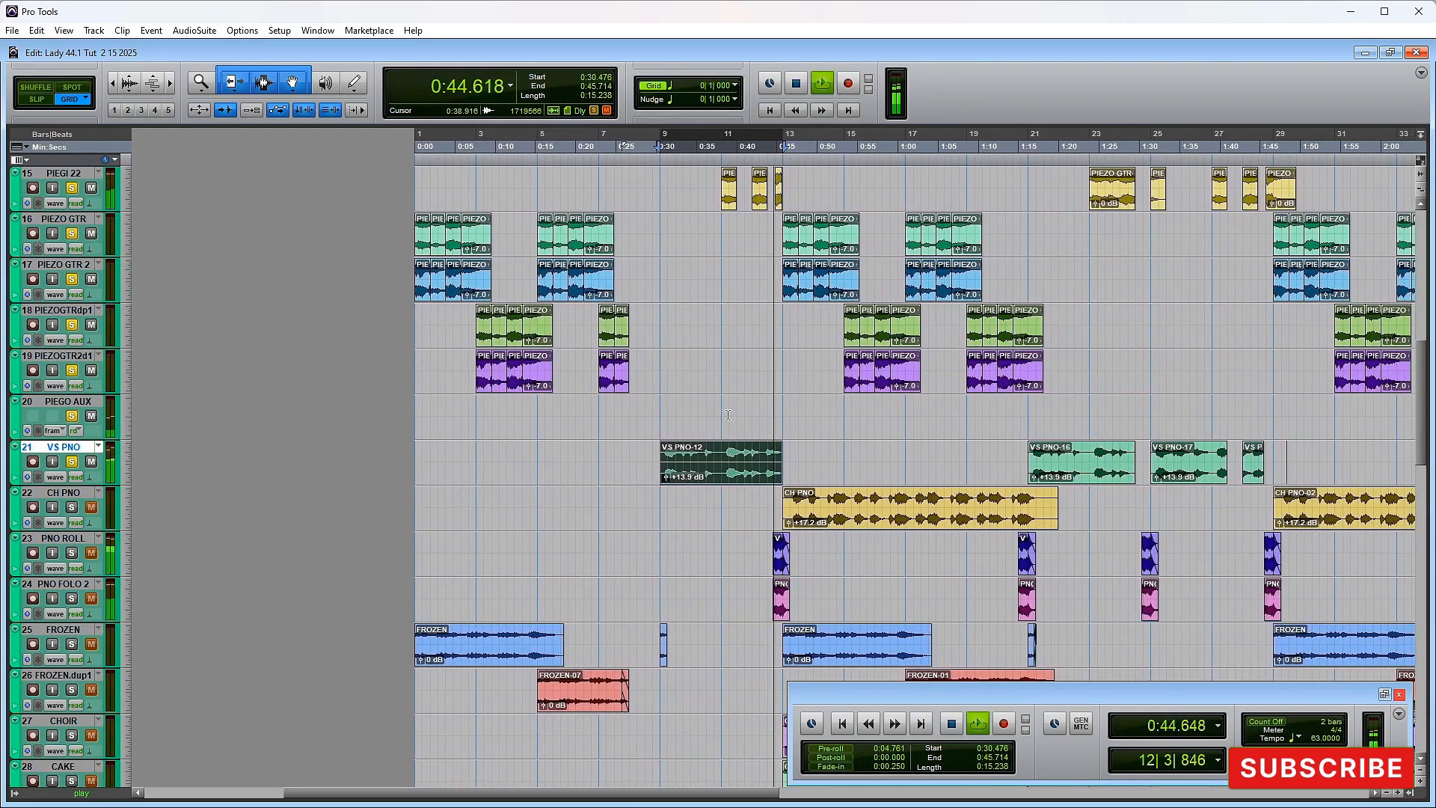
key("alt+space")
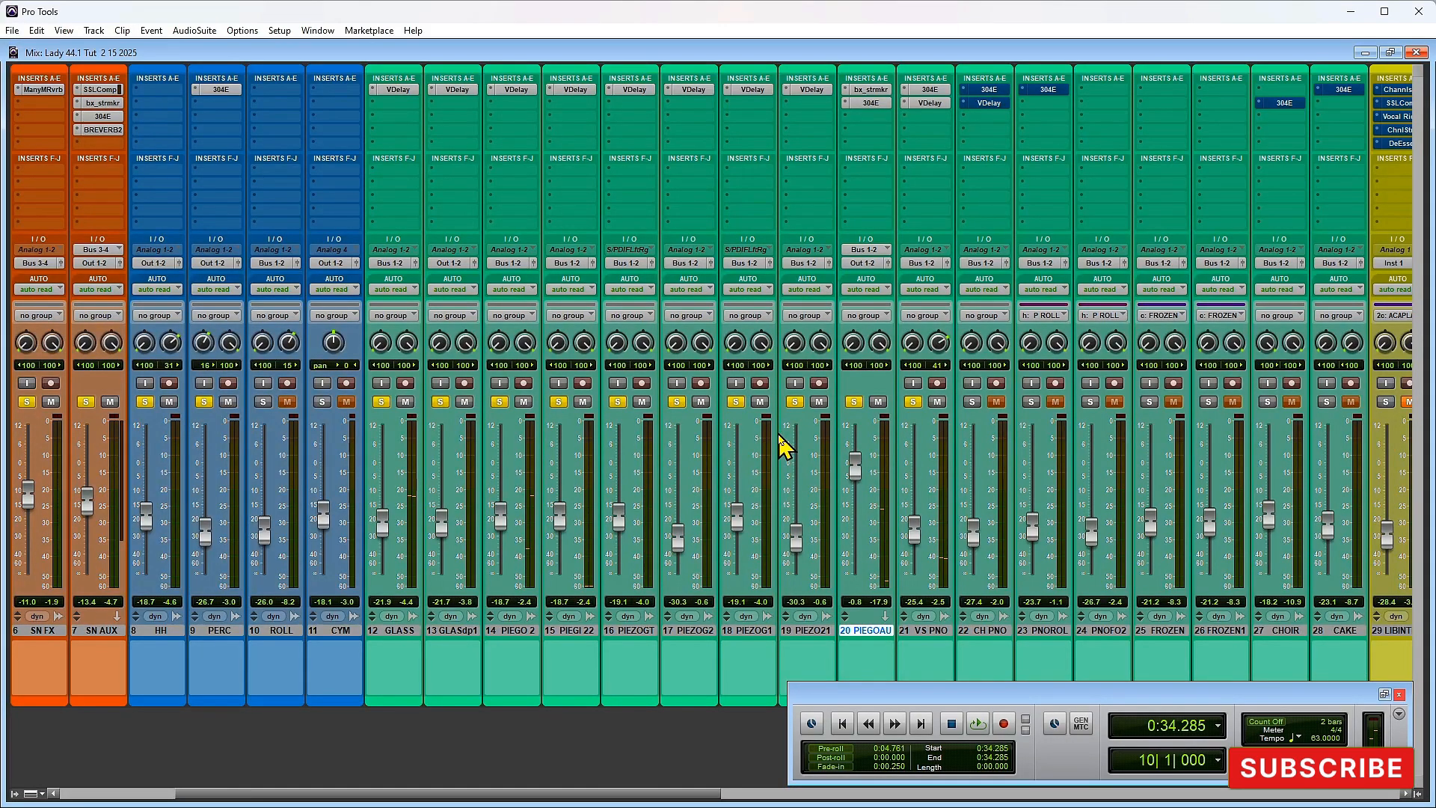
Step: Mark 0:44.761 to 1:19.047 across the four PIEZO GTR tracks, and replace that selection with the CH PNO clip at bar 13
key("ctrl+equal")
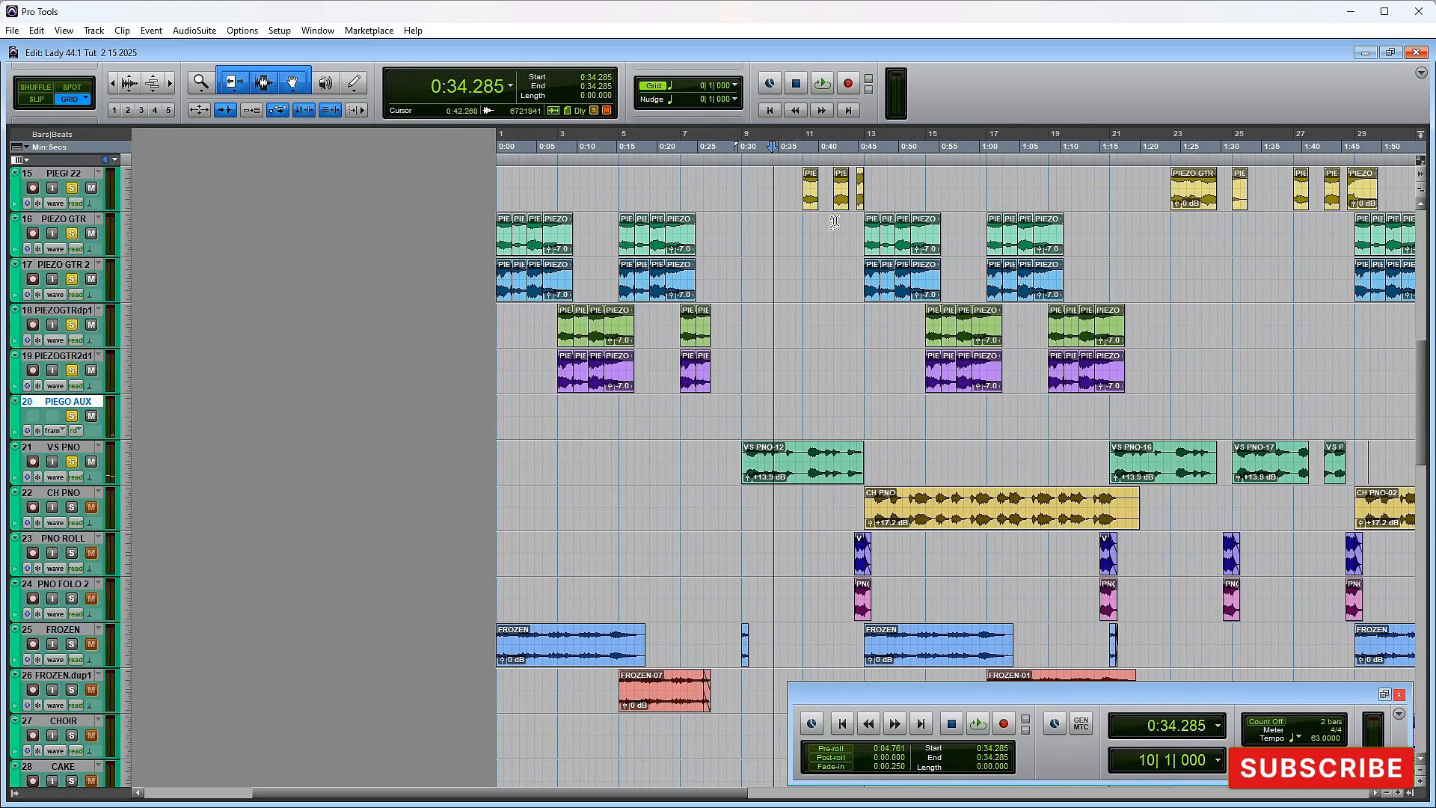
left_click_drag(856, 219, 1130, 400)
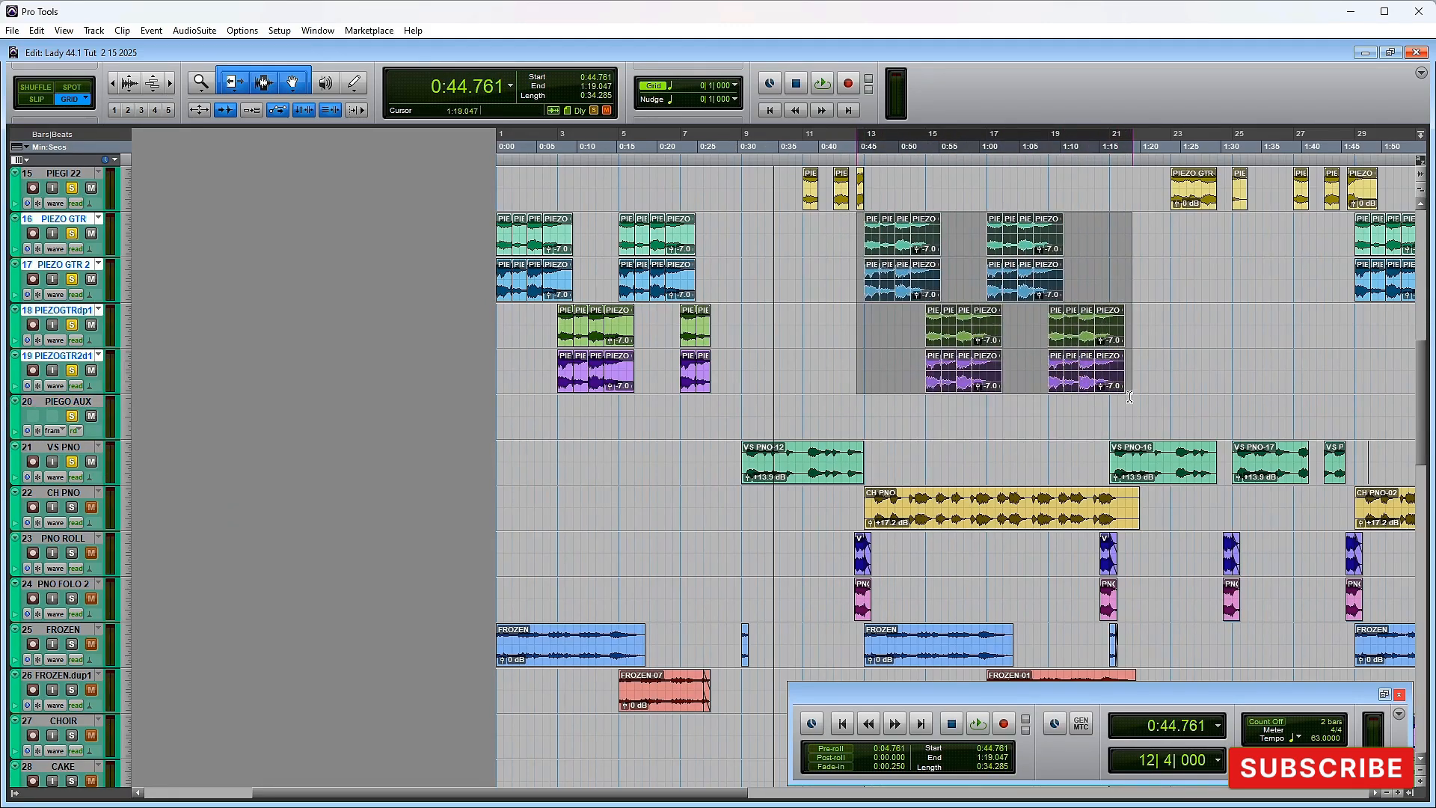
scroll(984, 530, "down", 4)
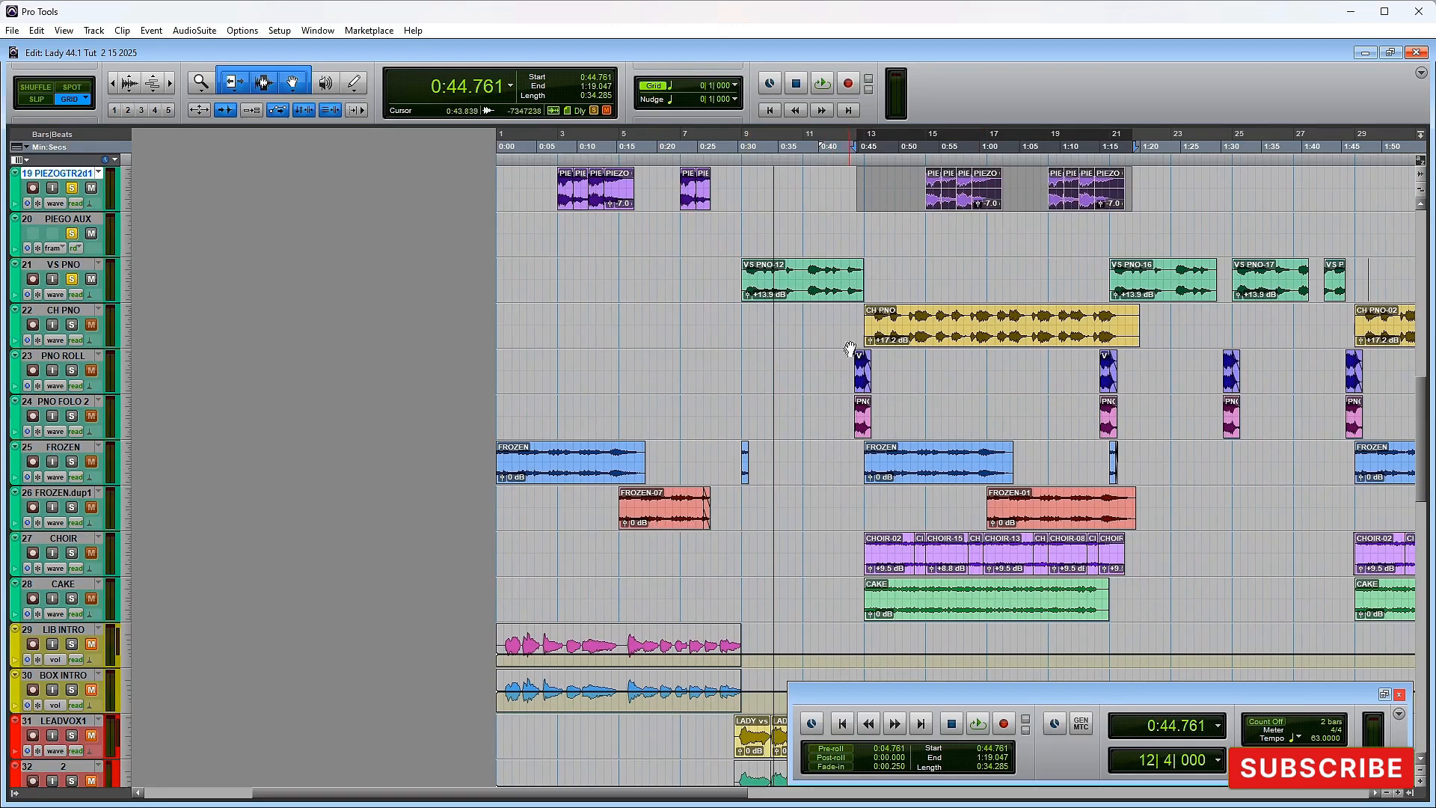
left_click(919, 343)
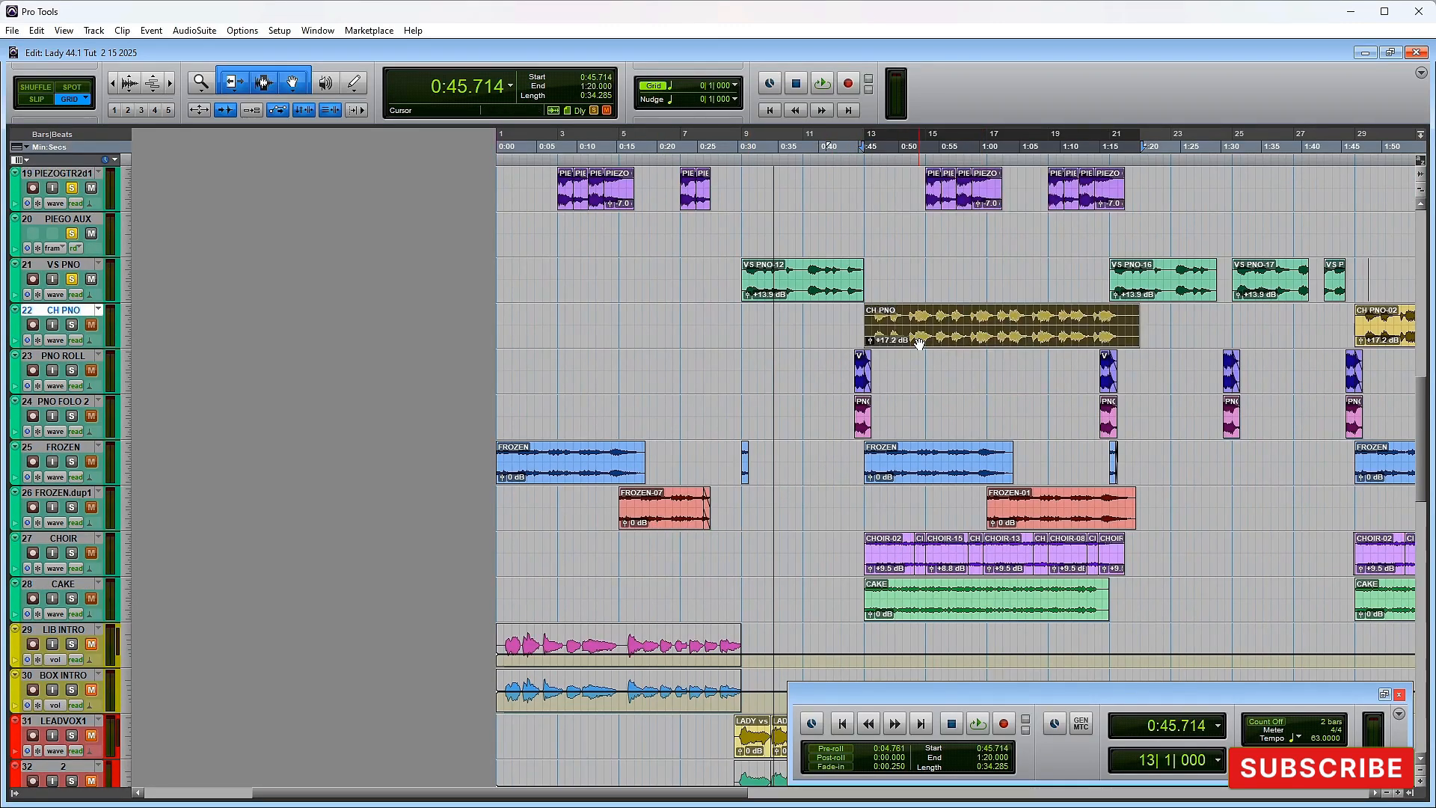
Step: Take the 304E equalizer and ValhallaDelay on CH PNO out of bypass, and play the soloed track from 0:44.714
key("ctrl+equal")
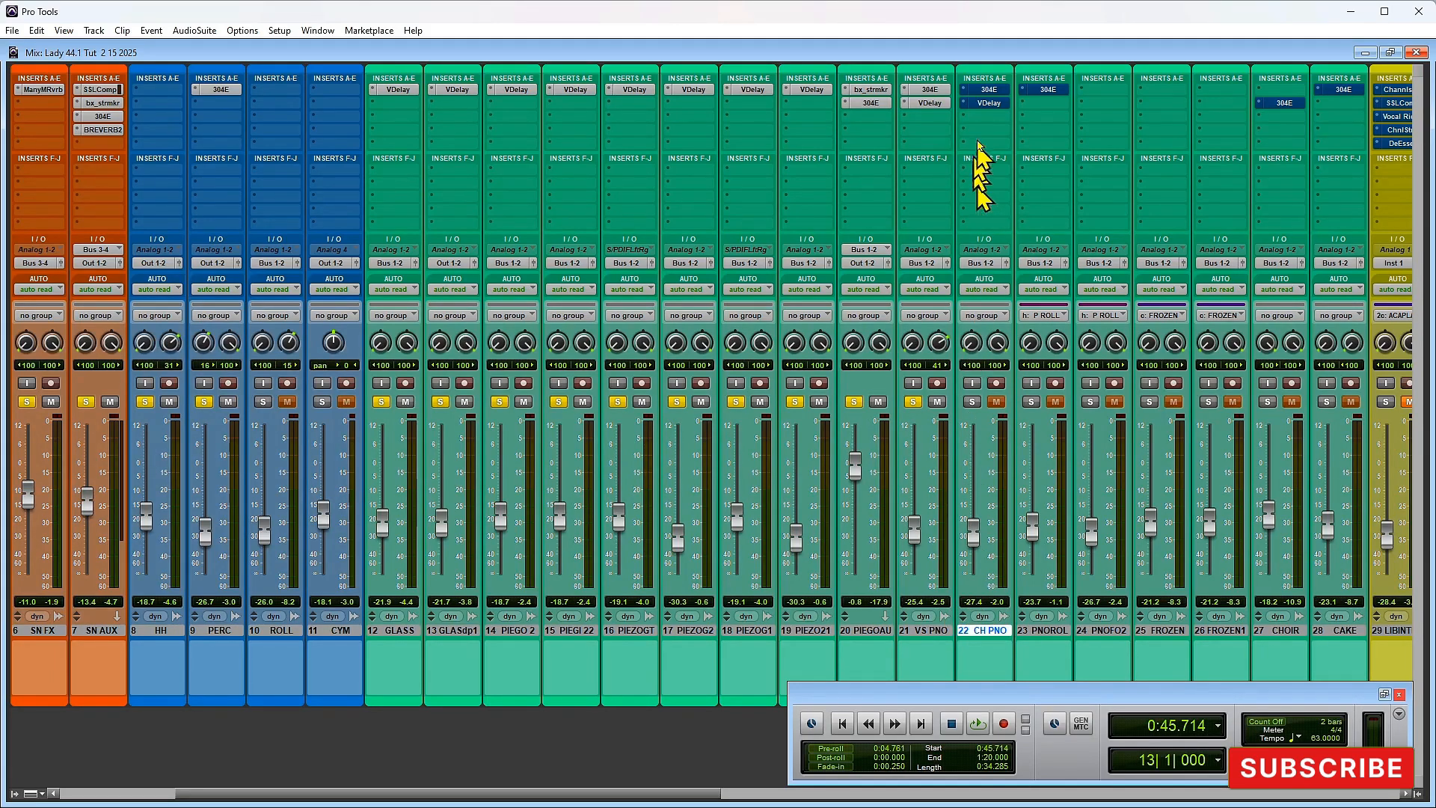
left_click(990, 90)
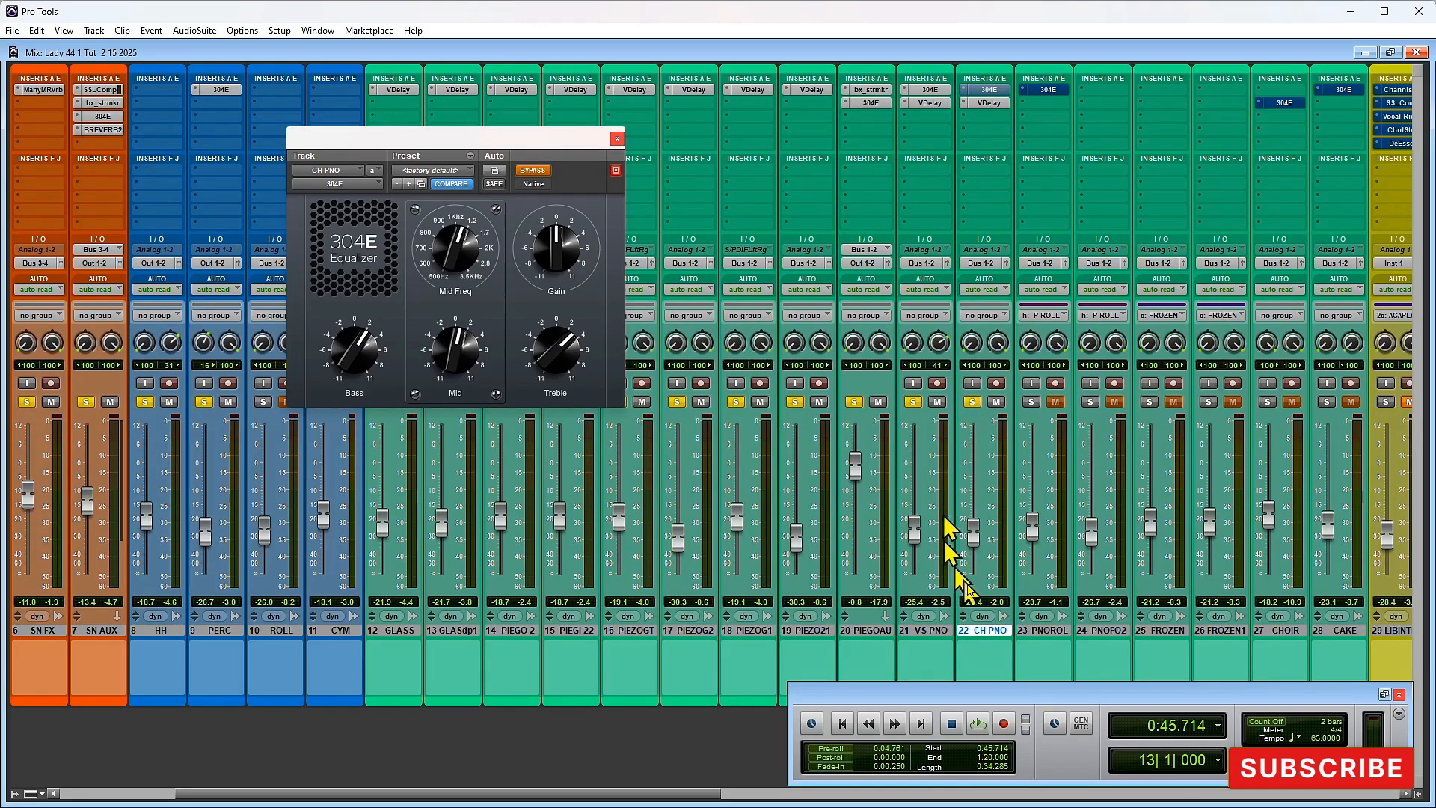
key("KP_1")
key("space")
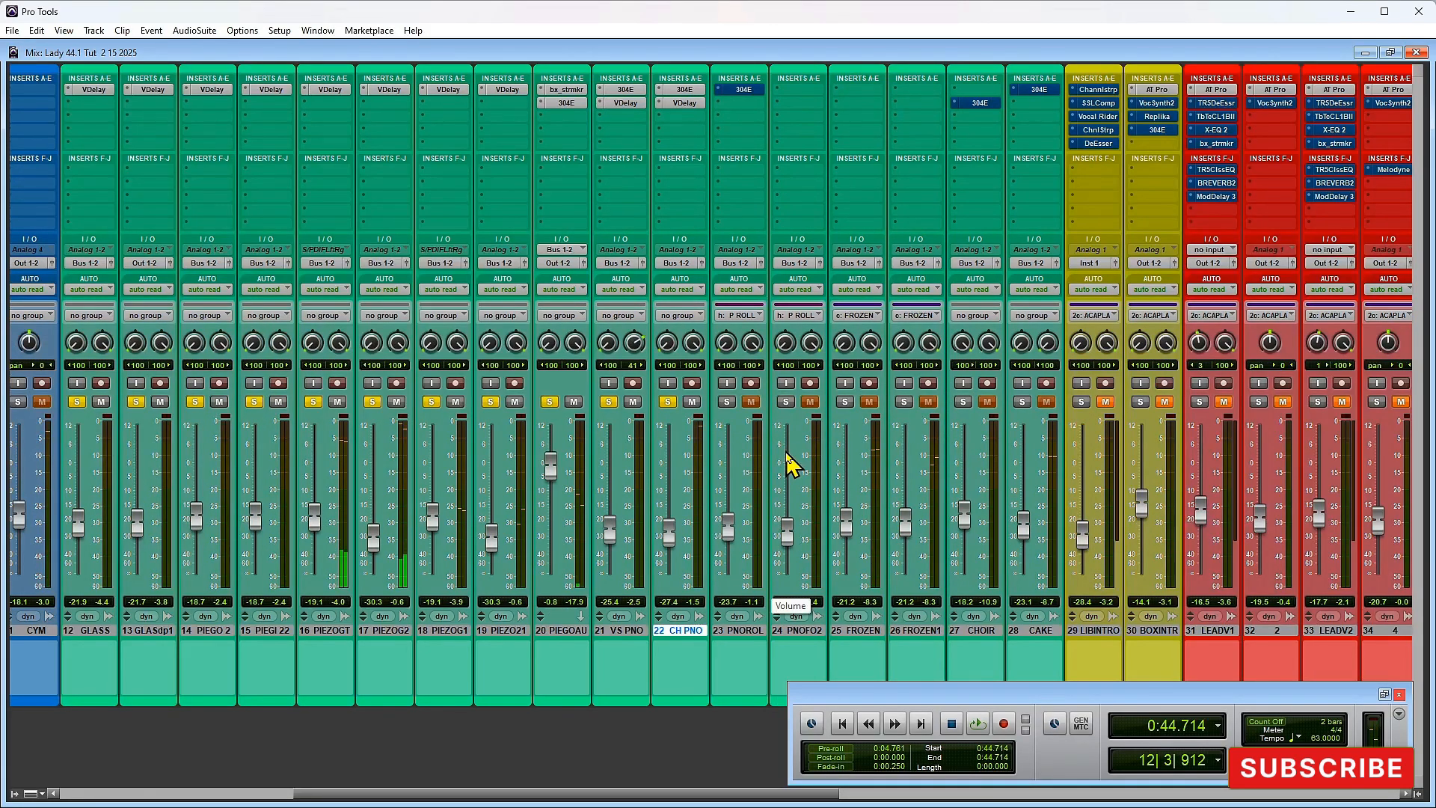
Step: Mark 0:45.714 to 1:19.523 across the two FROZEN tracks, and play that range with both tracks soloed
key("ctrl+equal")
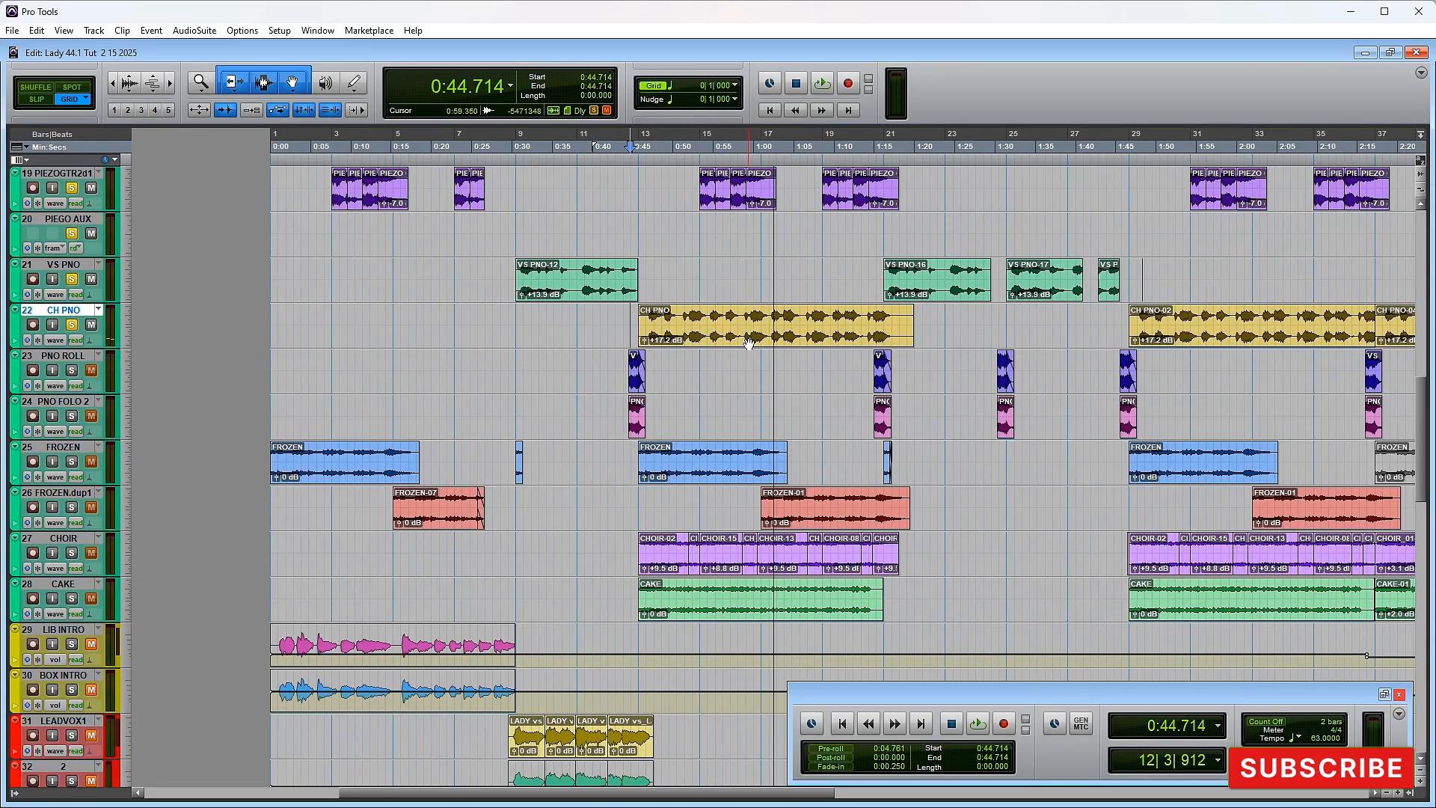
left_click(707, 485)
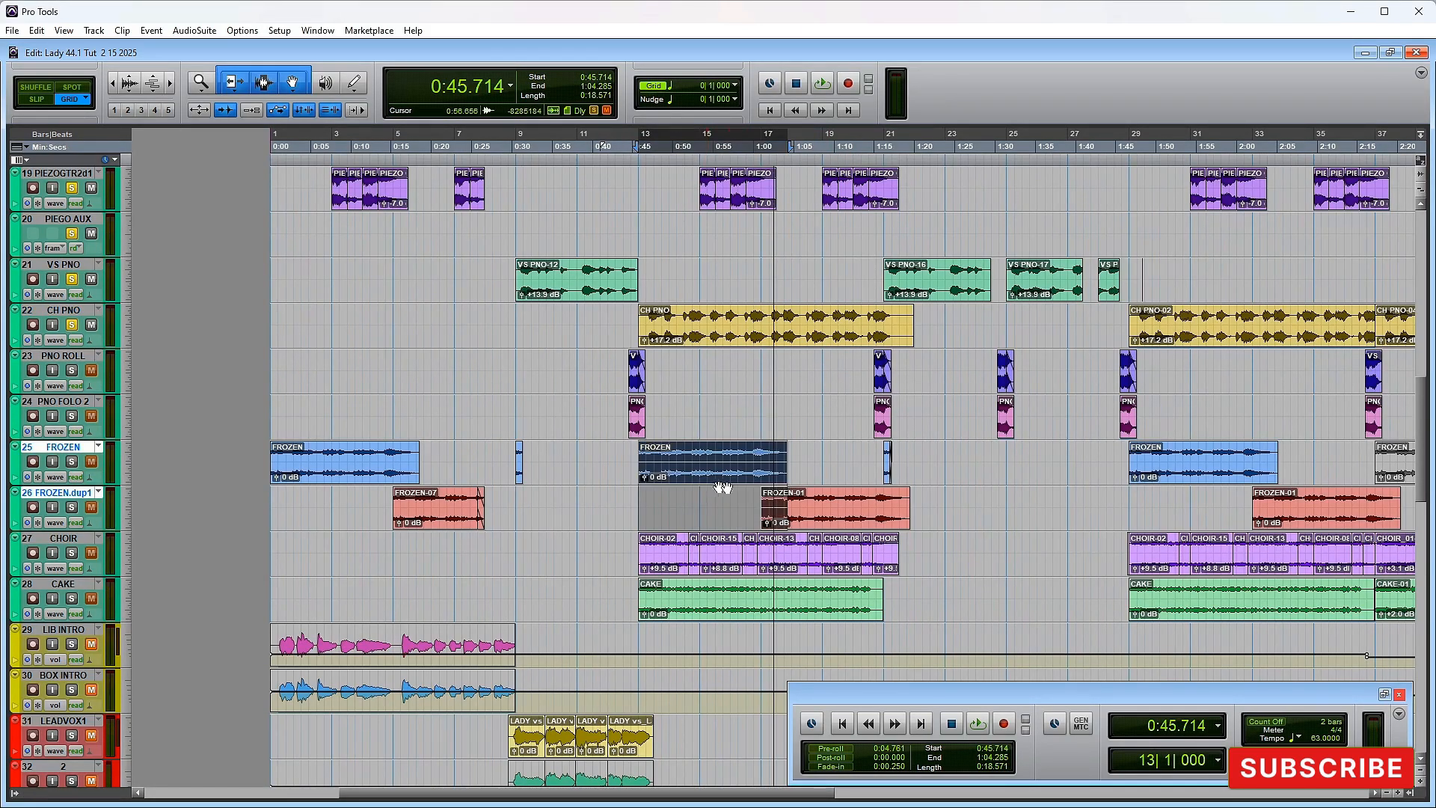
left_click(895, 527, "shift")
key("ctrl+equal")
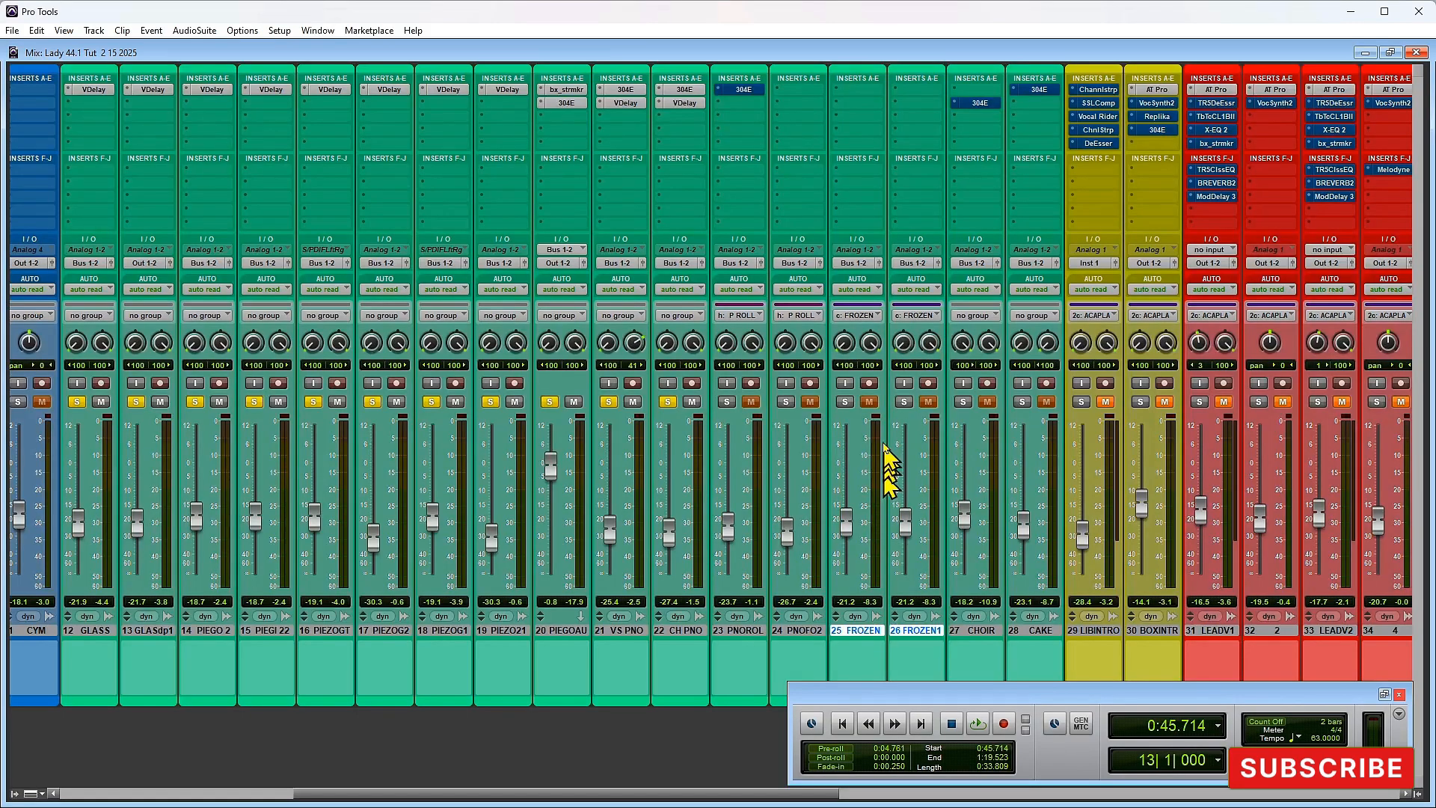
left_click(847, 403)
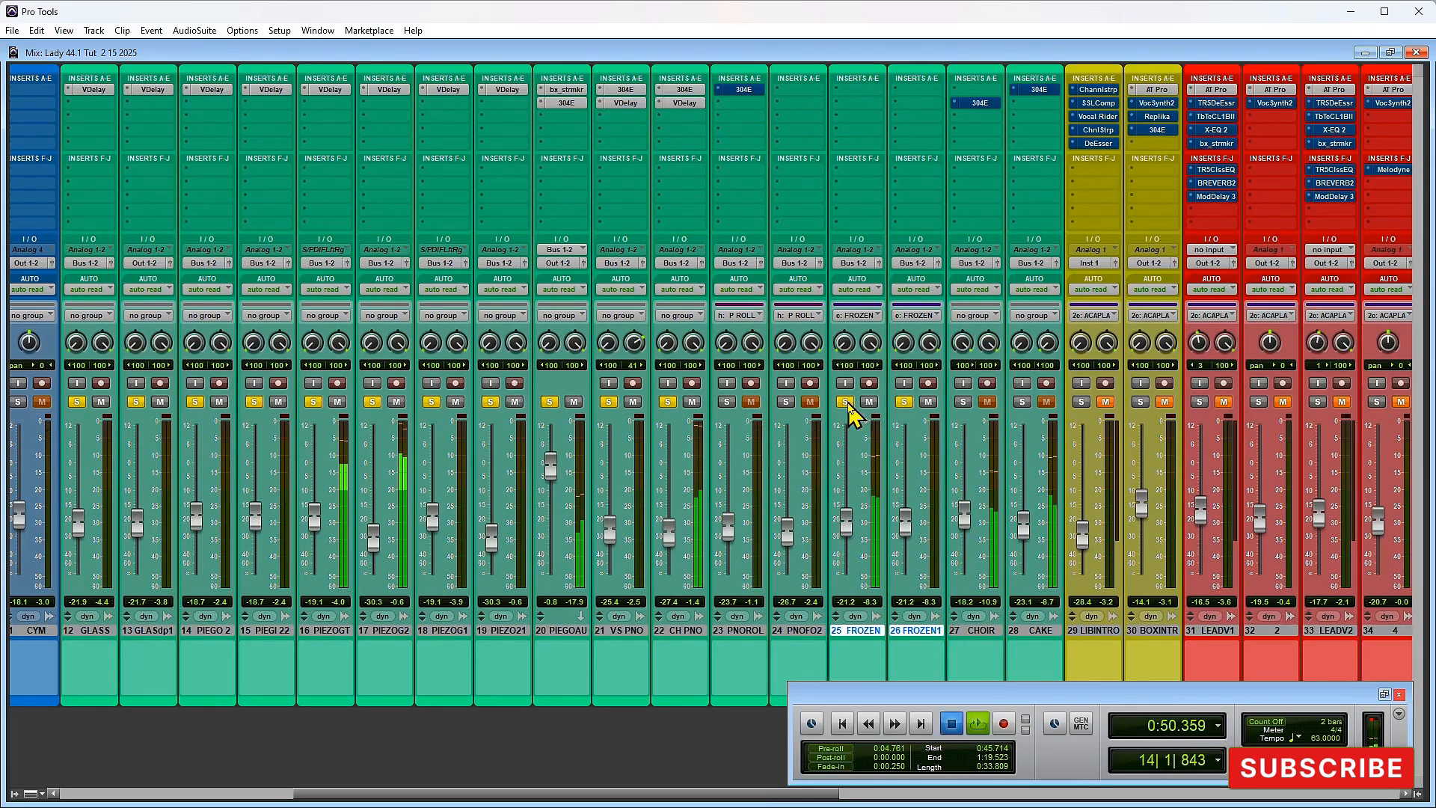
key("space")
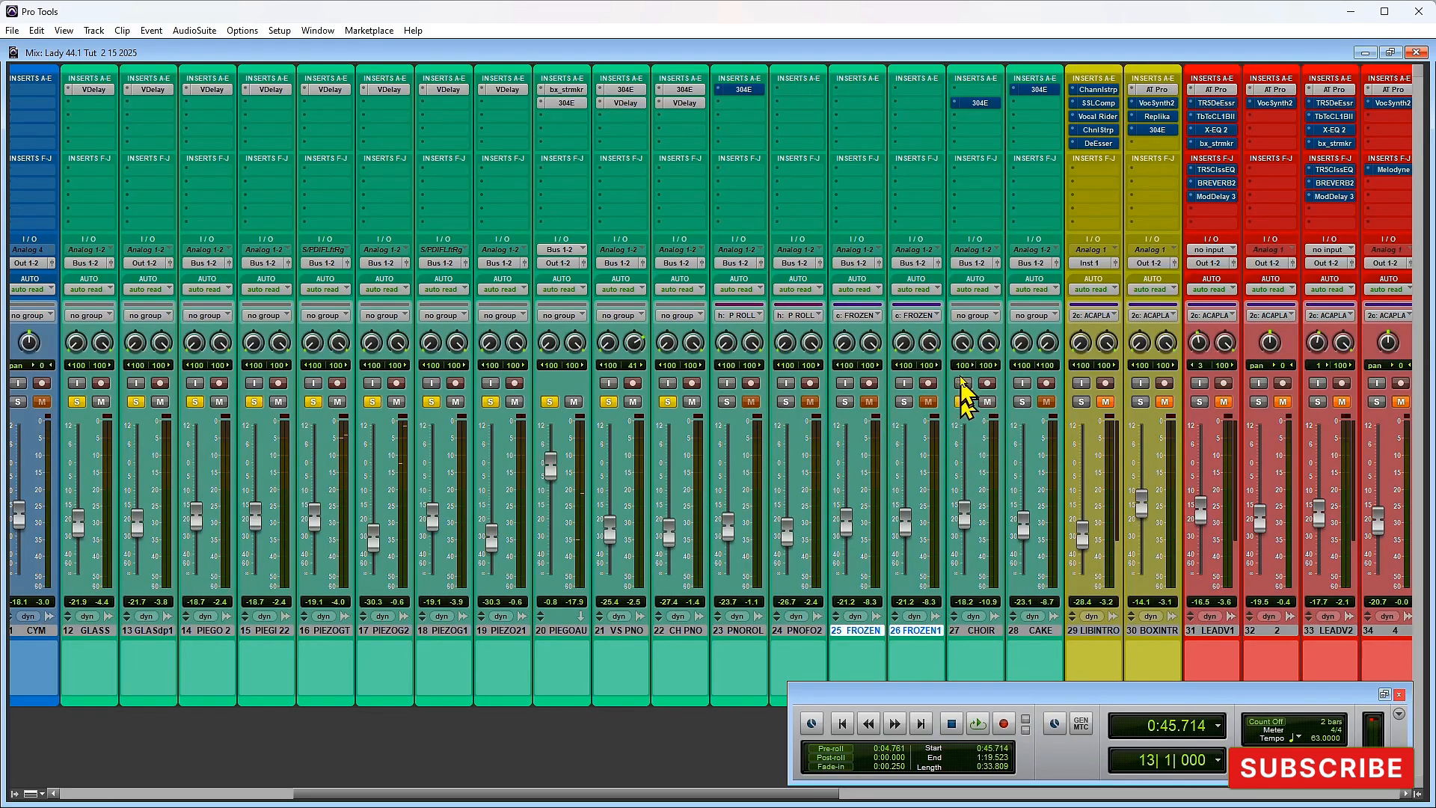
Step: Take the 304E equalizer on CHOIR out of bypass, and briefly play the selected range with the track soloed
left_click(981, 103)
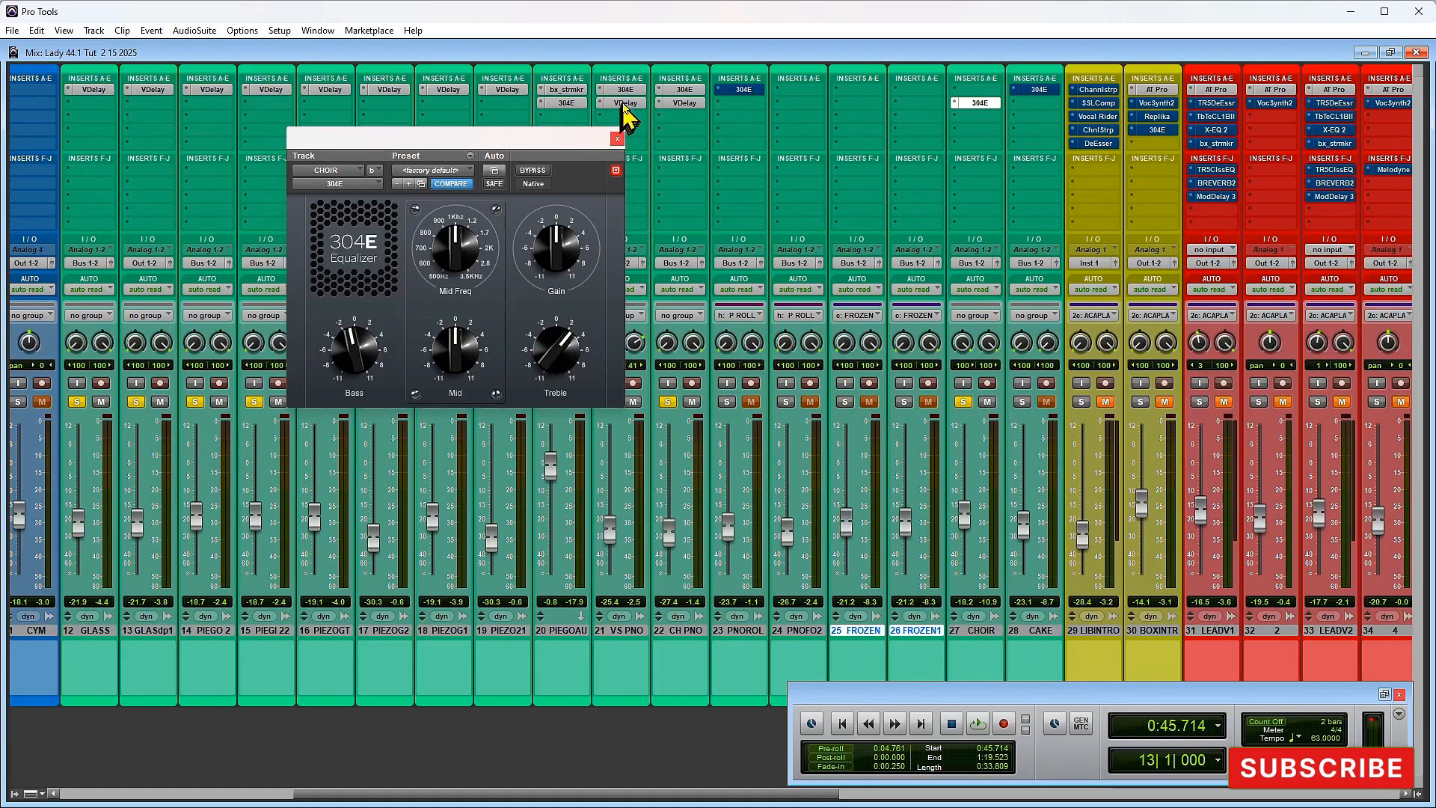
left_click(618, 139)
key("space")
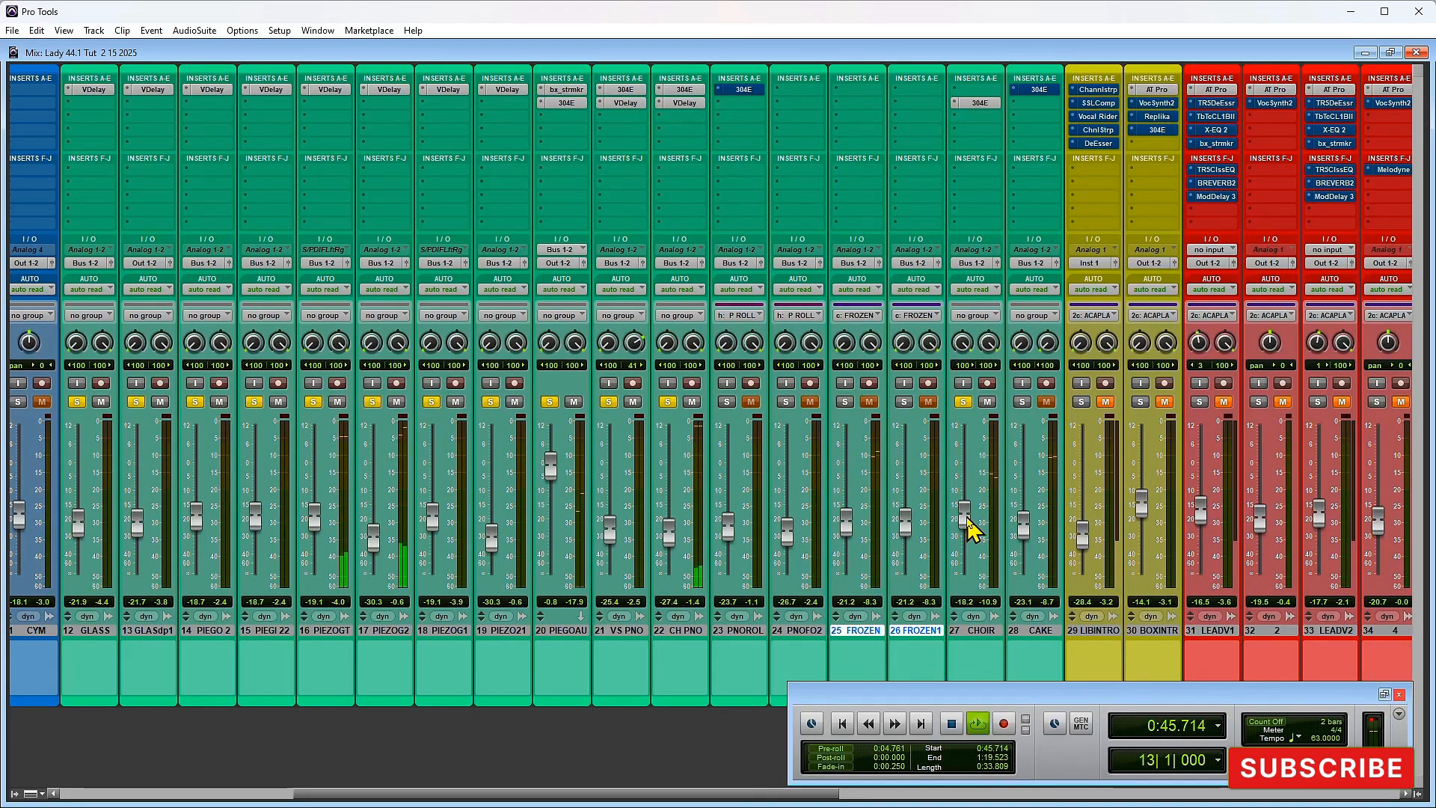
key("space")
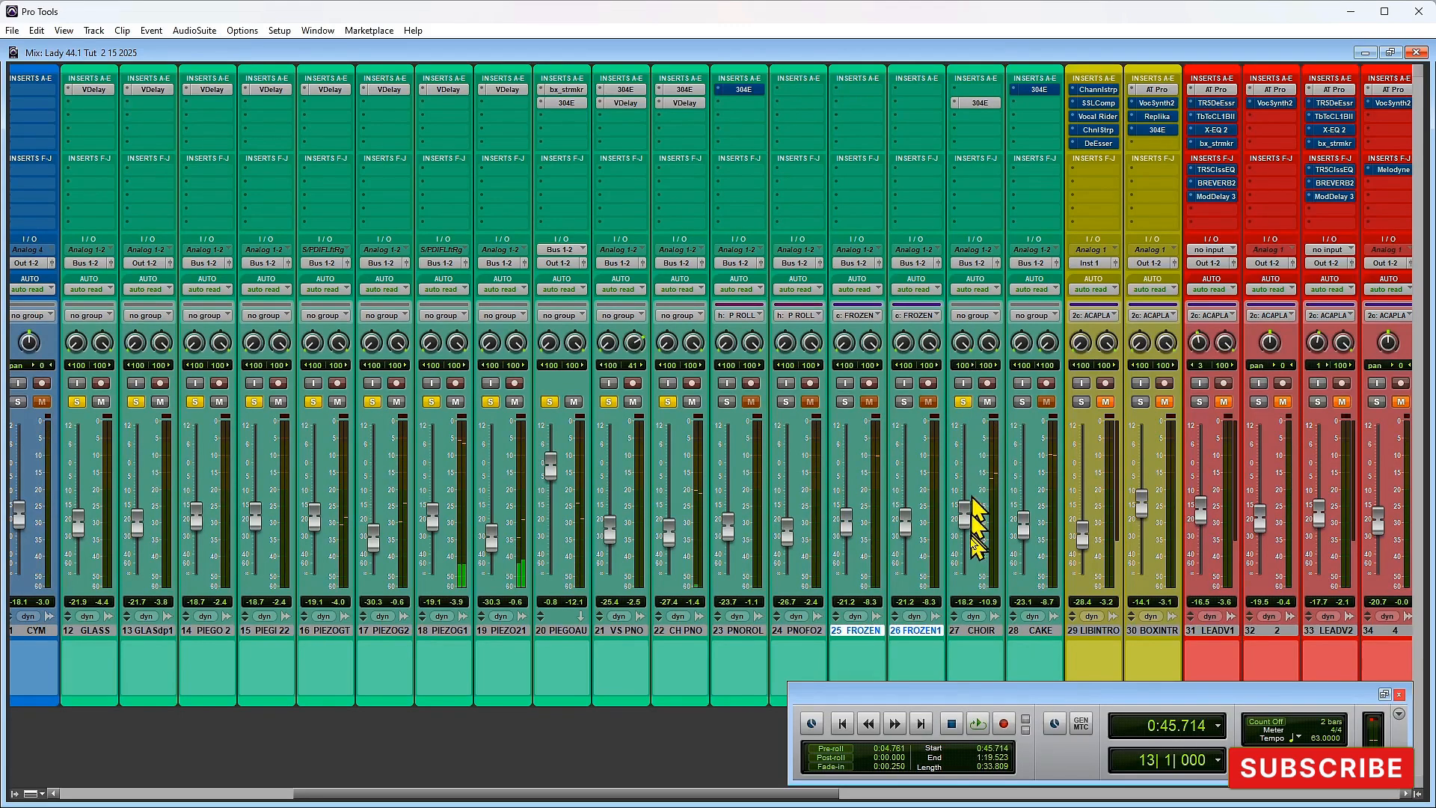
left_click(978, 629)
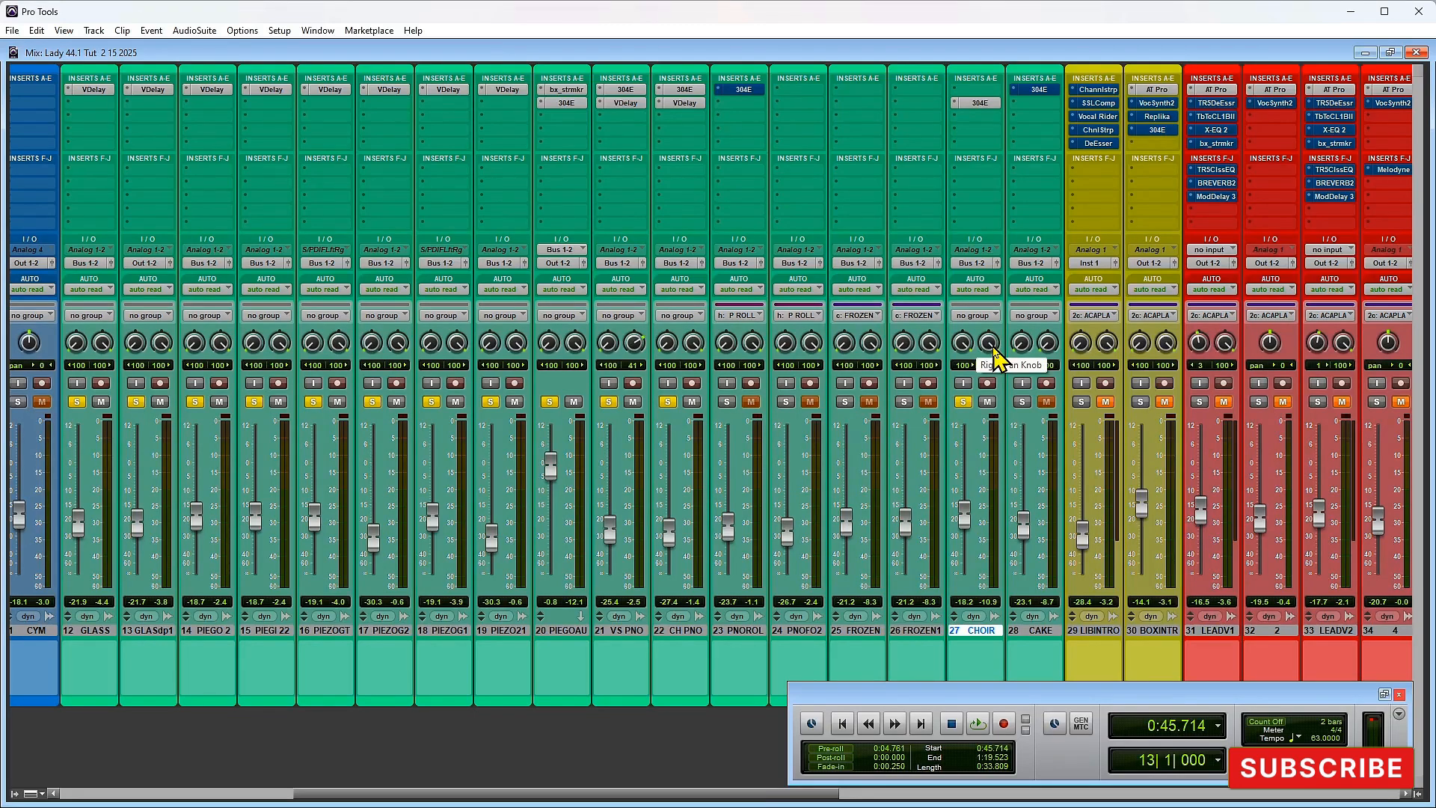
Step: Select the CAKE track and take its 304E equalizer out of bypass
left_click(1043, 630)
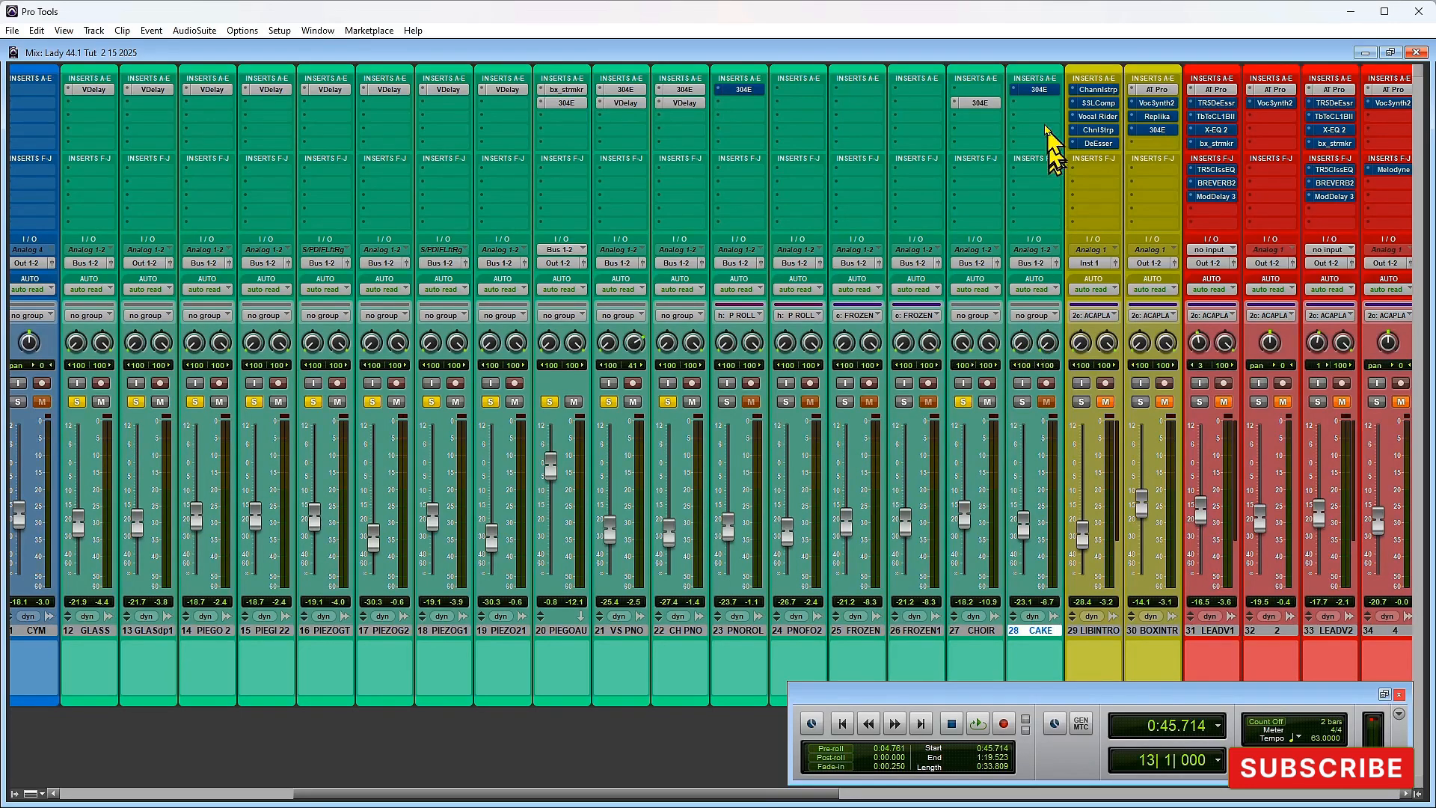
left_click(1035, 89)
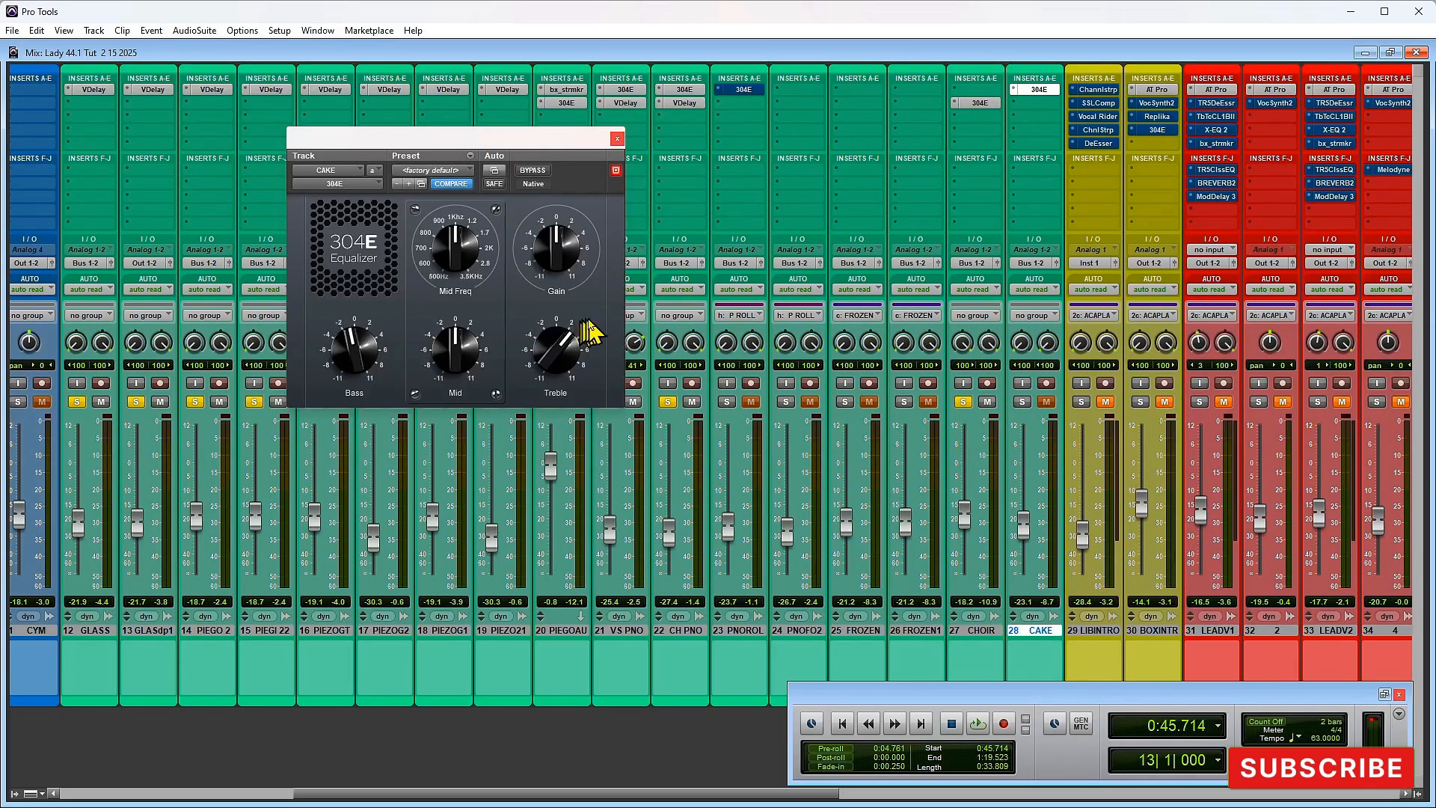
left_click(617, 139)
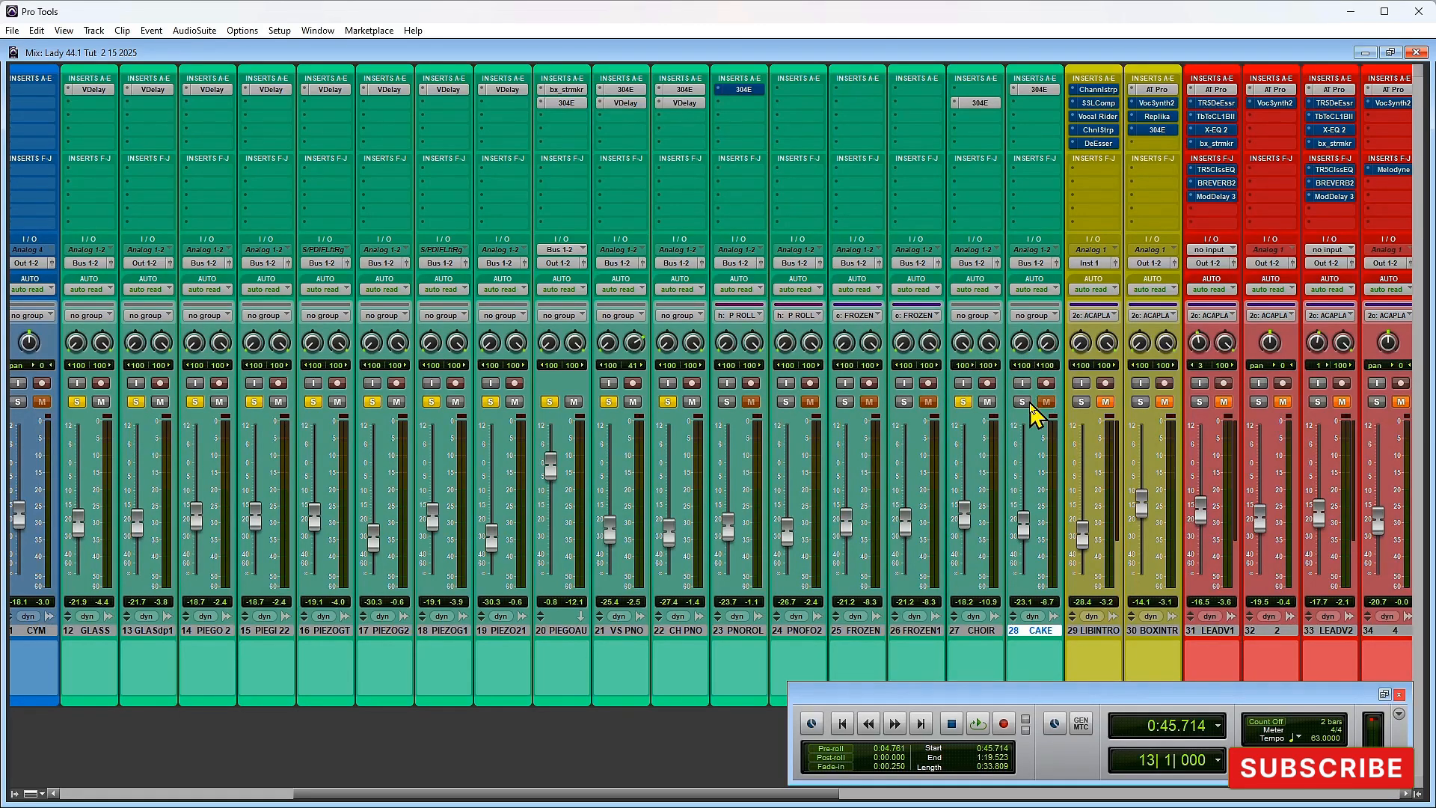
Step: Add PNO ROLL, PNO FOLO 2, both FROZEN tracks and CAKE to the solo, and play the selected range
left_click(786, 403)
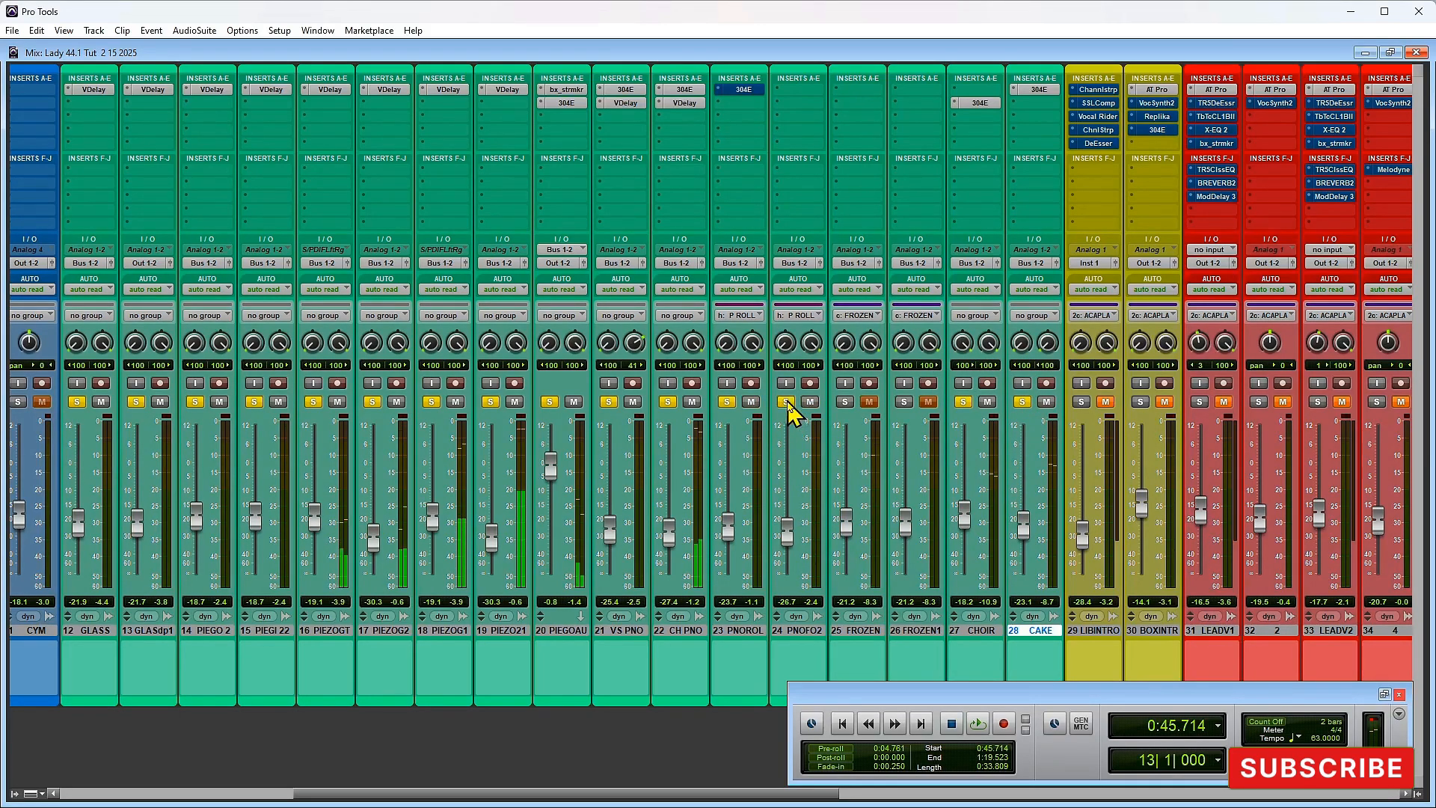
left_click(845, 403)
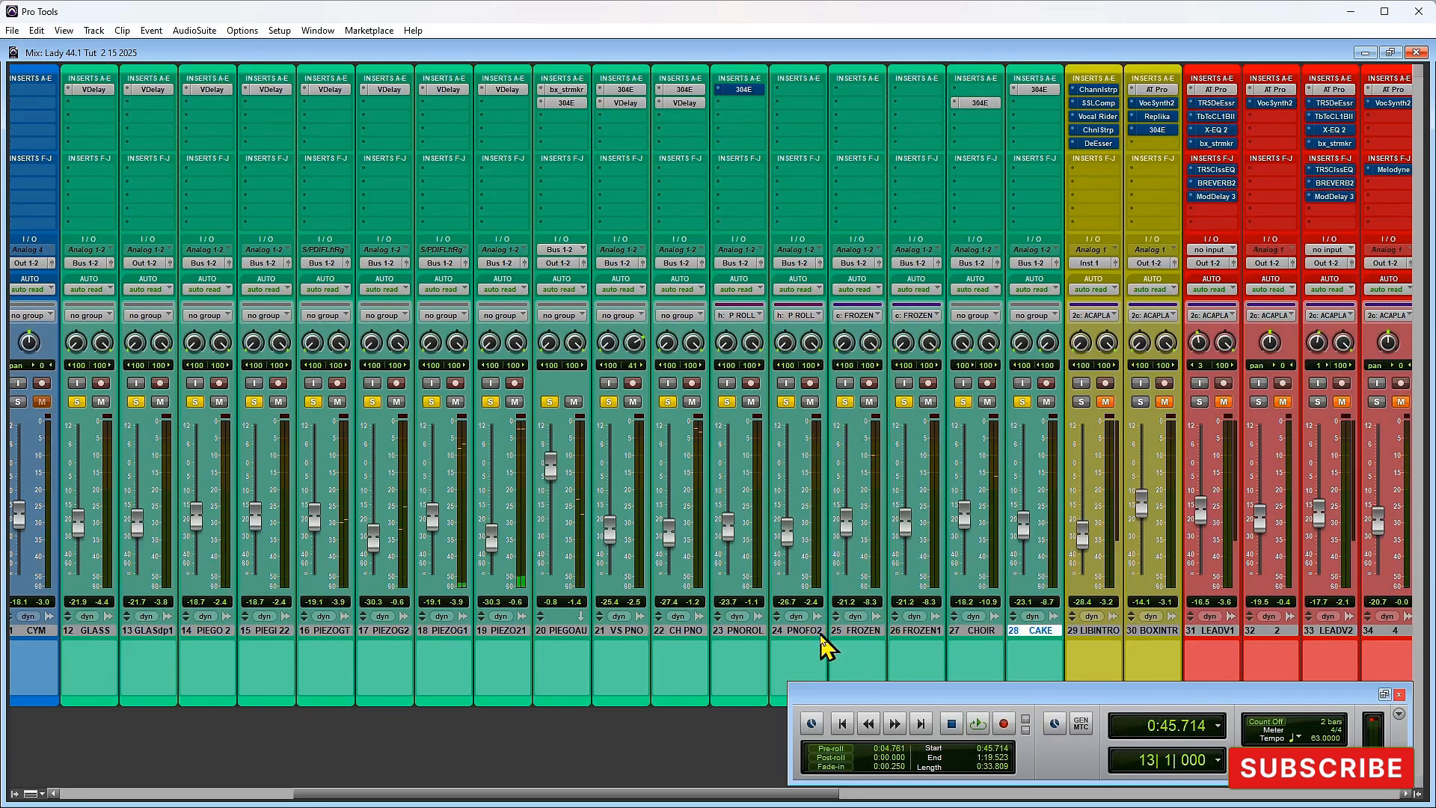
key("space")
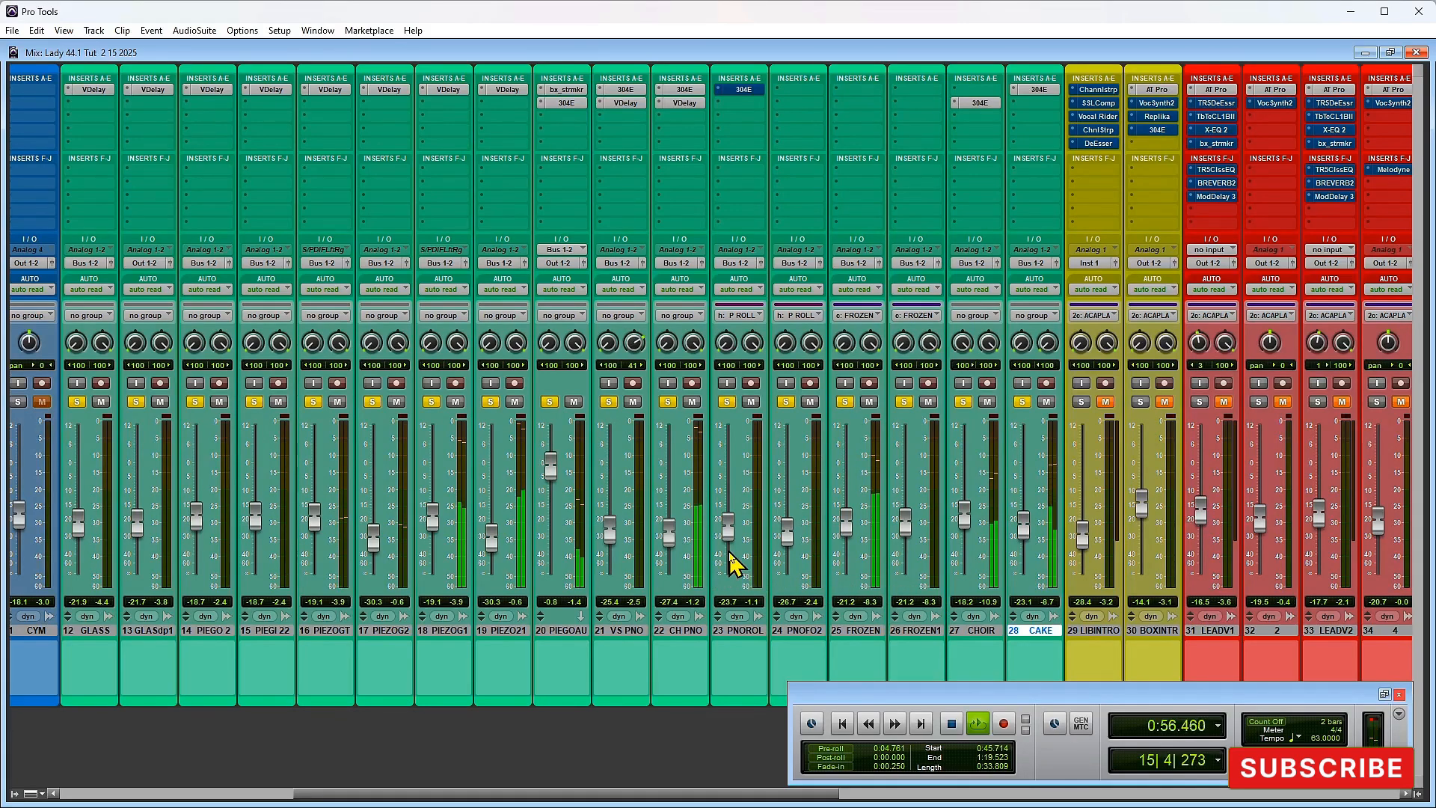
key("space")
Step: Look through the glass, guitar, piano, FROZEN, CHOIR and CAKE clips across the arrangement
key("ctrl+equal")
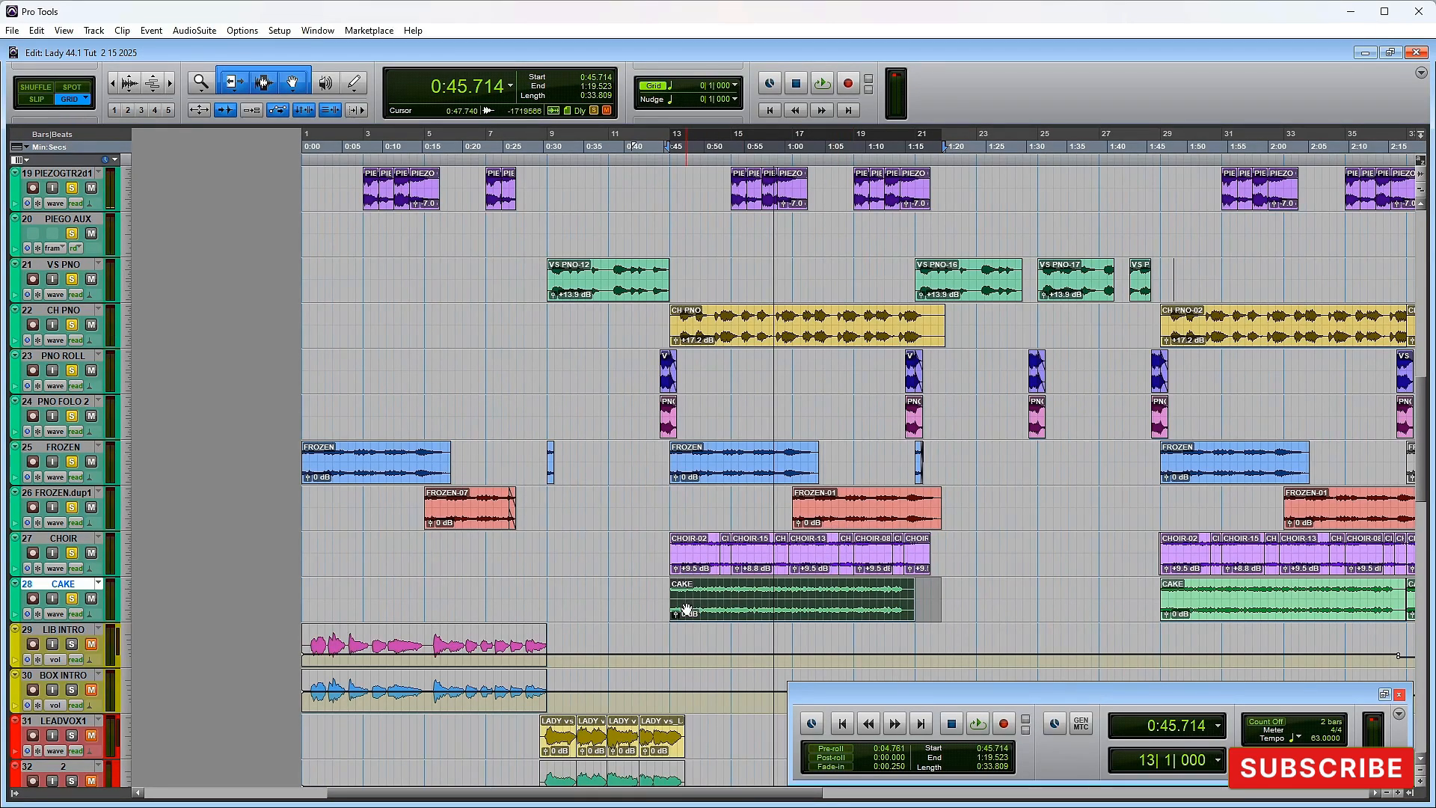
scroll(803, 574, "down", 6)
scroll(811, 564, "up", 7)
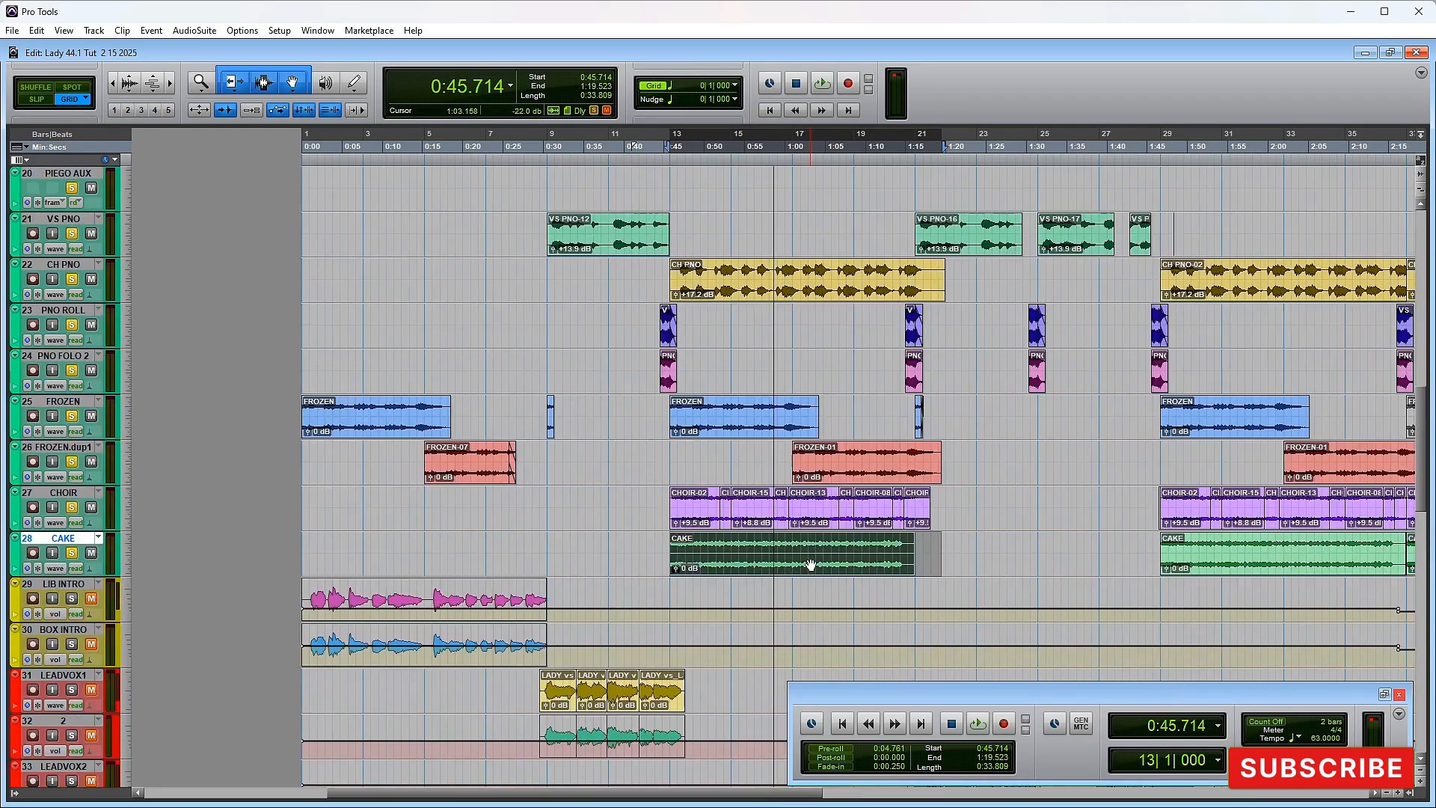
scroll(962, 535, "down", 1)
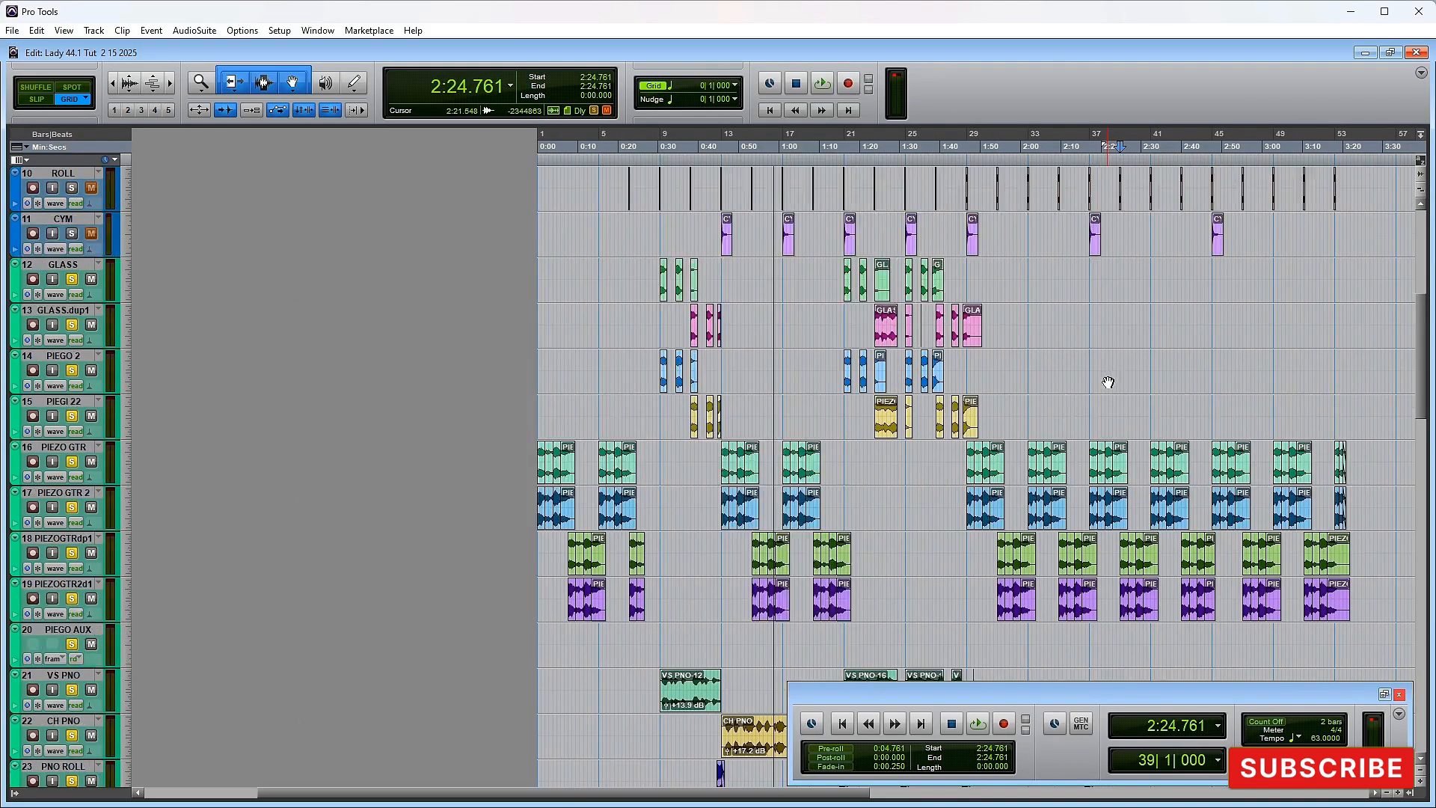
scroll(1108, 381, "up", 2)
scroll(1108, 380, "down", 2)
scroll(1120, 384, "down", 2)
scroll(1119, 381, "down", 2)
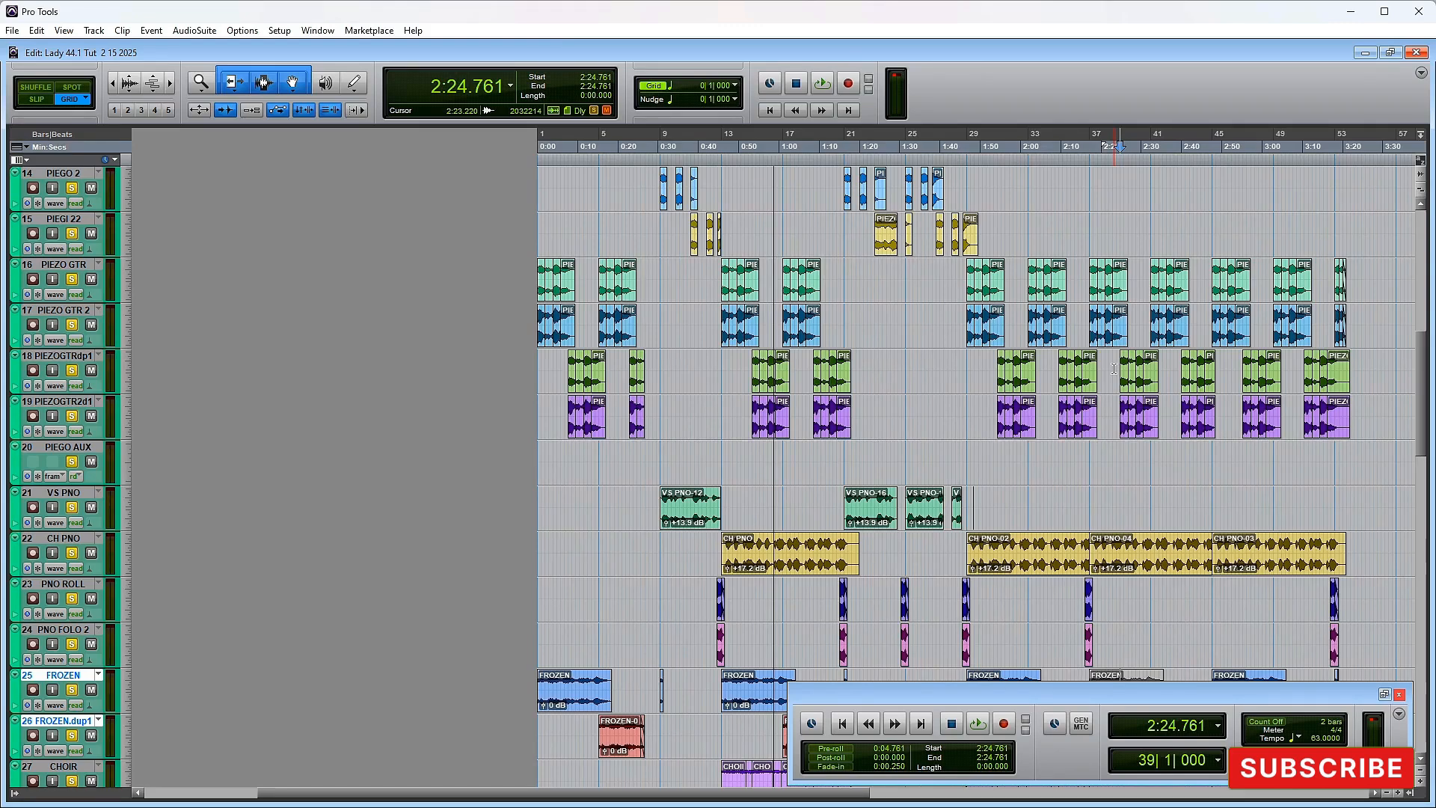
scroll(1114, 369, "down", 4)
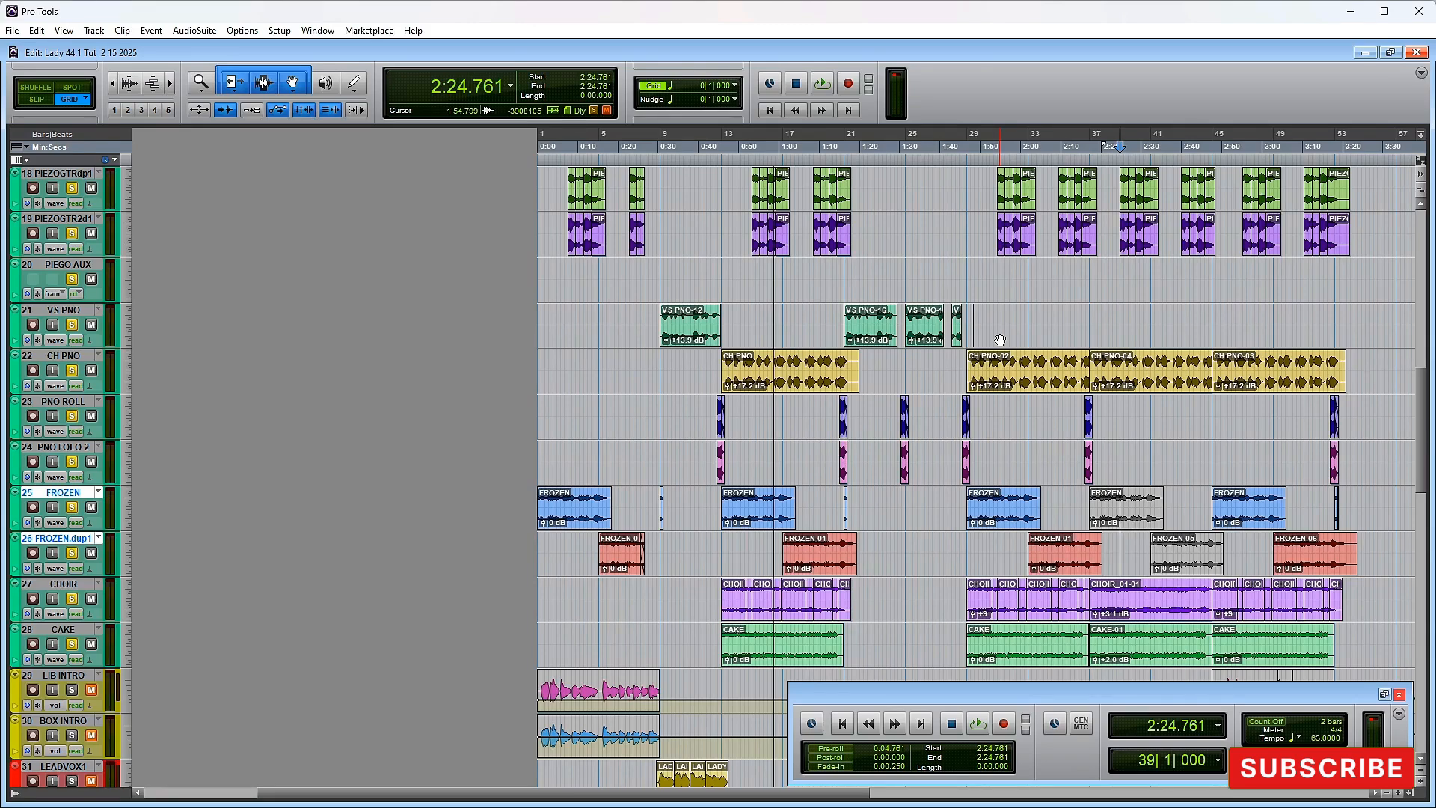
key("ctrl+=")
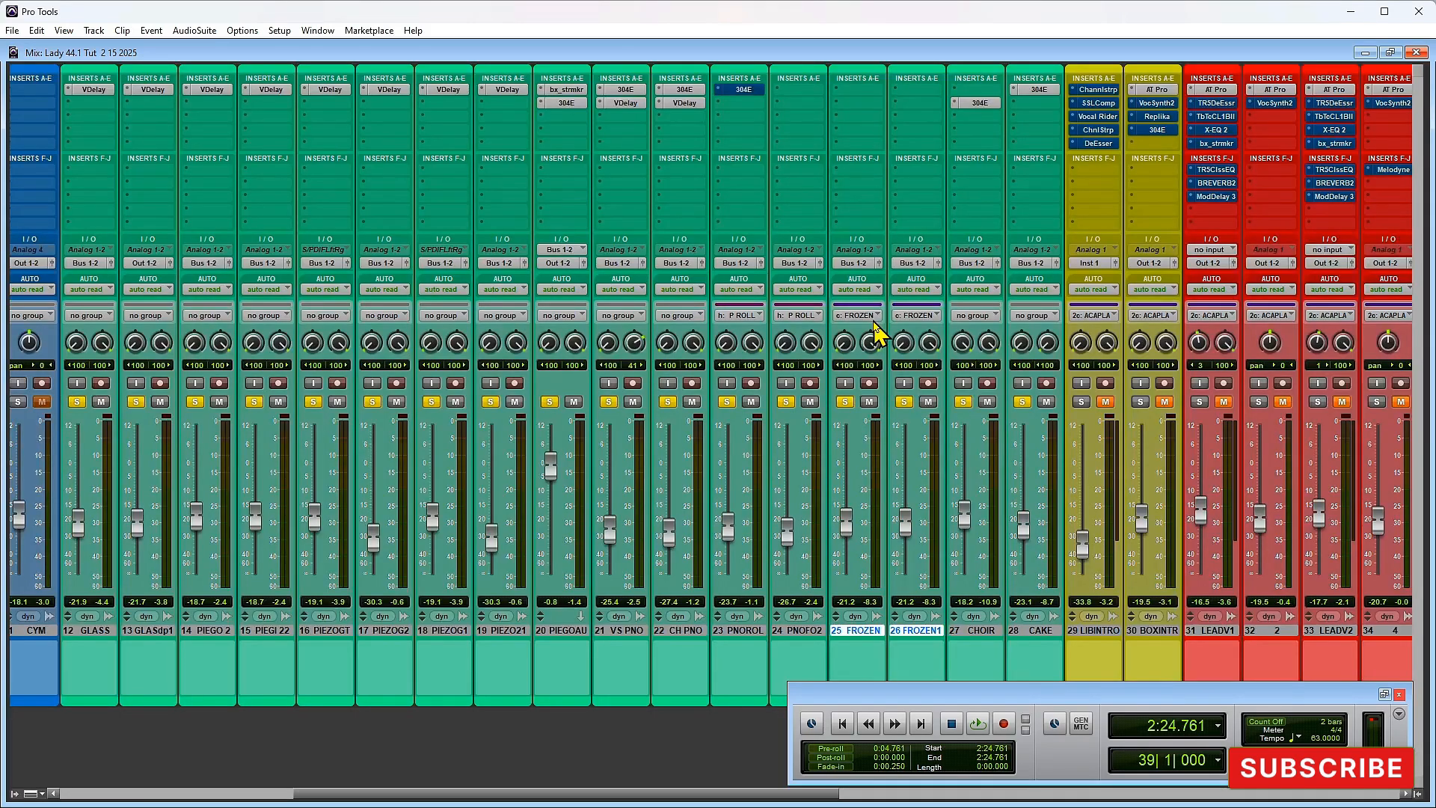
key("ctrl+=")
Step: Mark the range from 1:21.904 to 1:35.238 across the ROLL and CYM tracks
scroll(568, 401, "up", 4)
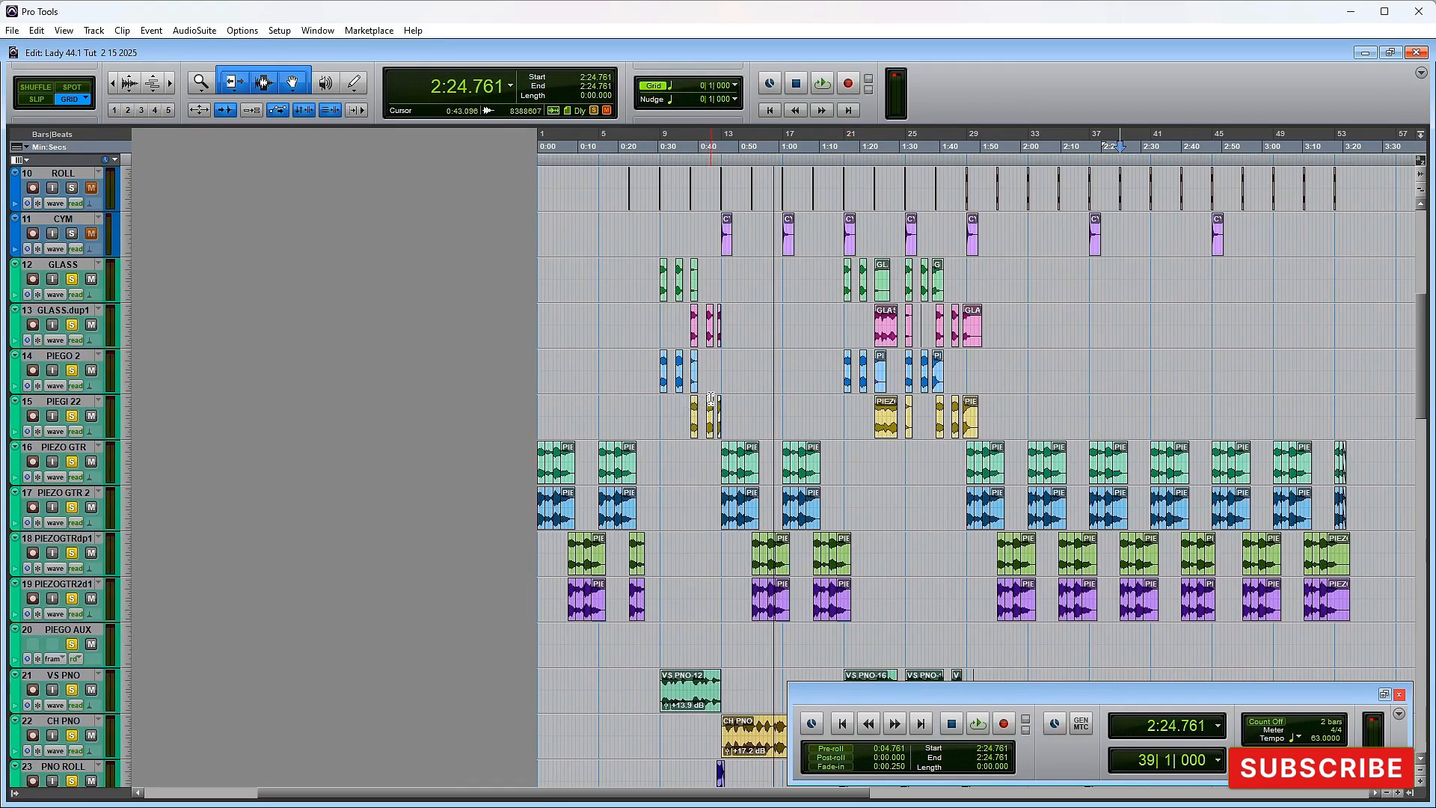
key("t")
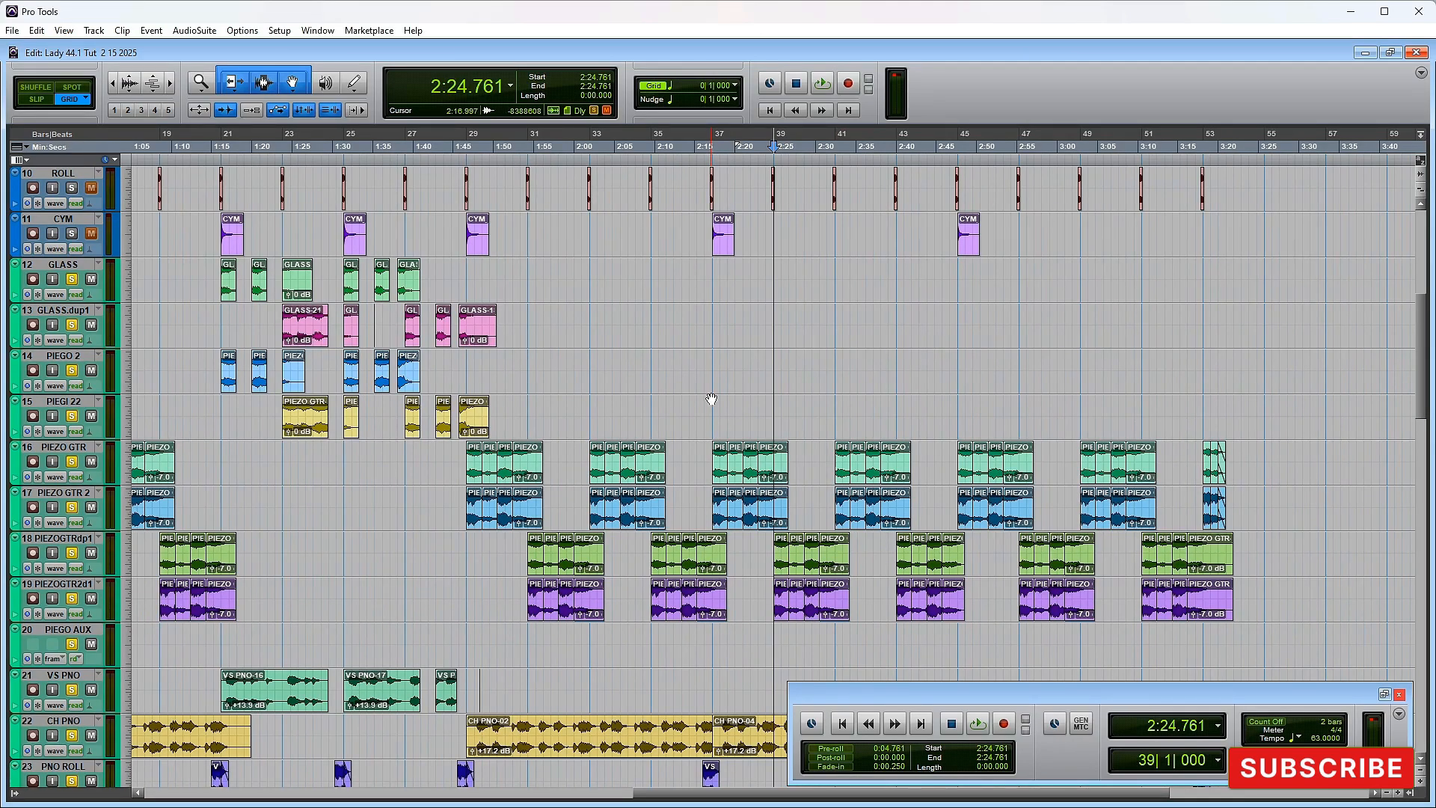
key("ctrl+=")
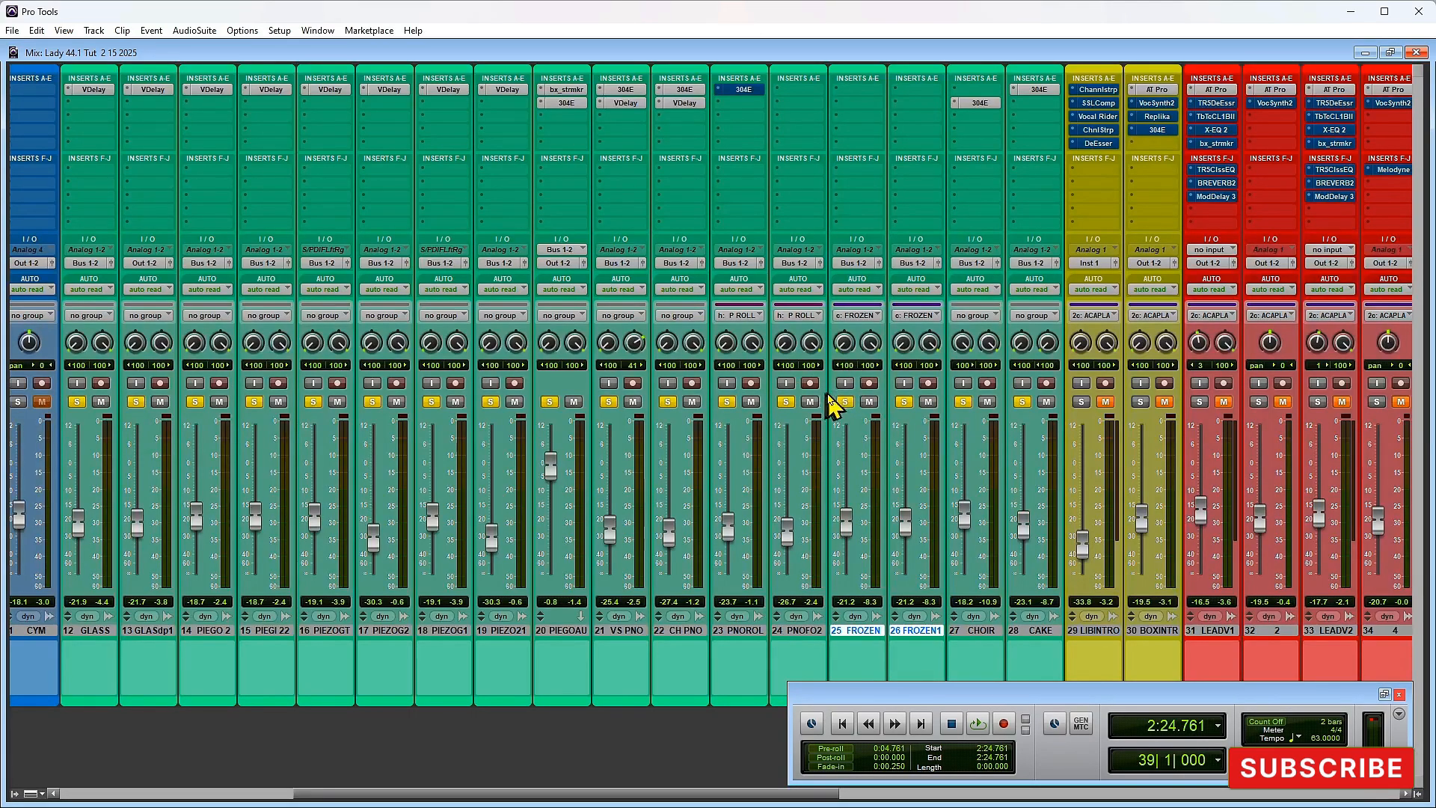
key("ctrl+=")
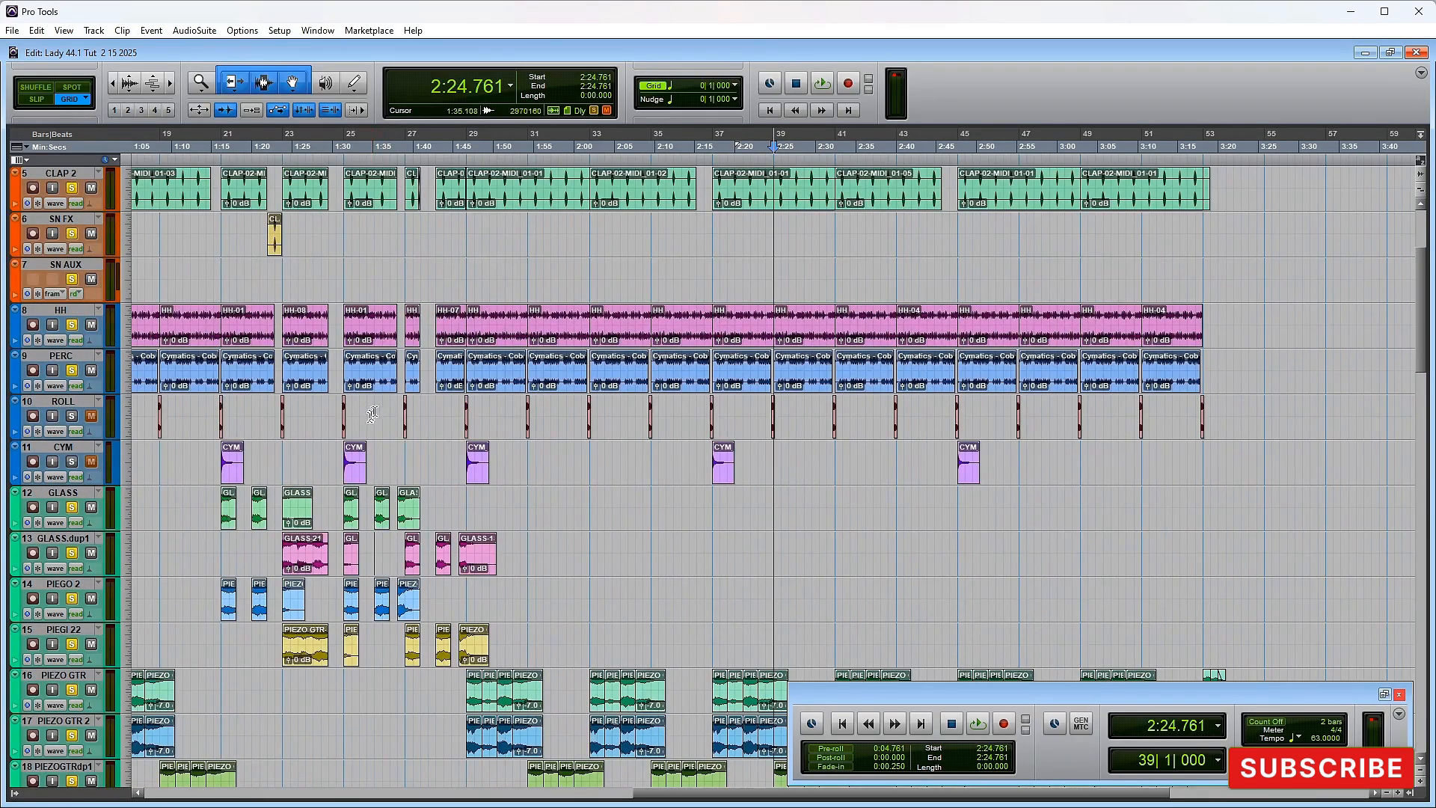
left_click_drag(392, 406, 534, 464)
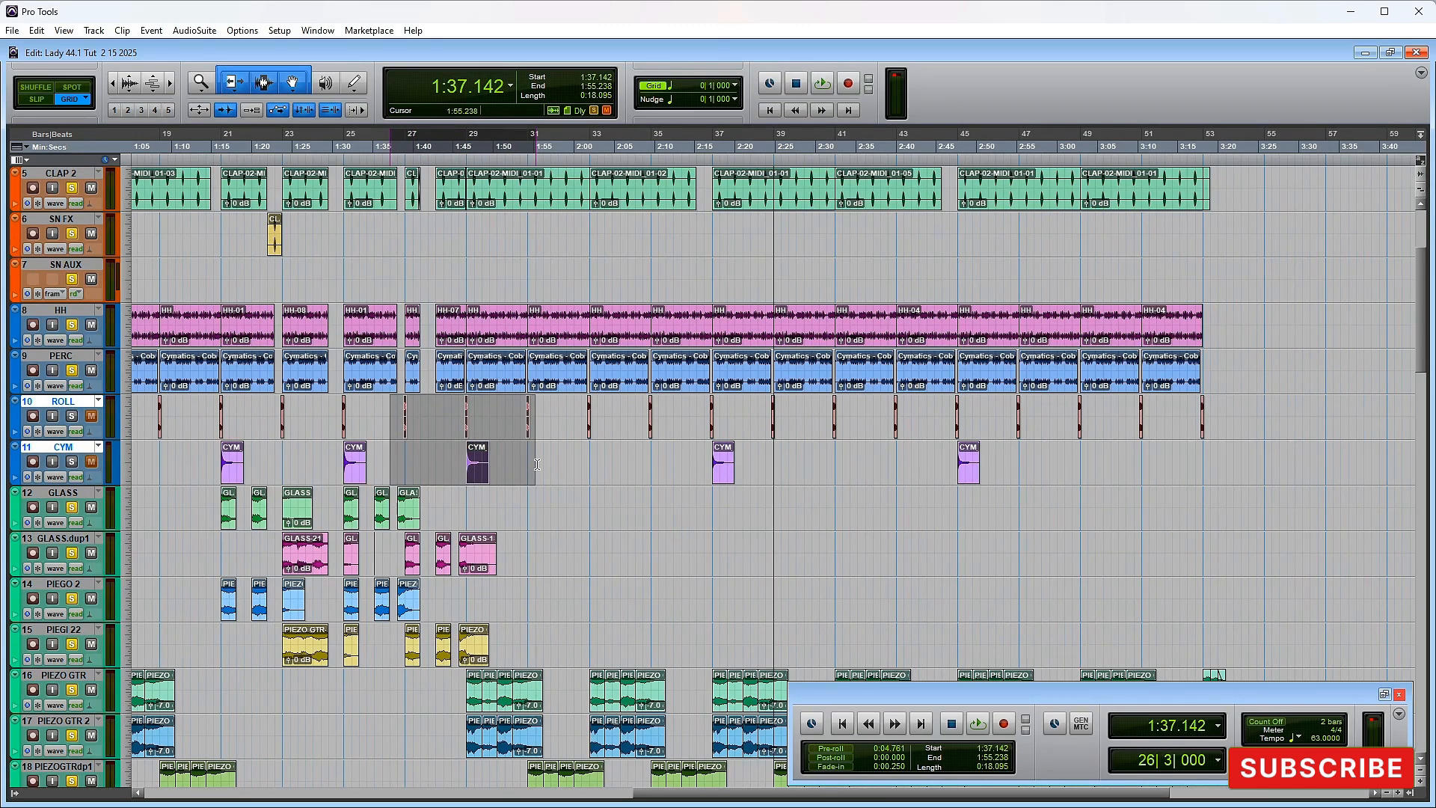
left_click_drag(274, 406, 389, 446)
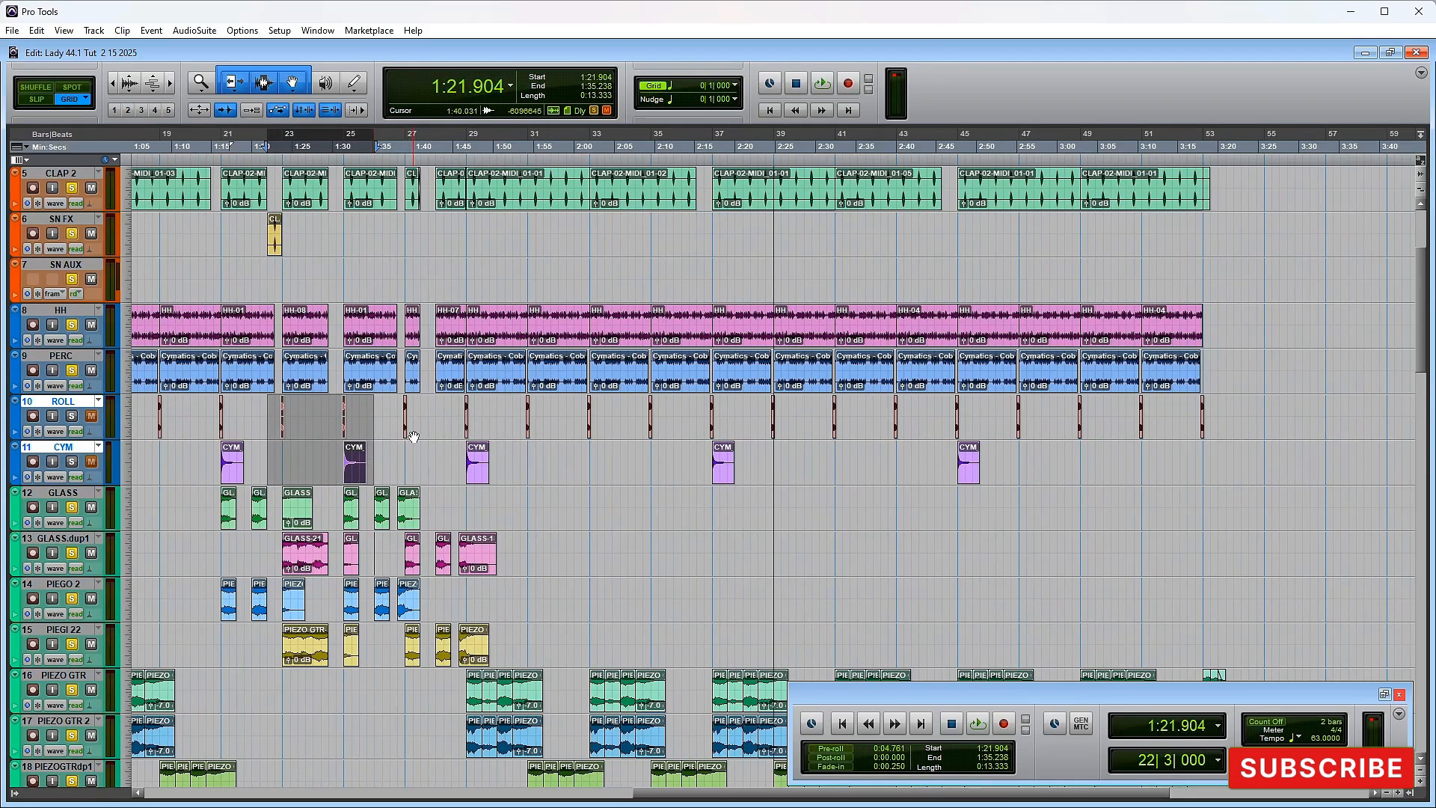
key("t")
key("t")
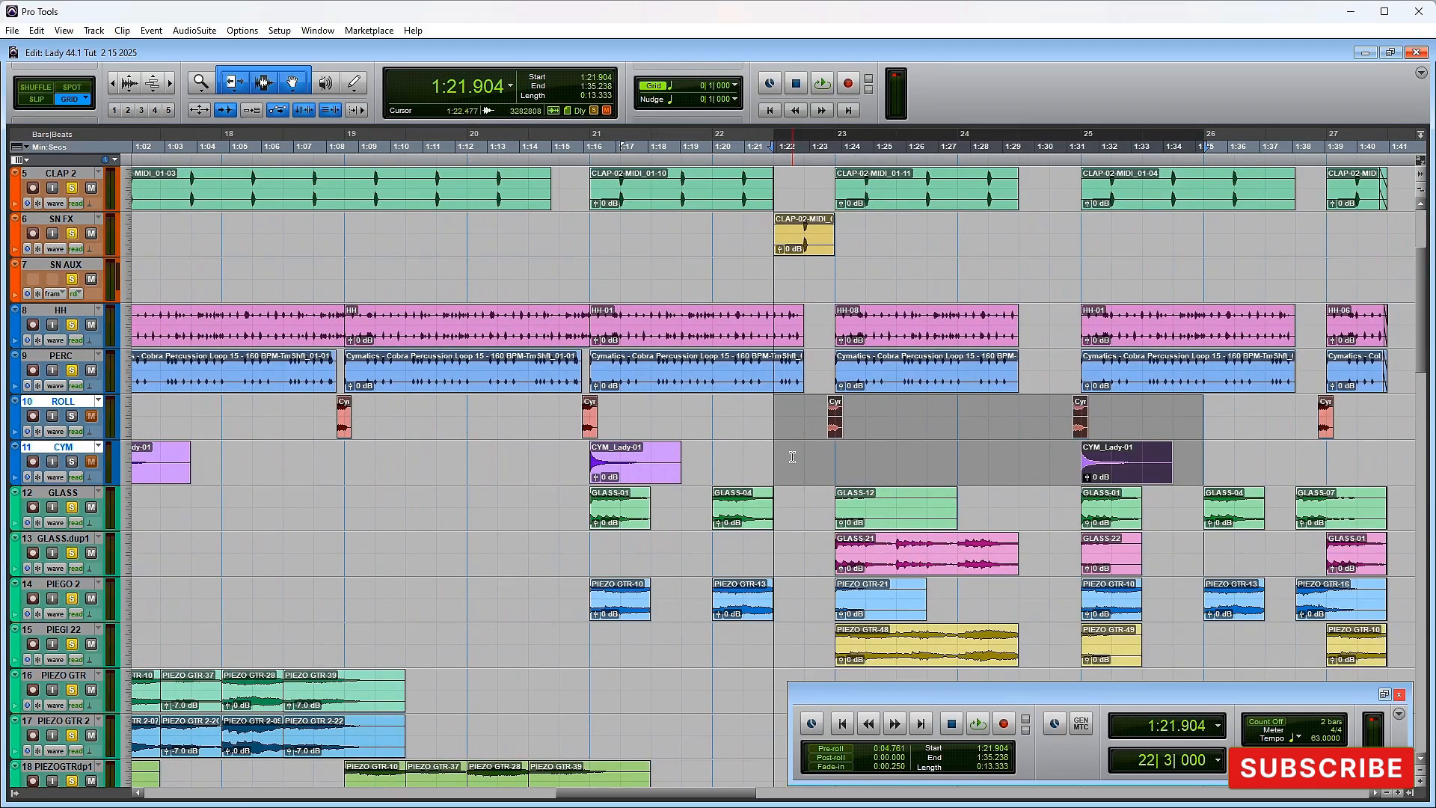
Step: Add the ROLL and CYM tracks to the solo in the mixer, play the marked range and stop
key("ctrl+equal")
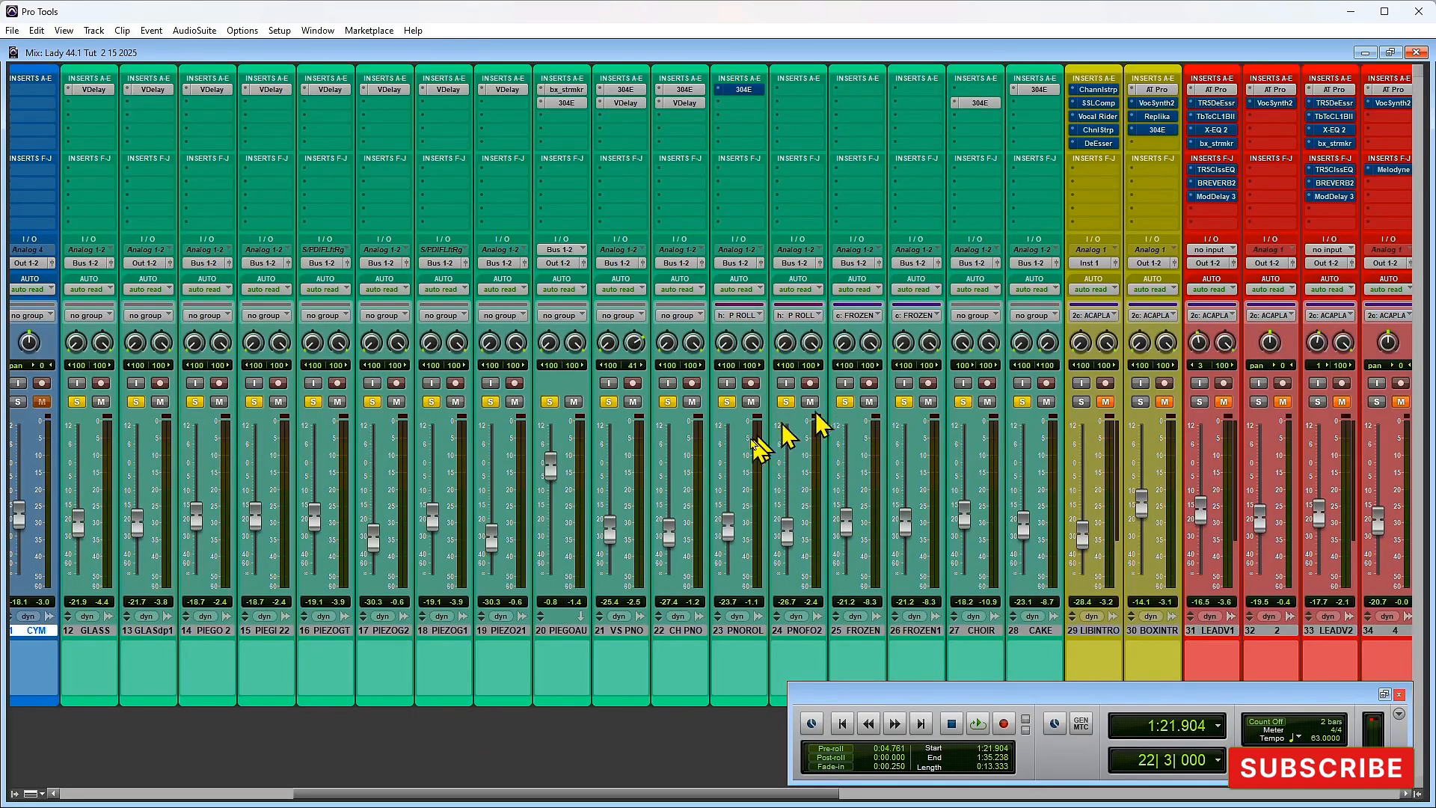
left_click_drag(533, 794, 306, 794)
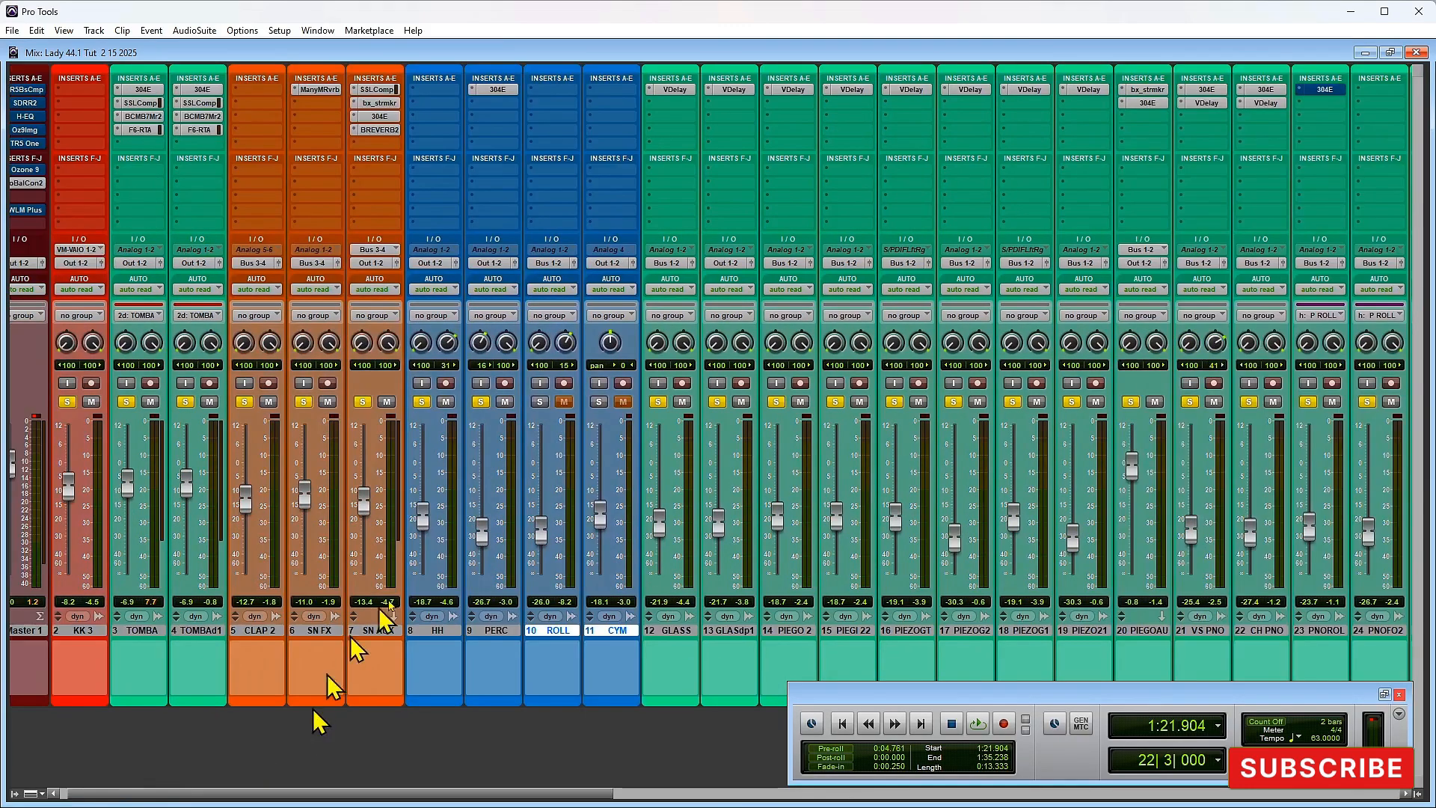
left_click(540, 401)
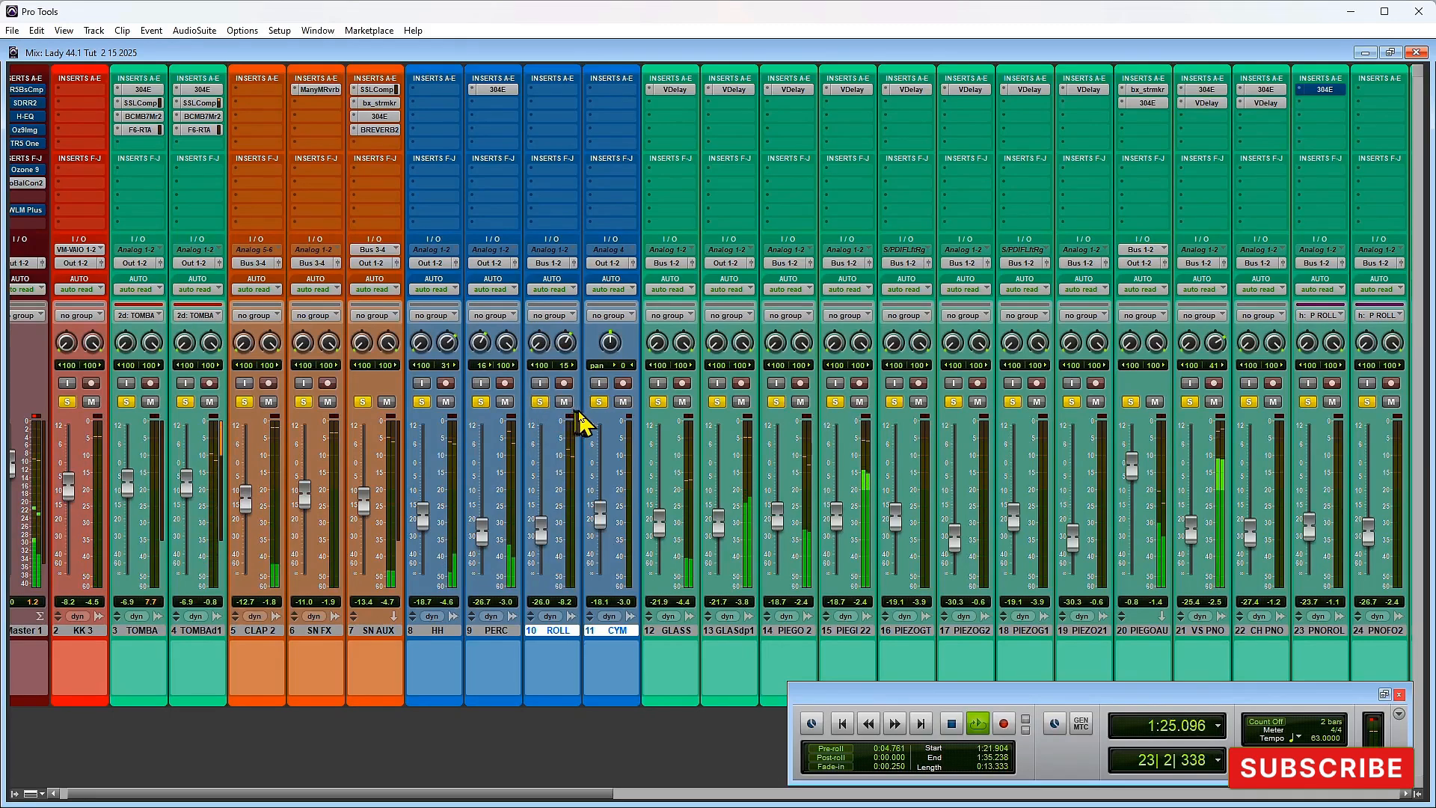
key("space")
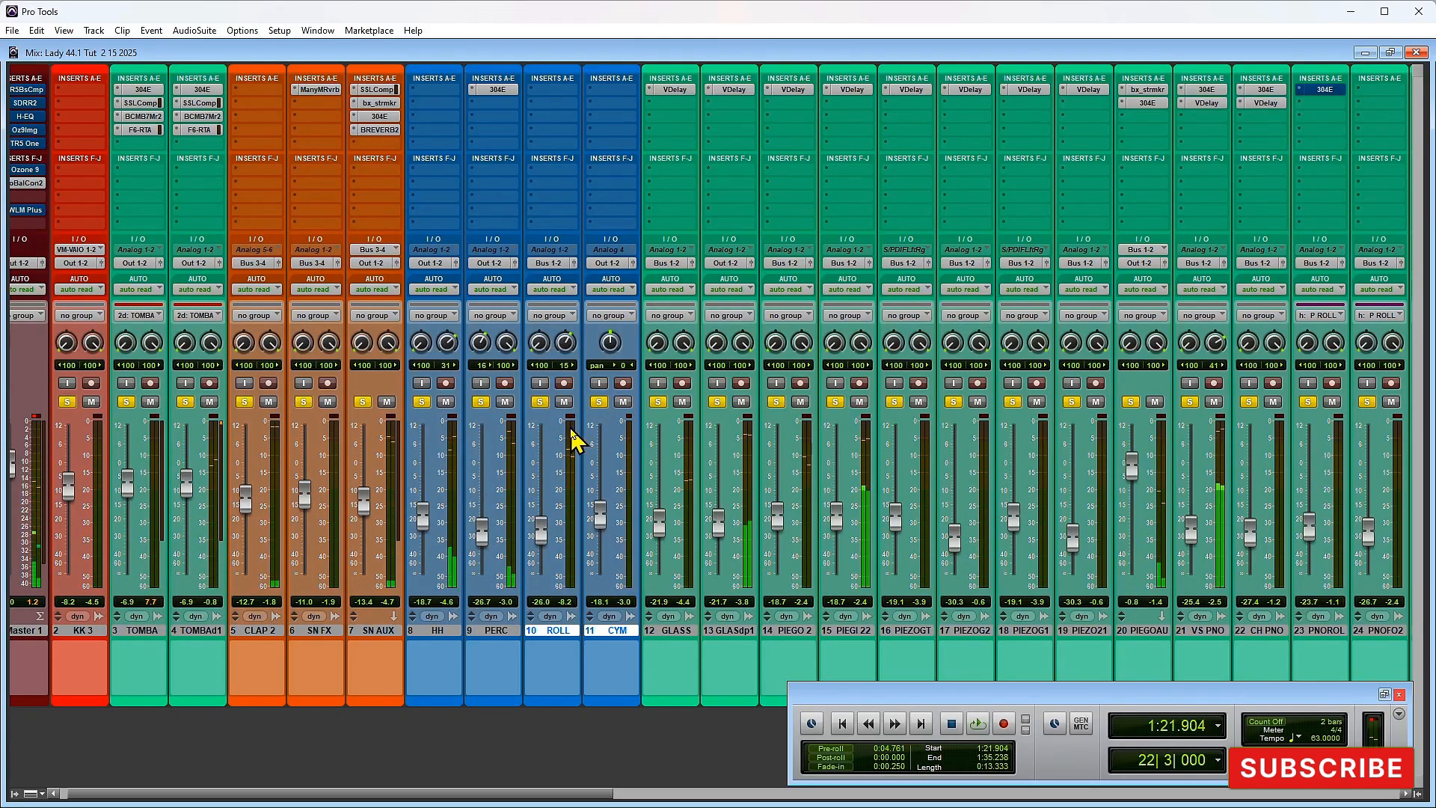
Step: Mark the ROLL track from 1:22.857 to 1:24.761 in the arrangement, play that range and stop
key("ctrl+equal")
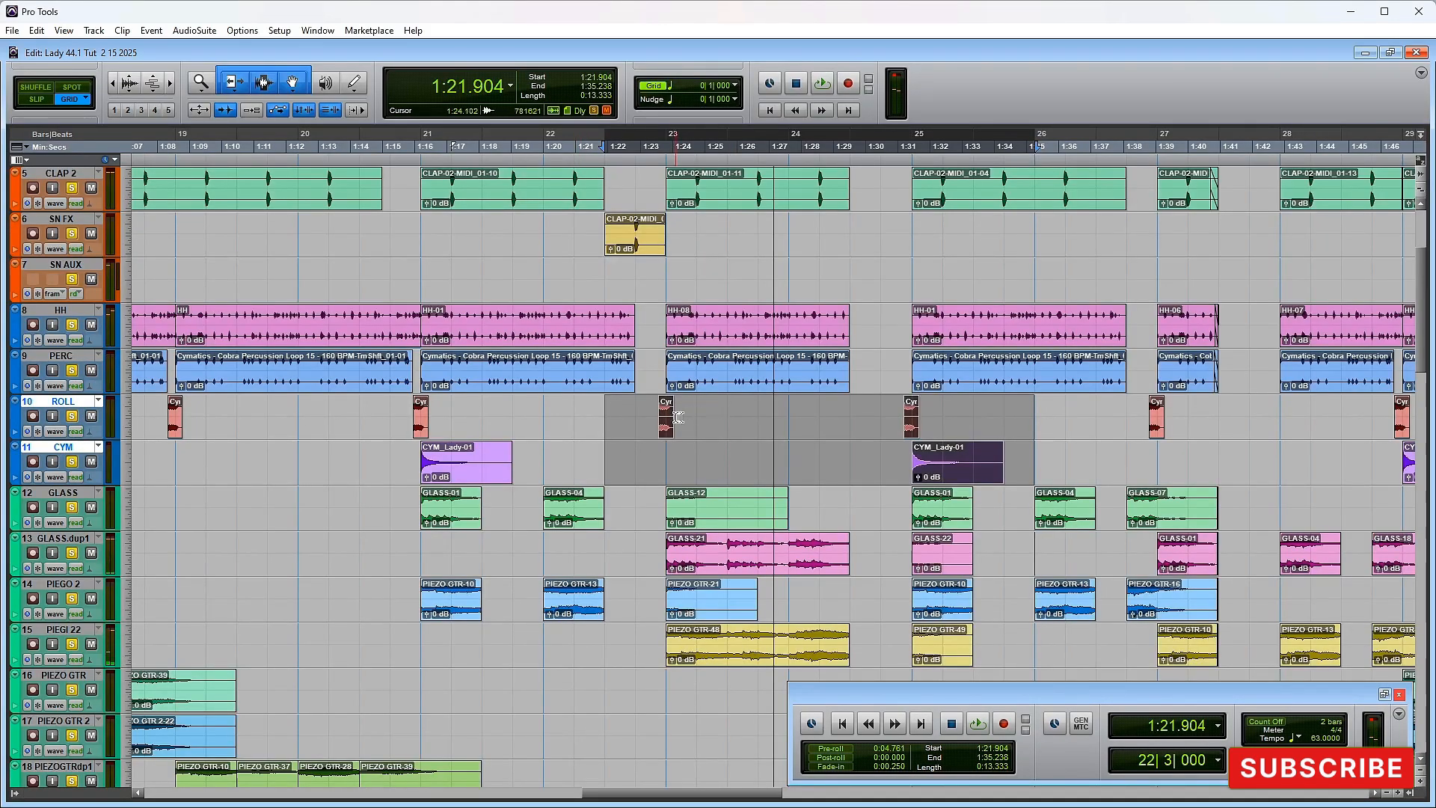
left_click(637, 413)
left_click_drag(641, 417, 687, 421)
key("space")
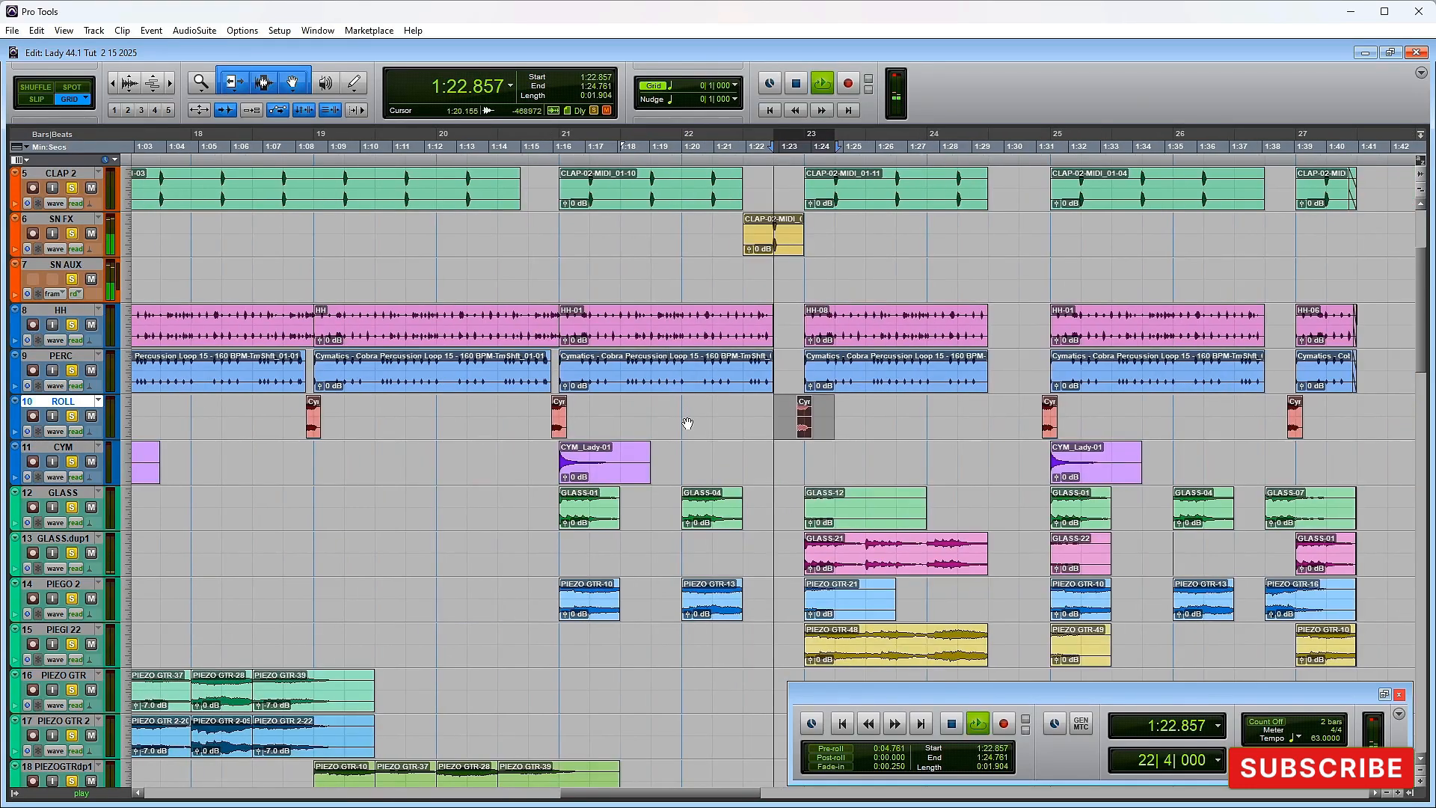
key("space")
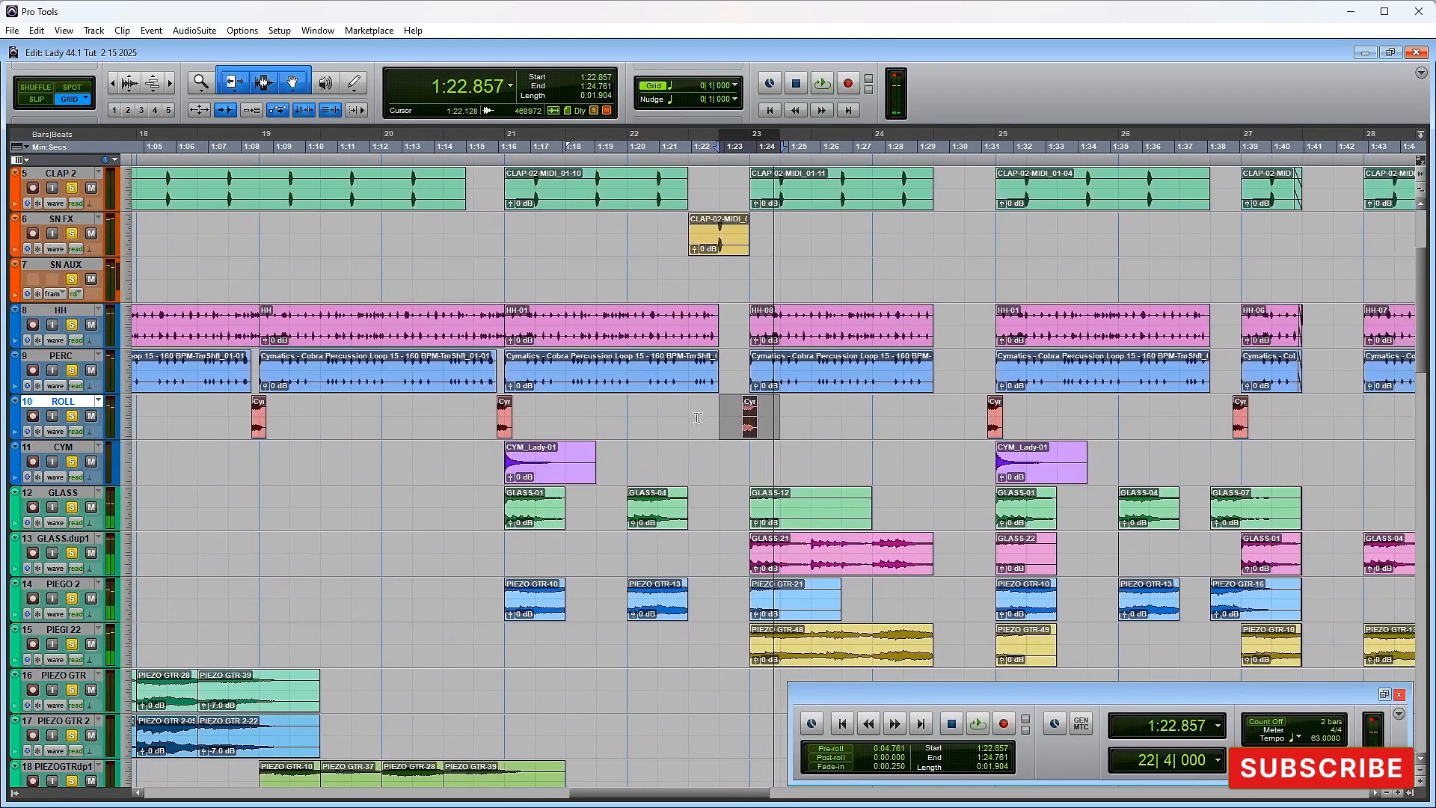
Step: Mark the range from 1:45.714 to 1:49.523 across the ROLL and CYM tracks, play it and stop
left_click(823, 443)
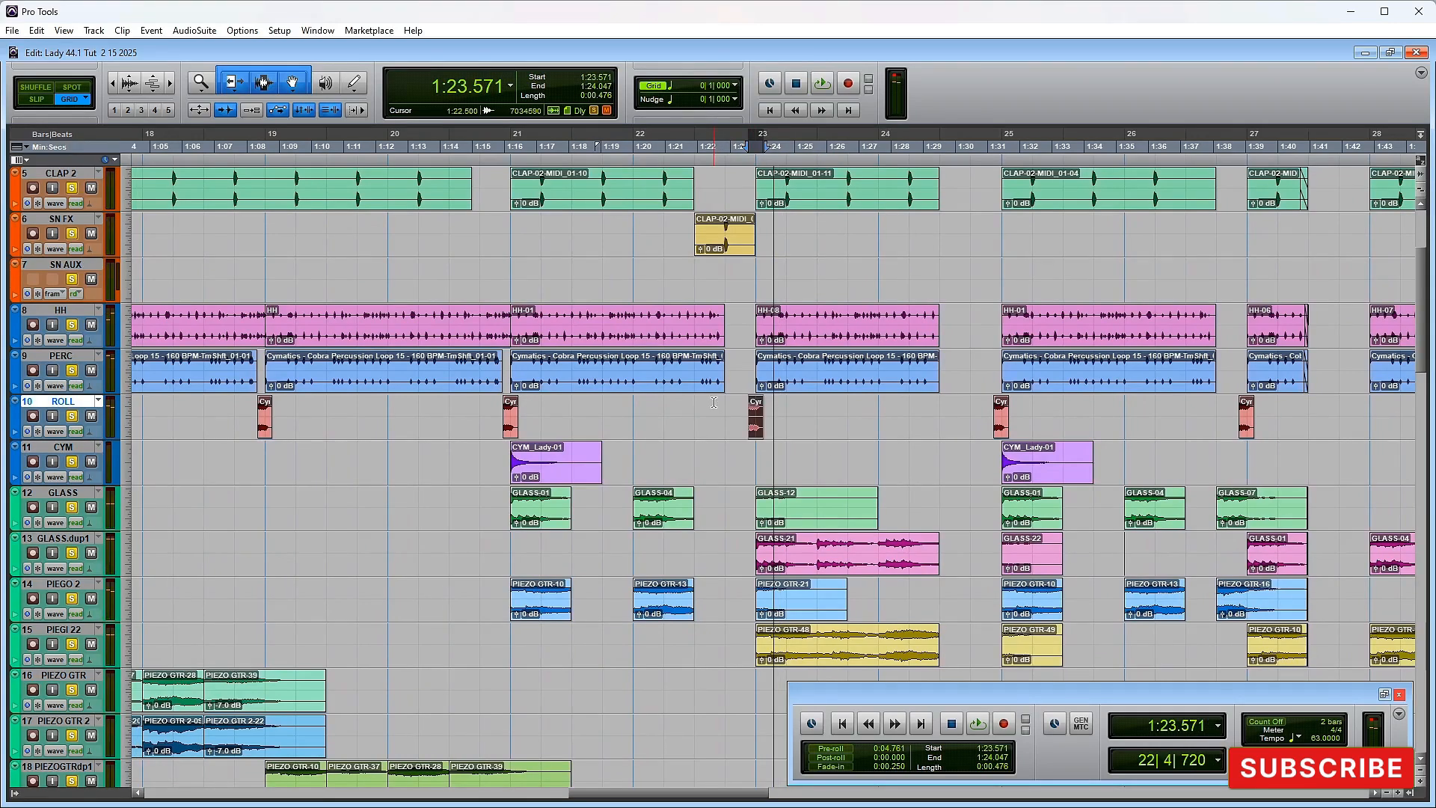
left_click(715, 406)
left_click_drag(720, 407, 992, 448)
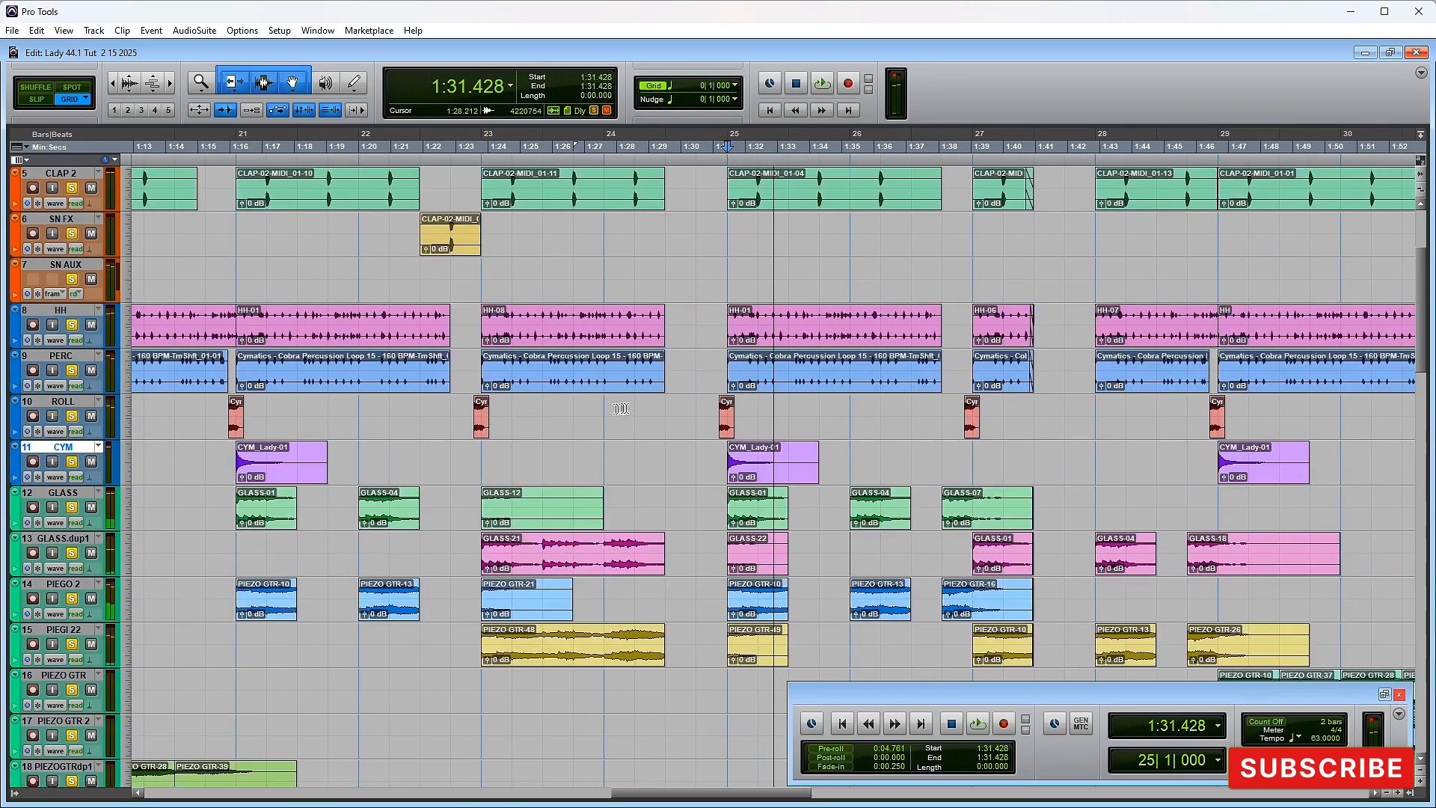
left_click_drag(1185, 414, 1320, 472)
key("space")
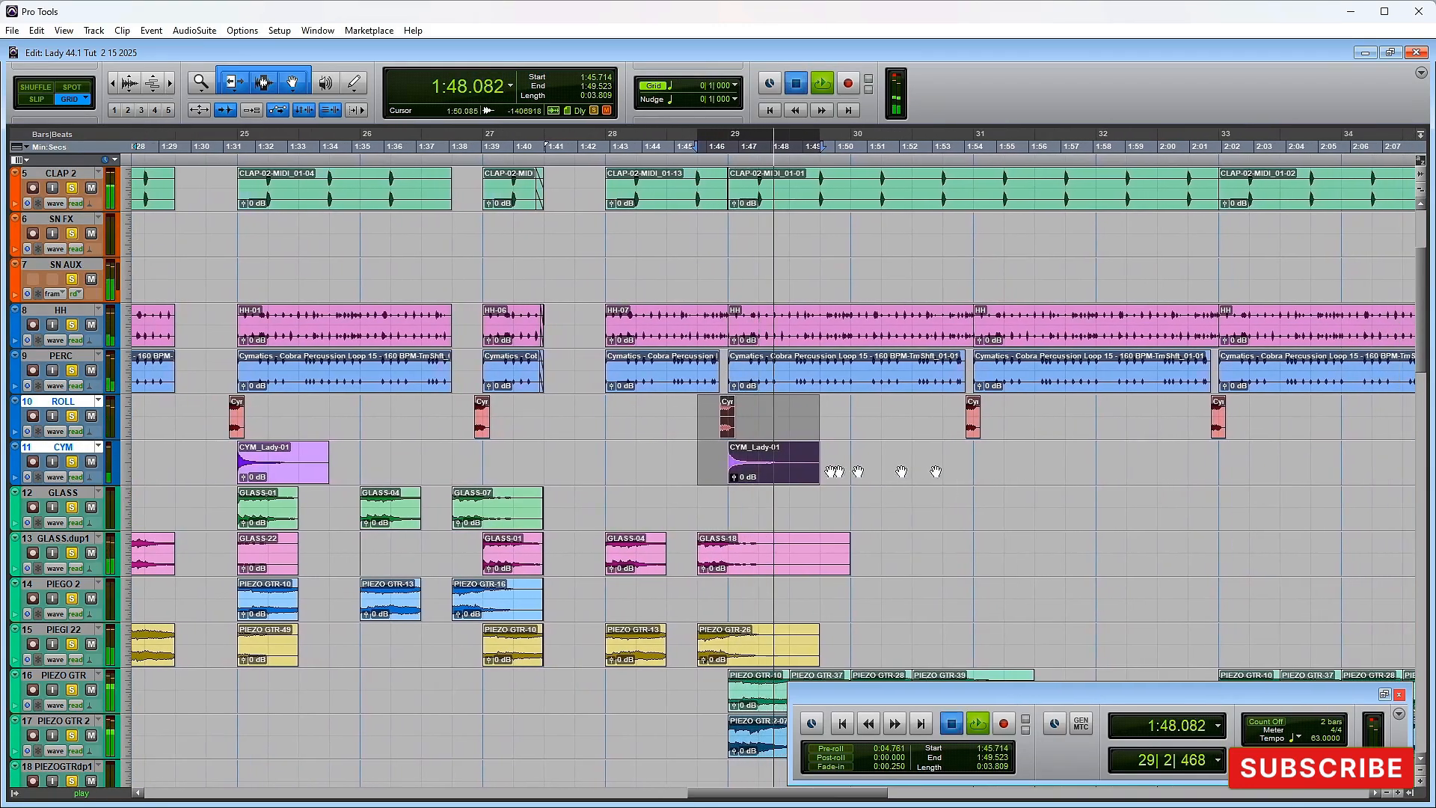
key("space")
Step: Mark the range from 1:44.761 to 1:50.476 across ROLL and CYM, check the mixer and return to the arrangement
left_click_drag(658, 438, 827, 484)
key("ctrl+equal")
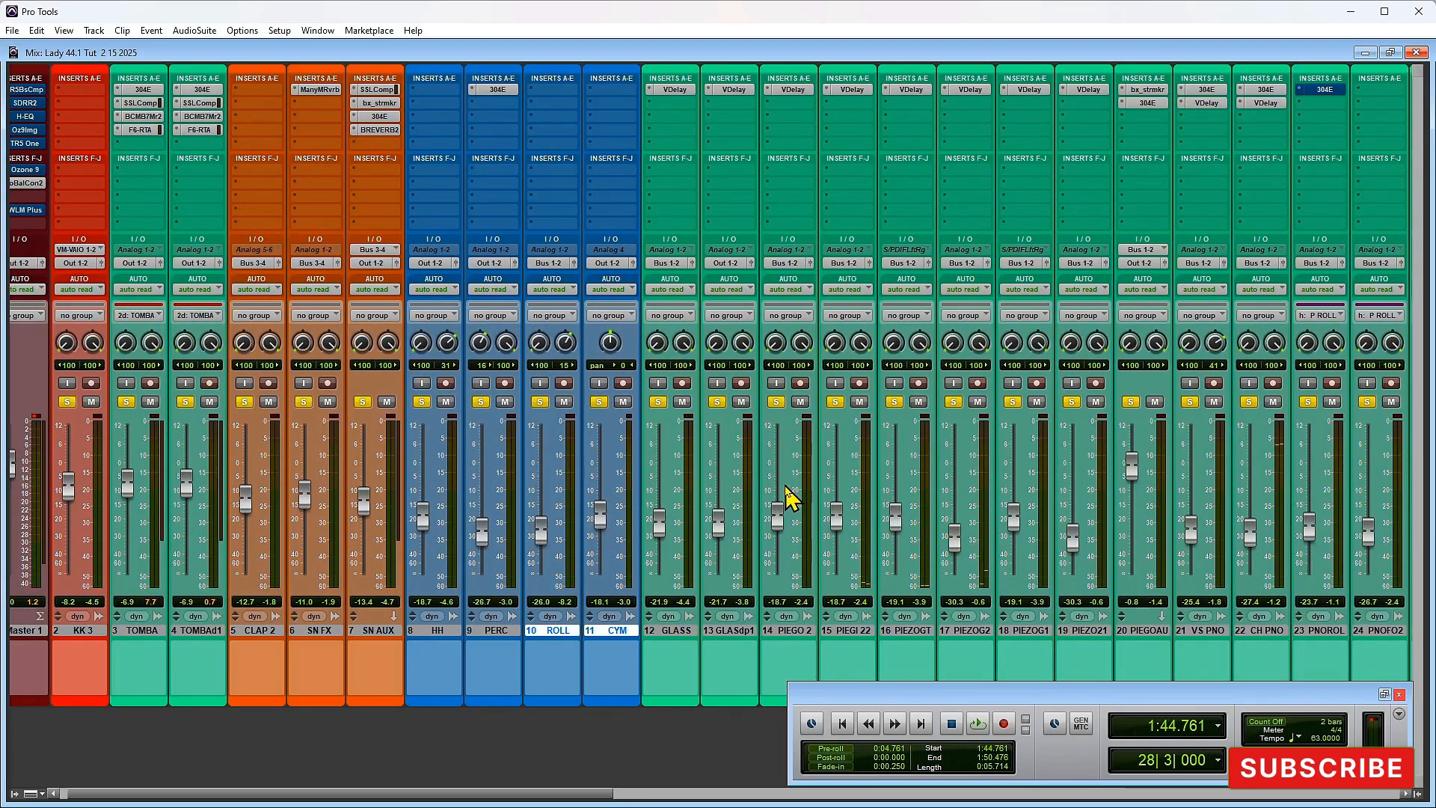
key("ctrl+equal")
Step: Mark 1:44.761 to 1:48.571 across PNO ROLL and PNO FOLO 2, and play it while viewing their mixer channels
scroll(673, 438, "down", 10)
scroll(673, 437, "down", 4)
left_click_drag(671, 362, 772, 424)
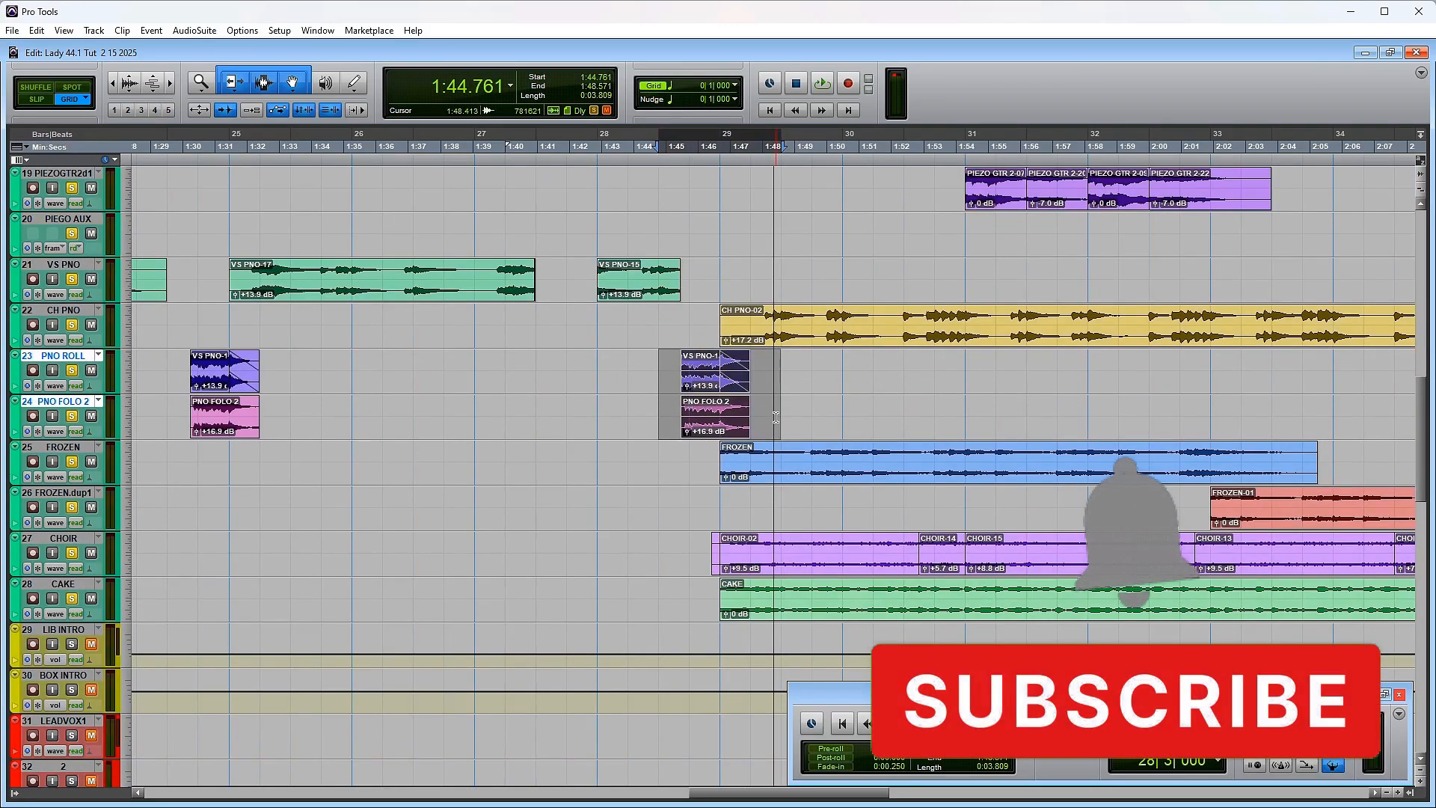
key("ctrl+equal")
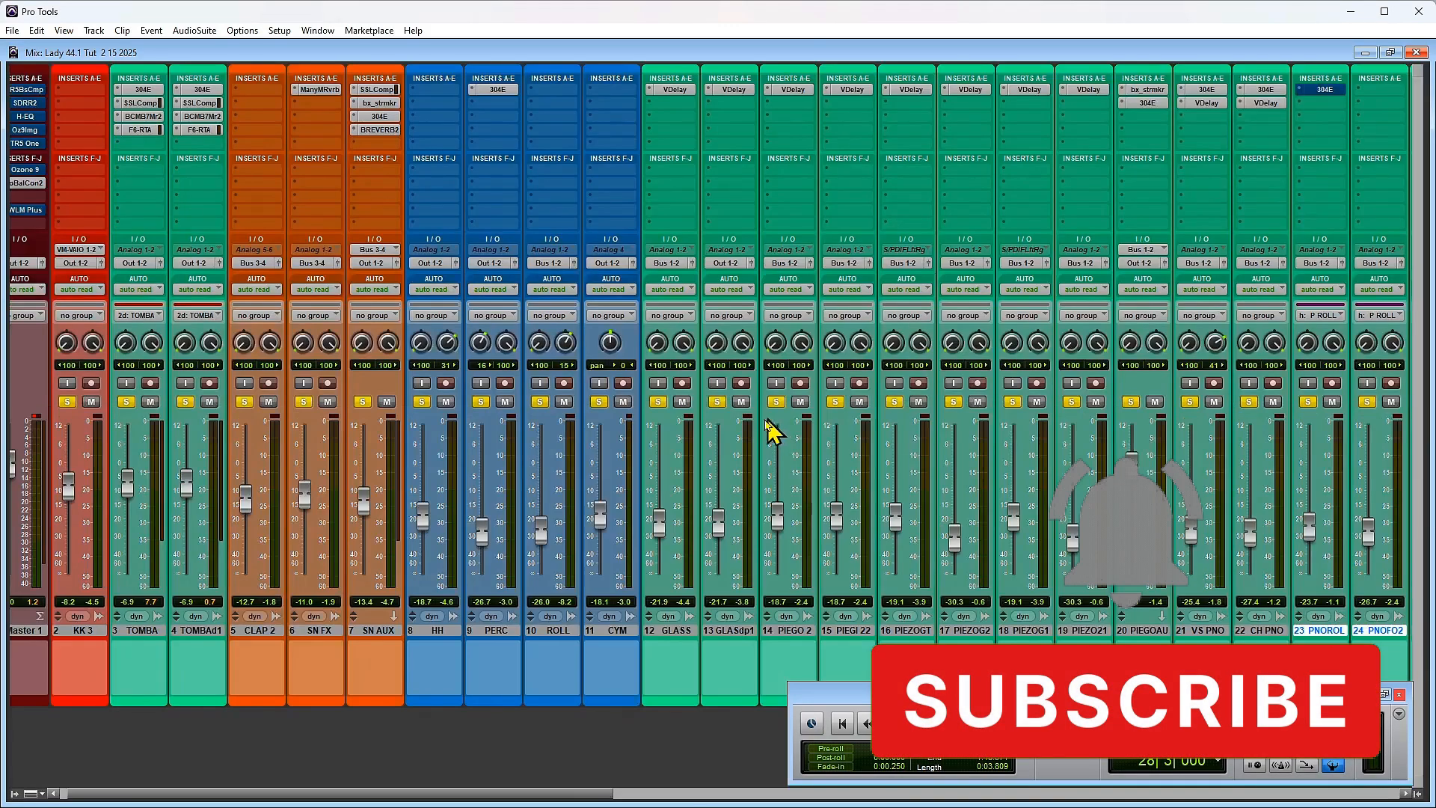
left_click_drag(532, 797, 781, 799)
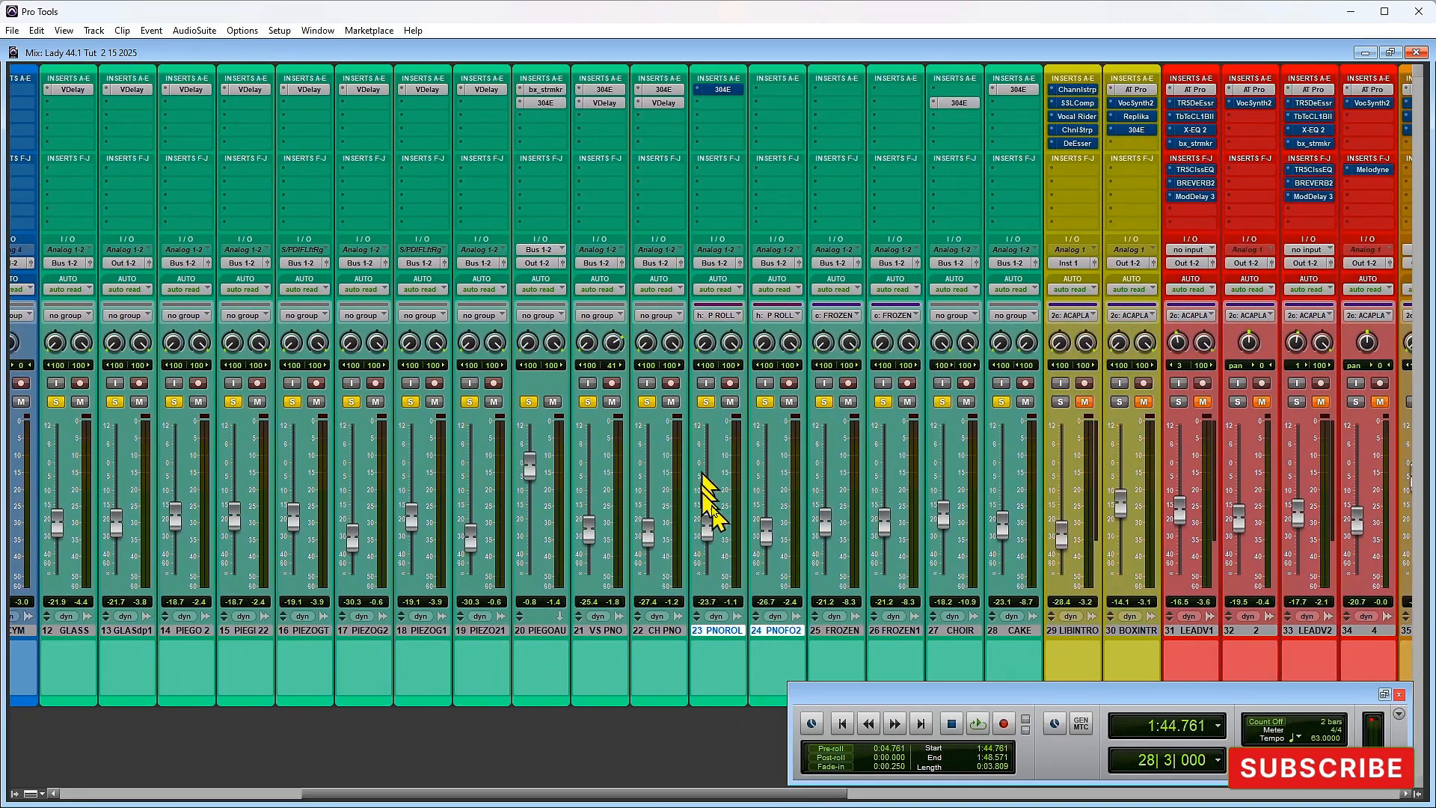
key("space")
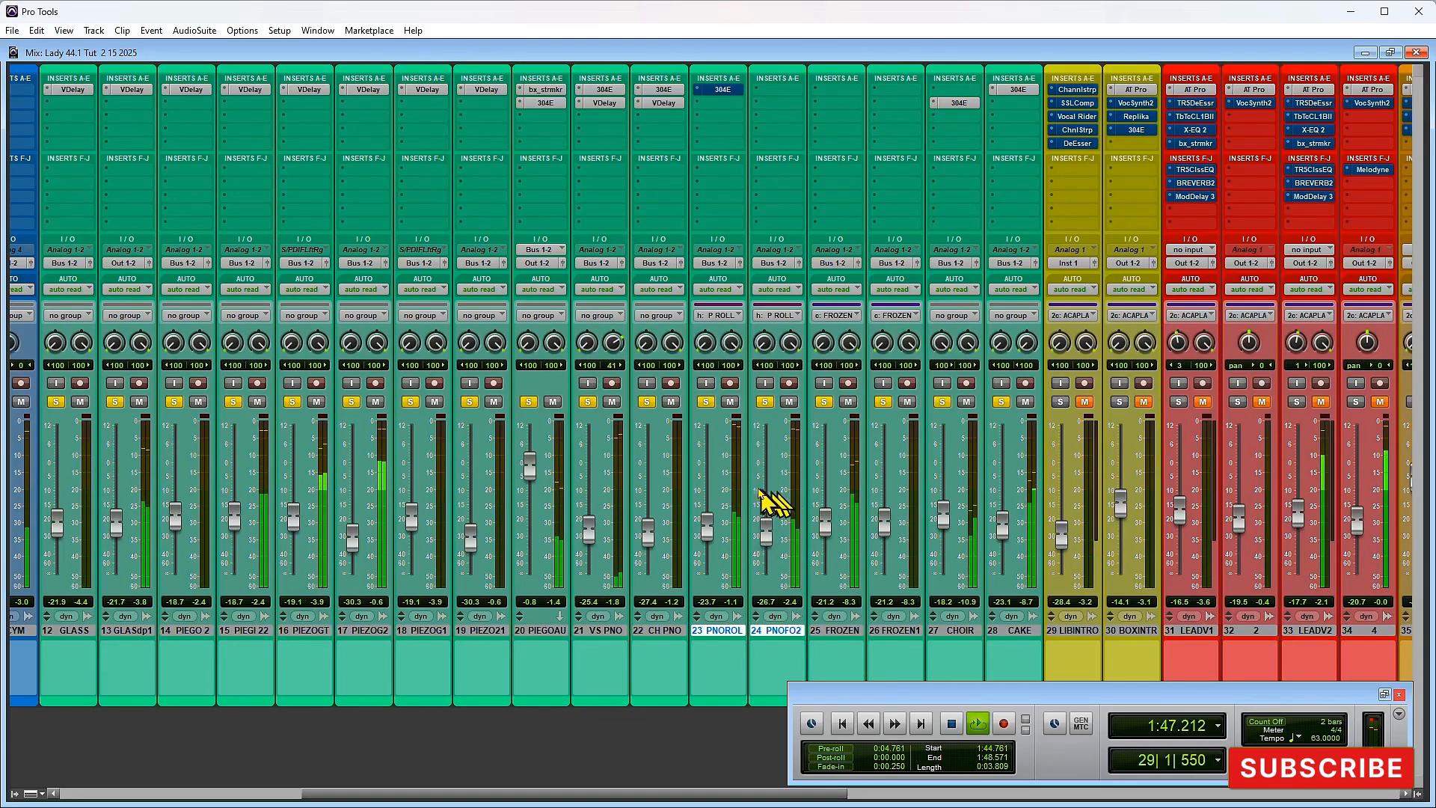
key("space")
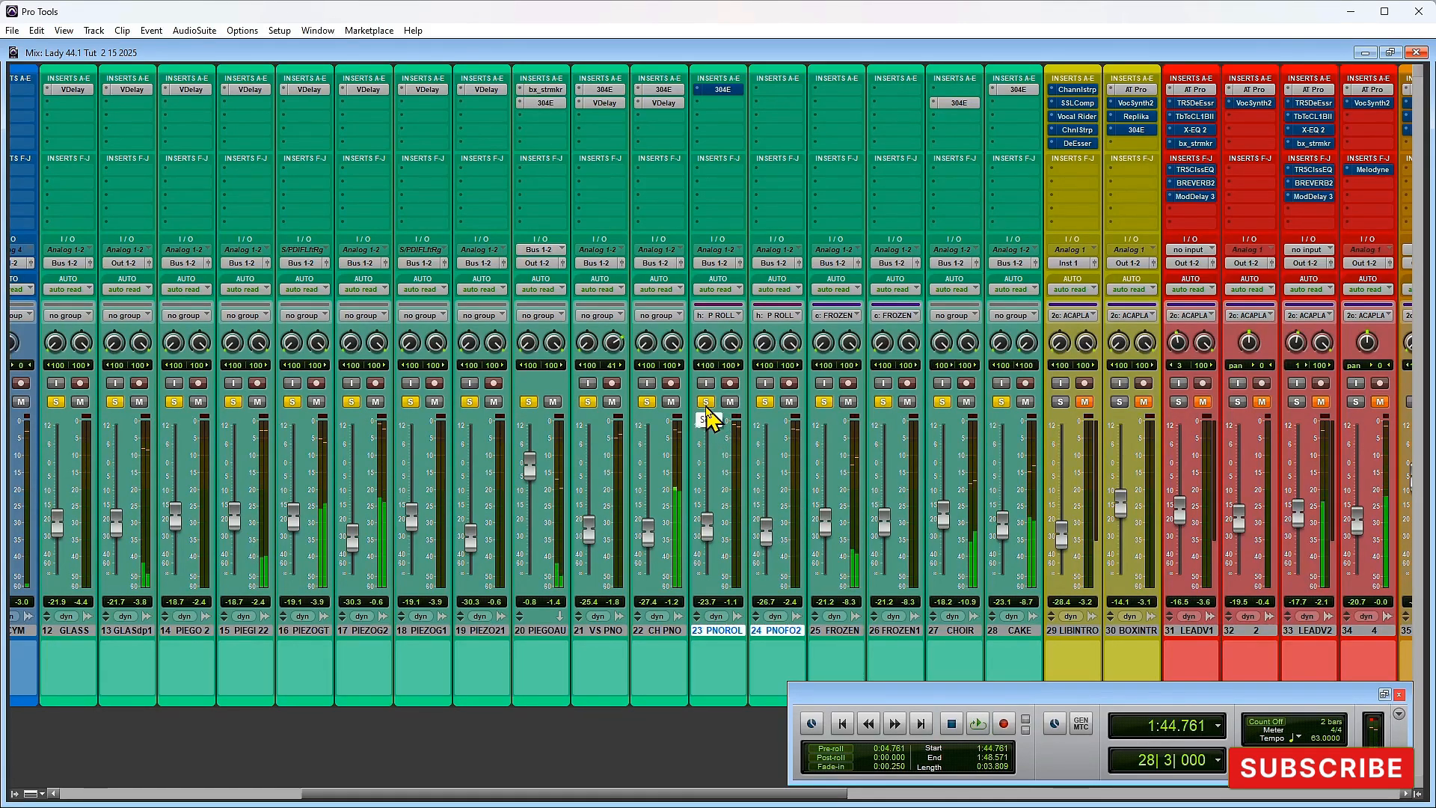
Step: Return to the session start, place the cursor at 0:01.904 on the PIEZOGTRdp1 track and play the intro
key("ctrl+equal")
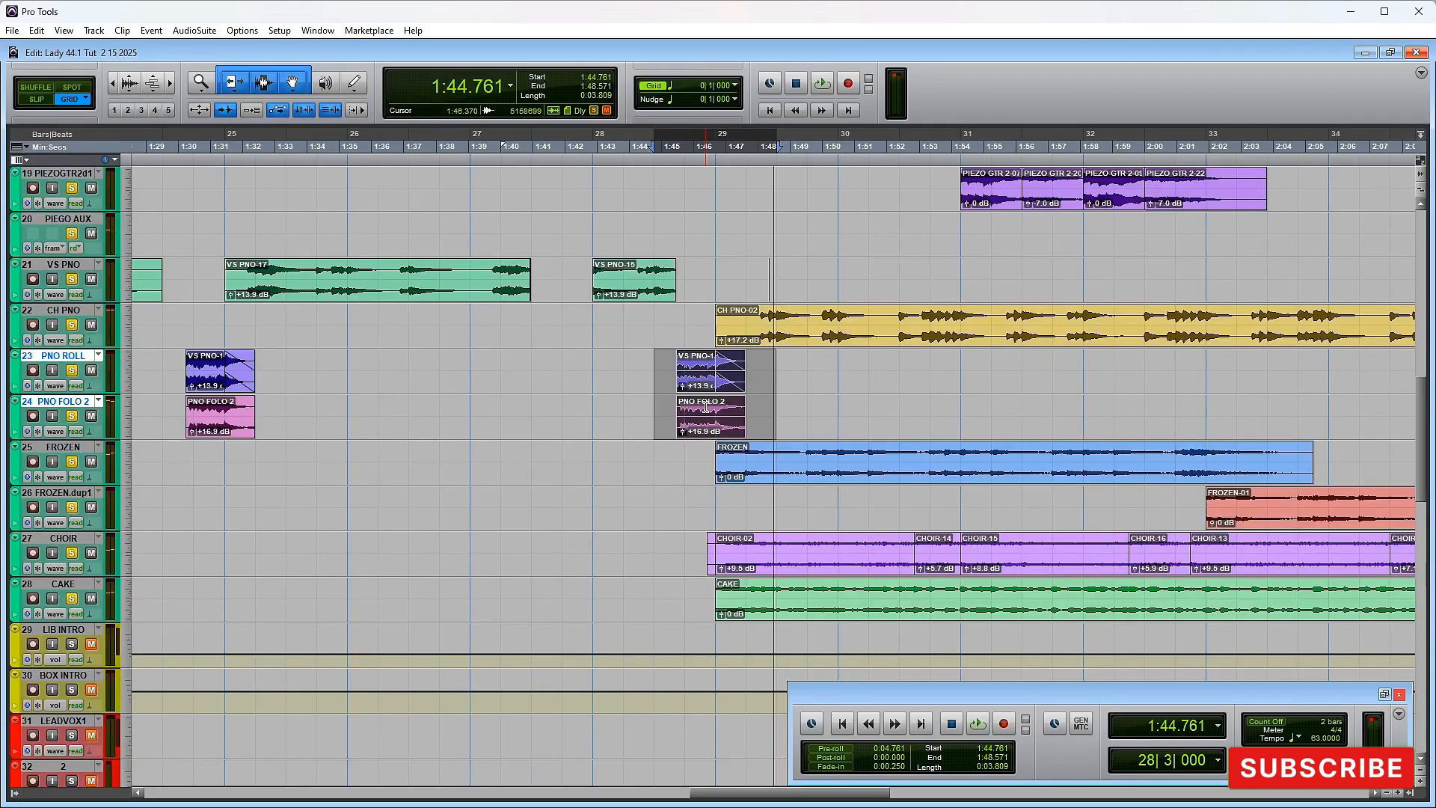
scroll(653, 394, "up", 15)
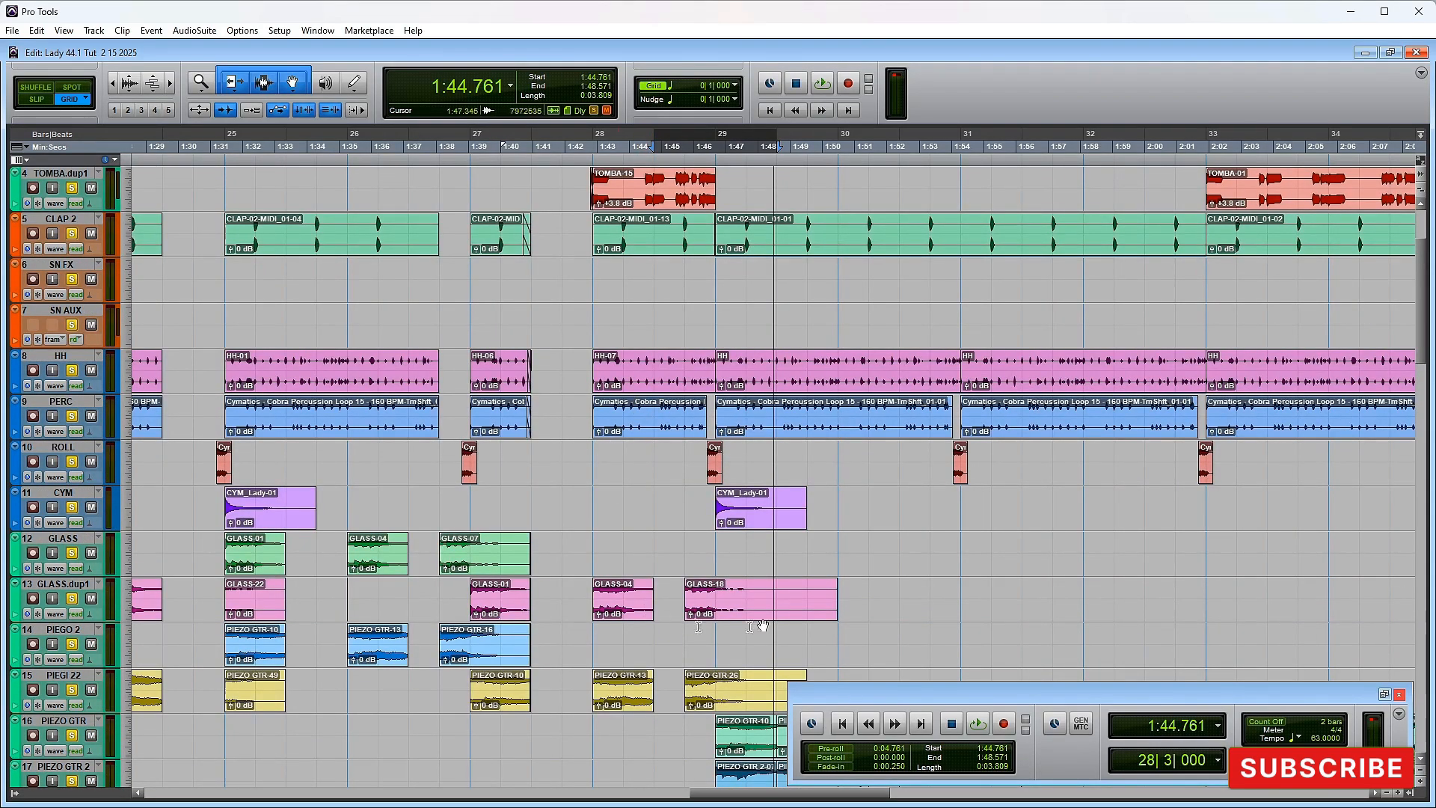
left_click(840, 723)
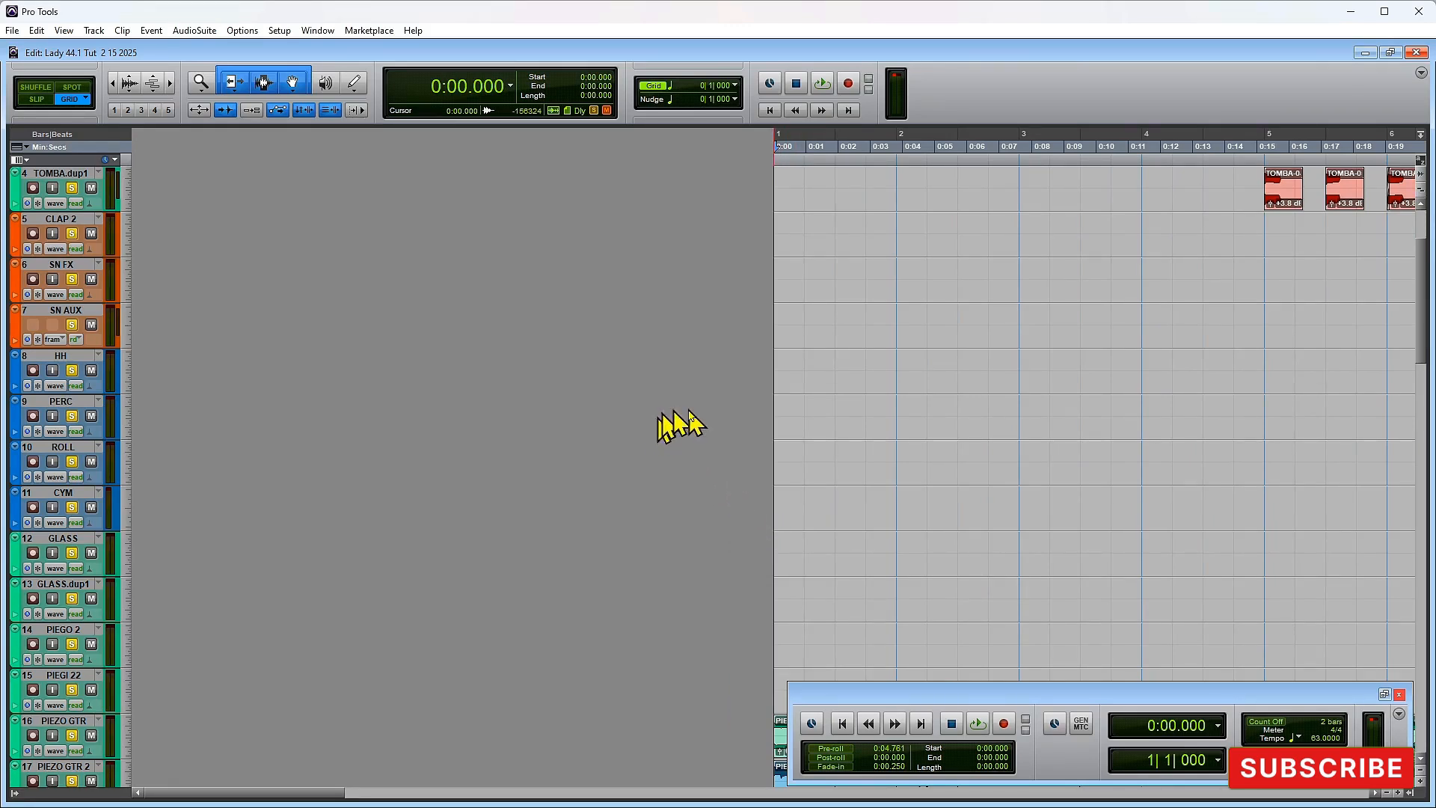
scroll(800, 430, "up", 3)
scroll(873, 441, "down", 10)
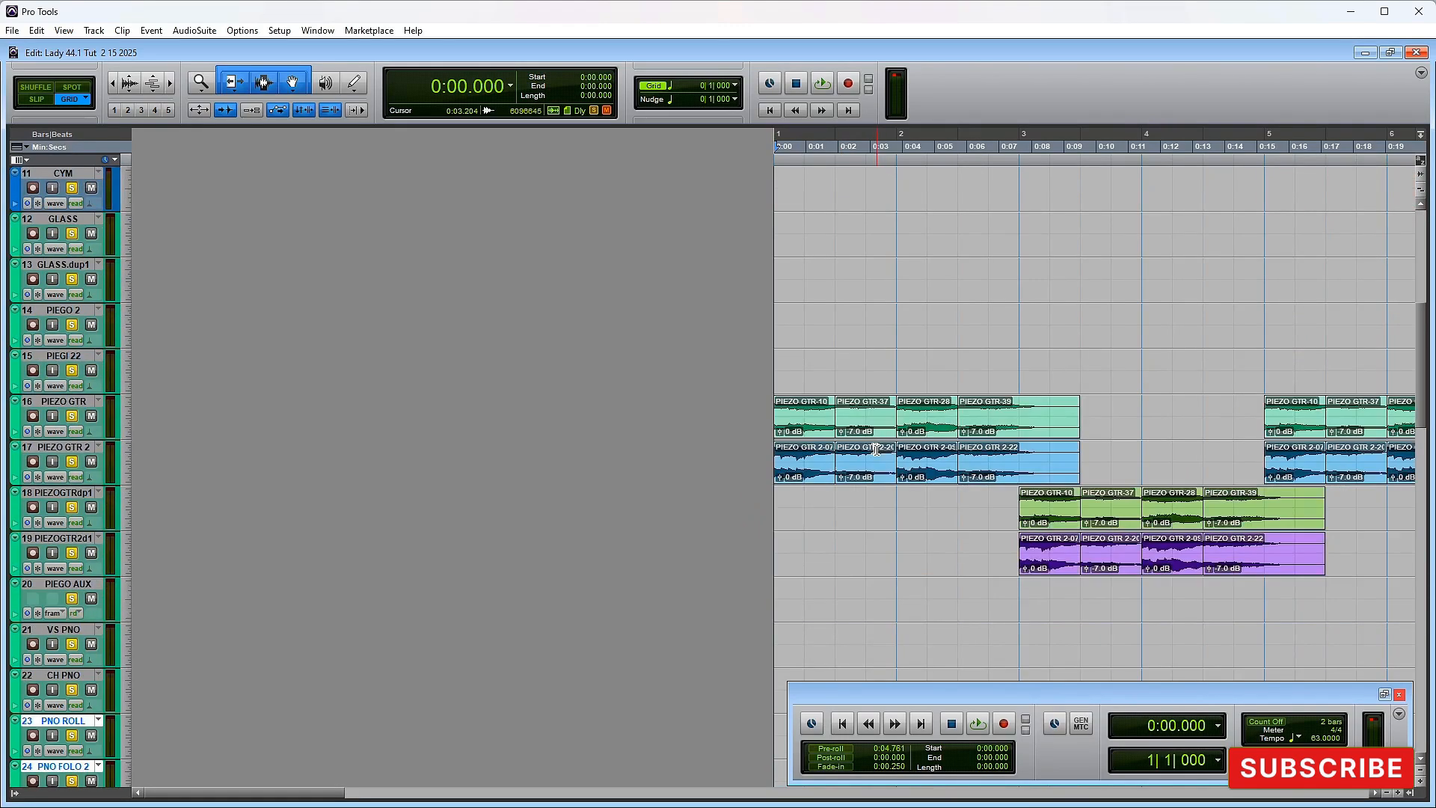
left_click(820, 507)
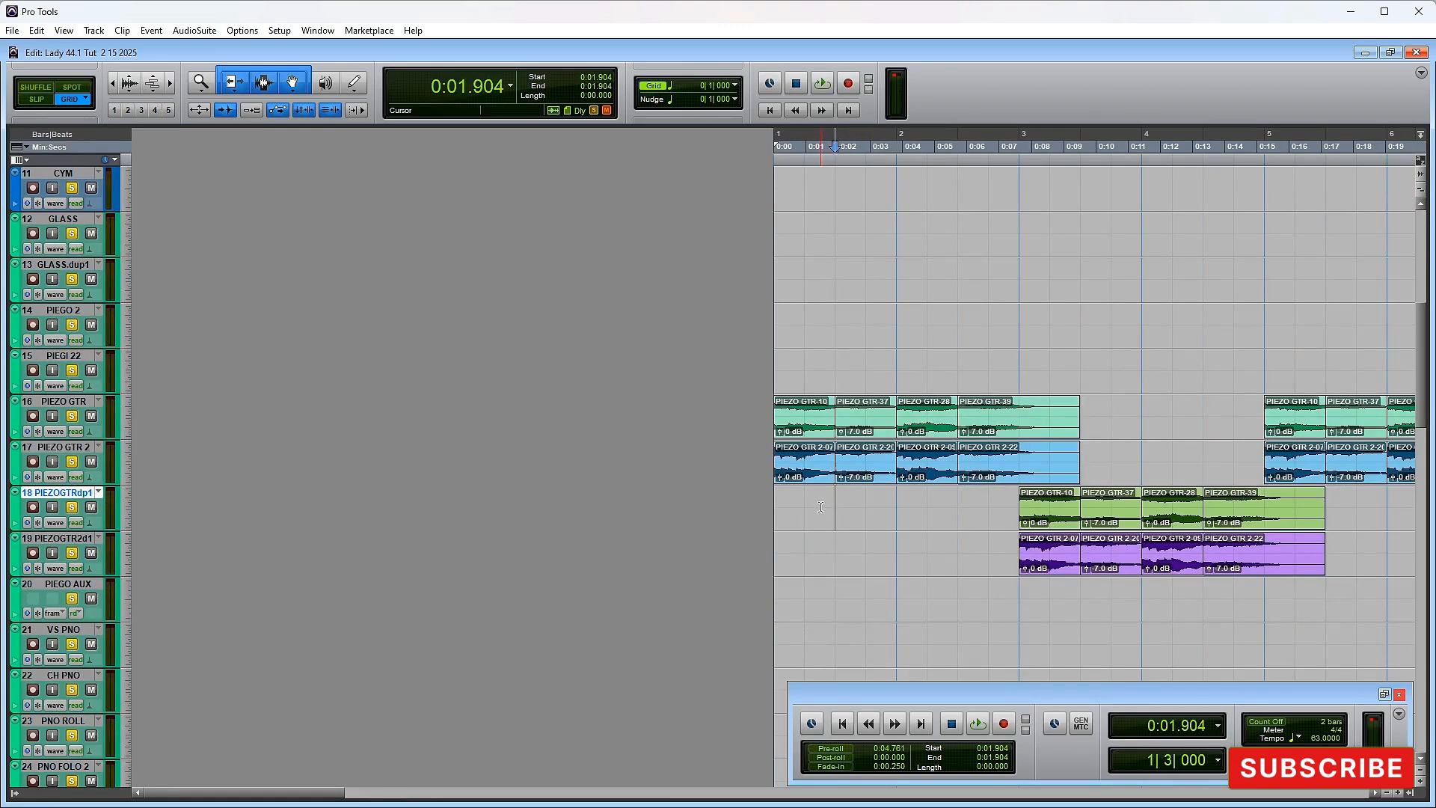
key("space")
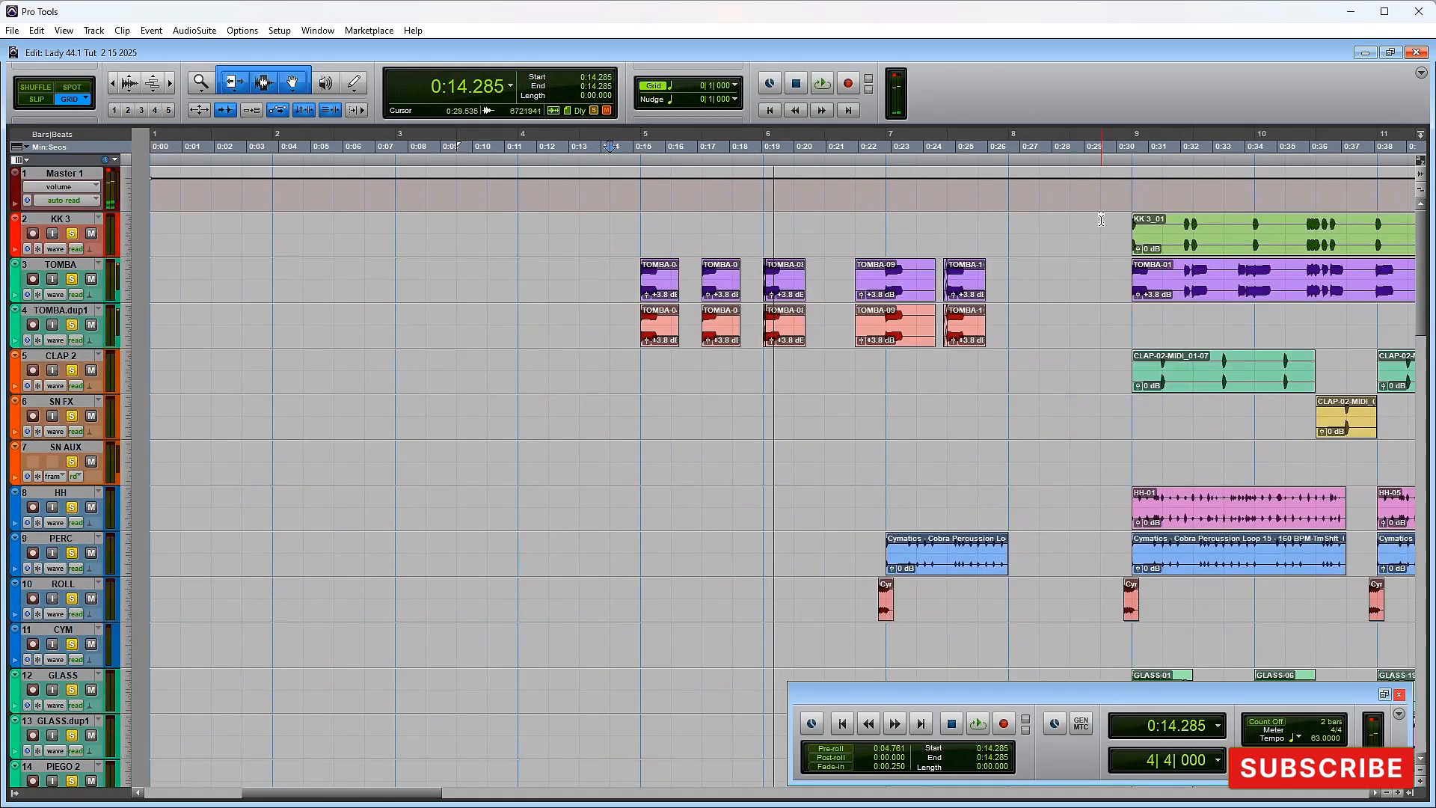
Step: Audition the arrangement from 0:30.476 at the KK 3 entry and from 0:44.761 before the TOMBA.dup1 entry
left_click(1101, 229)
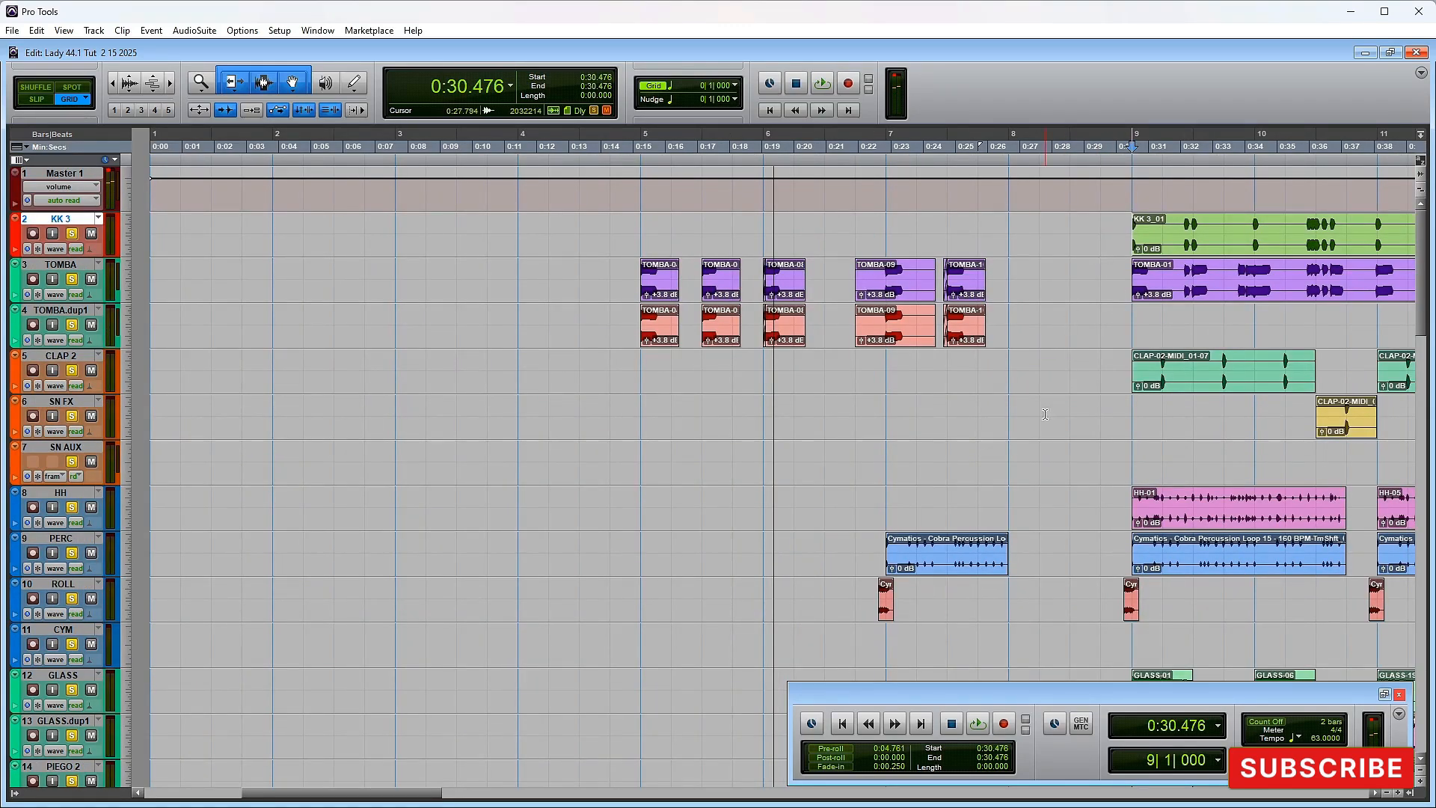
key("space")
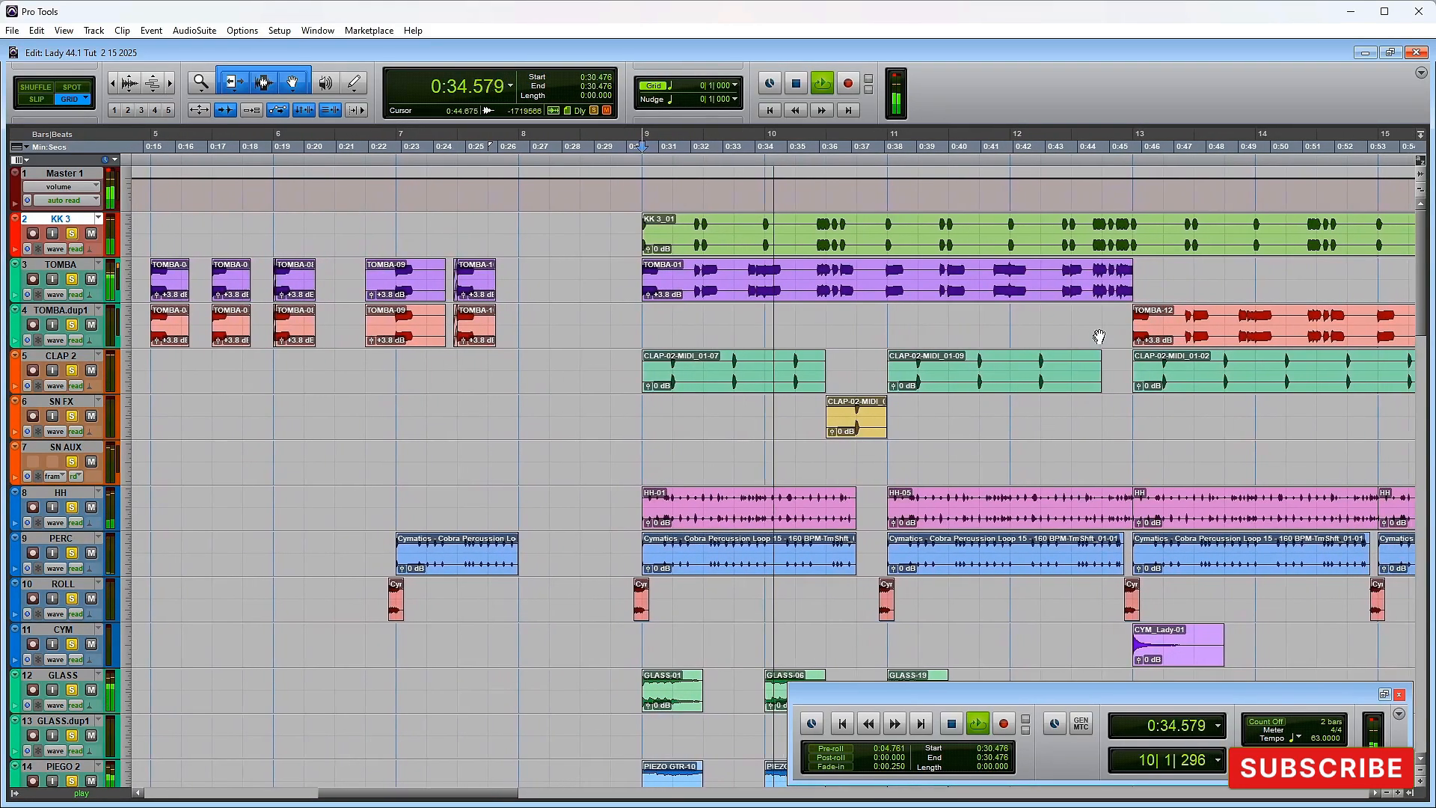
key("space")
left_click(1054, 322)
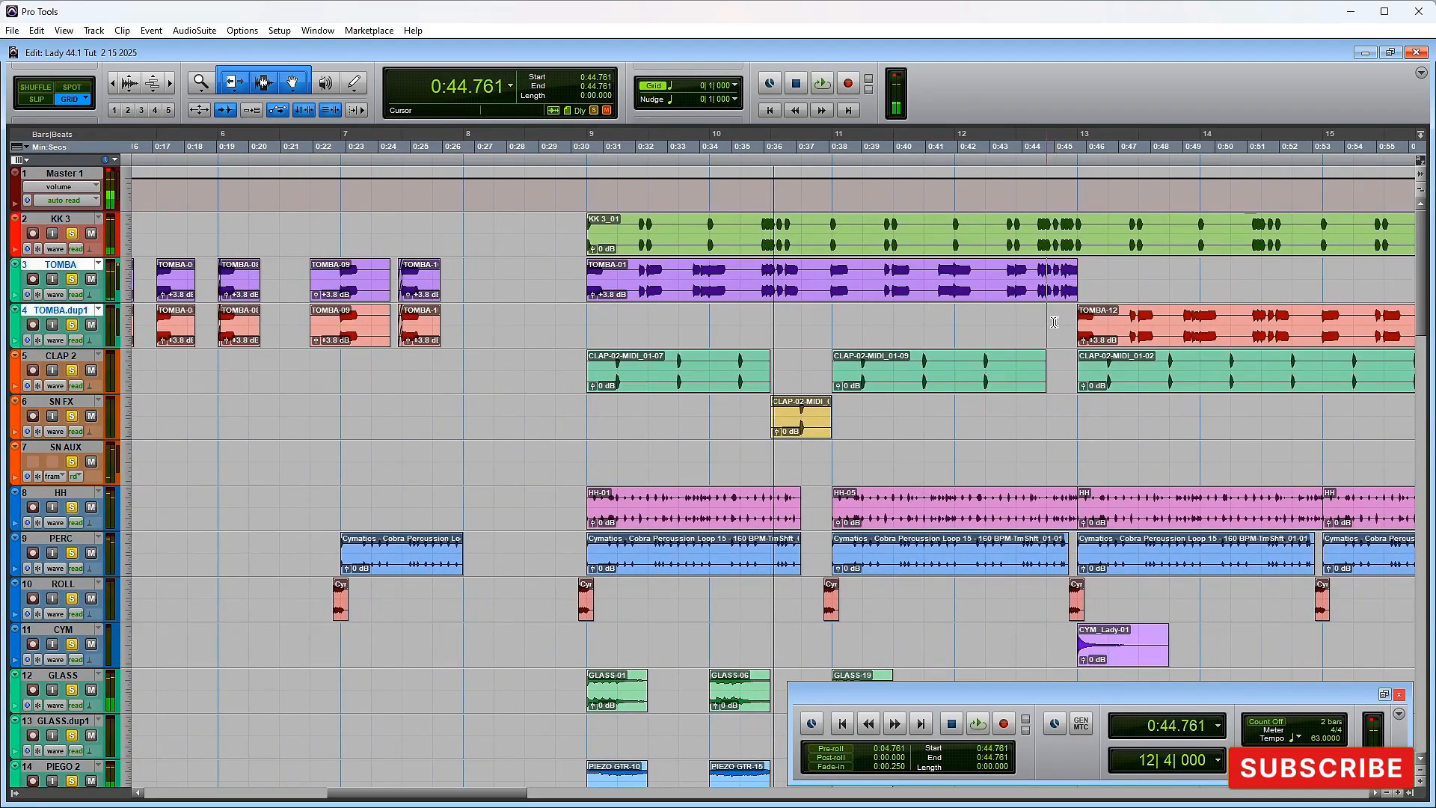
key("space")
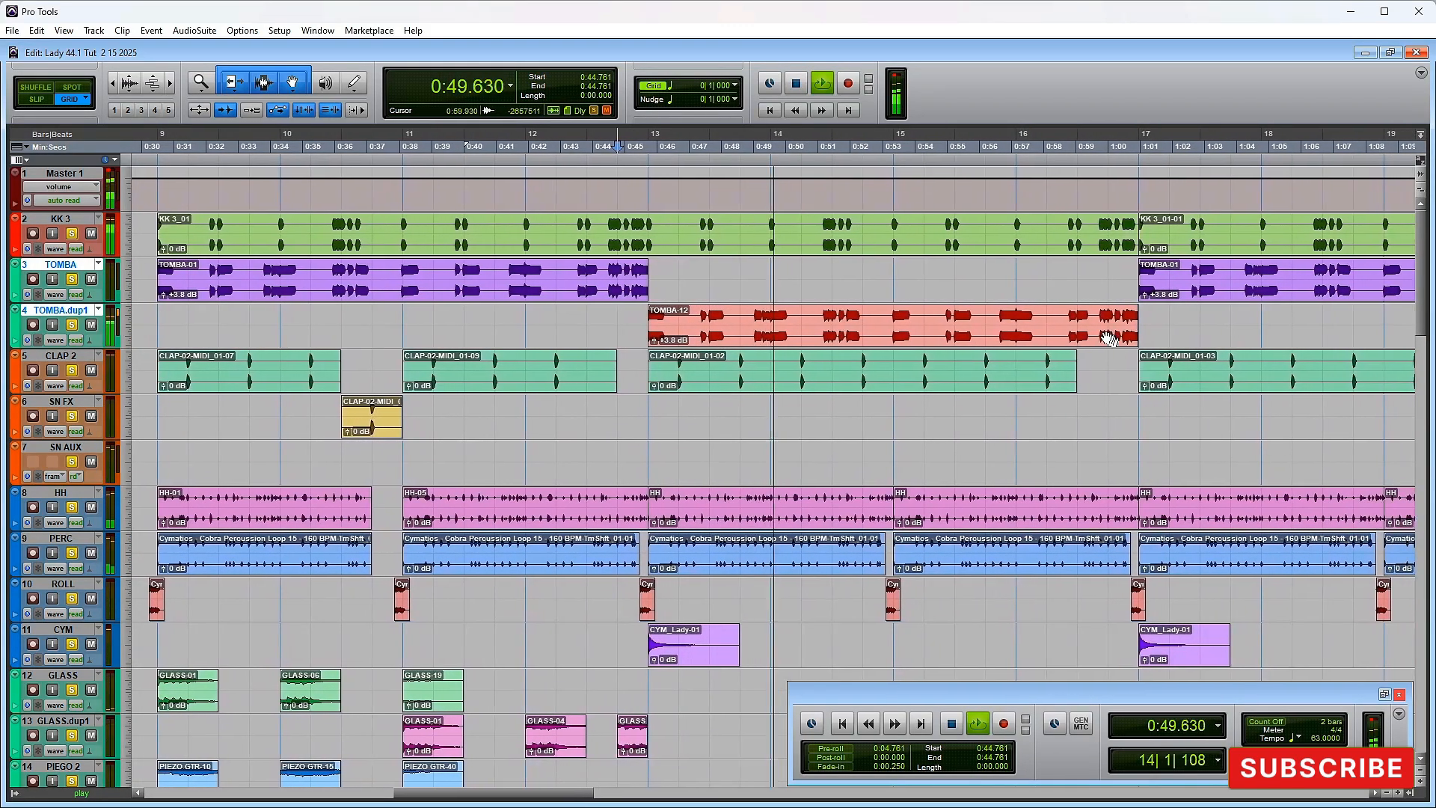
key("space")
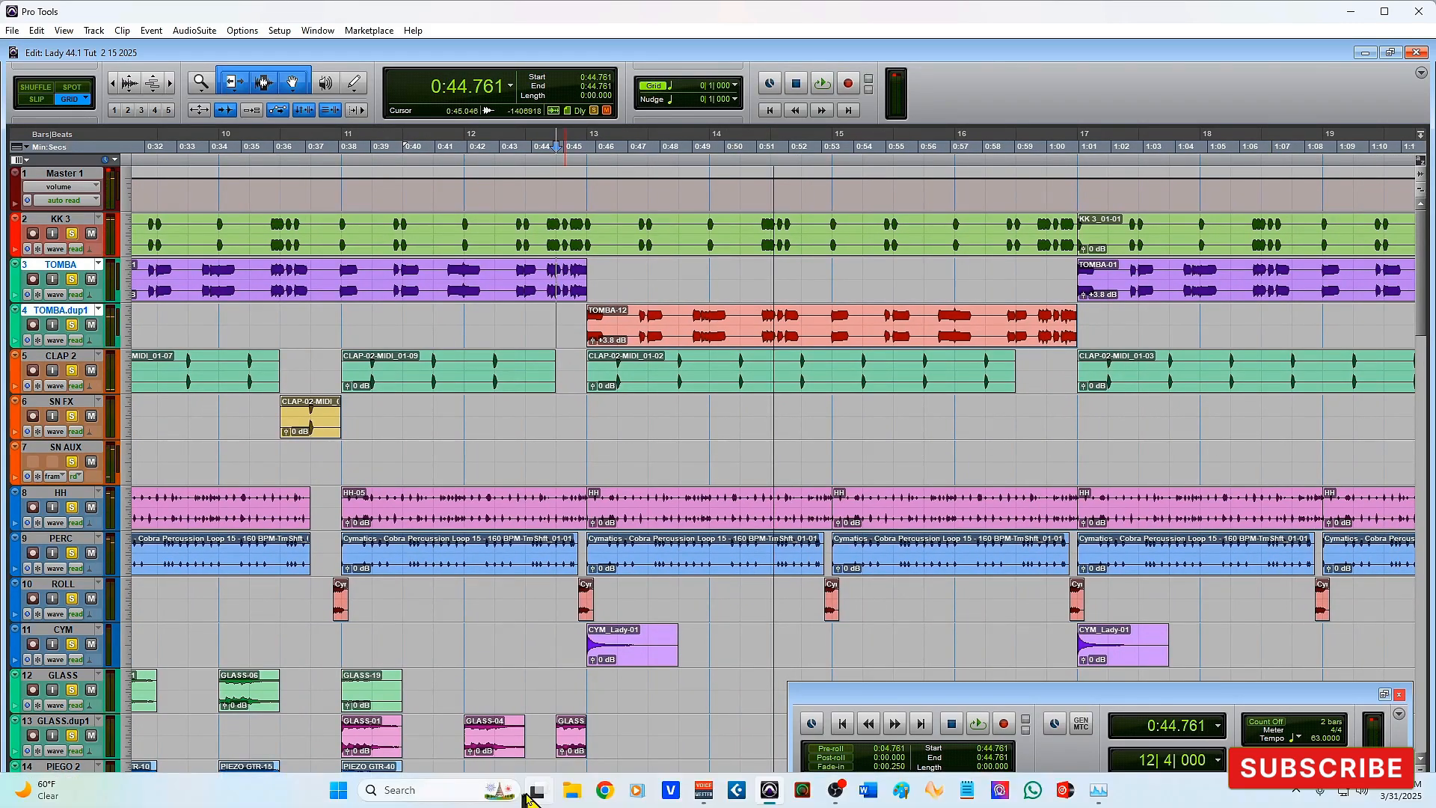
Step: Audition the arrangement from 1:30.476 on KK 3 and from 1:41.904 on the TOMBA tracks, stopping after each
left_click_drag(564, 799, 706, 800)
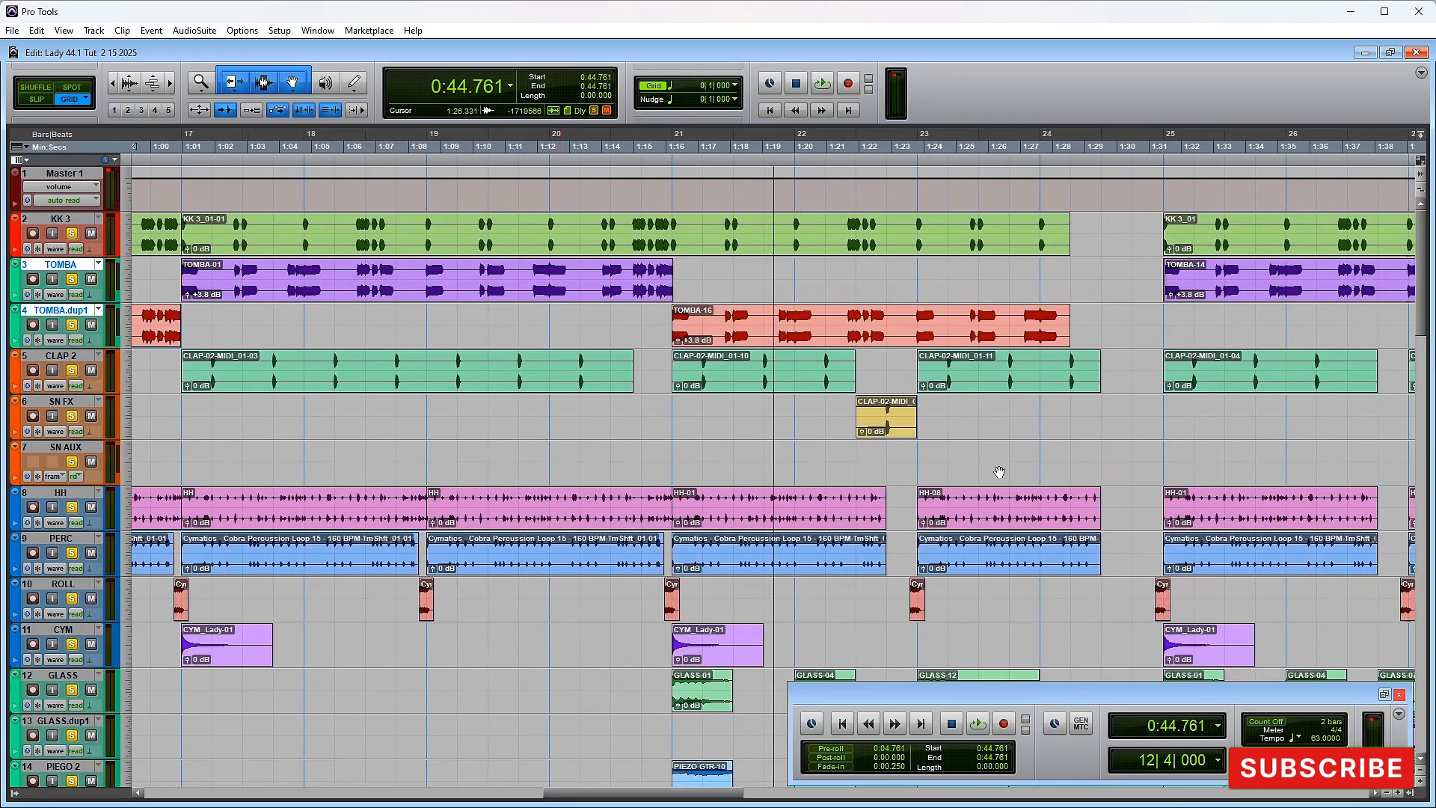
left_click(1132, 228)
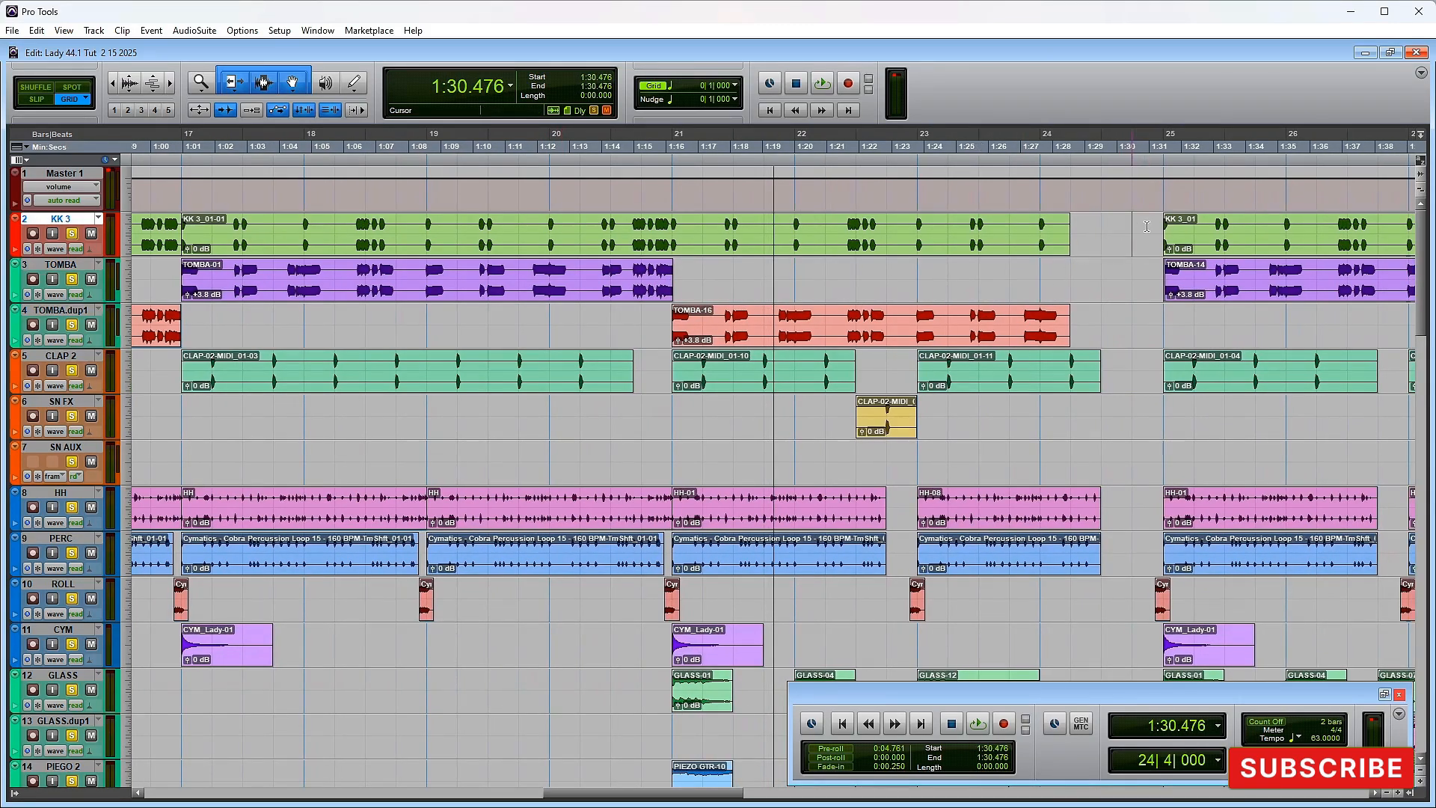
key("space")
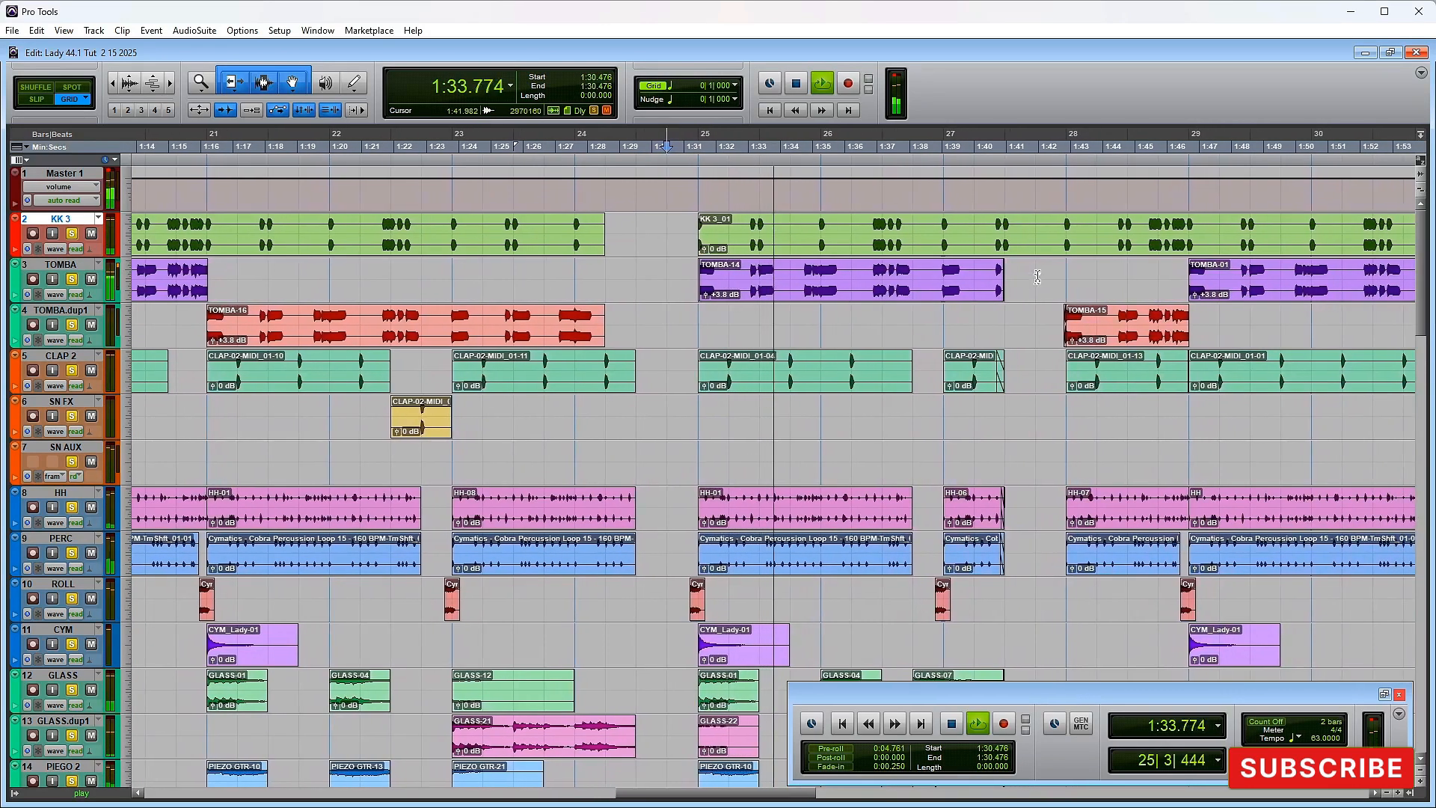
key("space")
left_click(1017, 271)
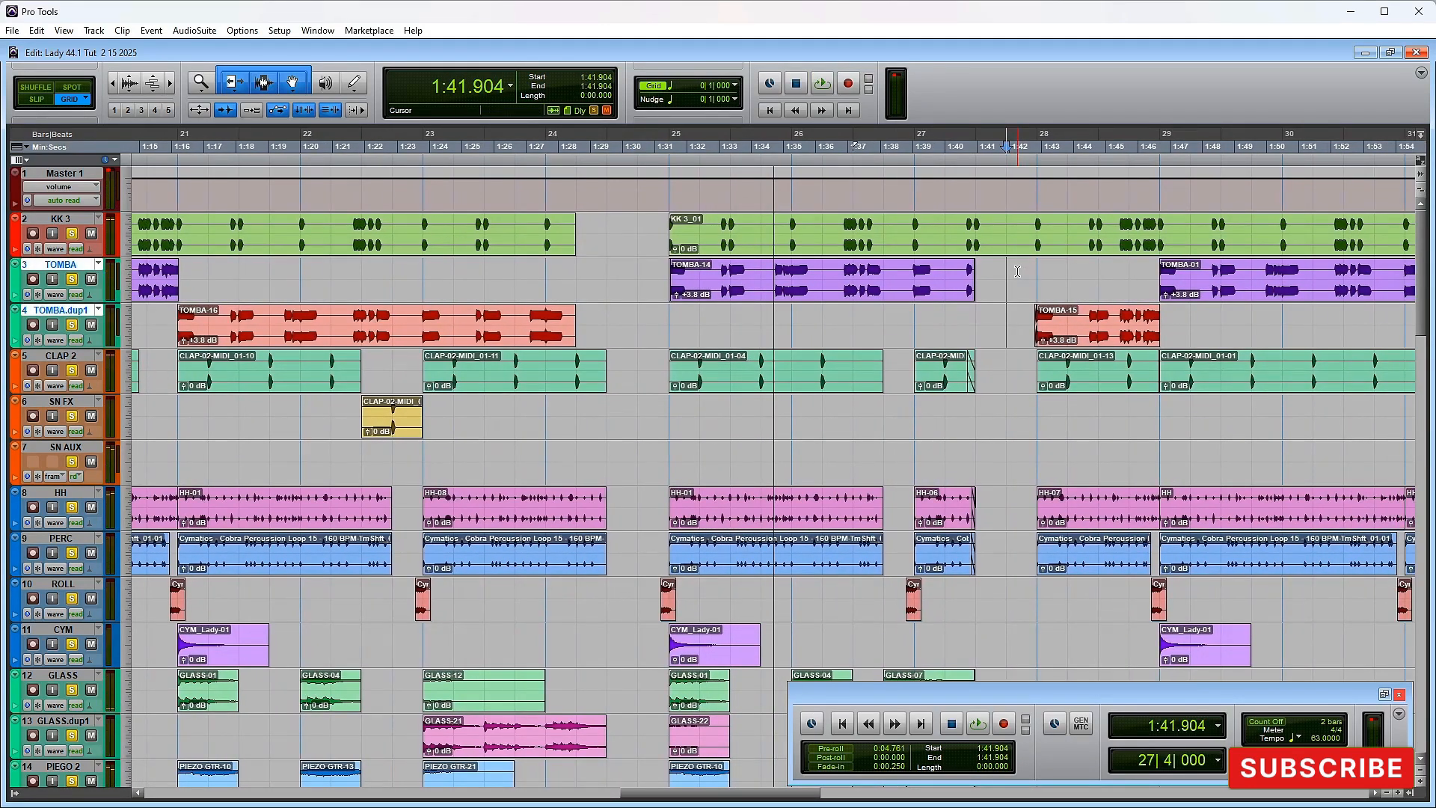
key("space")
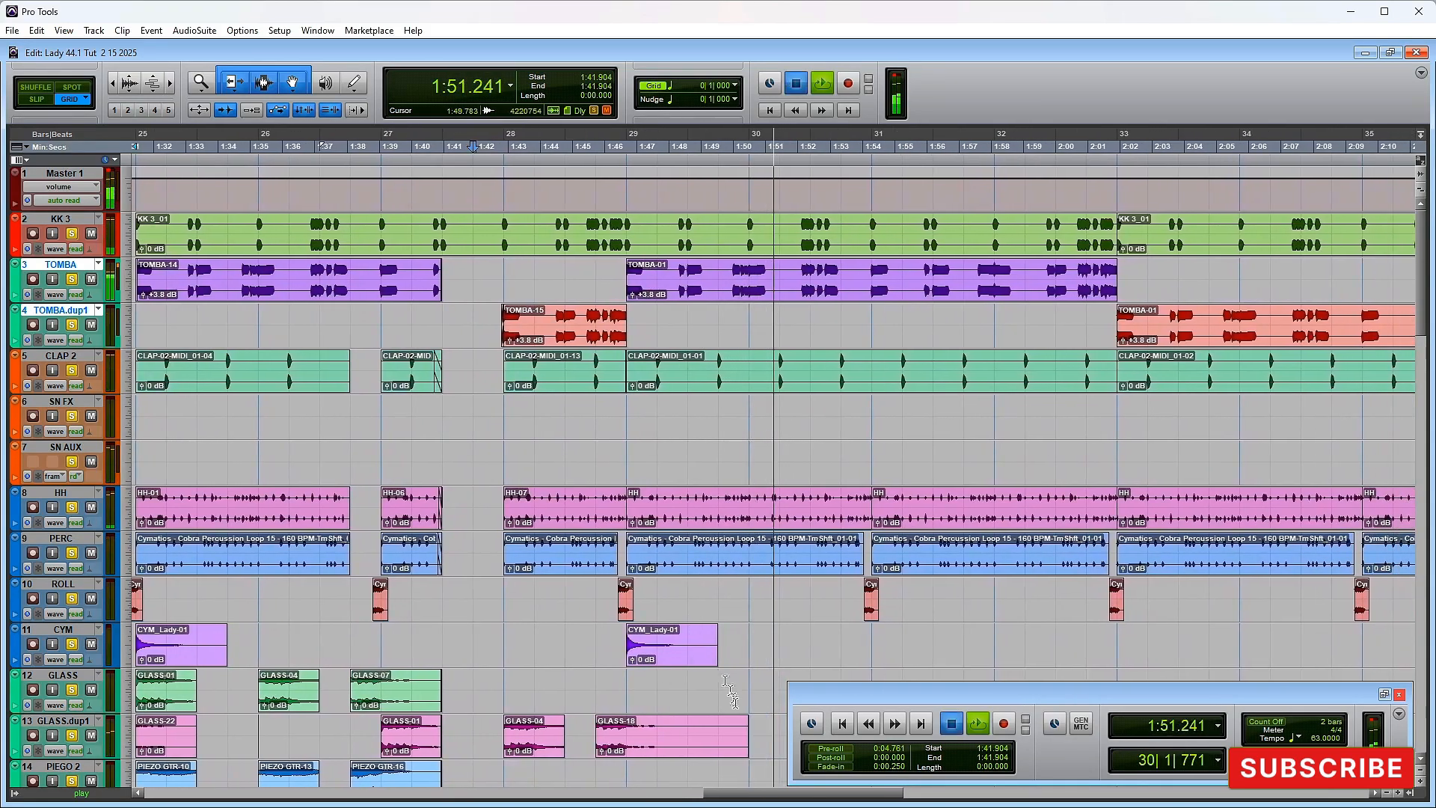
key("space")
Step: Place the cursor at 2:31.428 on the TOMBA tracks, play the transition into bar 41 and stop
left_click_drag(748, 800, 864, 795)
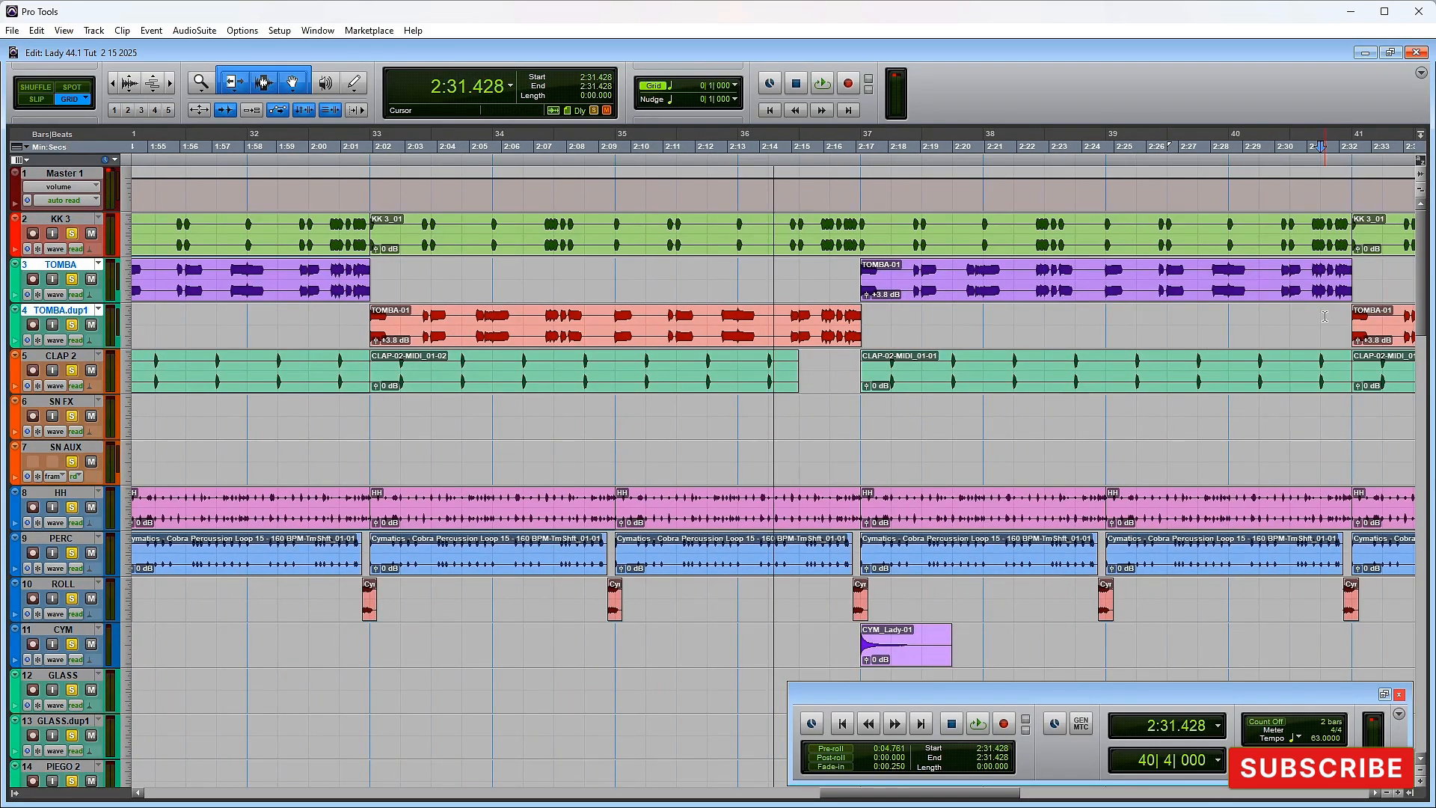
key("space")
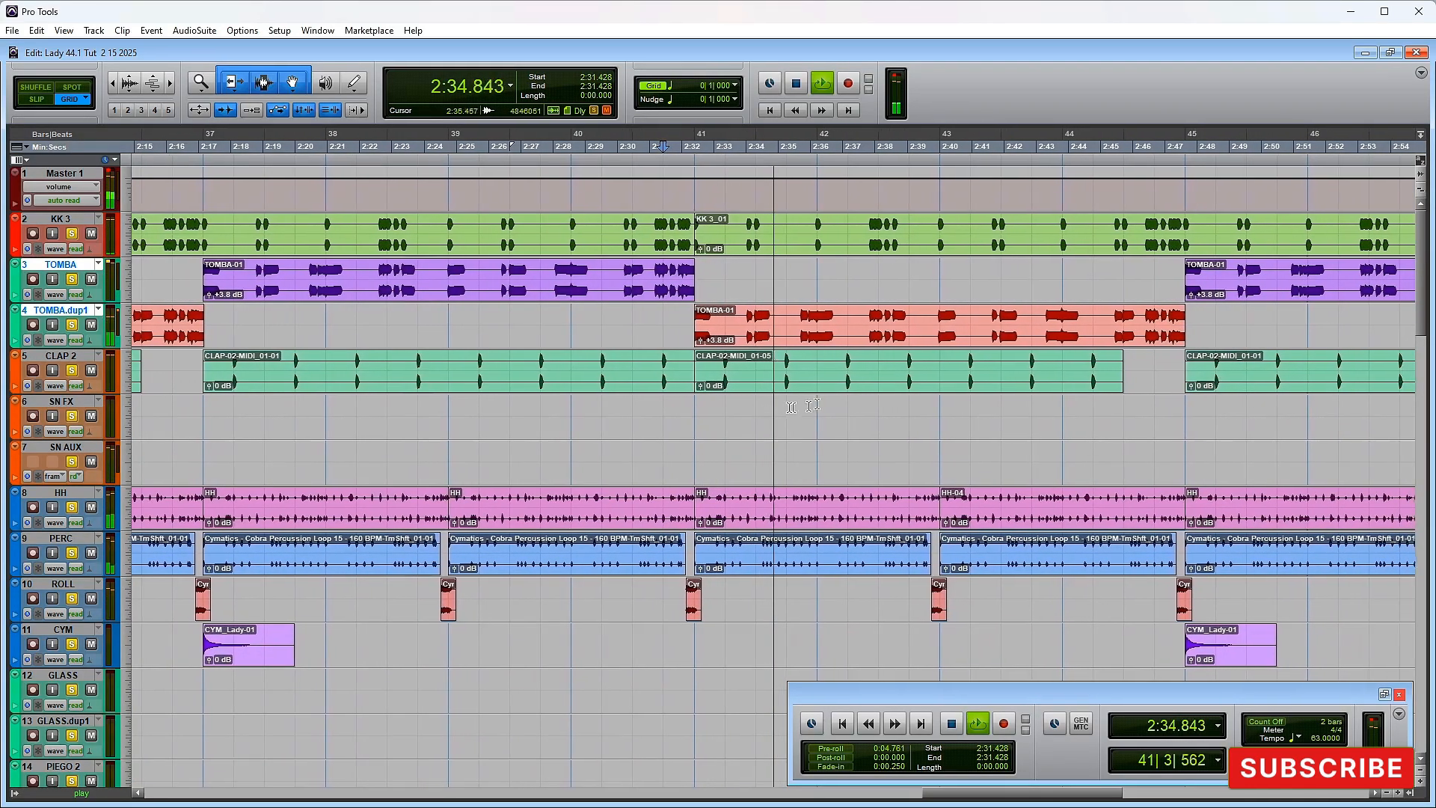
key("space")
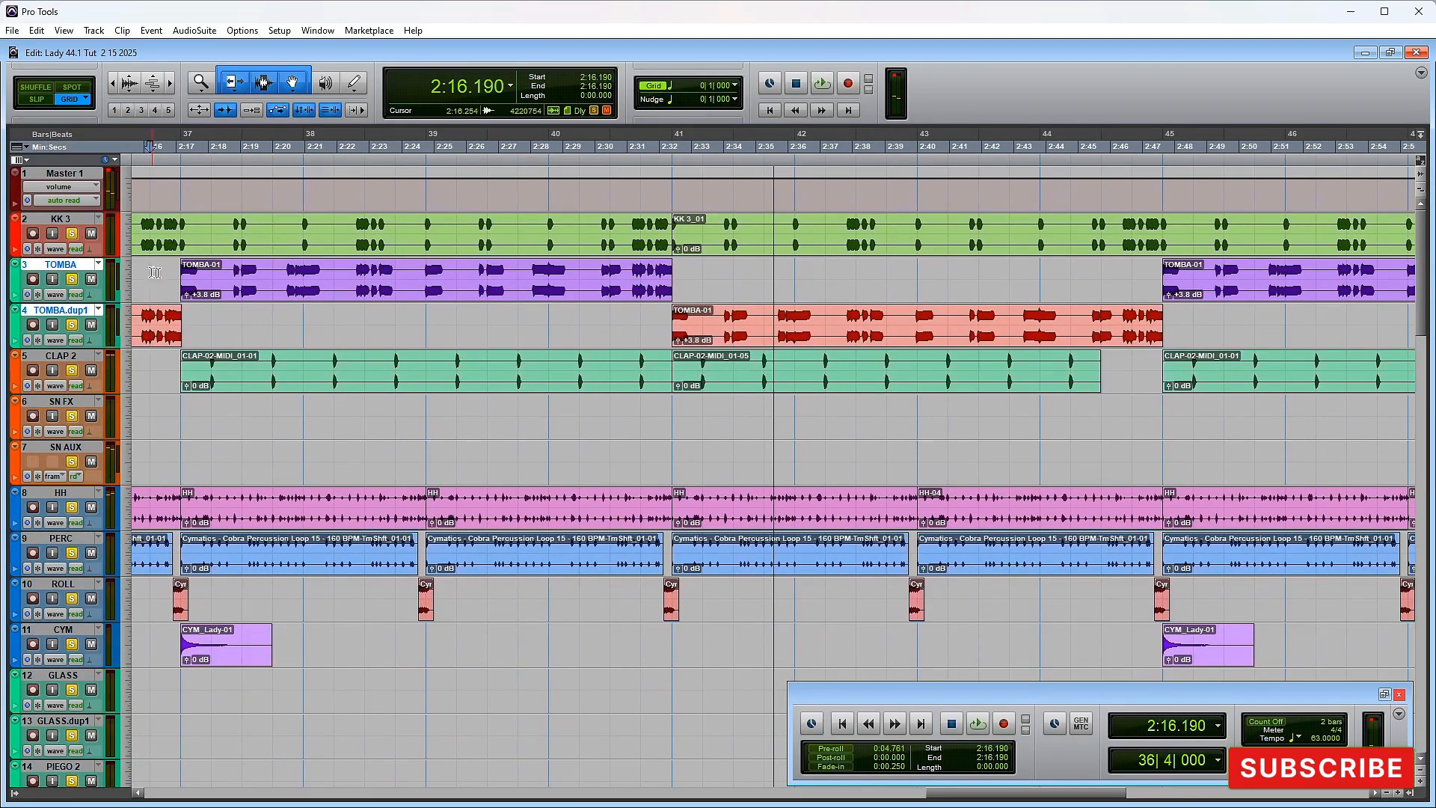
Step: Play the arrangement from 2:16.190 while looking through the guitar and piano tracks, and stop
key("space")
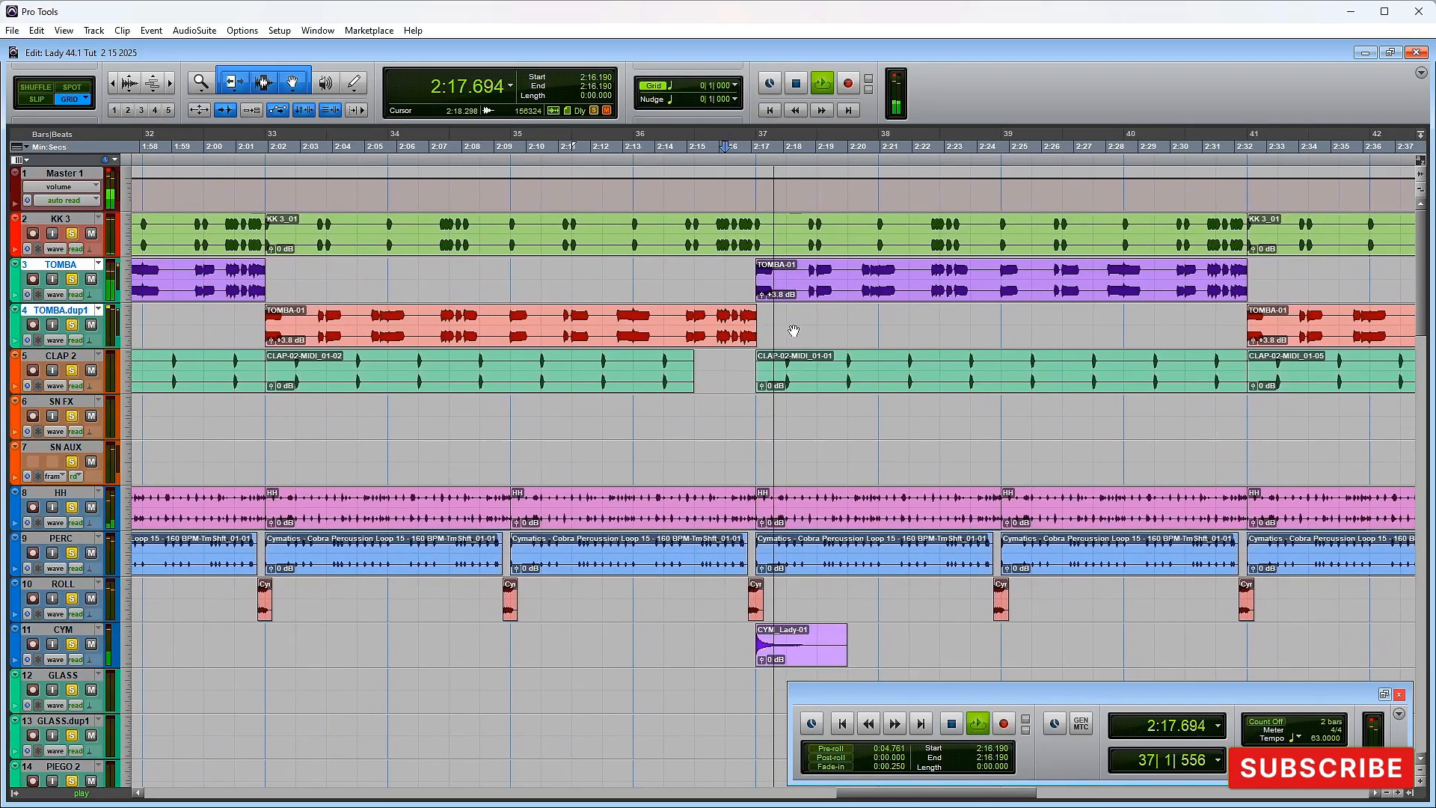
scroll(794, 336, "down", 3)
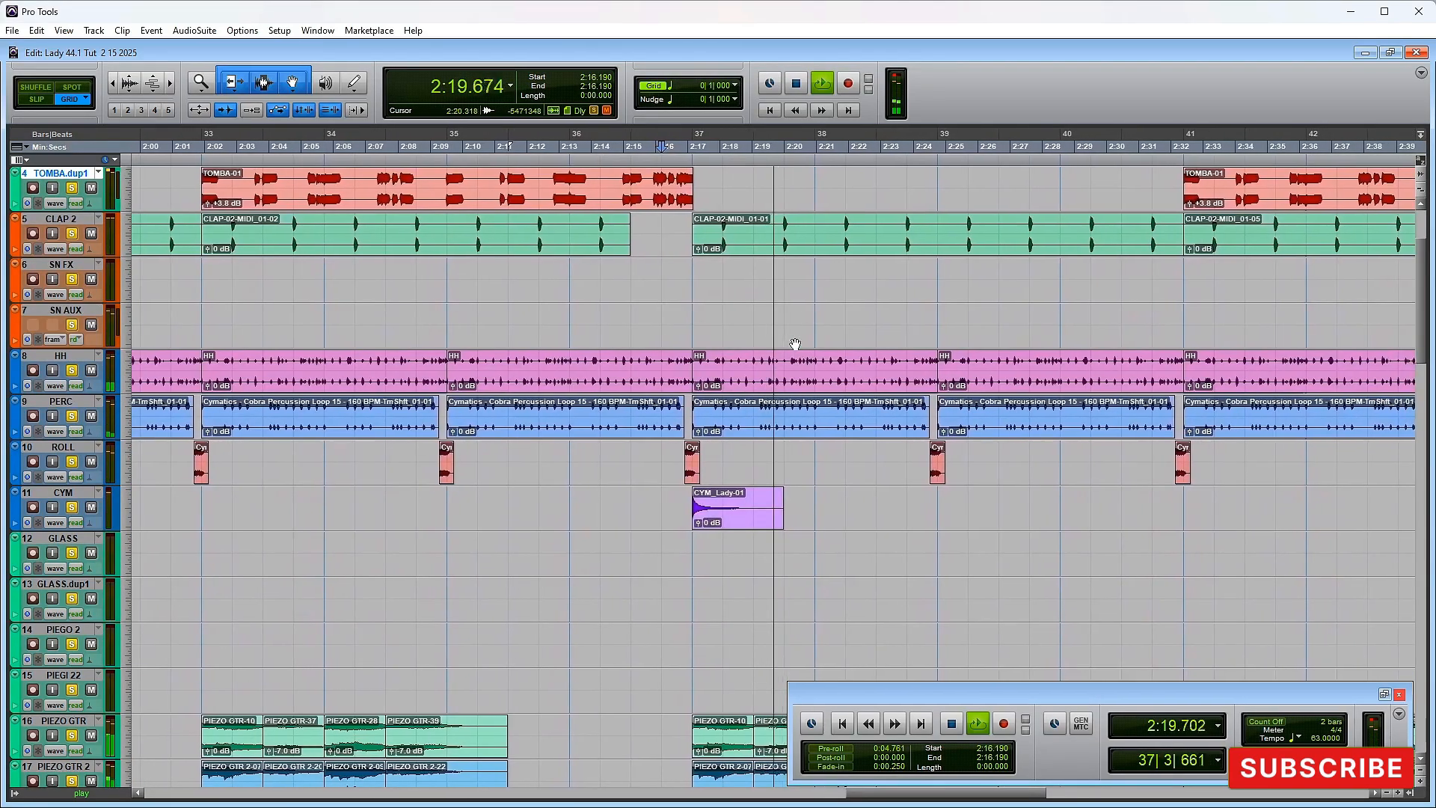
scroll(795, 344, "down", 5)
scroll(794, 349, "down", 3)
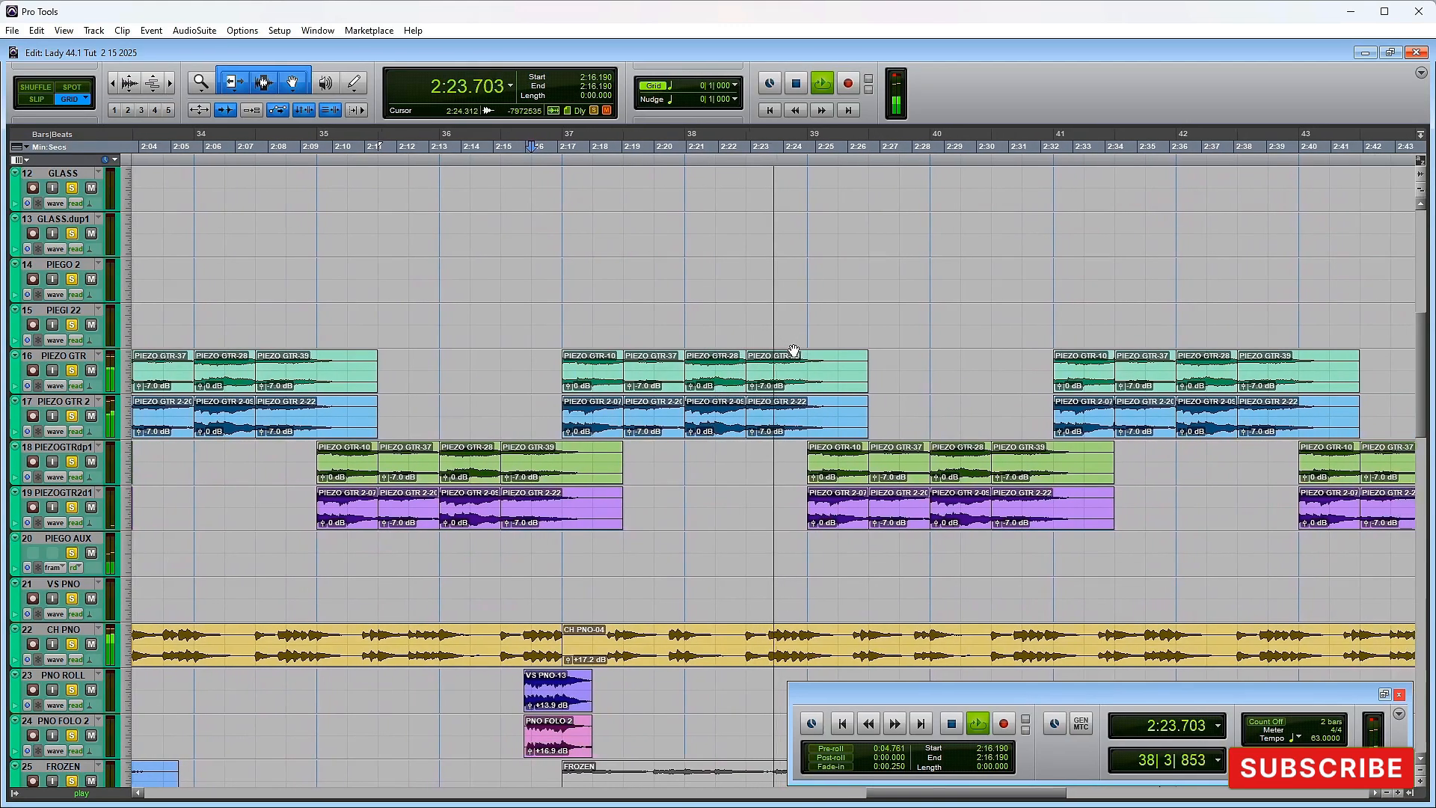
key("space")
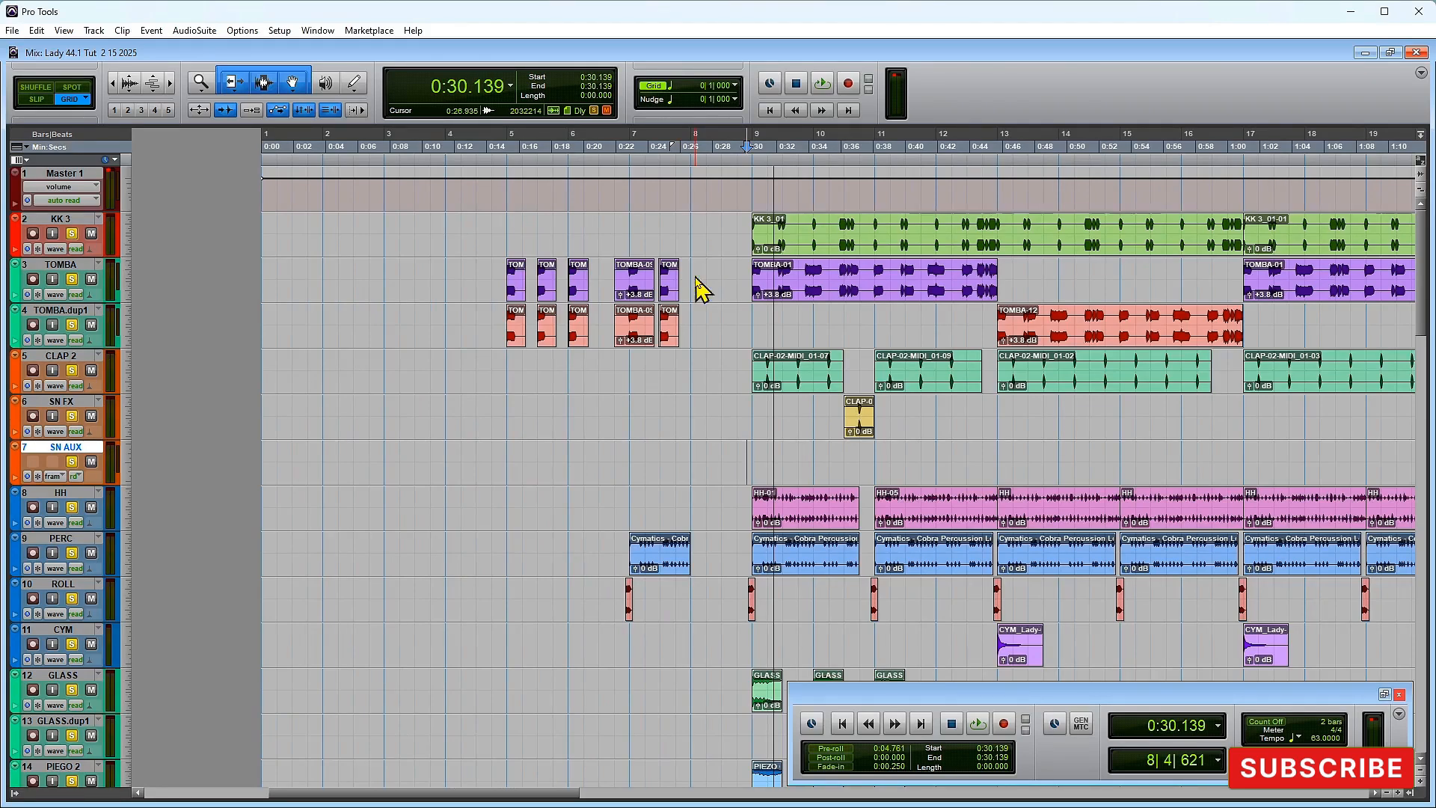
Step: Show the mixer, open the TR5 Bus Compressor on Master 1, take it out of bypass and keep its window open
key("ctrl+equal")
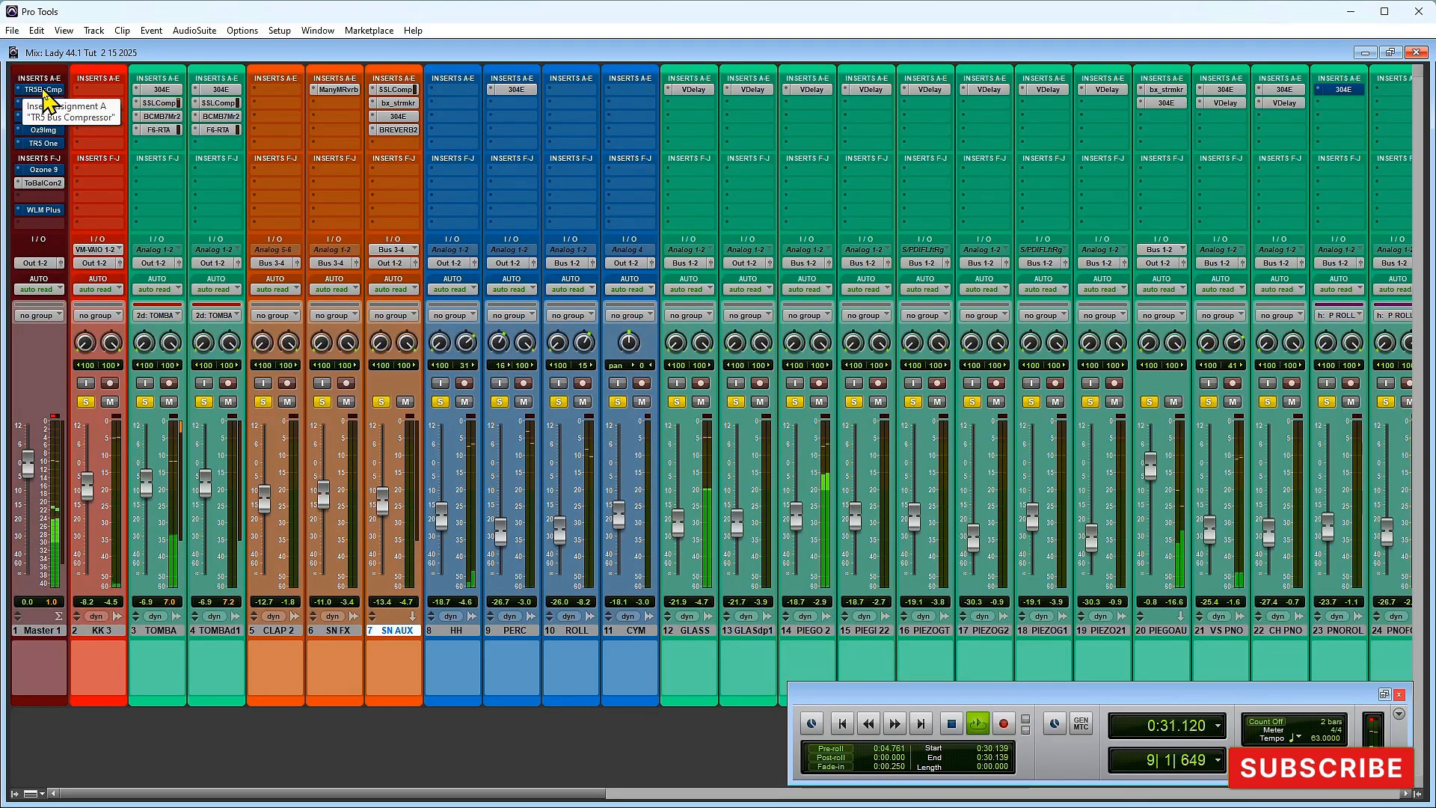
left_click(43, 89)
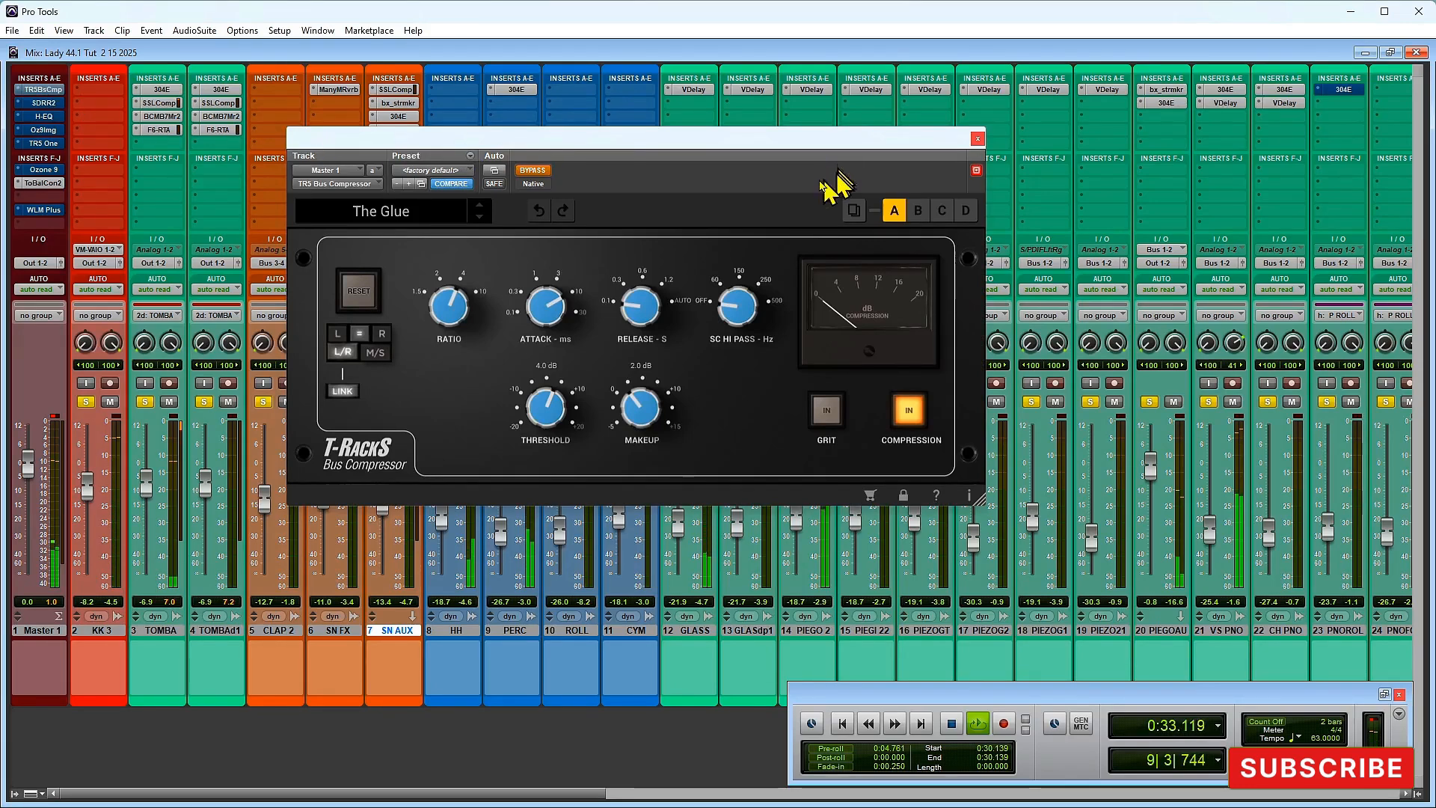
left_click(531, 171)
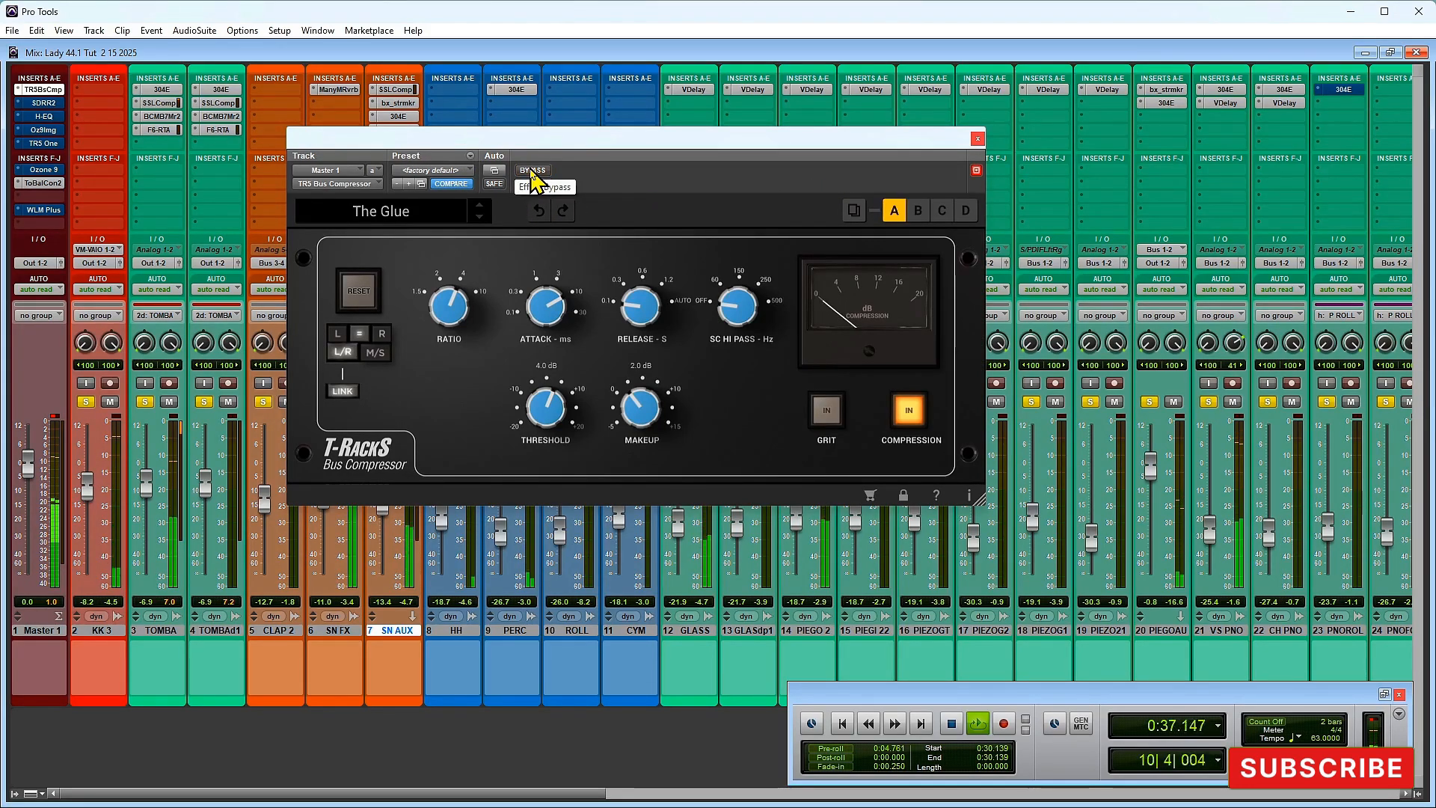
left_click(975, 171)
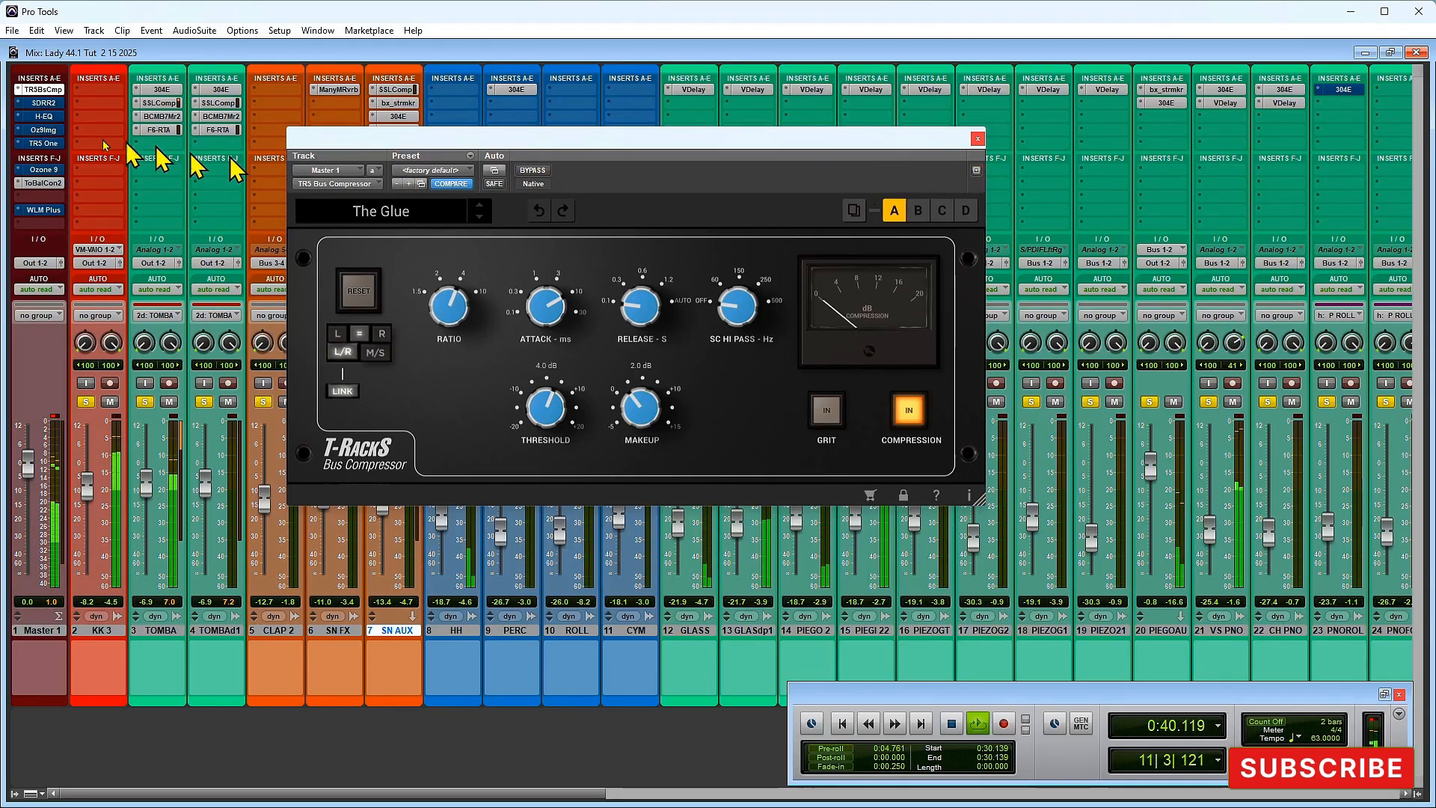
Step: Take the SDRR2 and H-EQ inserts on Master 1 out of bypass during playback
left_click(43, 102)
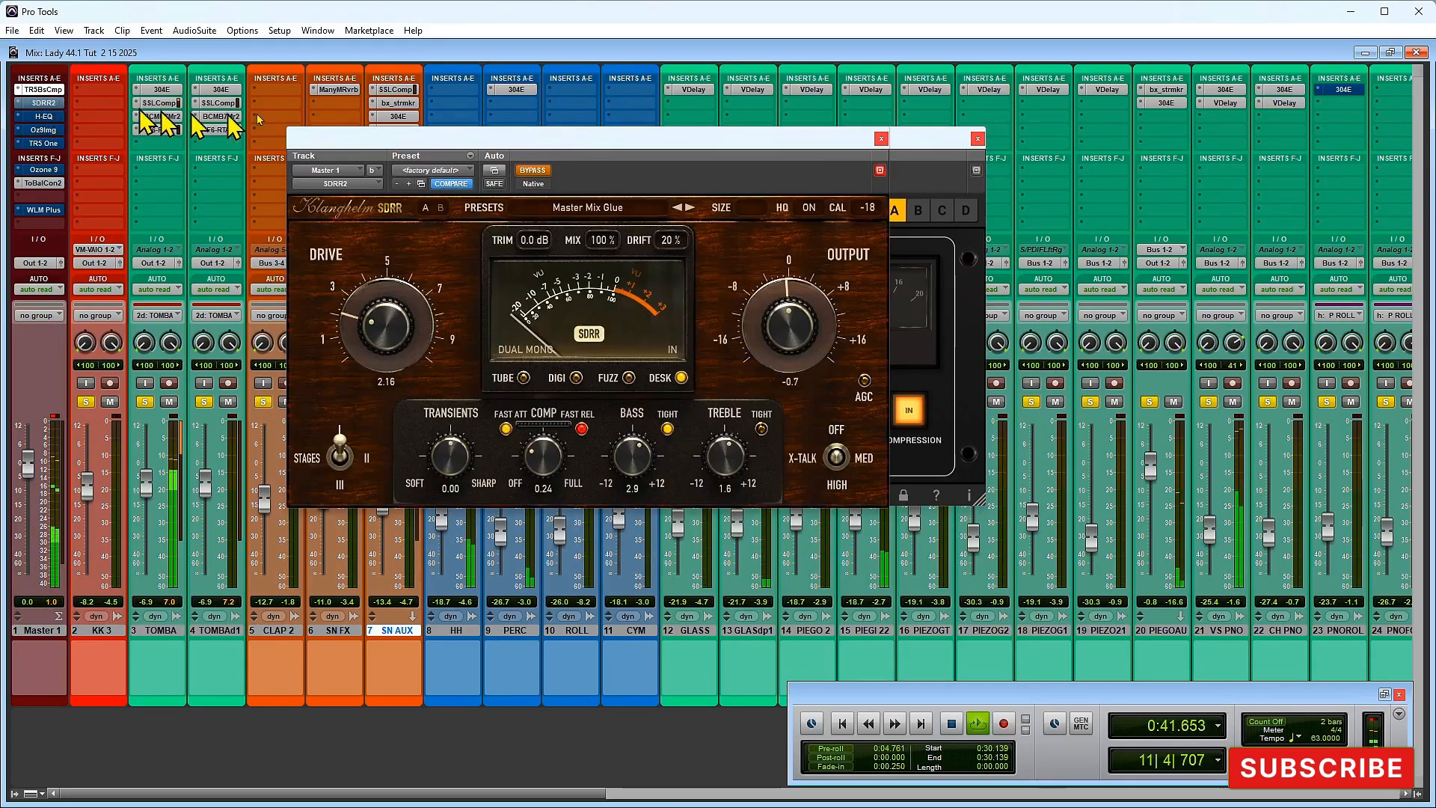
left_click(543, 171)
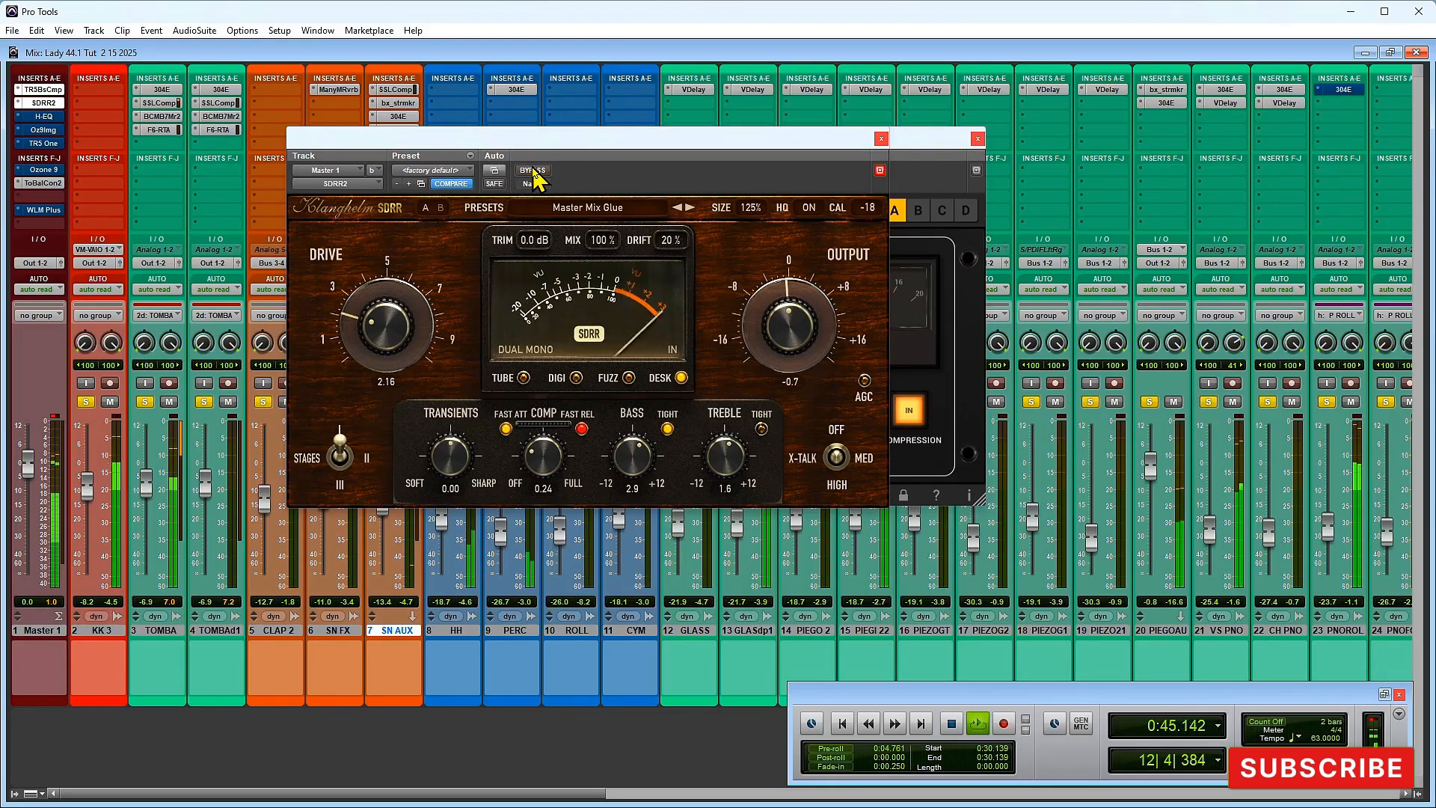
left_click(43, 116)
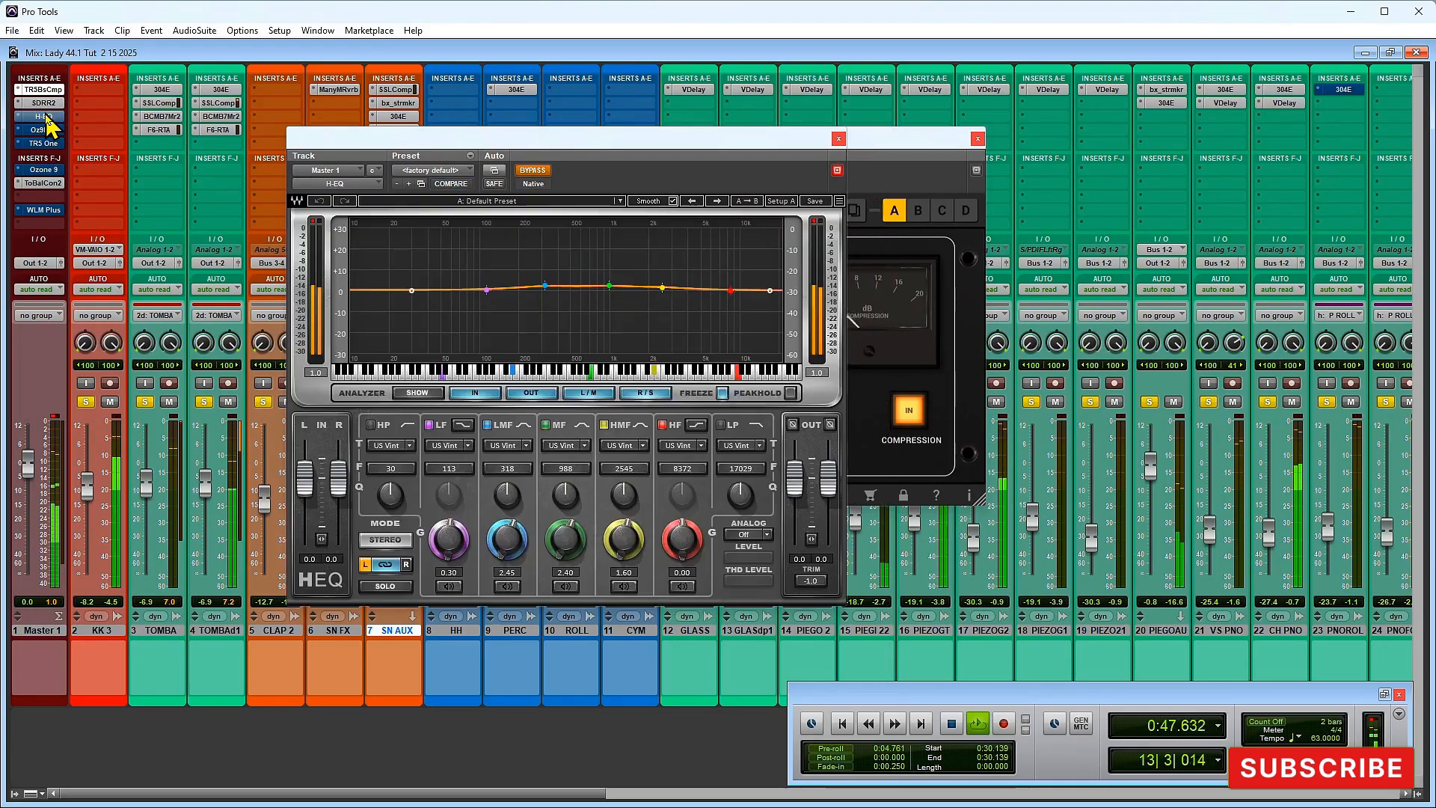
left_click(533, 171)
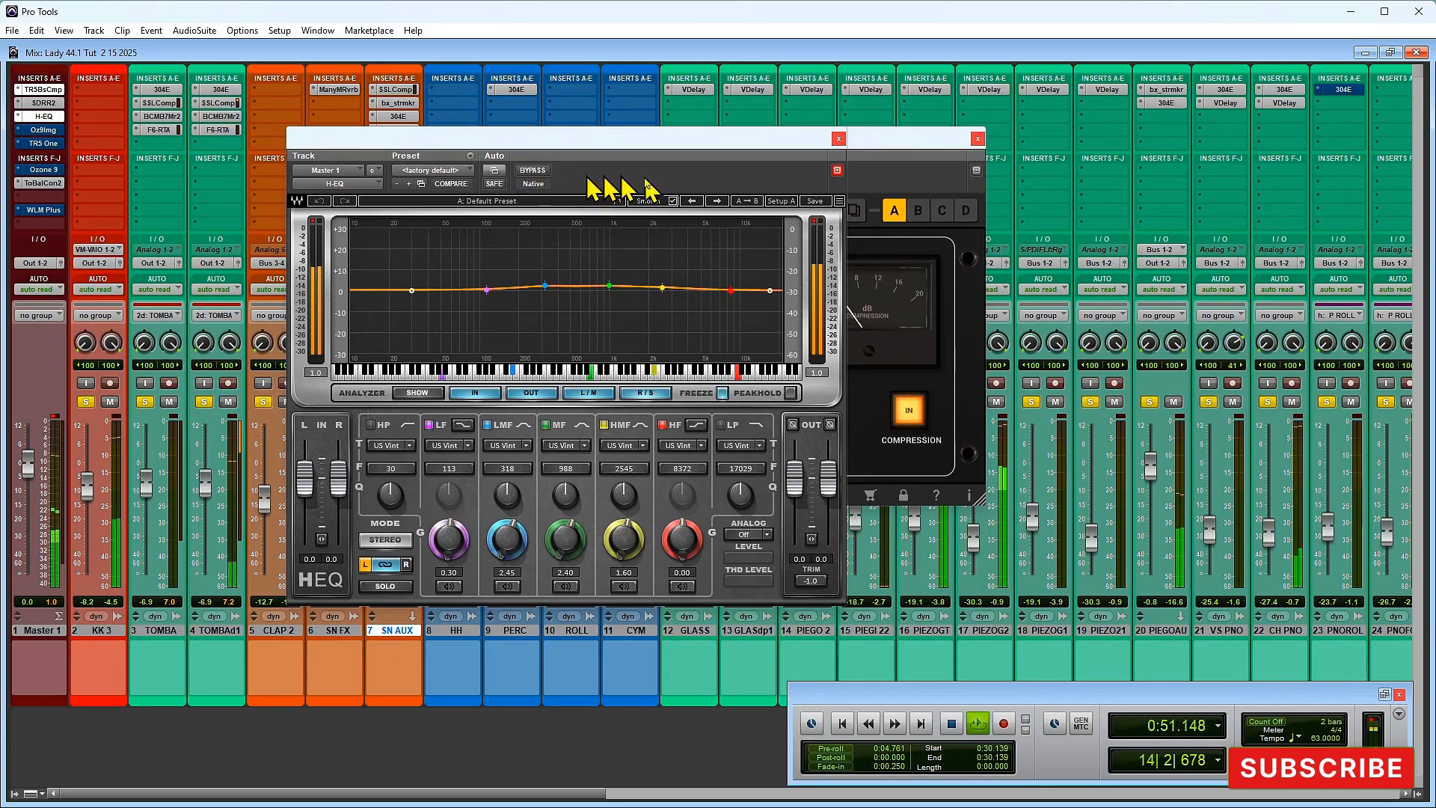
Step: Close the Master 1 plug-in windows and stop playback
left_click(977, 140)
left_click(977, 140)
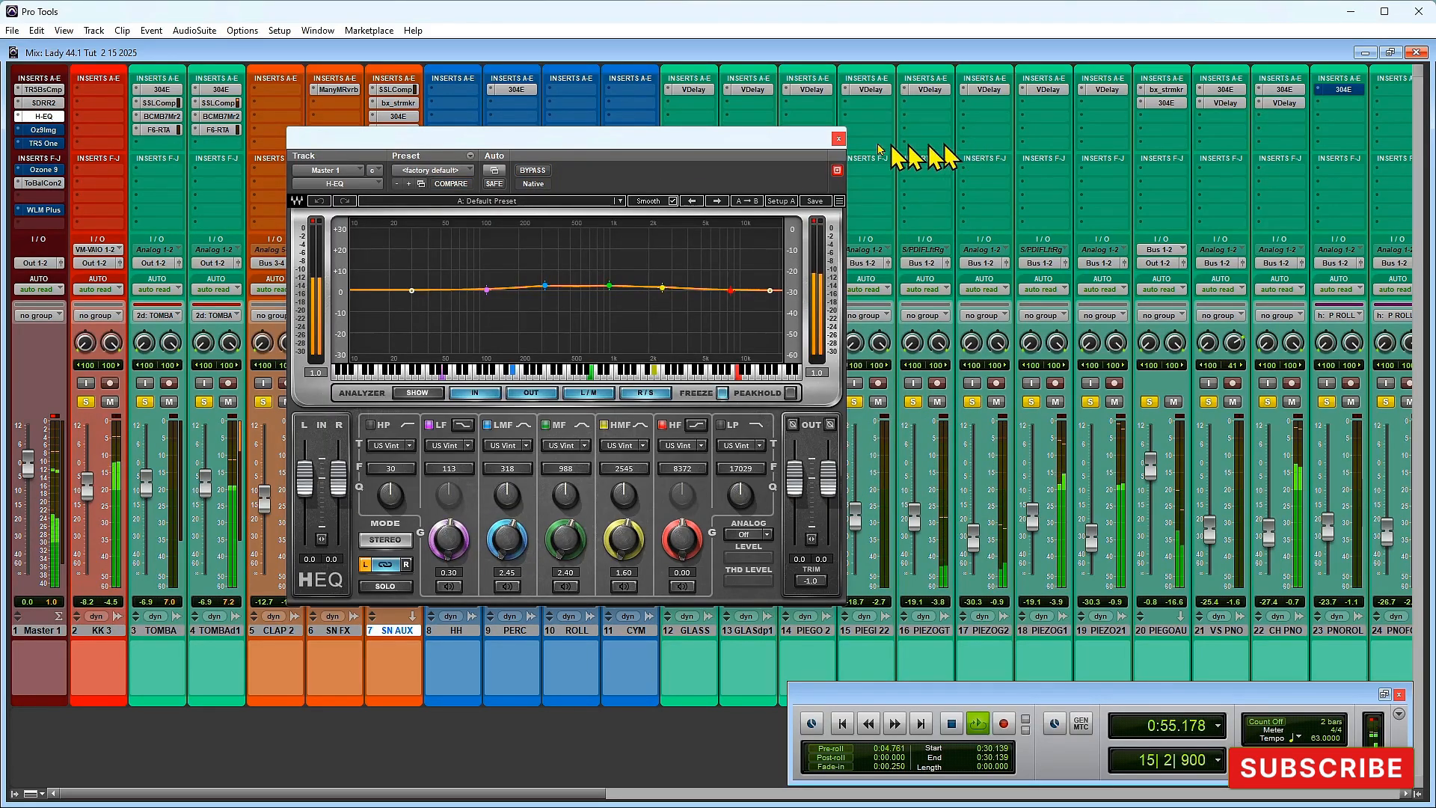
left_click(838, 139)
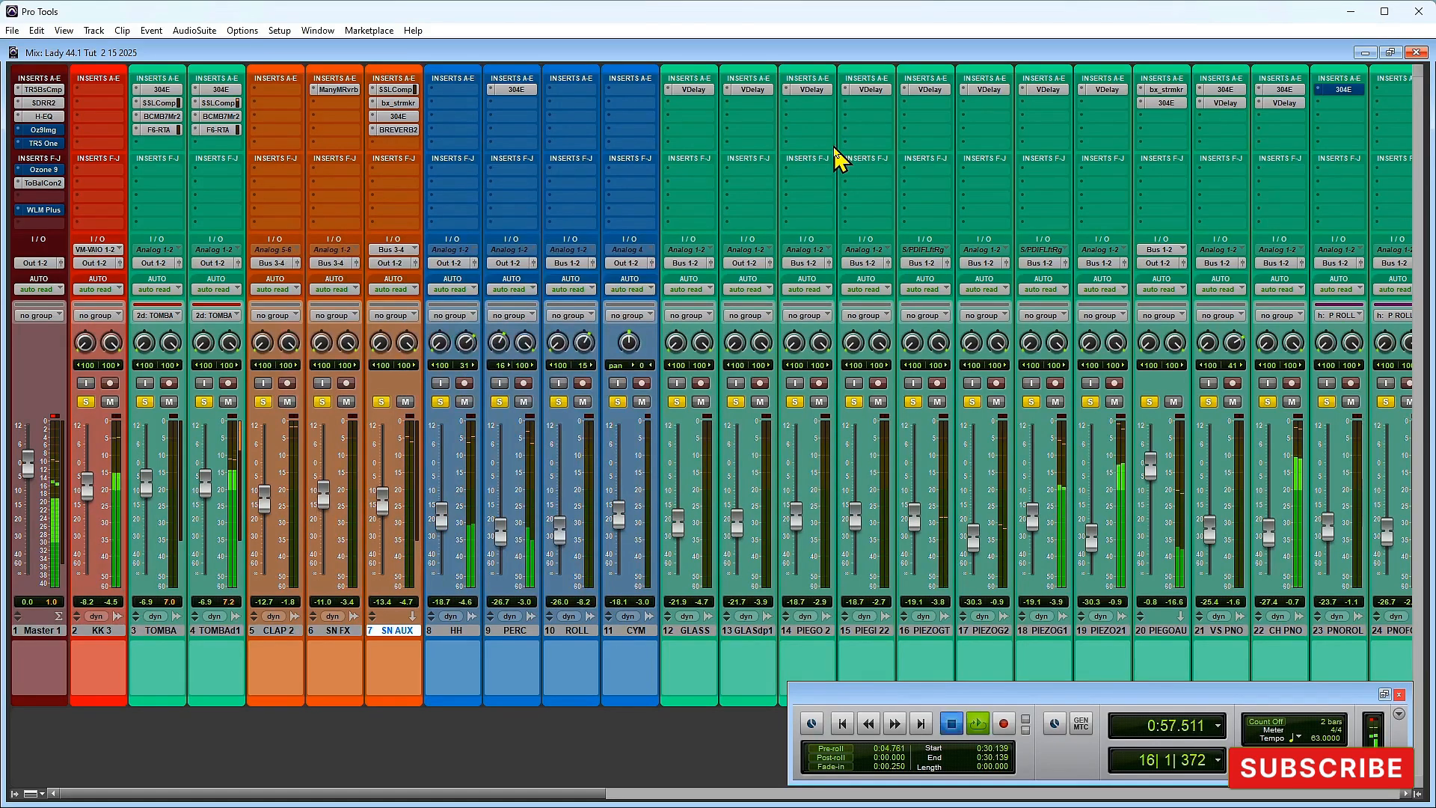
key("space")
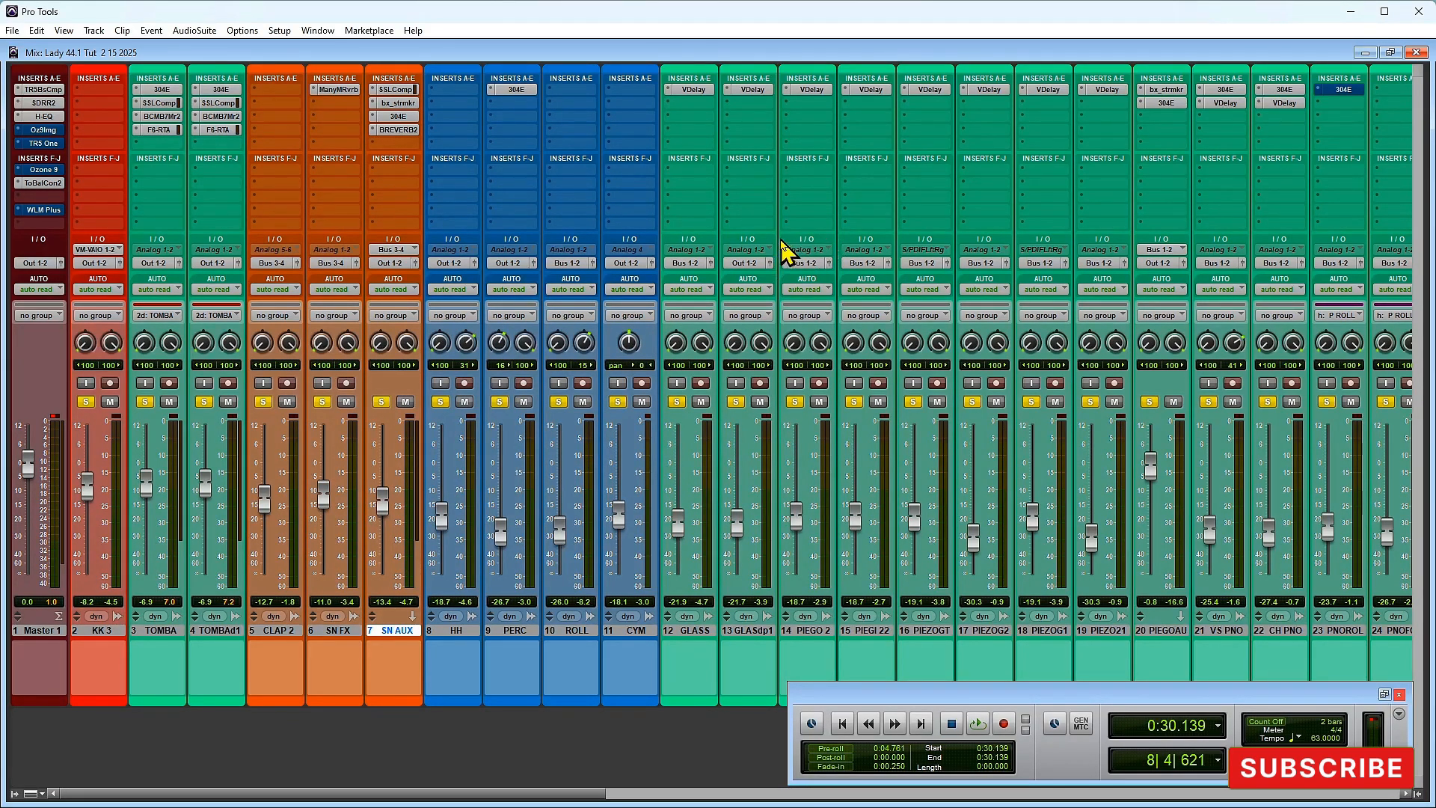
Step: Select the range of the LEADVOX1 clips from 0:29.523 to 0:48.571 in the arrangement and return to the mixer
key("ctrl+equal")
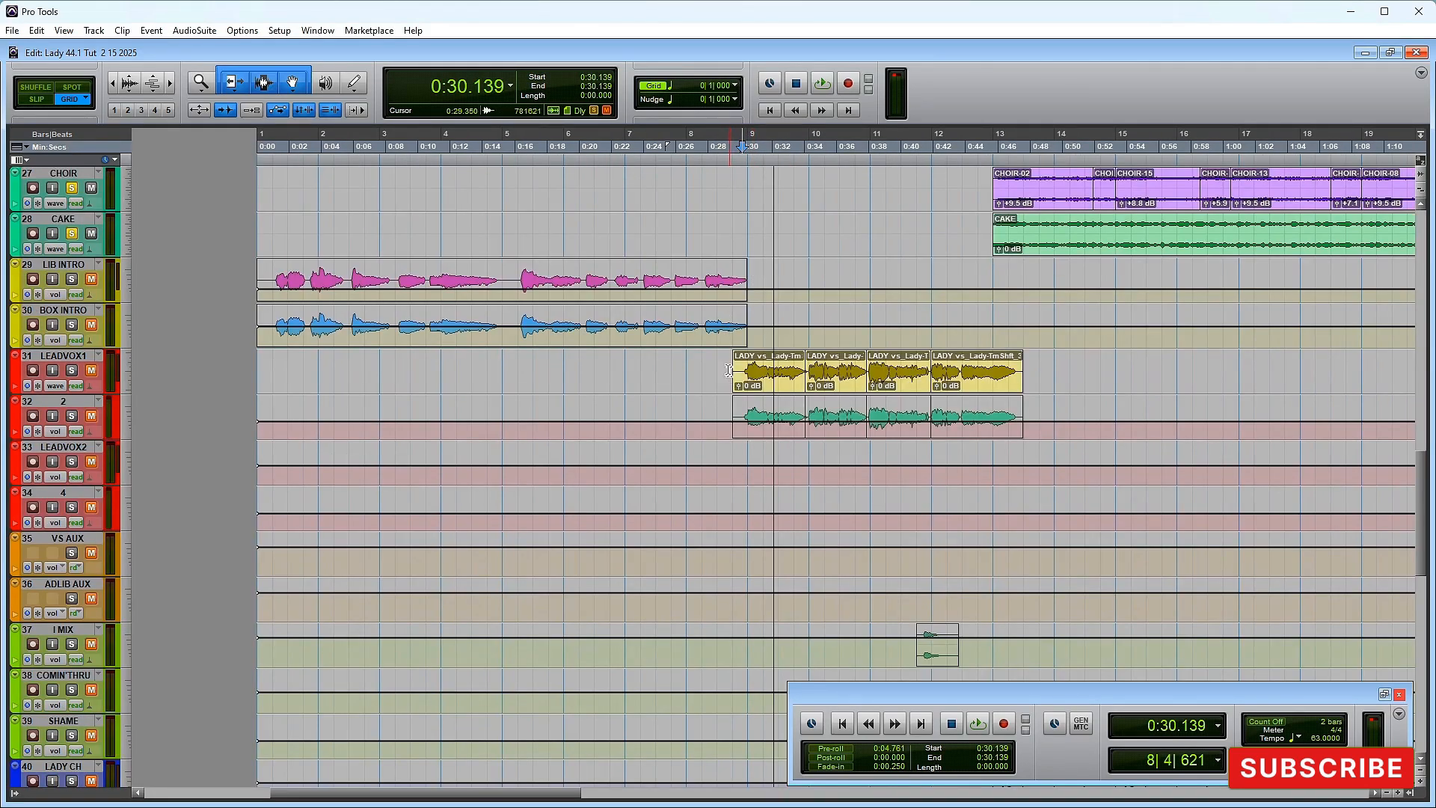
left_click_drag(728, 360, 1030, 392)
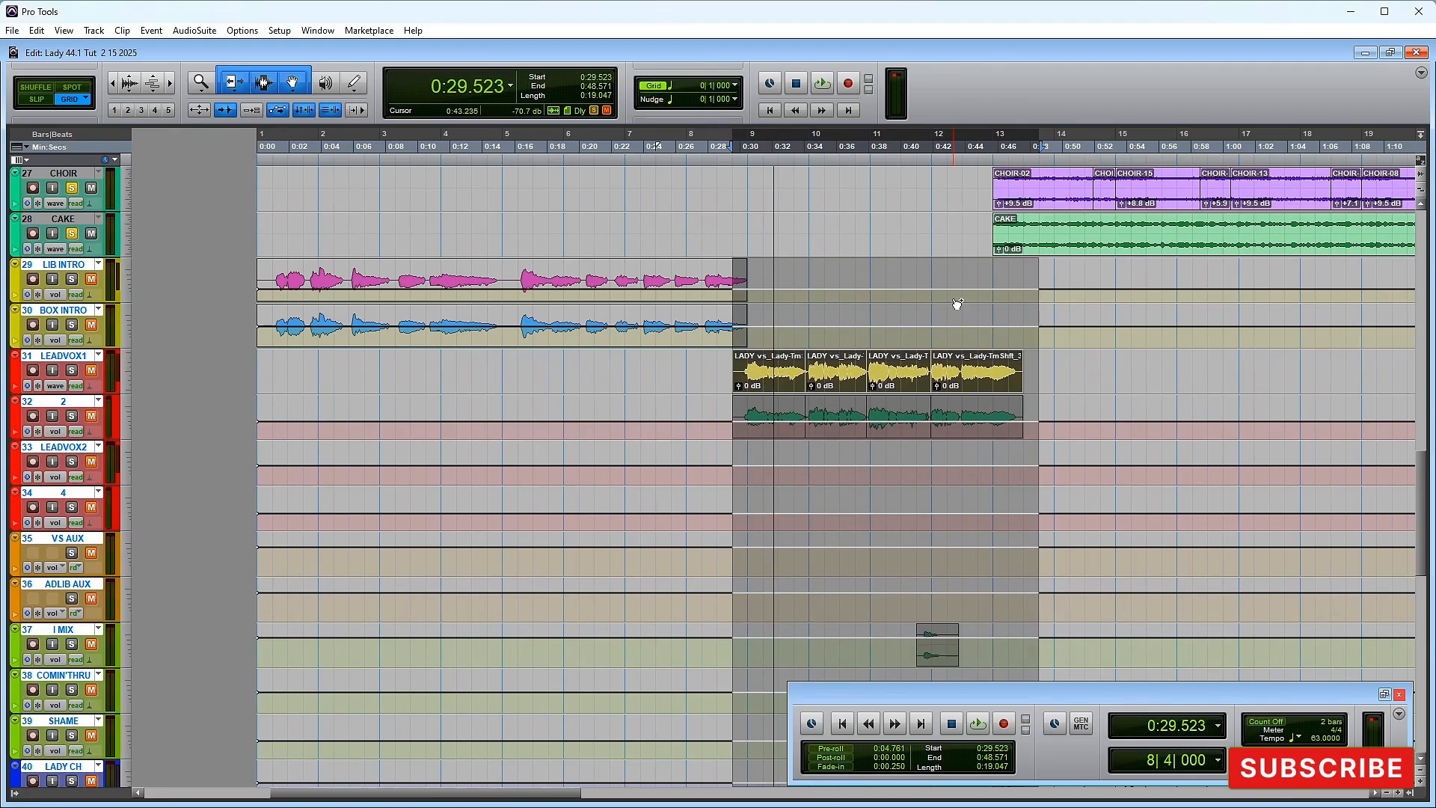
key("ctrl+equal")
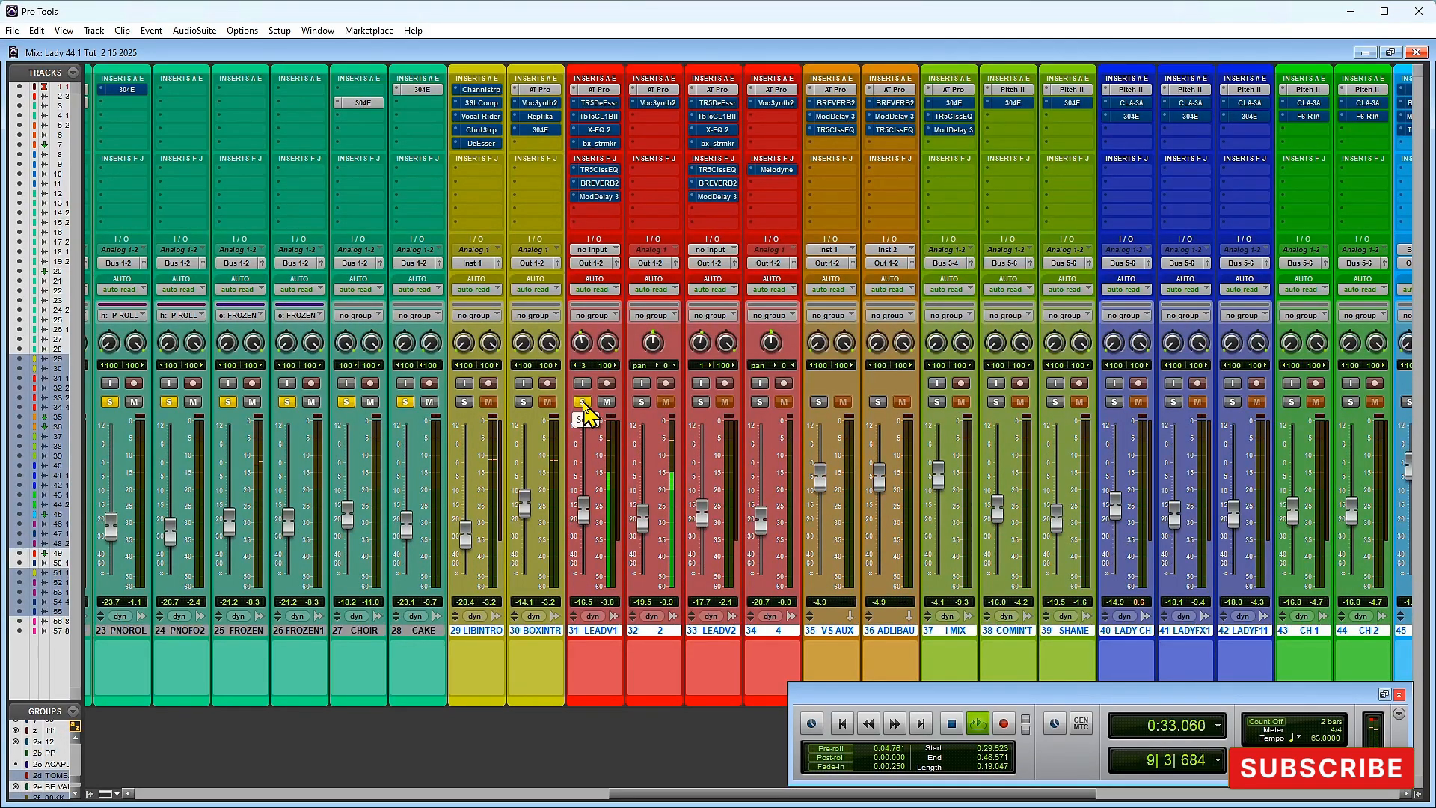
Step: Play the selection with LEADVOX1 soloed, adjust the track's left pan, and stop playback
key("space")
key("space")
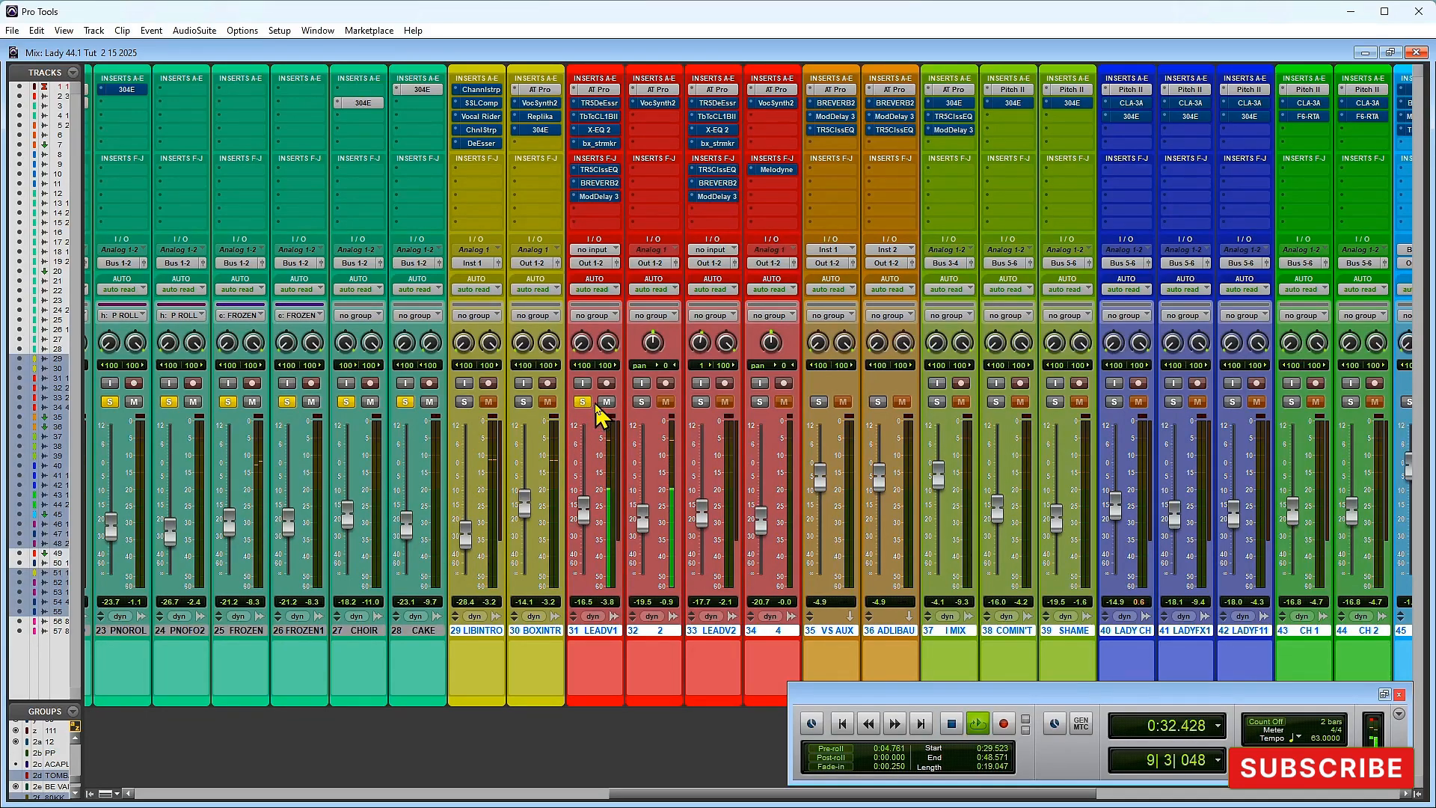
left_click_drag(582, 346, 593, 307)
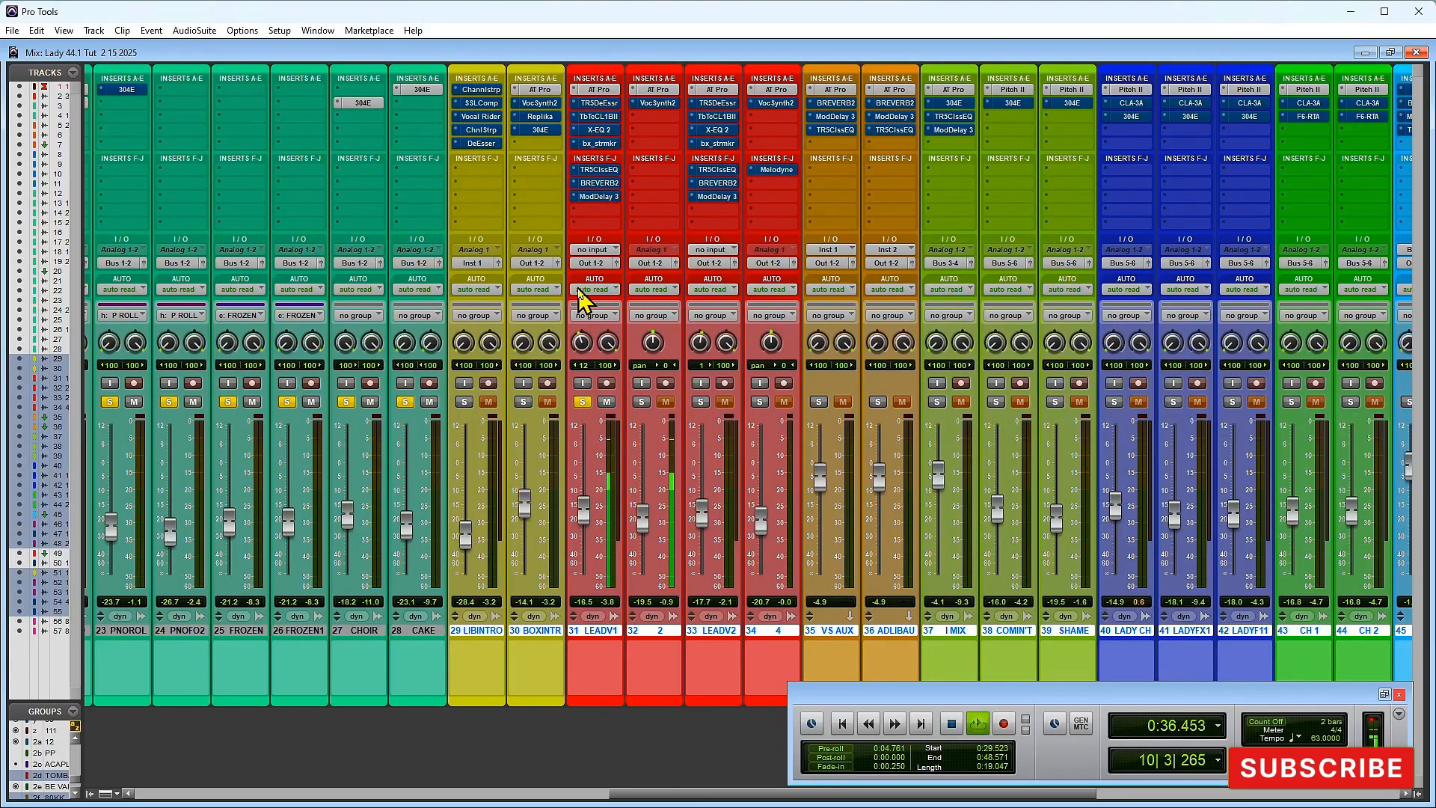
key("space")
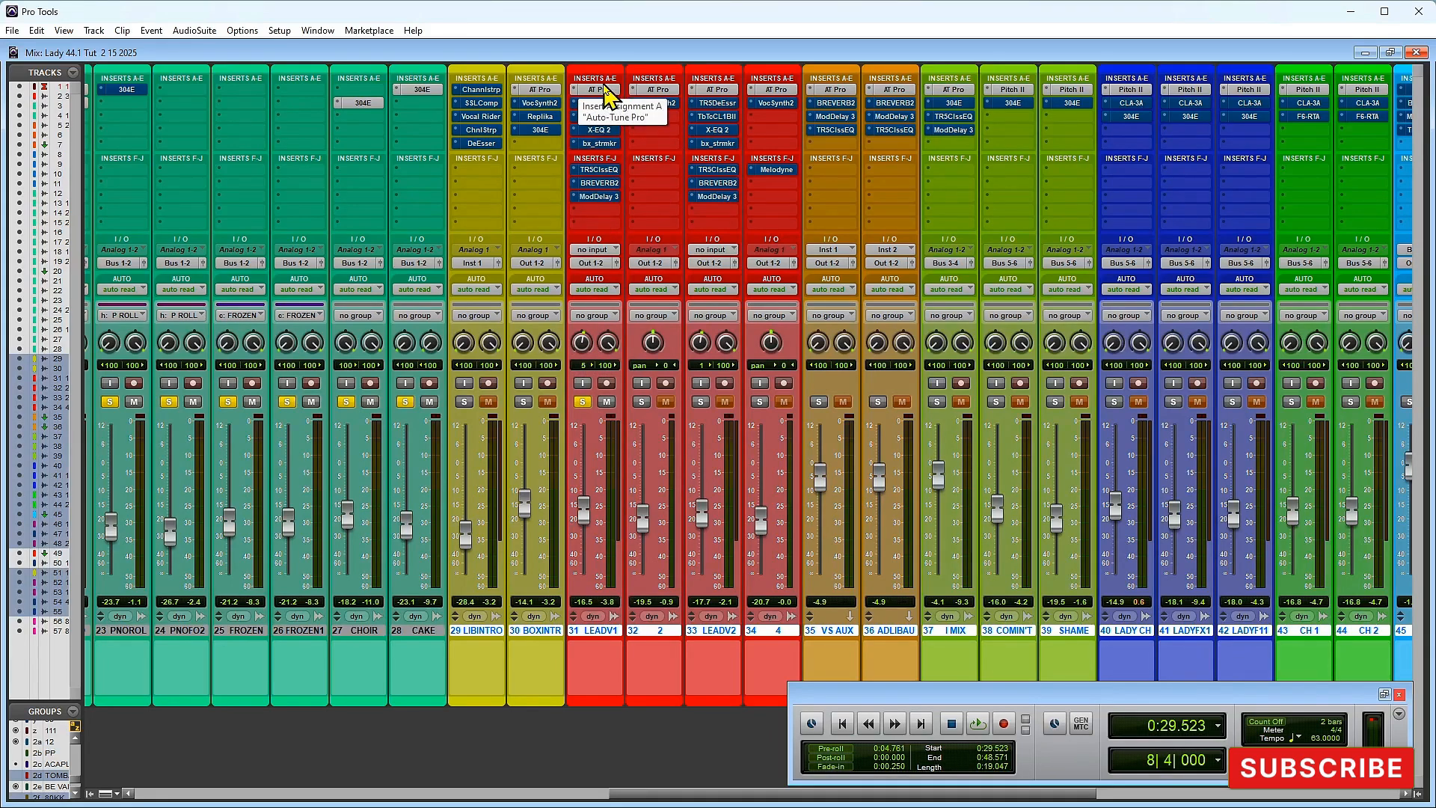
Step: Open Auto-Tune Pro on LEADVOX1, audition the vocal with it, stop playback and close the plug-in
left_click(606, 94)
key("space")
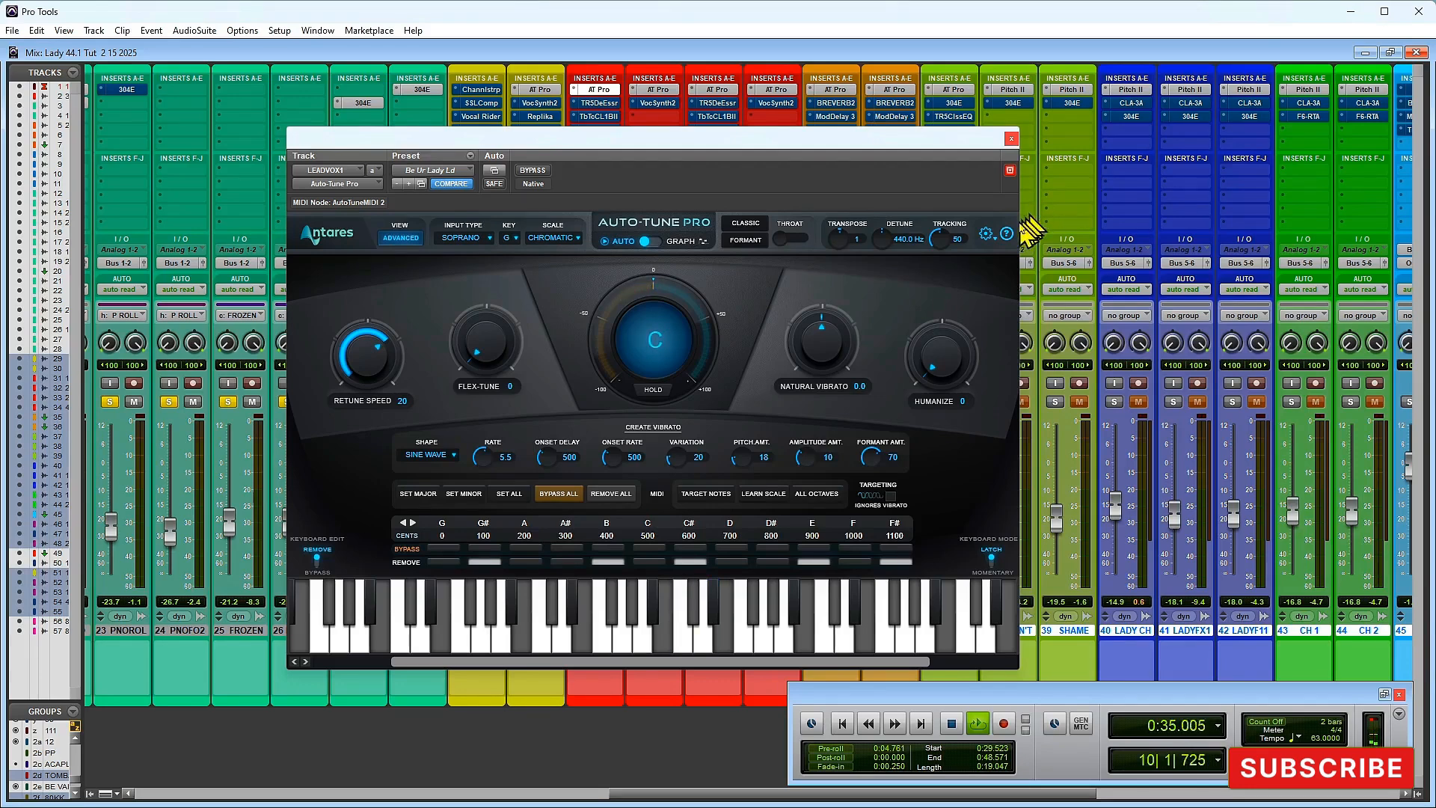
key("space")
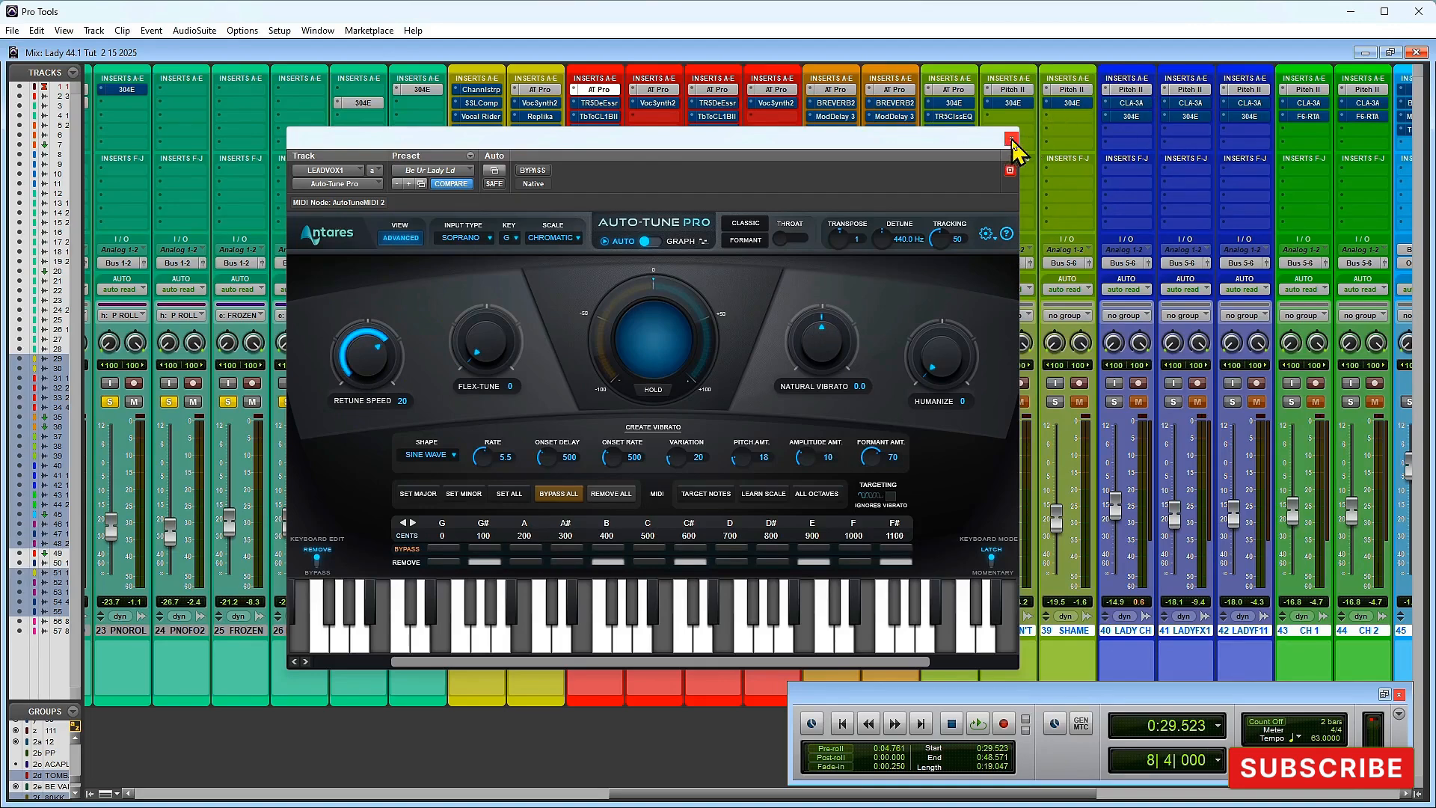
left_click(1011, 139)
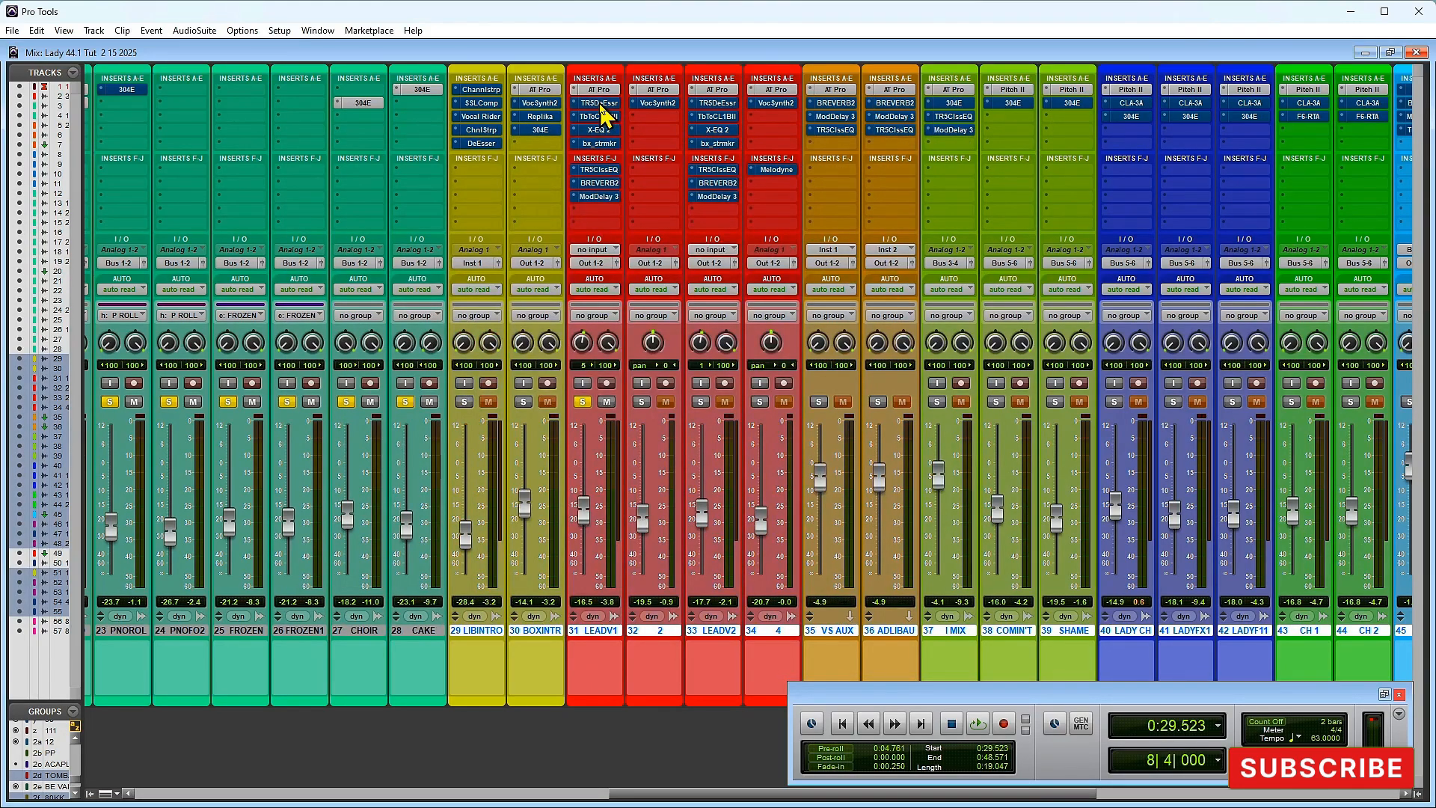
Step: Take the TR5 De-Esser on LEADVOX1 out of bypass, close it, readjust the track's left pan and stop playback
left_click(600, 105)
left_click(532, 171)
left_click(532, 171)
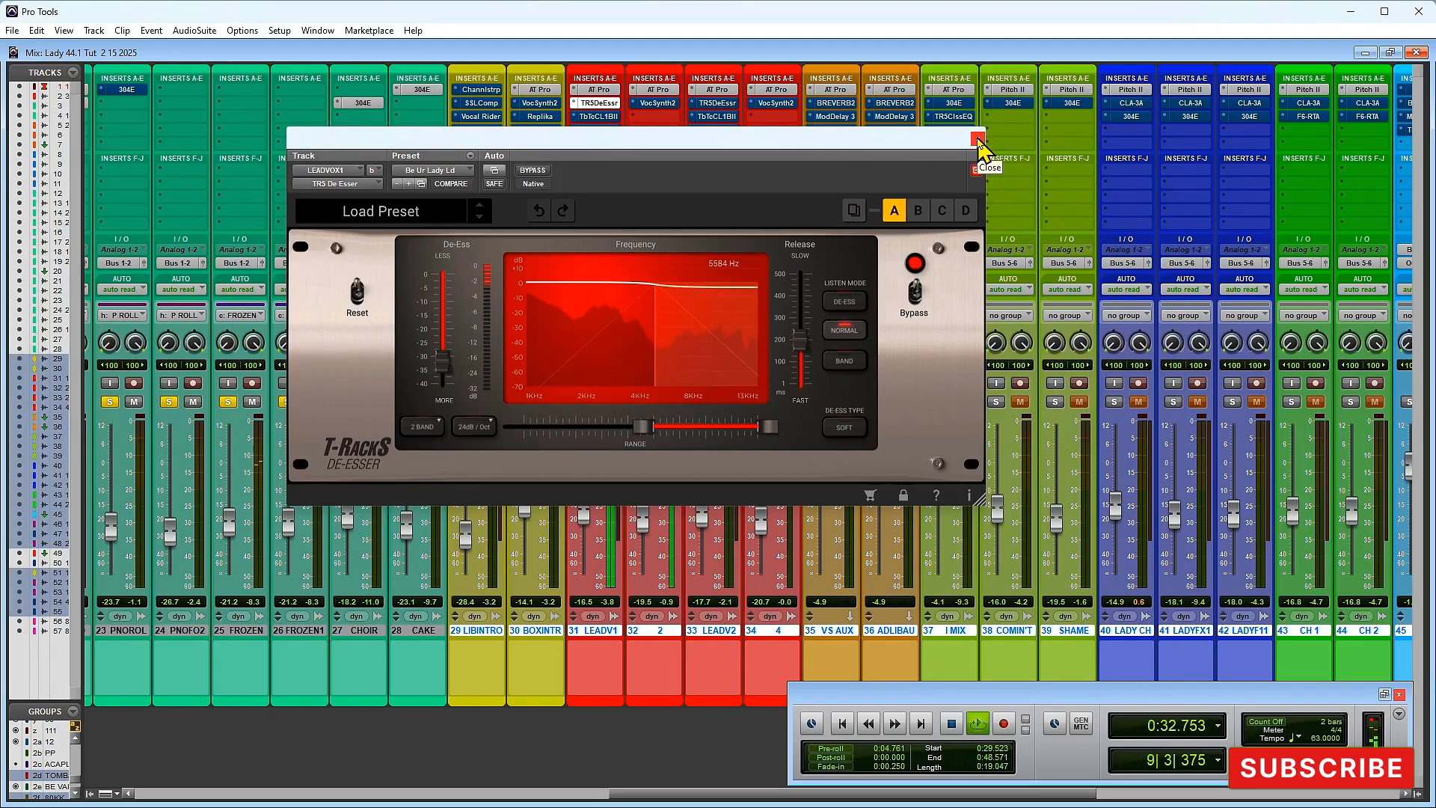
left_click(977, 139)
left_click_drag(578, 342, 567, 437)
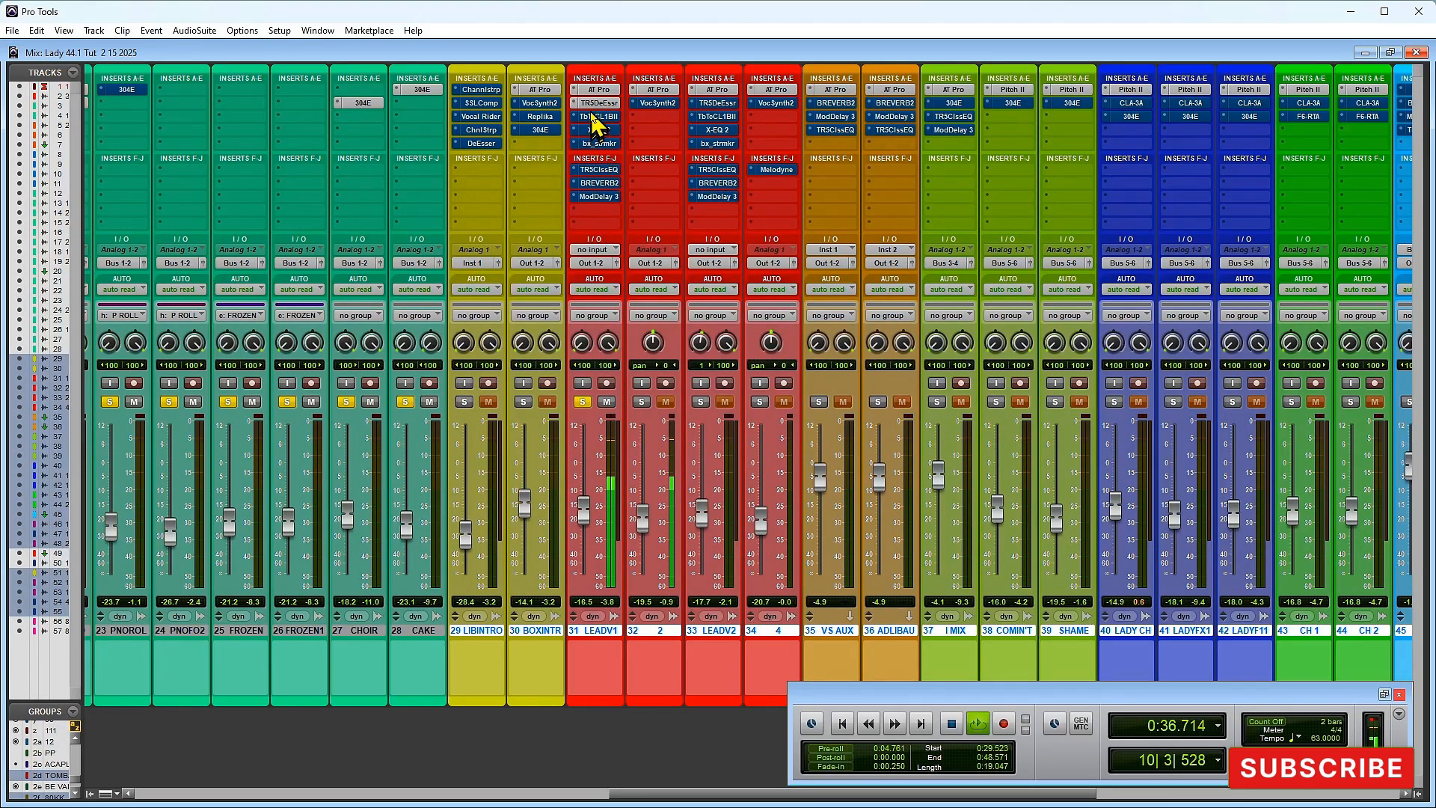
key("space")
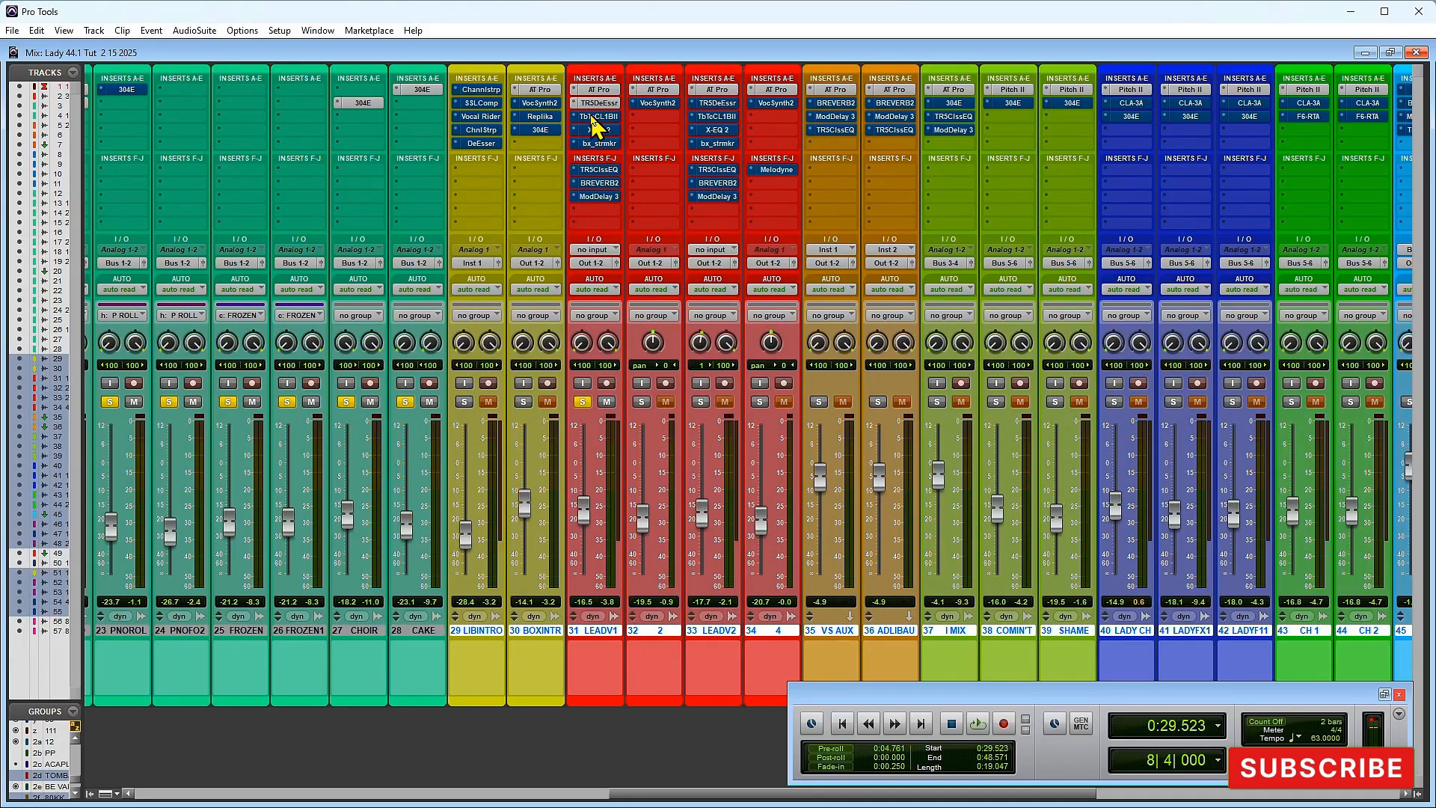
Step: Open the CL1B on LEADVOX1, take the TR5 Classic EQ with the Sparkle preset out of bypass during playback, and close it
left_click(592, 118)
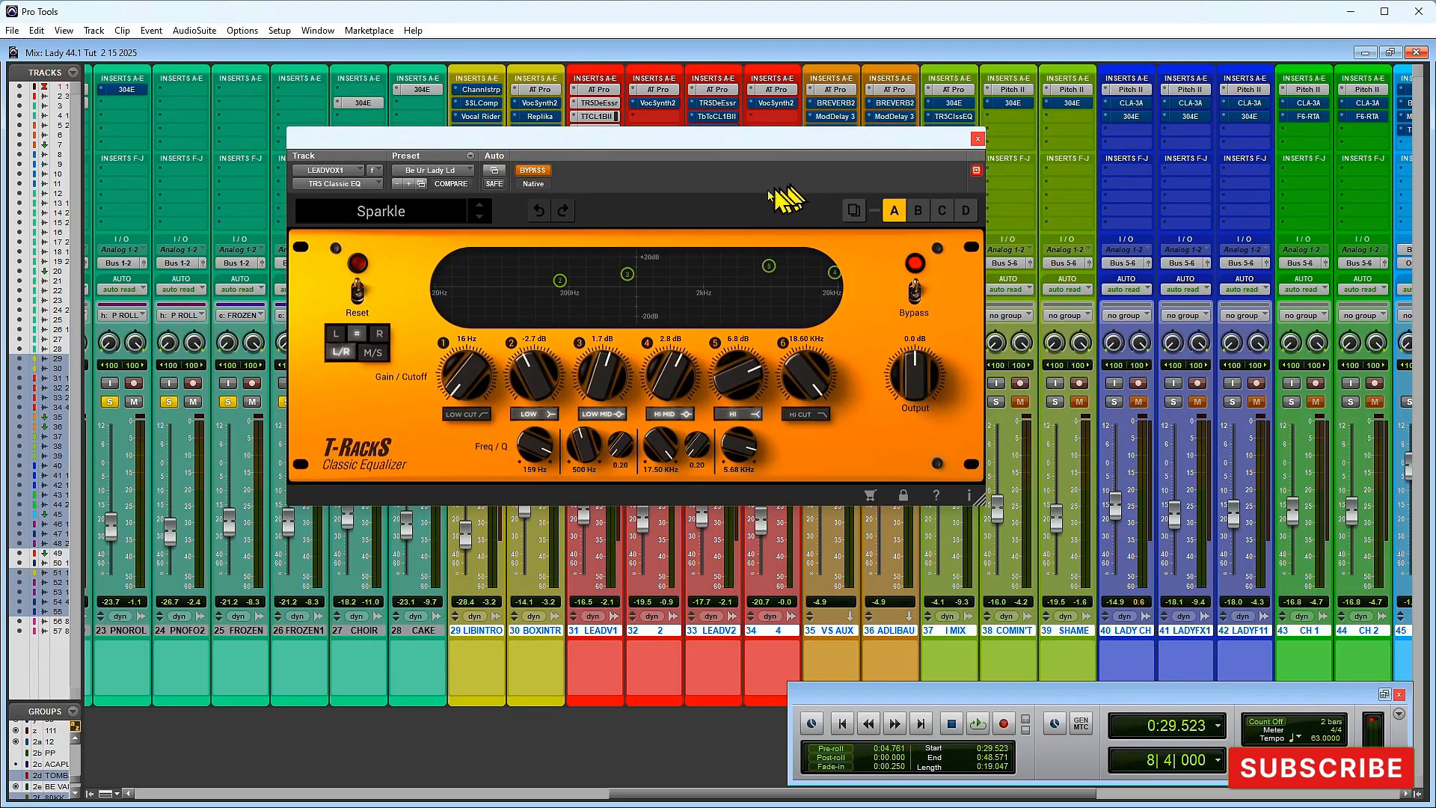
key("space")
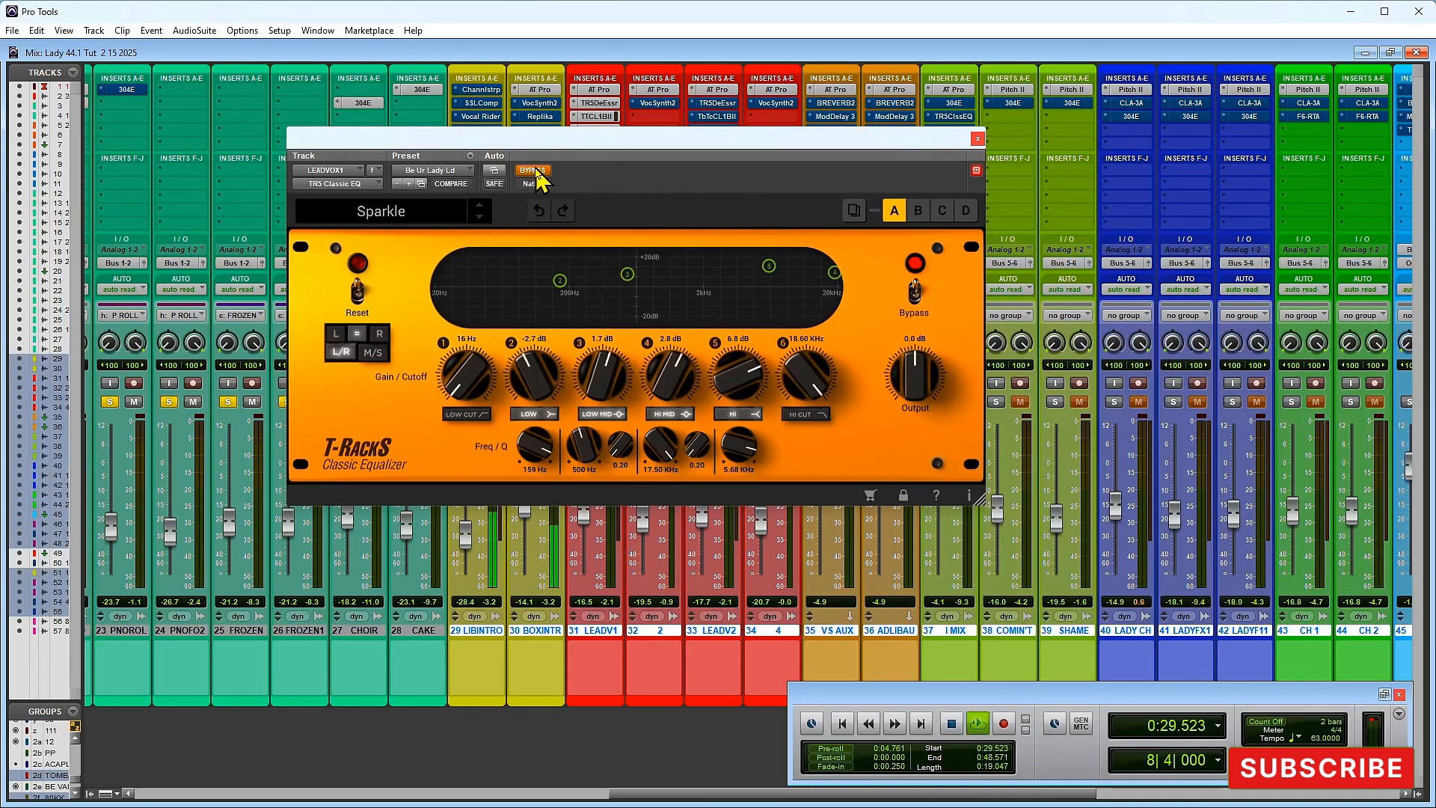
left_click(535, 170)
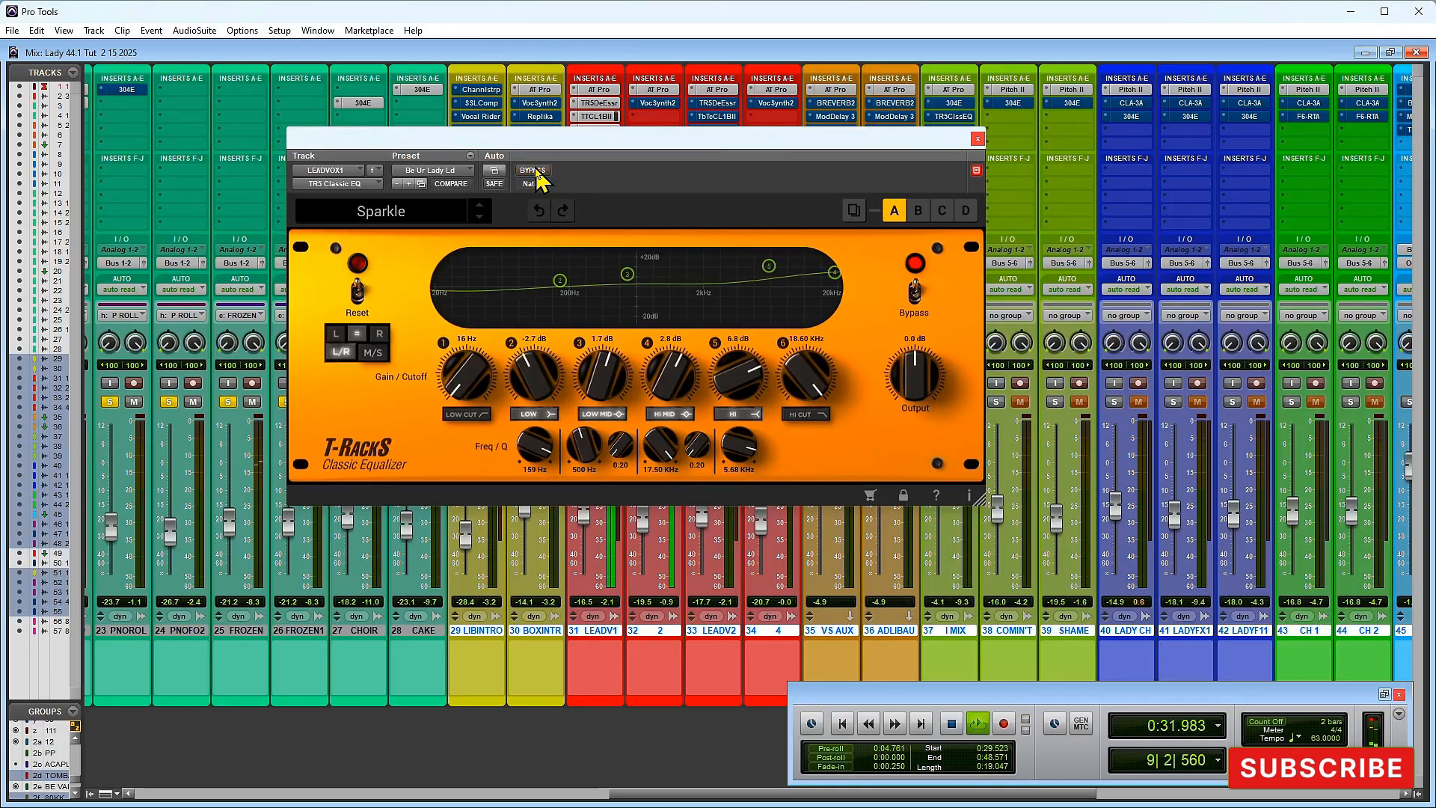
left_click(977, 139)
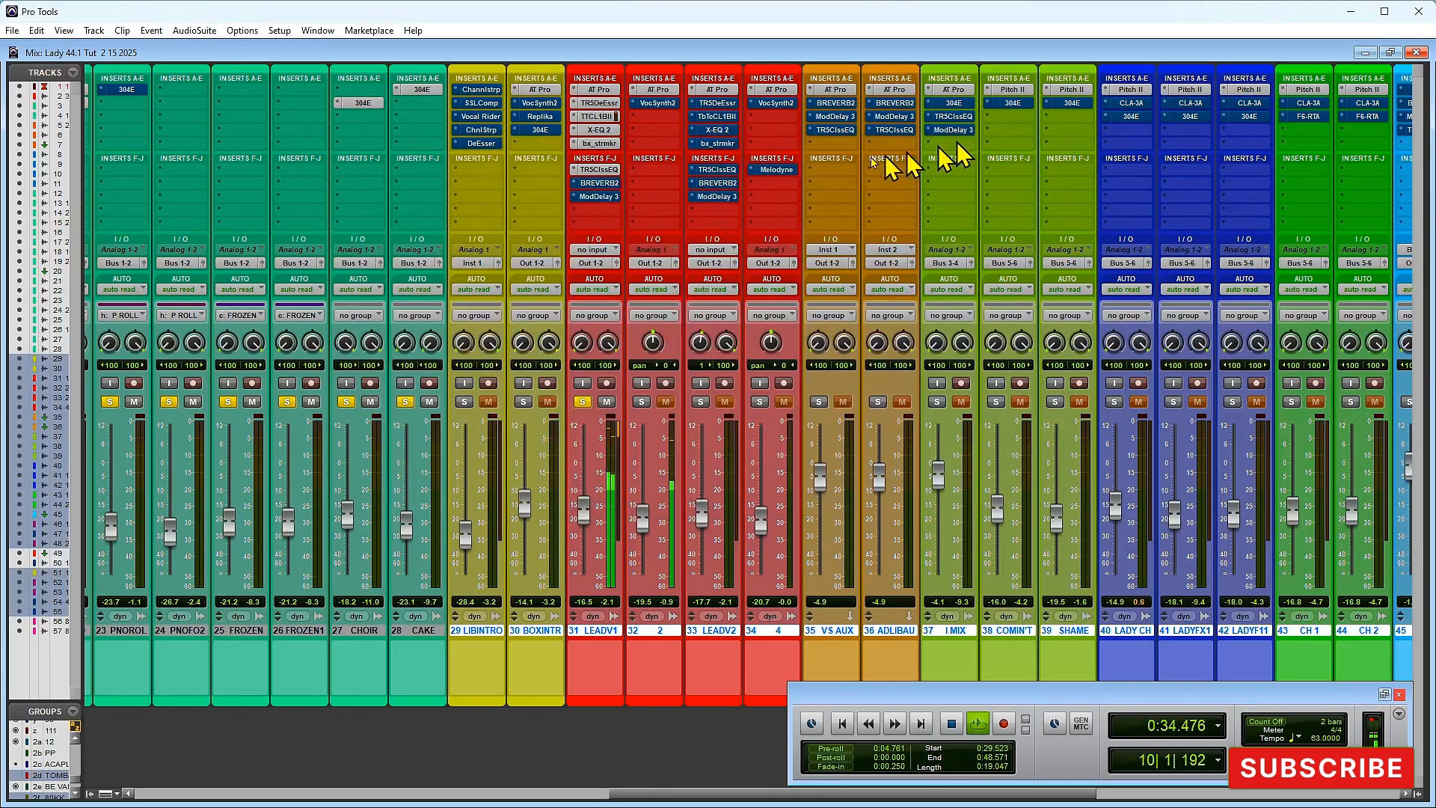
Step: Take BREVERB 2 with the Angel Vox preset on LEADVOX1 out of bypass, close it and stop playback
left_click(599, 183)
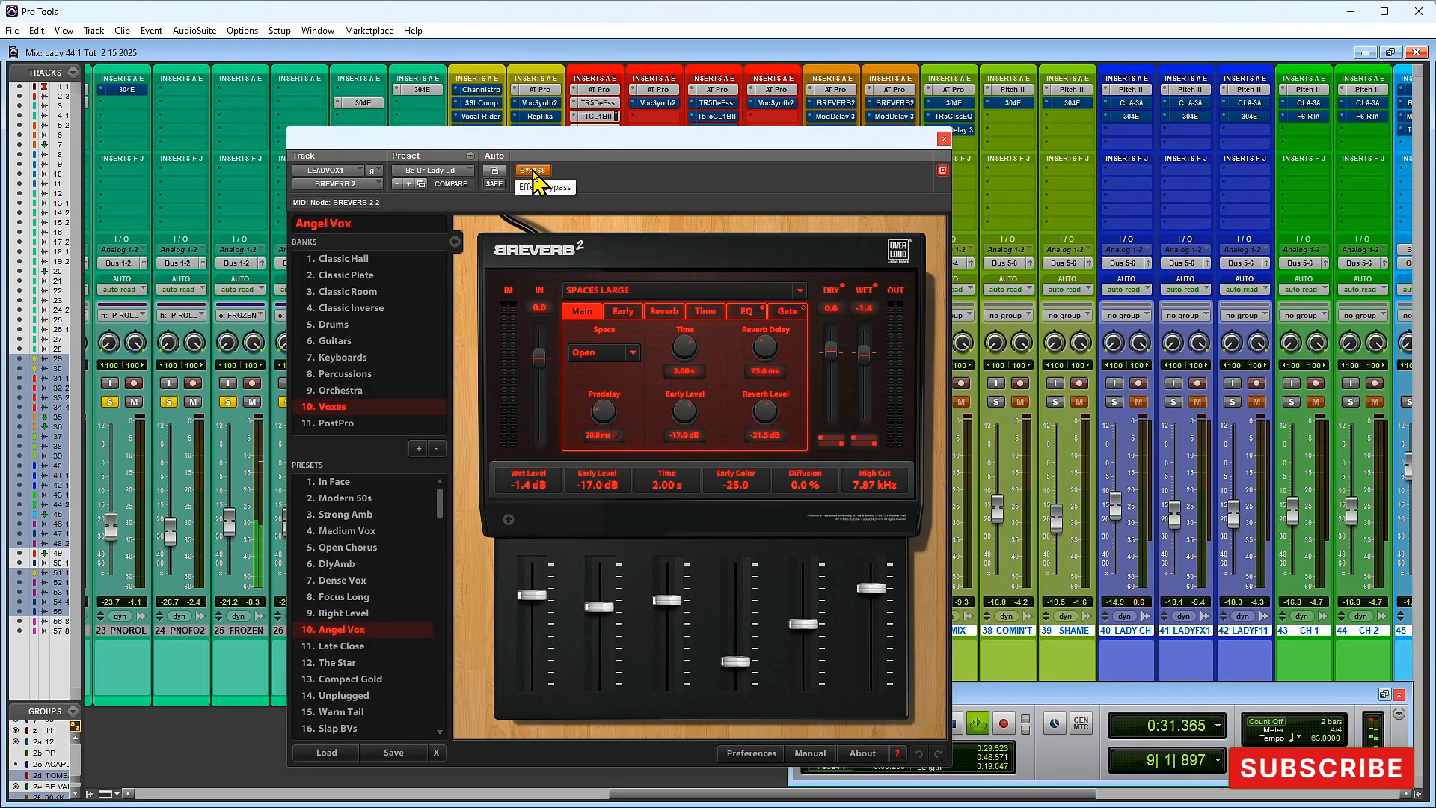
left_click(533, 171)
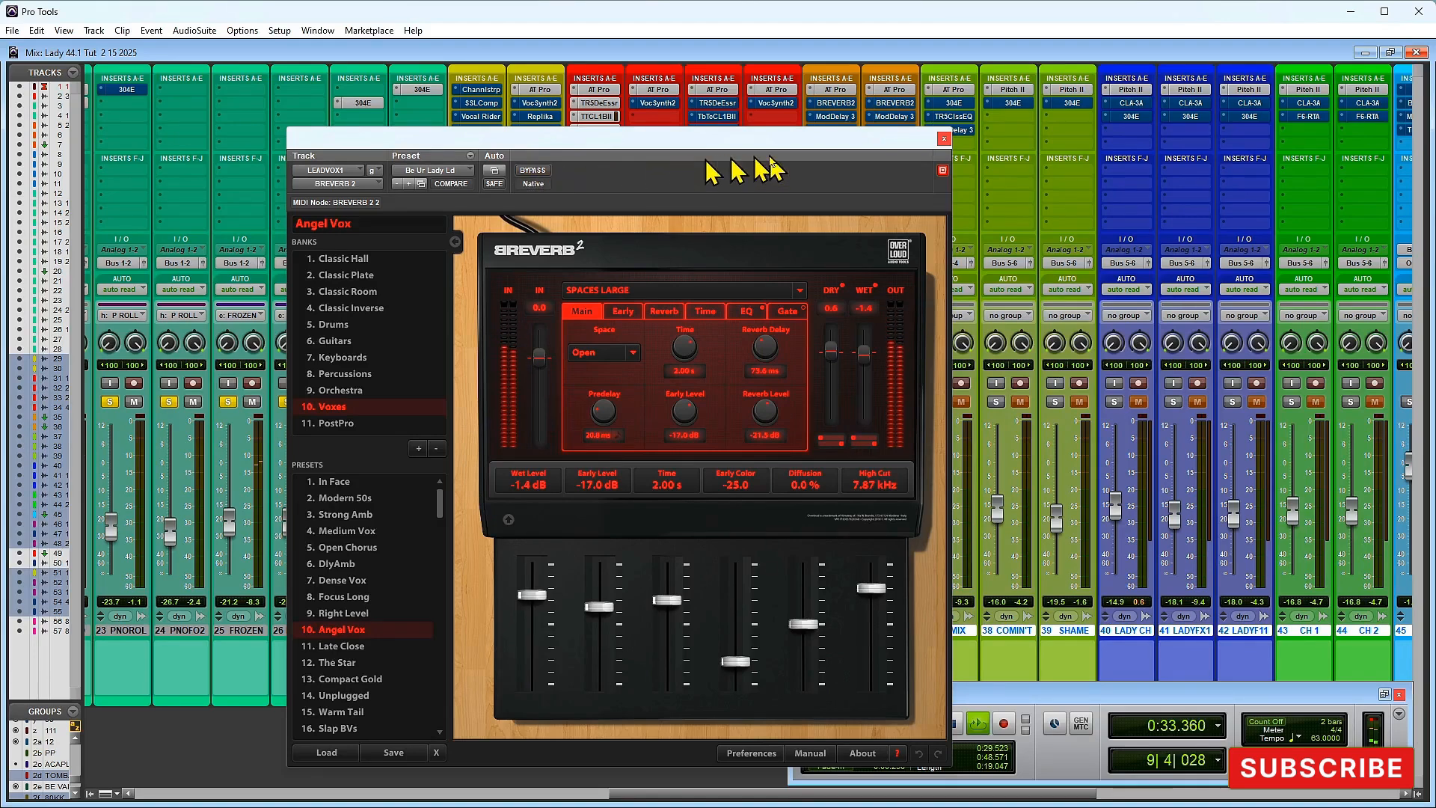
left_click(944, 140)
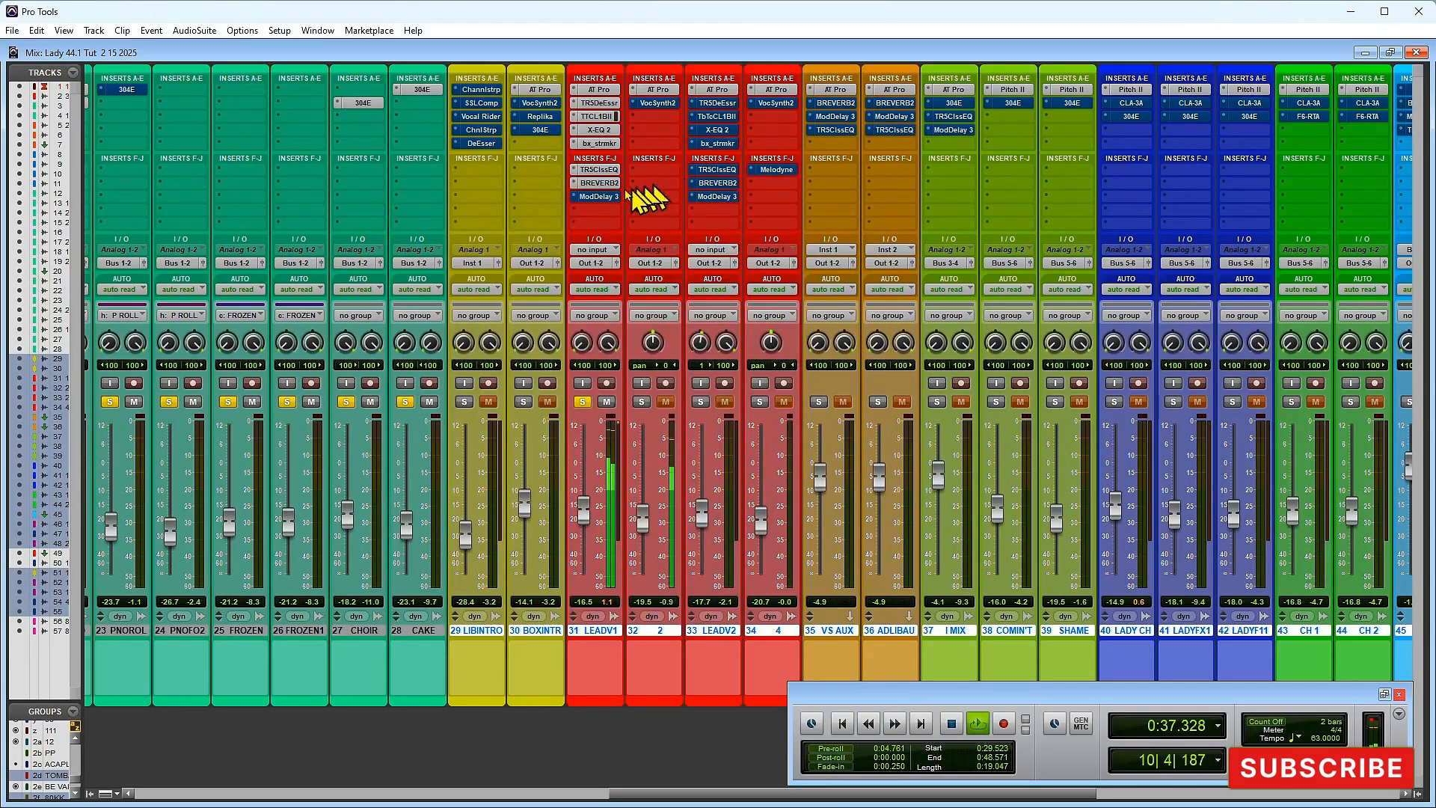
key("space")
Step: Enable and audition Mod Delay III on LEADVOX1, close its window, and unsolo the track
left_click(596, 197)
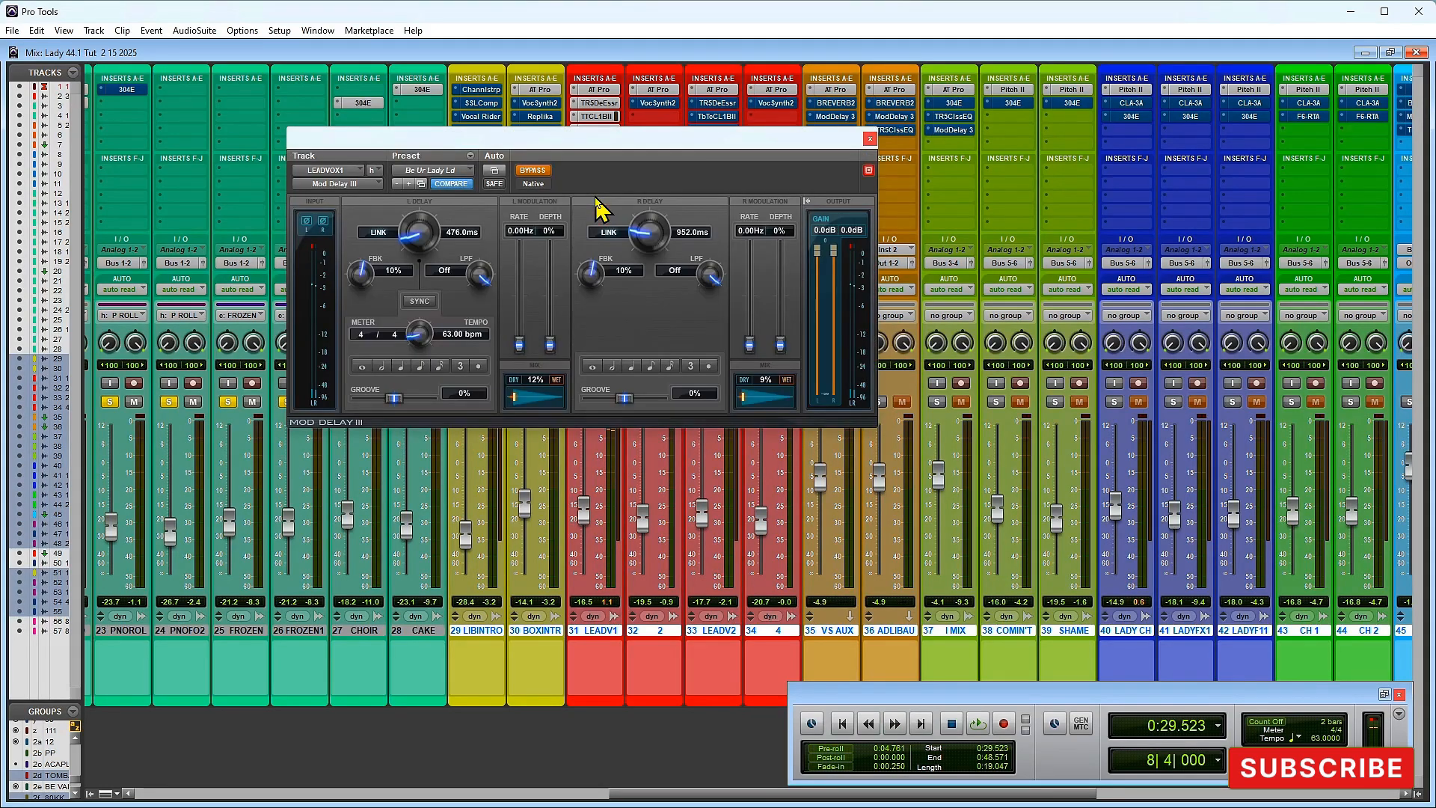
key("space")
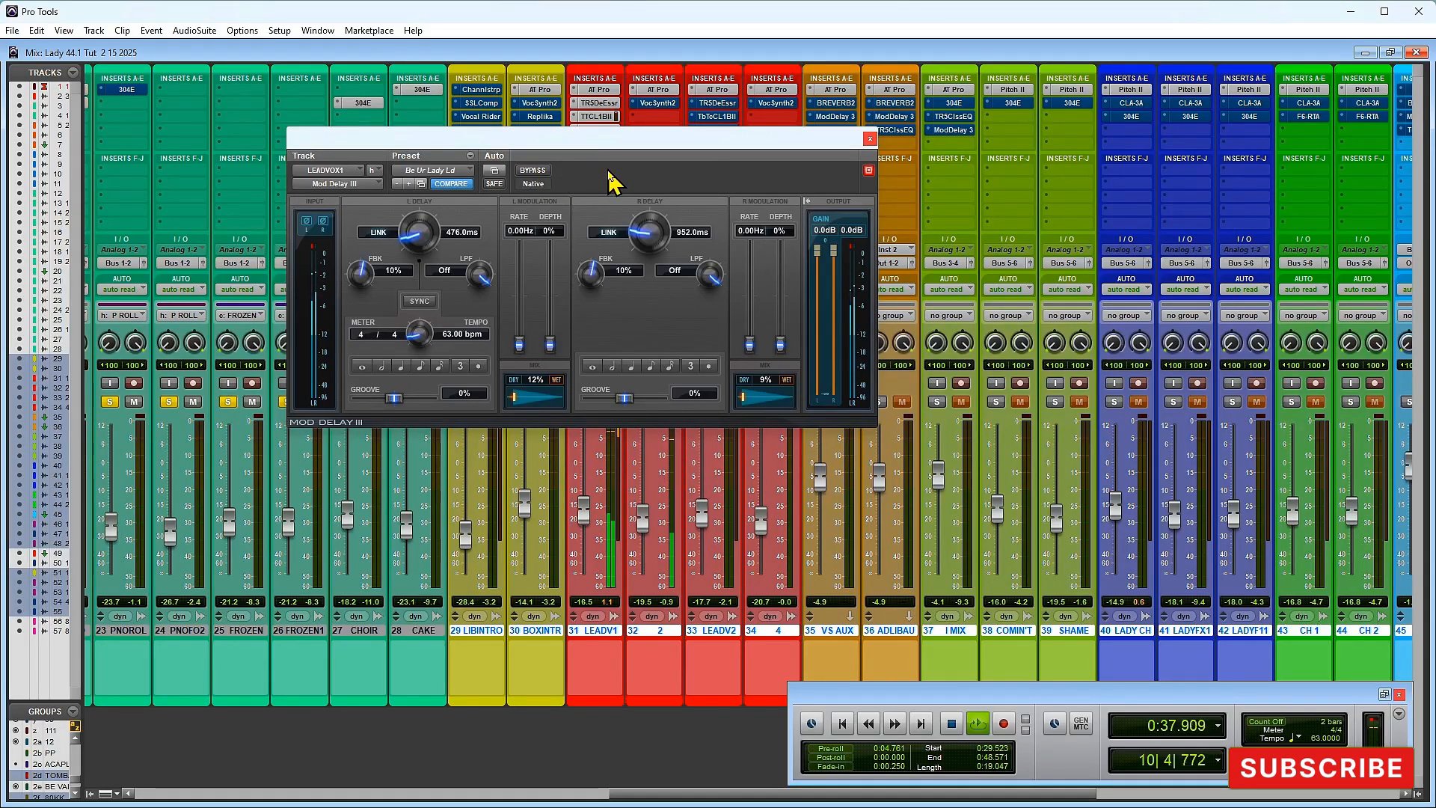
key("space")
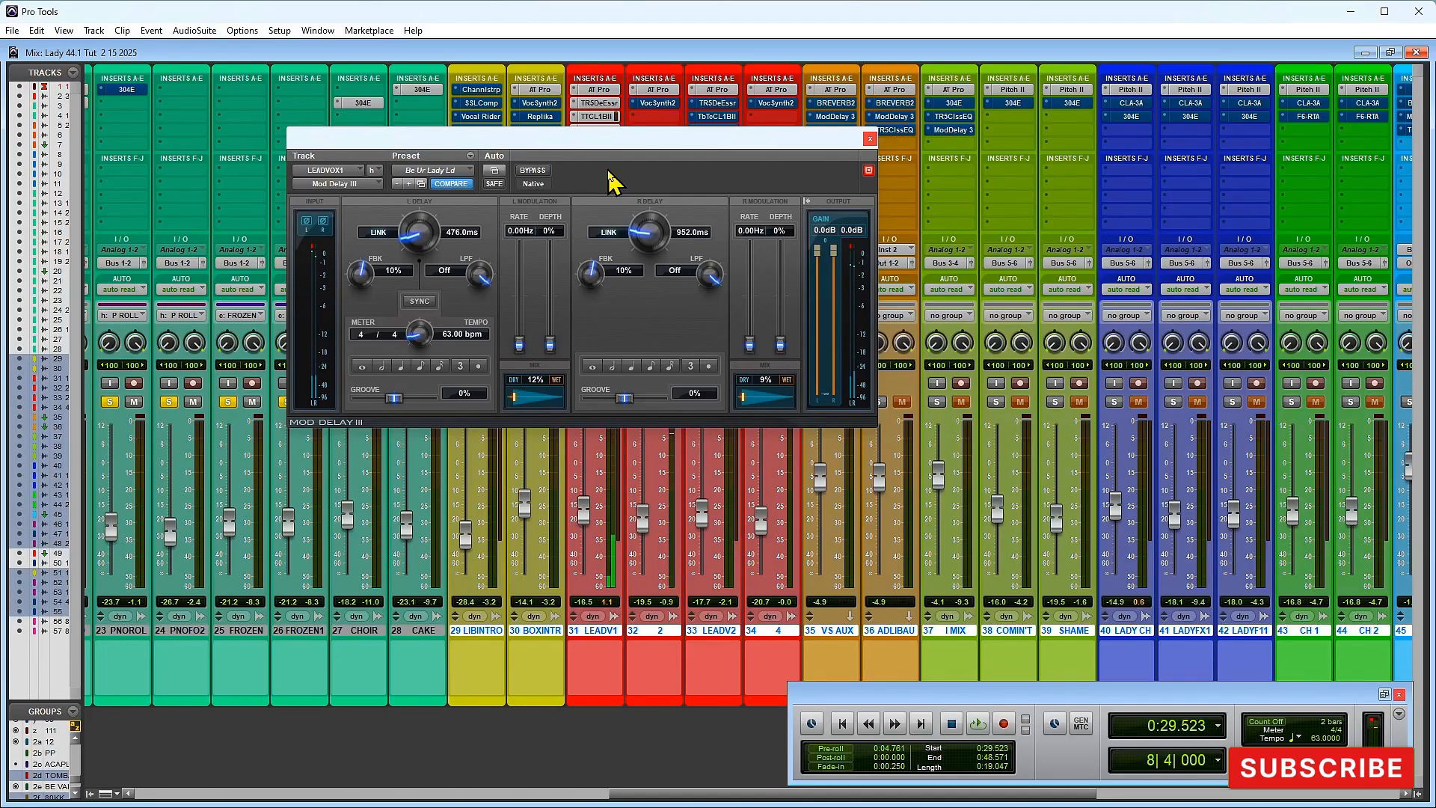
left_click(870, 139)
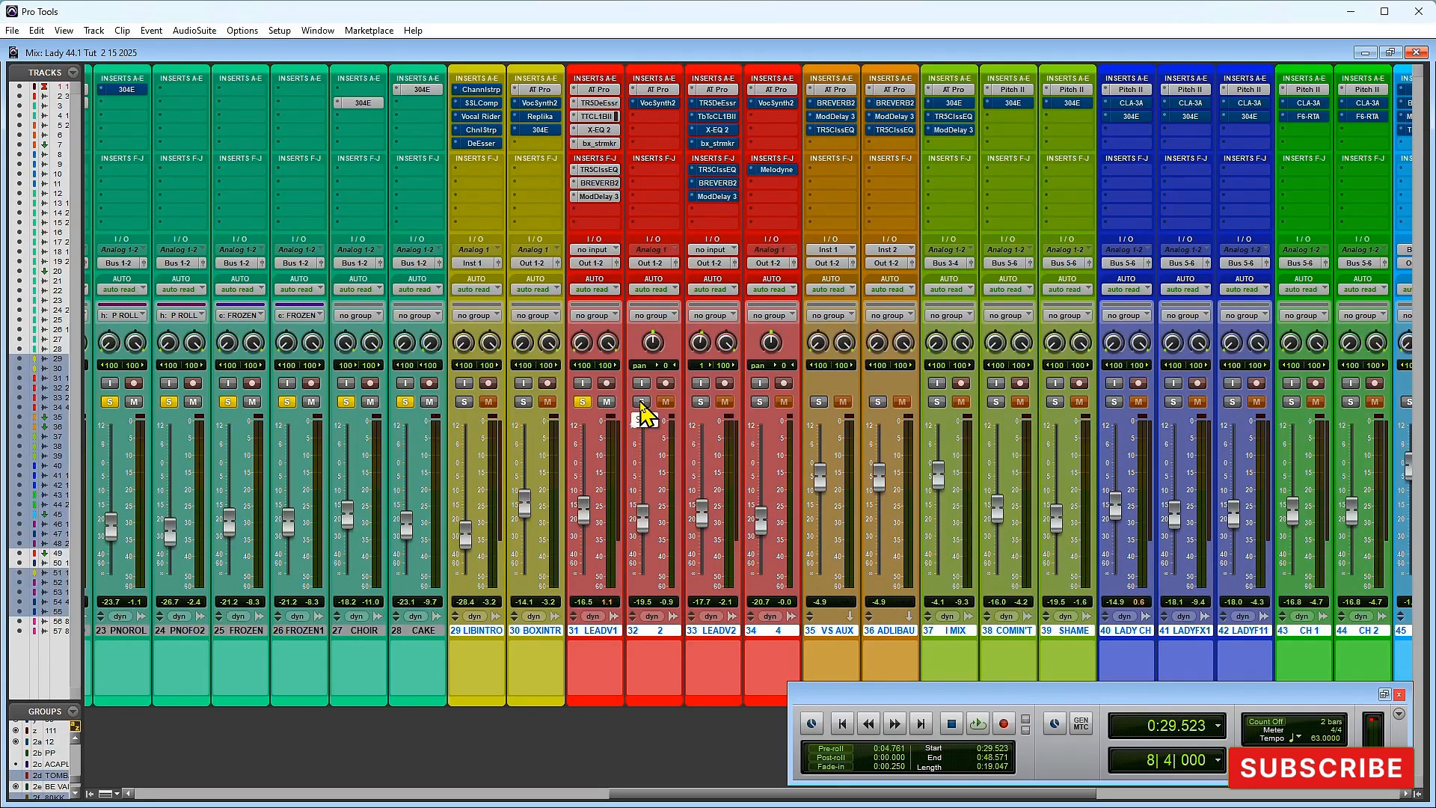
left_click(583, 402)
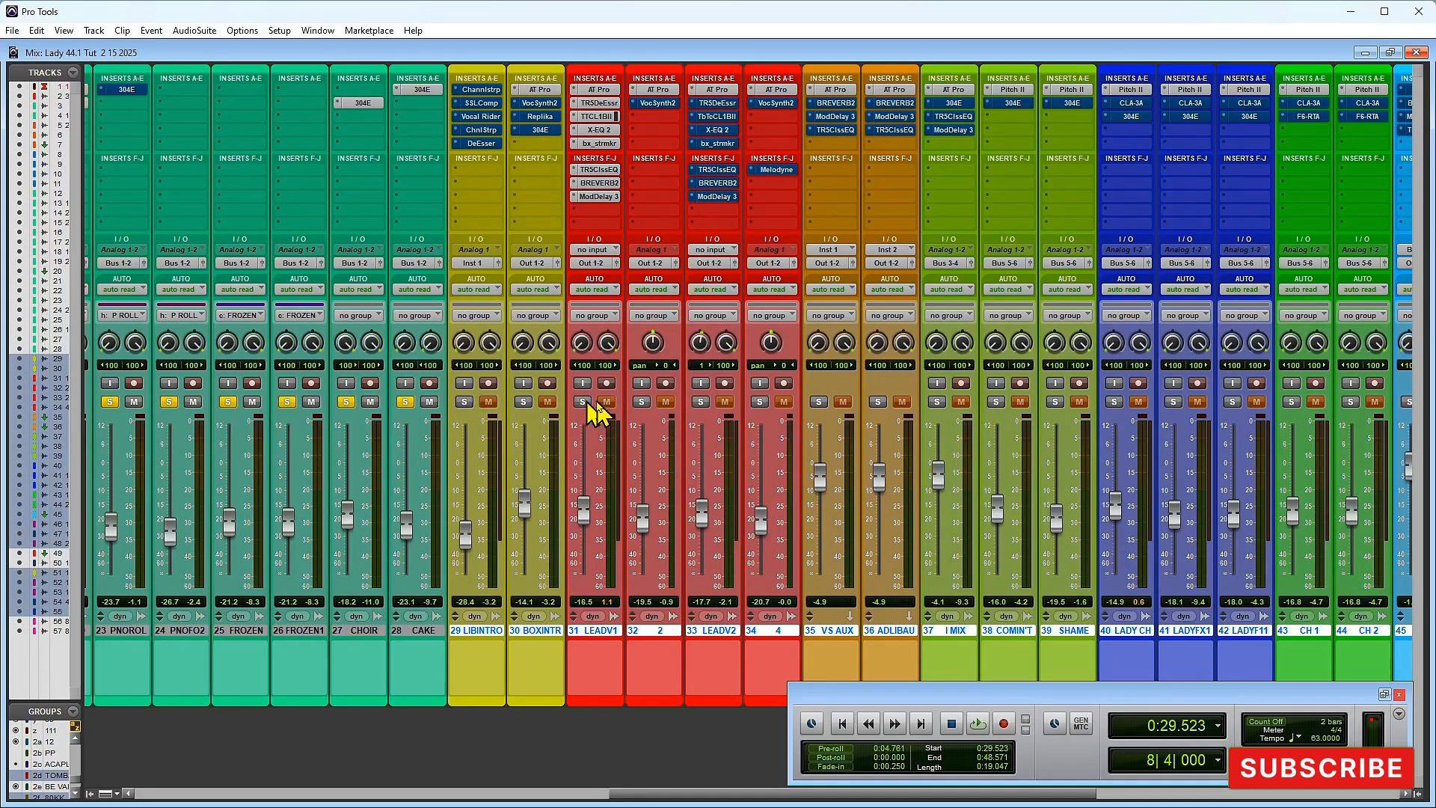
Step: Solo lead vocal track 2, audition it briefly and open its Auto-Tune Pro insert
key("space")
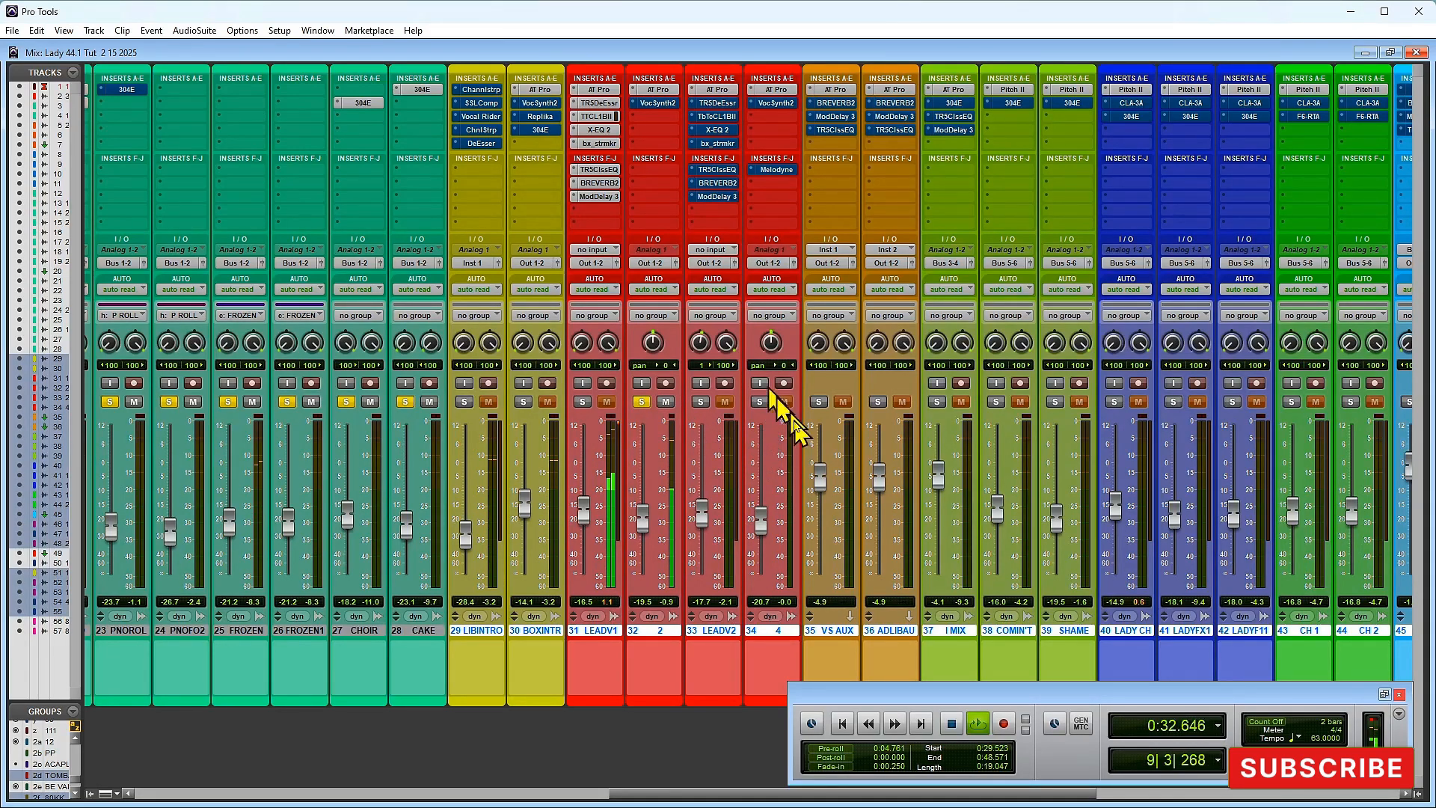
key("space")
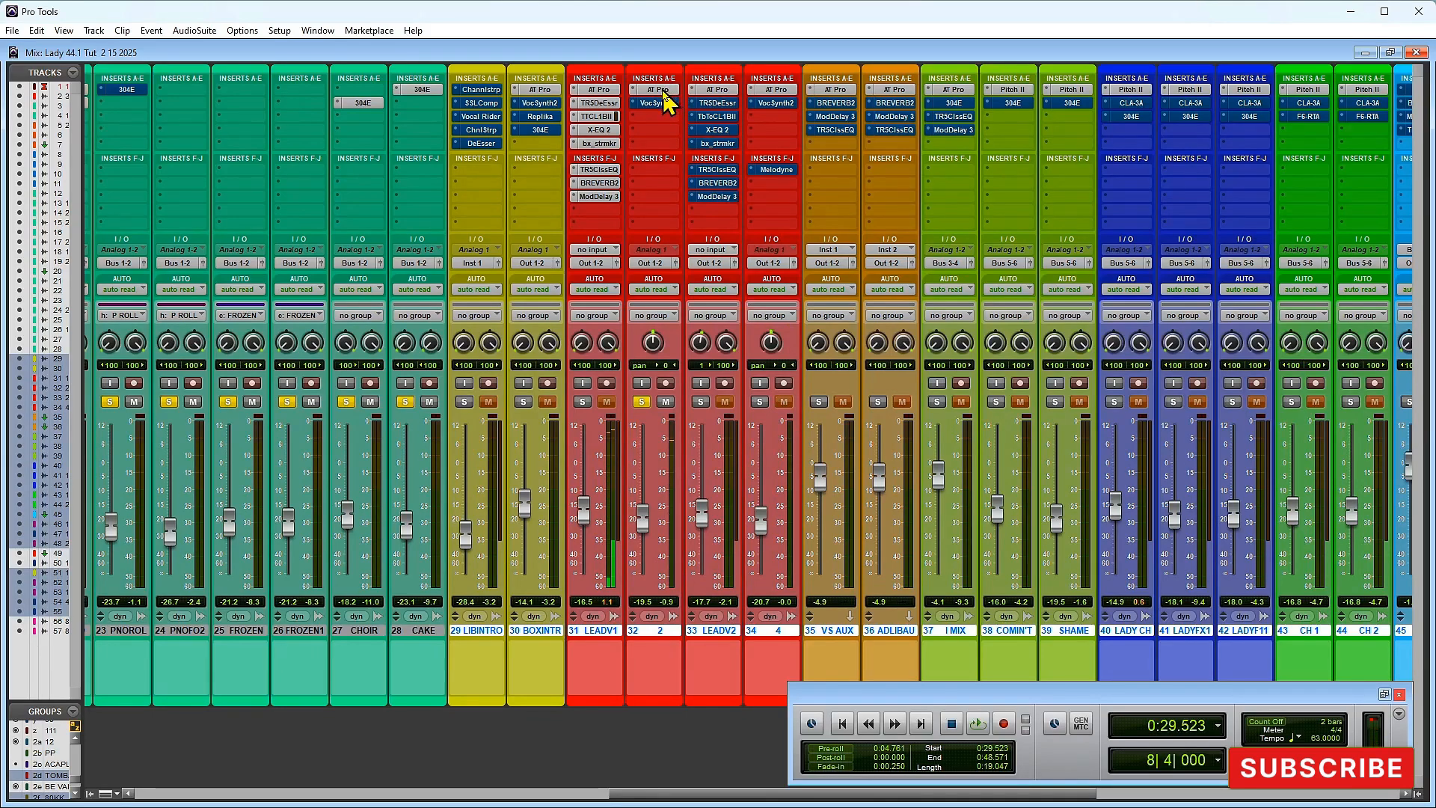
left_click(661, 90)
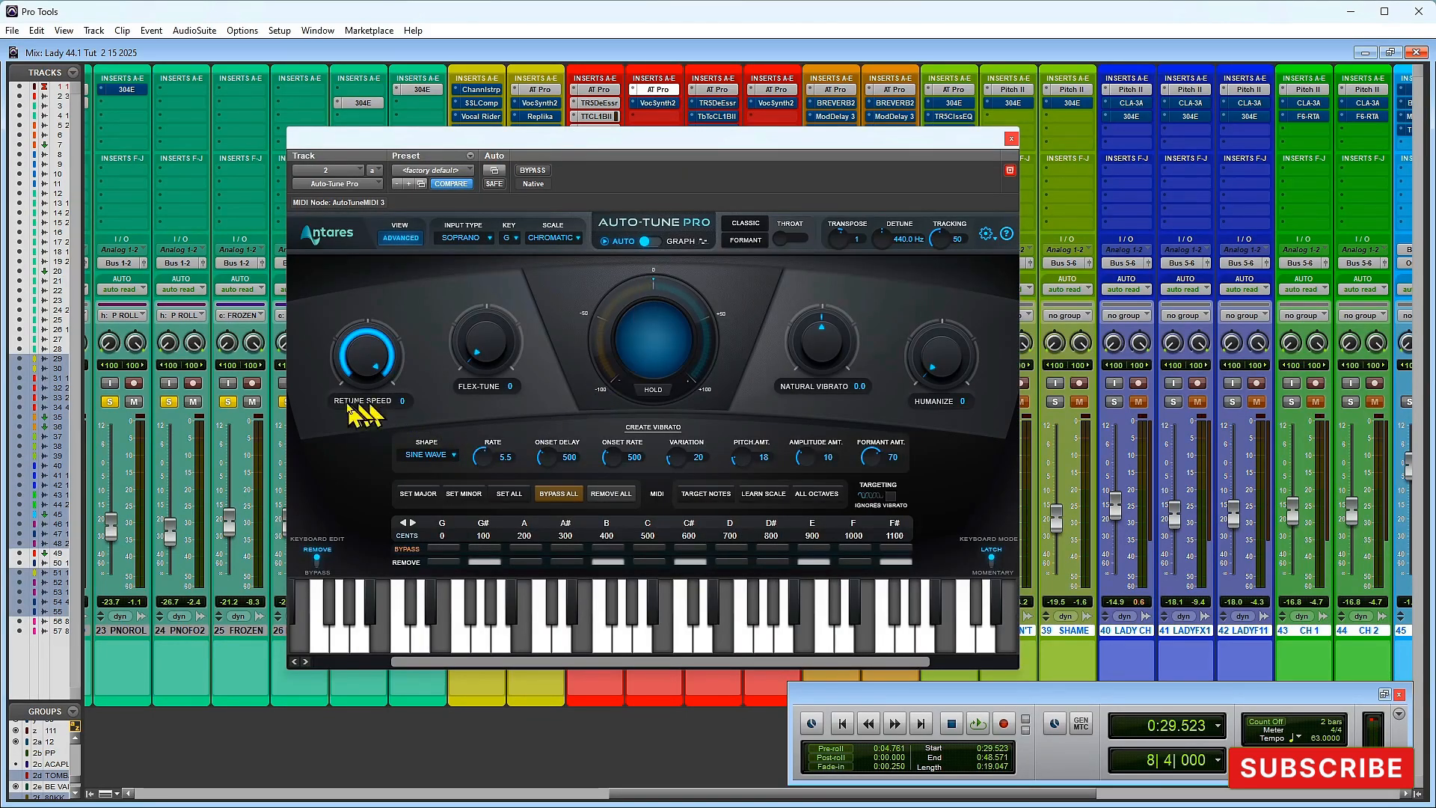
Step: Open VocalSynth 2 on track 2, take it out of bypass during playback, close it and stop playback
left_click(658, 90)
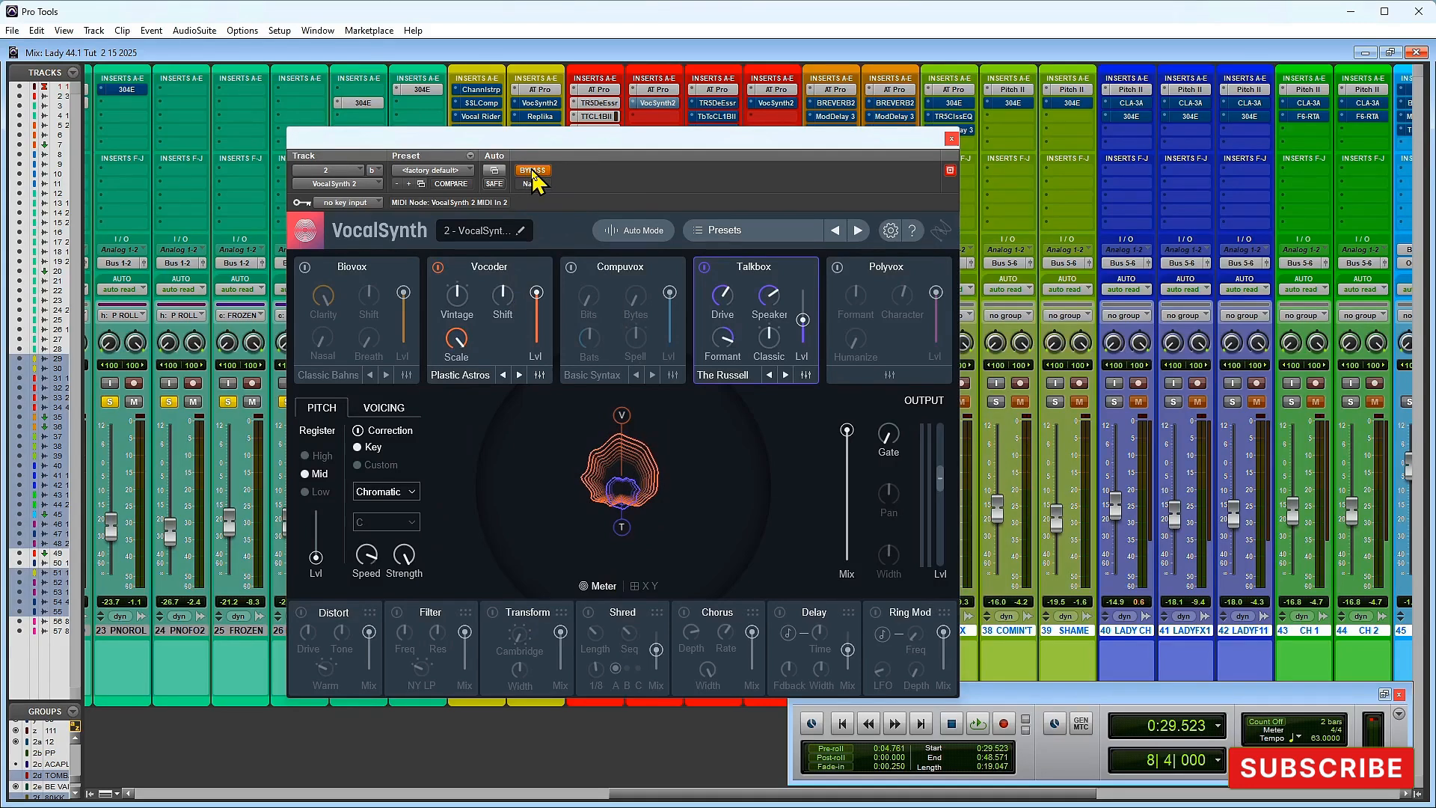
key("space")
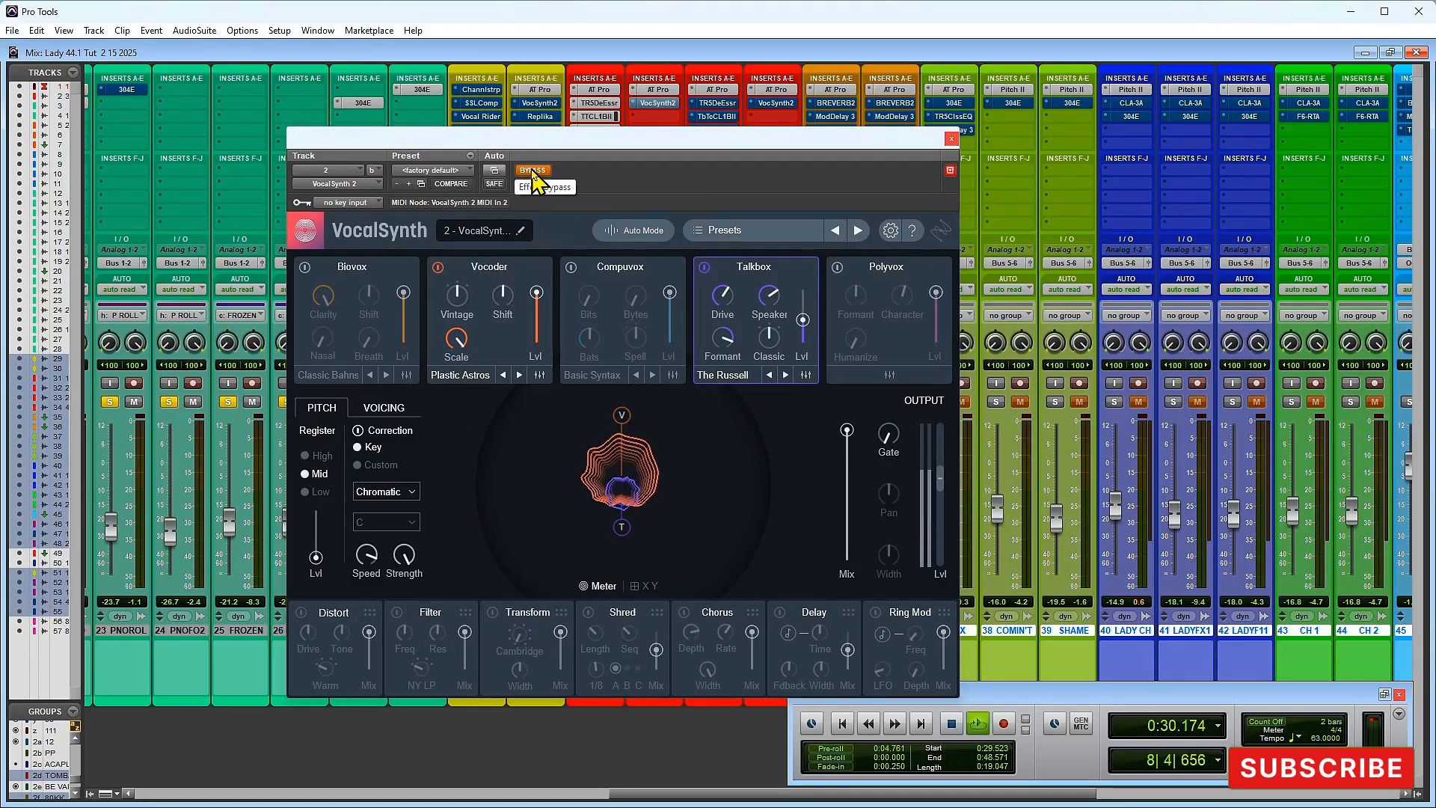
left_click(532, 171)
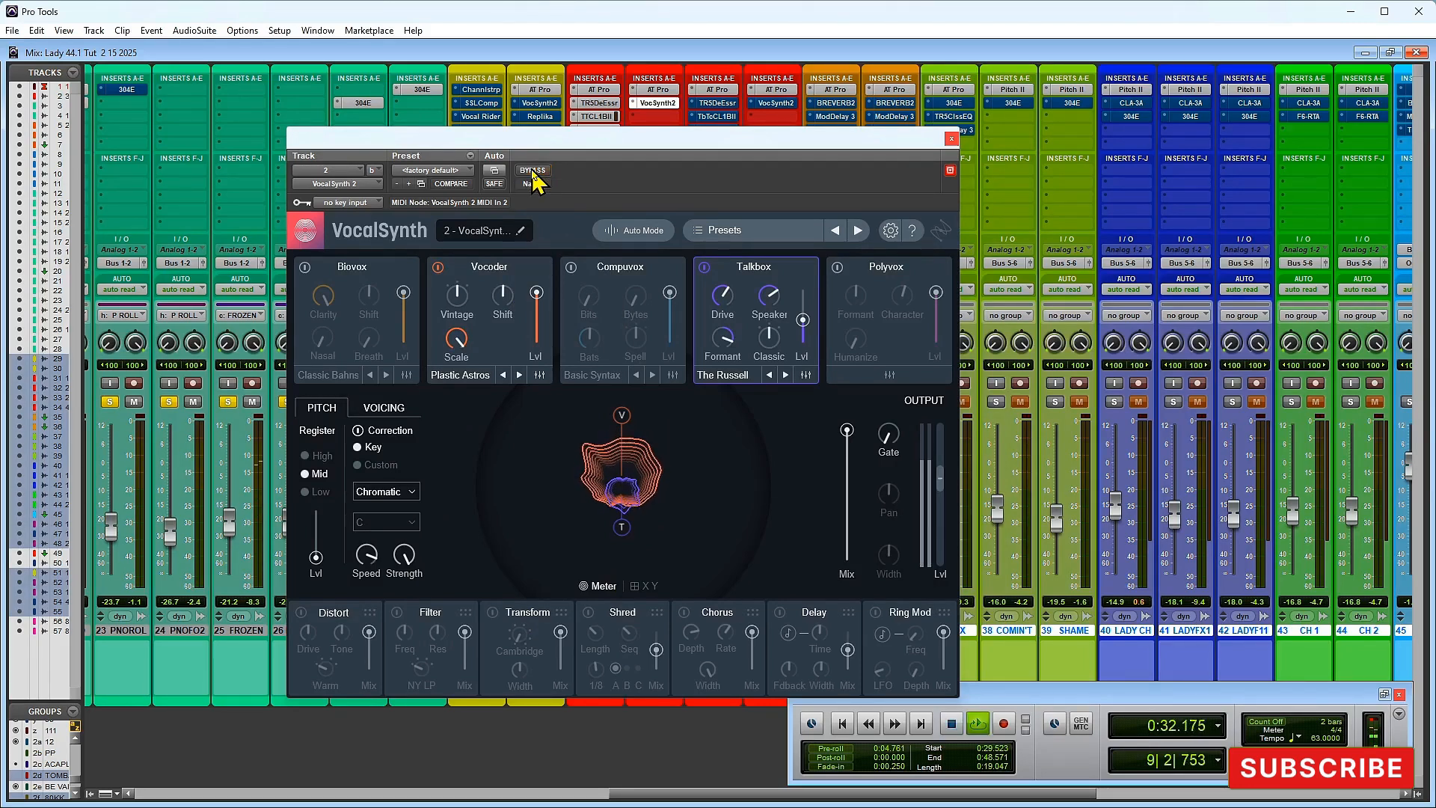
left_click(950, 138)
key("space")
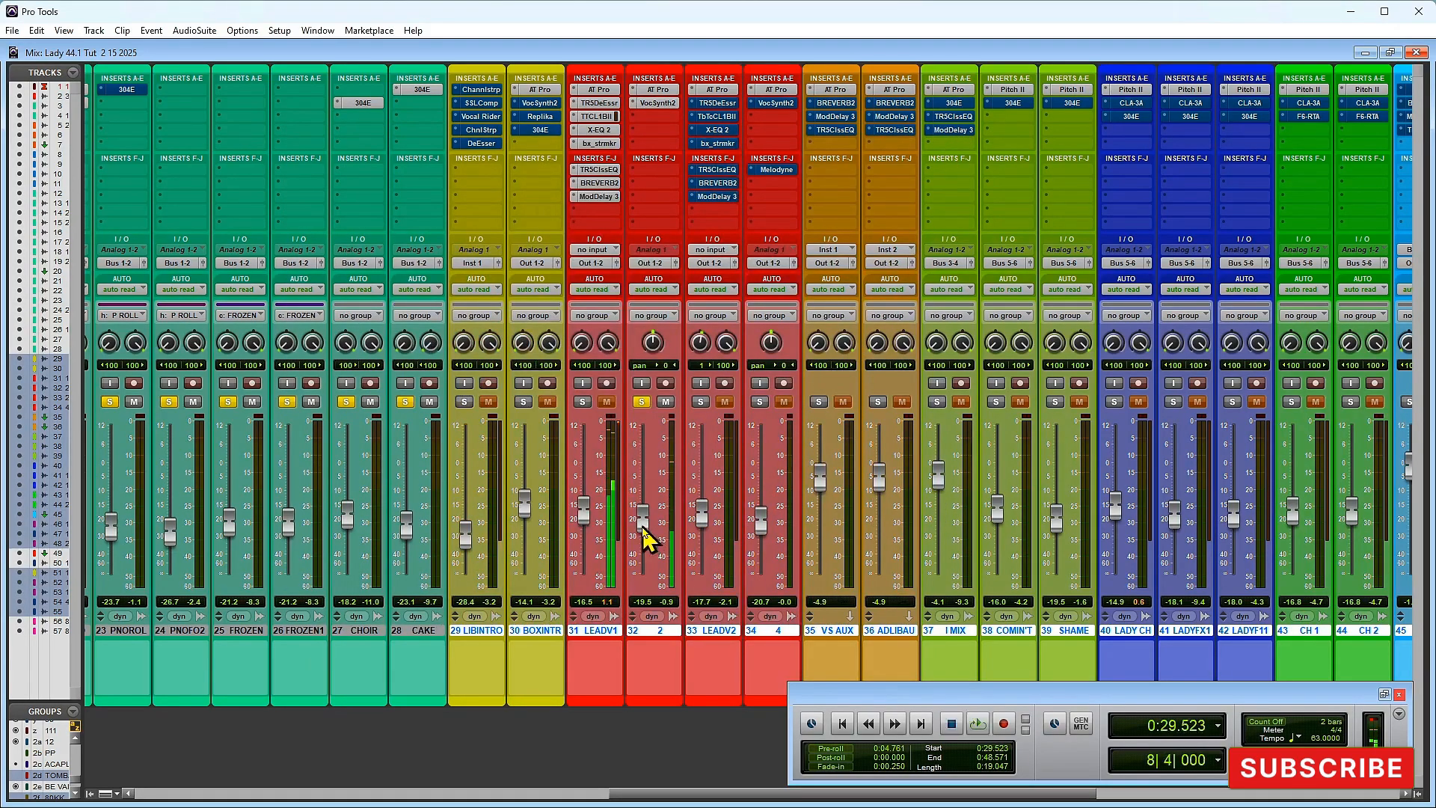
Step: Solo LEADV1 together with track 2 and audition the two vocal layers combined
left_click(582, 403)
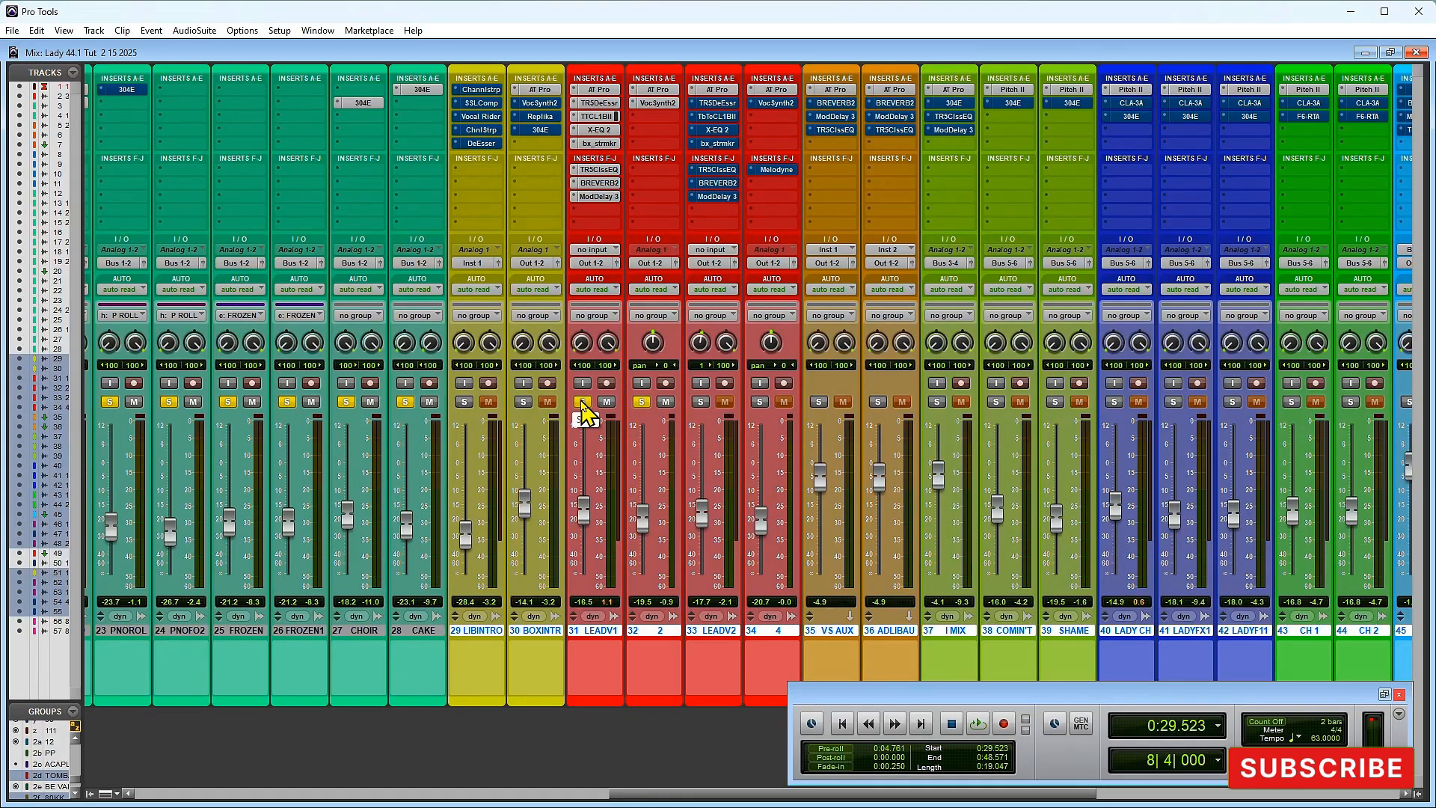
key("space")
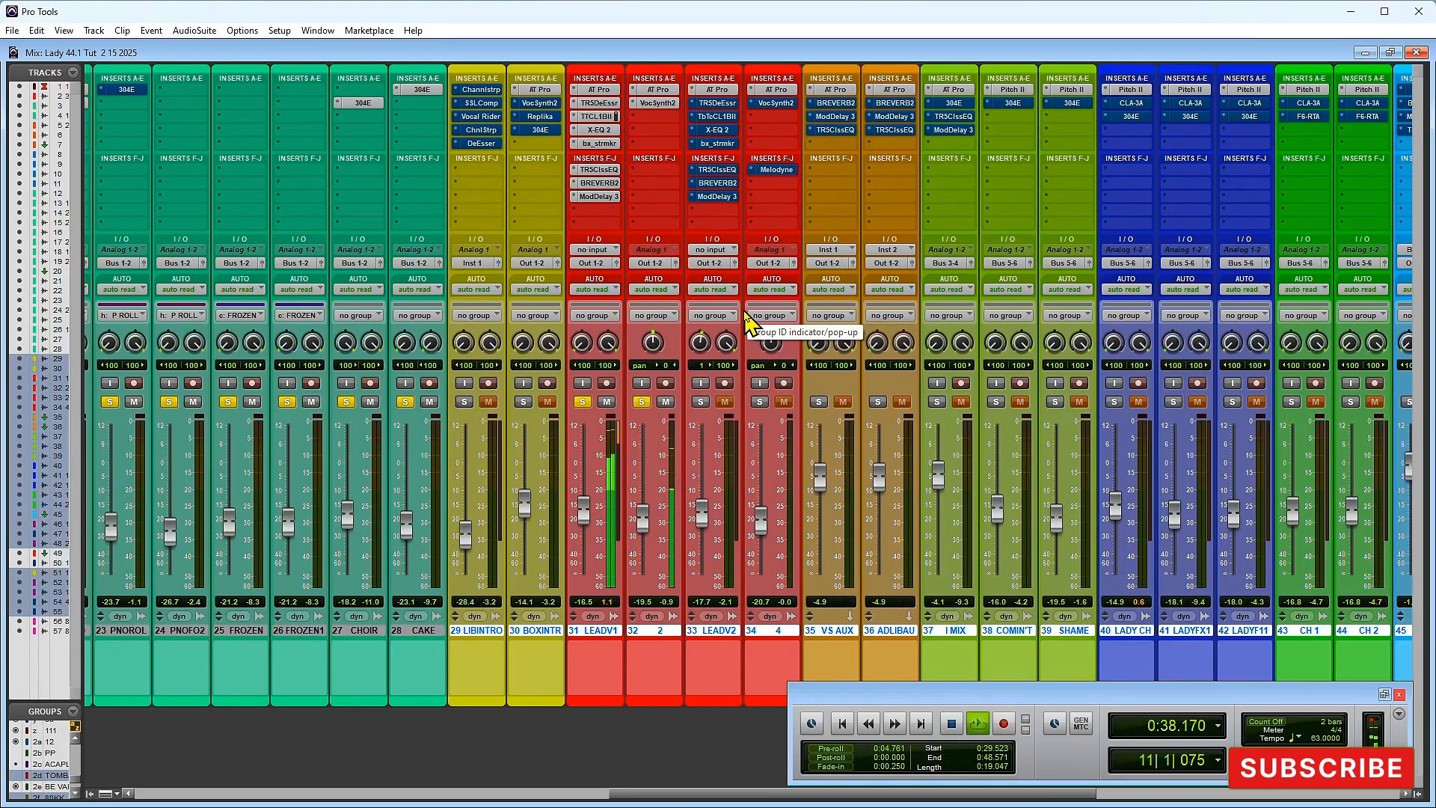
key("space")
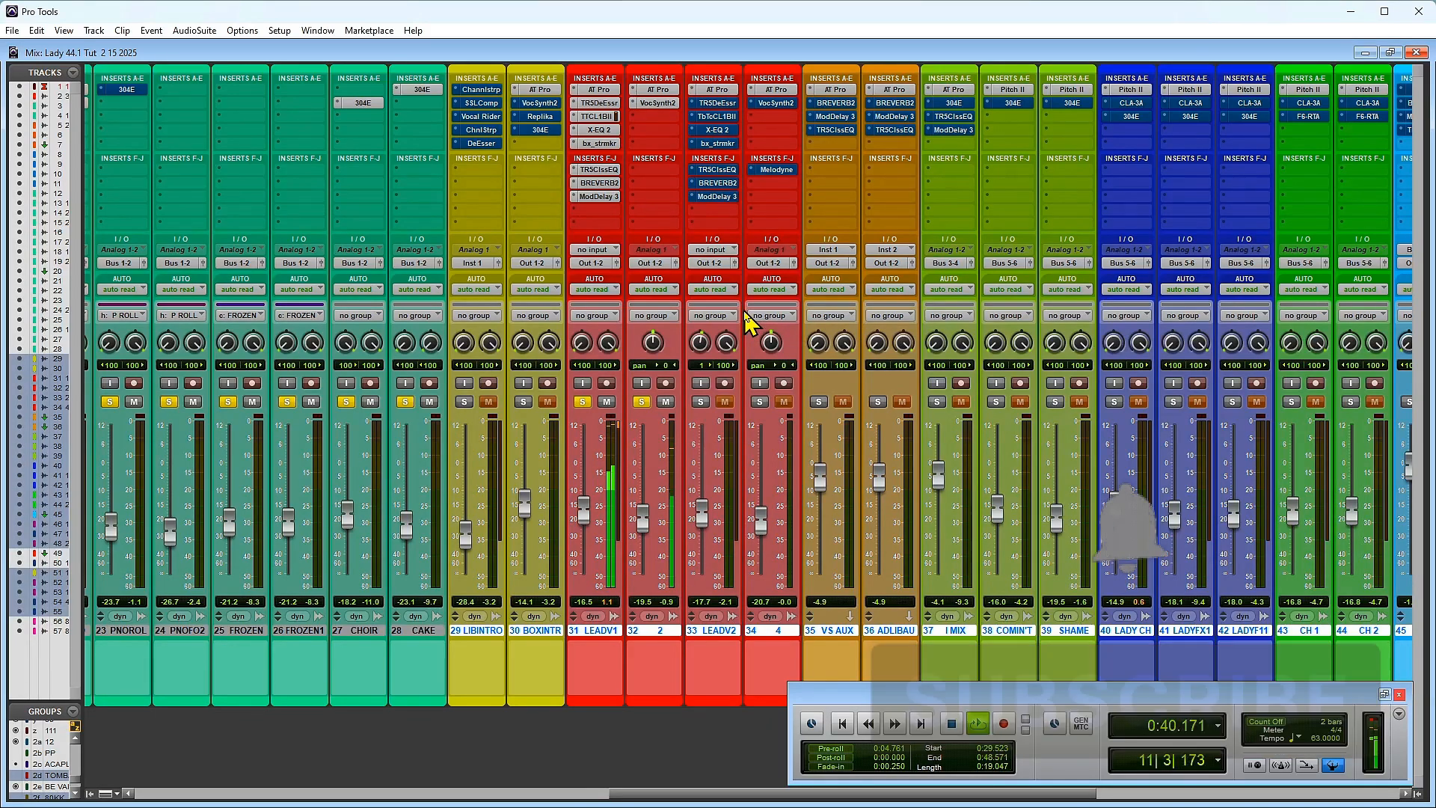
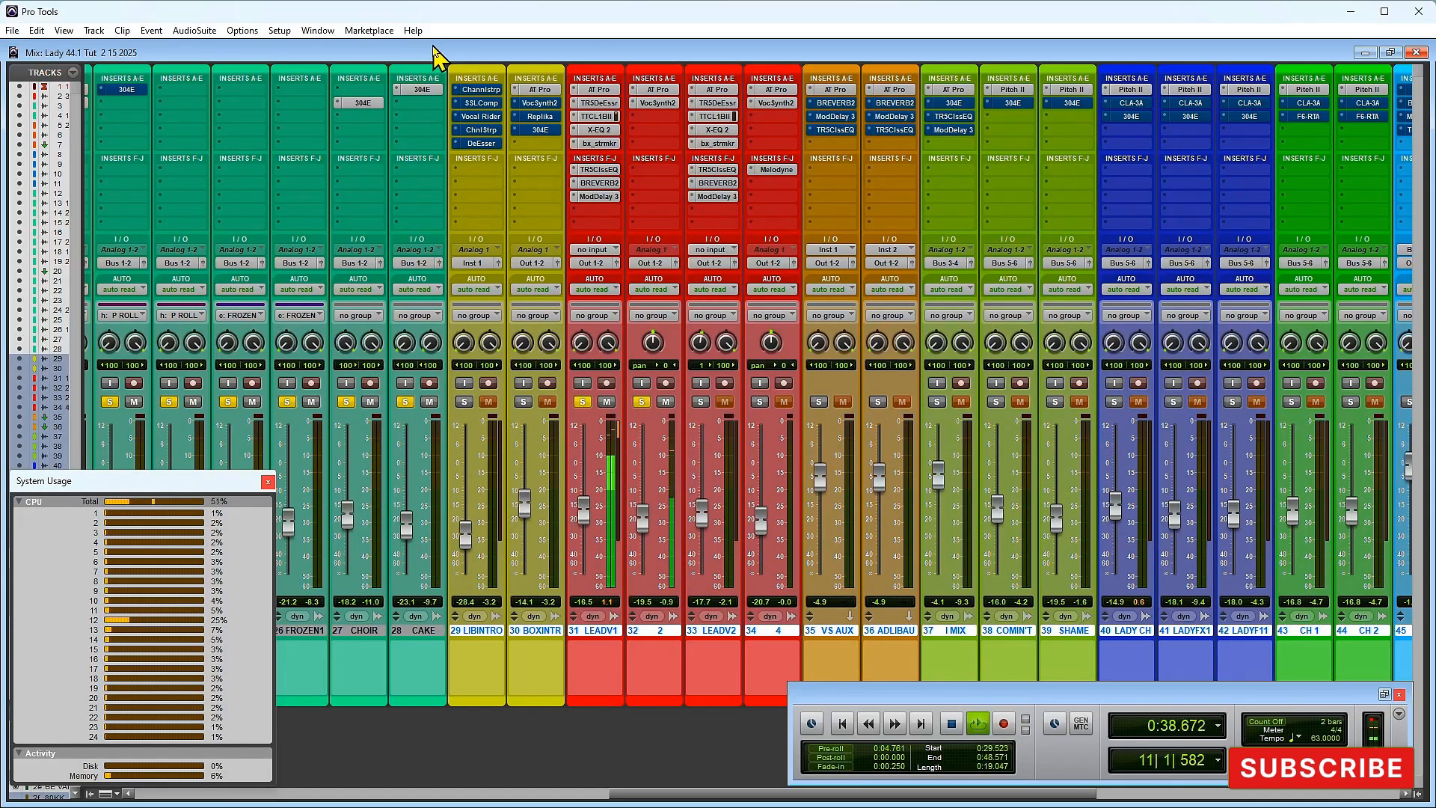
key("space")
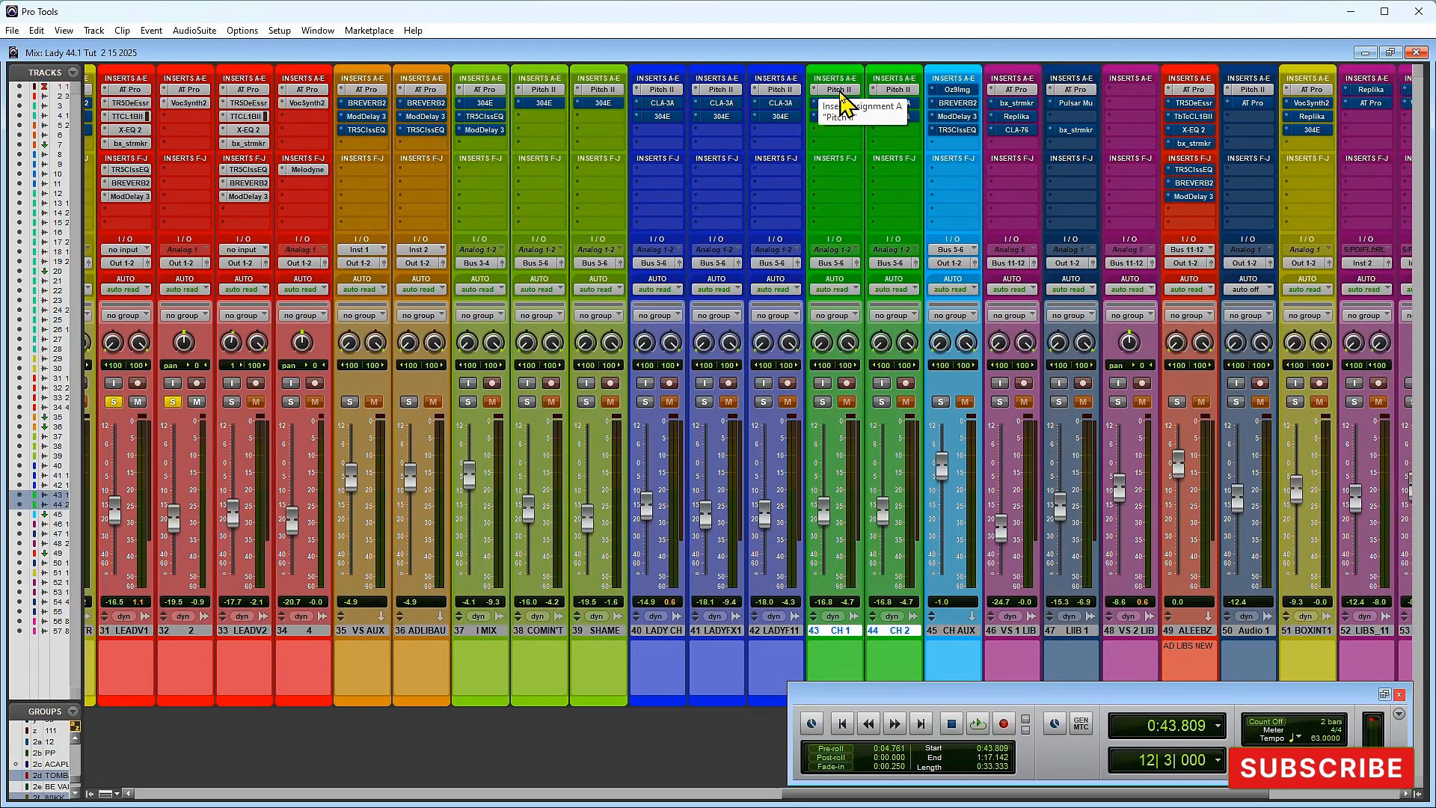
Step: Review the bypassed CLA-3A compressor and F6-RTA equalizer settings on CH 1
left_click(840, 103)
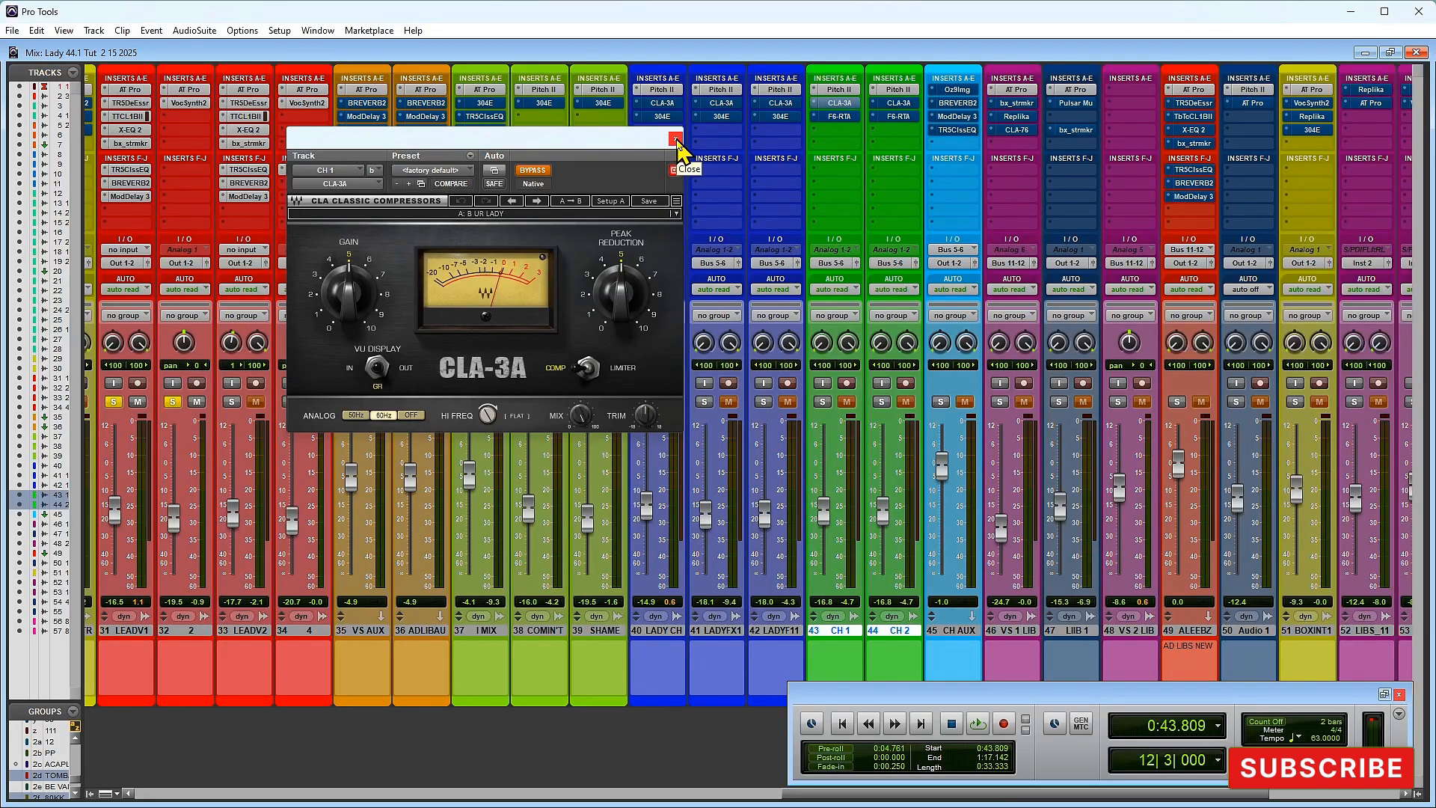
left_click(839, 117)
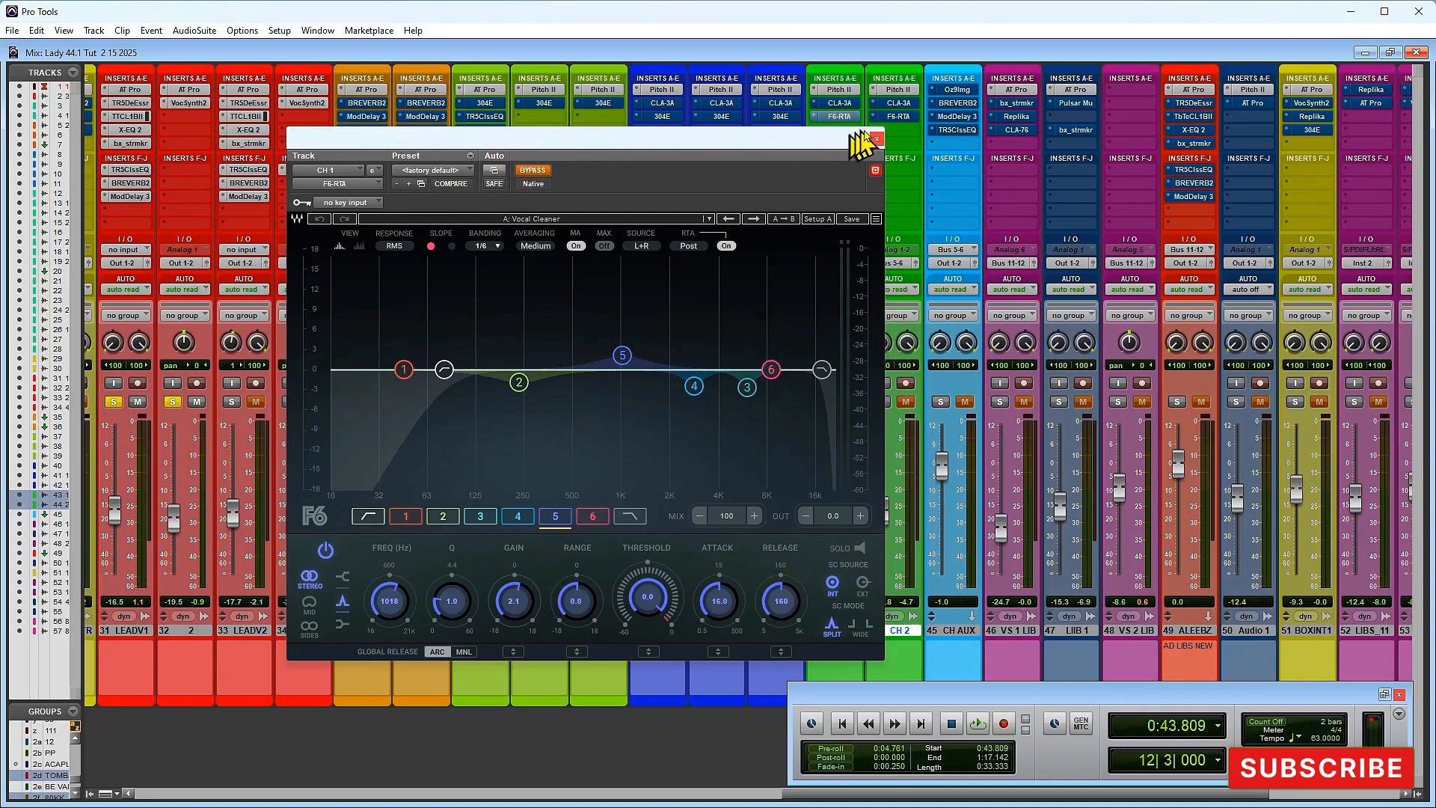
left_click(835, 103)
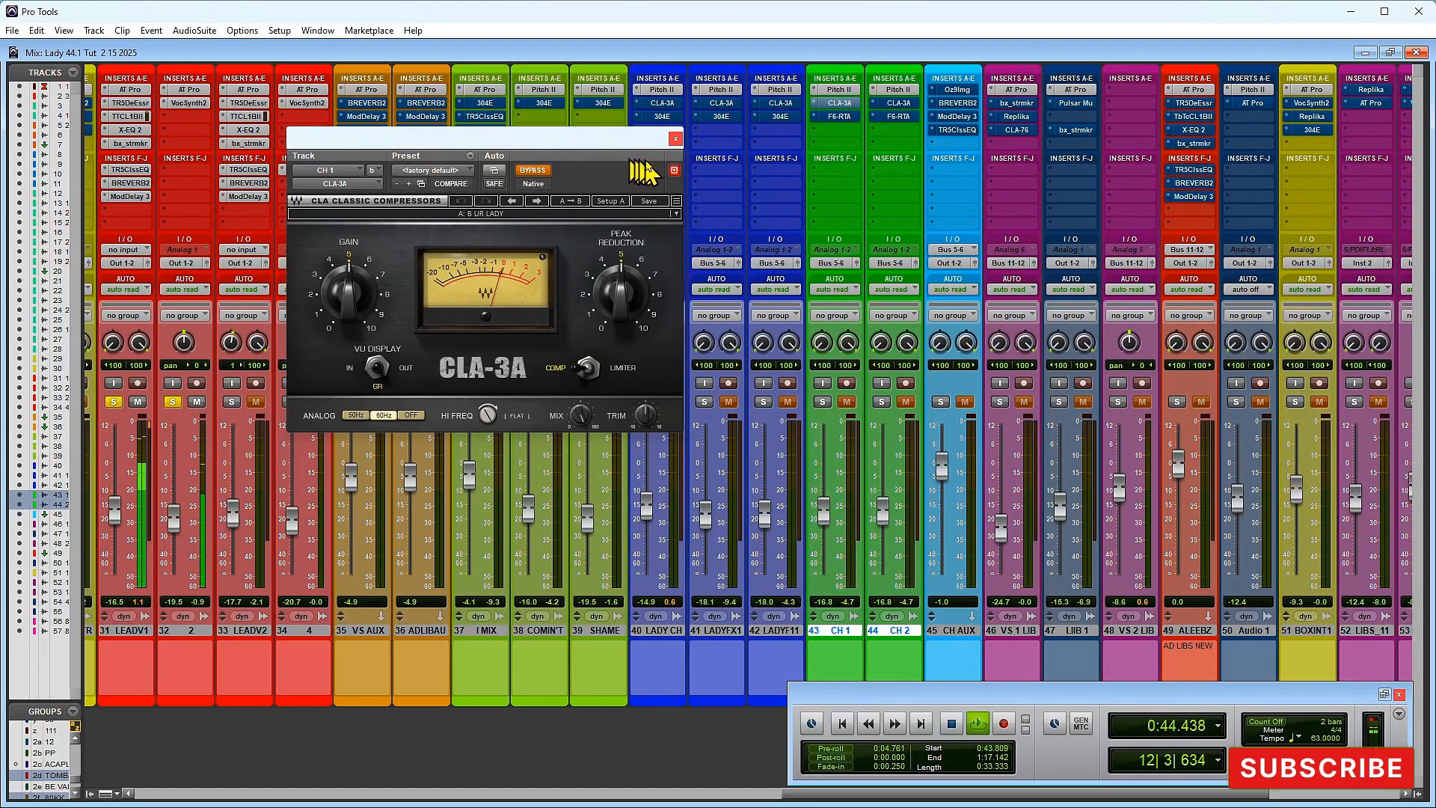
Step: Solo CH 1, CH 2 and CH AUX, audition them with their effects still bypassed, and stop playback
left_click(822, 401)
key("space")
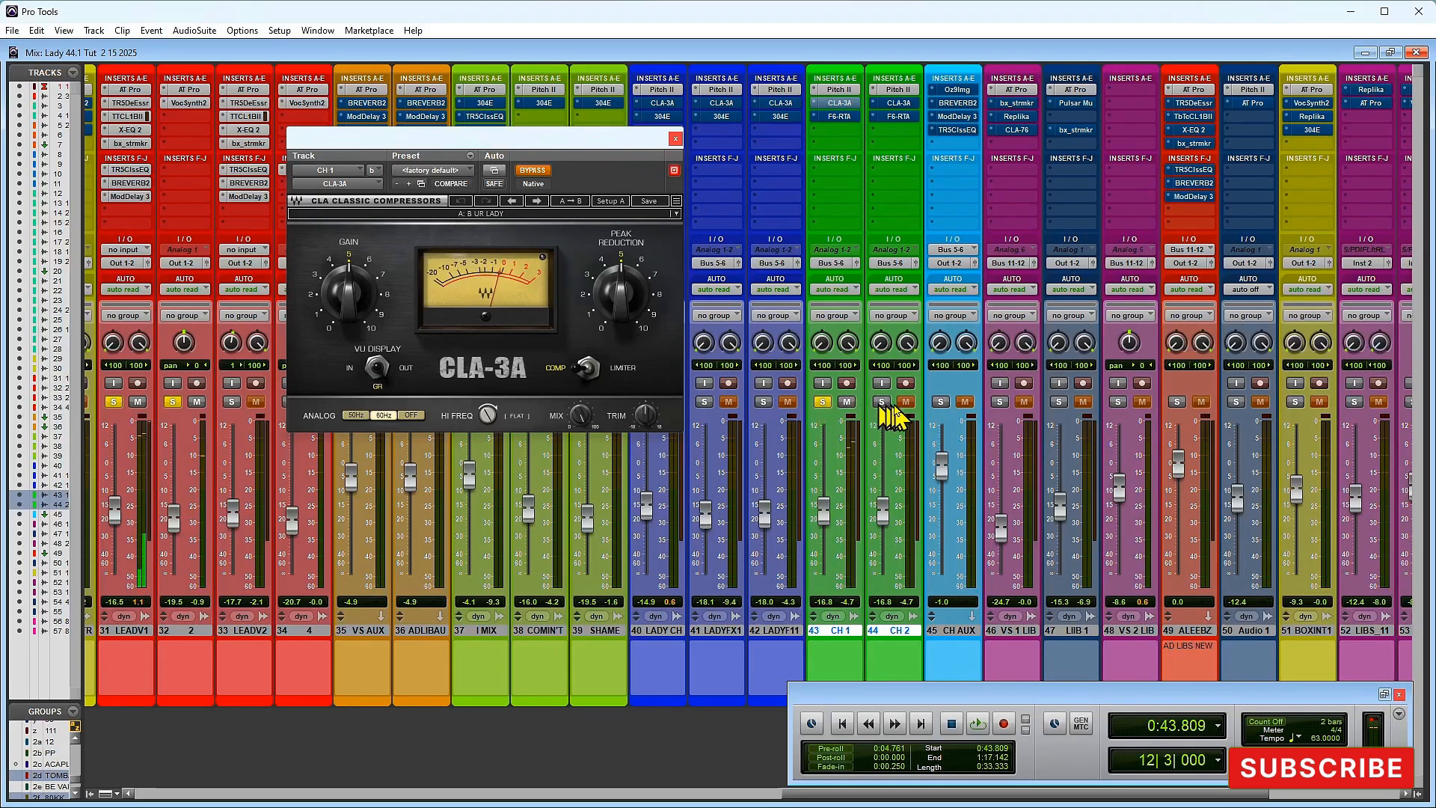
left_click(881, 401)
key("space")
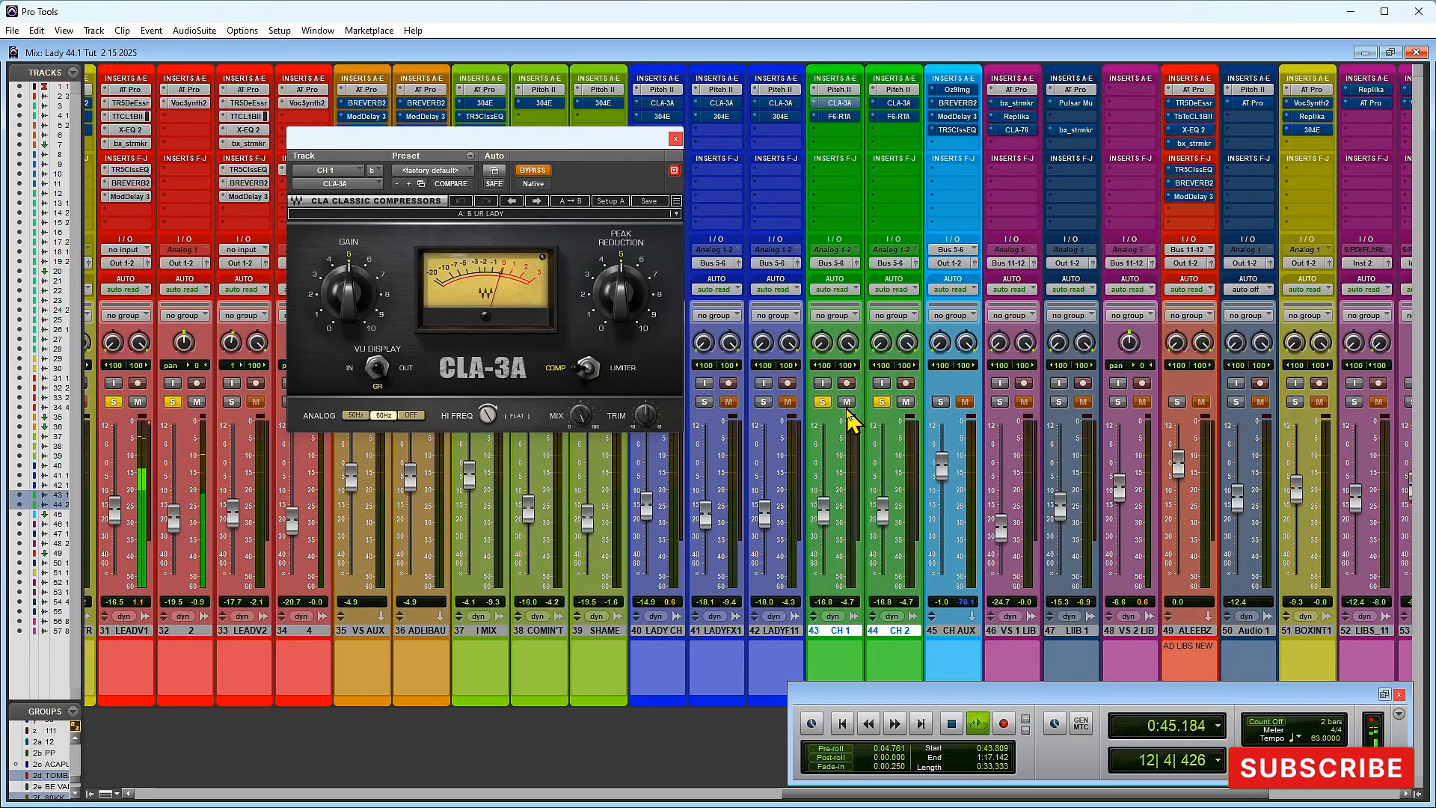
left_click(940, 402)
key("space")
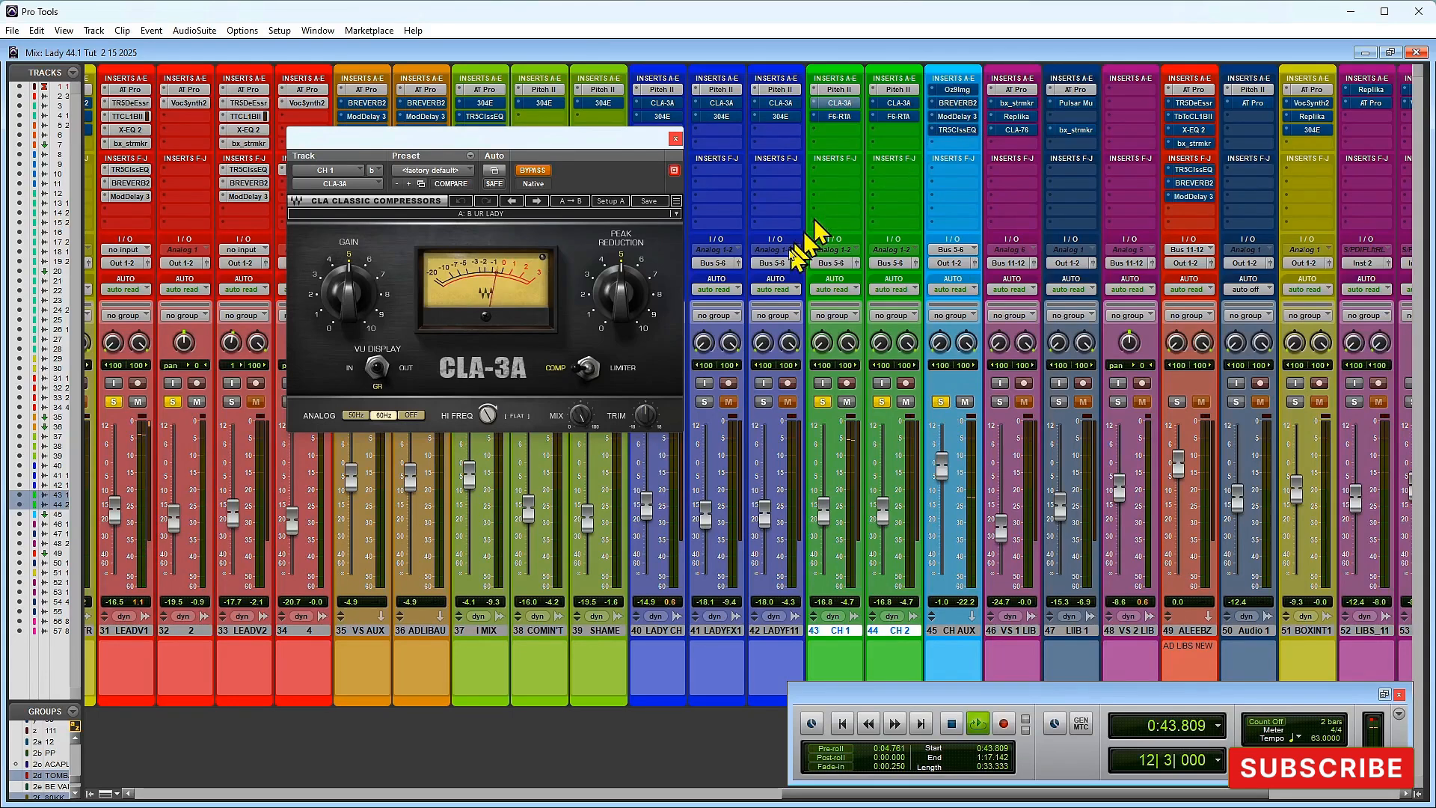
key("space")
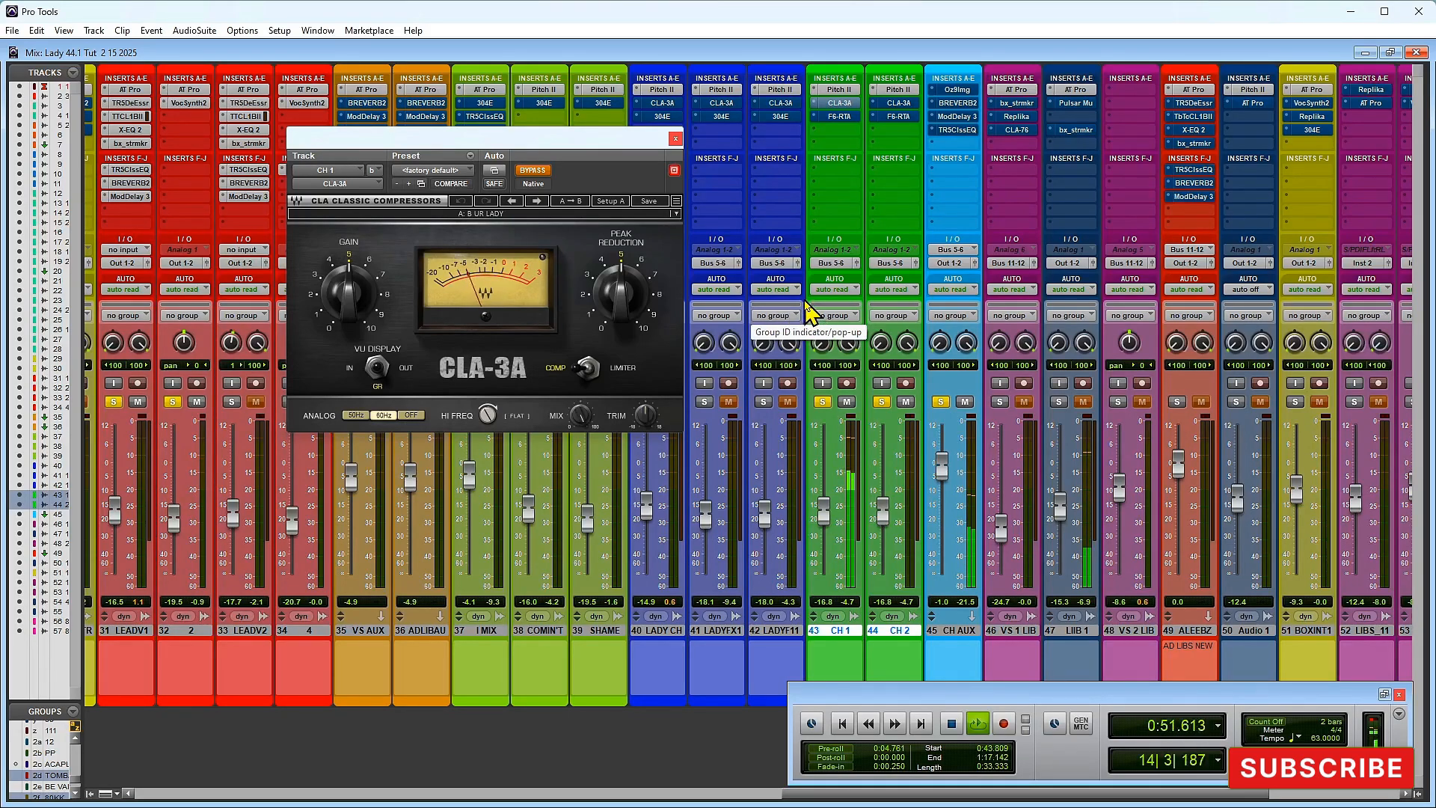
key("space")
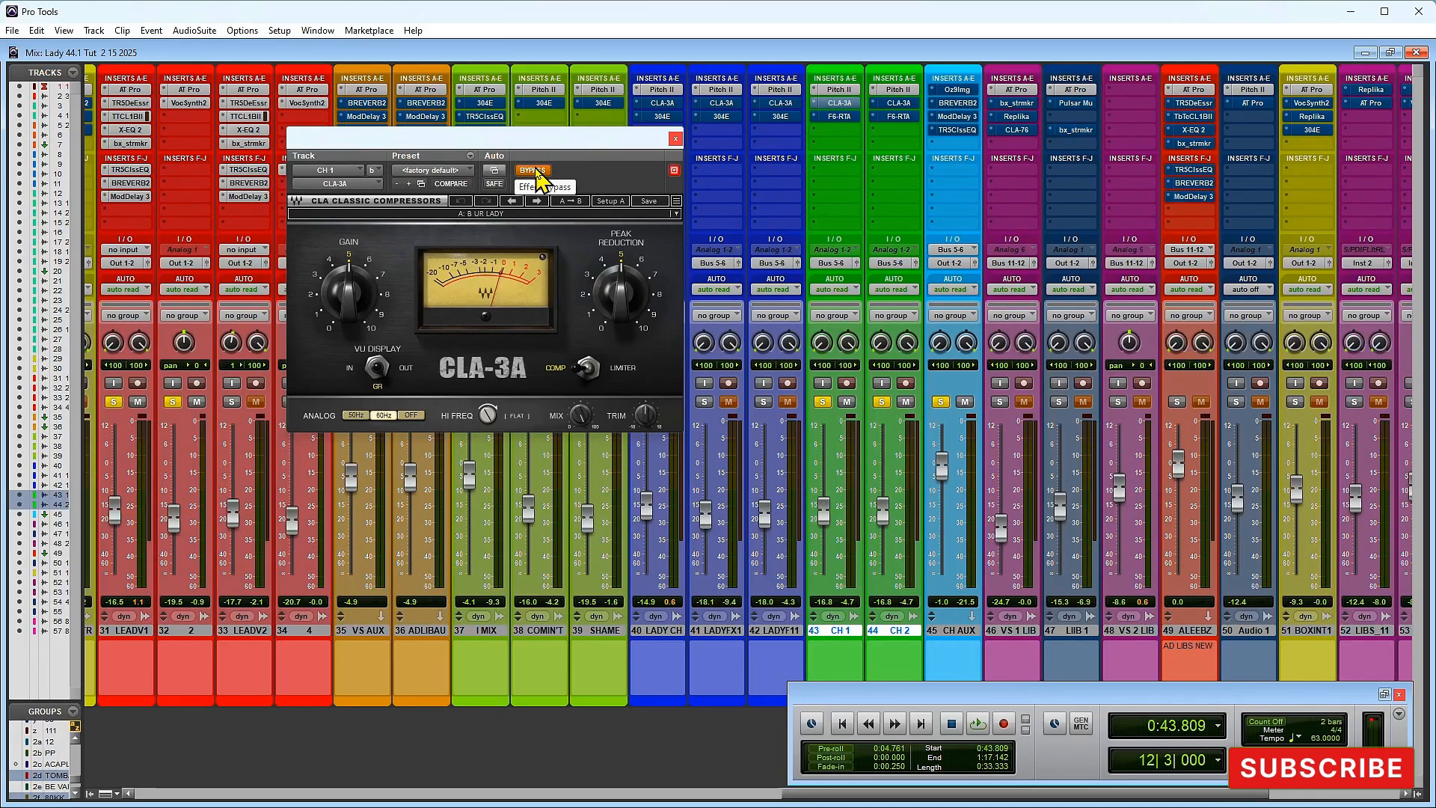
Step: Take the CLA-3A and the F6-RTA with the Vocal Cleaner preset on CH 1 out of bypass
left_click(533, 170)
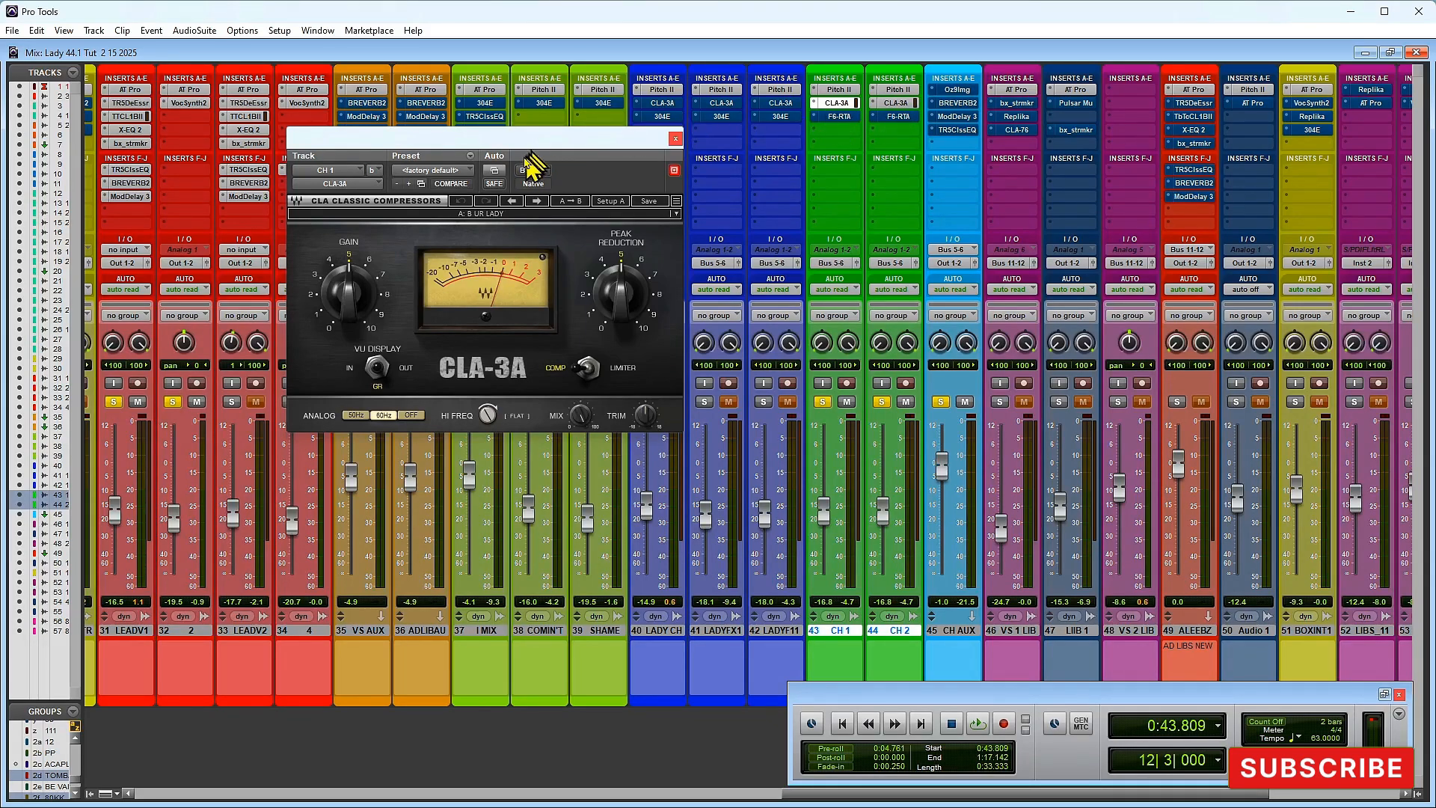
left_click(673, 170)
left_click(837, 117)
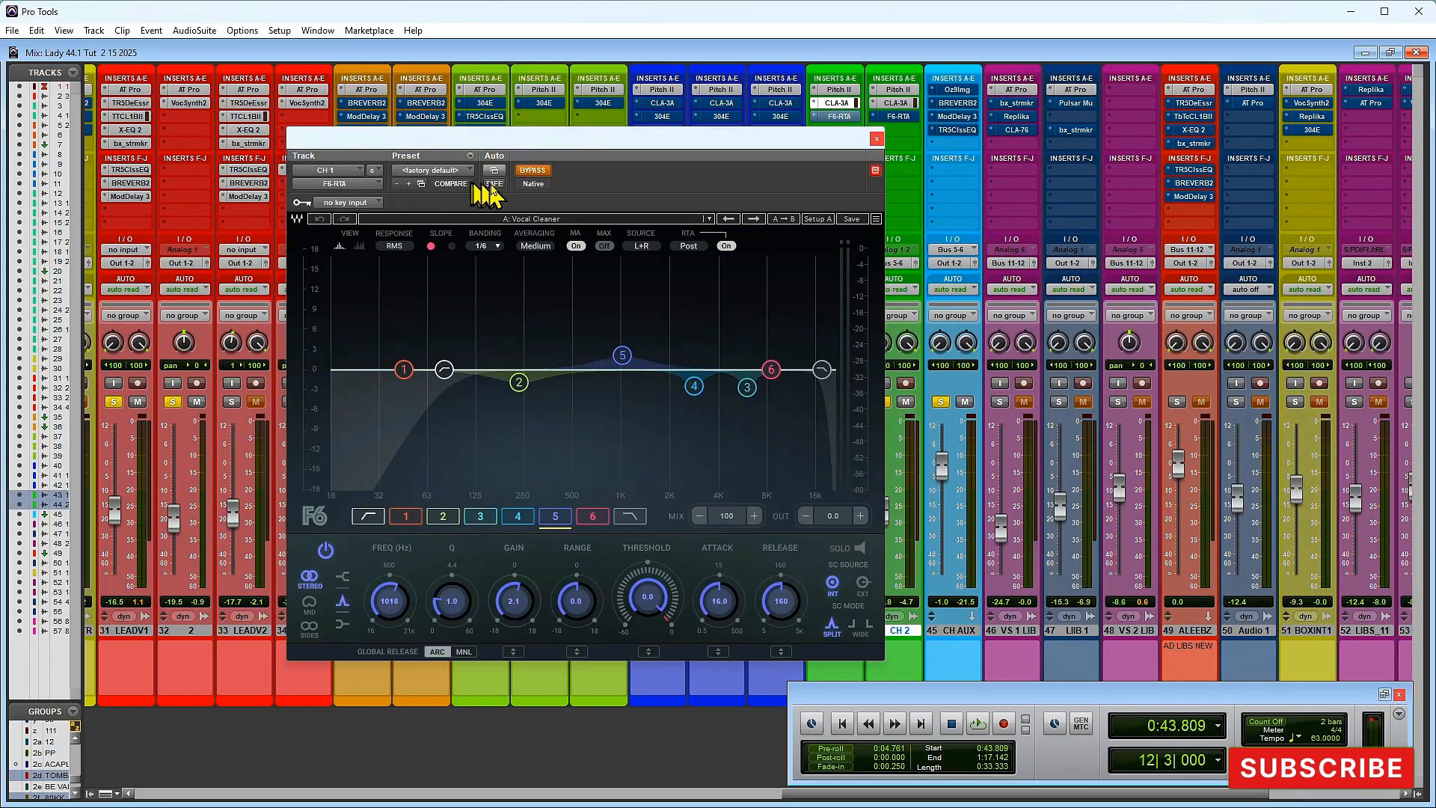
left_click(531, 171)
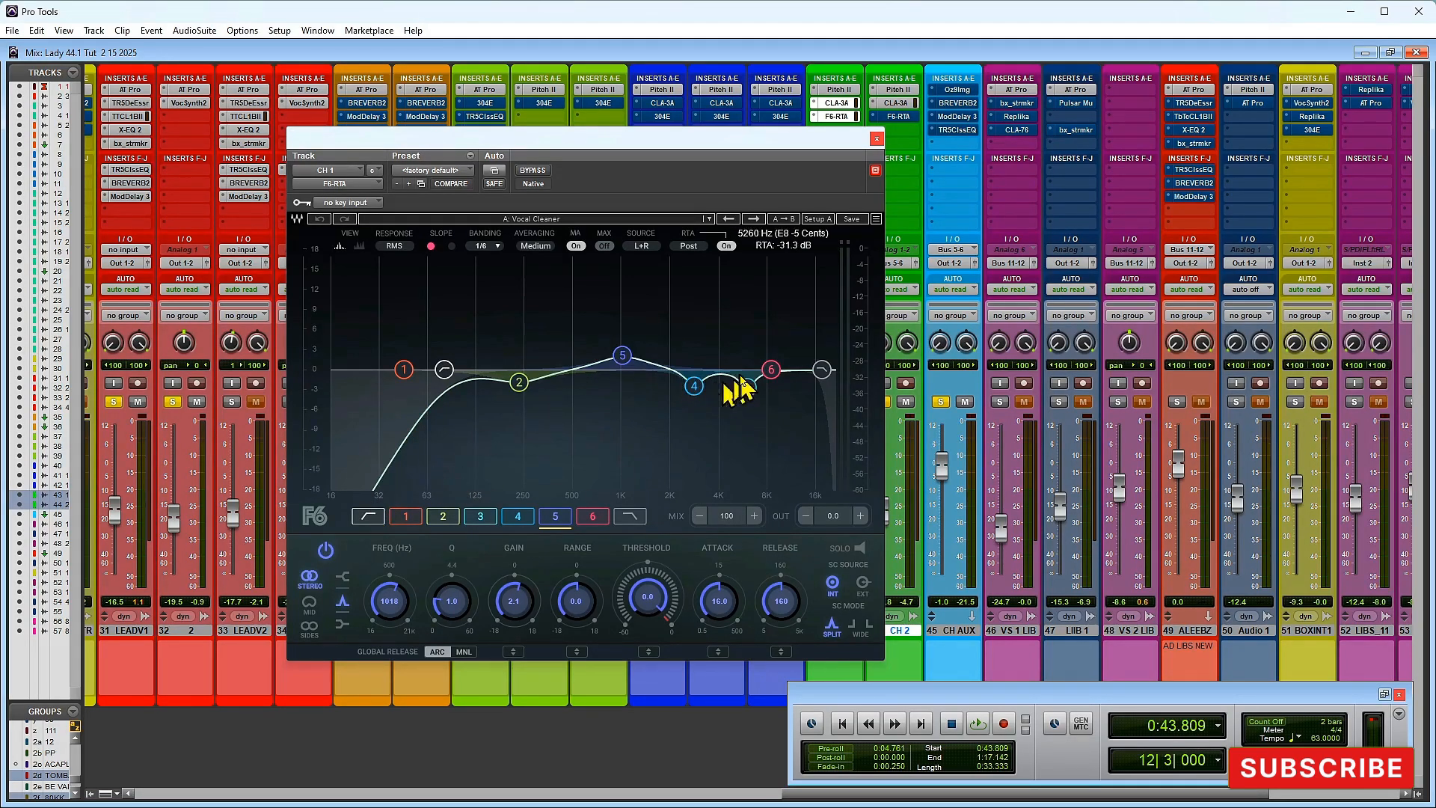
Step: Inspect F6-RTA bands 4, 3 and 6, audition the processed CH tracks, and close both plug-in windows
left_click(694, 387)
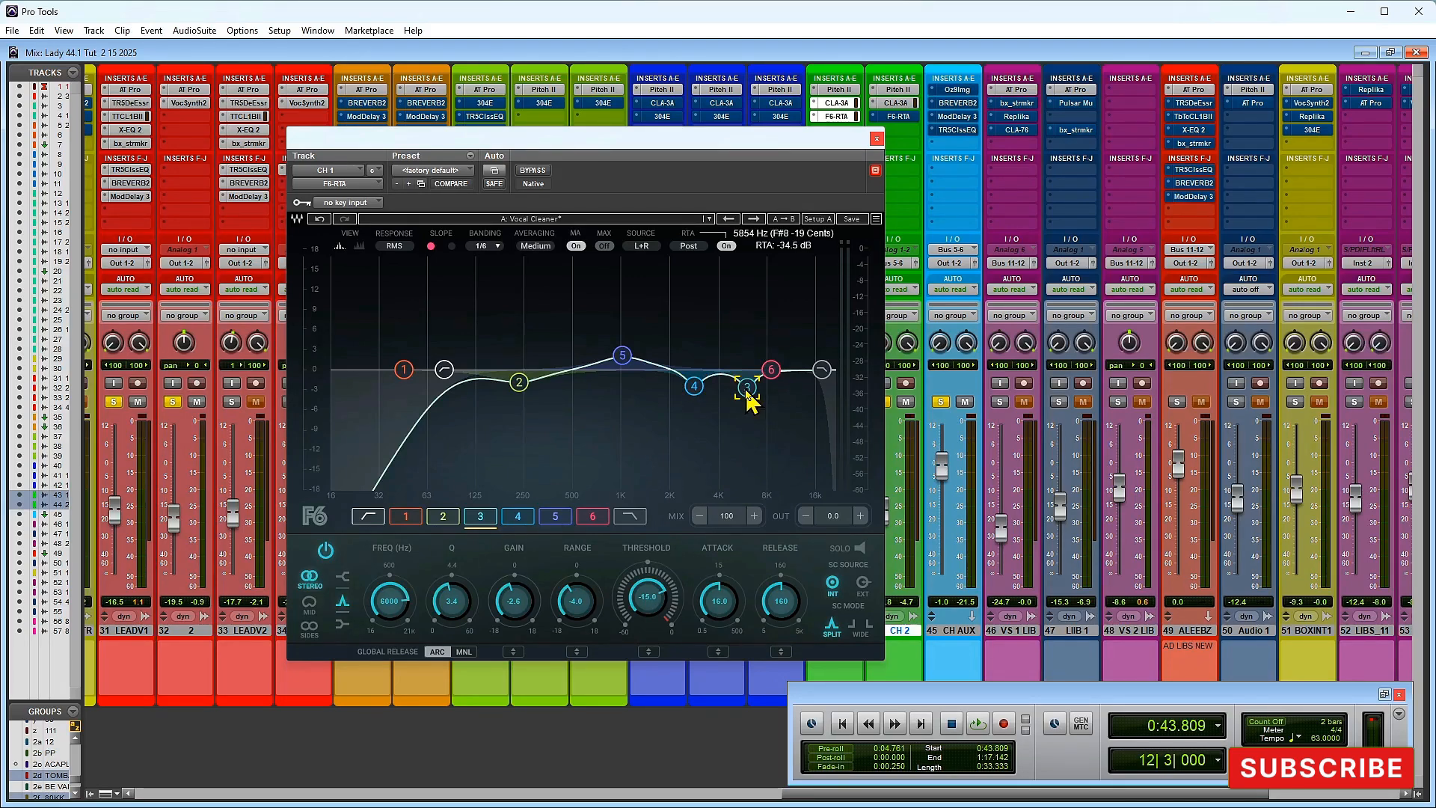
left_click(771, 369)
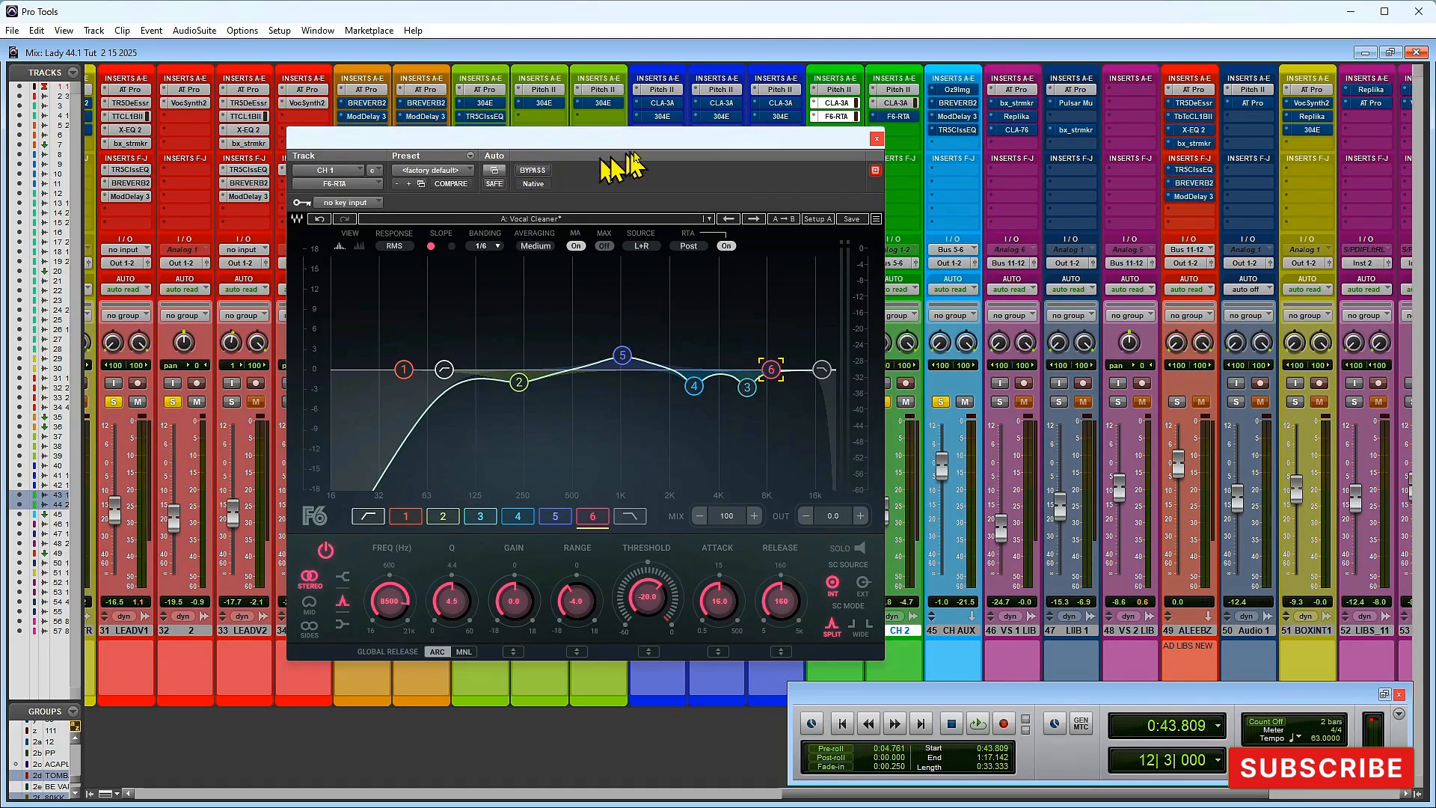
key("space")
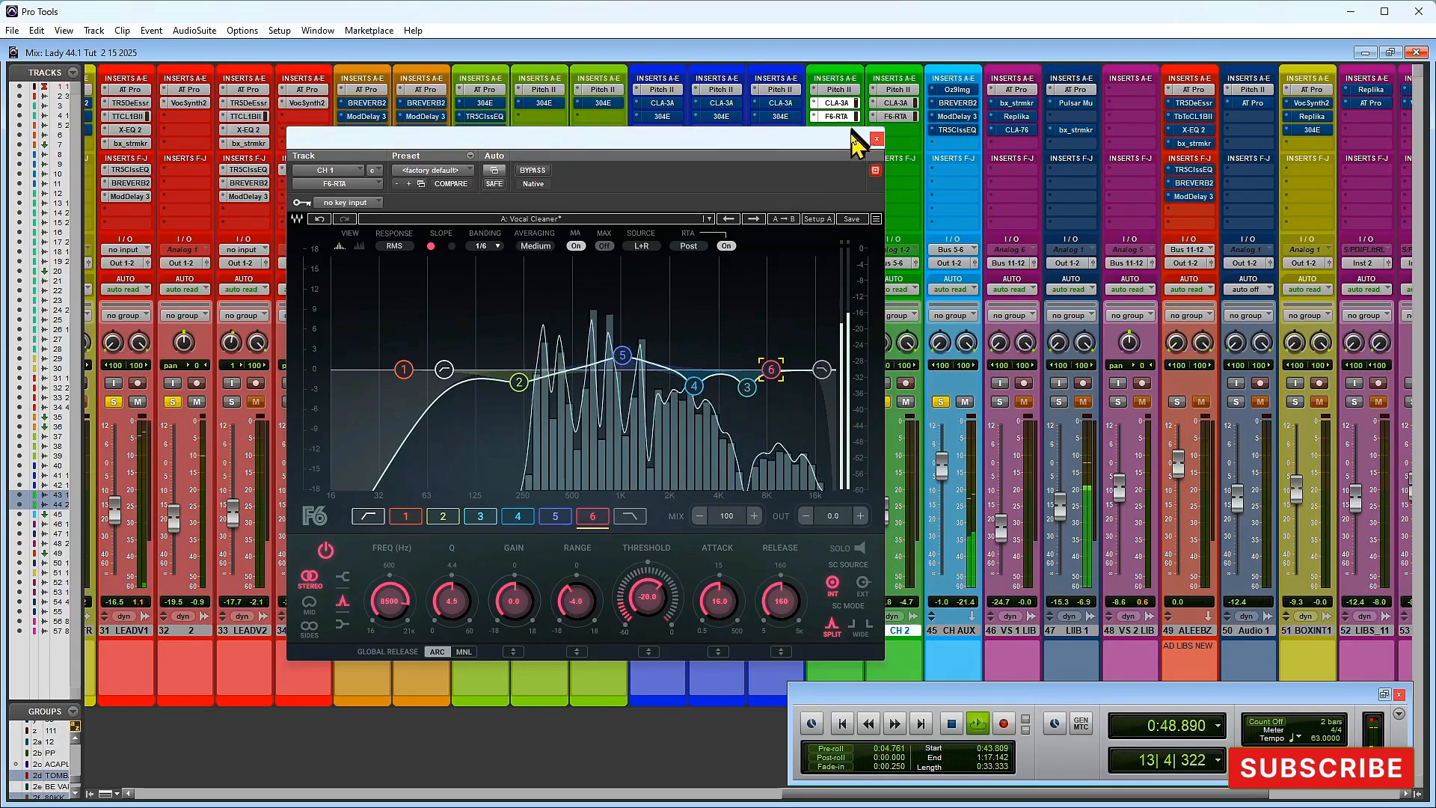
left_click(876, 139)
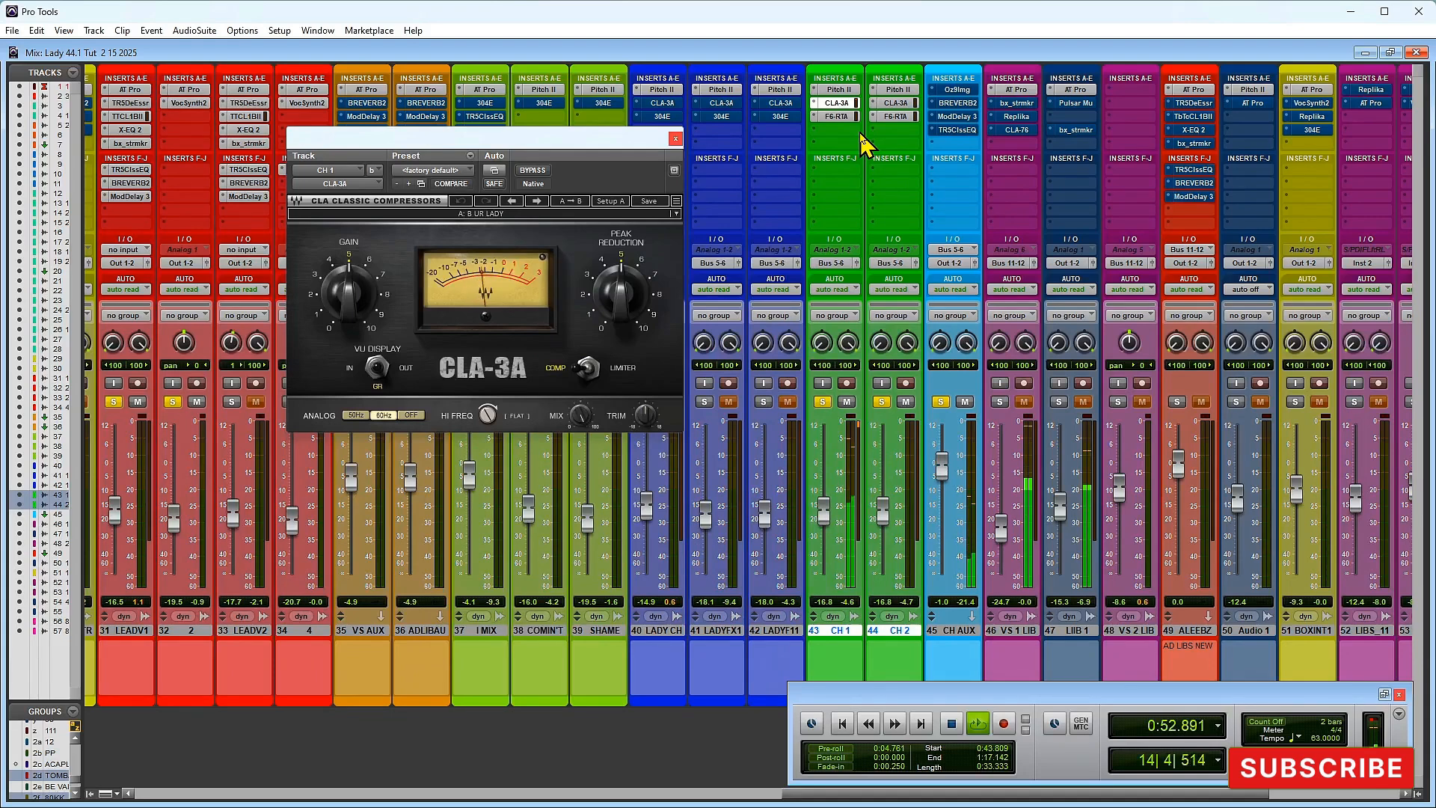
key("space")
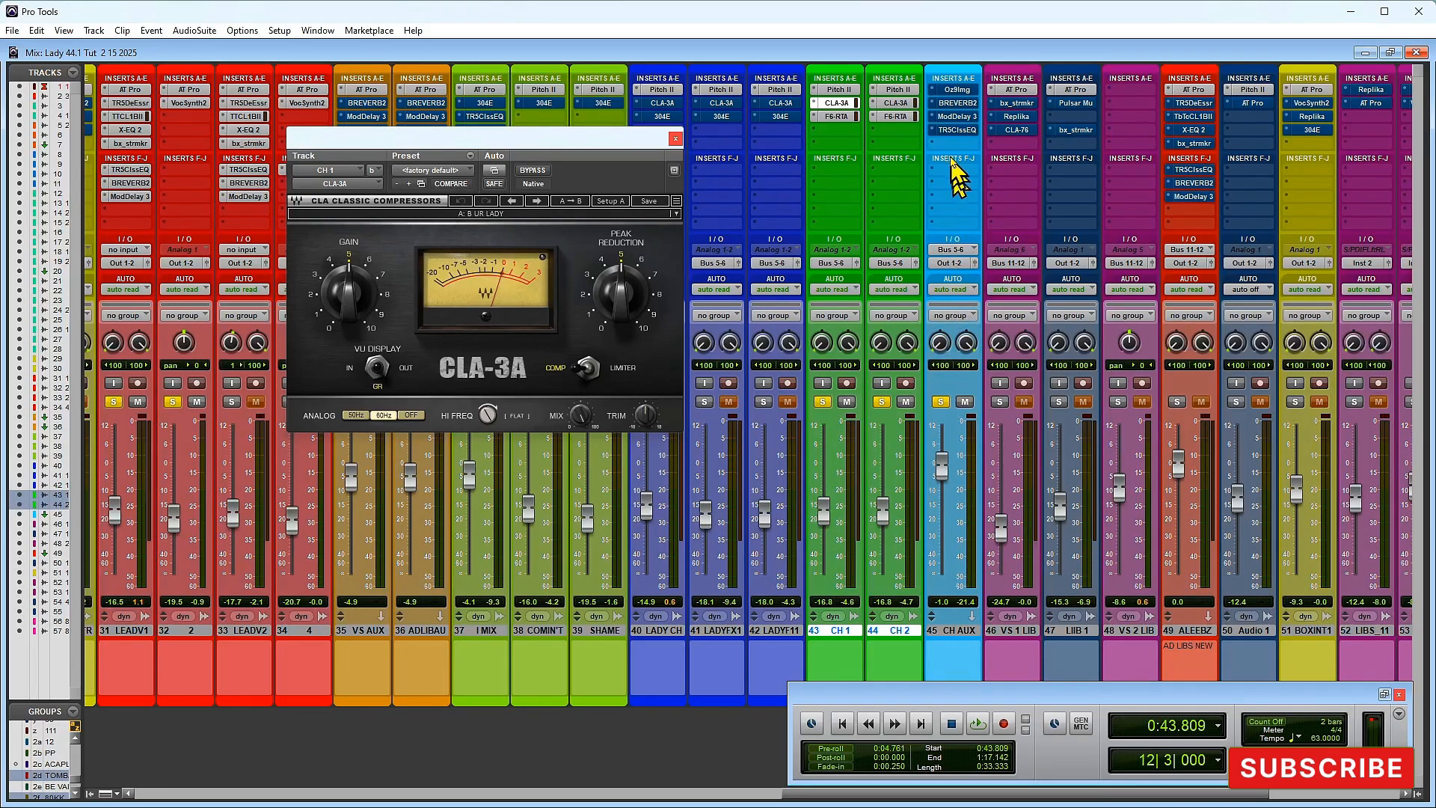
left_click(675, 138)
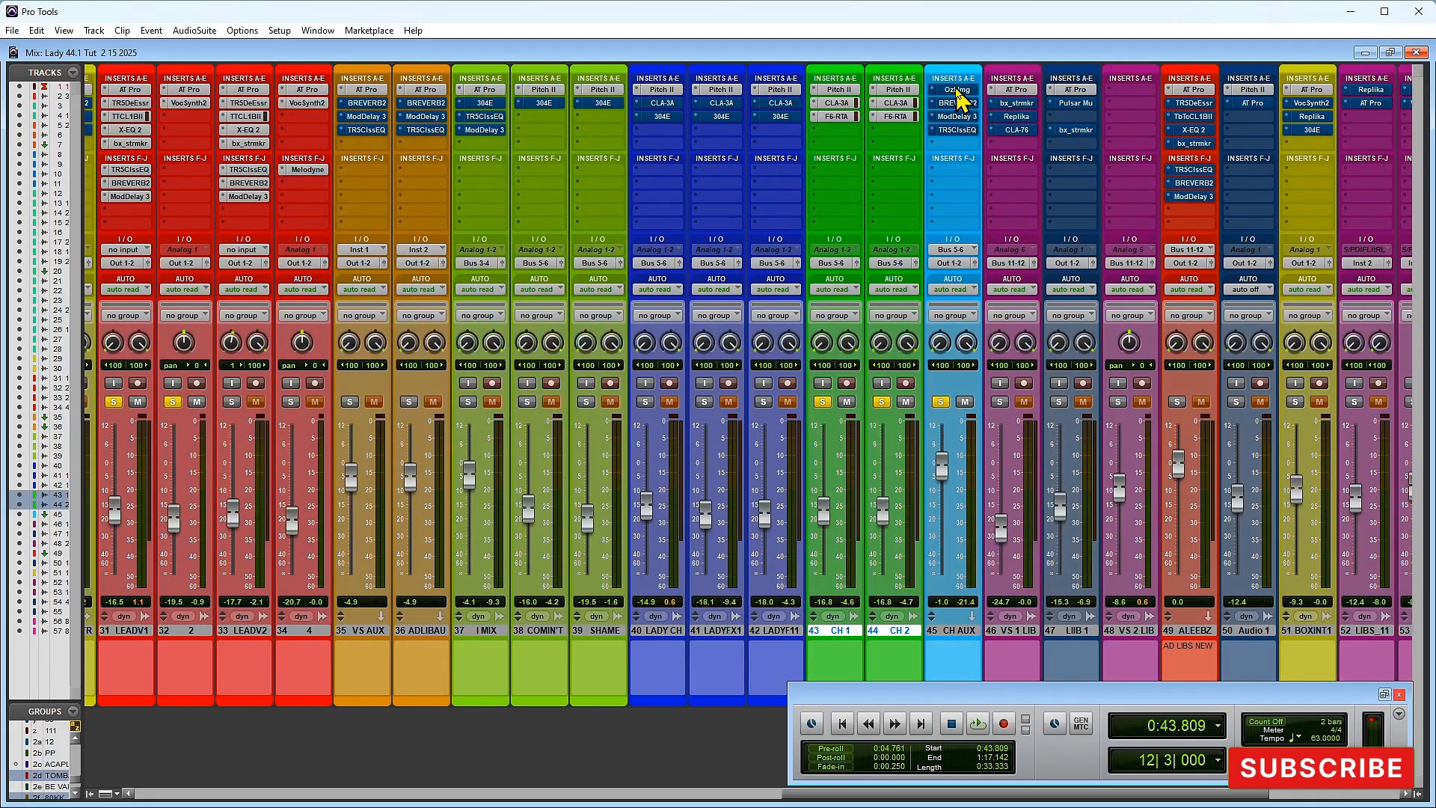
Step: Take the Ozone 9 Imager on CH AUX out of bypass during playback, close it and stop playback
left_click(957, 90)
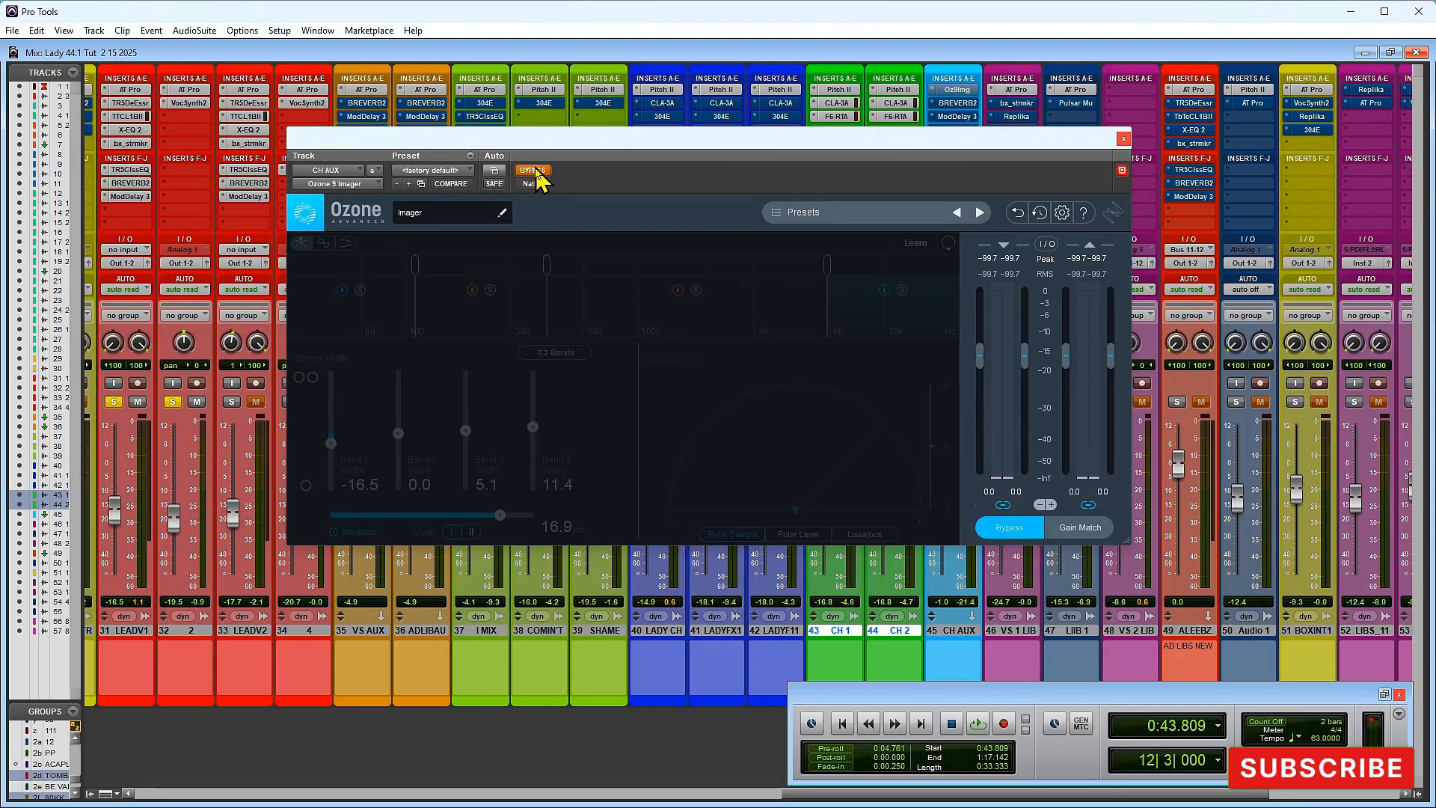
key("space")
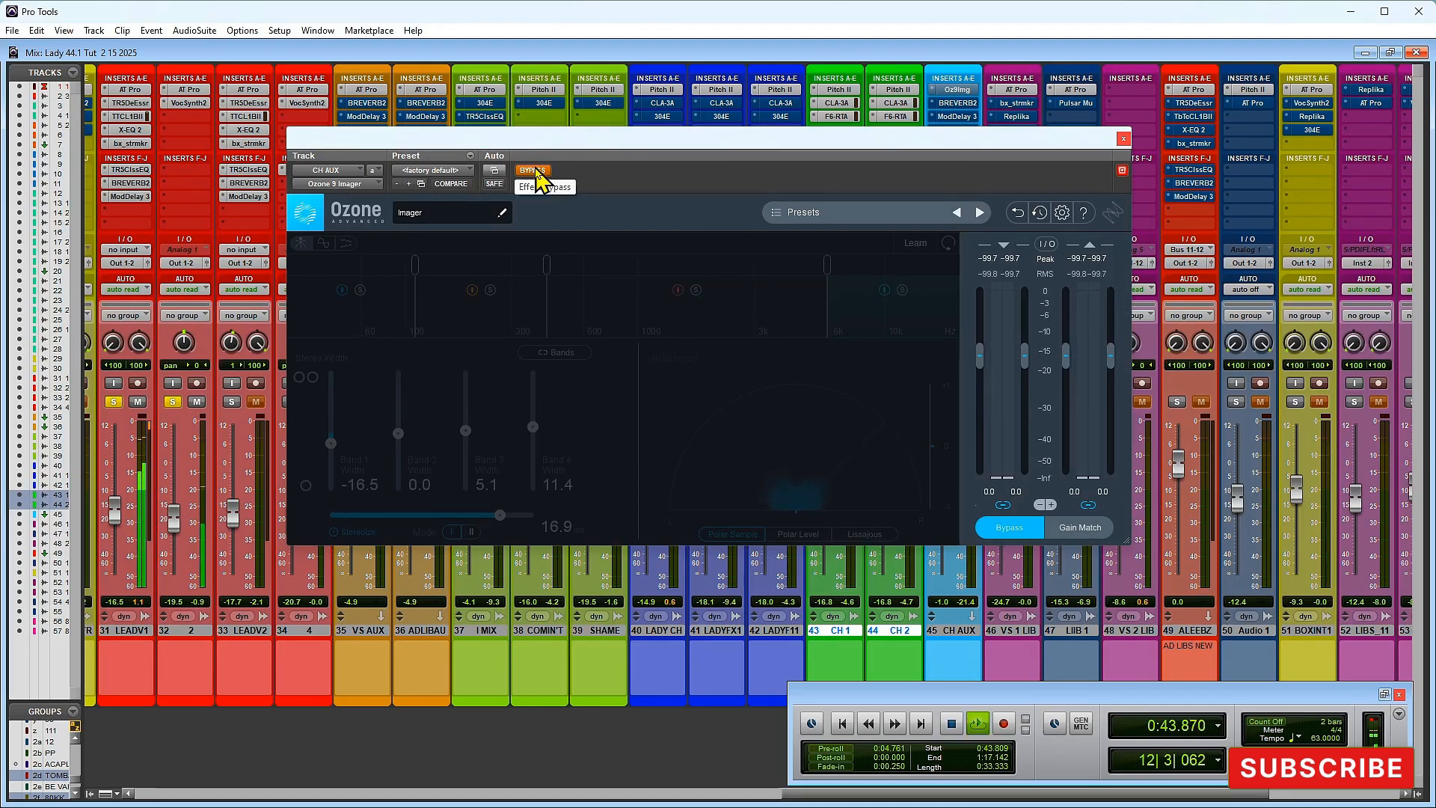
left_click(536, 171)
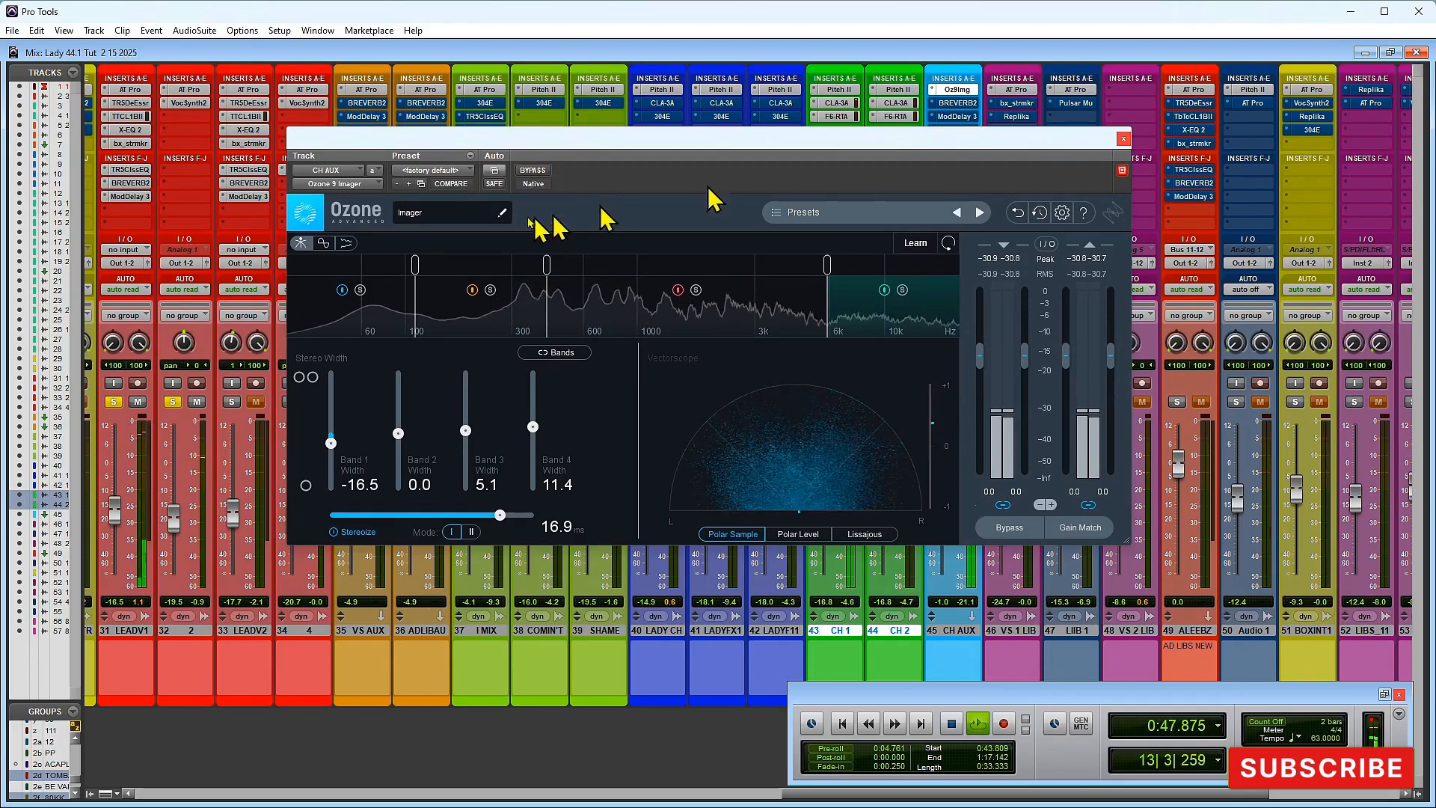
left_click(1124, 140)
key("space")
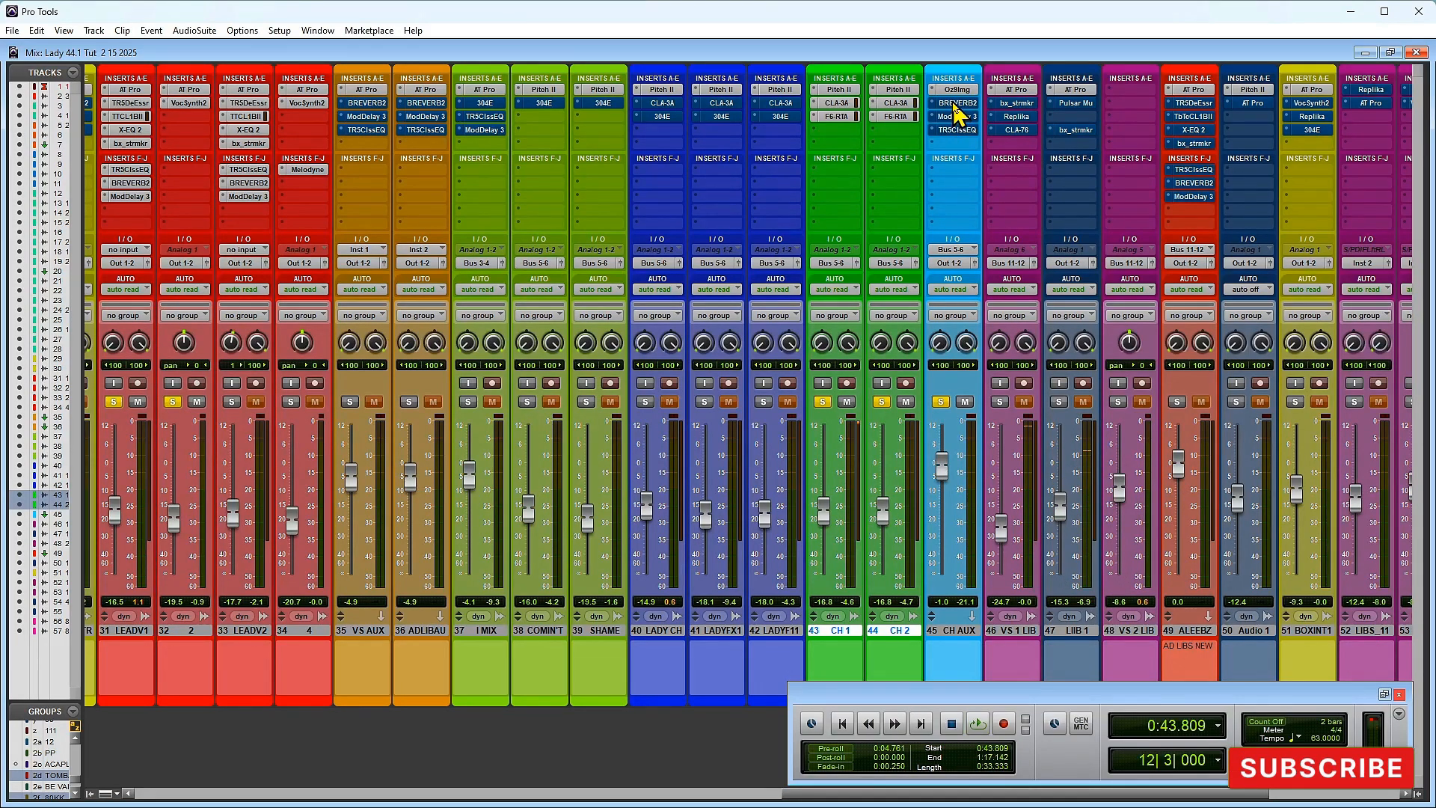
Step: Open BREVERB 2 on CH AUX to review its reverb settings
left_click(955, 104)
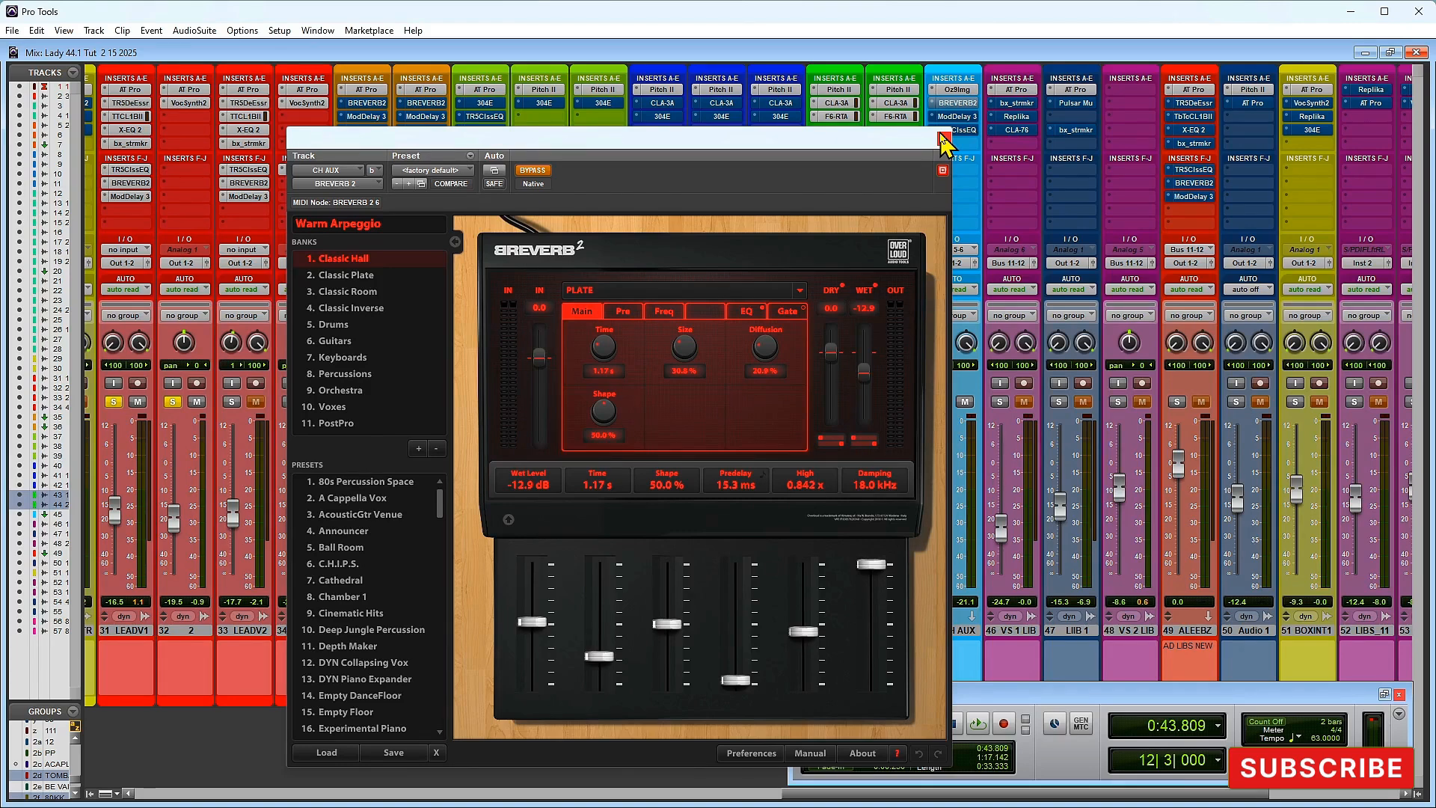
Step: Close the BREVERB 2 window, take Mod Delay III on CH AUX out of bypass and play the vocals
left_click(943, 137)
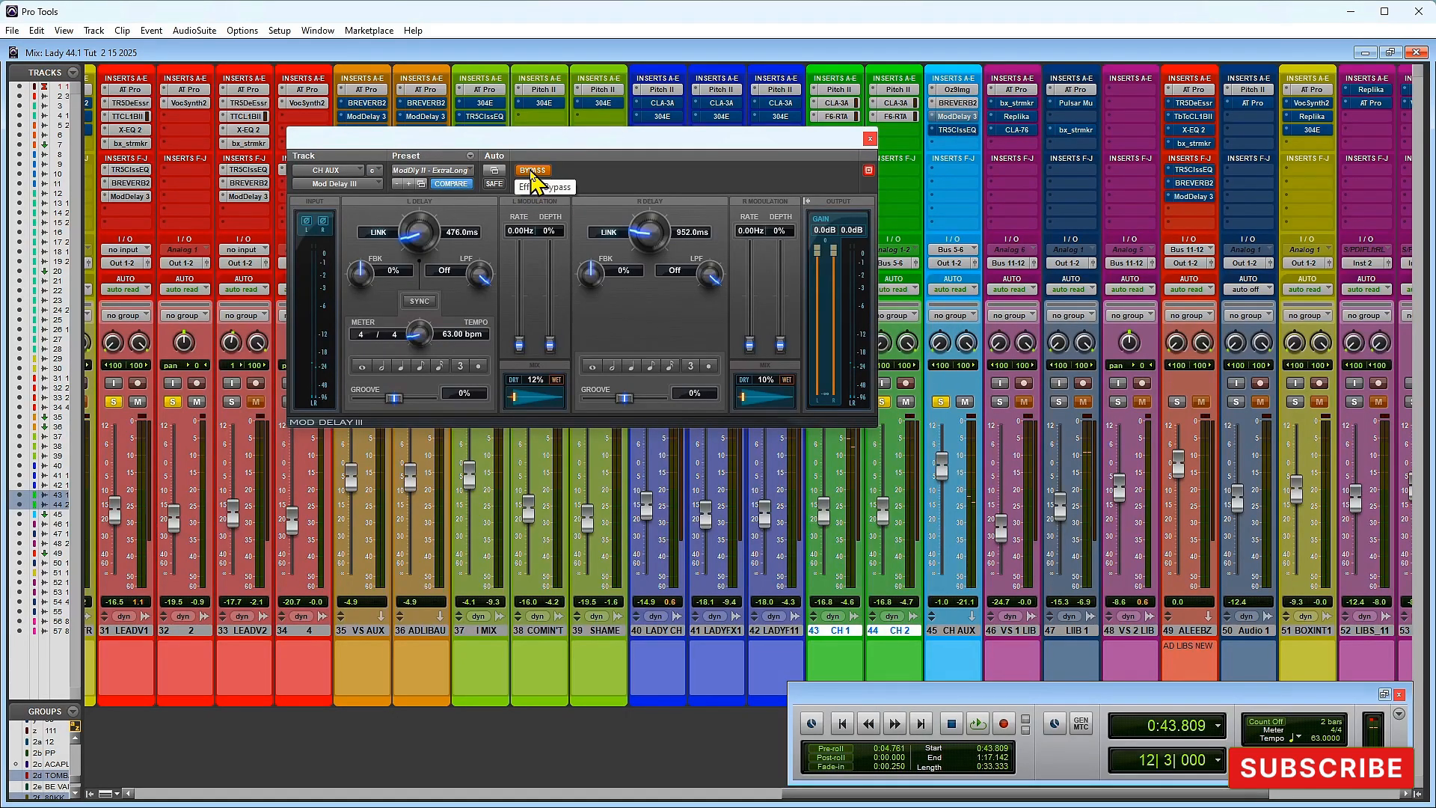
left_click(531, 171)
key("space")
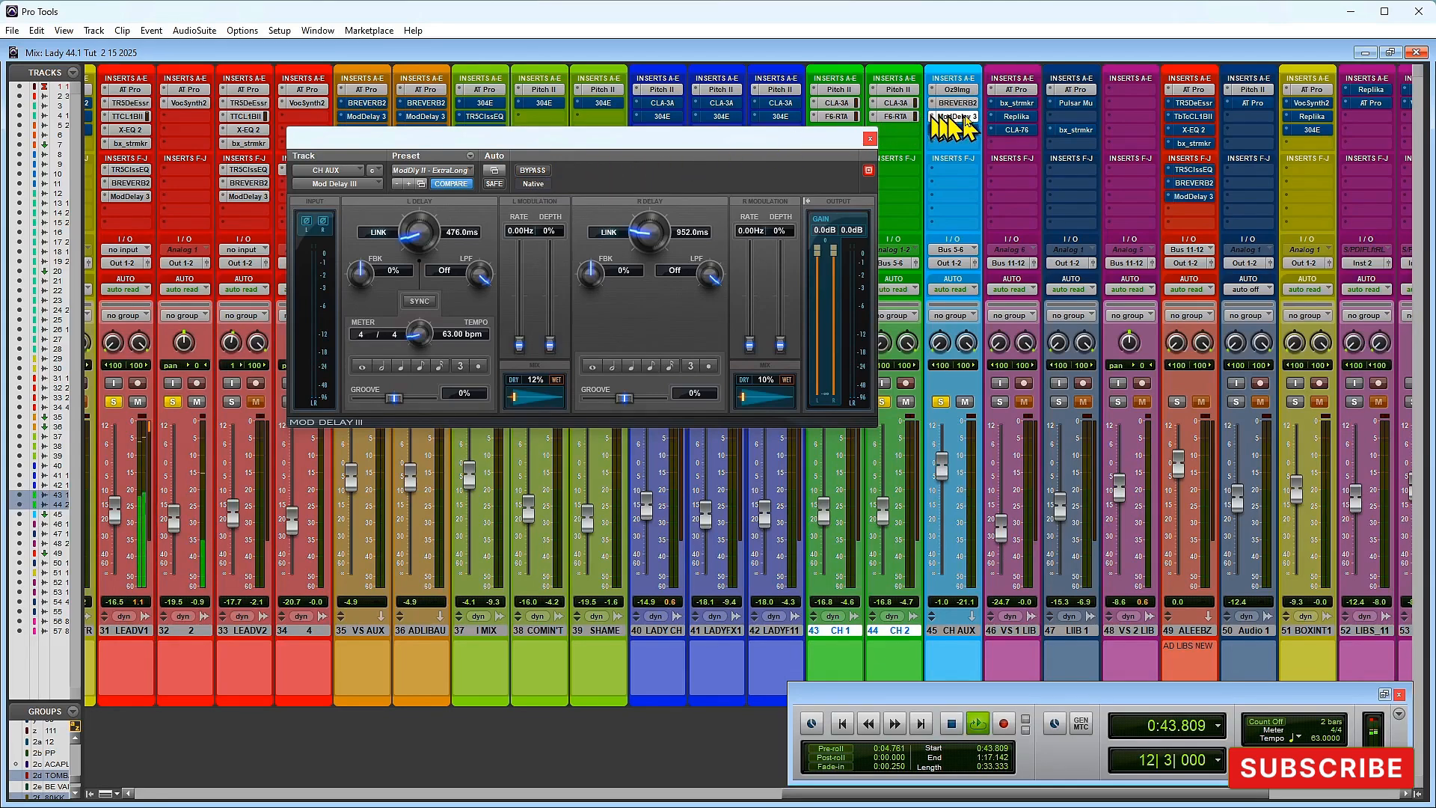
Step: Take the T-RackS Classic EQ on CH AUX out of bypass to audition its effect
left_click(957, 130)
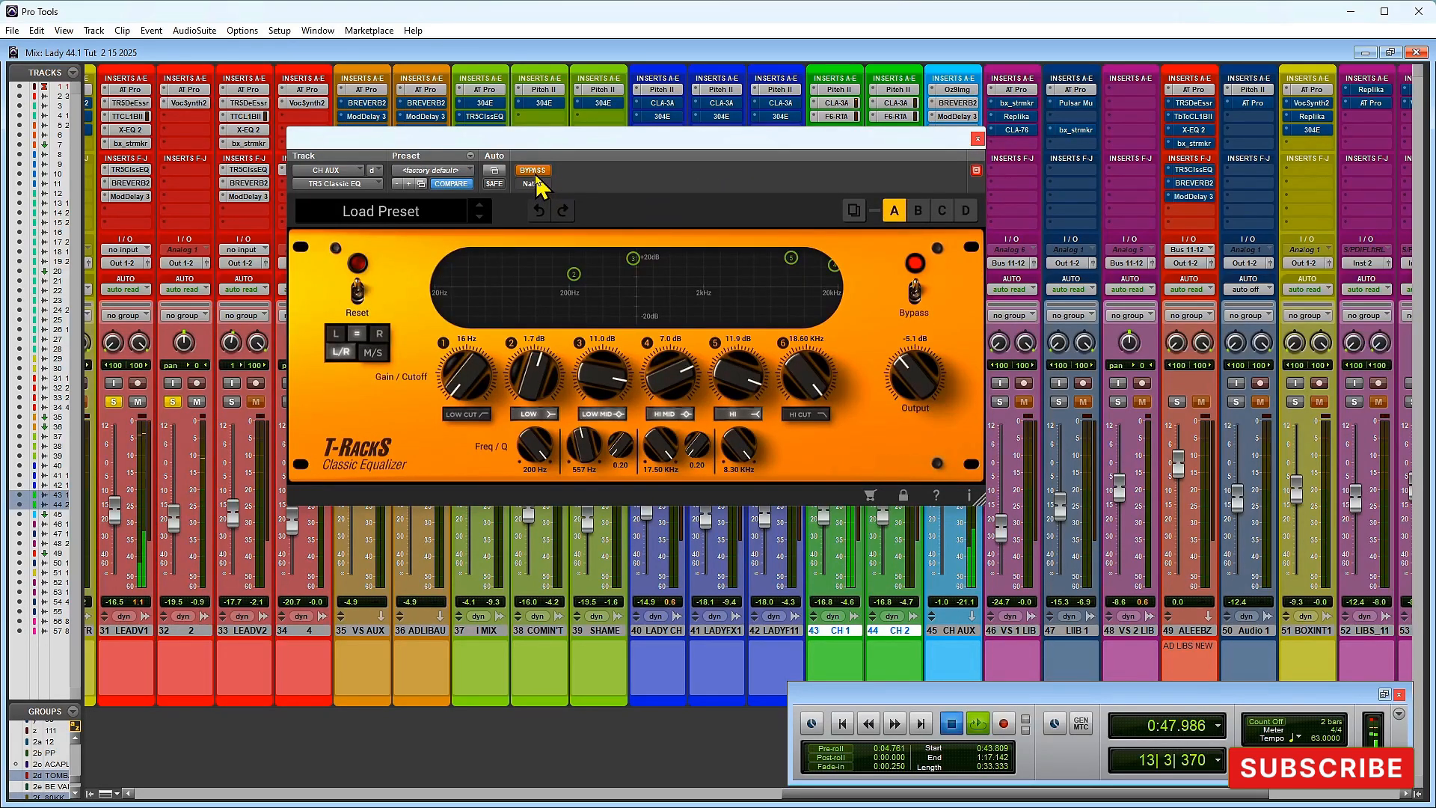
key("space")
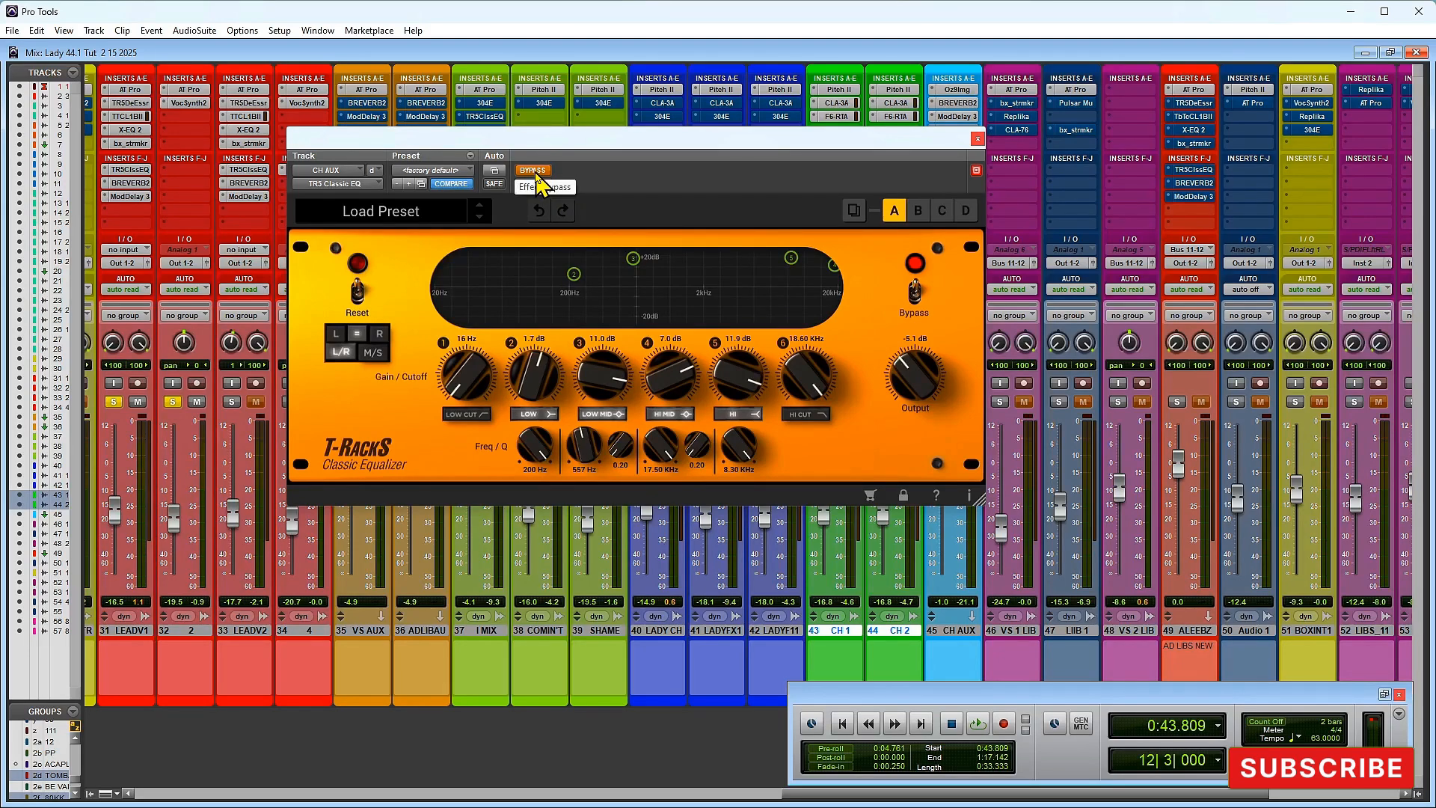
left_click(532, 171)
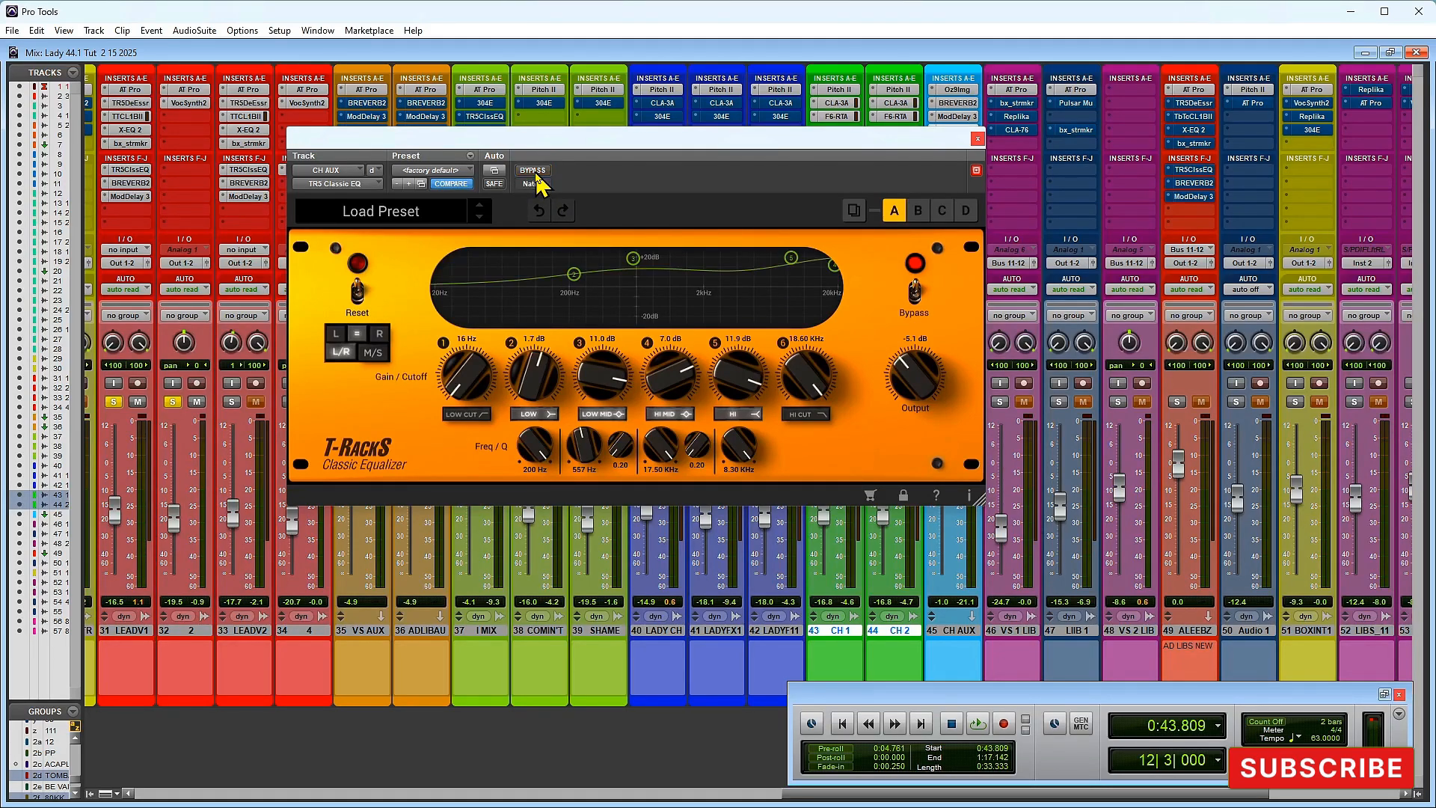
left_click(536, 173)
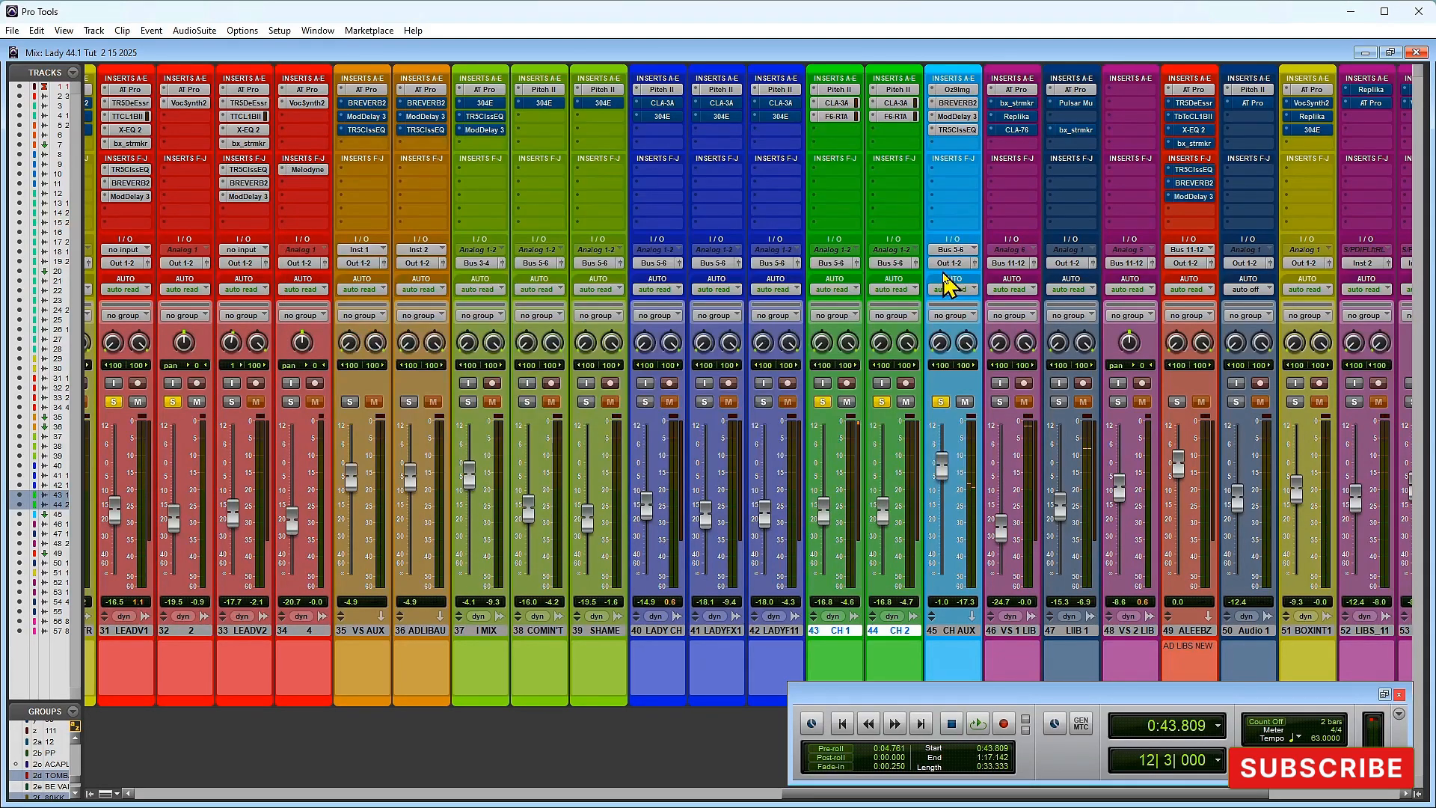
Step: In the Edit window, play the session from bar 11 to hear the processed CH 1 and CH 2 vocals
key("ctrl+equal")
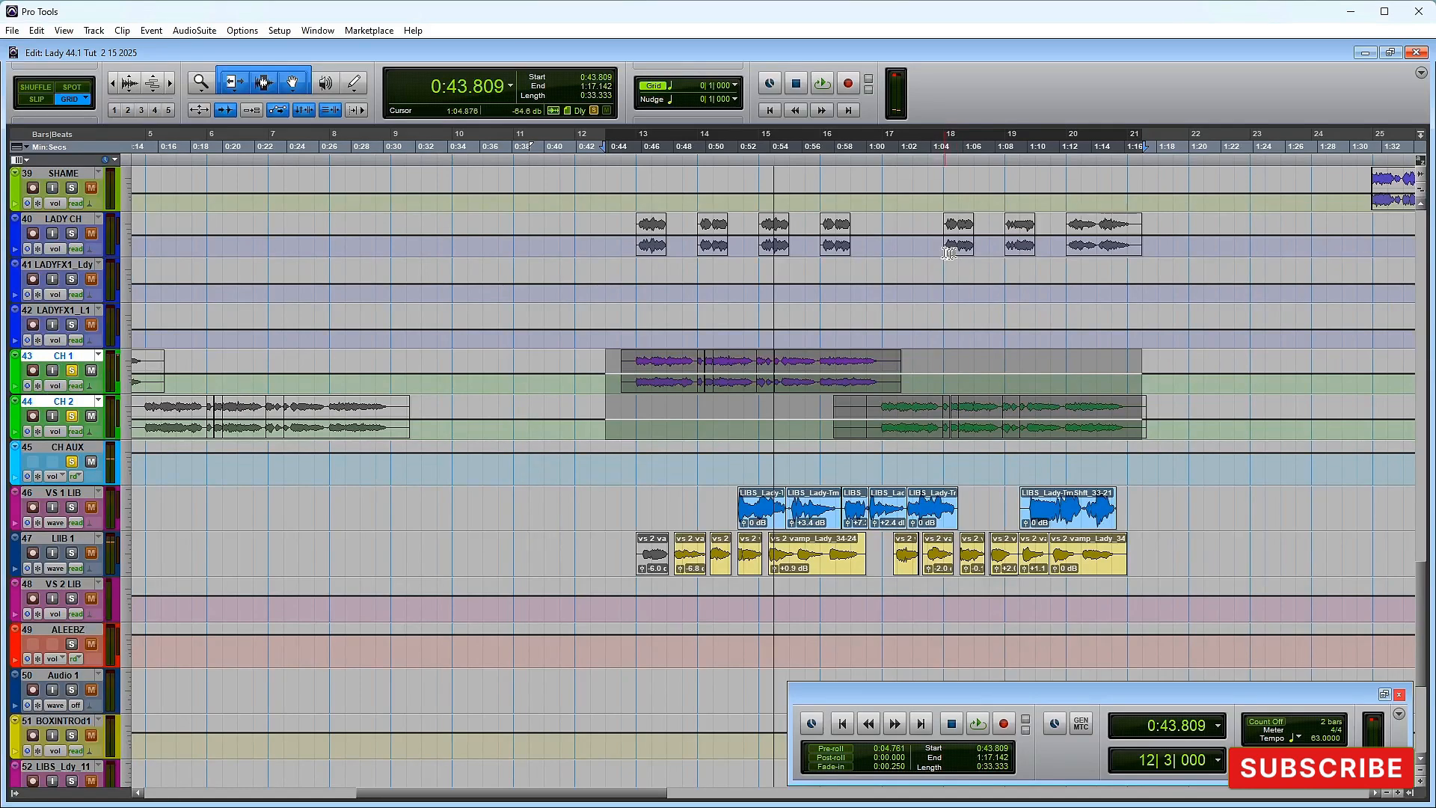
left_click(548, 319)
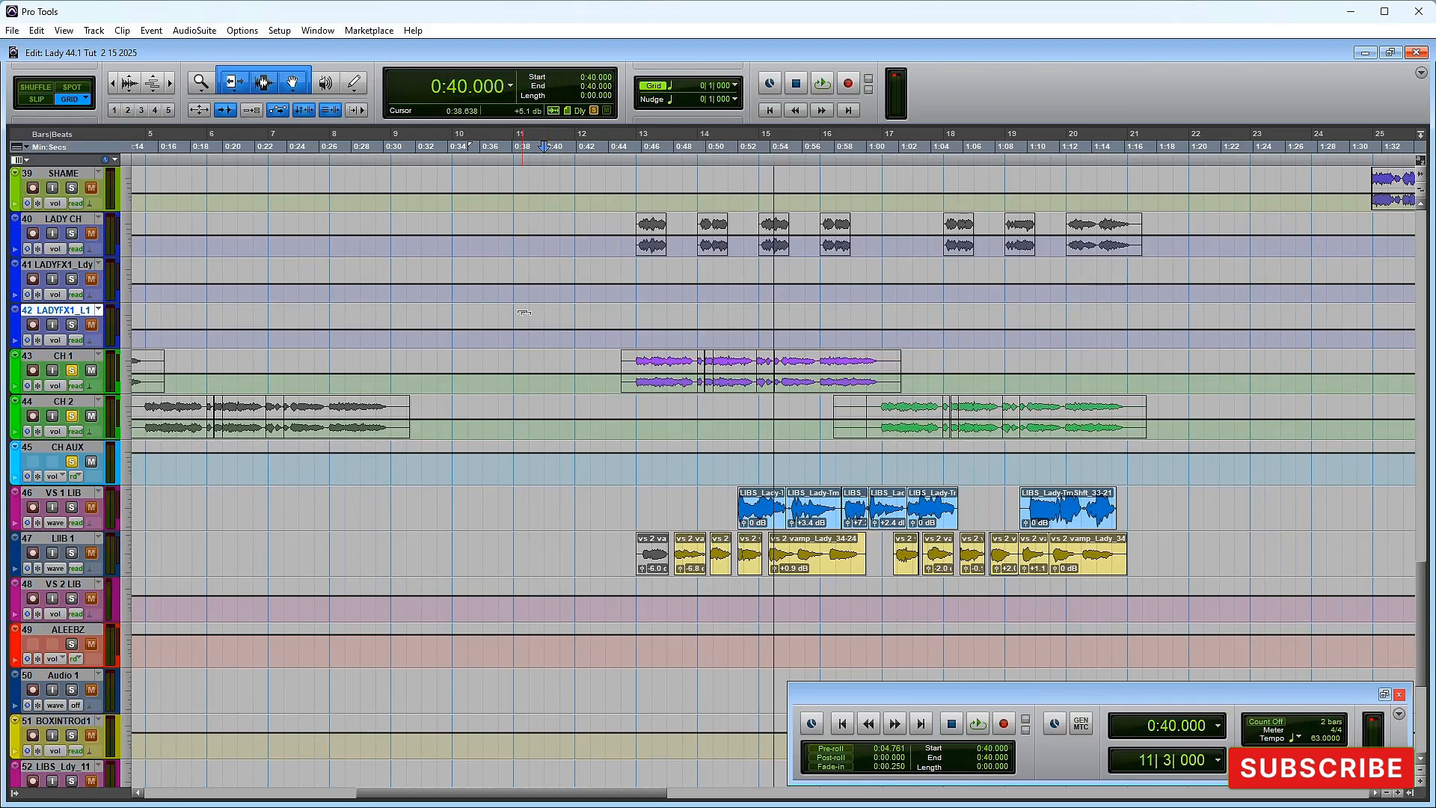
left_click(515, 320)
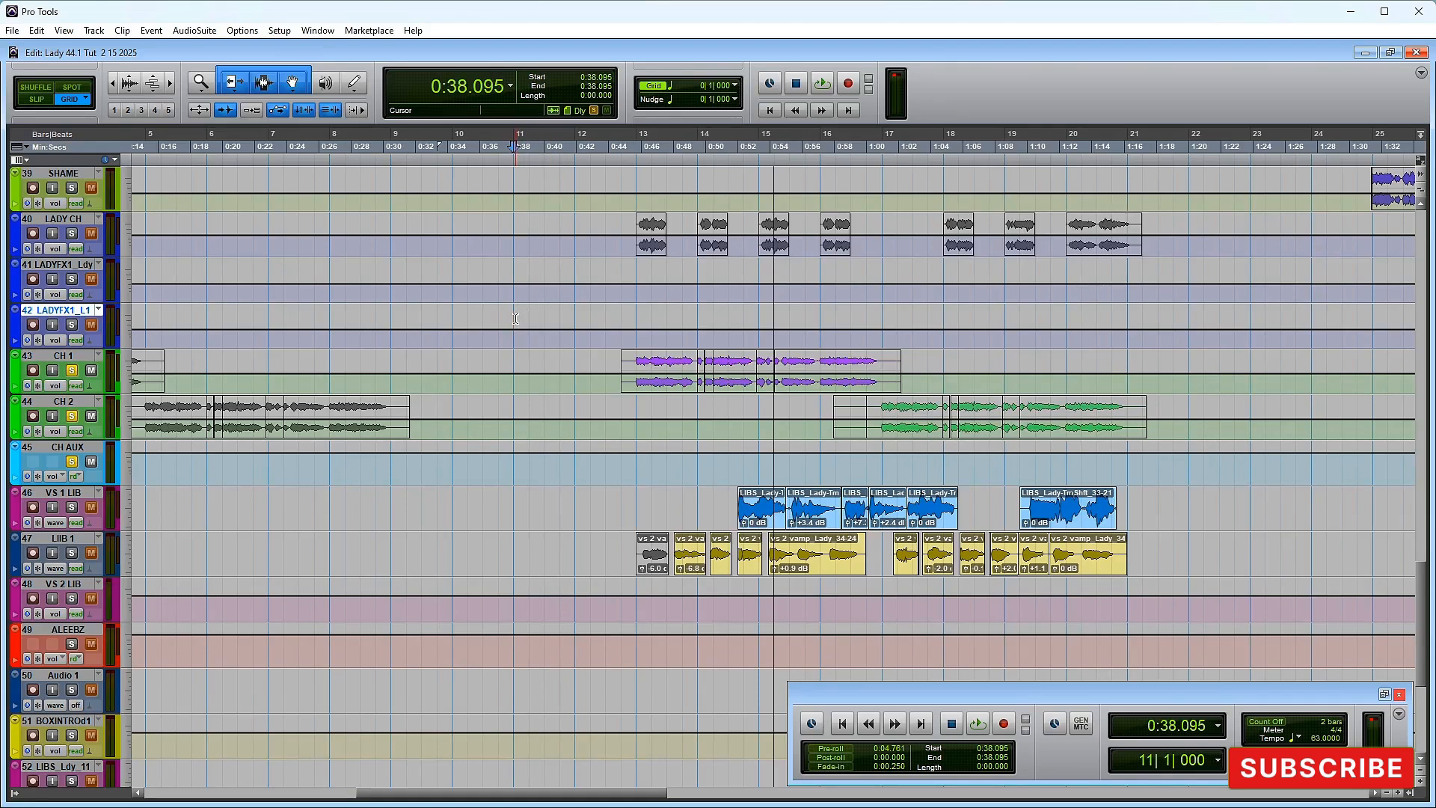
key("space")
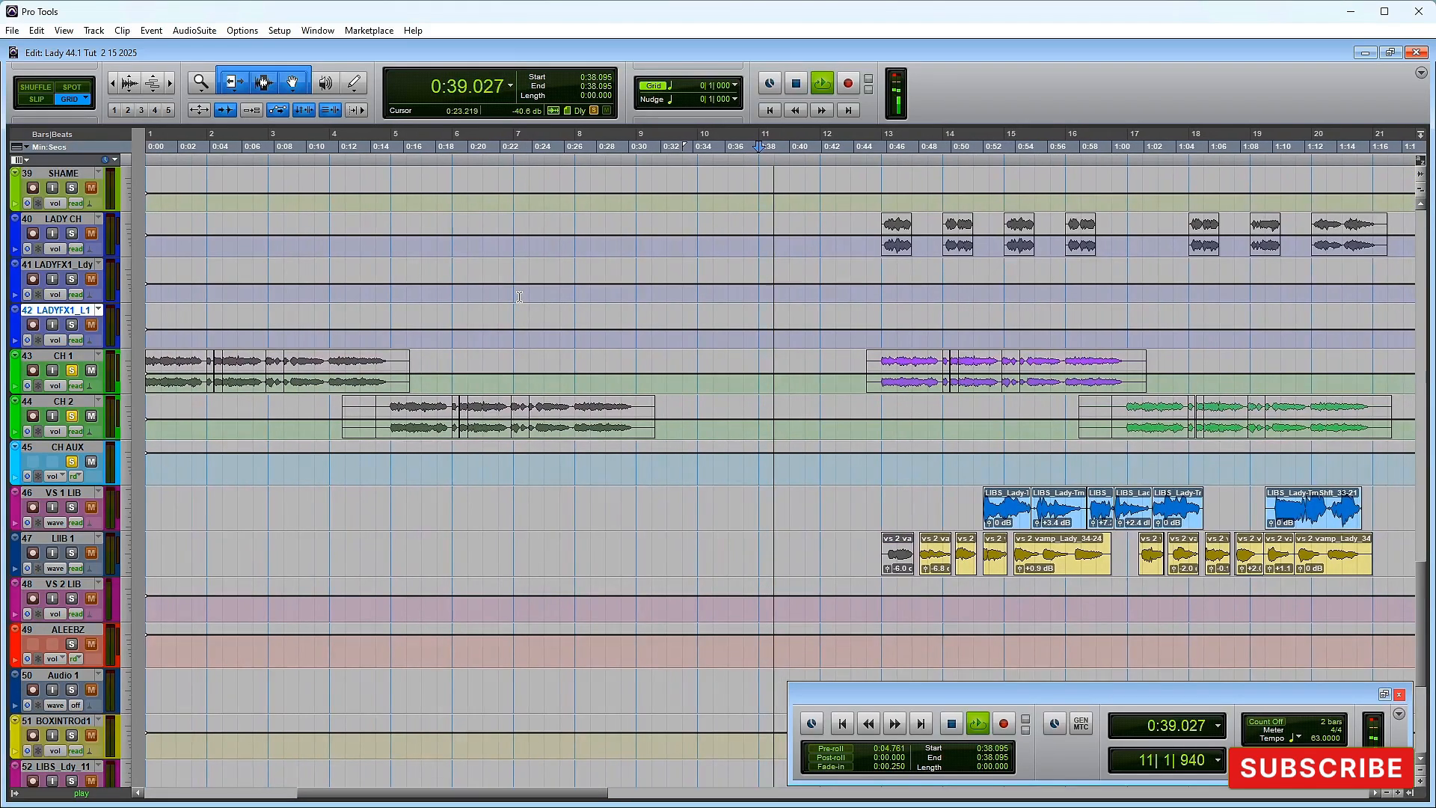
scroll(519, 295, "up", 3)
scroll(519, 297, "up", 1)
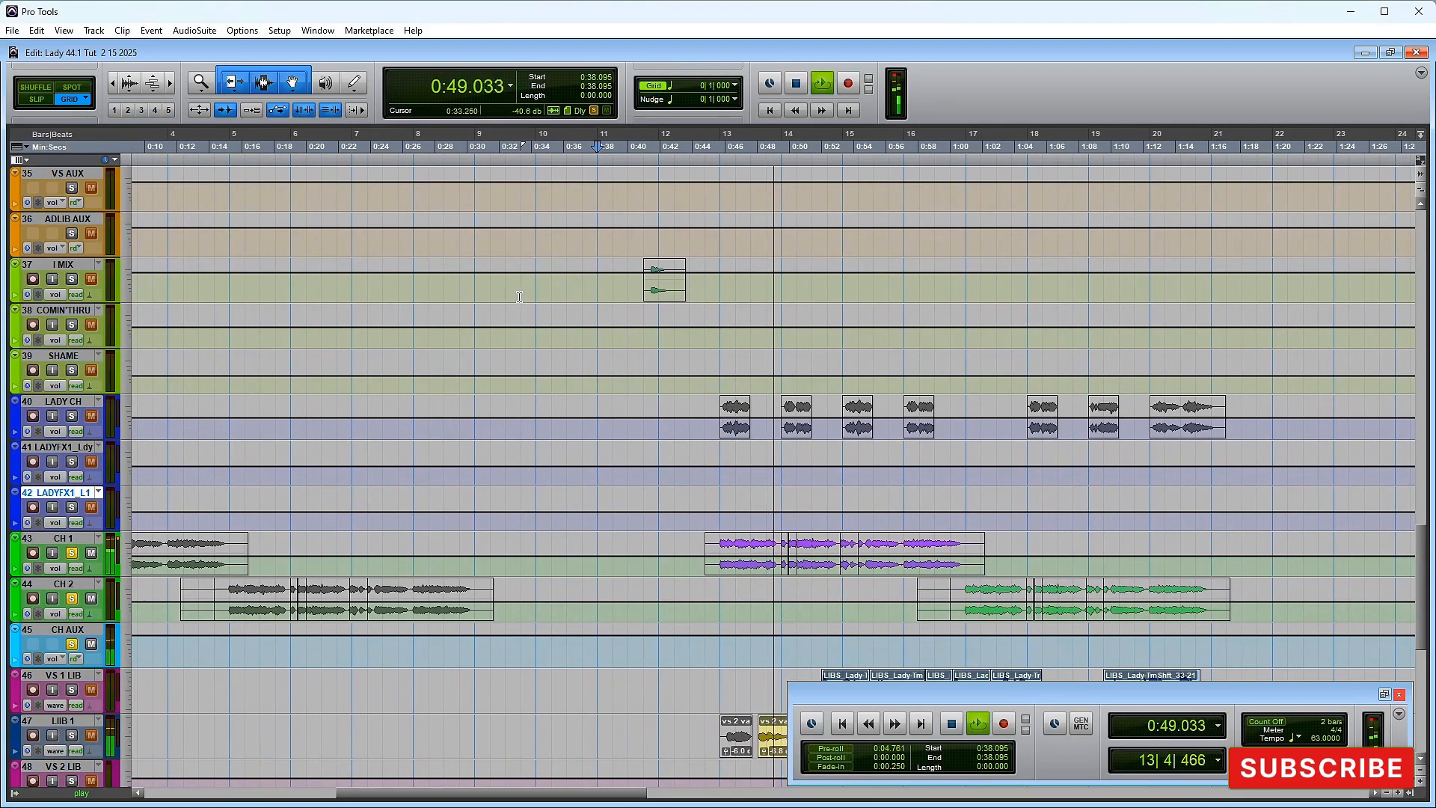
key("space")
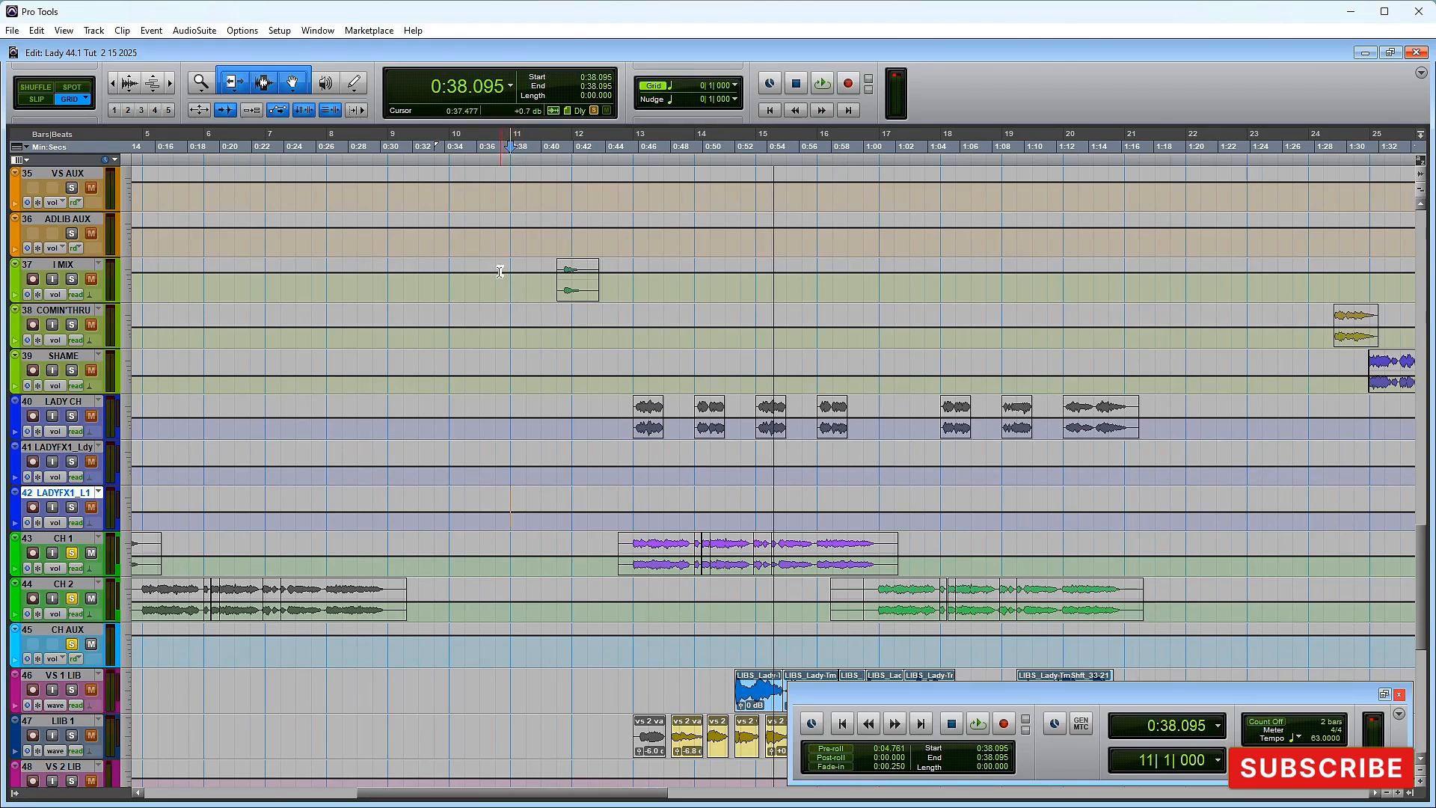
Step: Select the clips on VS 1 LIB and LIIB 1 from 0:44.761 to 1:17.142
scroll(560, 309, "down", 1)
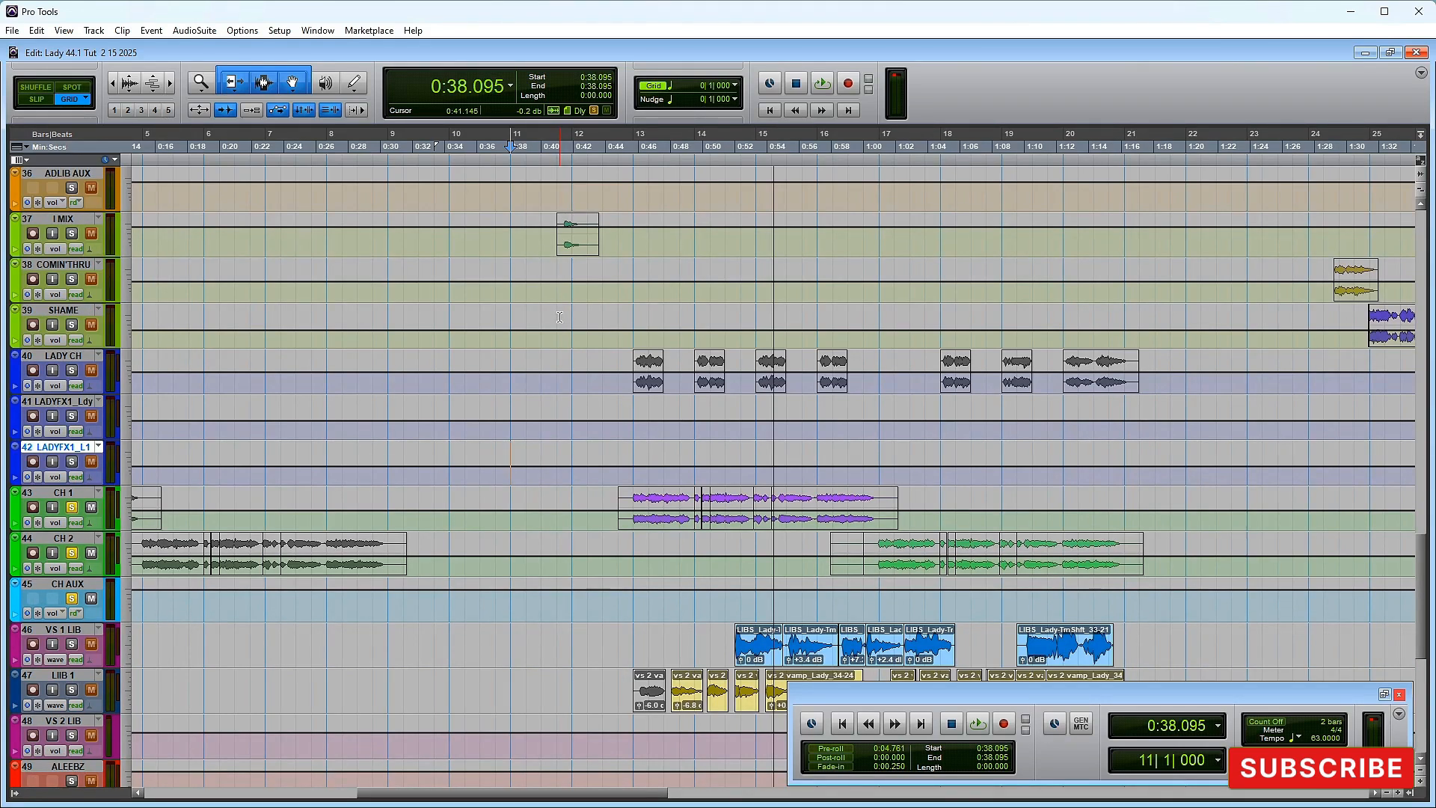
scroll(560, 317, "left", 1)
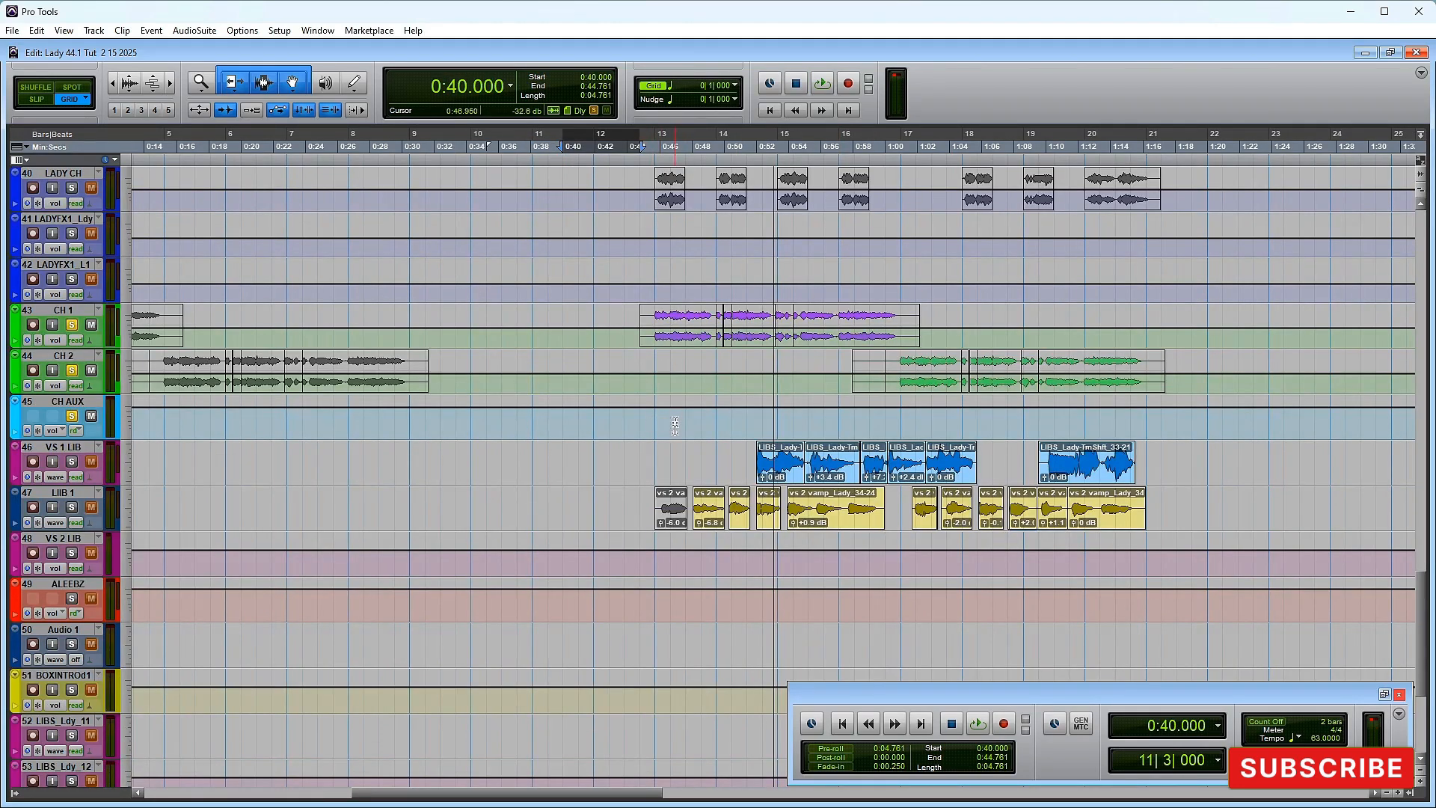
left_click_drag(646, 454, 1164, 516)
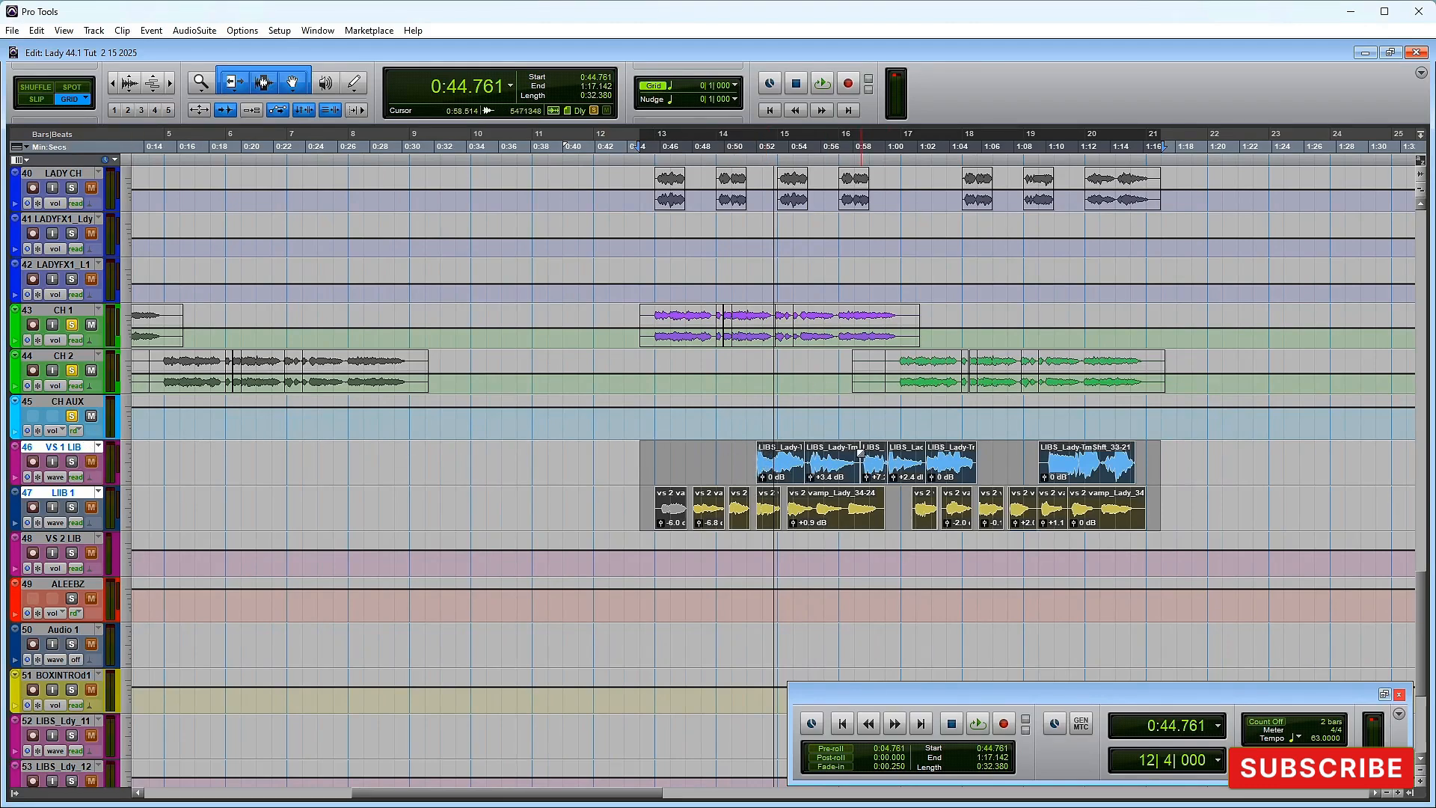
Step: In the Mix window, solo LIIB 1 without VS 1 LIB and limit the selection to LIIB 1, from 0:44.761 to 1:19.047
key("ctrl+equal")
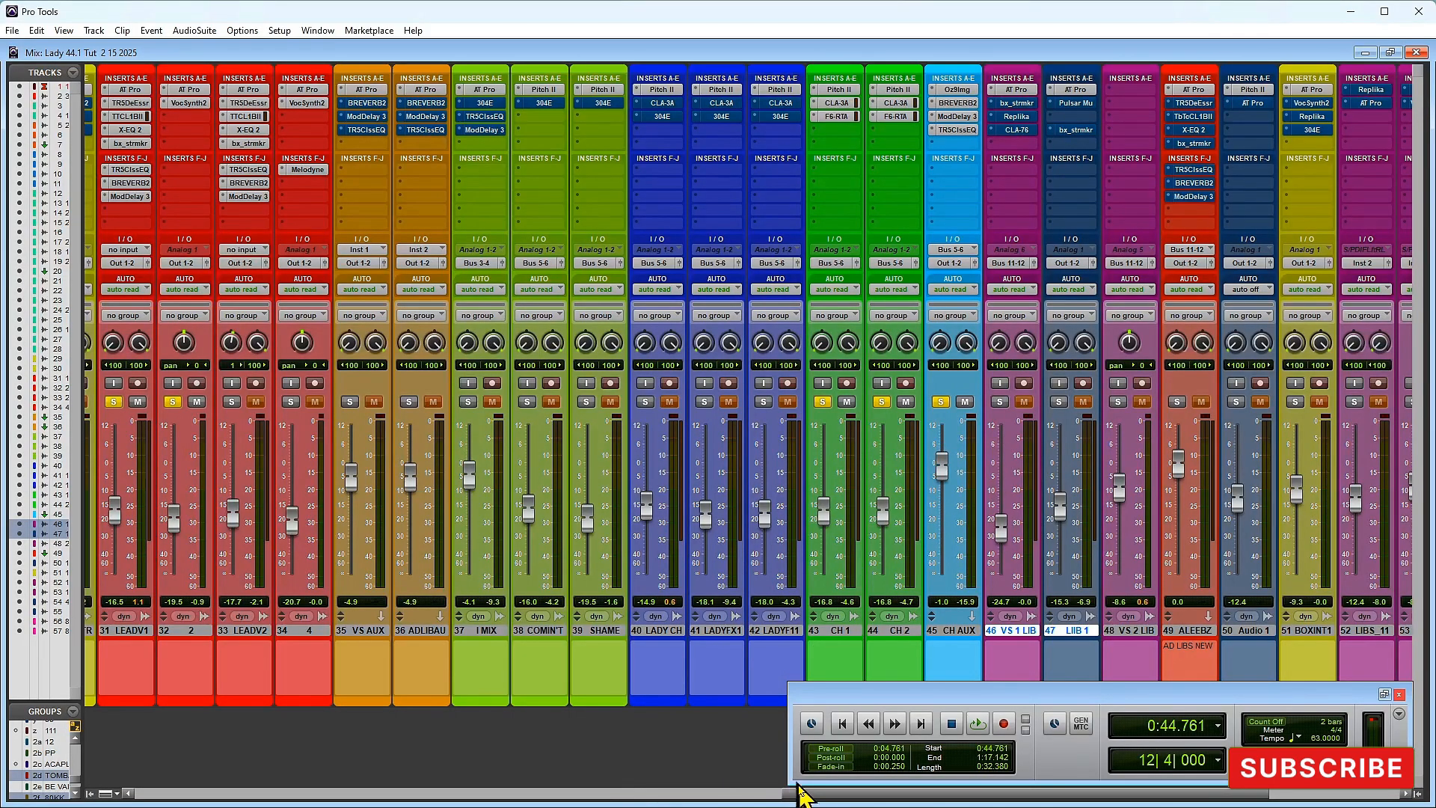
left_click_drag(804, 799, 878, 797)
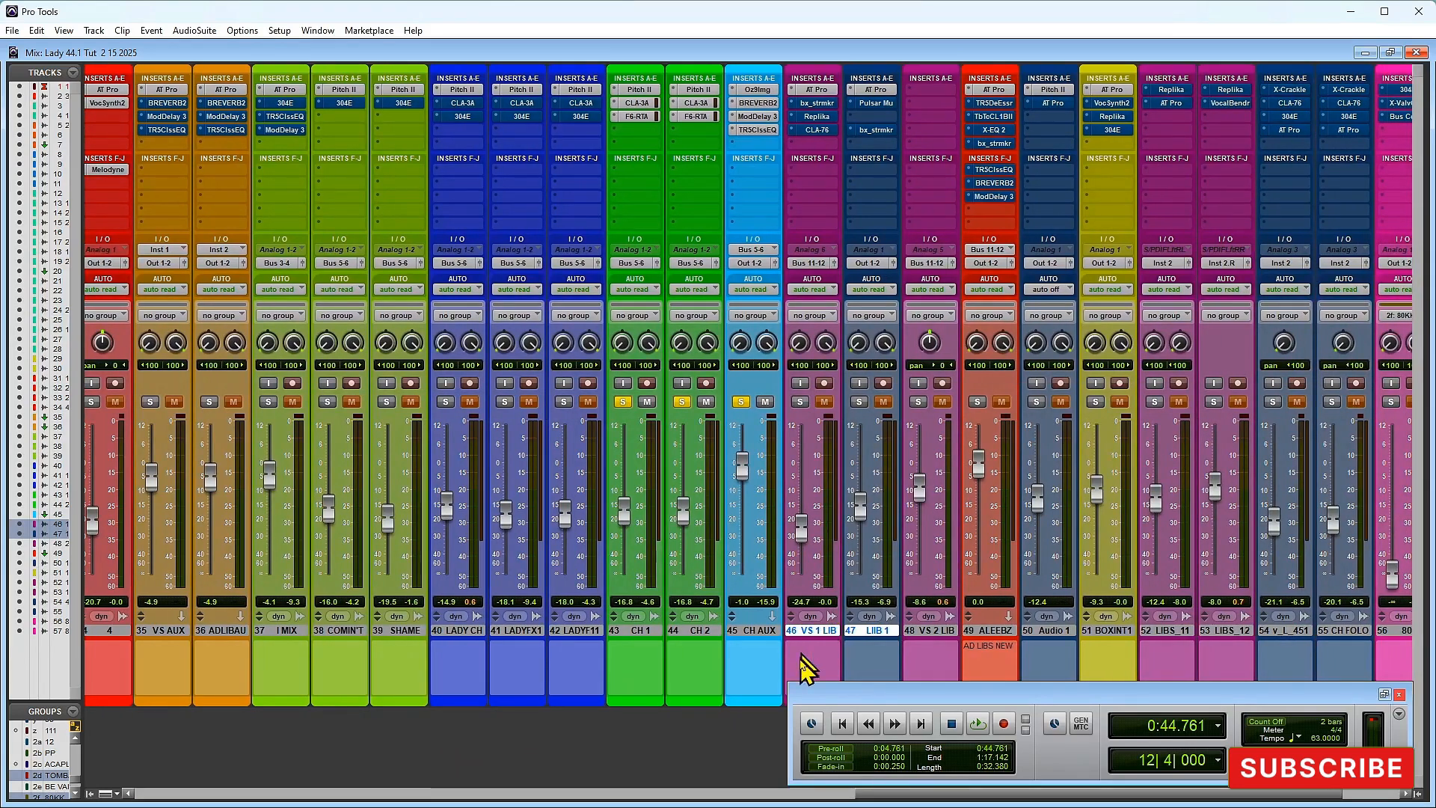
left_click(800, 402)
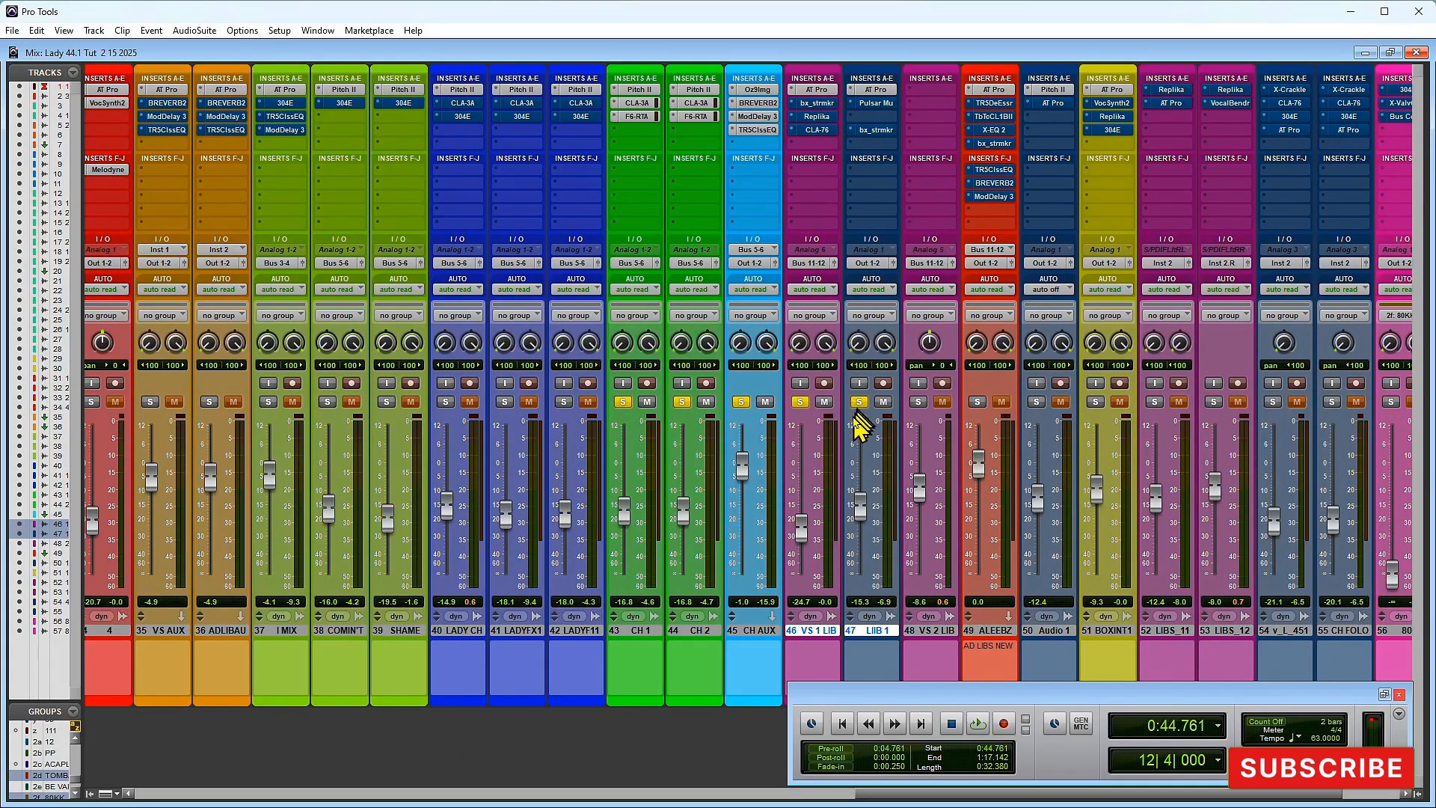
left_click(861, 404)
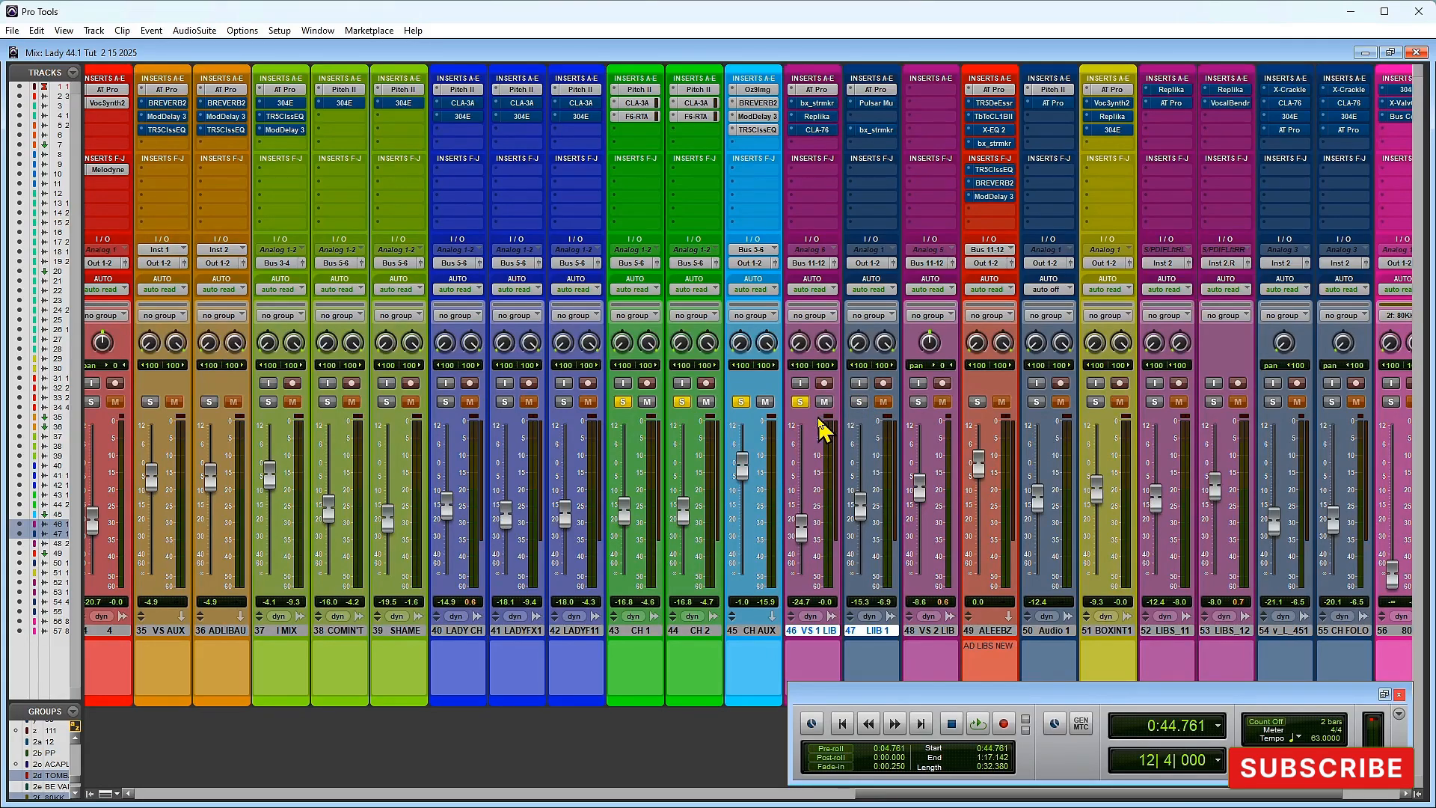
key("ctrl+equal")
key("ctrl+equal")
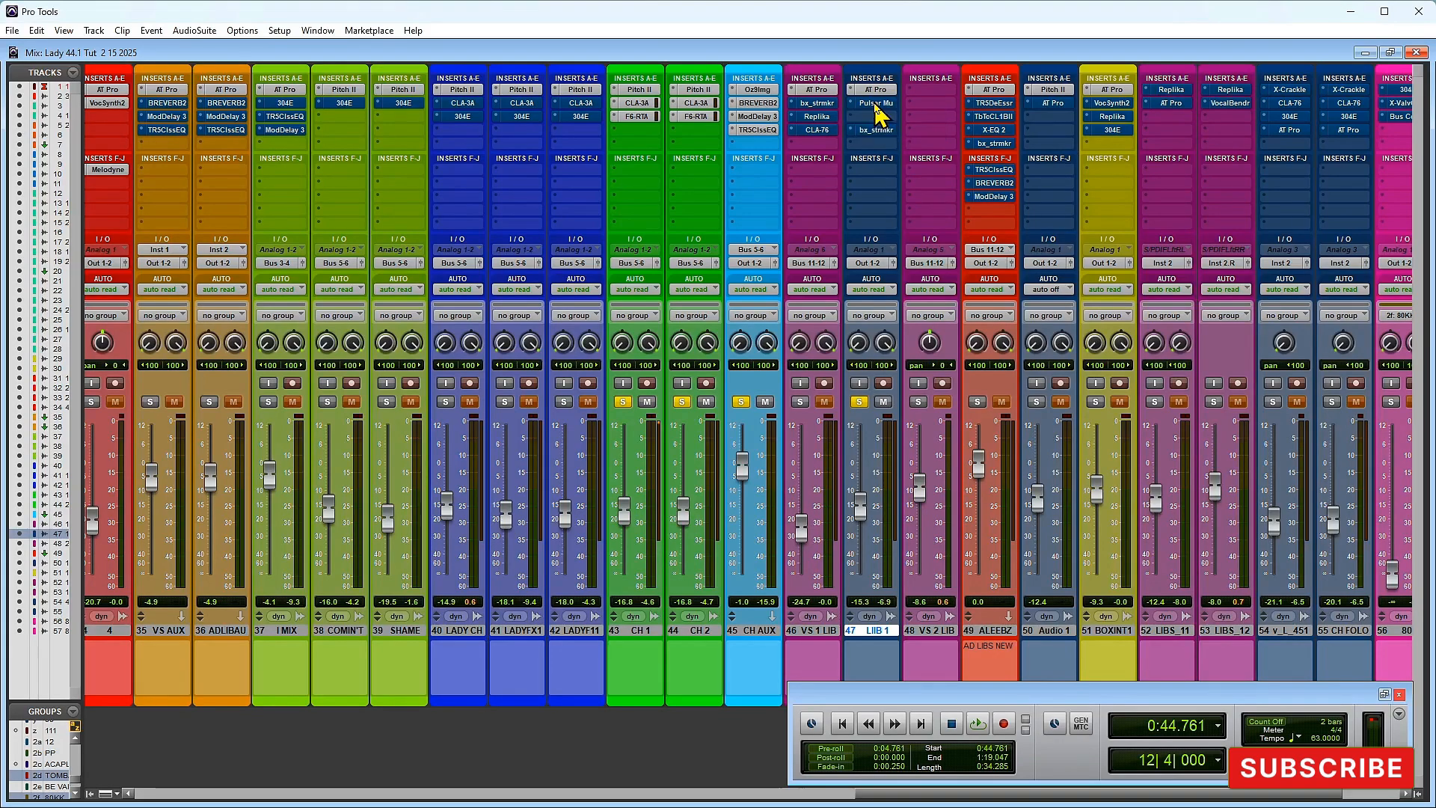
Step: Try Pulsar Mu on LIIB 1 out of bypass during playback, and toggle the bypass of bx_strmkr
left_click(876, 105)
left_click_drag(829, 152, 819, 43)
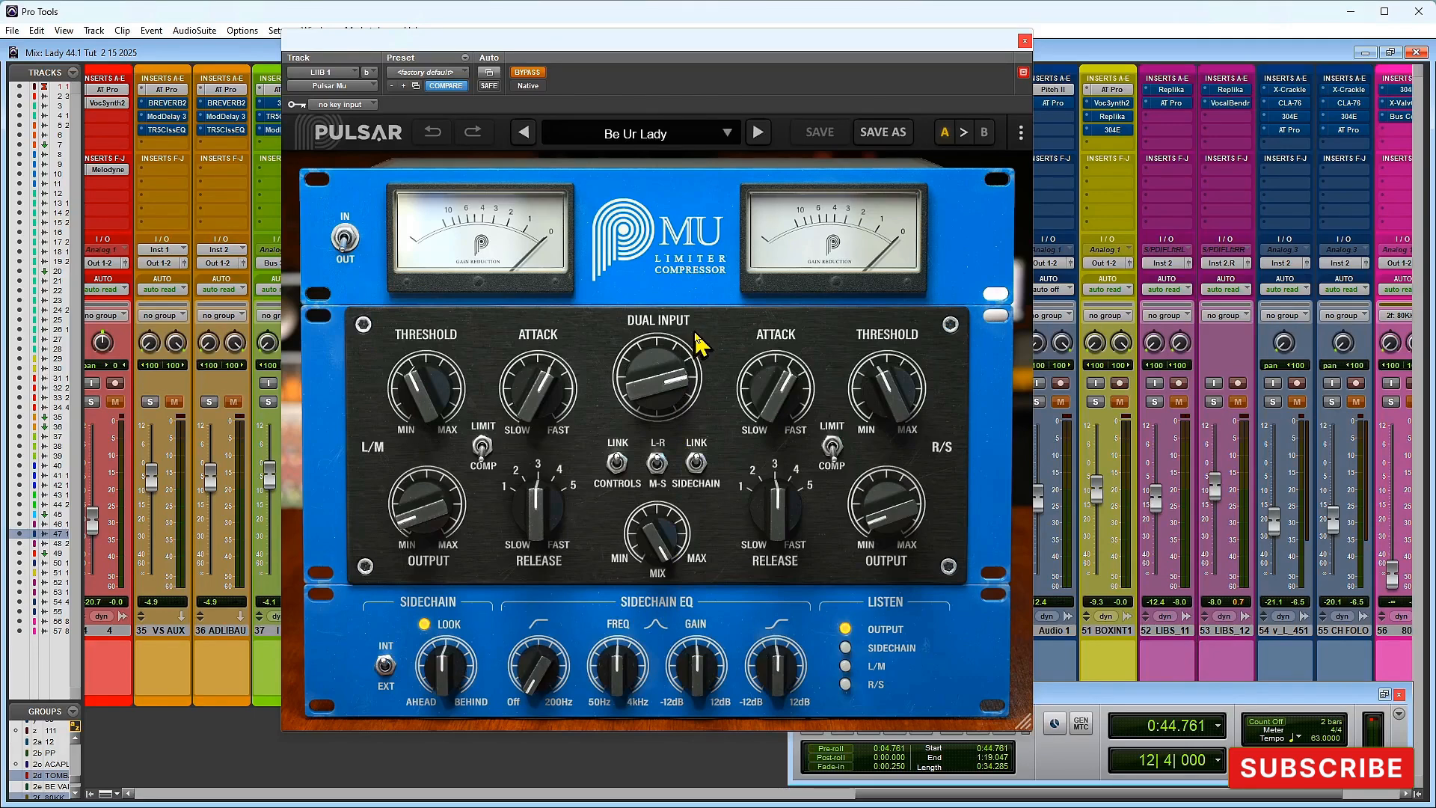
left_click(530, 72)
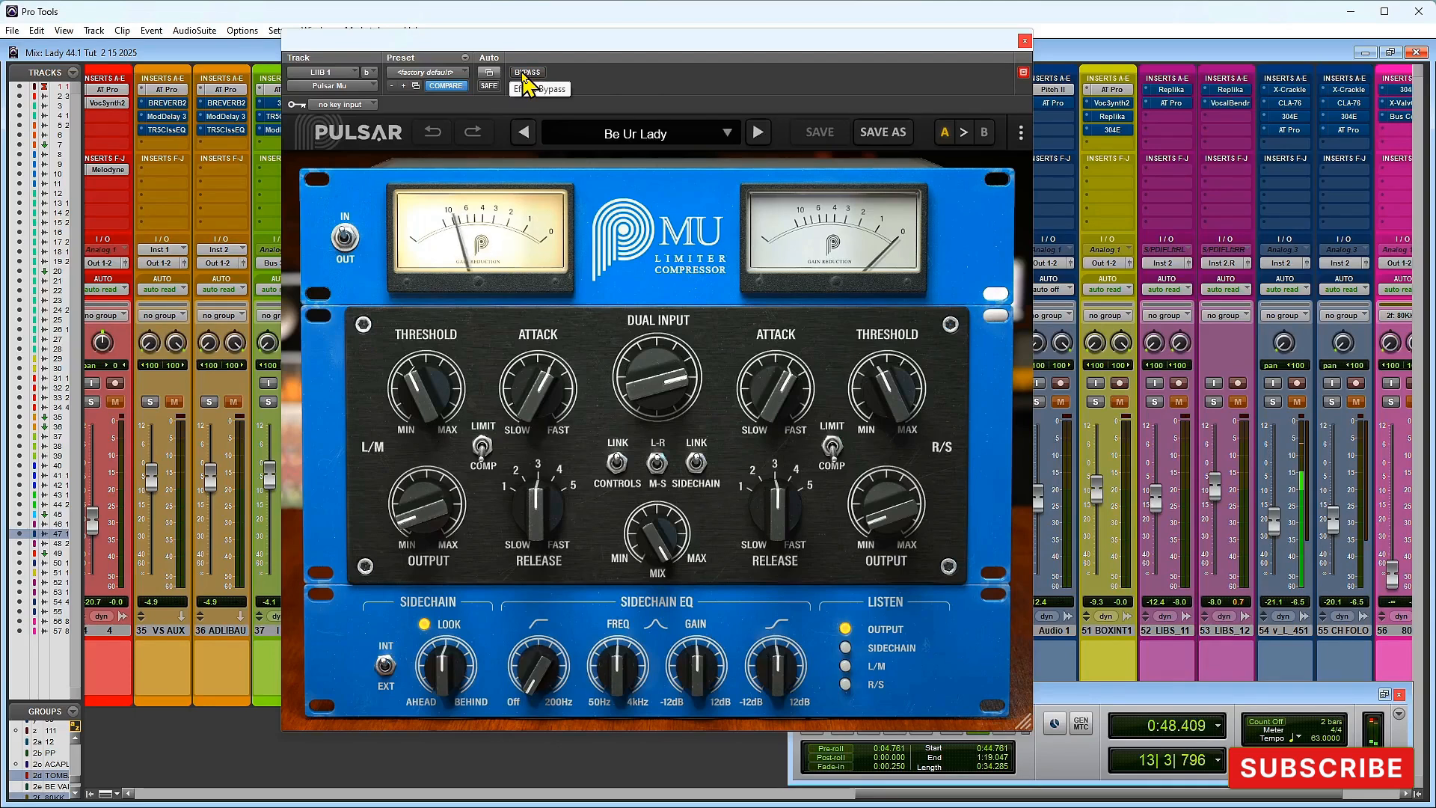
left_click(1023, 40)
key("space")
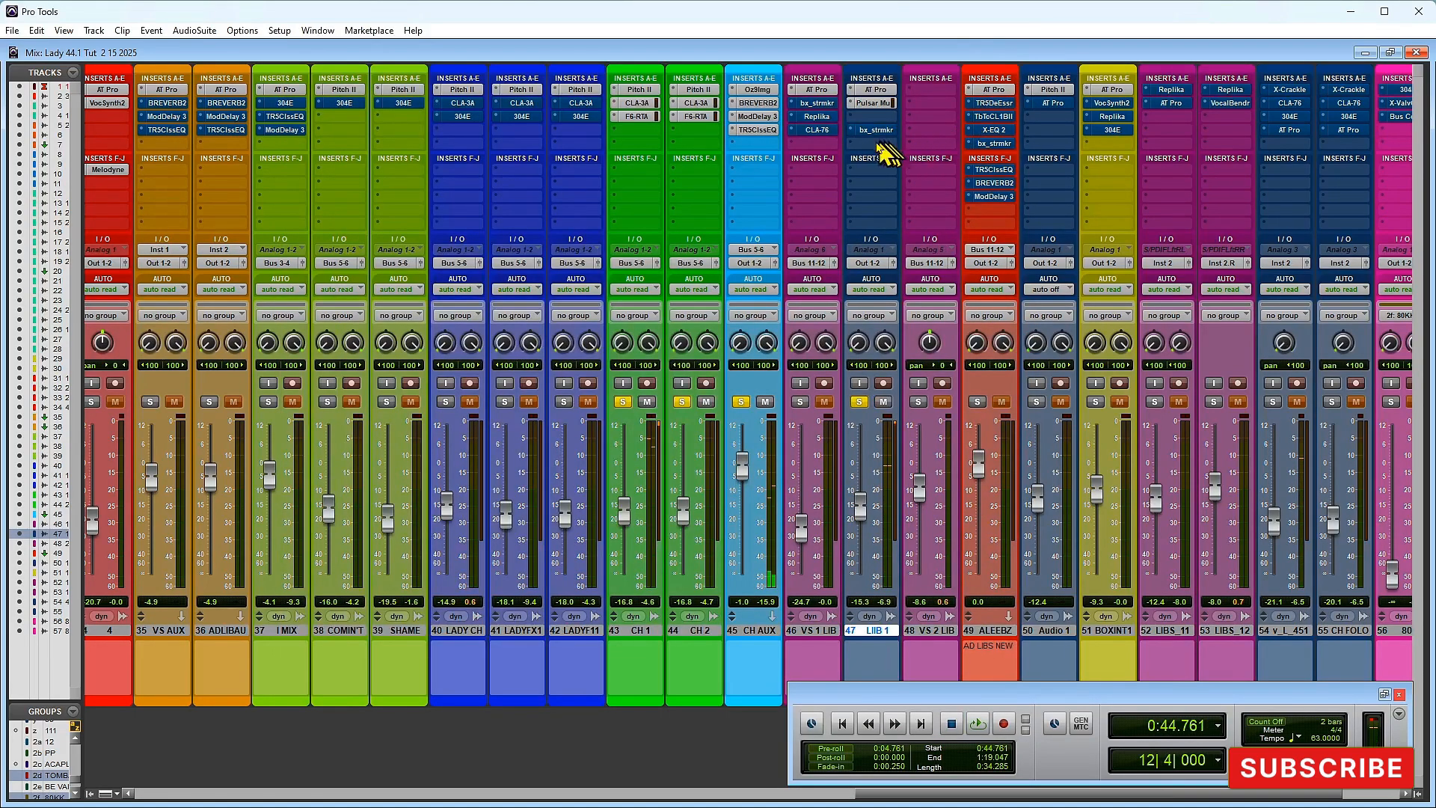
left_click(881, 133, "ctrl")
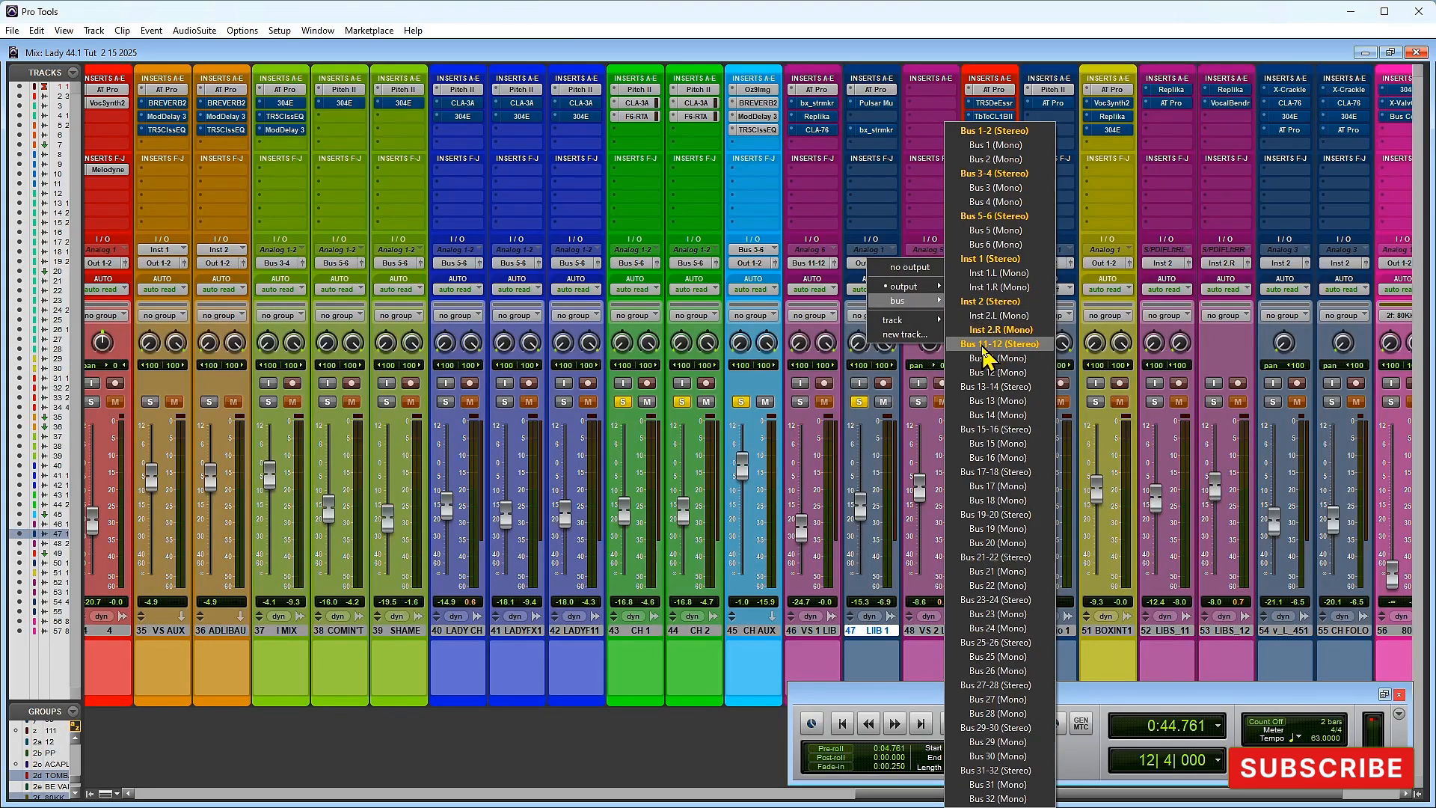
Step: Route LIIB 1's output to Bus 11-12 (Stereo) and select the ALEEBZ aux track
left_click(984, 354)
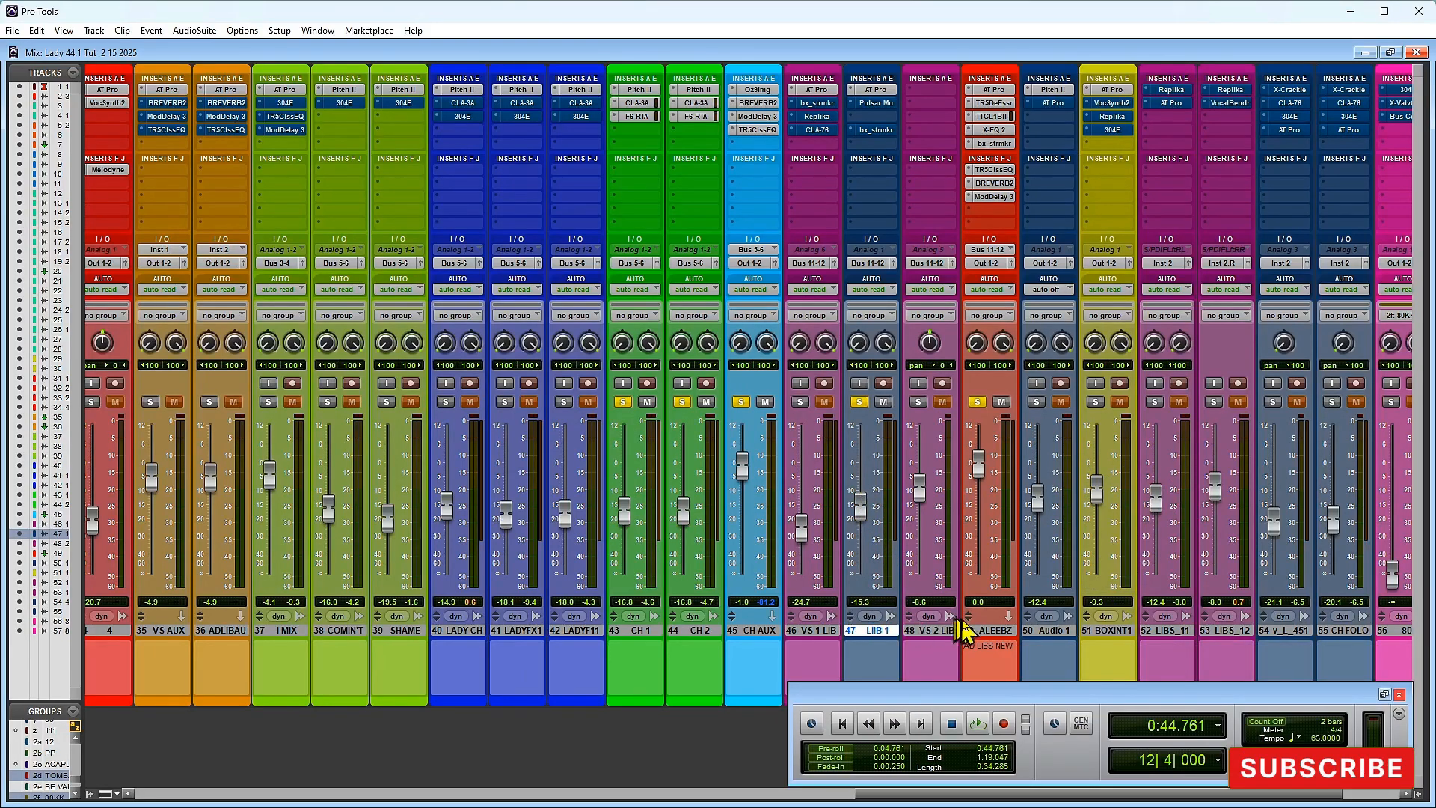
left_click(993, 631)
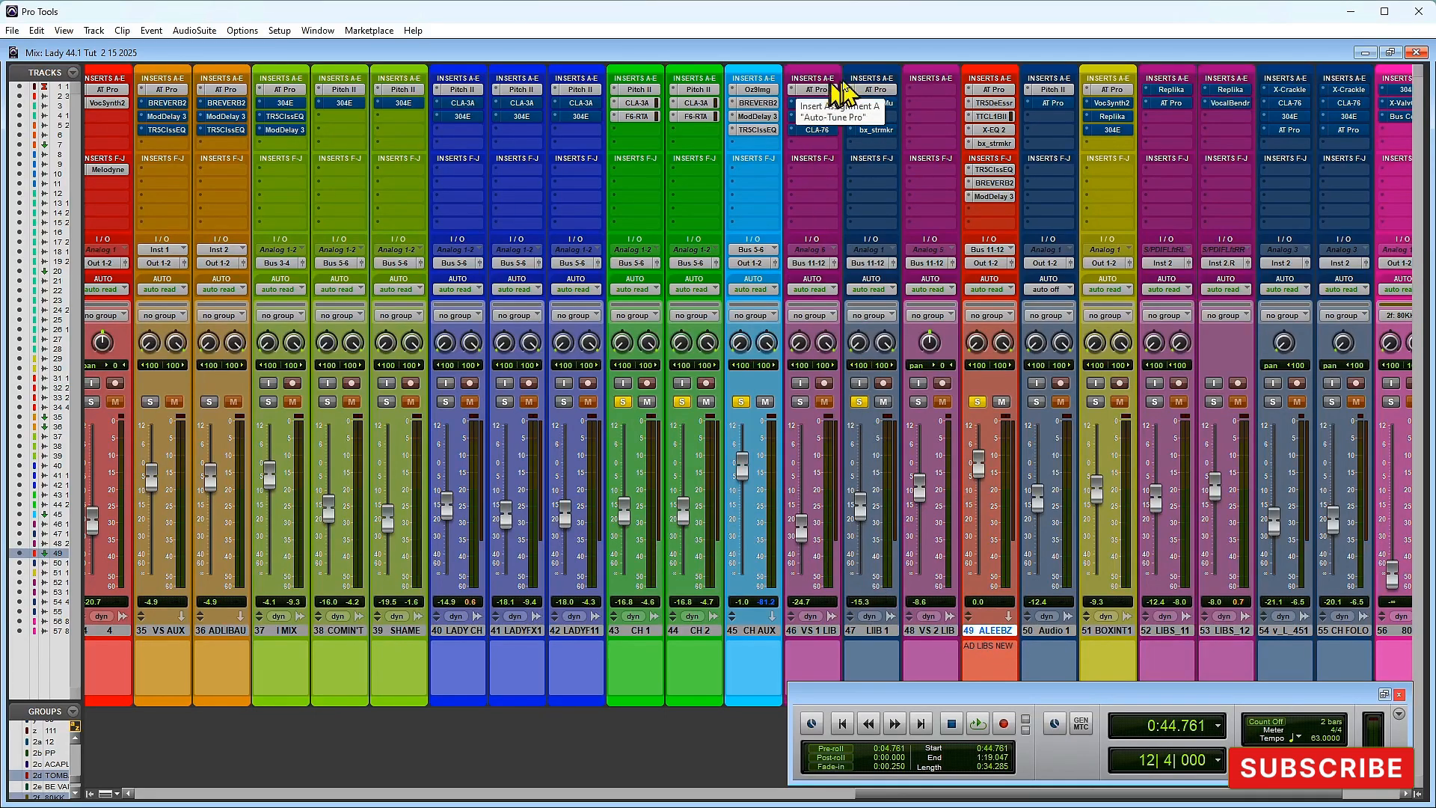
Step: Compare the Auto-Tune Pro settings on ALEEBZ with those on LIIB 1
left_click(995, 90)
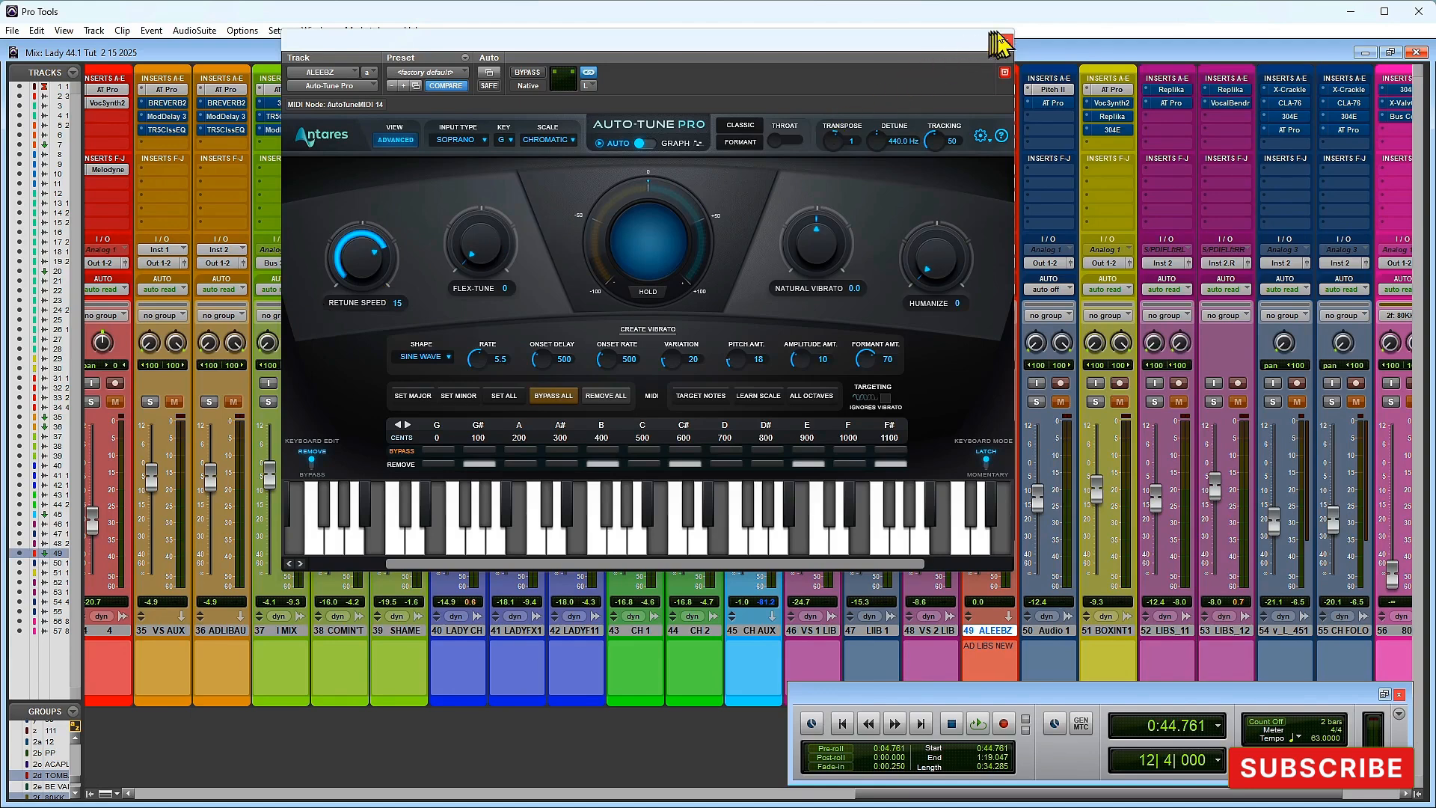
left_click(1005, 41)
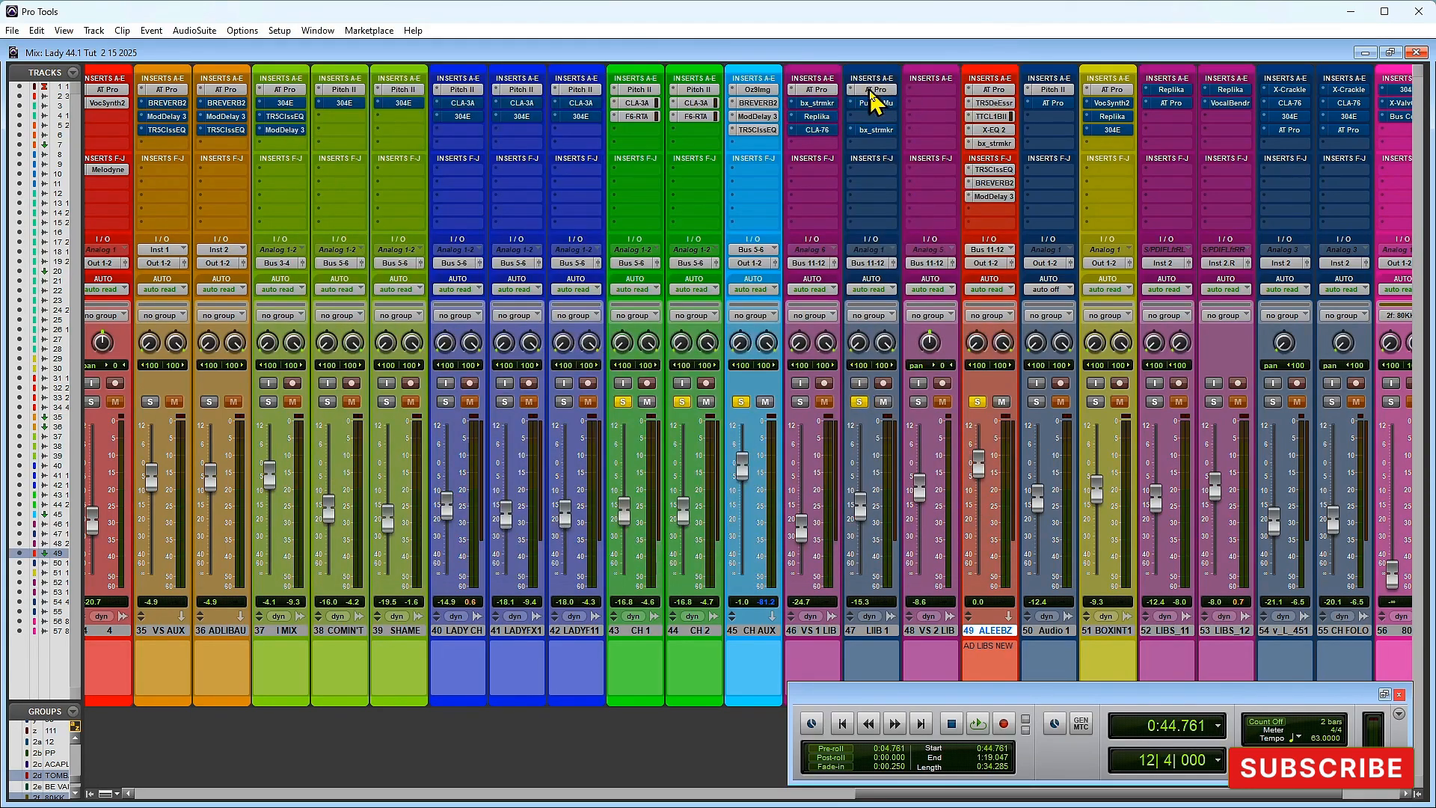
left_click(873, 90)
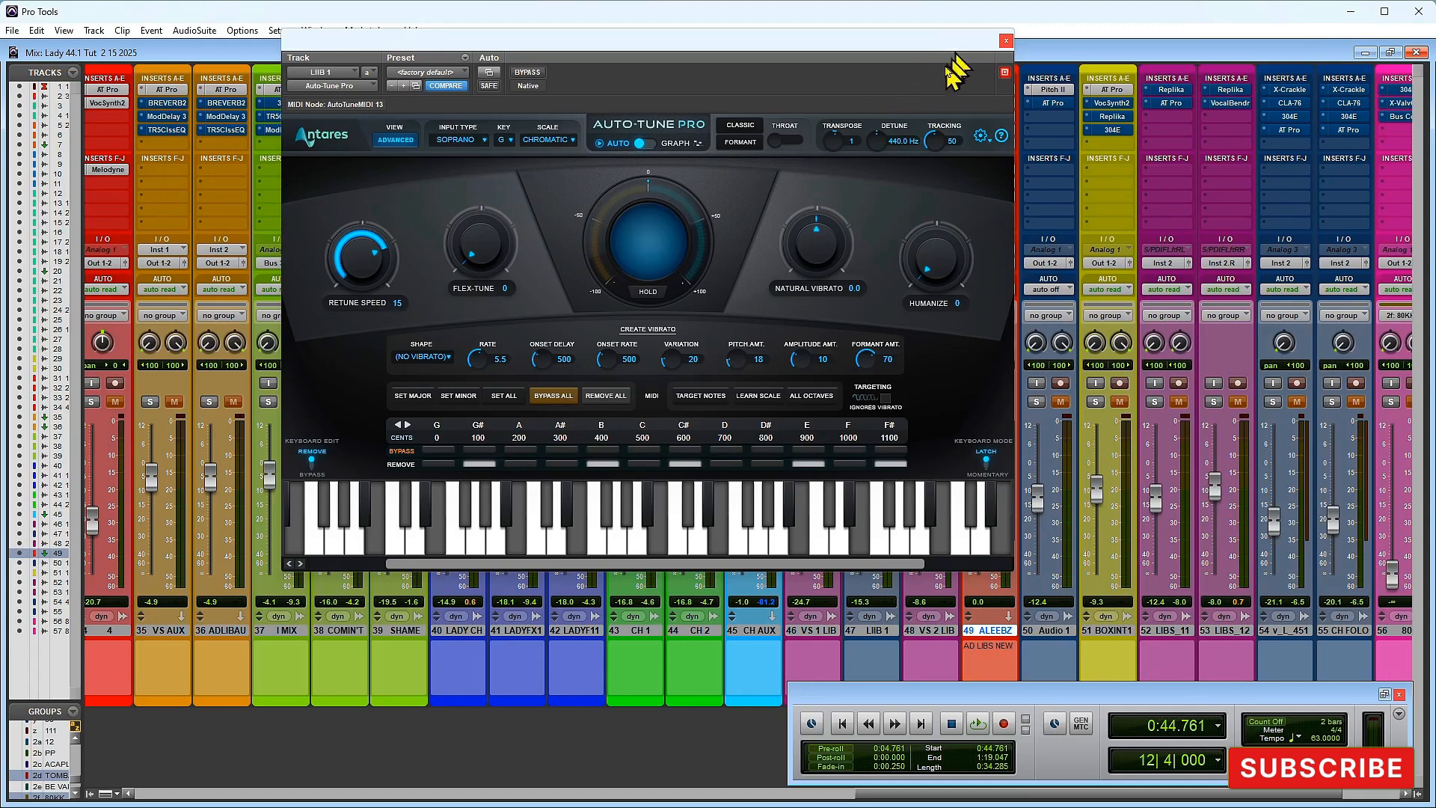
left_click(1006, 41)
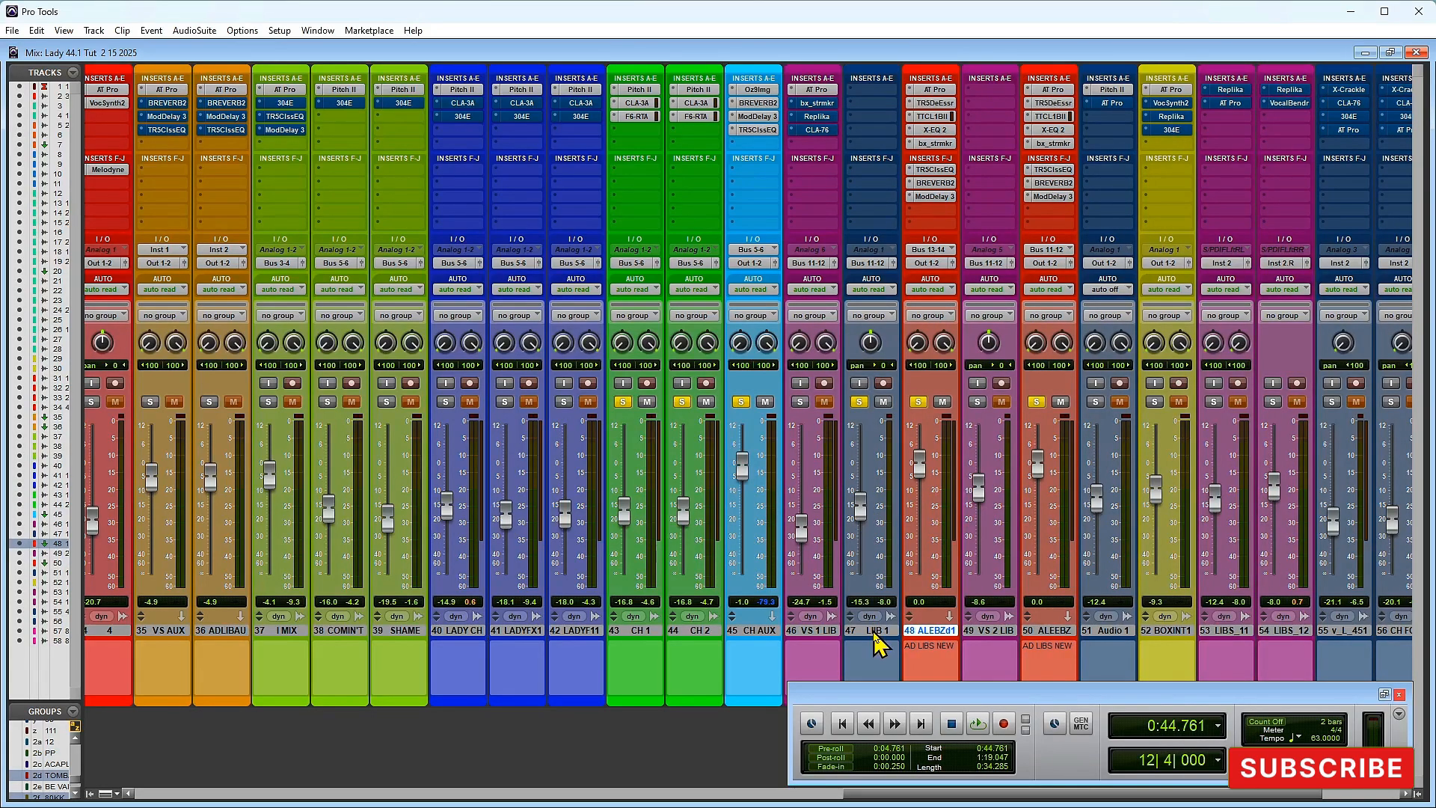
Step: Listen to LIIB 1 through its current routing and change its output to Bus 13-14 (Stereo)
left_click(873, 632)
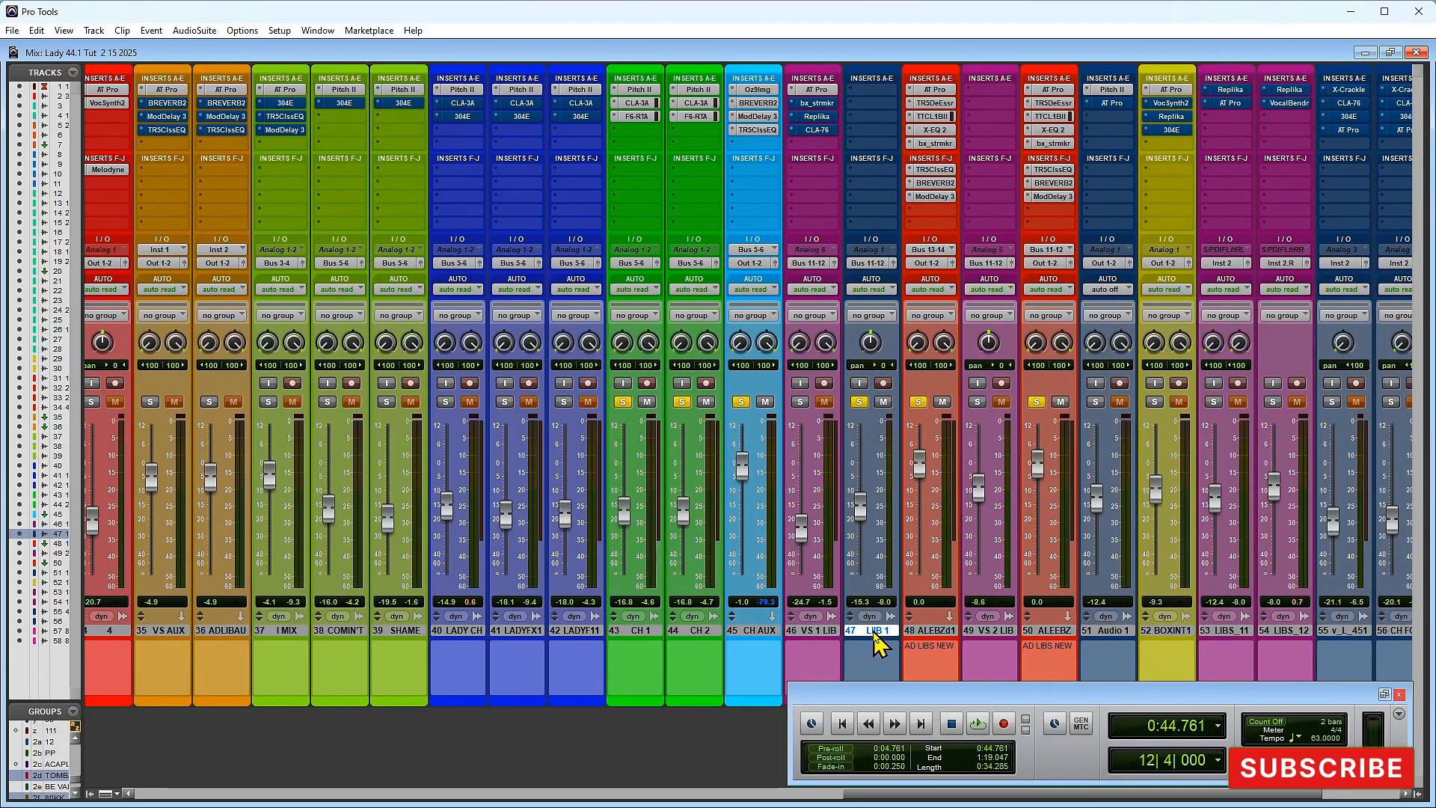
key("space")
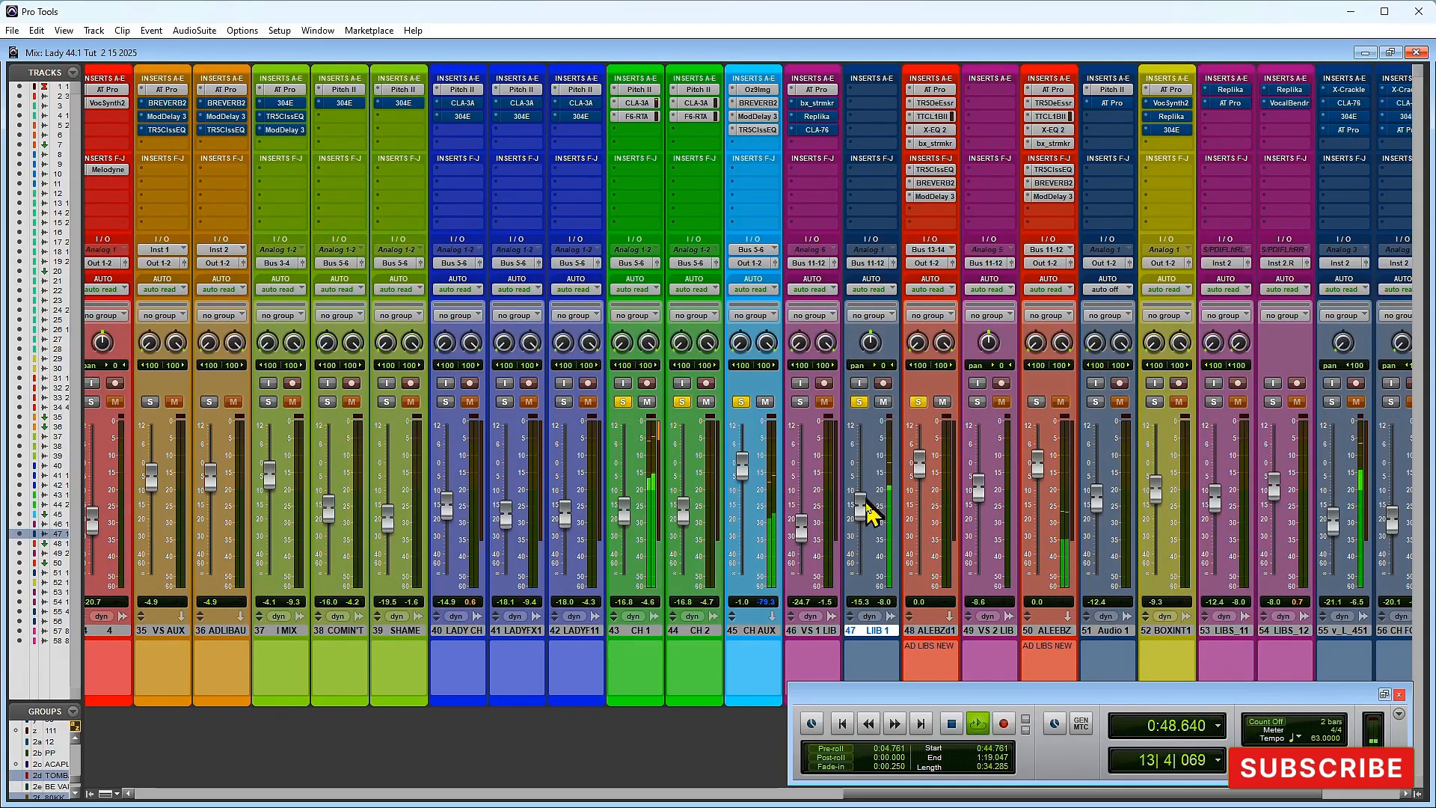
key("space")
left_click(884, 264)
mouse_move(915, 301)
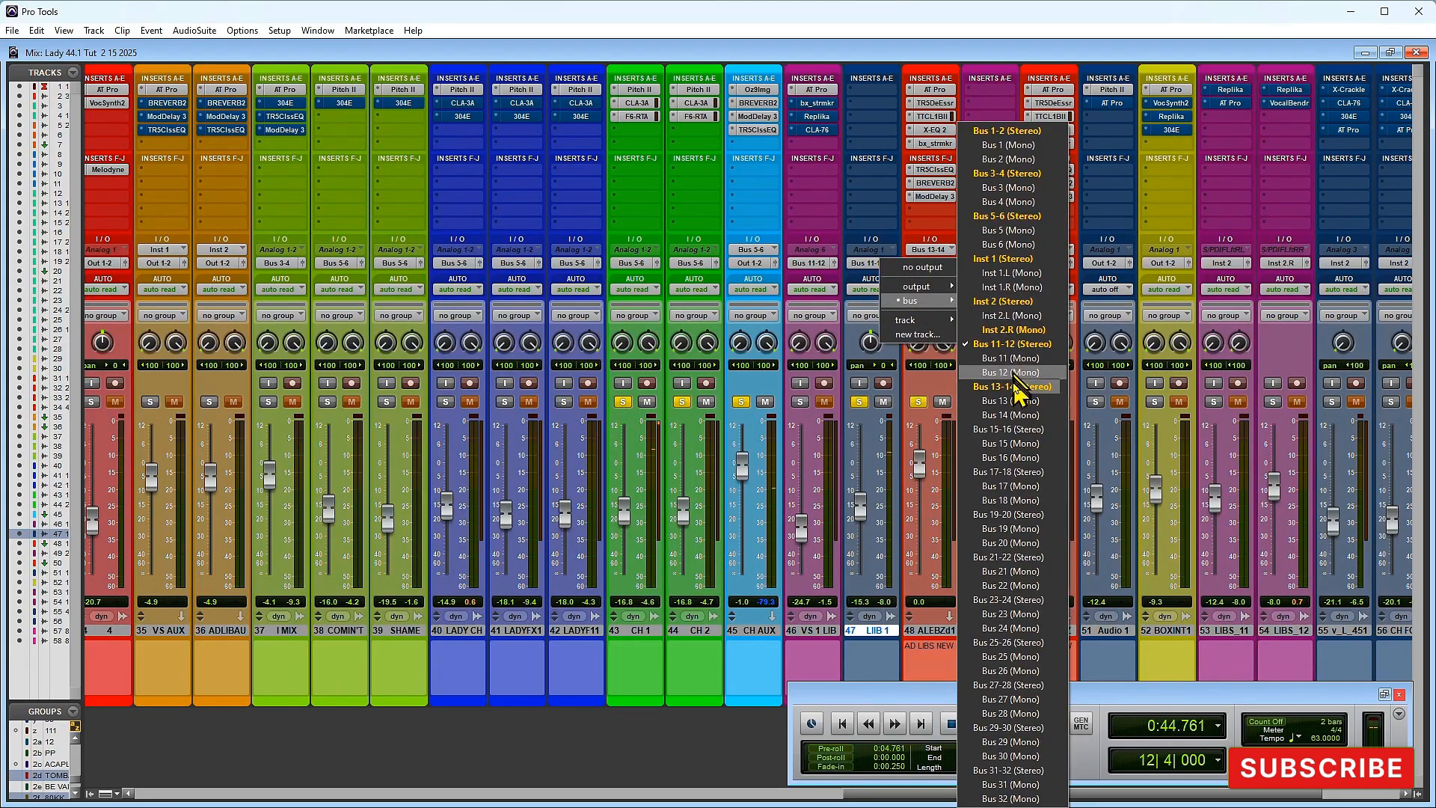
left_click(1011, 386)
Step: Set the LIIB 1 fader to -15.0 dB while playing the selected ad-libs
key("space")
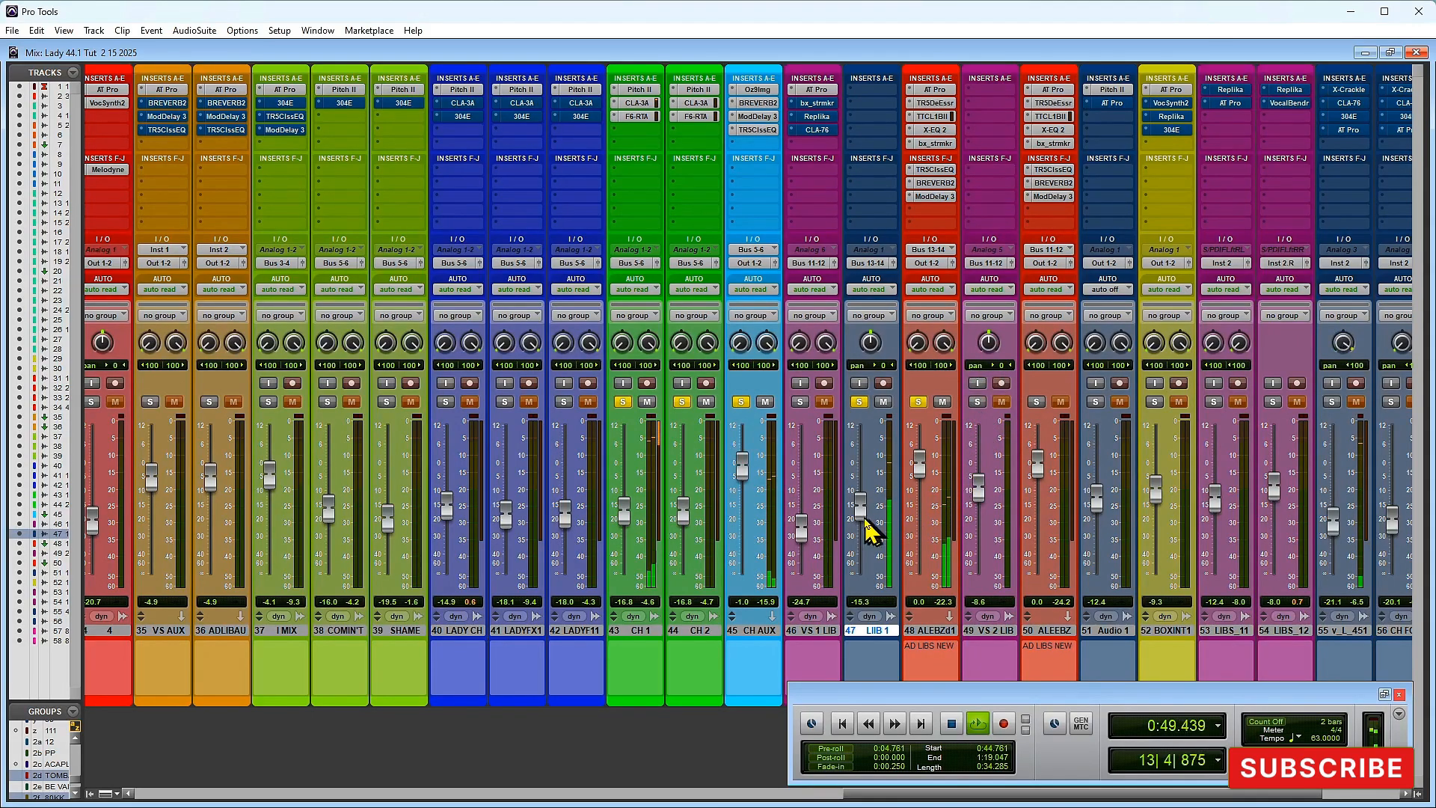
left_click_drag(861, 510, 861, 513)
key("space")
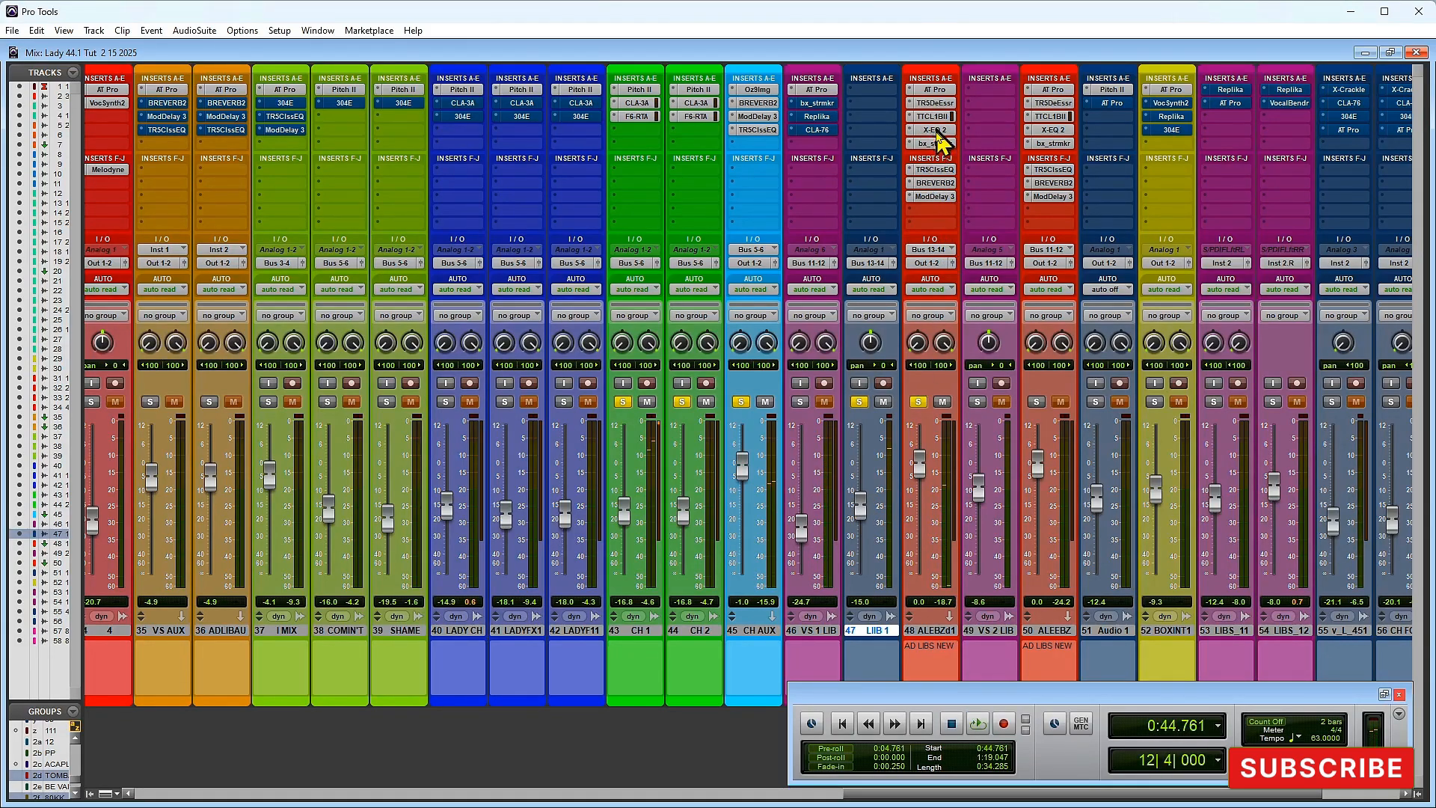
Step: Lower the high-mid band gain to -0.9 dB in the T-RackS Classic Equalizer on the ALEEBZ.dup1 aux
left_click(933, 169)
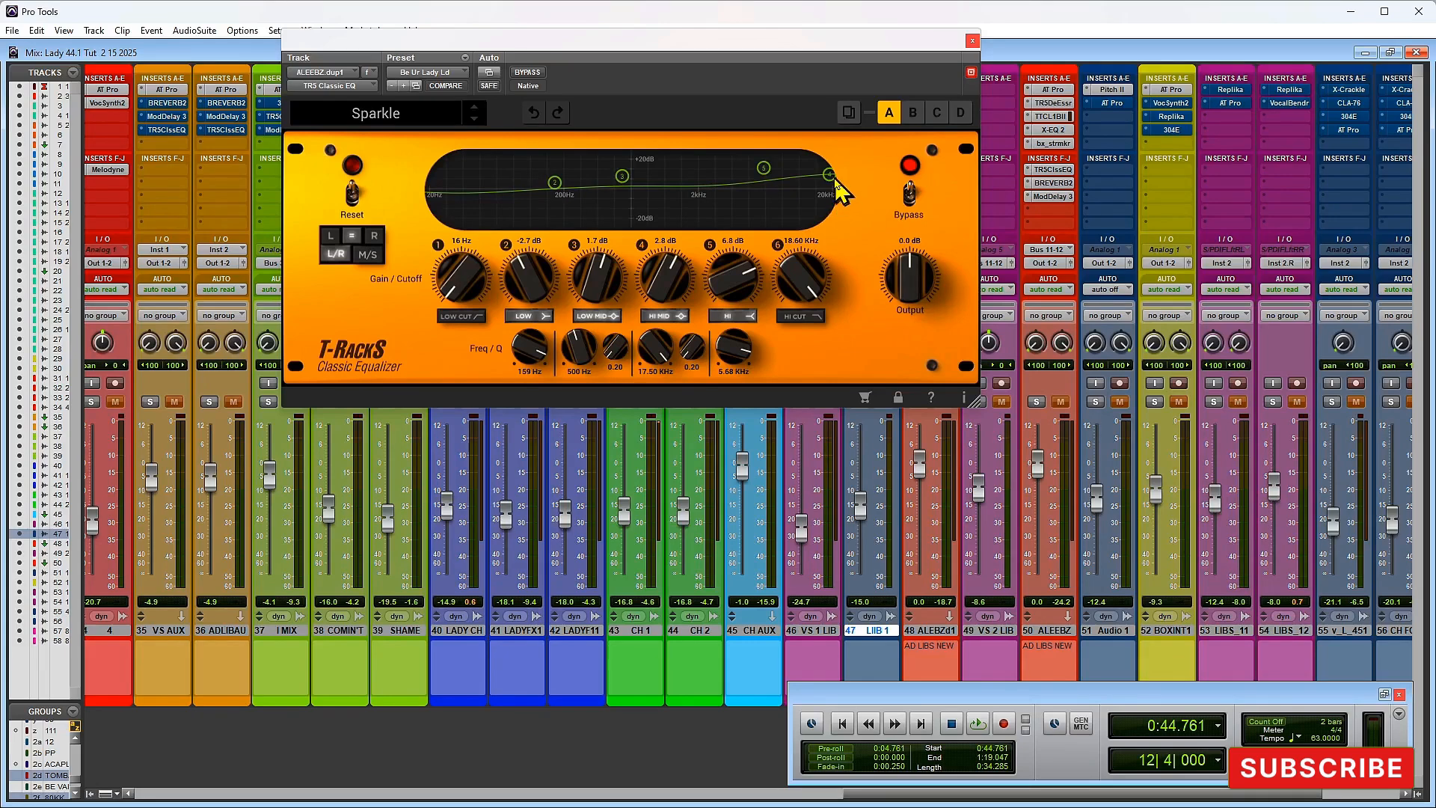
left_click_drag(830, 178, 827, 192)
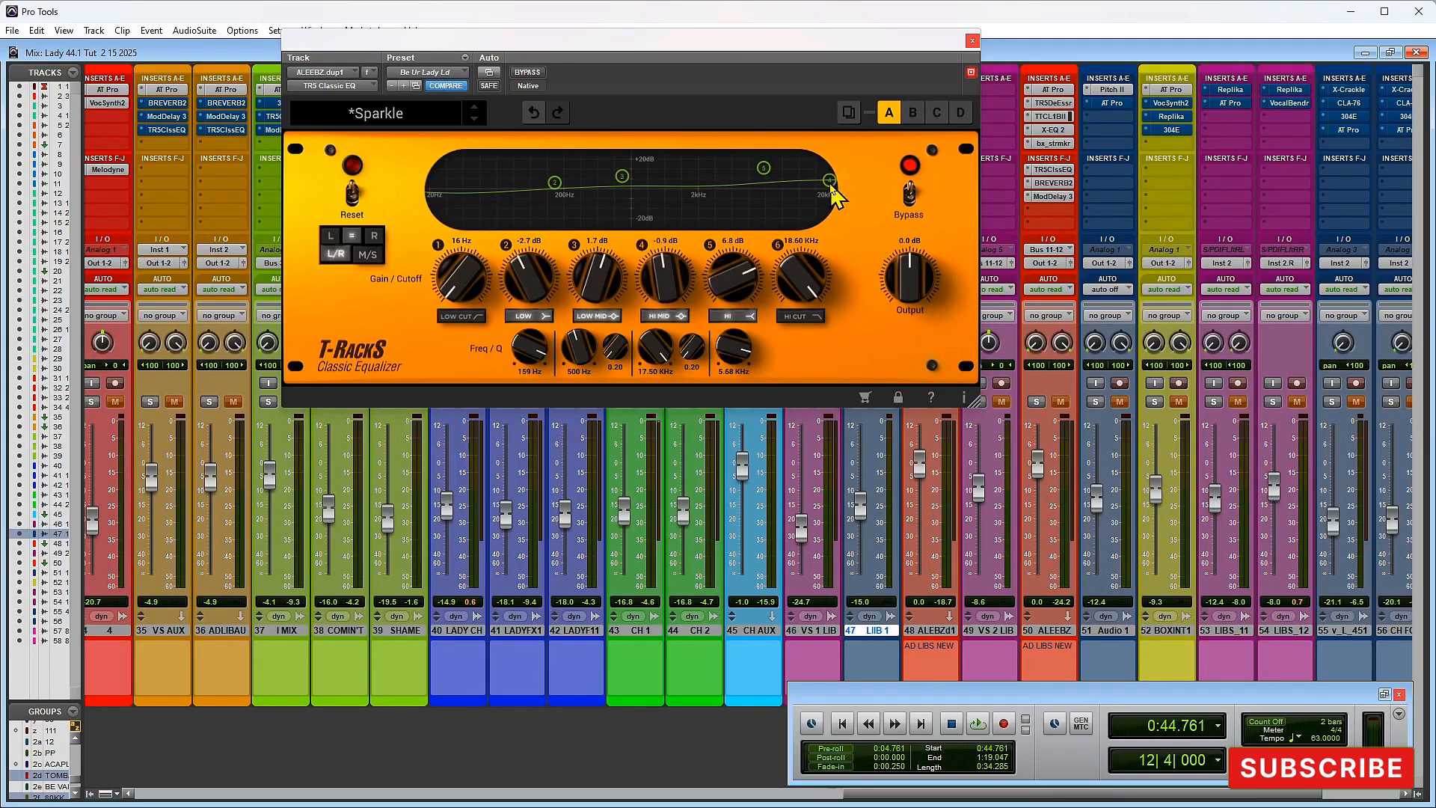
left_click(971, 40)
Step: Listen to LIIB 1 with the adjusted EQ and set its fader to -14.0 dB
key("space")
key("space")
left_click_drag(860, 506, 862, 501)
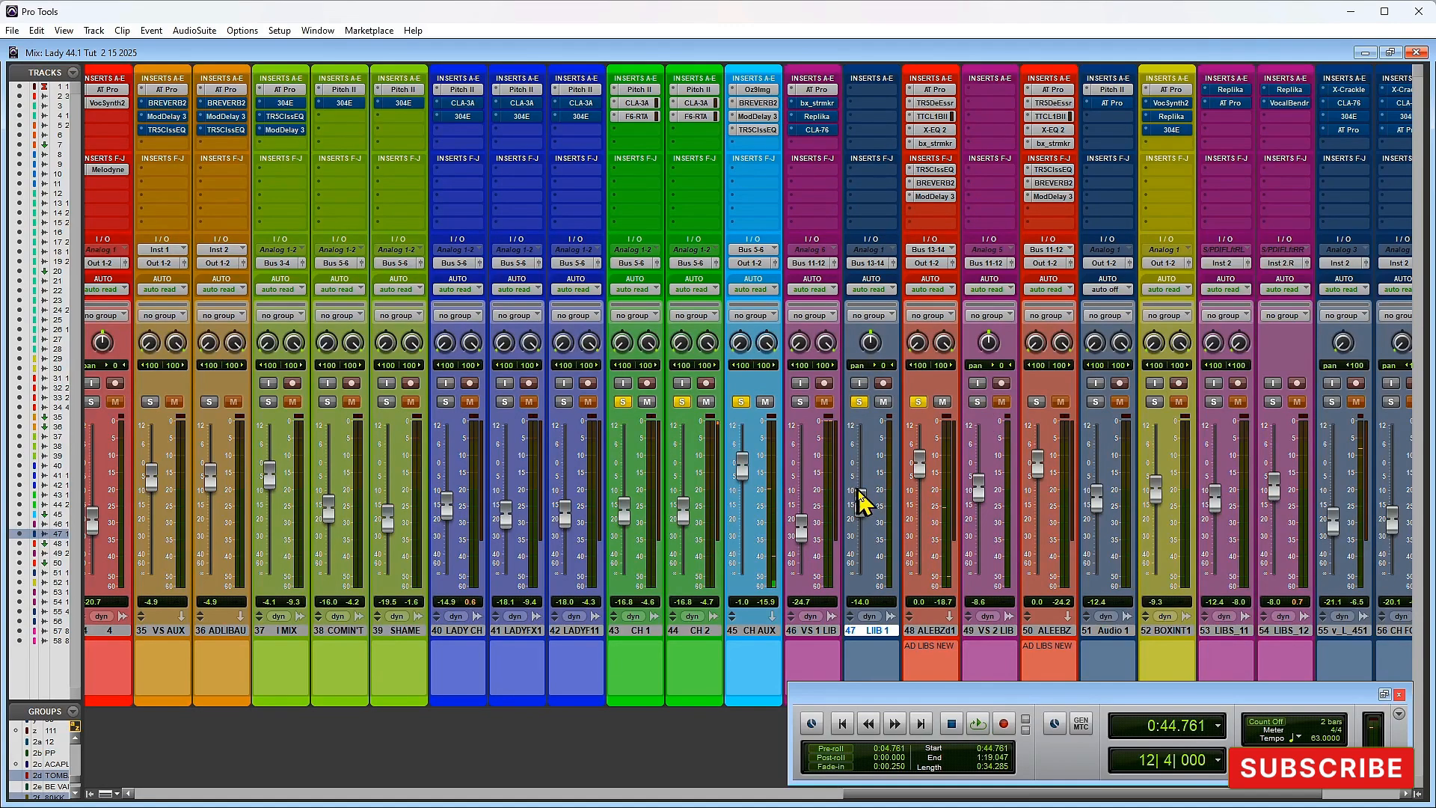
Step: Select the chorus ad-libs on VS 1 LIB and LIIB 1 and route VS 1 LIB's output to Bus 13-14 (Stereo)
key("ctrl+equal")
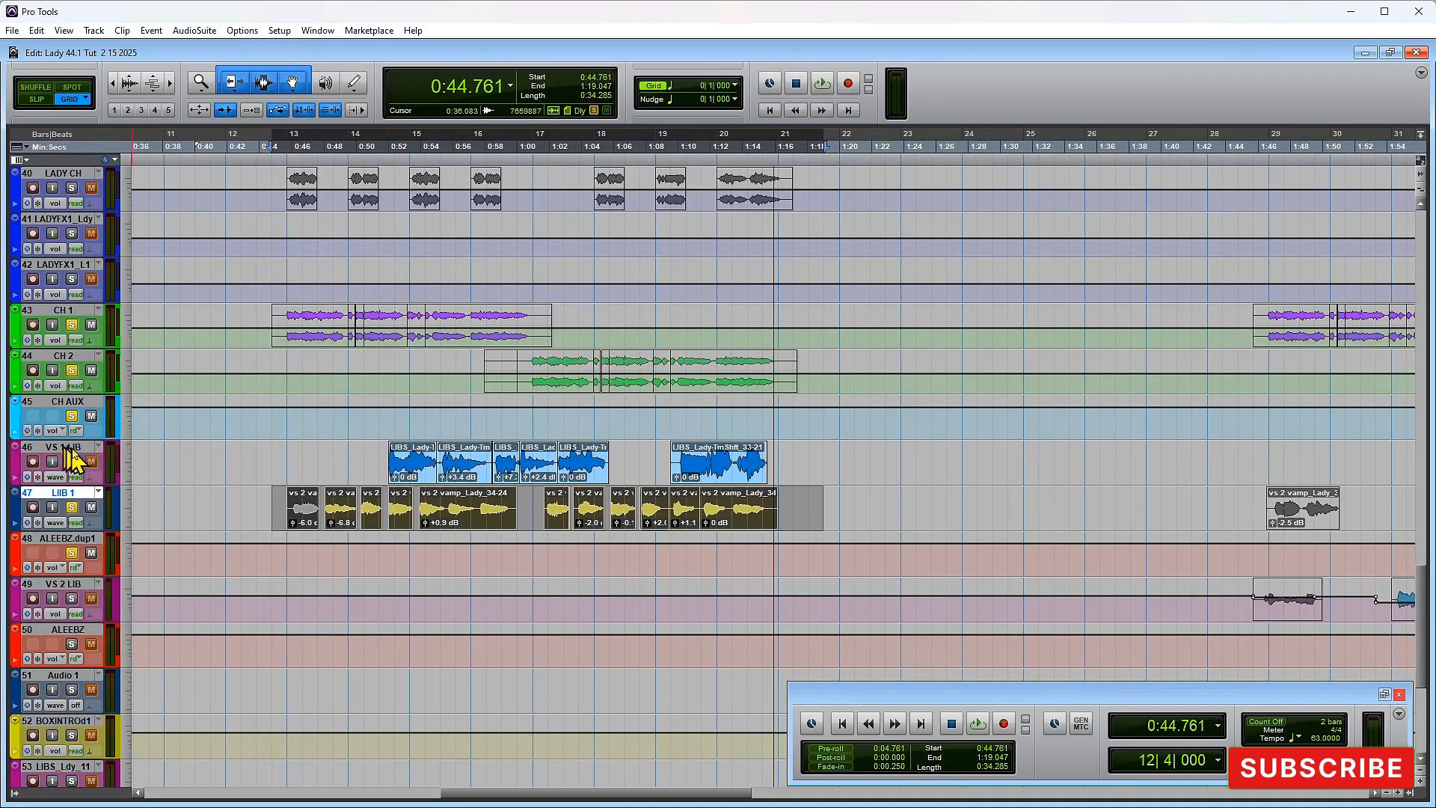
left_click_drag(271, 446, 812, 515)
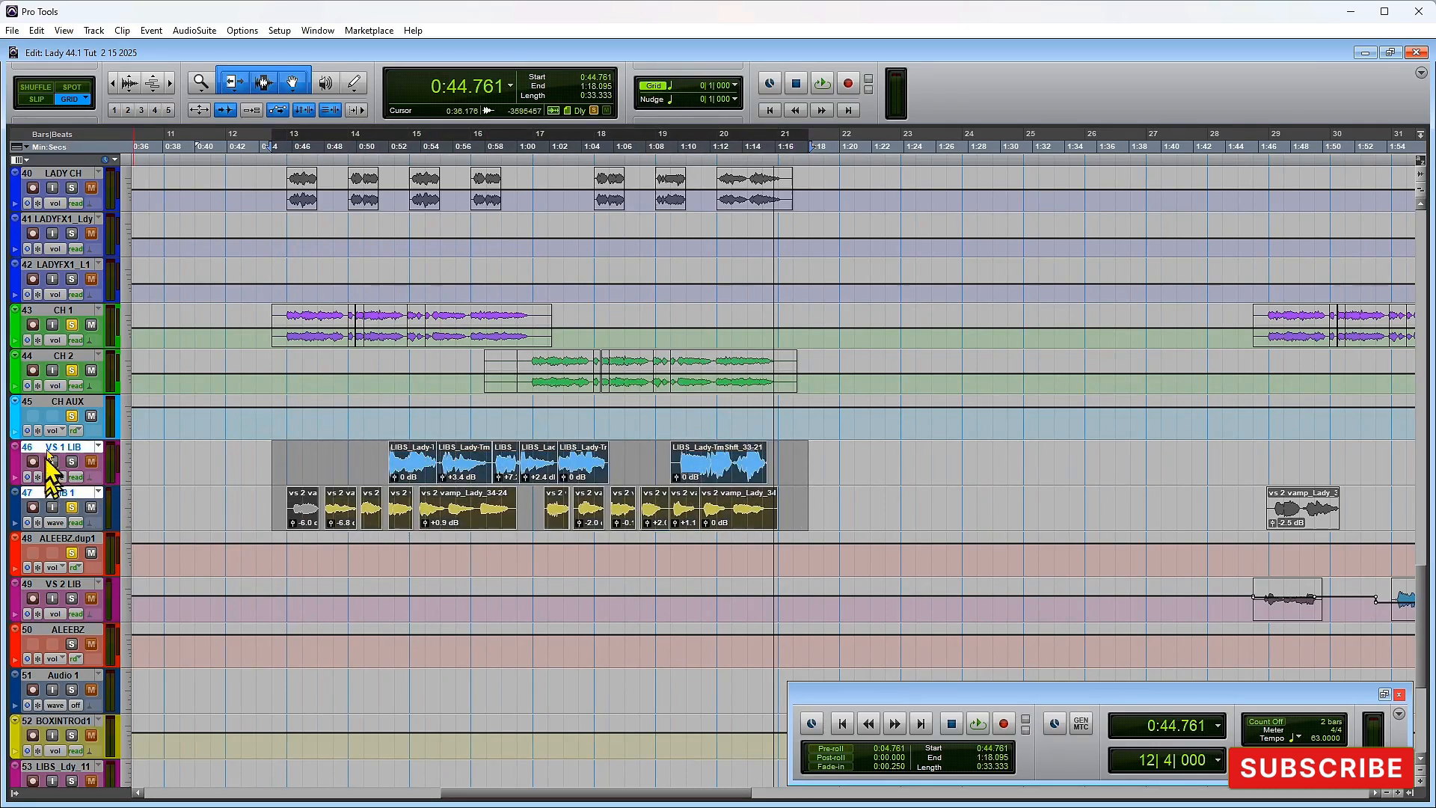
key("ctrl+equal")
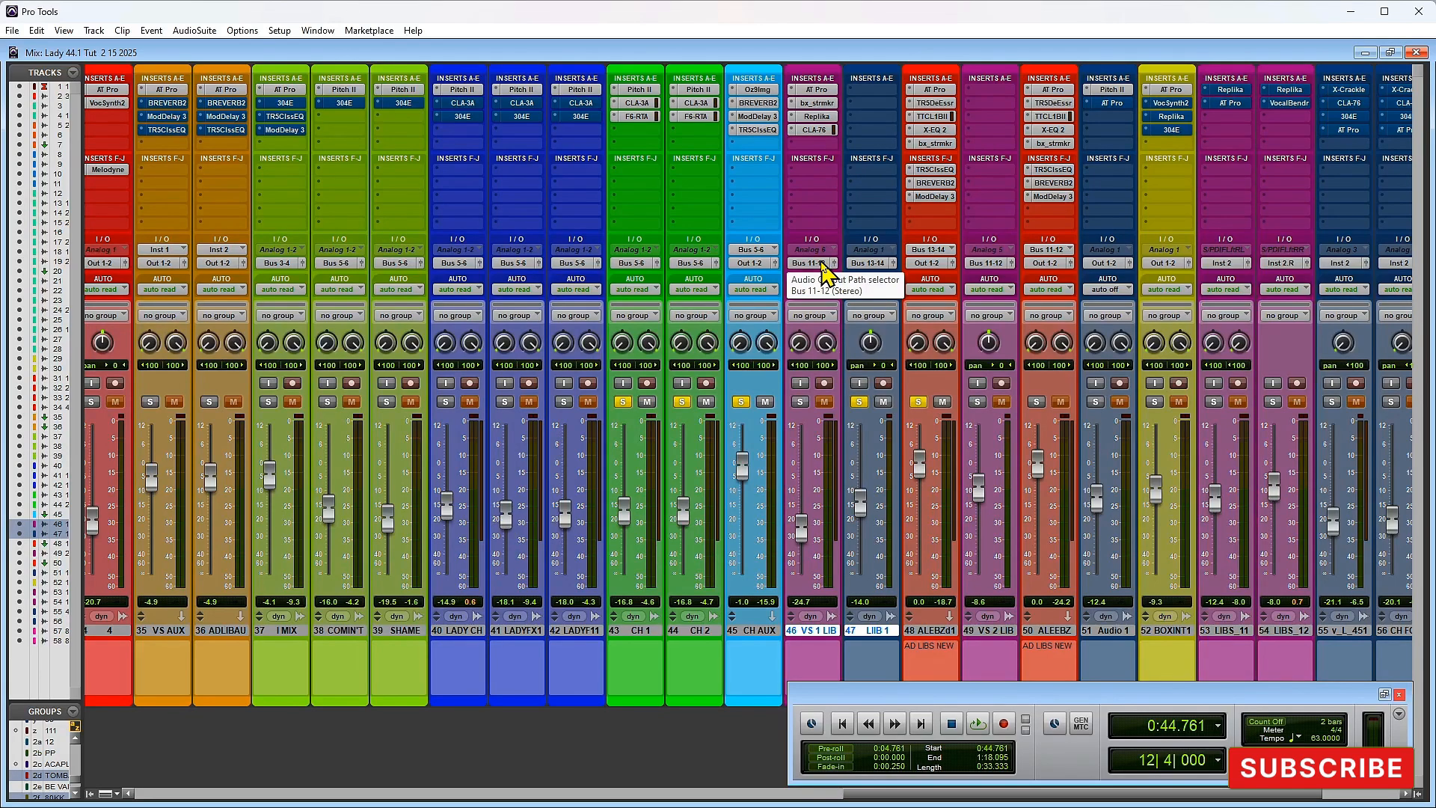
left_click(821, 265)
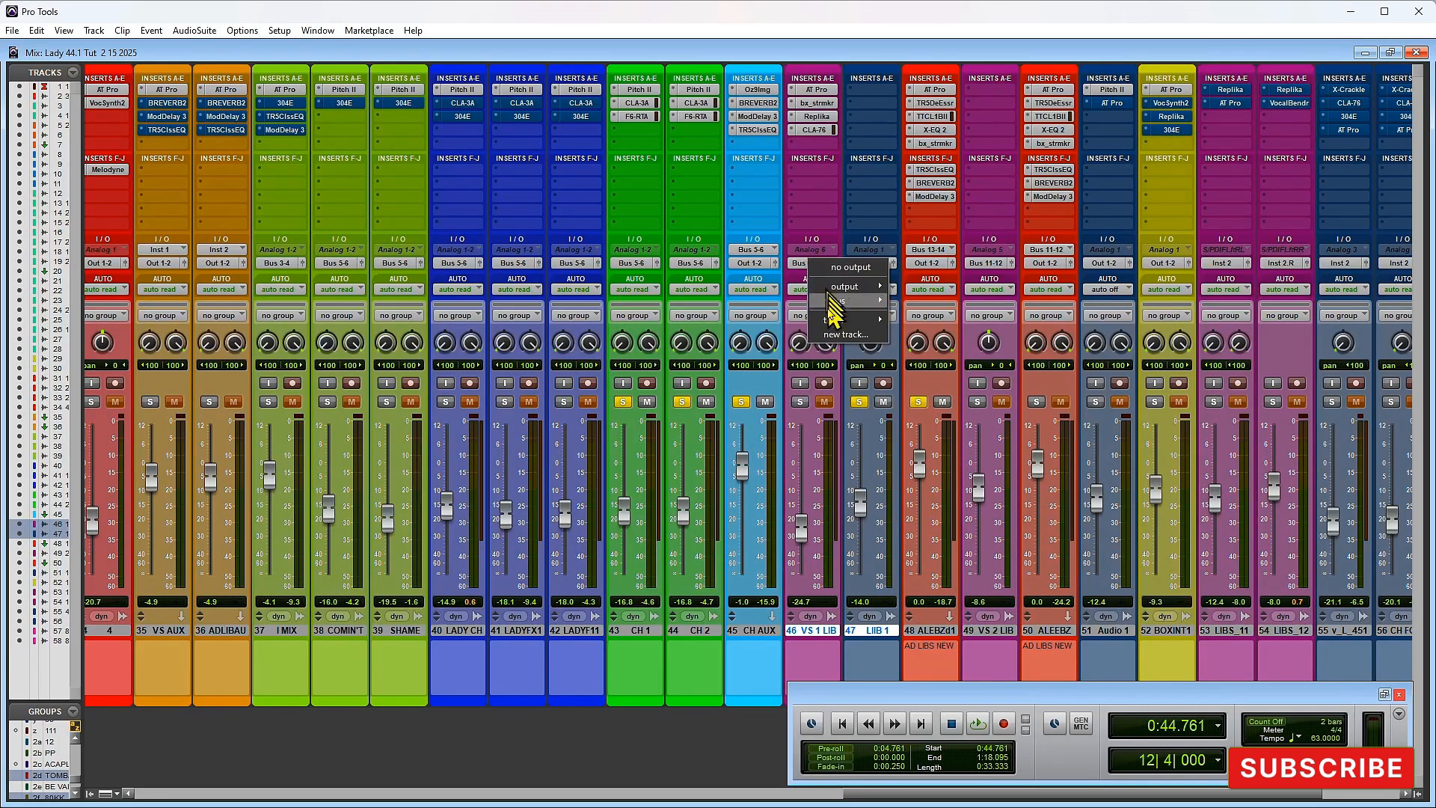
mouse_move(839, 303)
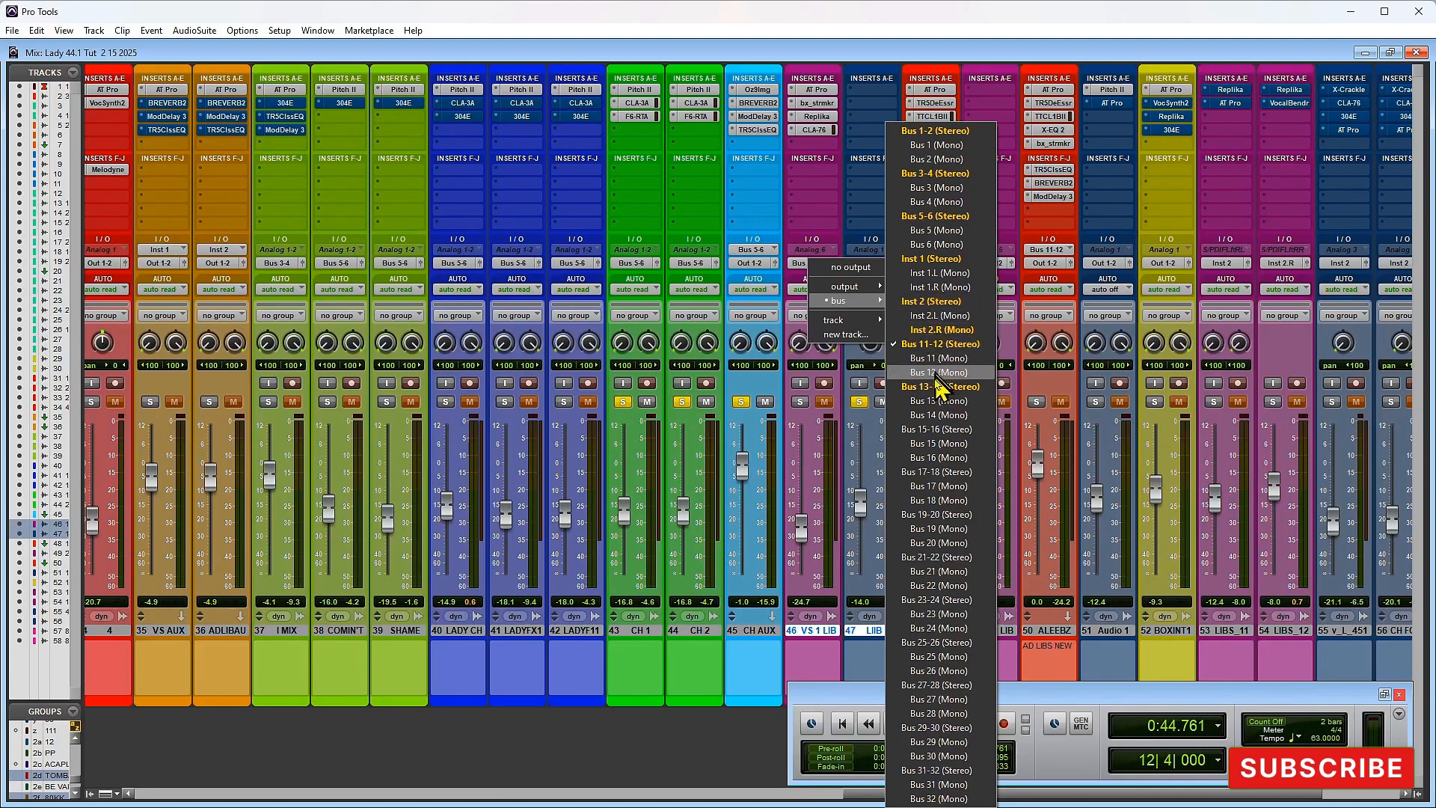
left_click(945, 386)
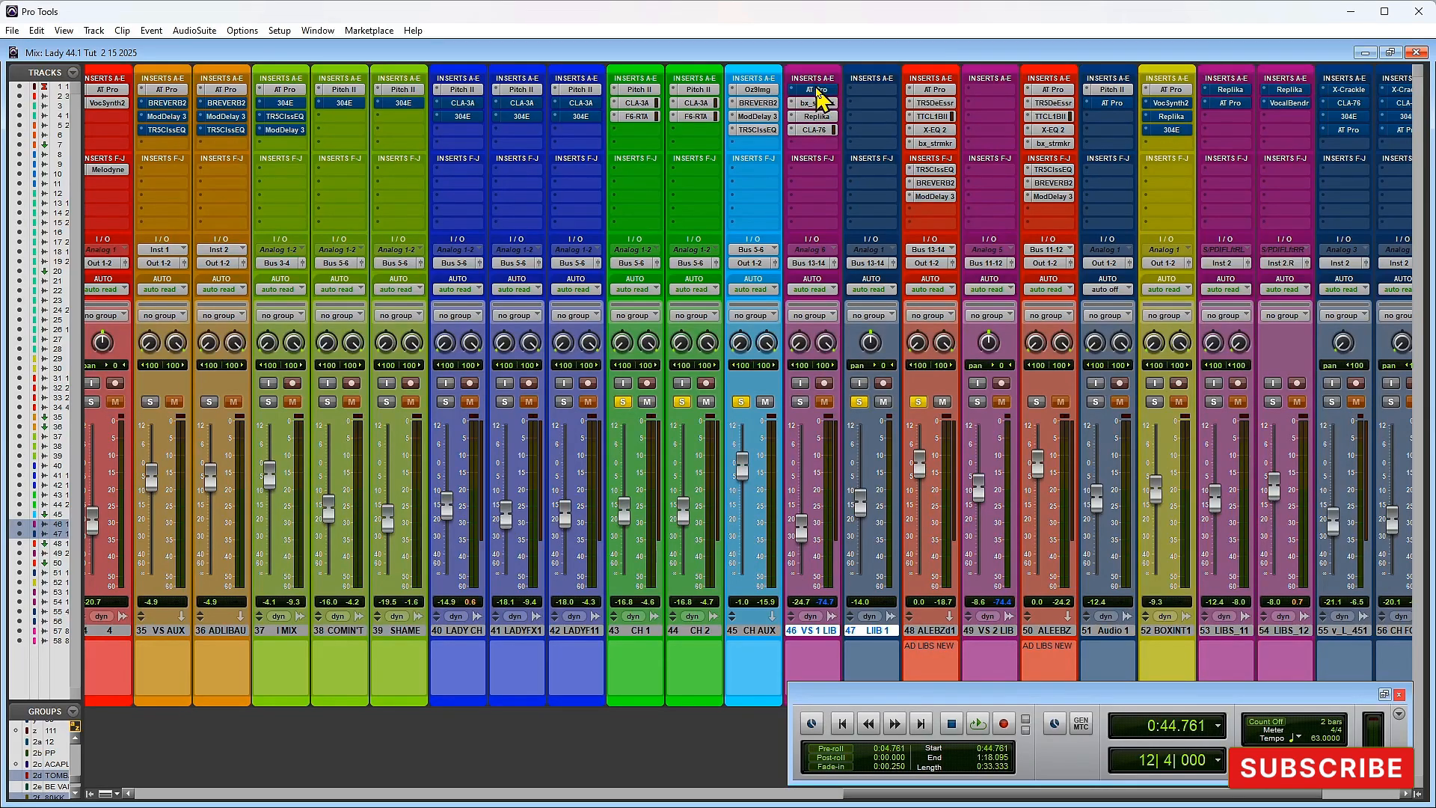
Step: Review the Auto-Tune Pro and Replika settings on VS 1 LIB and bypass its bx_strmkr and CLA-76 inserts
left_click(817, 90)
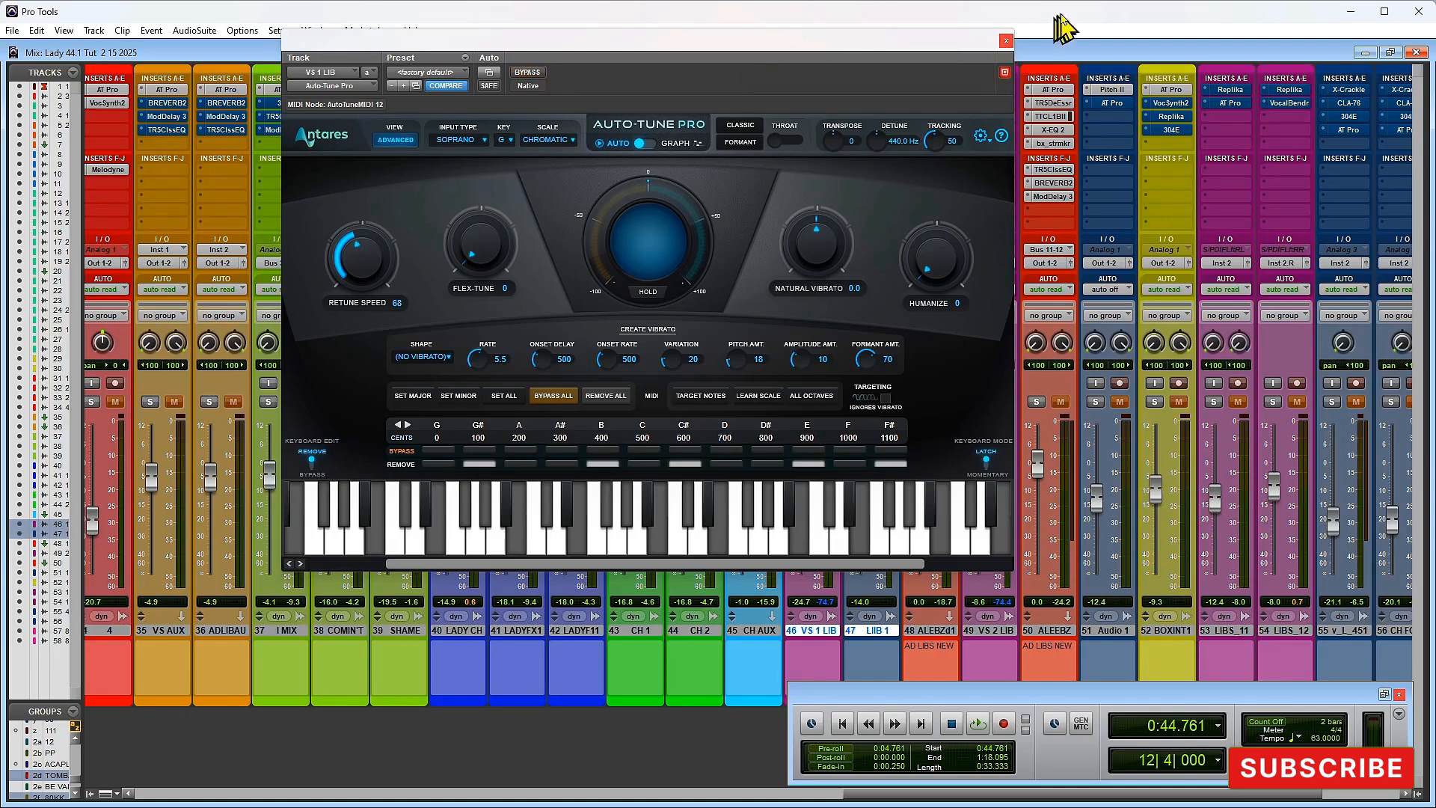
left_click(1006, 41)
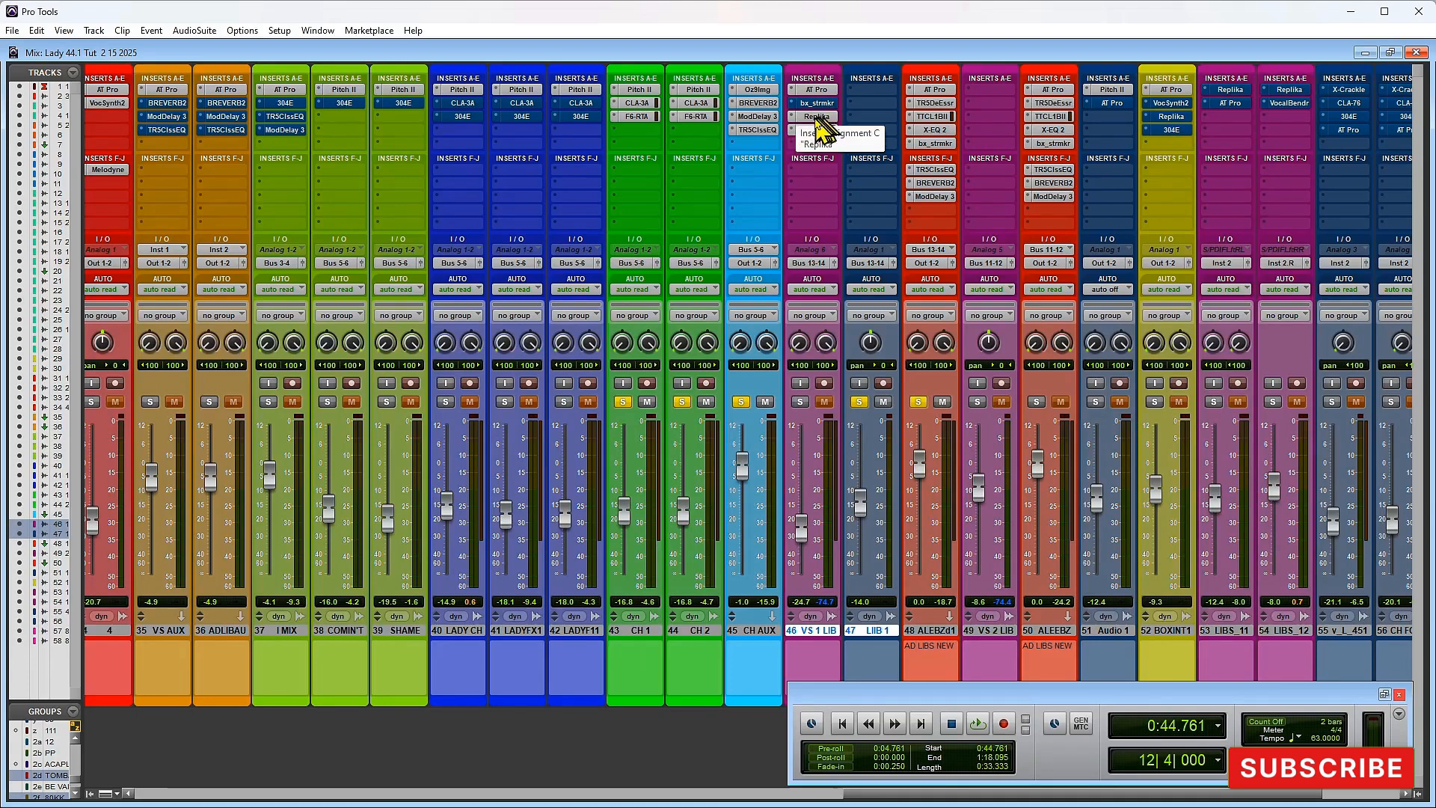
left_click(817, 117)
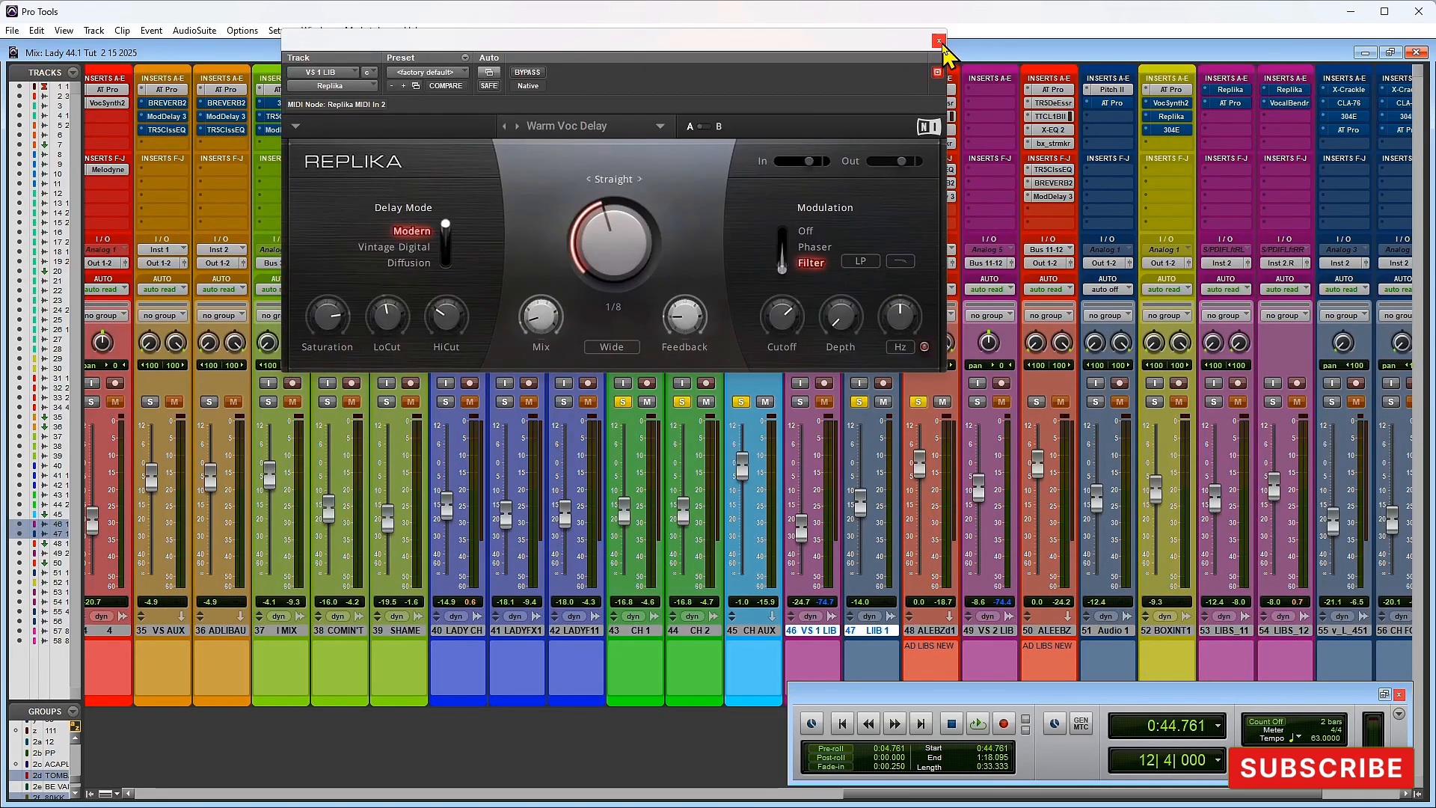
left_click(938, 41)
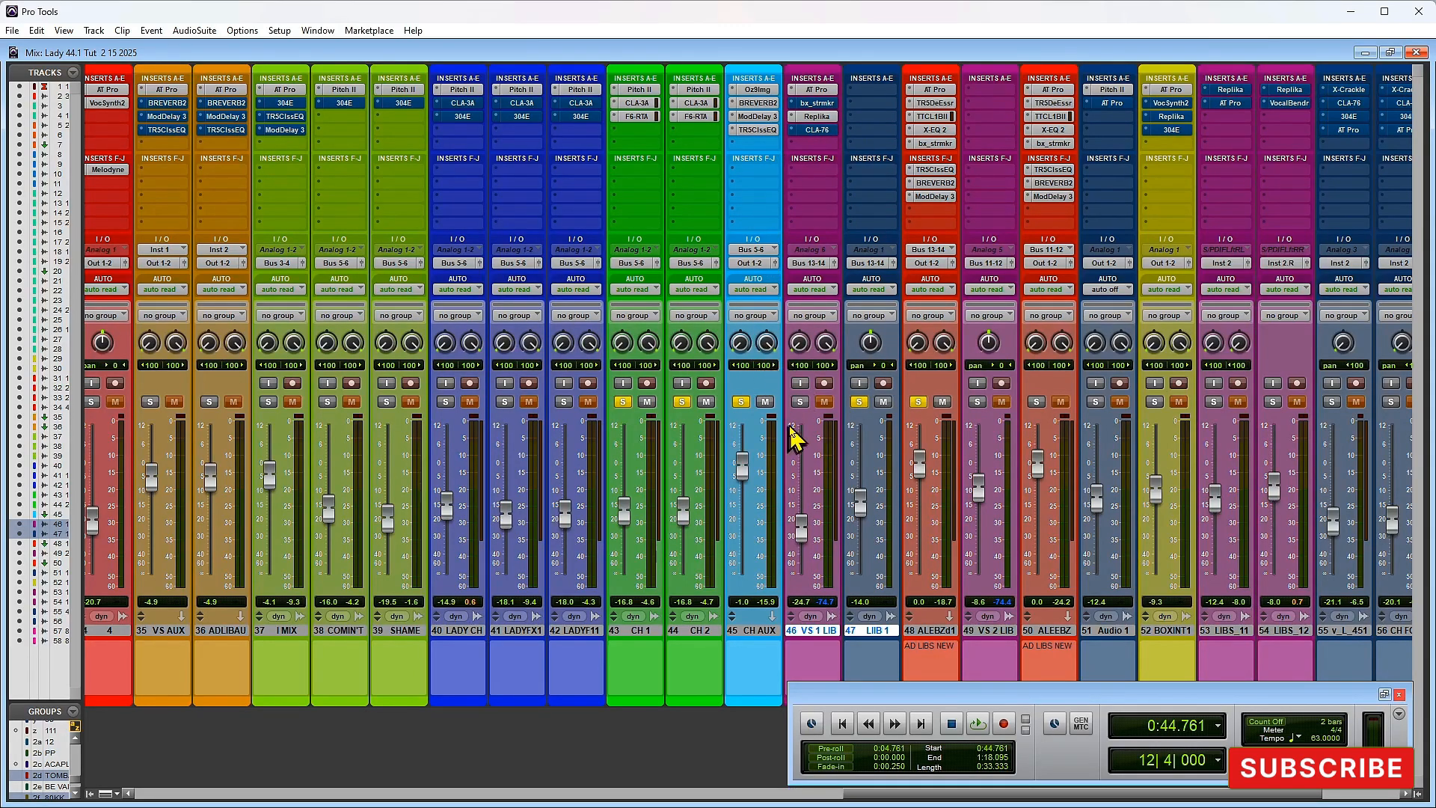
Step: Audition the chorus ad-libs and set the VS 1 LIB fader to -27.7 dB and the LIIB 1 fader to -11.8 dB
key("space")
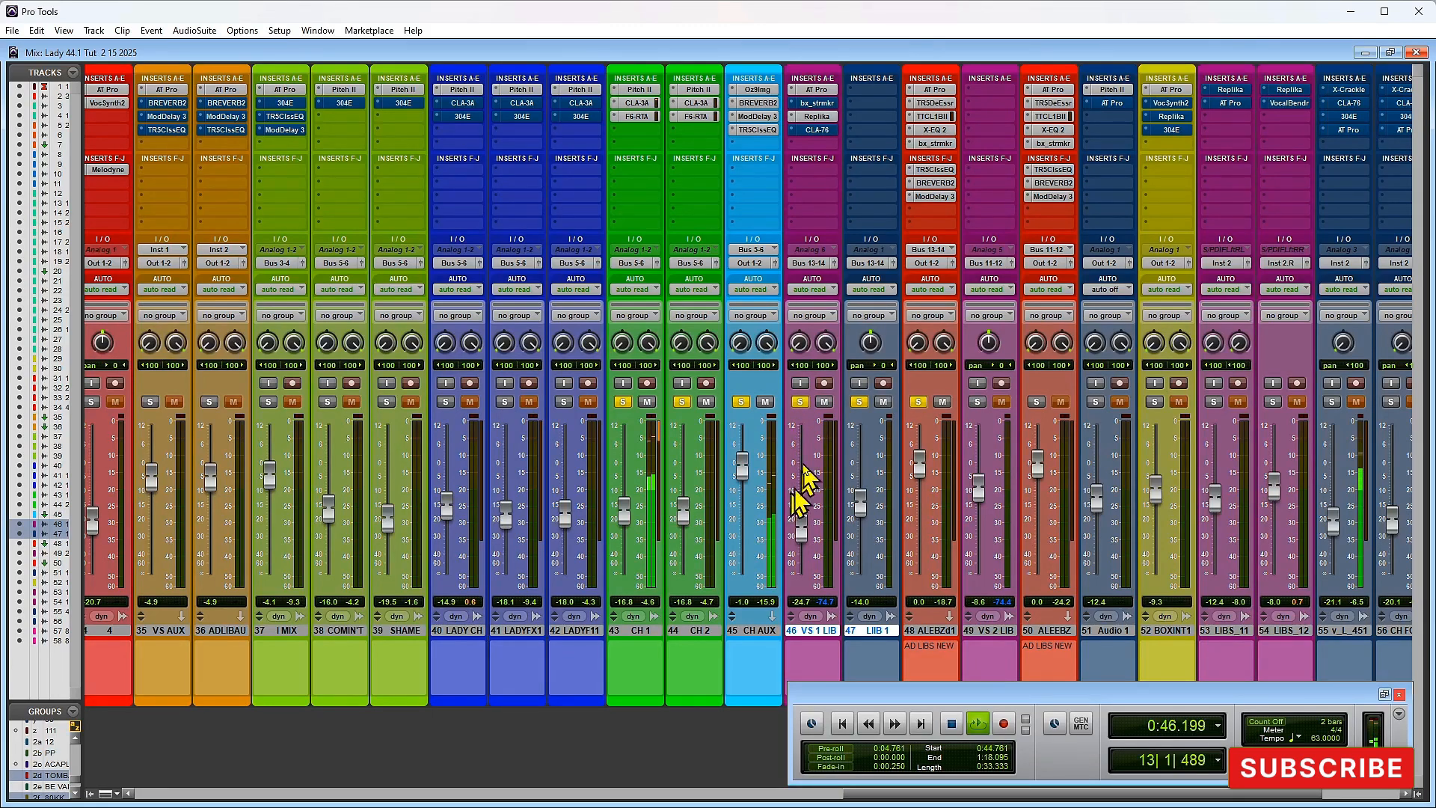
key("space")
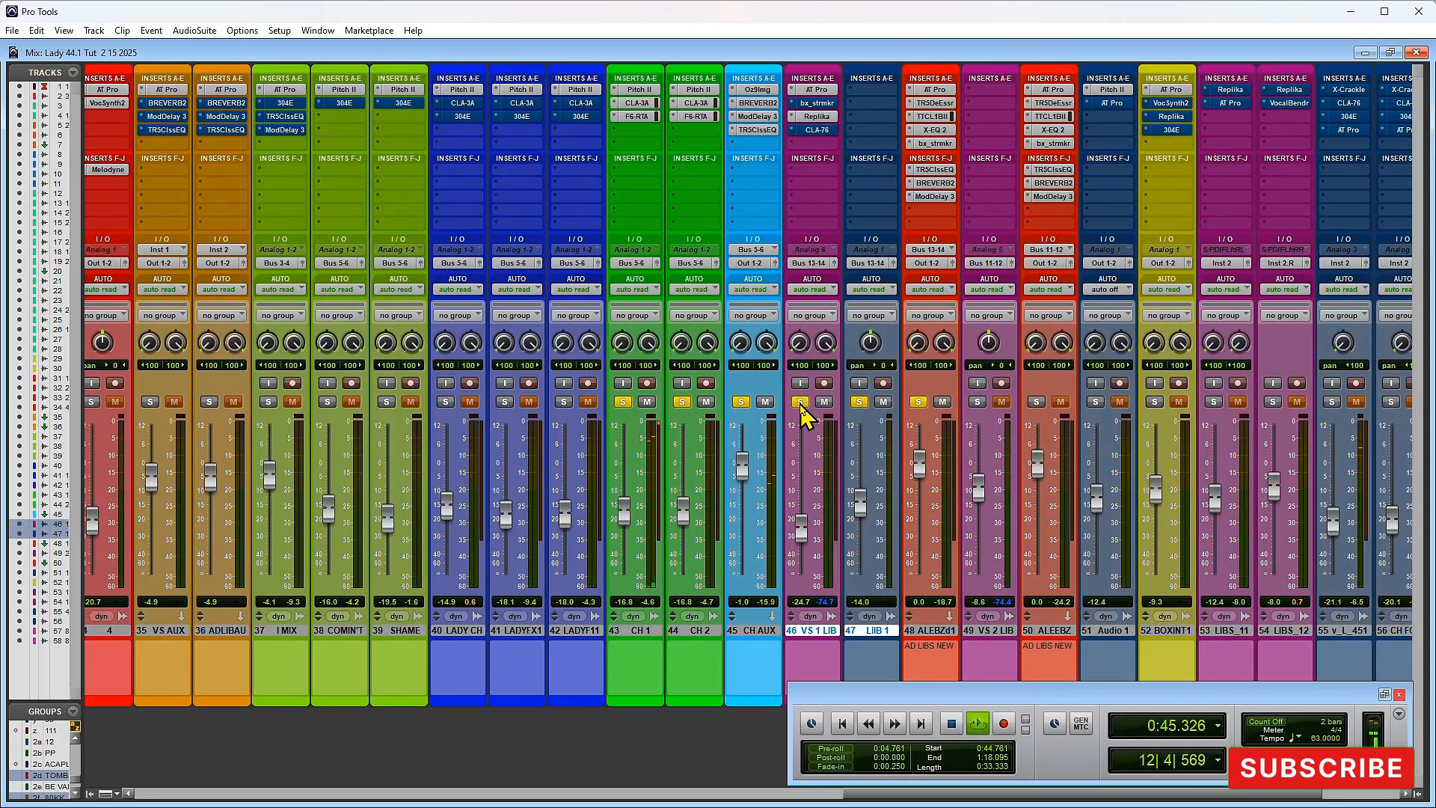
key("space")
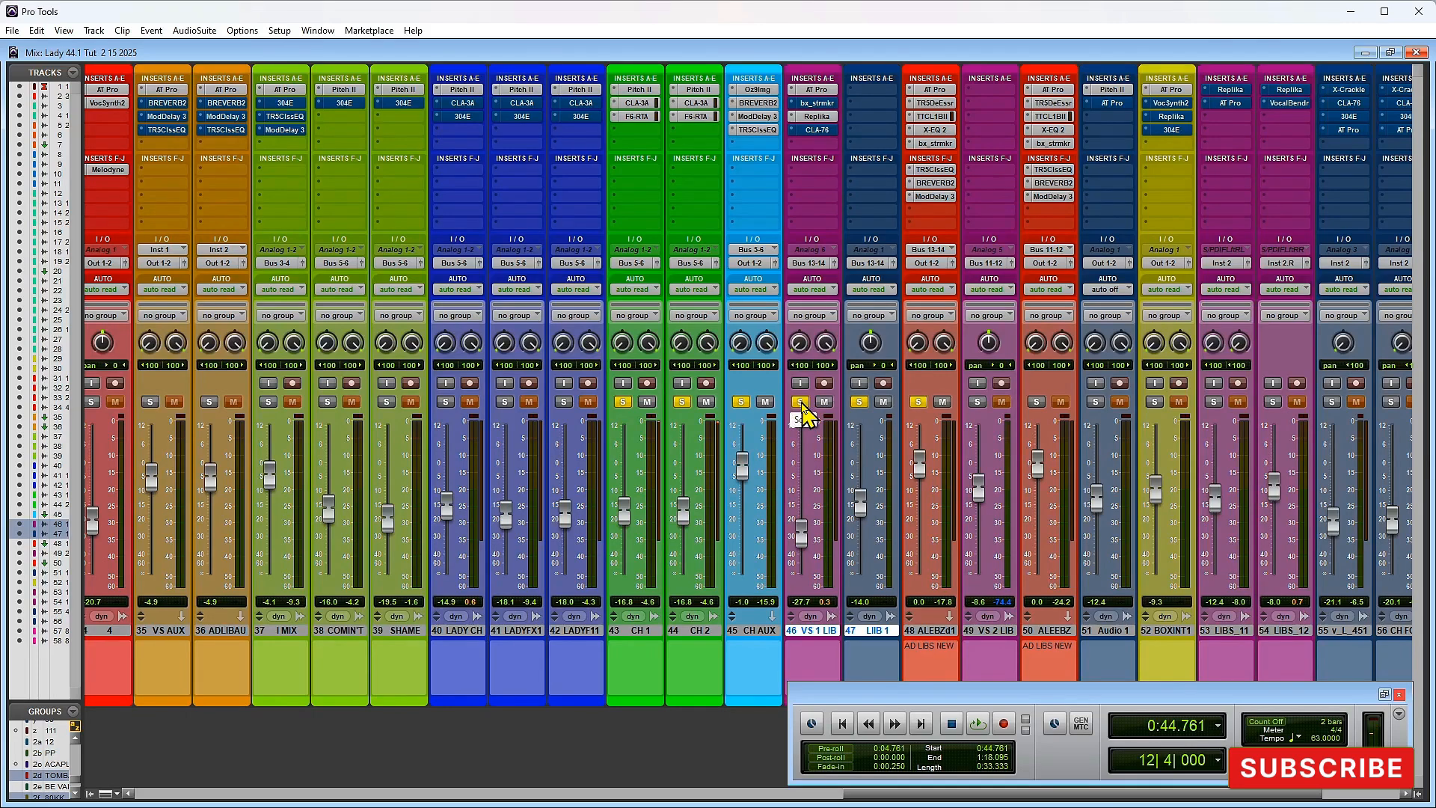
key("space")
left_click_drag(800, 535, 800, 542)
key("space")
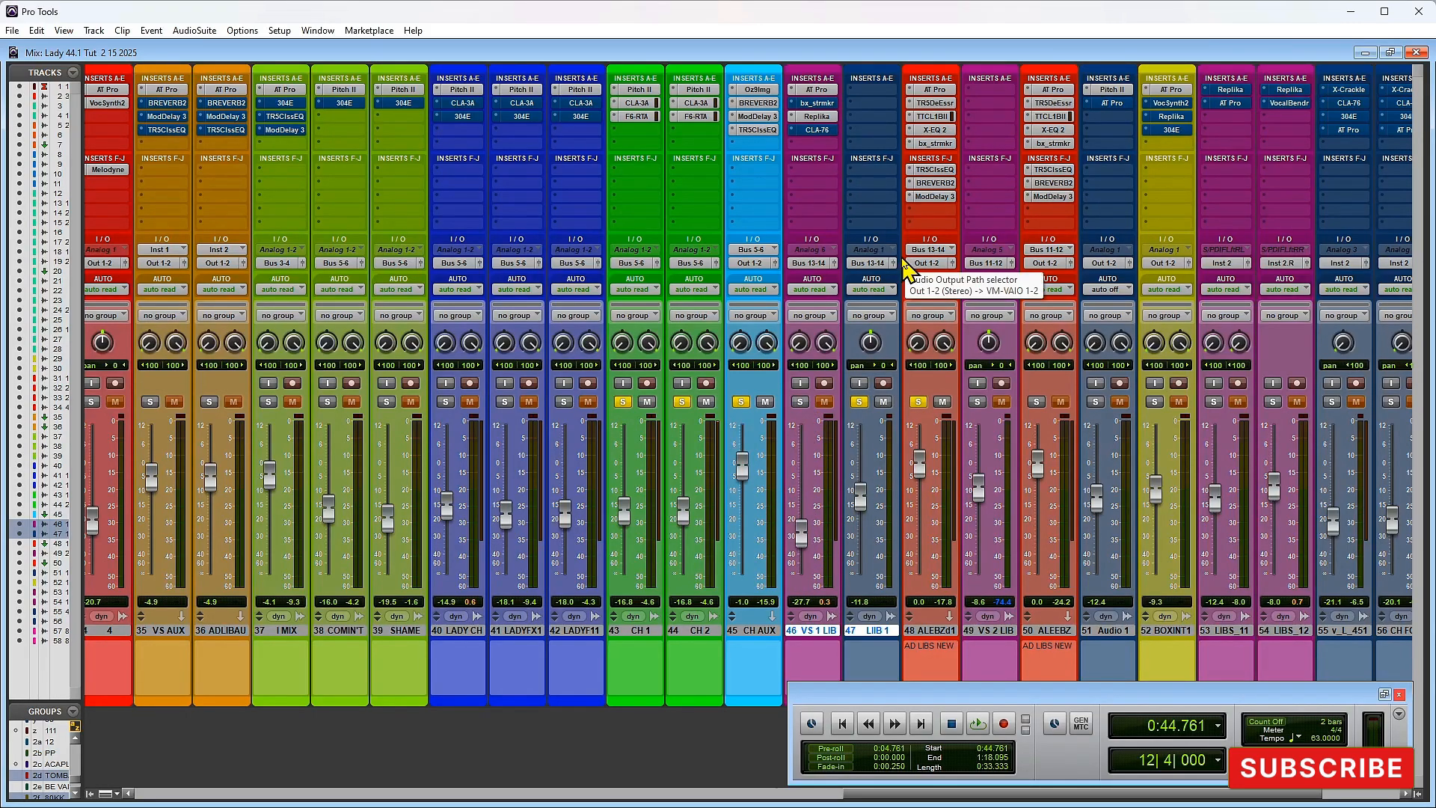
Step: Listen to the COMIN'THRU ad-lib from 1:27.619, after the chorus
key("ctrl+equal")
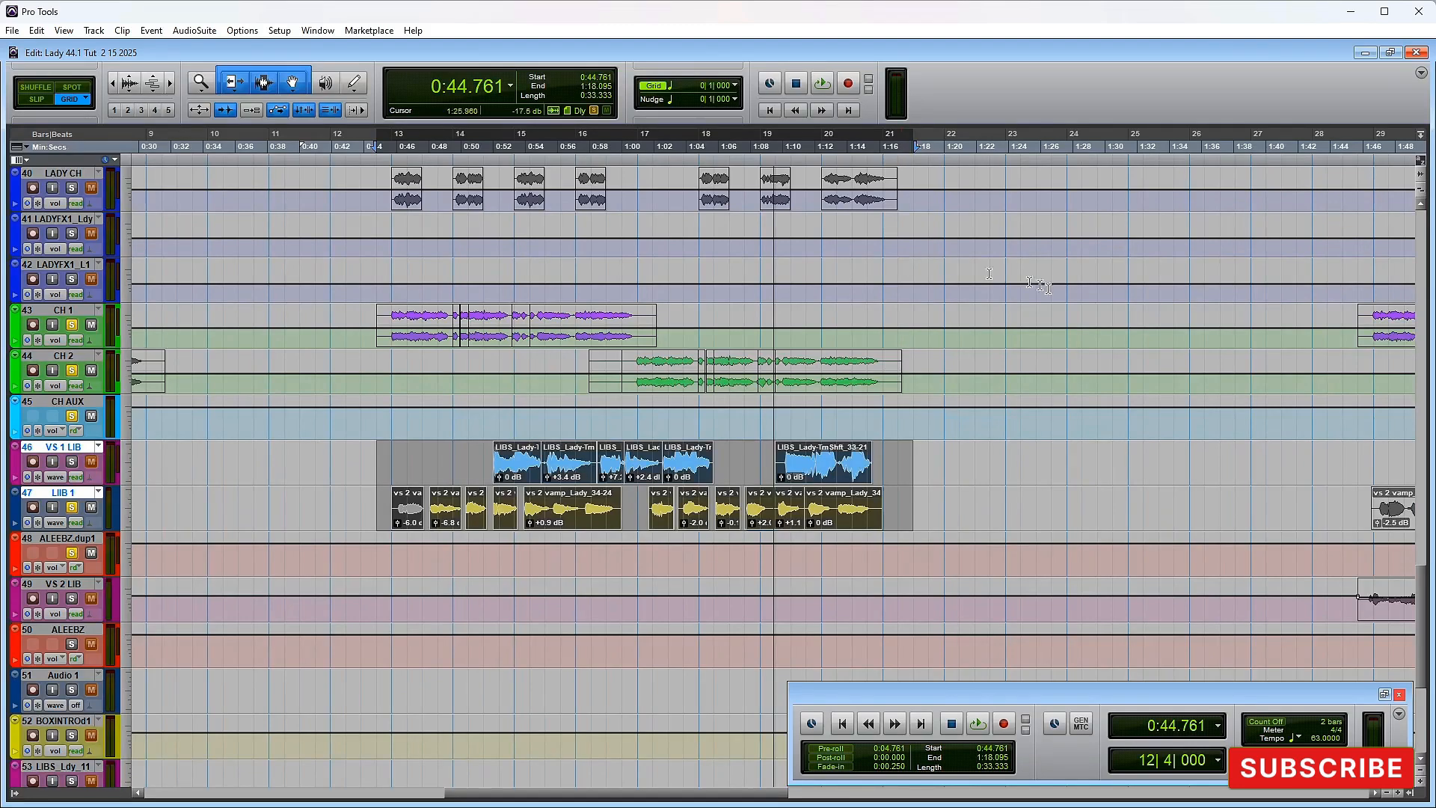
left_click_drag(744, 798, 843, 798)
scroll(820, 552, "up", 4)
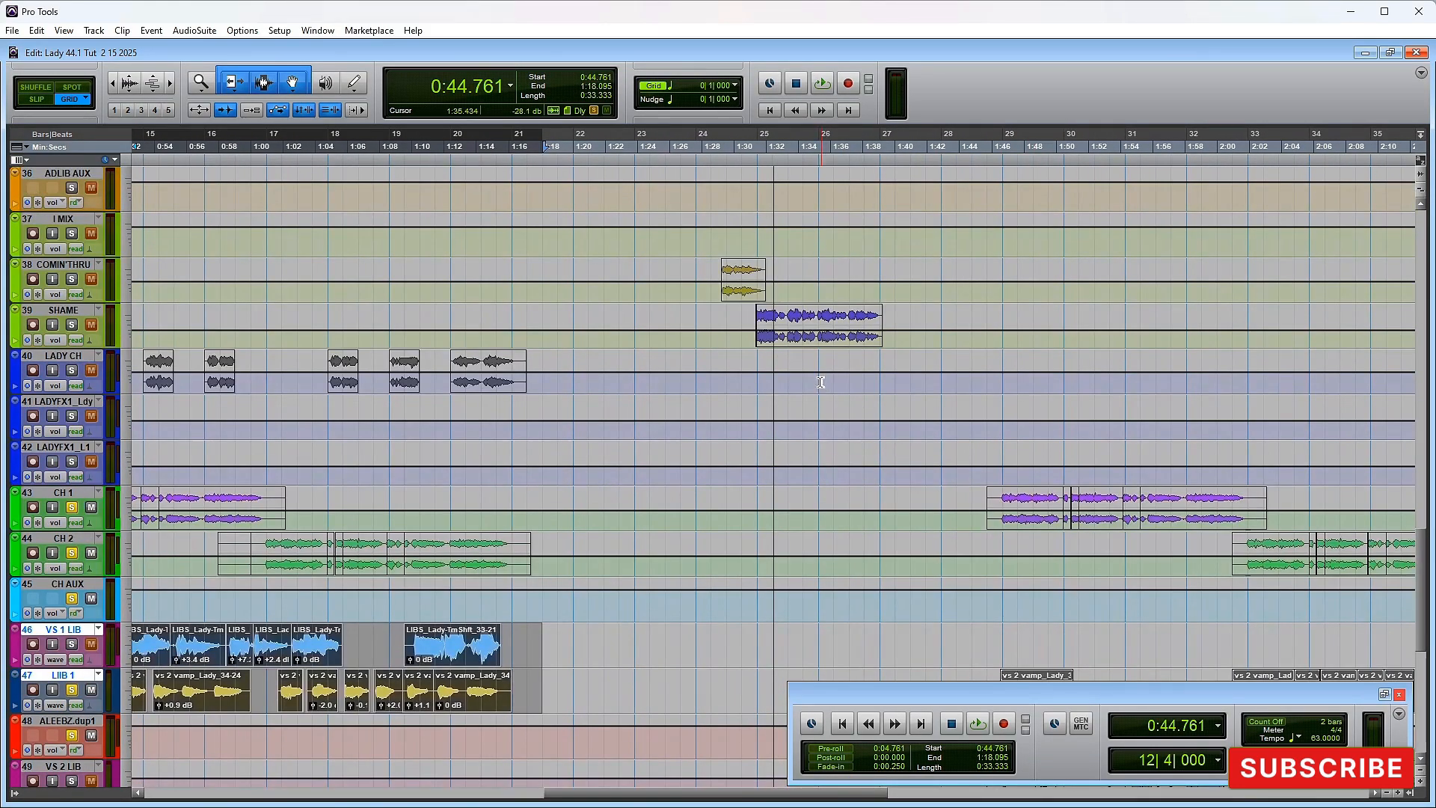
left_click(696, 325)
key("space")
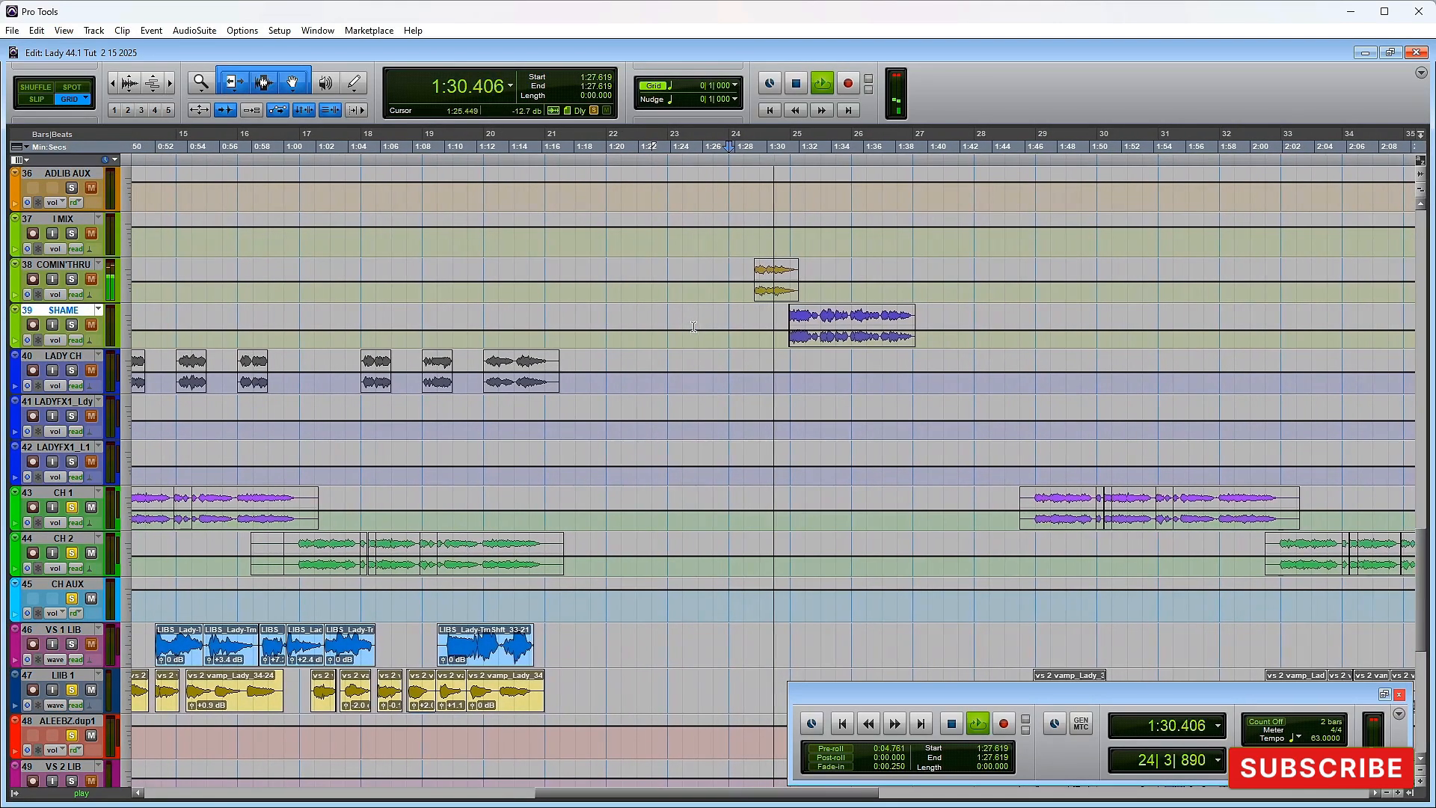
key("space")
Step: Place the playback position at 1:15.238, at the start of the first LEADVOX2 section
scroll(643, 373, "up", 4)
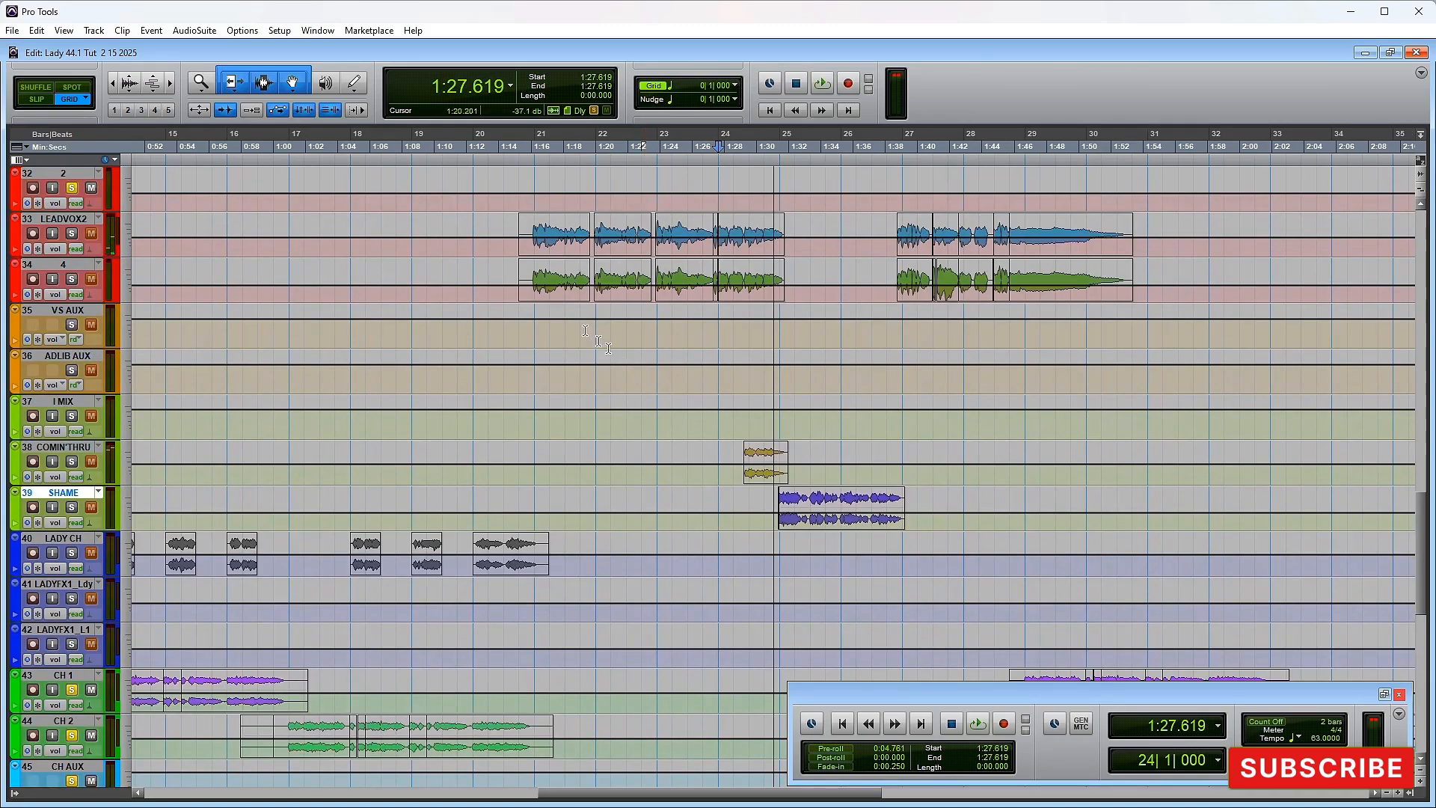
left_click(510, 249)
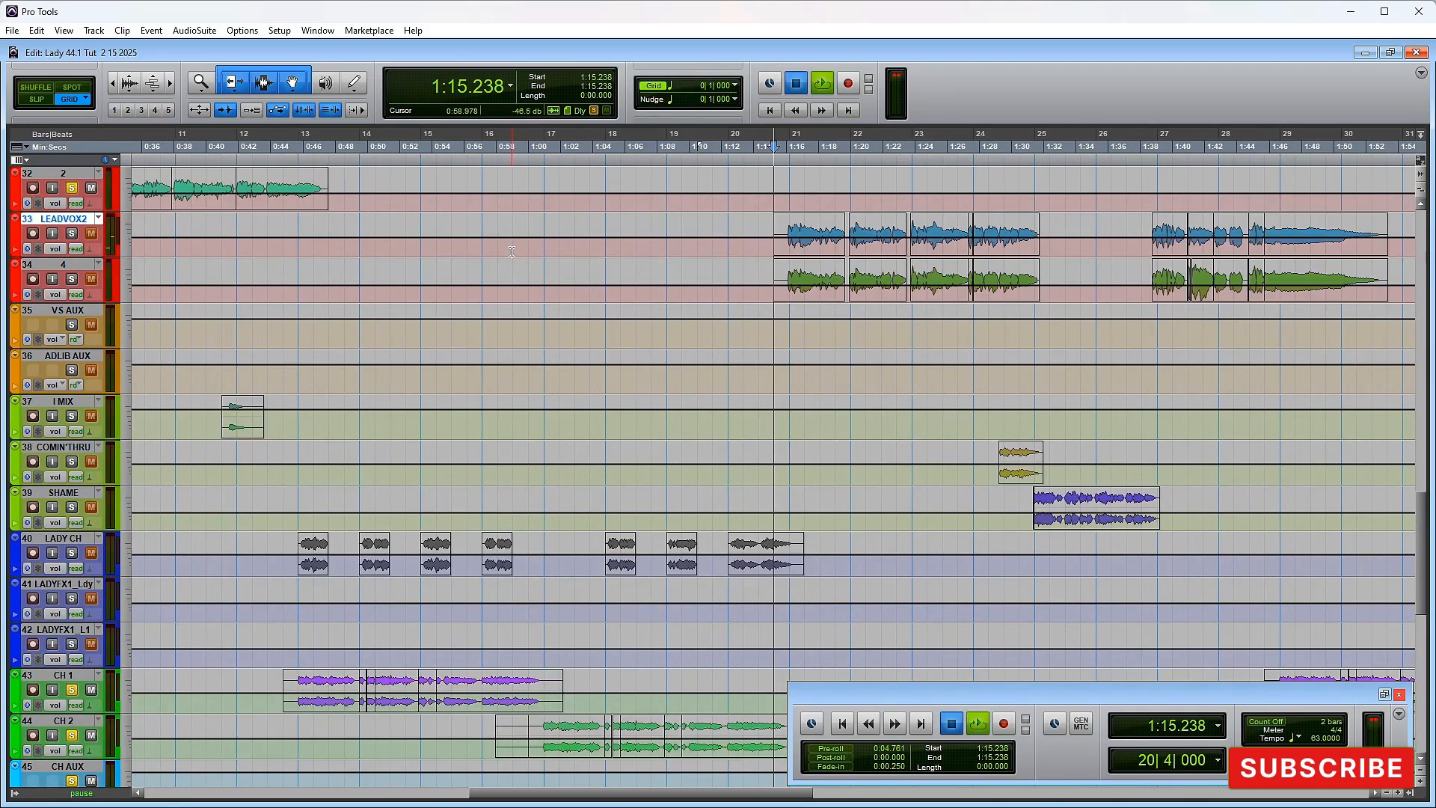
key("space")
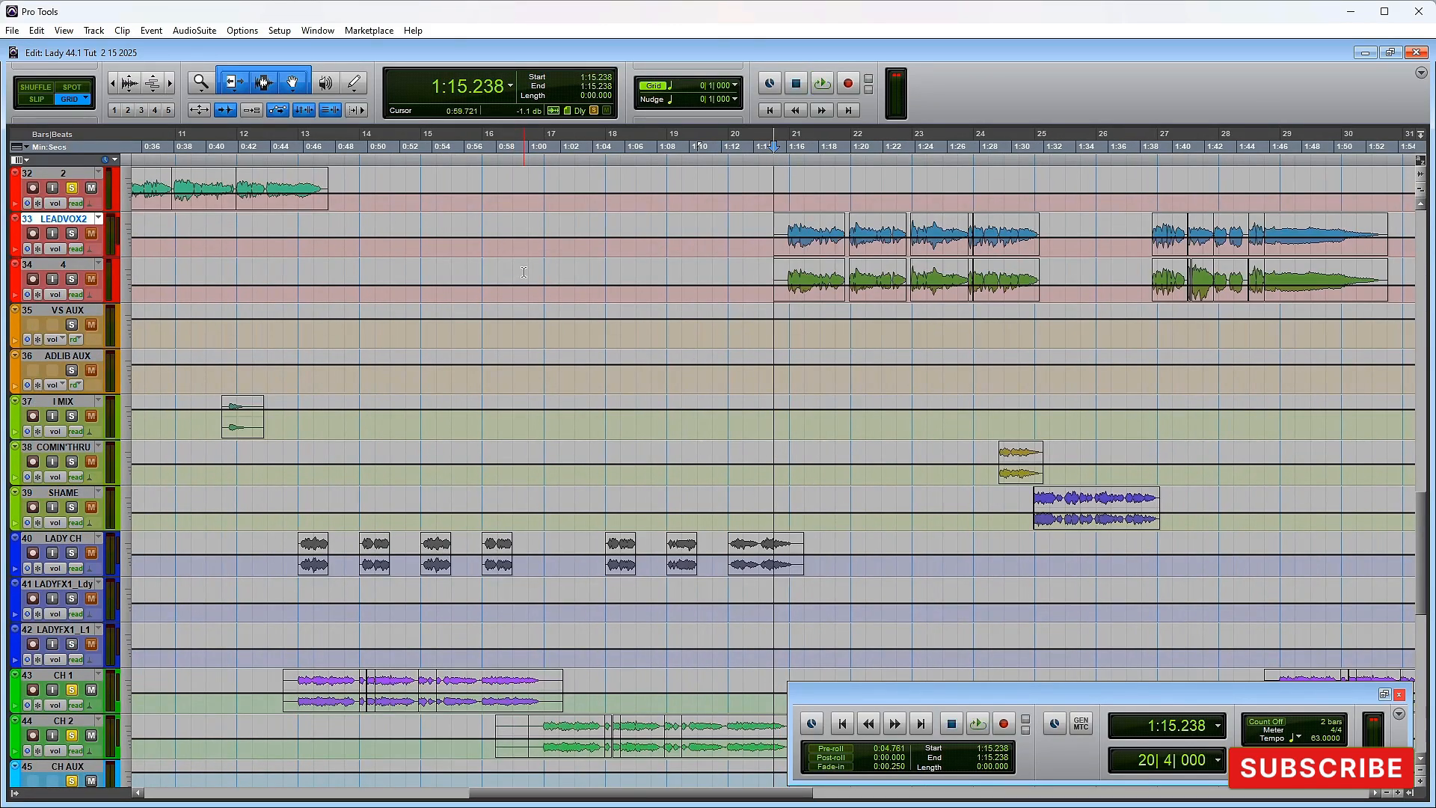
Step: Solo LEADVOX2 and track 4 in the mixer and set LEADVOX2's left-channel pan to 100 left
key("ctrl+equal")
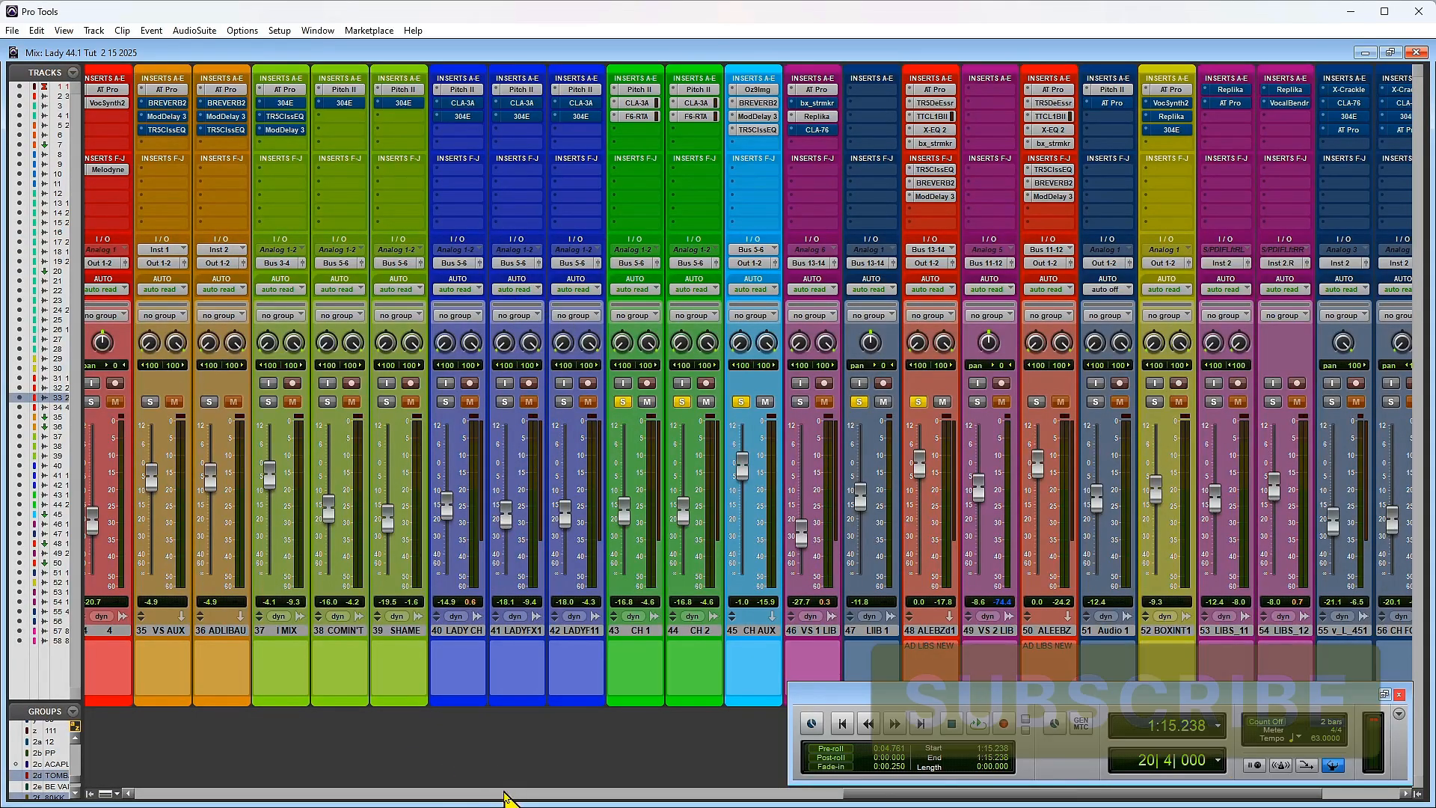
left_click(512, 794)
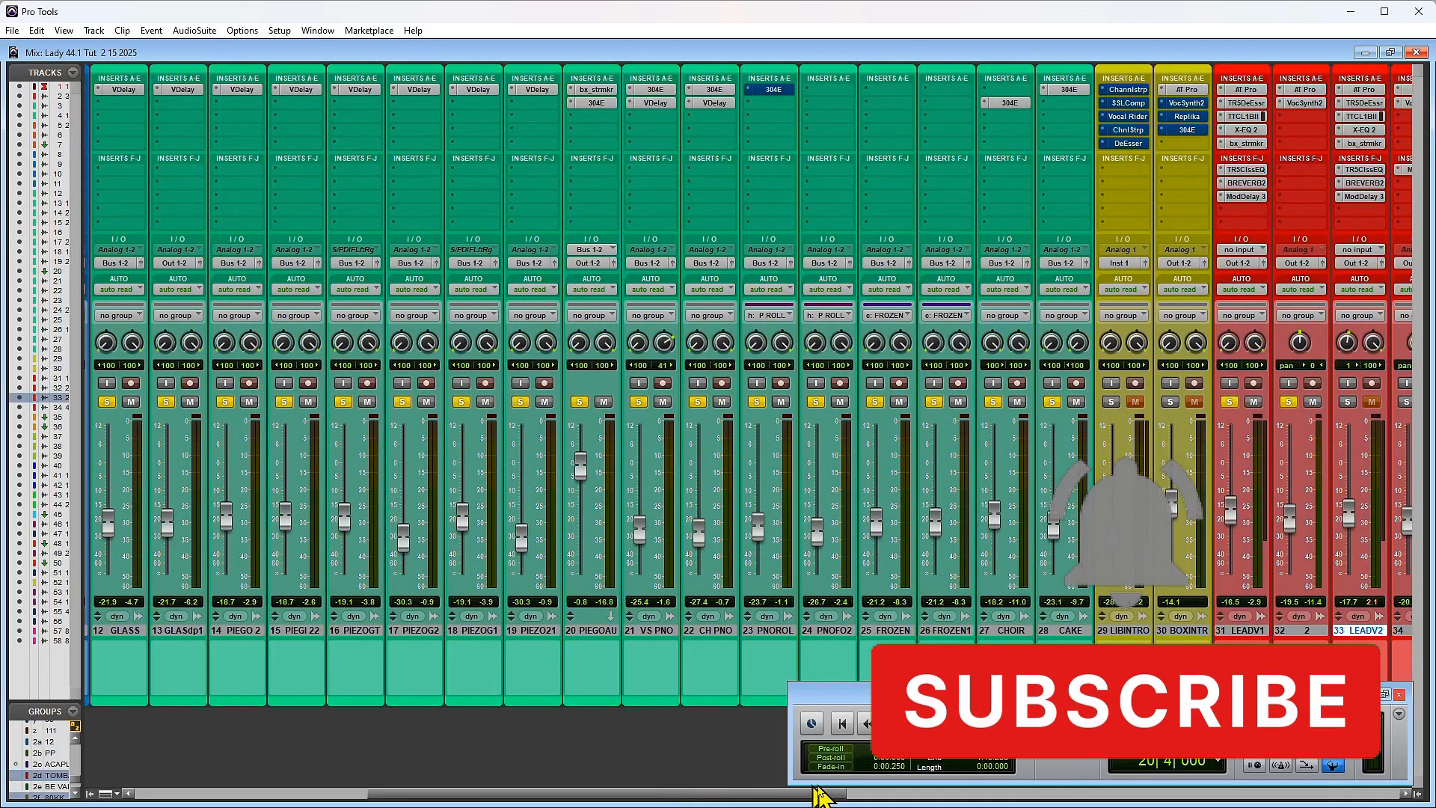
left_click_drag(823, 795, 1098, 796)
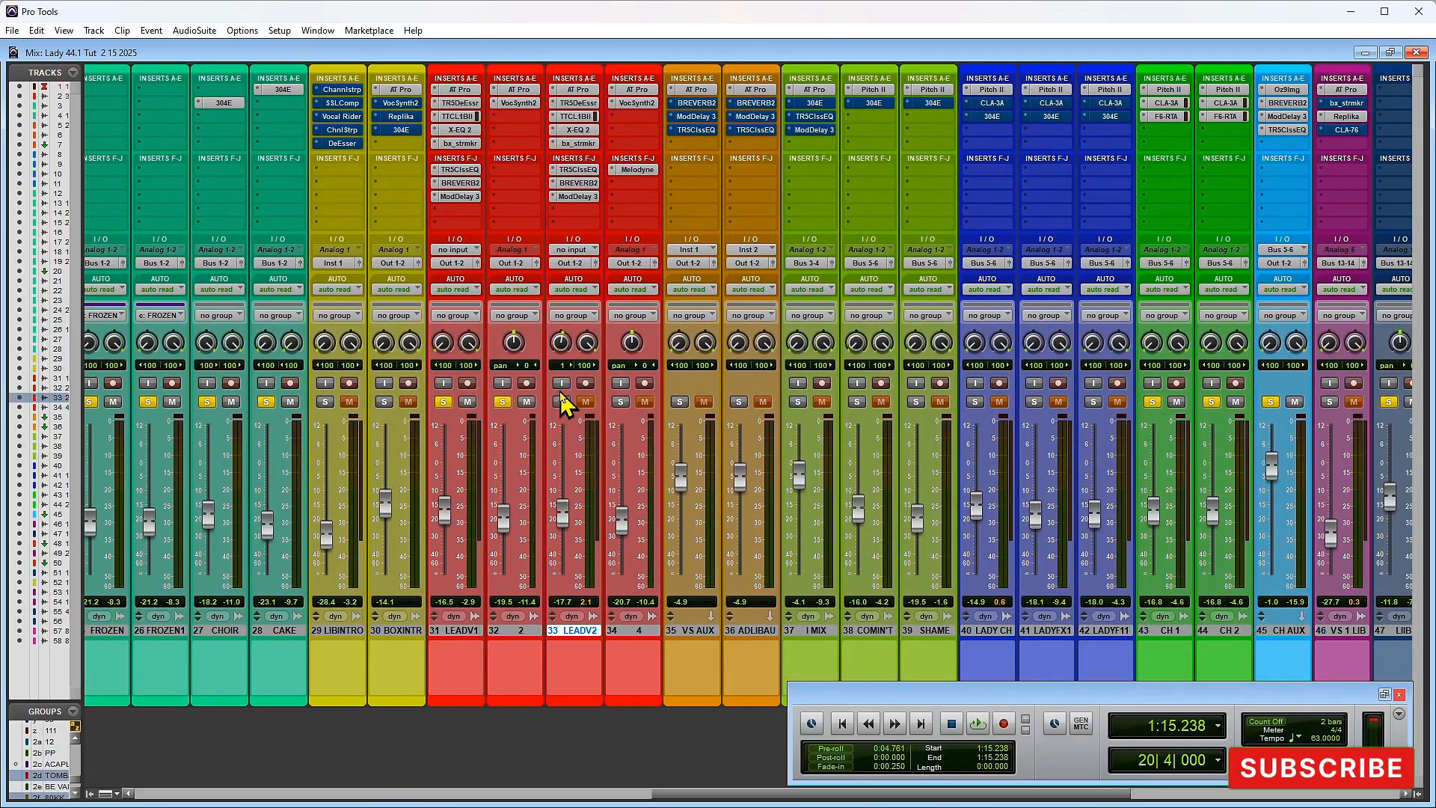
left_click_drag(563, 349, 563, 409)
left_click(634, 630)
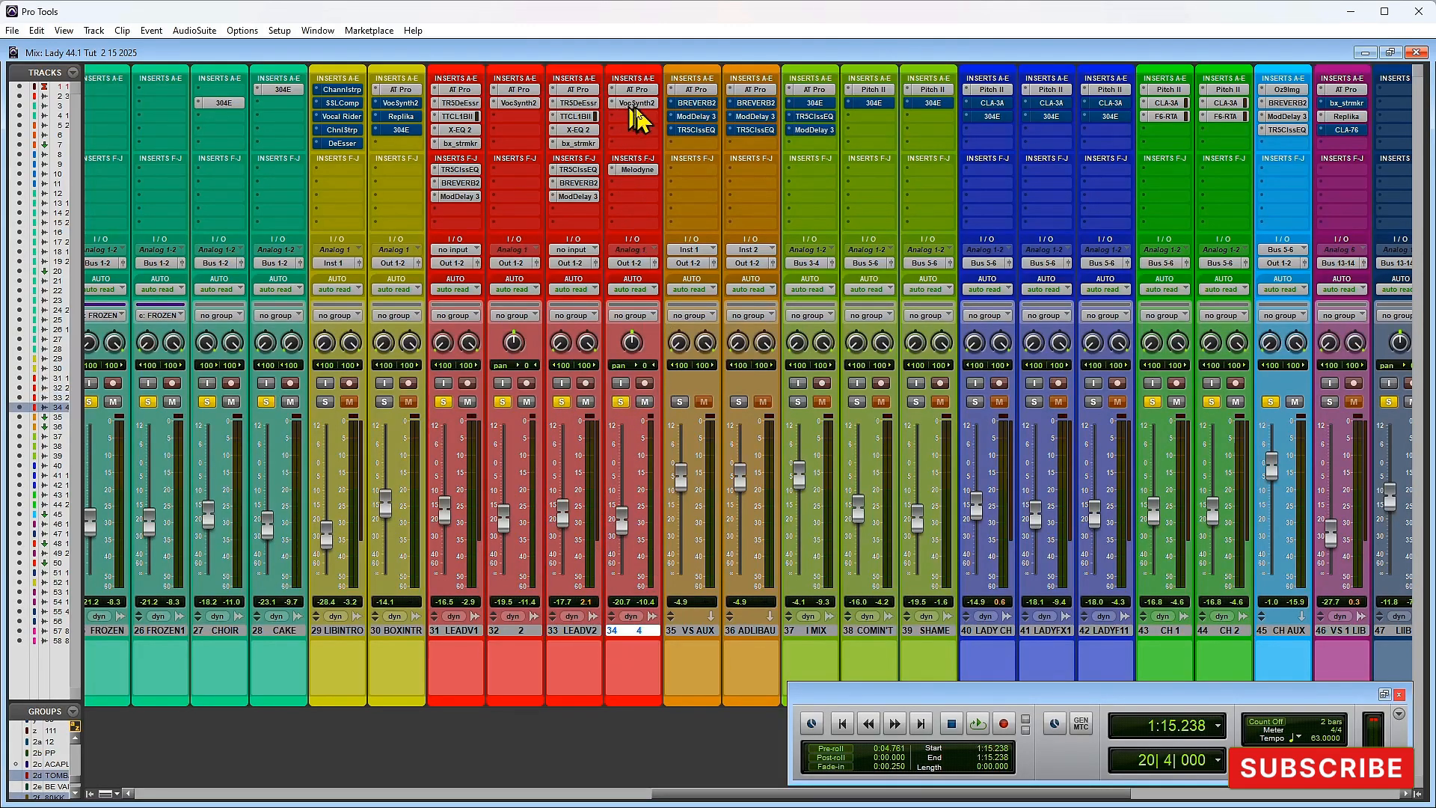
Step: Play the first LEADVOX2 section with track 4, highlighting its last phrase and the COMIN'THRU and SHAME clips
key("space")
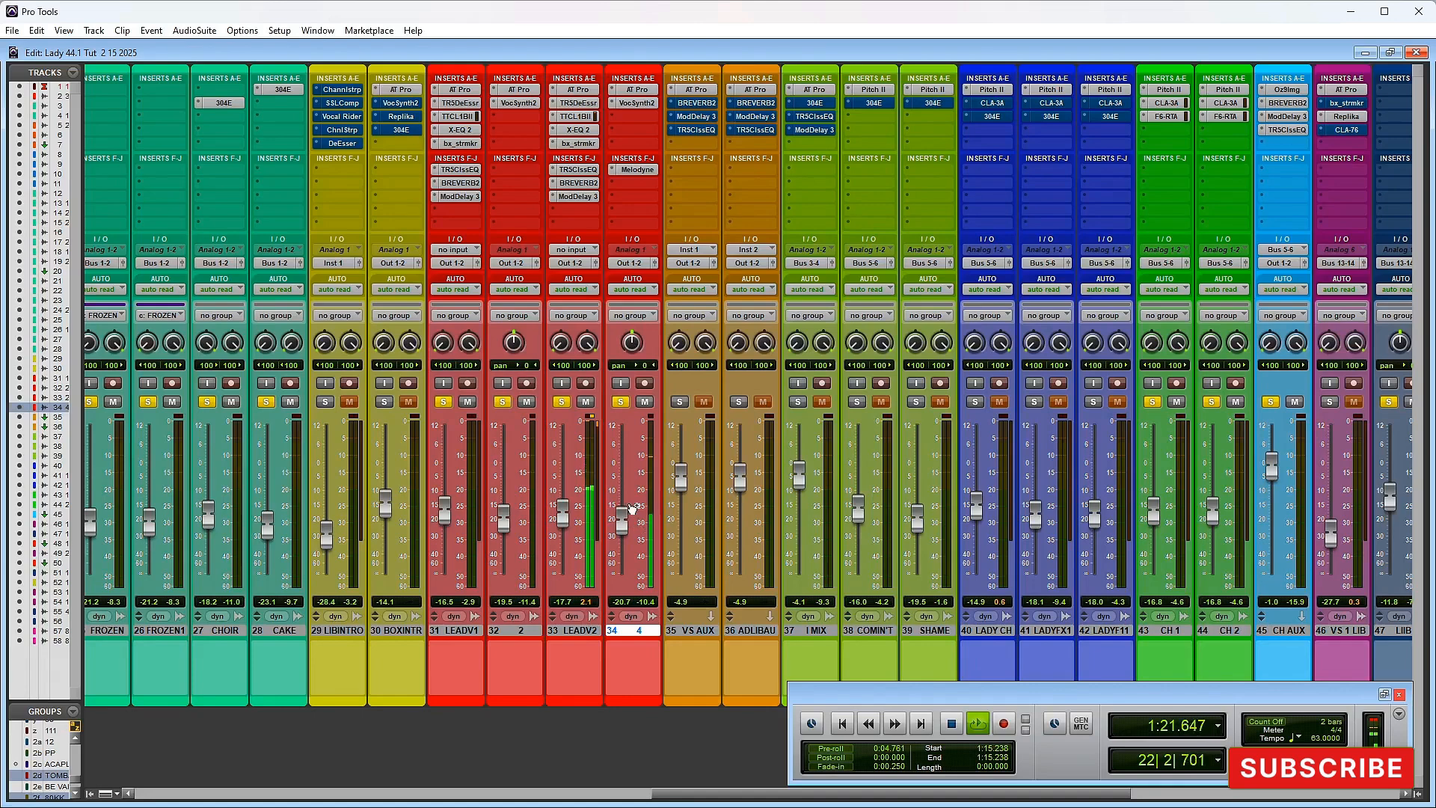
key("ctrl+equal")
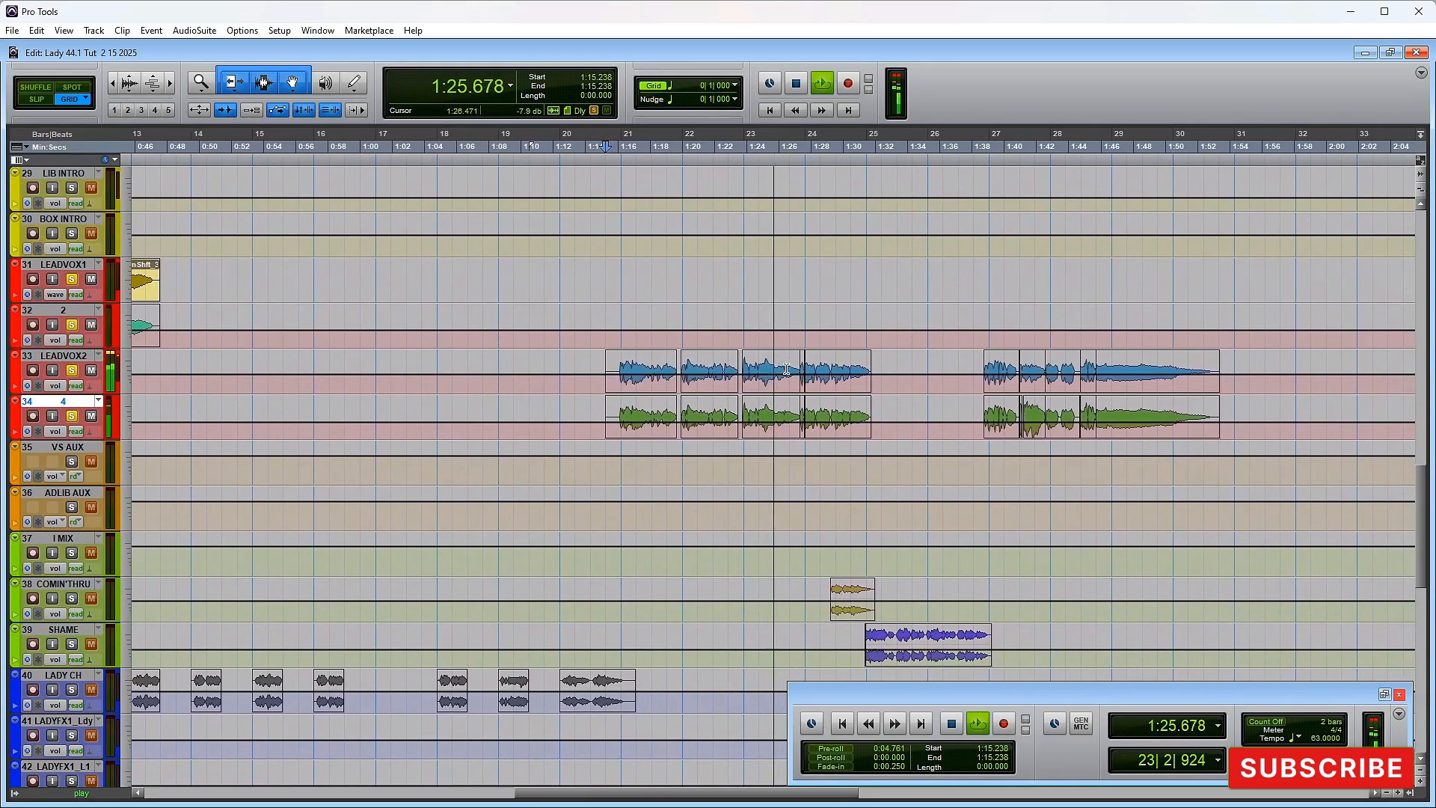
left_click_drag(782, 370, 858, 379)
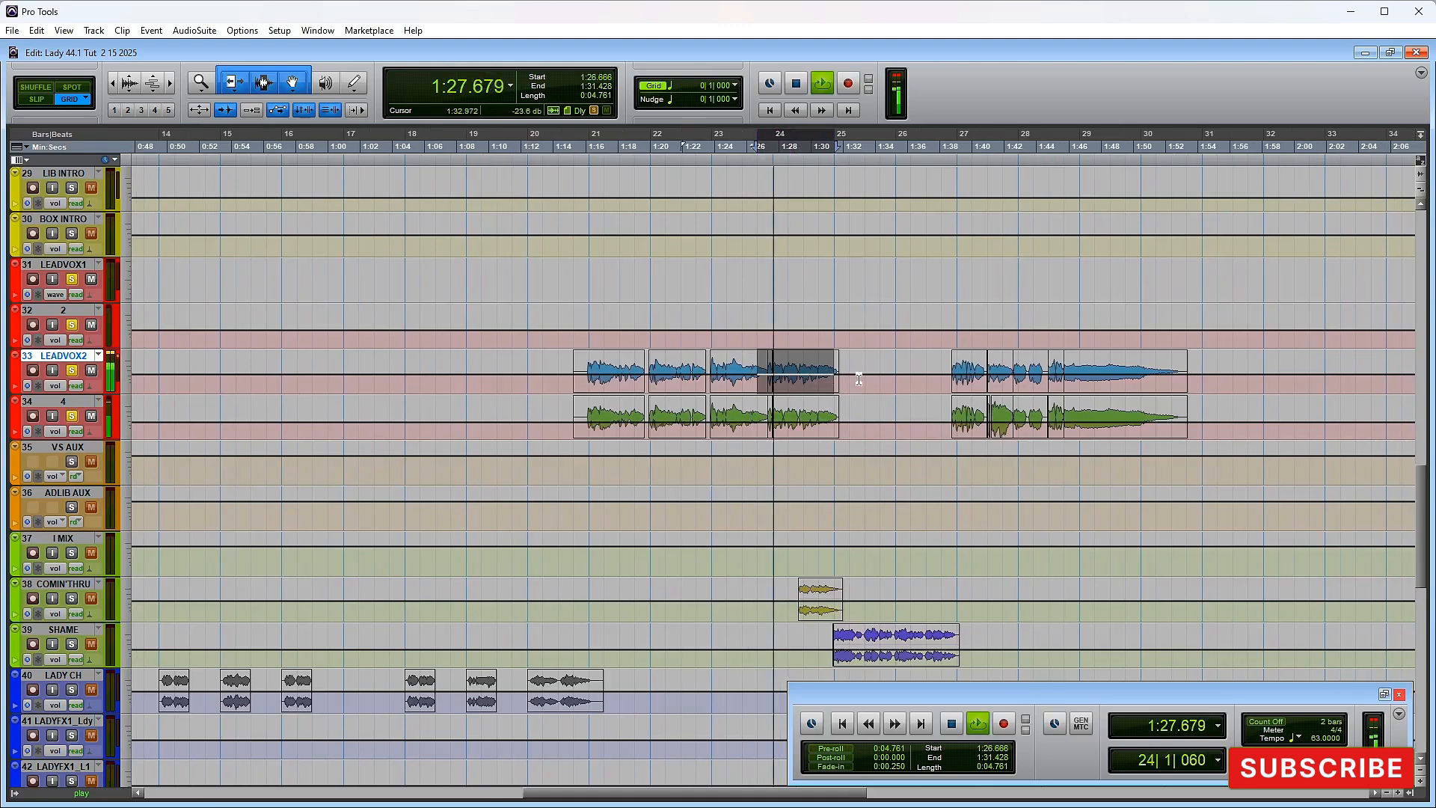
scroll(842, 401, "down", 1)
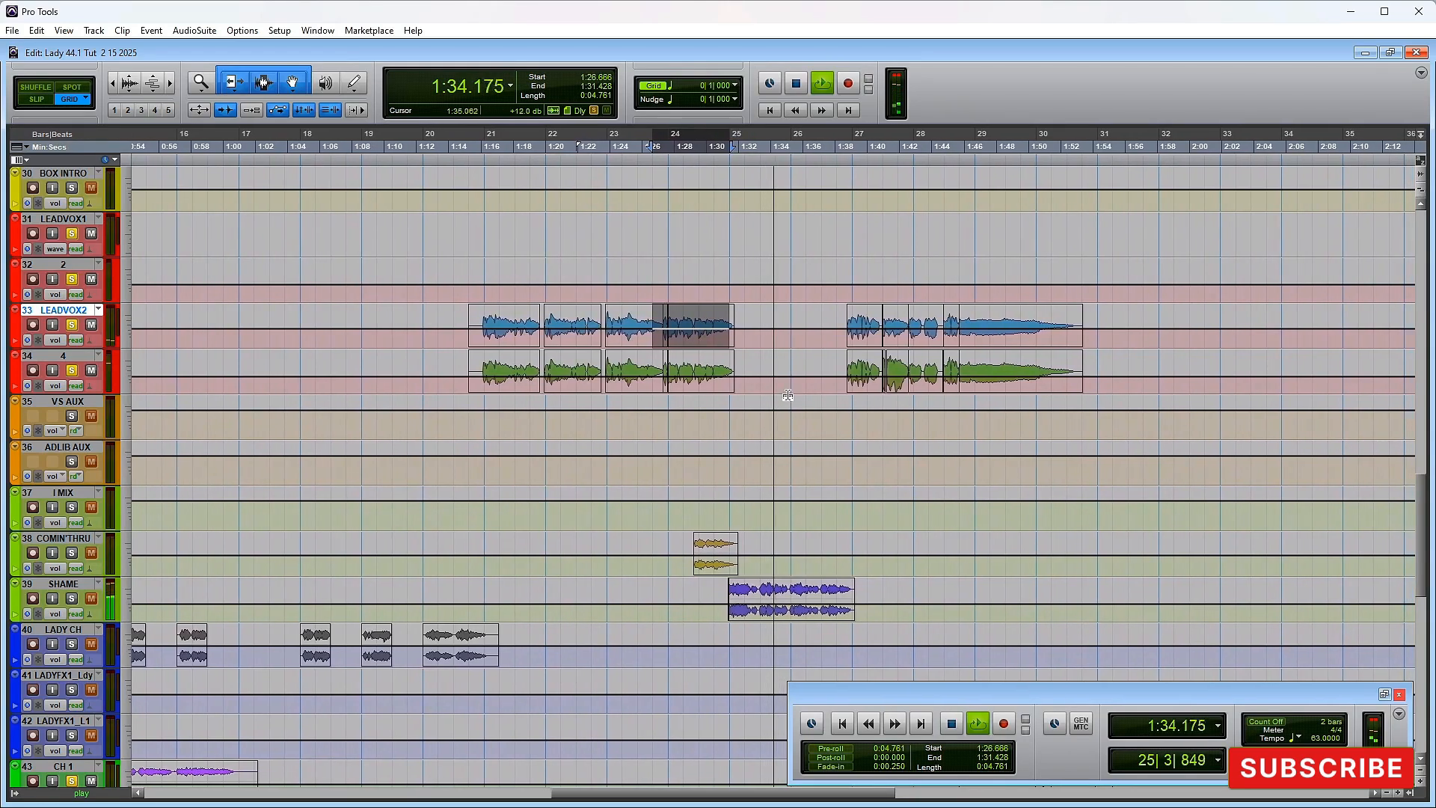
key("space")
left_click_drag(658, 545, 839, 611)
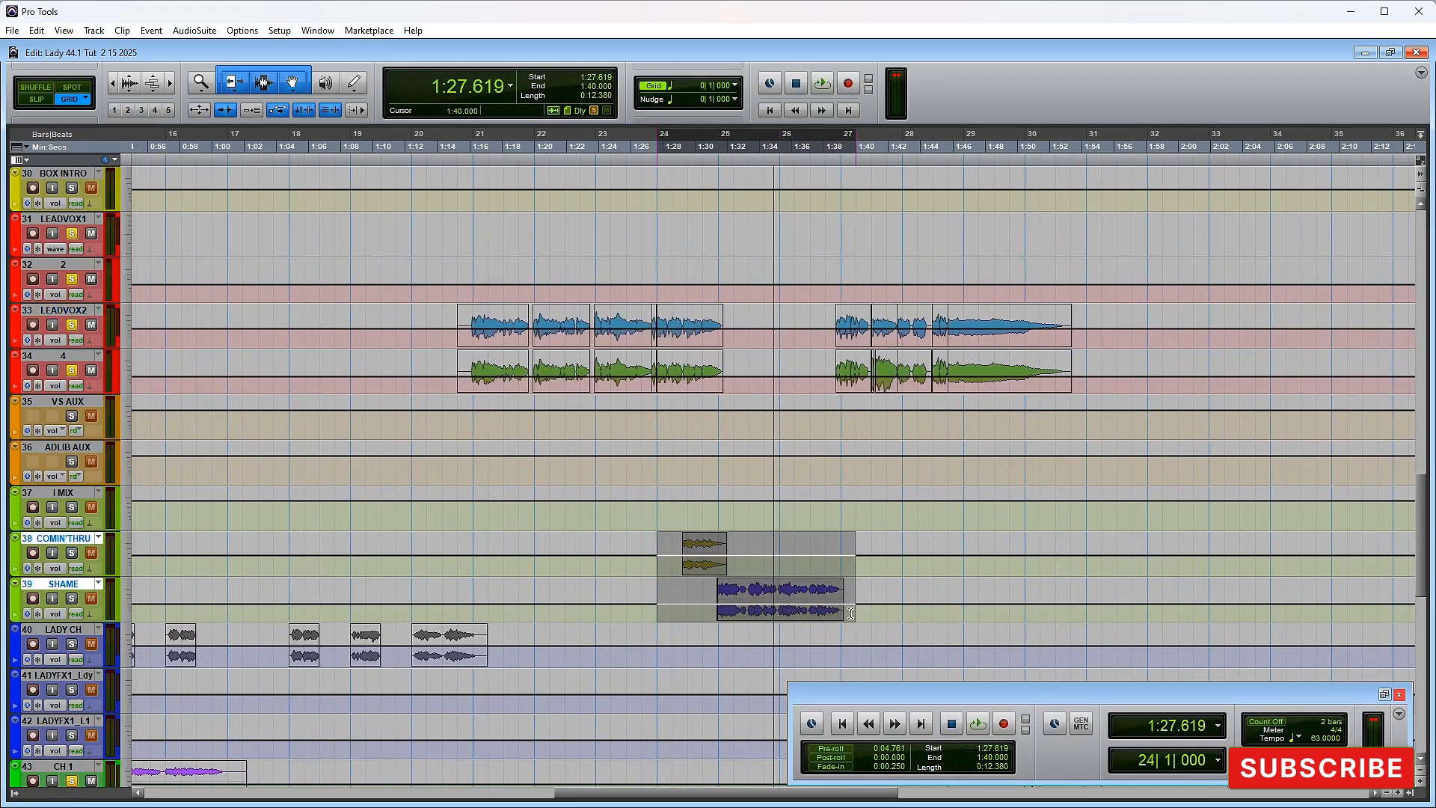
Step: Listen to the second LEADVOX2 section from 1:38.095
left_click(819, 323)
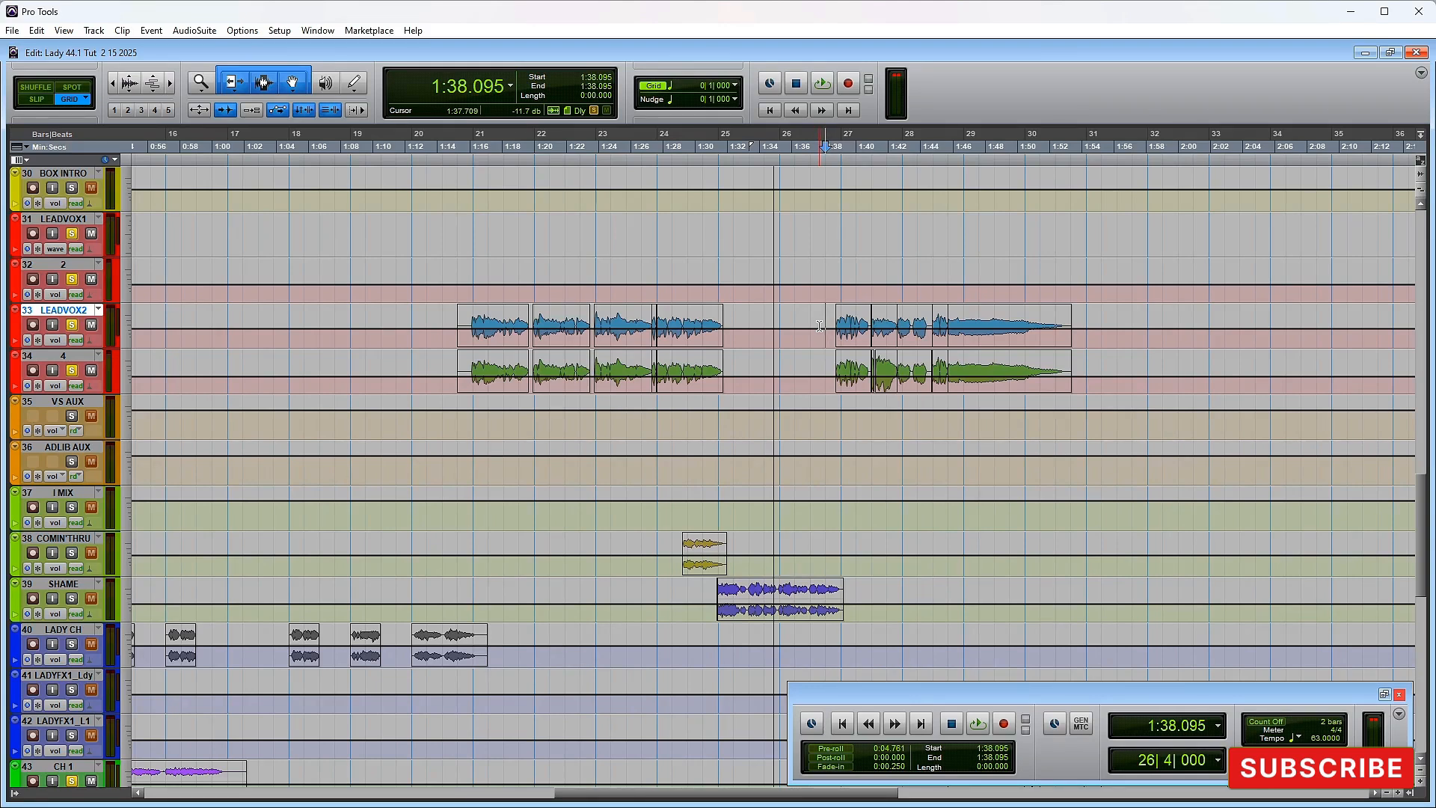
key("space")
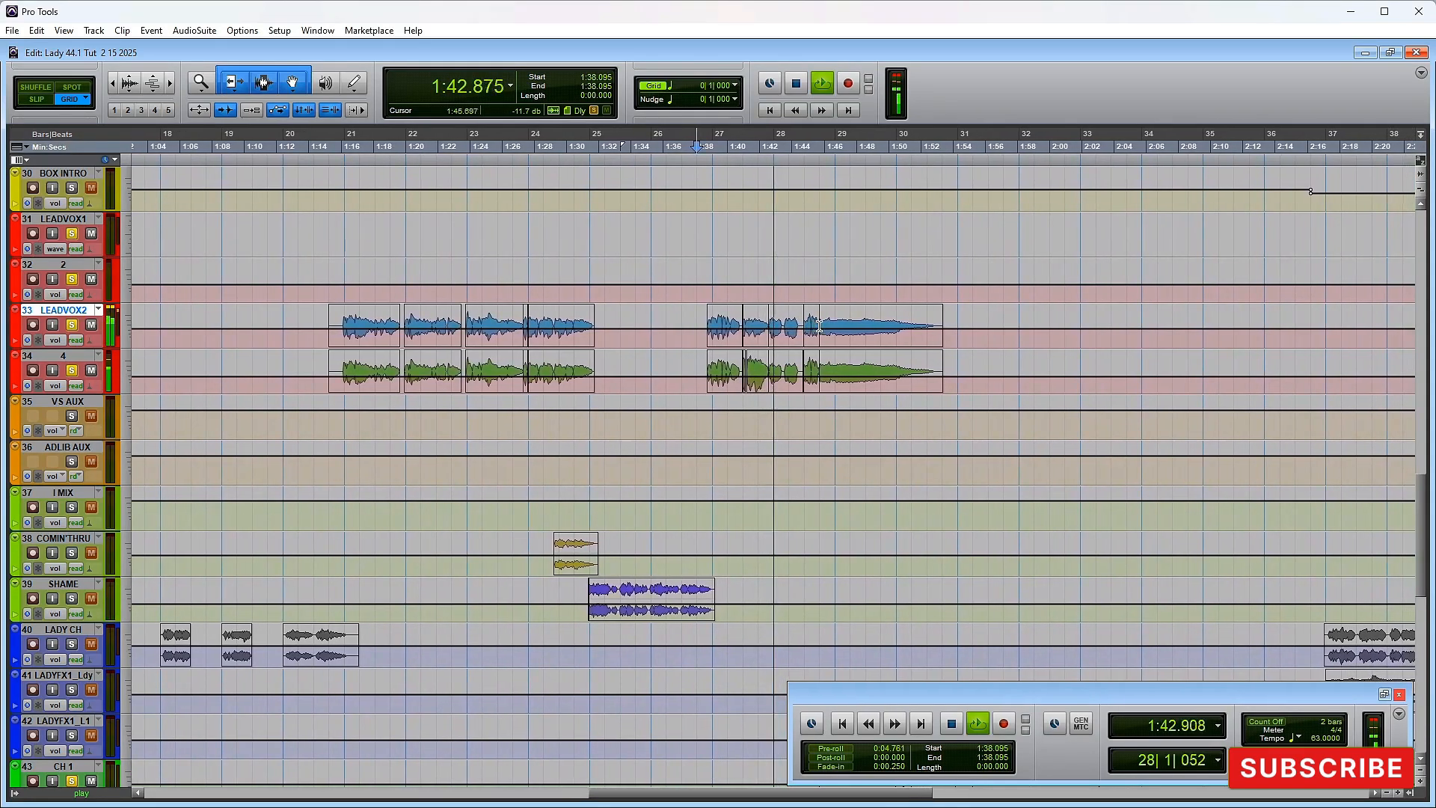
key("space")
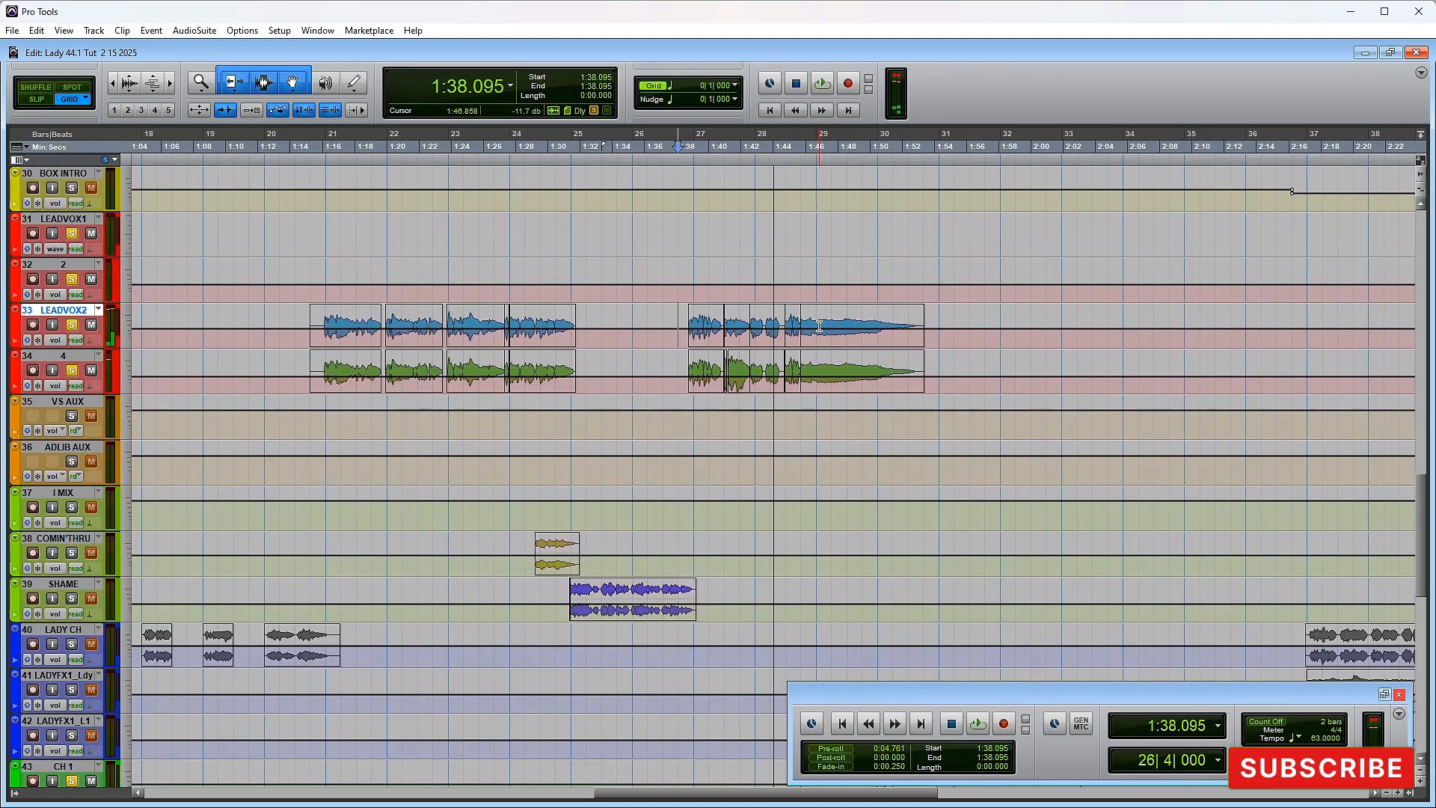
Step: Select 1:27.619 to 1:40.000 across the I MIX, COMIN'THRU and SHAME tracks and solo all three in the mixer
key("ctrl+equal")
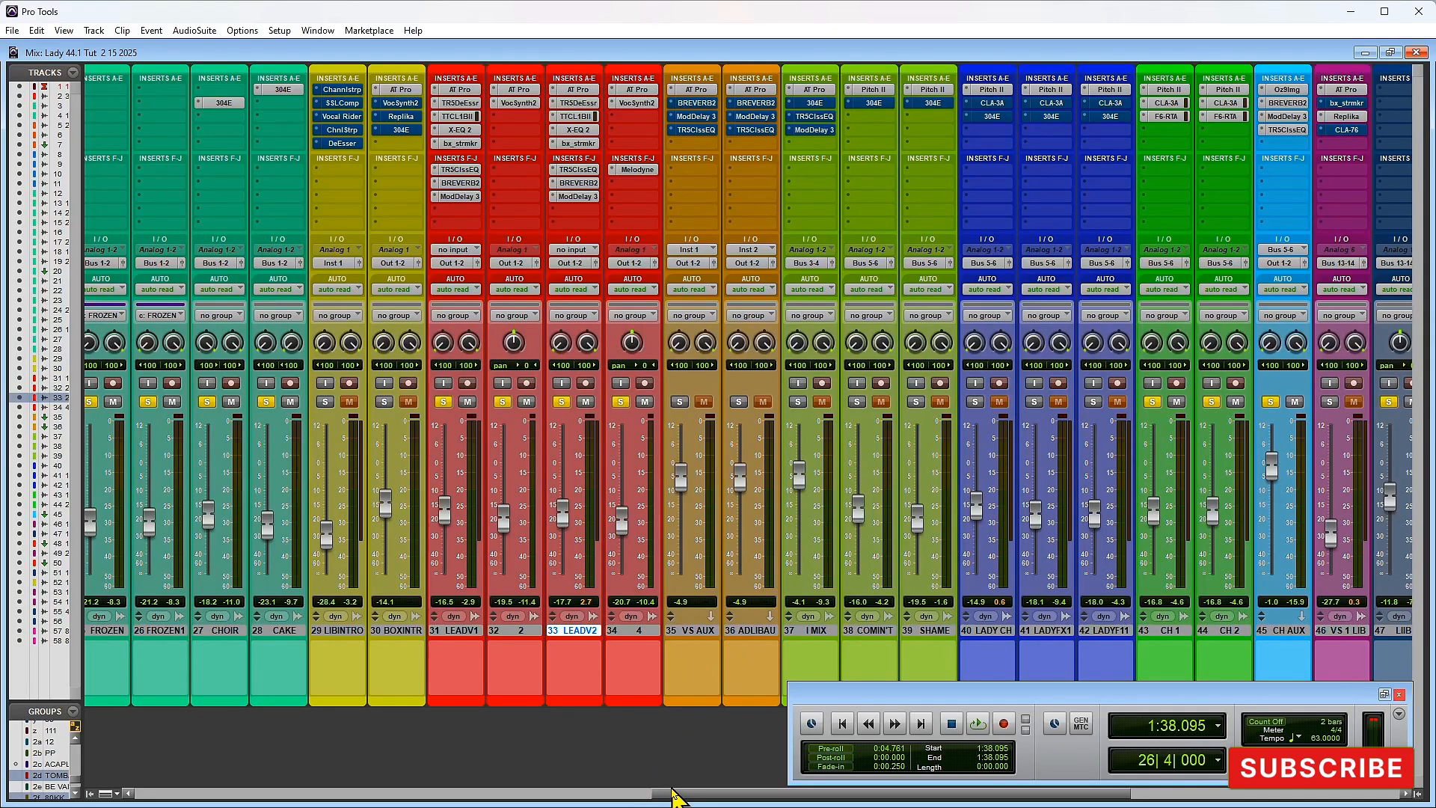
left_click_drag(706, 793, 722, 799)
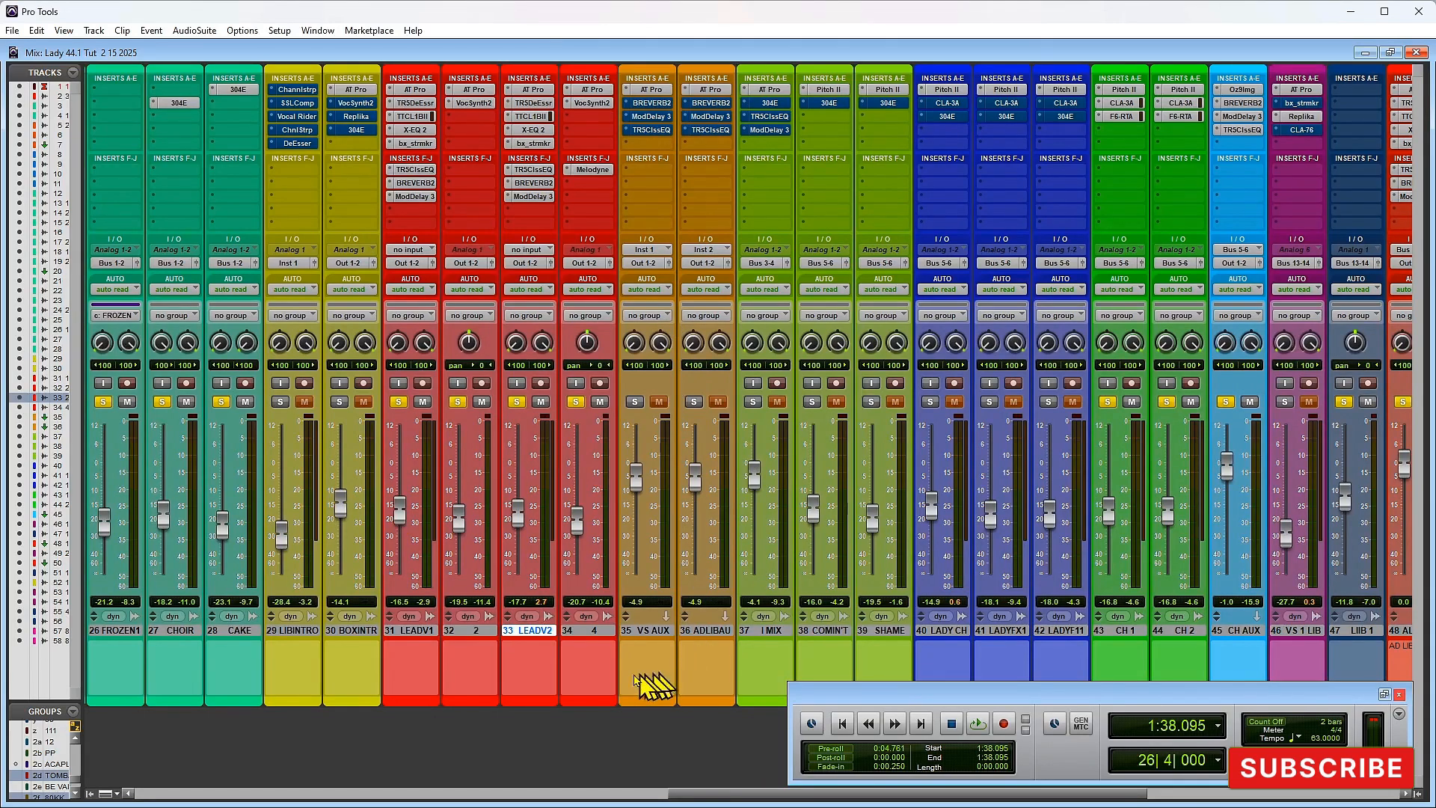
left_click(643, 631)
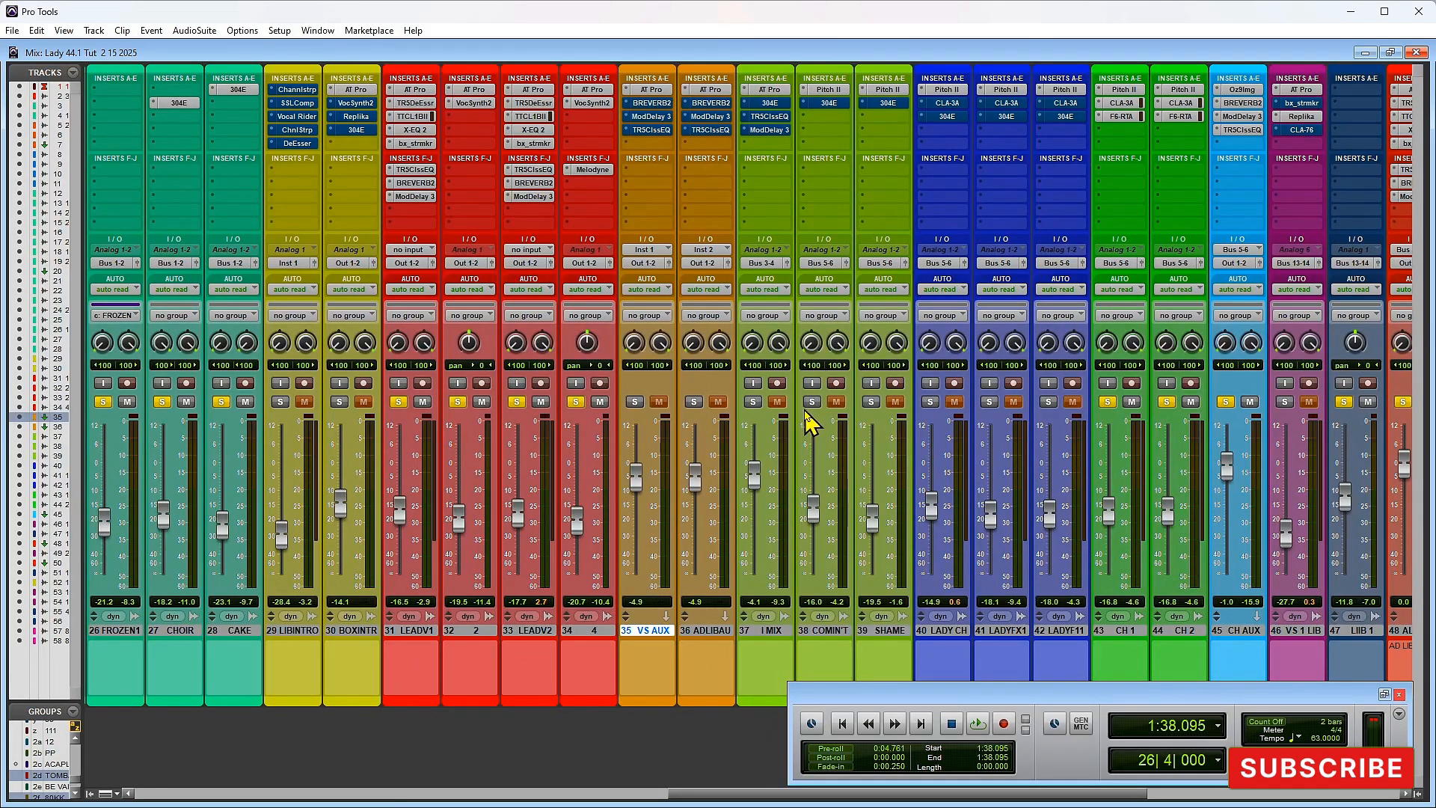
key("ctrl+equal")
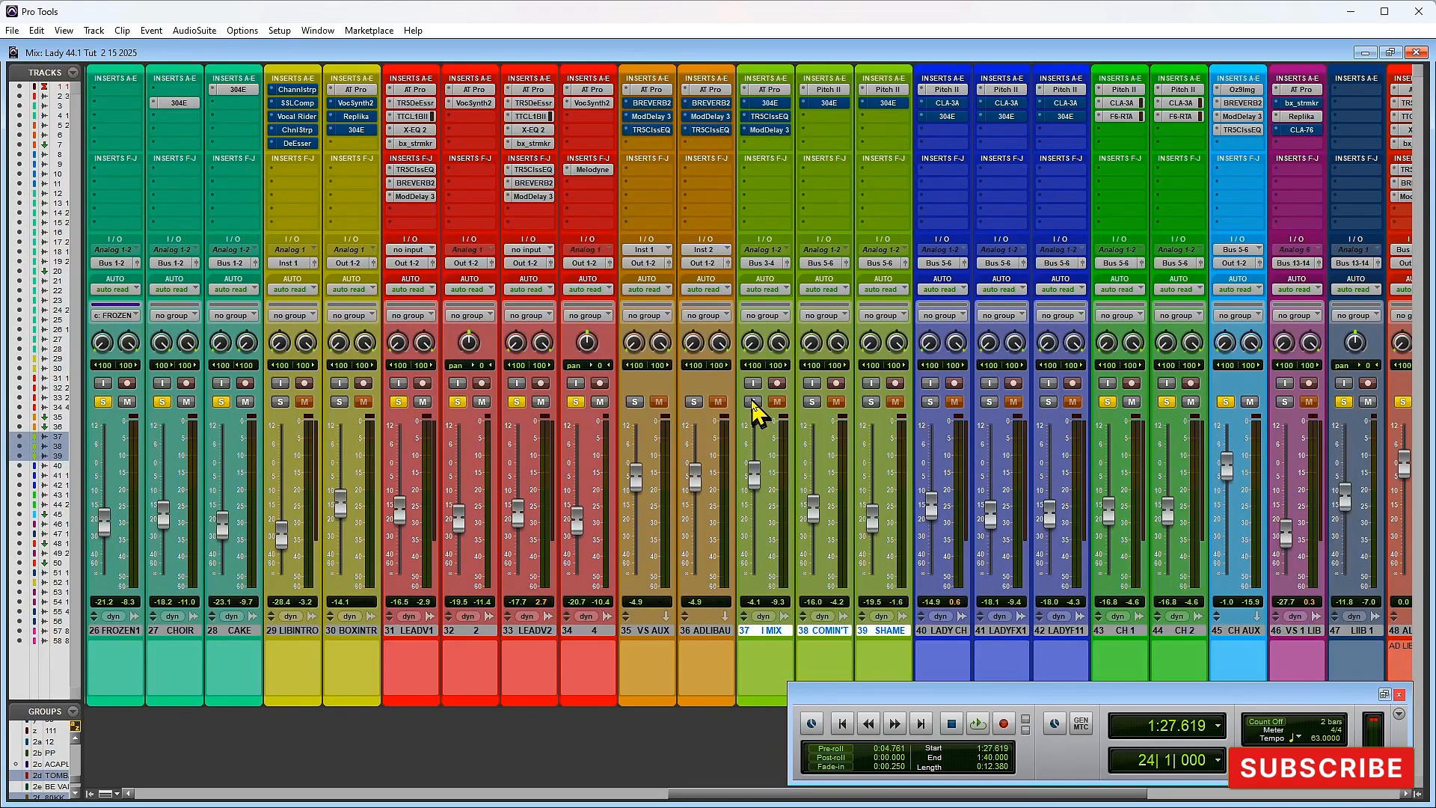
left_click(753, 401)
left_click(812, 401)
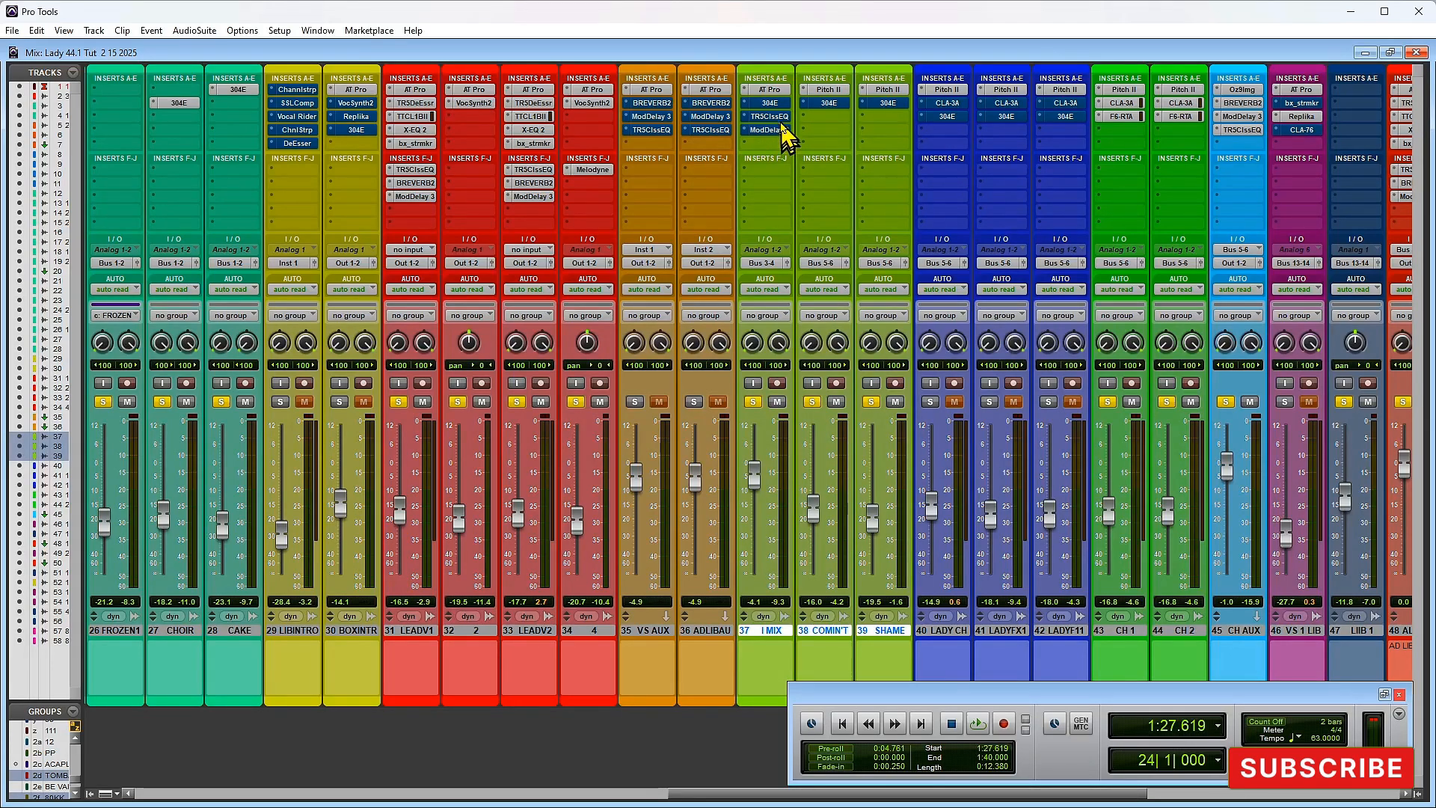
Step: Take the 304E, TR5 Classic EQ and Mod Delay III inserts on the I MIX track out of bypass
left_click(770, 103)
left_click(775, 104, "ctrl")
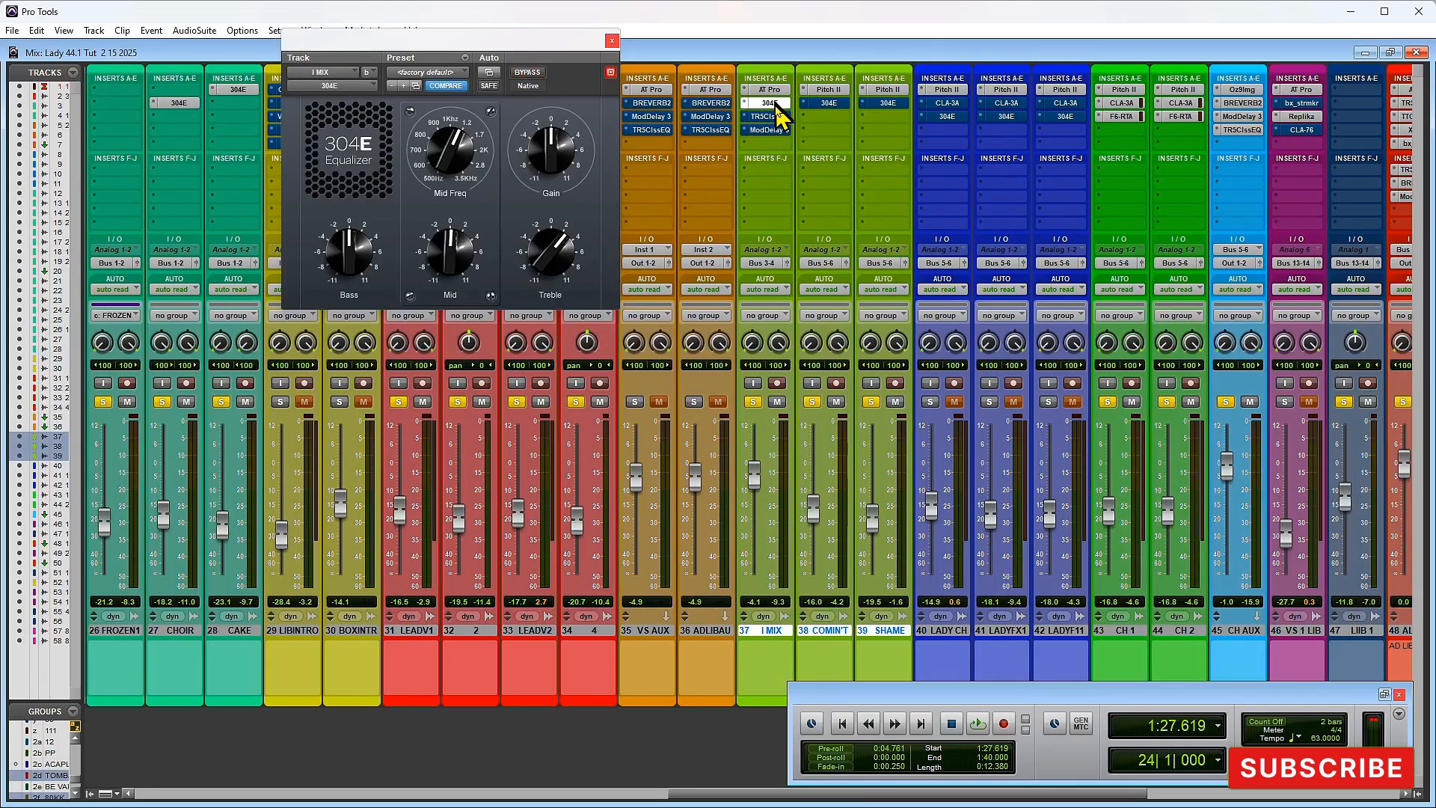
left_click(770, 116)
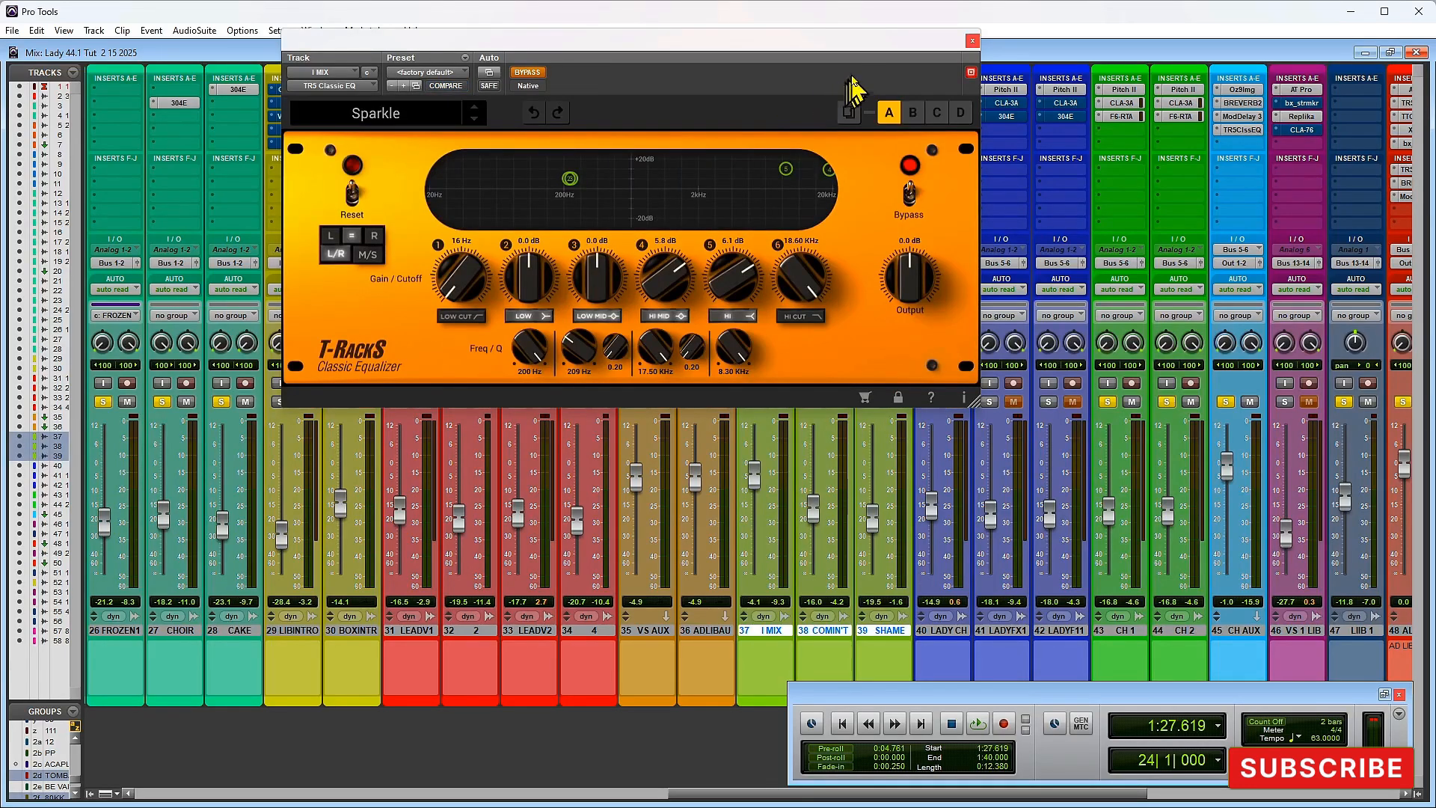
left_click(538, 72)
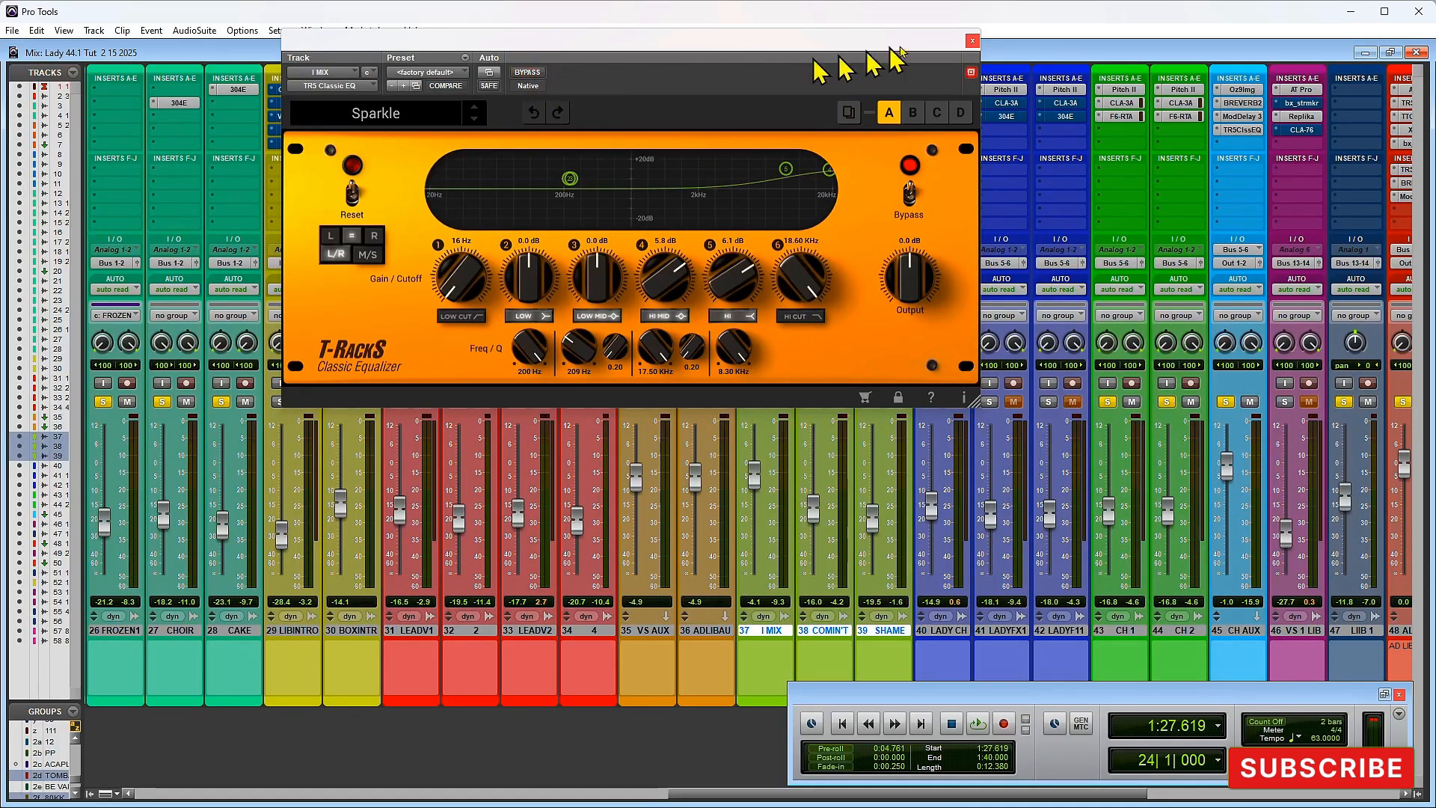
left_click(972, 41)
left_click(744, 171)
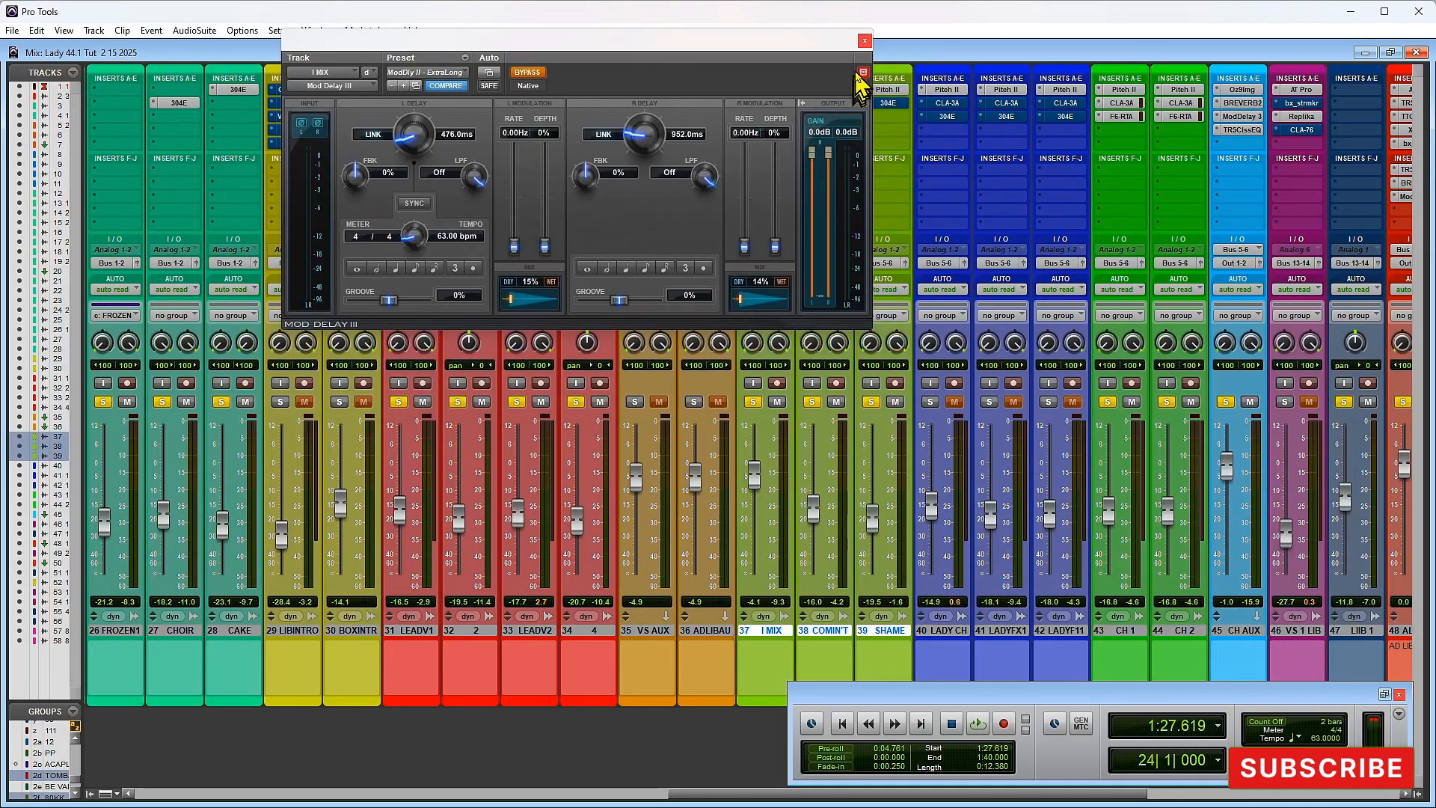
left_click(864, 41)
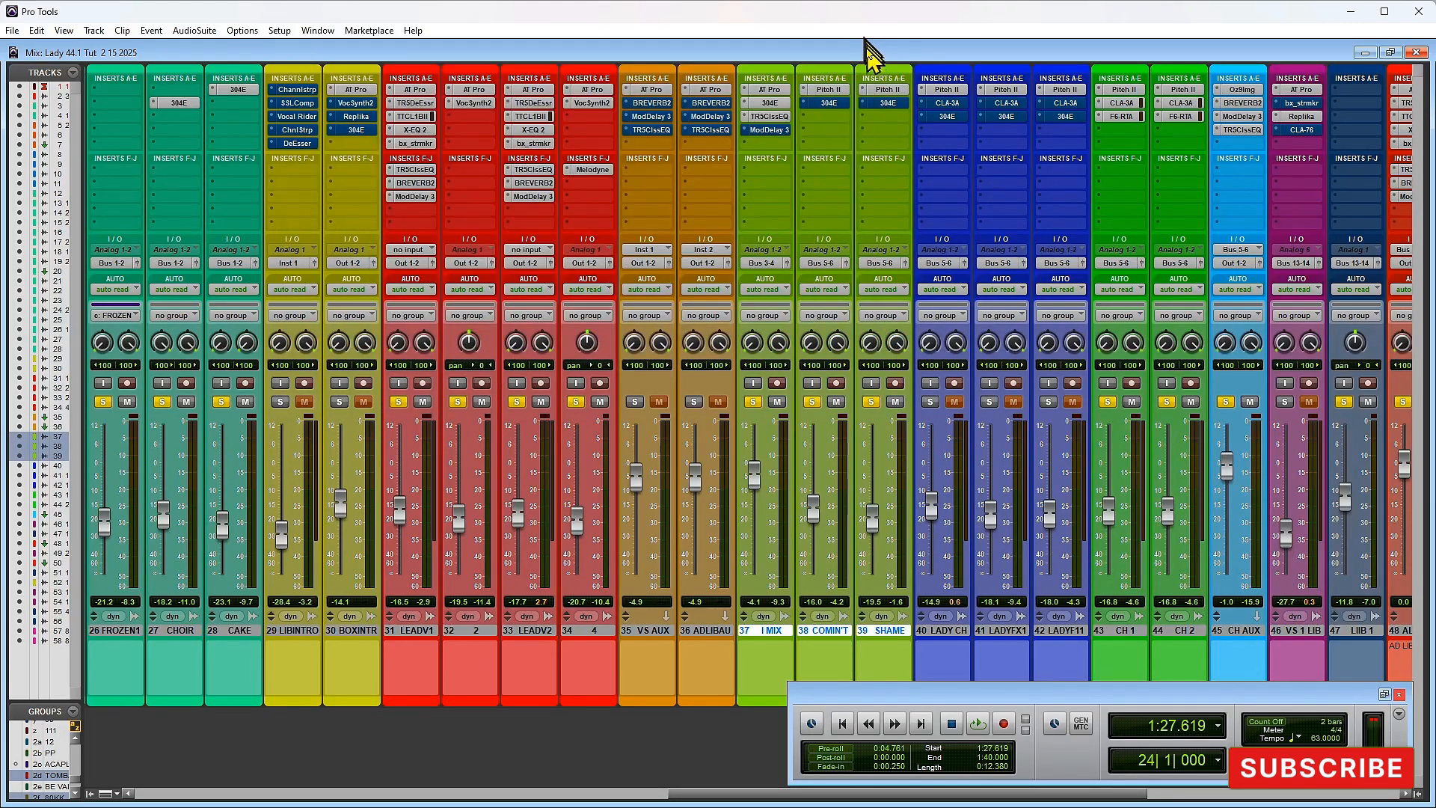
Step: Check the Pitch II settings on COMIN'THRU and take the 304E inserts on COMIN'THRU and SHAME out of bypass
left_click(827, 90)
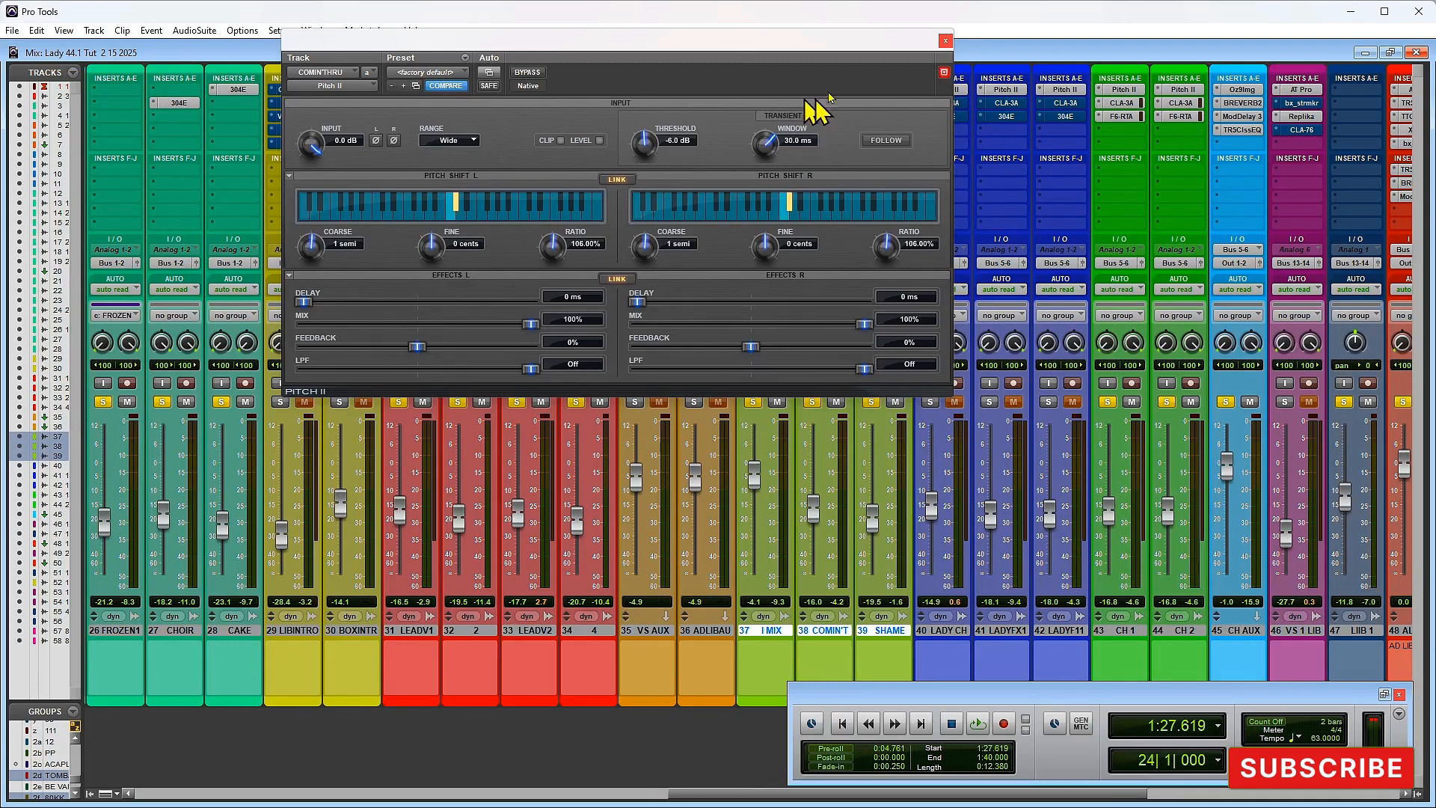
left_click(945, 41)
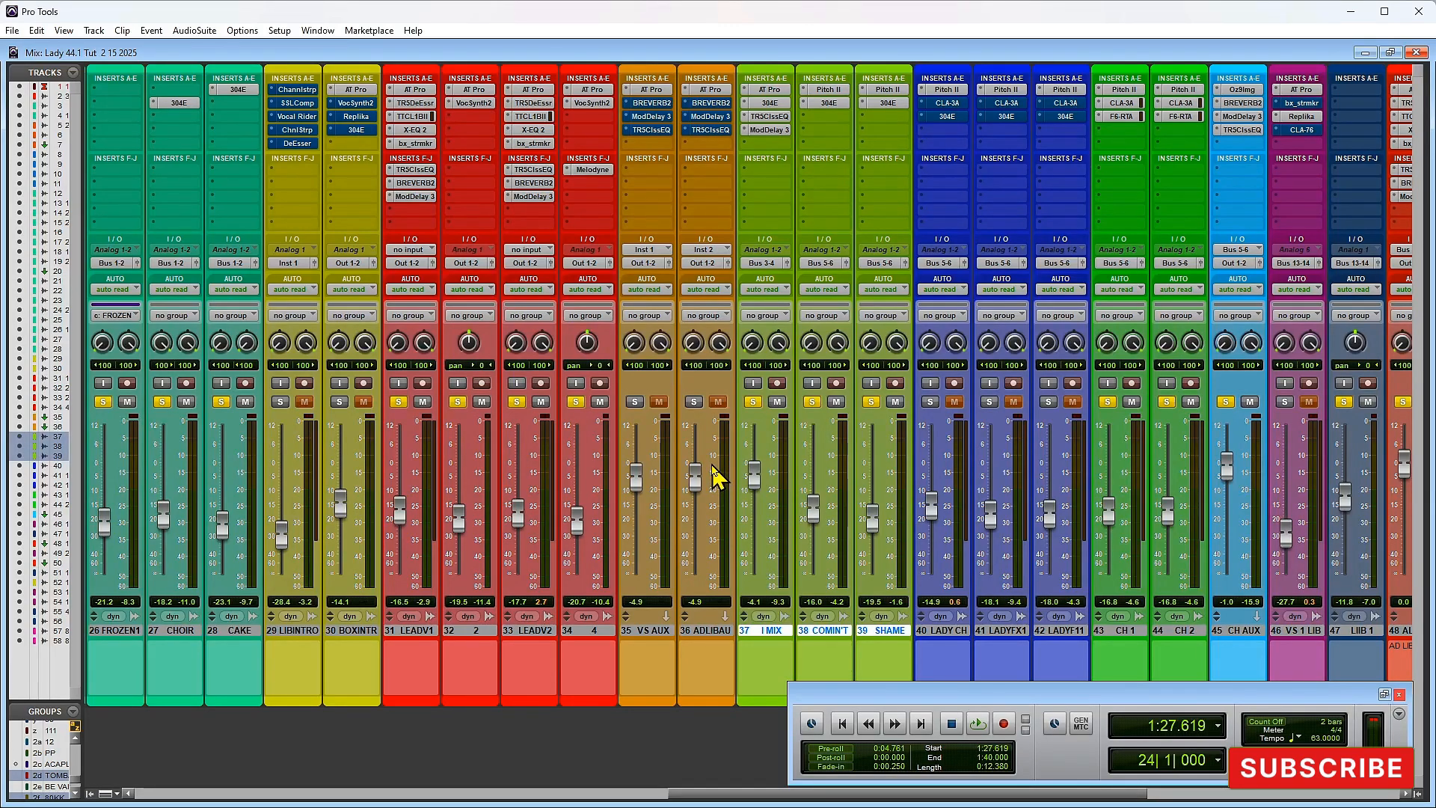
Step: Play the selected COMIN'THRU and SHAME ad-libs from 1:27.619 together with the lead vocals
key("ctrl+equal")
key("space")
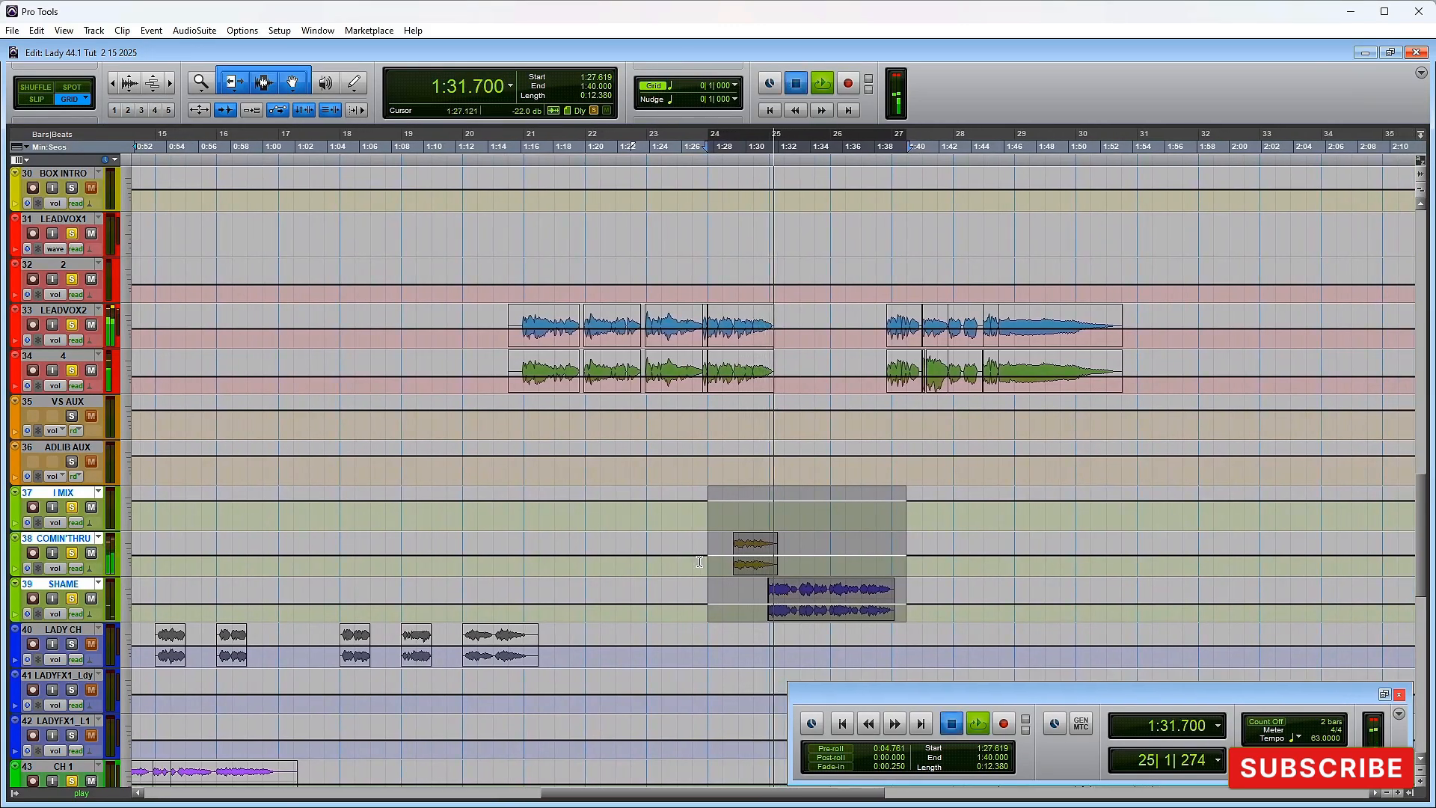
key("space")
key("ctrl+equal")
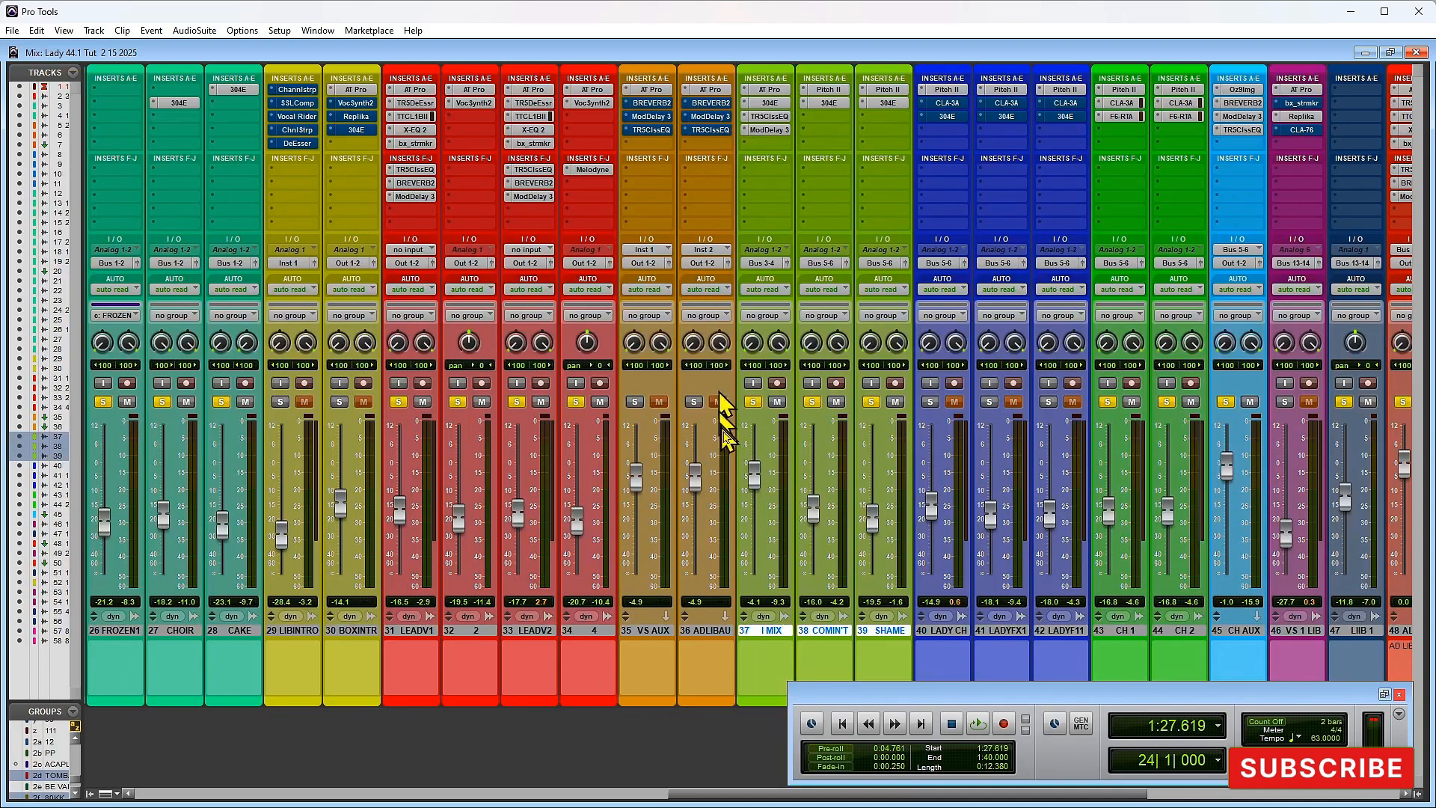
key("space")
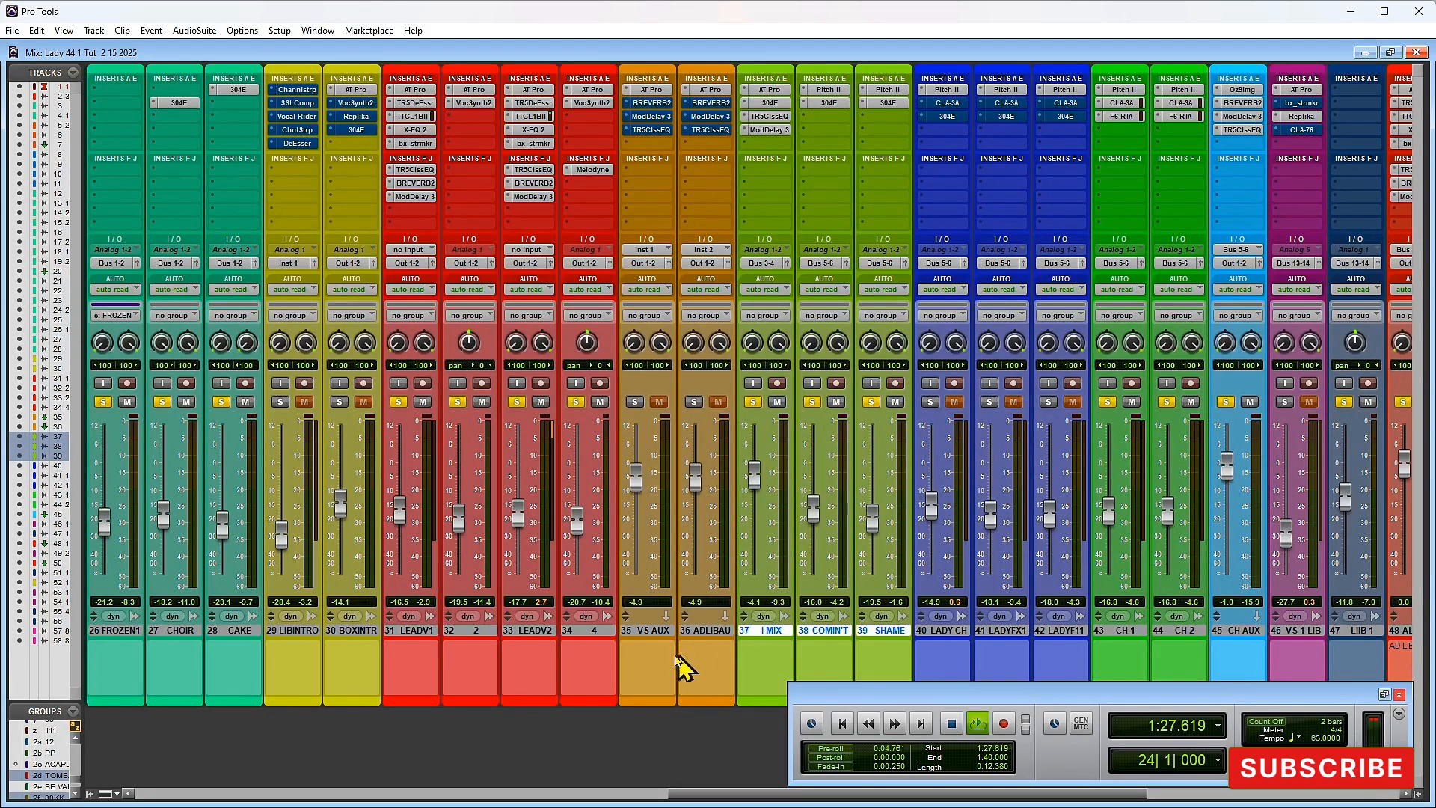
key("space")
Step: Highlight the closing phrase of the second LEADVOX2 section and the CH 1 chorus section that overlaps it
key("ctrl+equal")
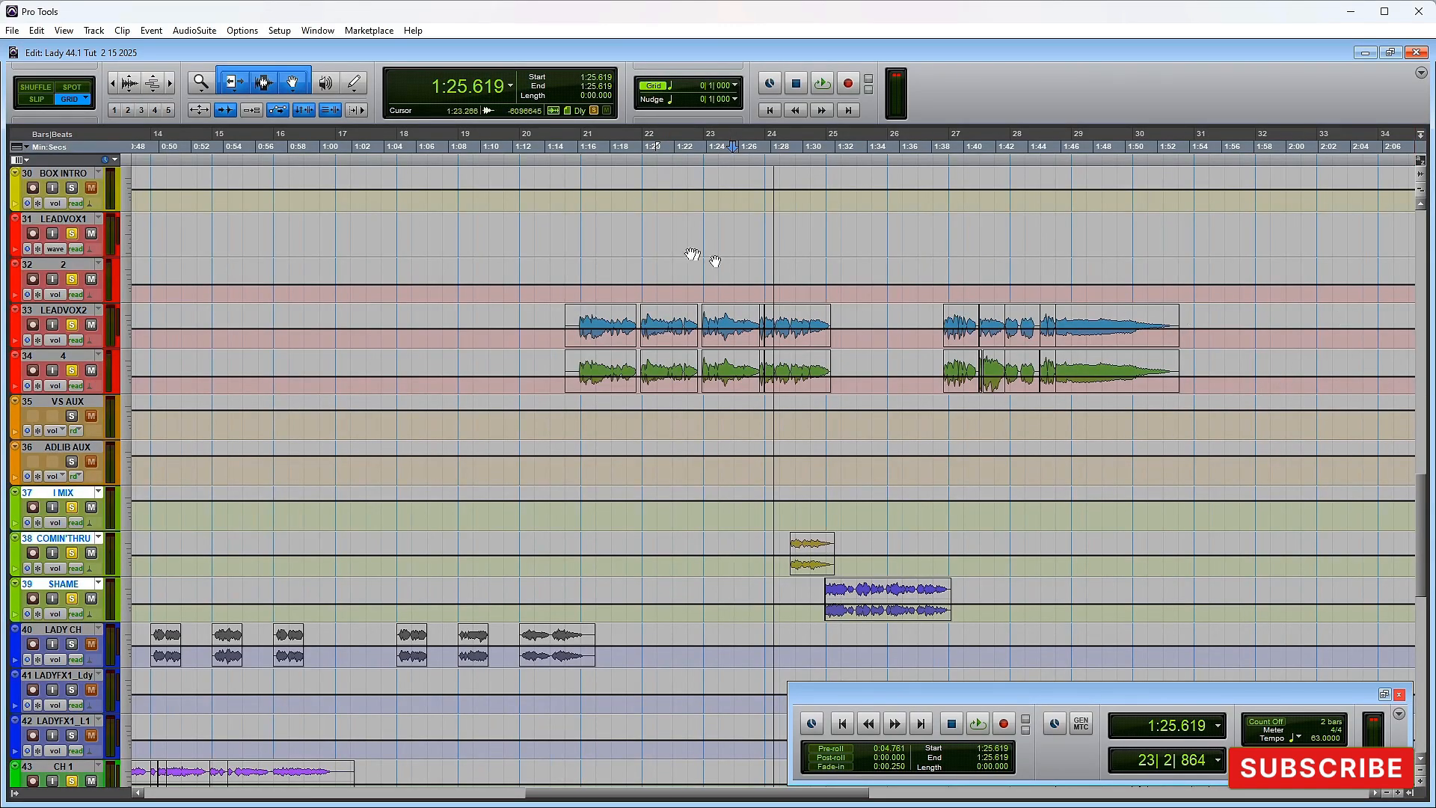
left_click_drag(748, 276, 1246, 610)
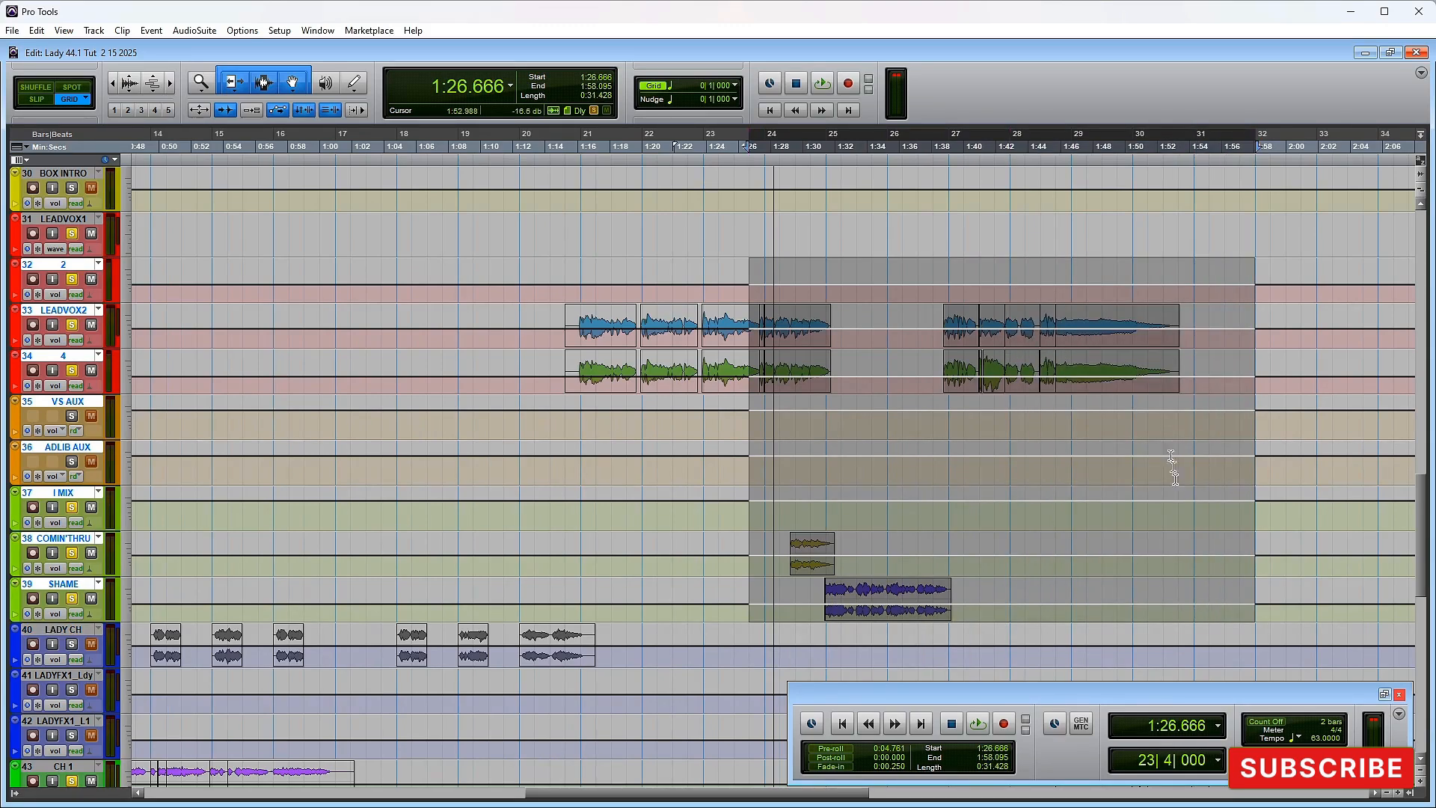
left_click_drag(1036, 327, 1182, 377)
scroll(1171, 403, "down", 6)
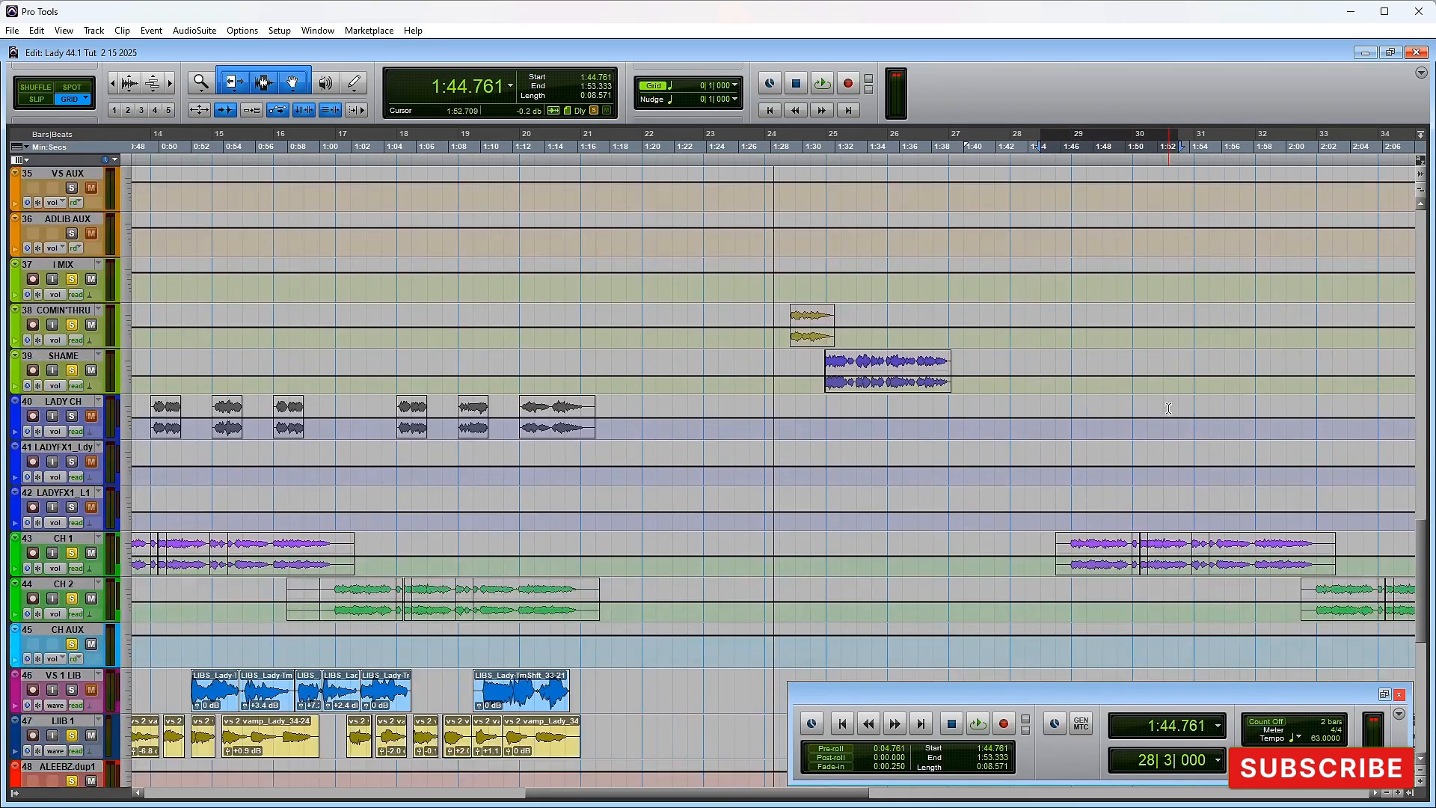
left_click_drag(1046, 504, 1284, 510)
scroll(1051, 394, "up", 1)
scroll(1032, 385, "up", 3)
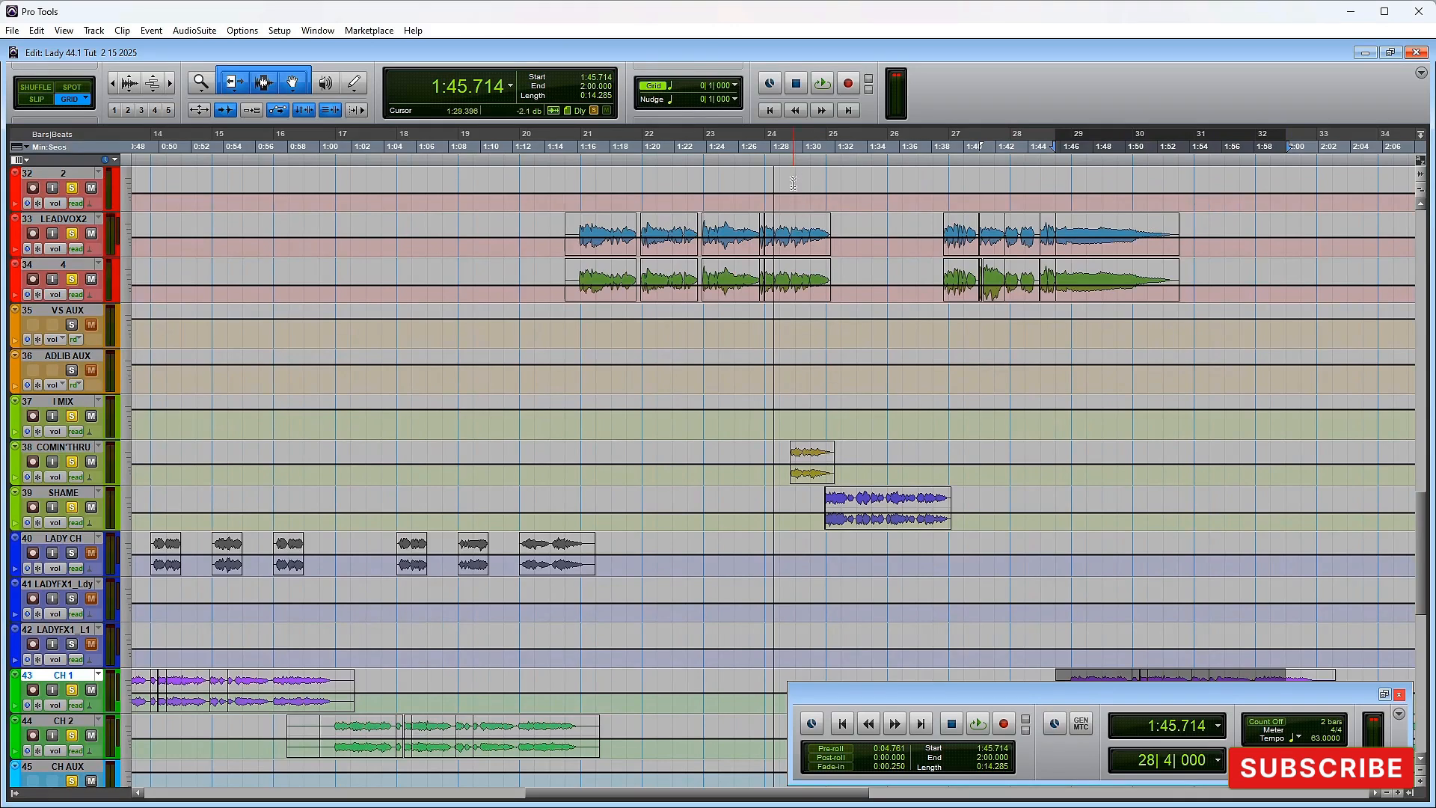
Step: Select 1:22.857 to 1:39.047 from ADLIB AUX through LADY CH and play that range
left_click_drag(952, 393, 681, 543)
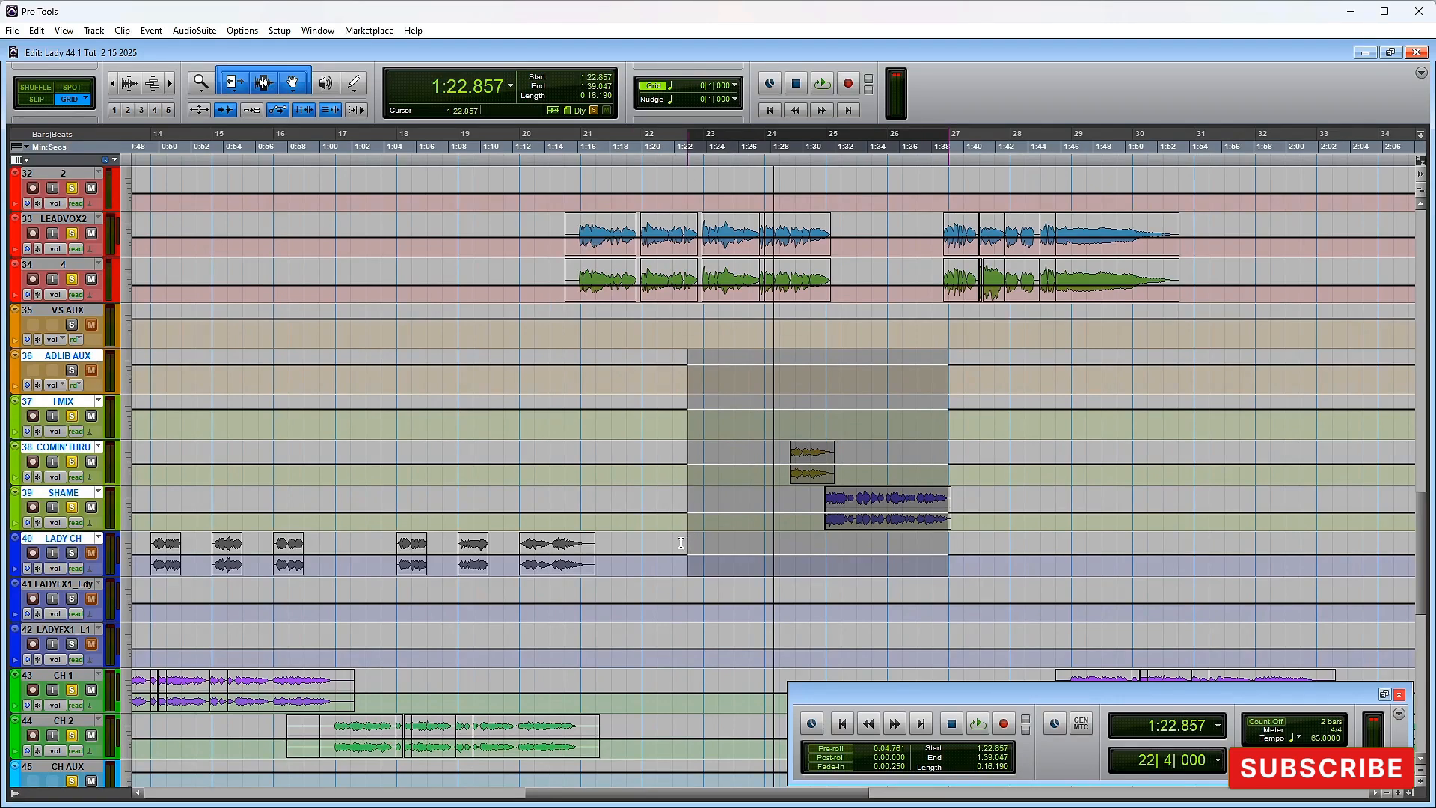
key("space")
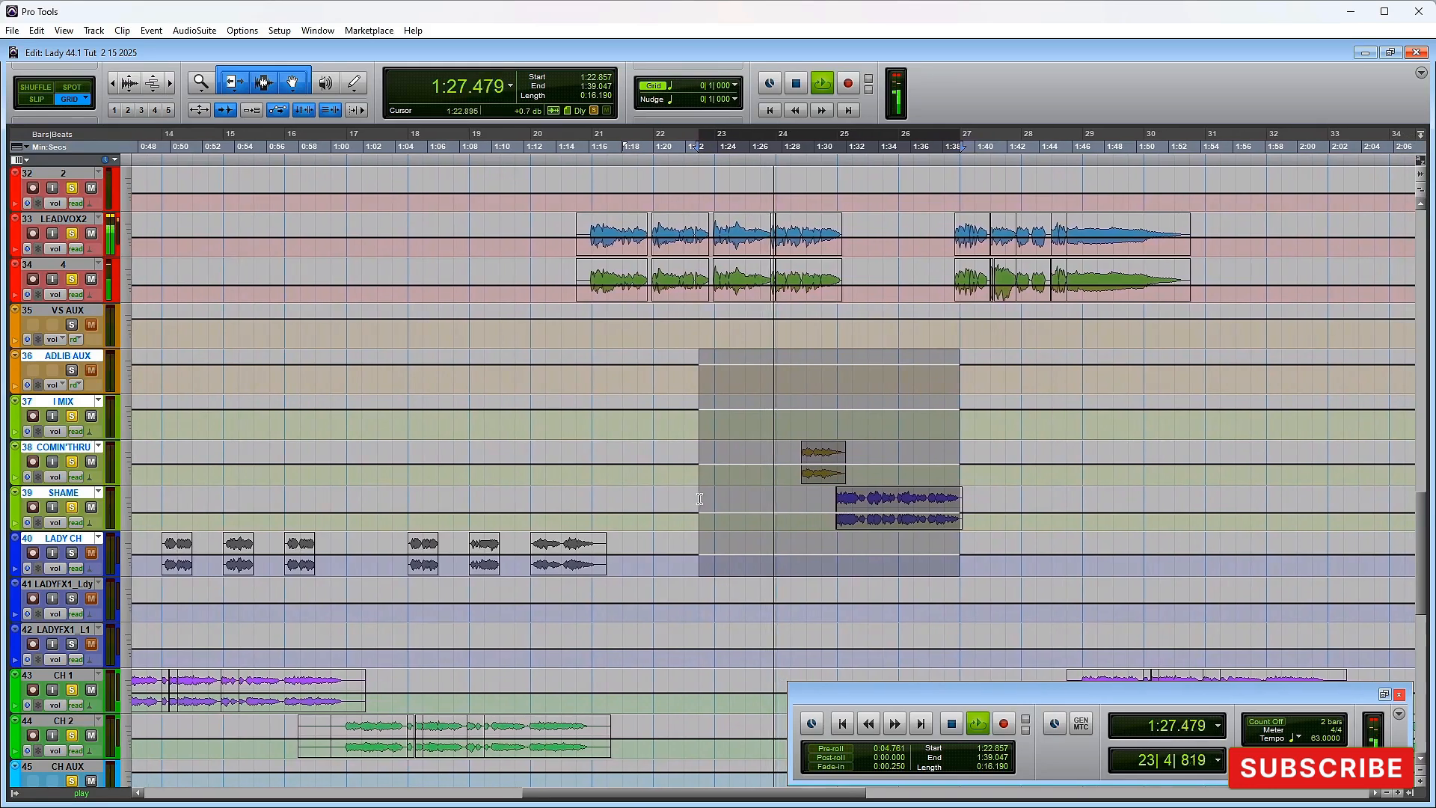
key("space")
Step: Select 1:28.571 to 1:40.000 from I MIX through LADY CH and turn off loop playback
left_click_drag(770, 419, 948, 557)
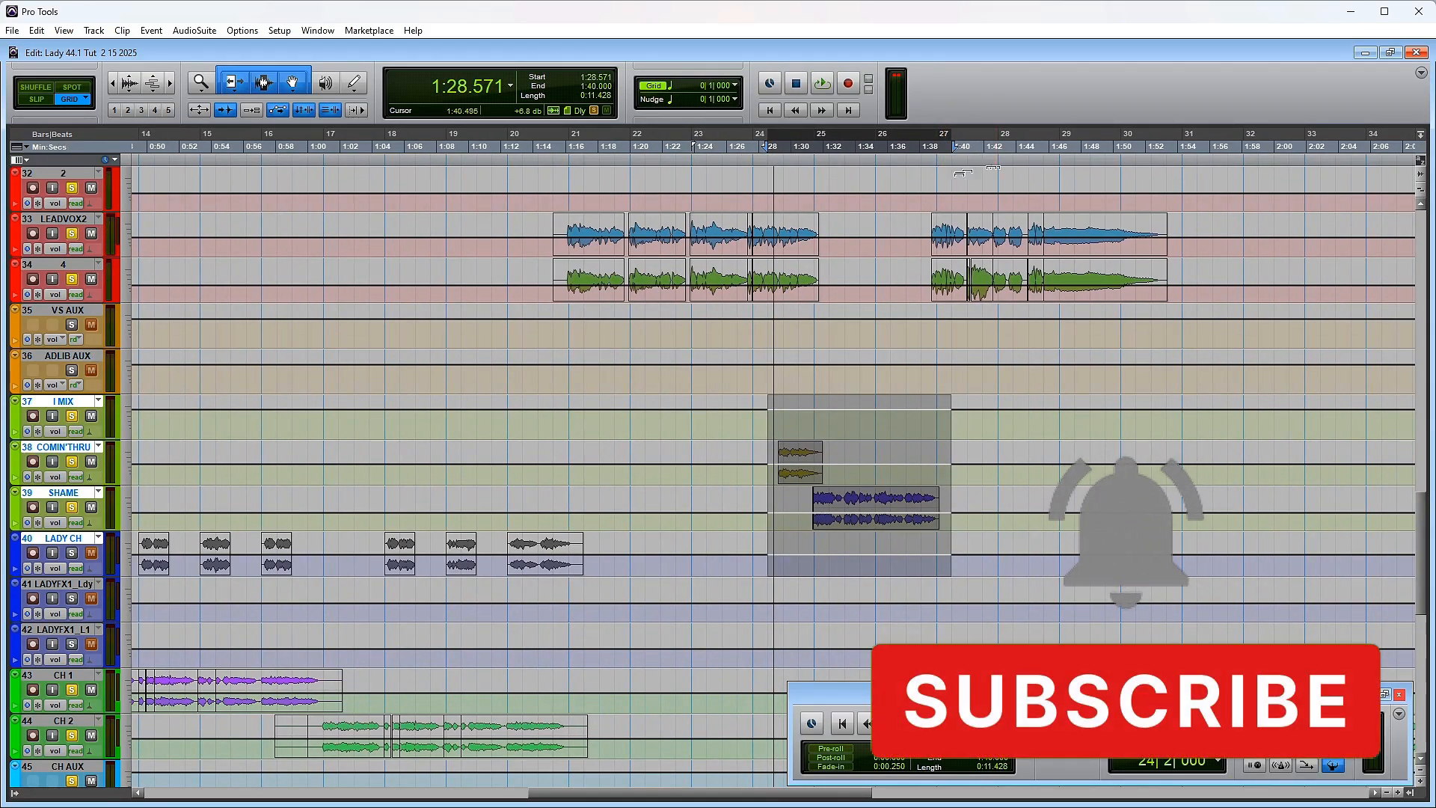
right_click(823, 83)
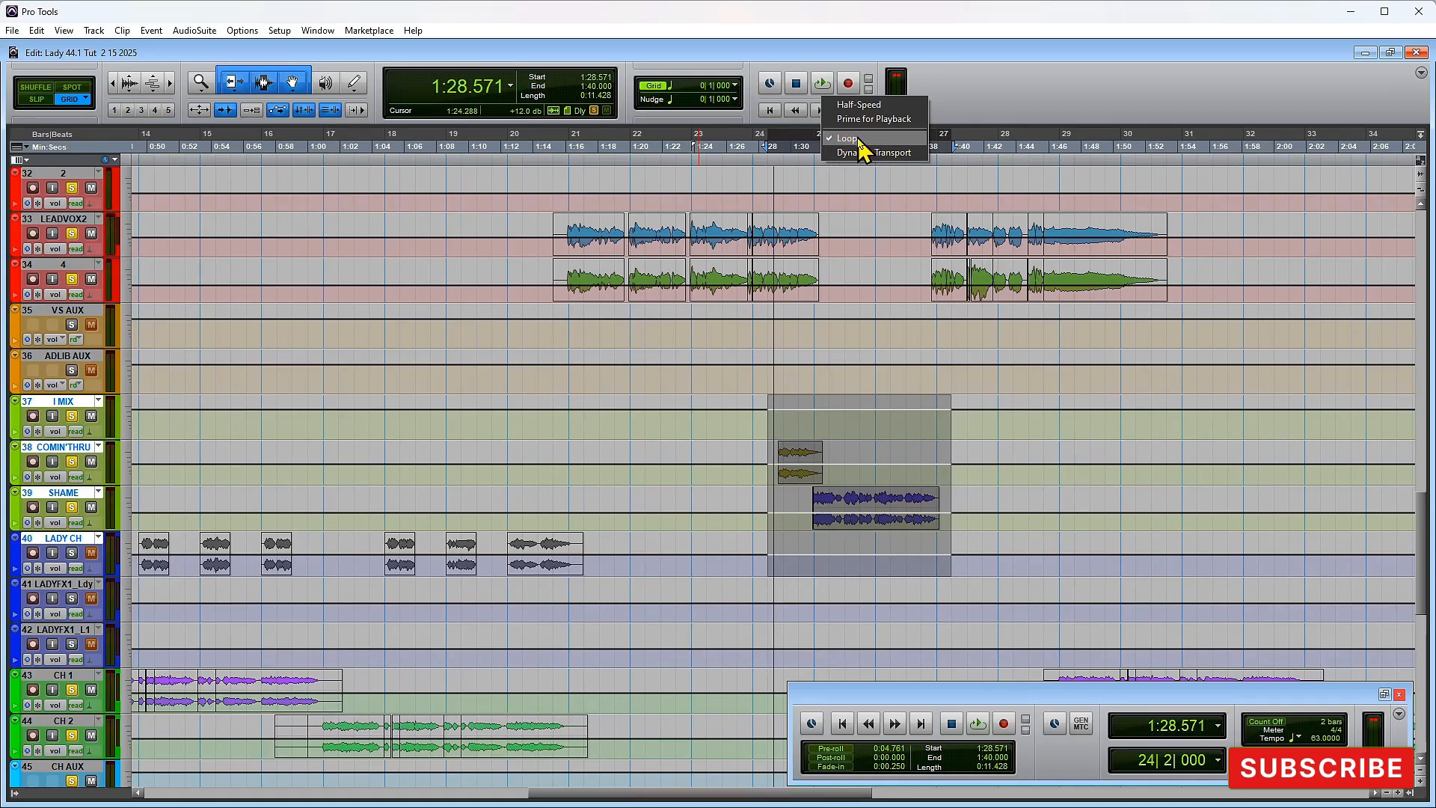
left_click(859, 140)
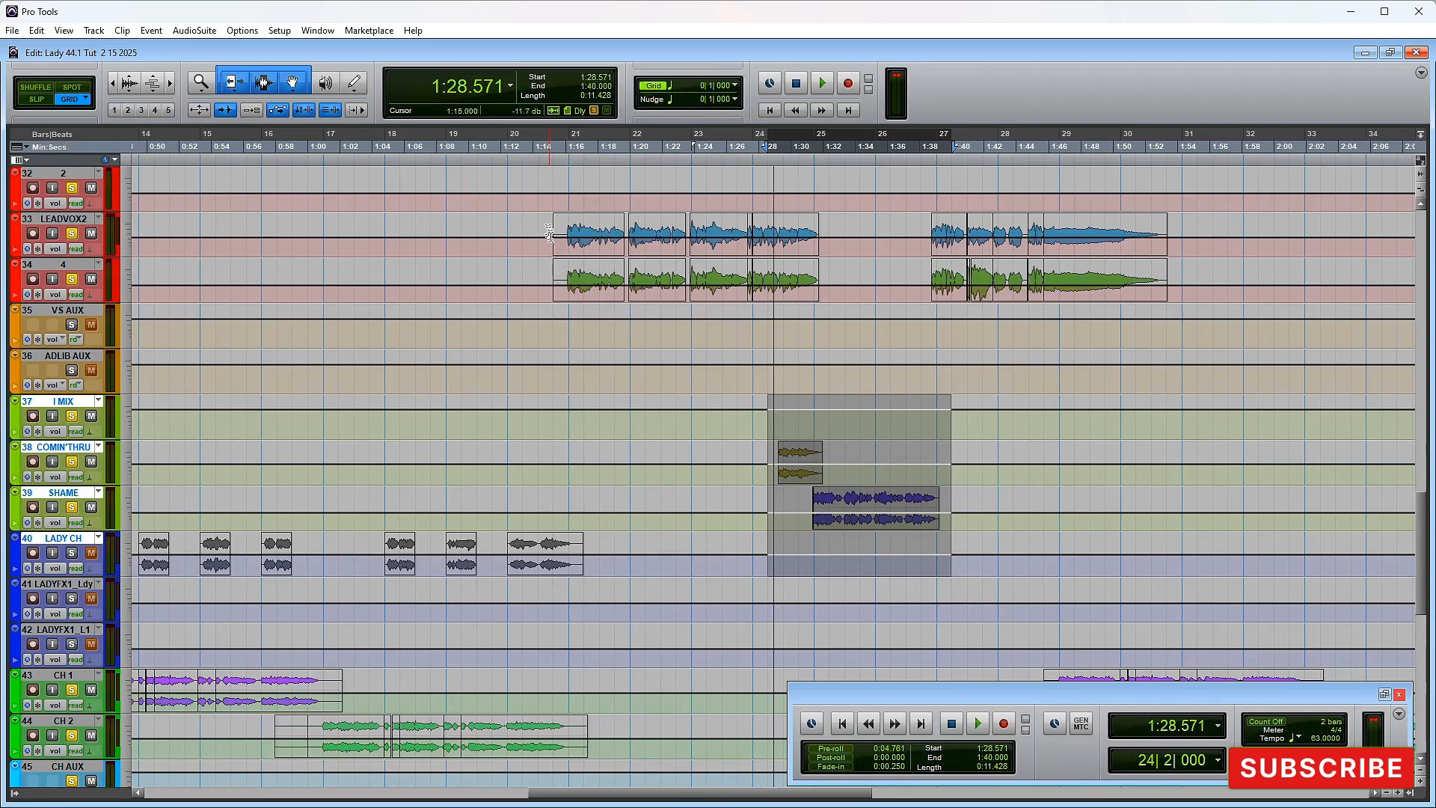
Step: Select the first LEADVOX2 section with track 4 from 1:15.238 to 1:32.380 and play its beginning
left_click_drag(552, 238, 832, 296)
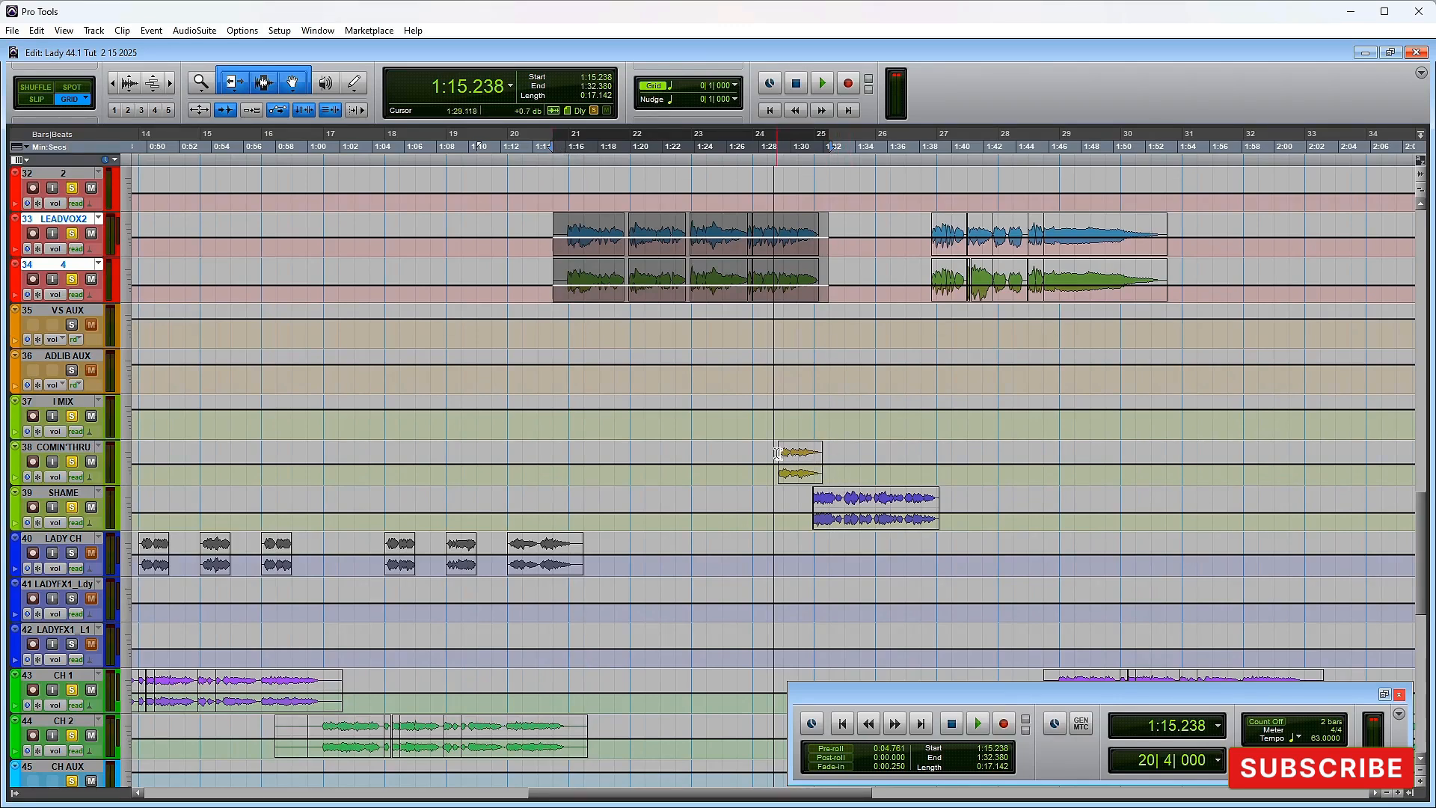
key("space")
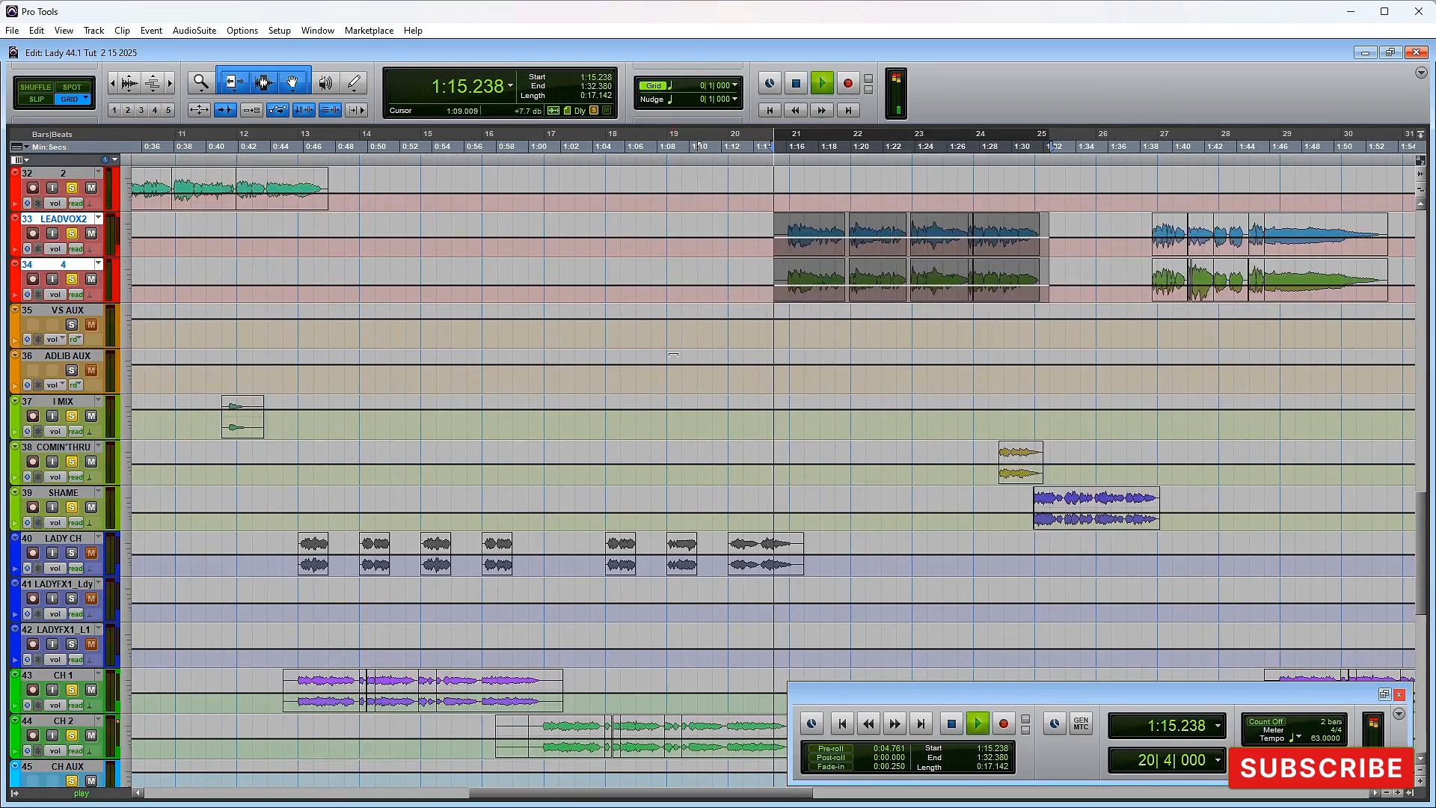
key("space")
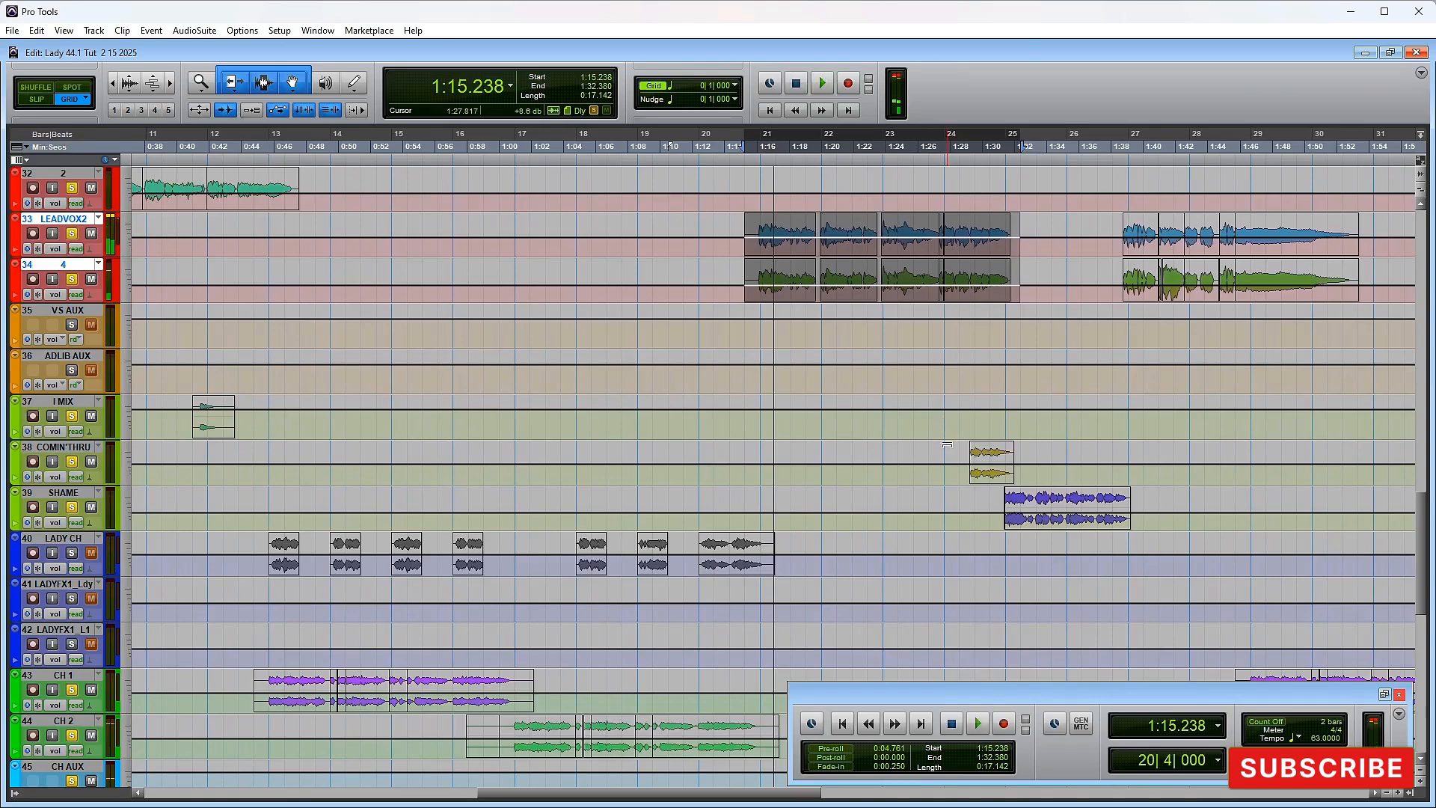
Step: Select 1:23.809 to 1:40.952 around the COMIN'THRU and SHAME clips, from ADLIB AUX through LADY CH, and play it
left_click_drag(947, 464, 1156, 555)
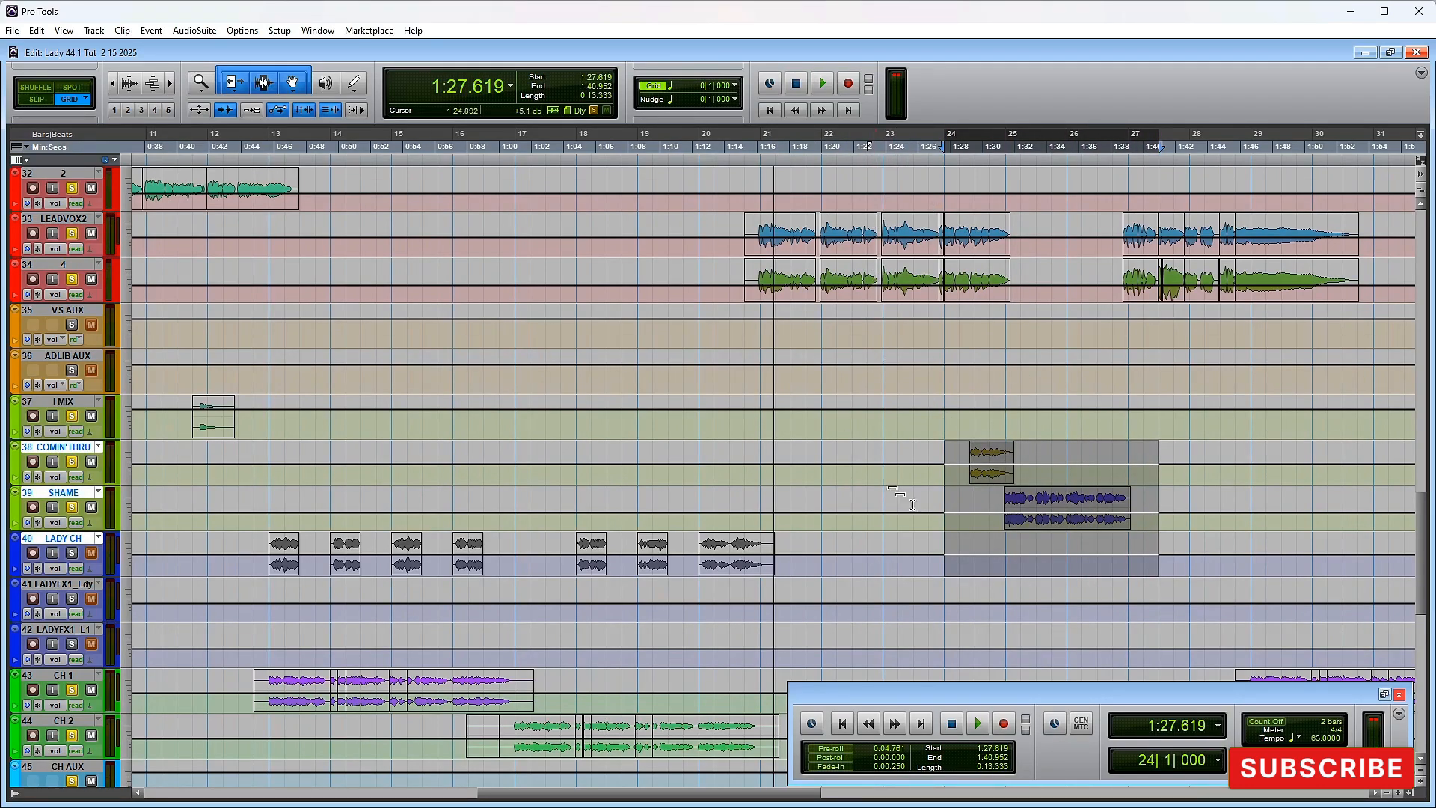
scroll(964, 465, "right", 4)
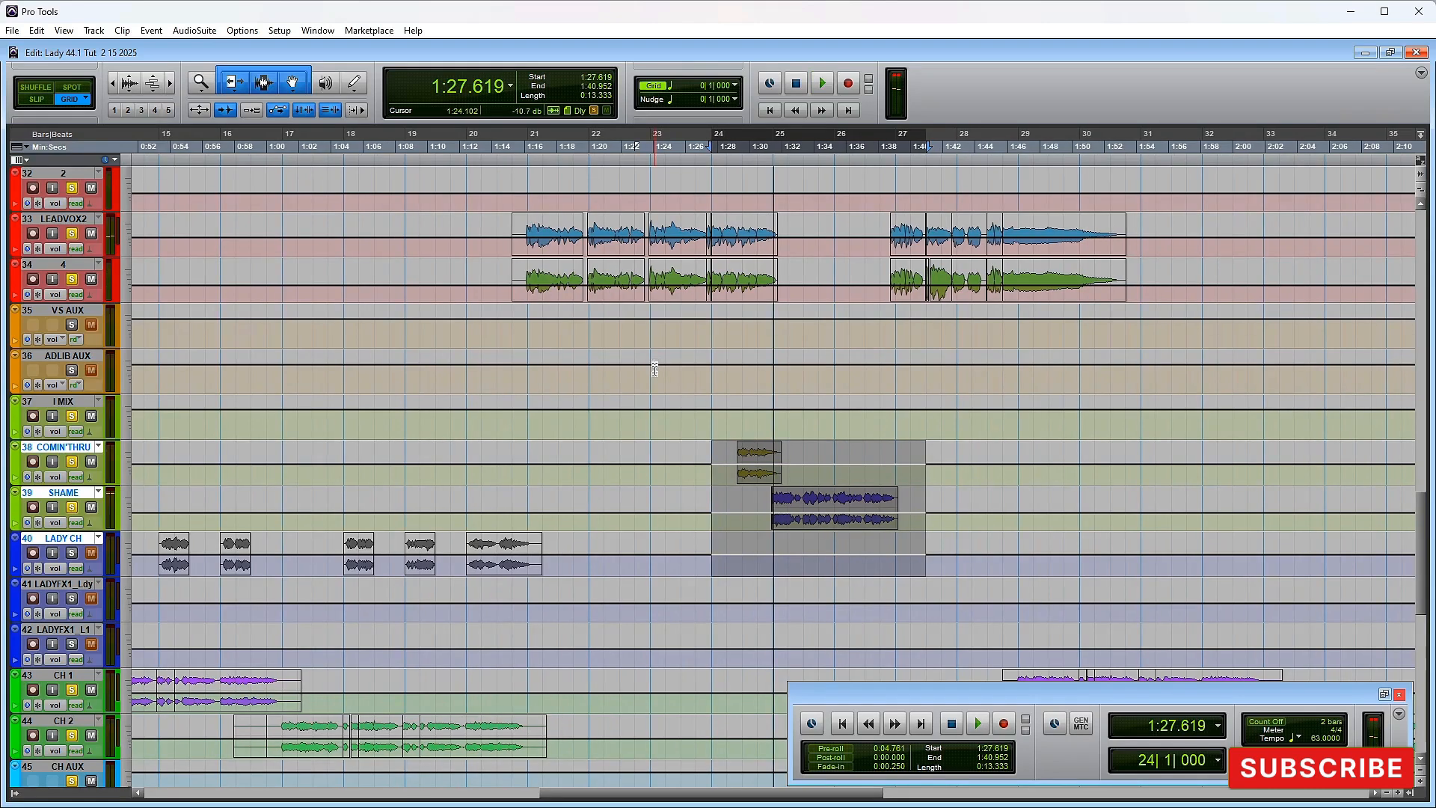
left_click_drag(654, 370, 932, 540)
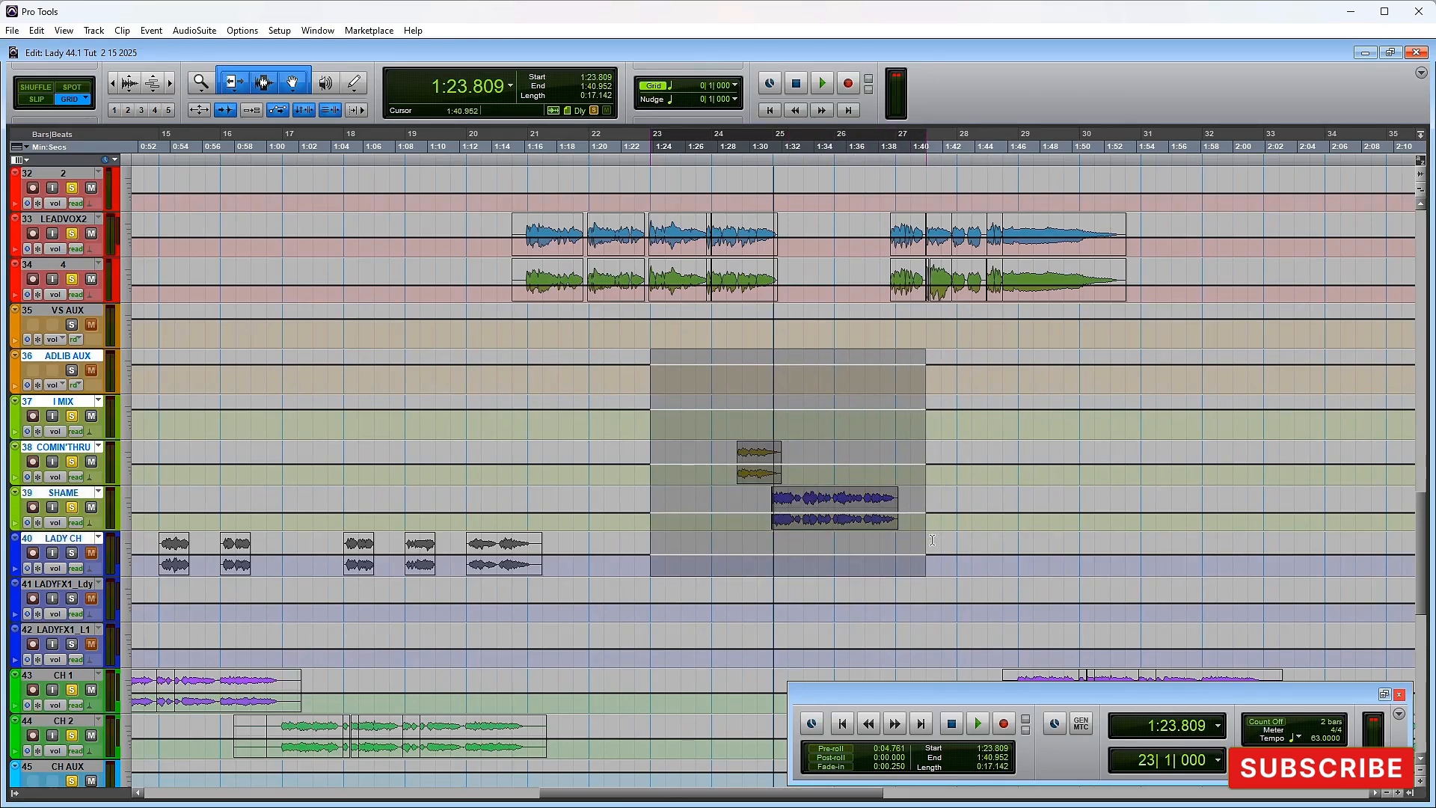
key("space")
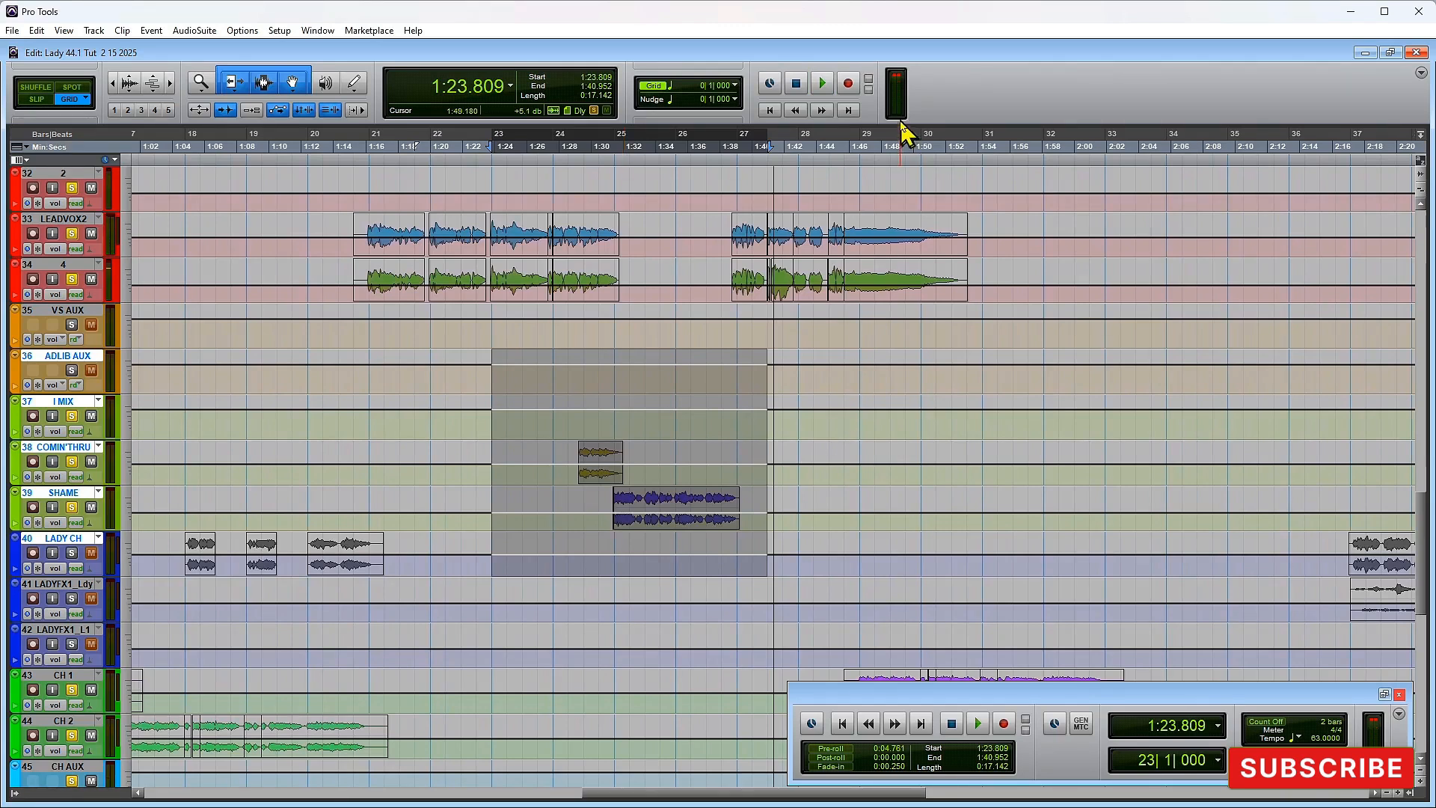
Step: Check the playback mode options, replay briefly from 1:23.809, and place the playback position at 1:40.952 on COMIN'THRU
right_click(823, 86)
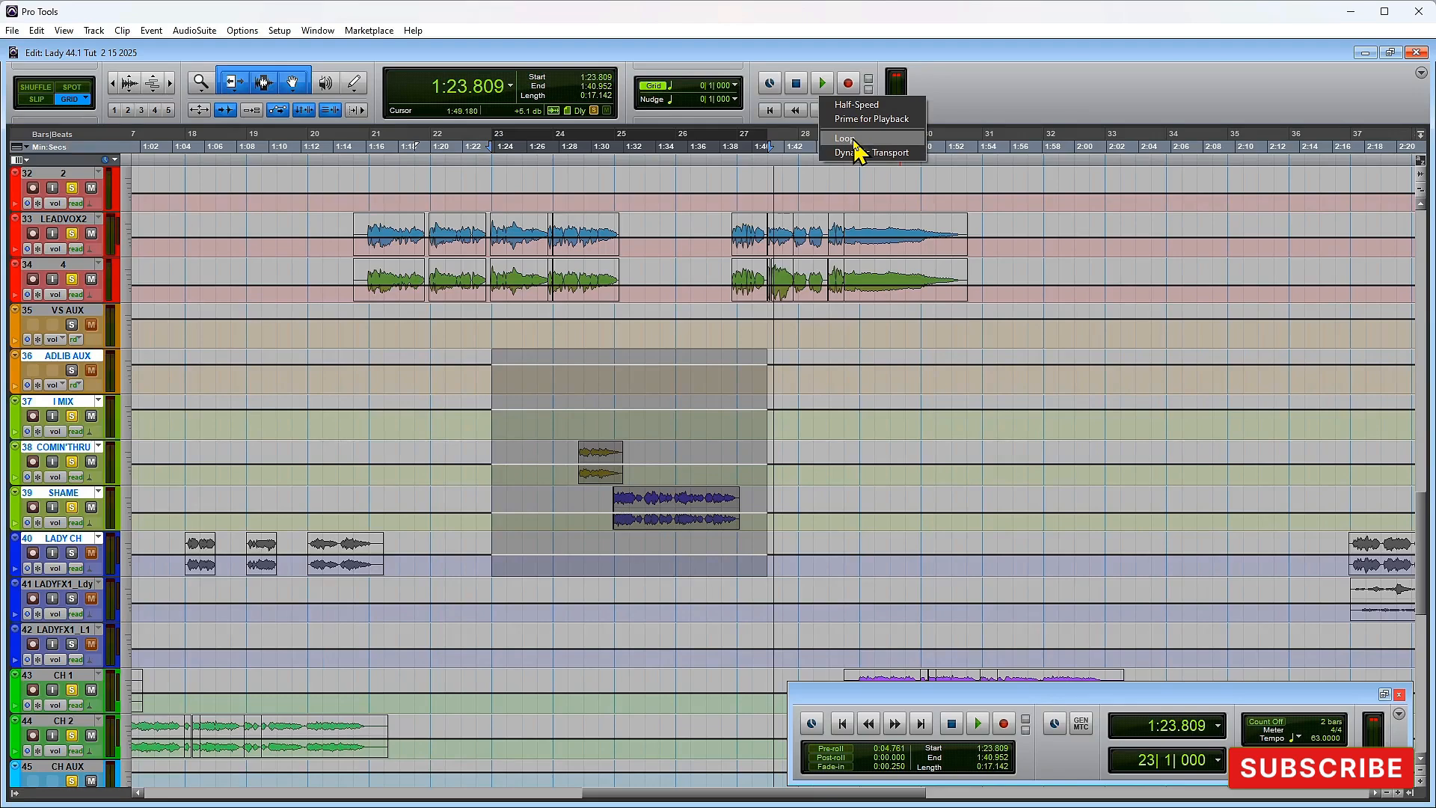
left_click(850, 64)
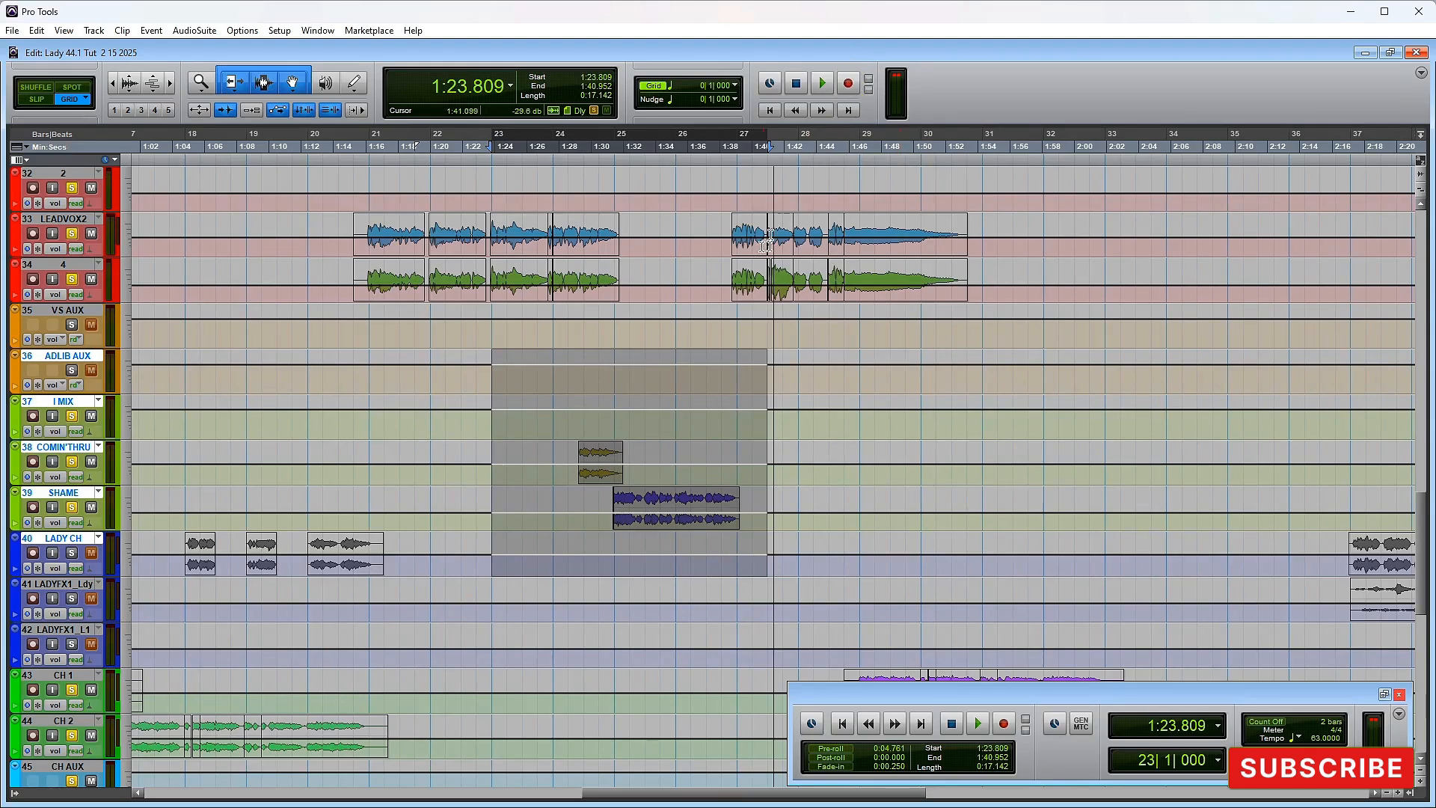
key("space")
key("space")
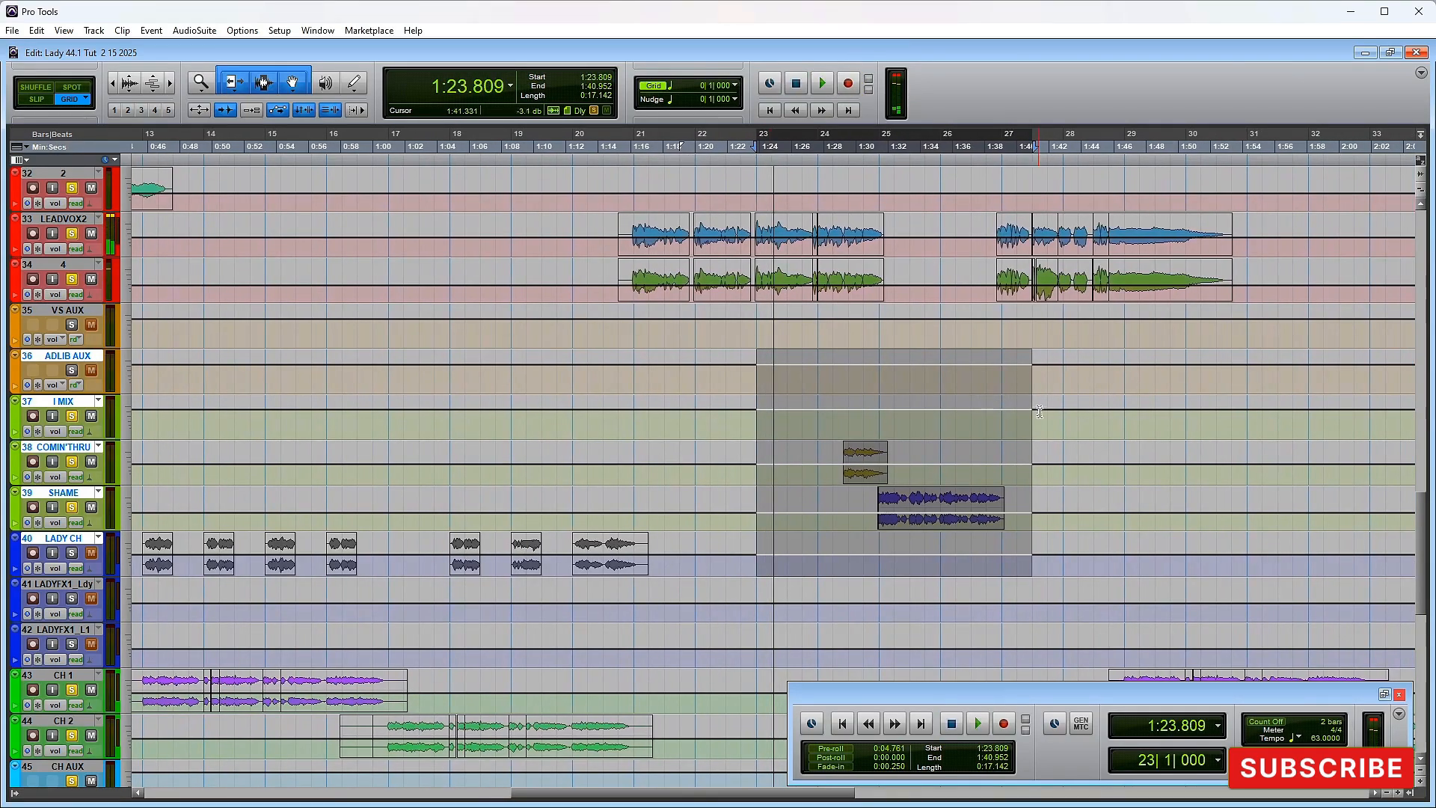
left_click(1039, 465)
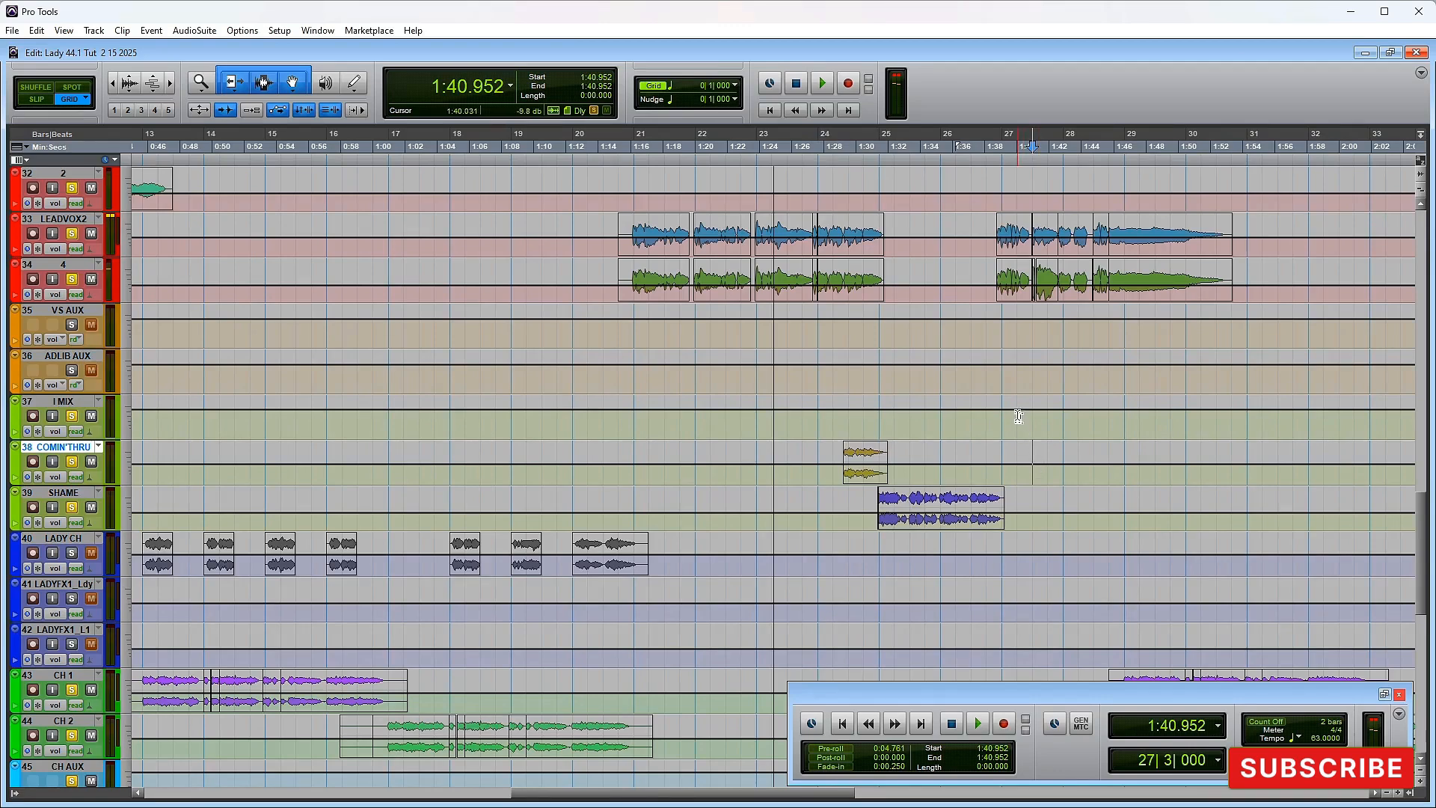
Step: Select the second-verse section of the CH 1 track from 1:44.761 to 2:03.809
scroll(1019, 417, "down", 3)
scroll(1032, 452, "up", 2)
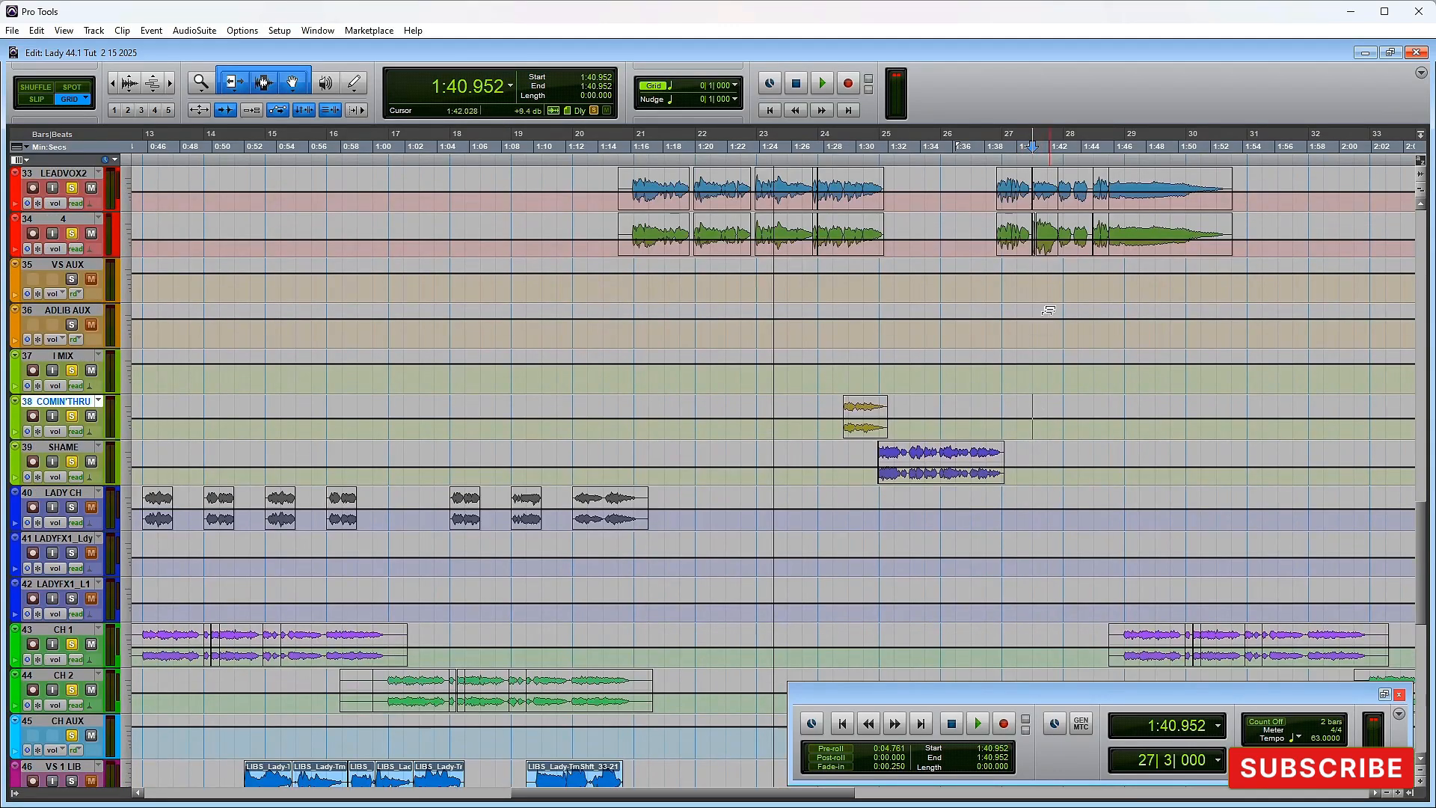
left_click(1055, 199)
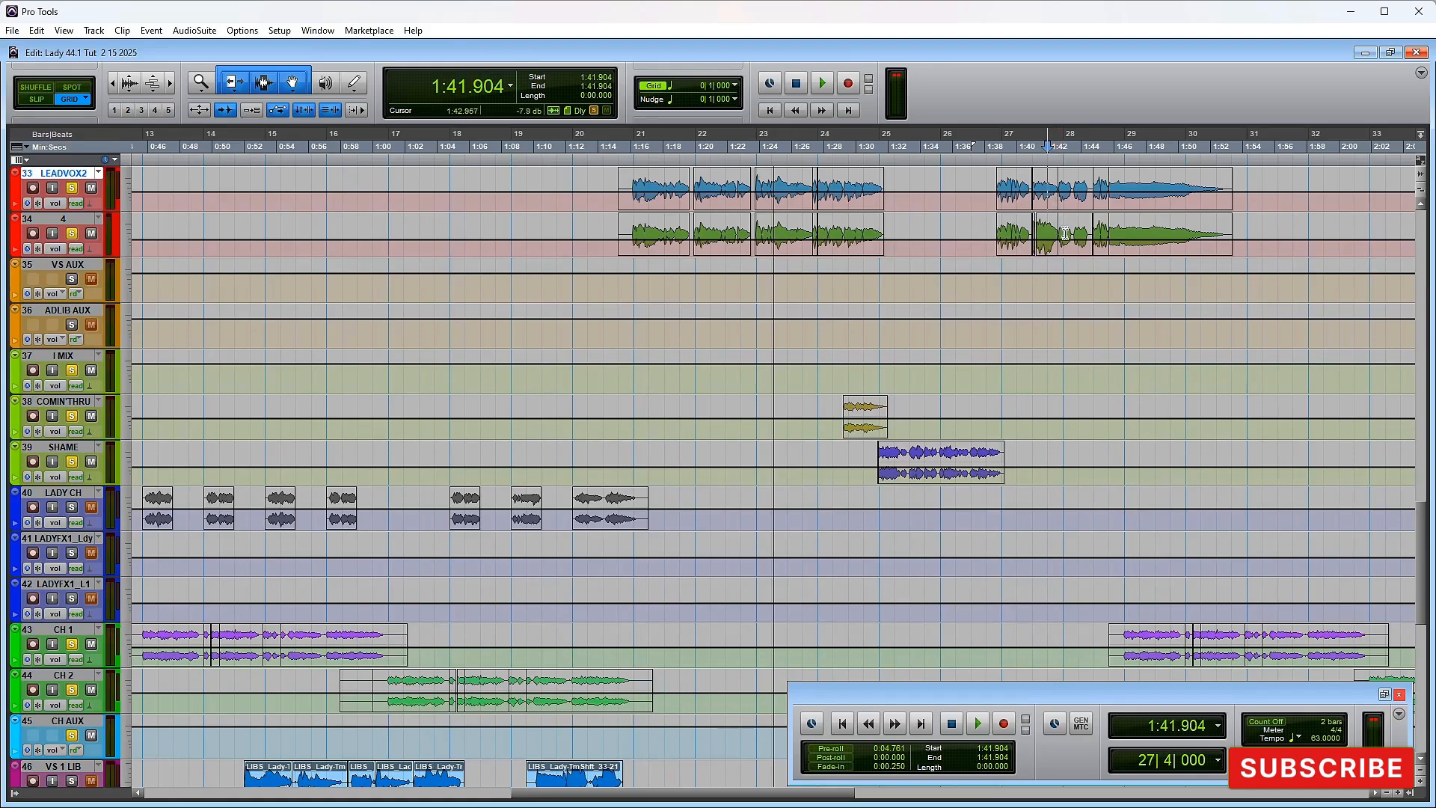
scroll(1112, 492, "down", 2)
left_click_drag(1097, 546, 1381, 566)
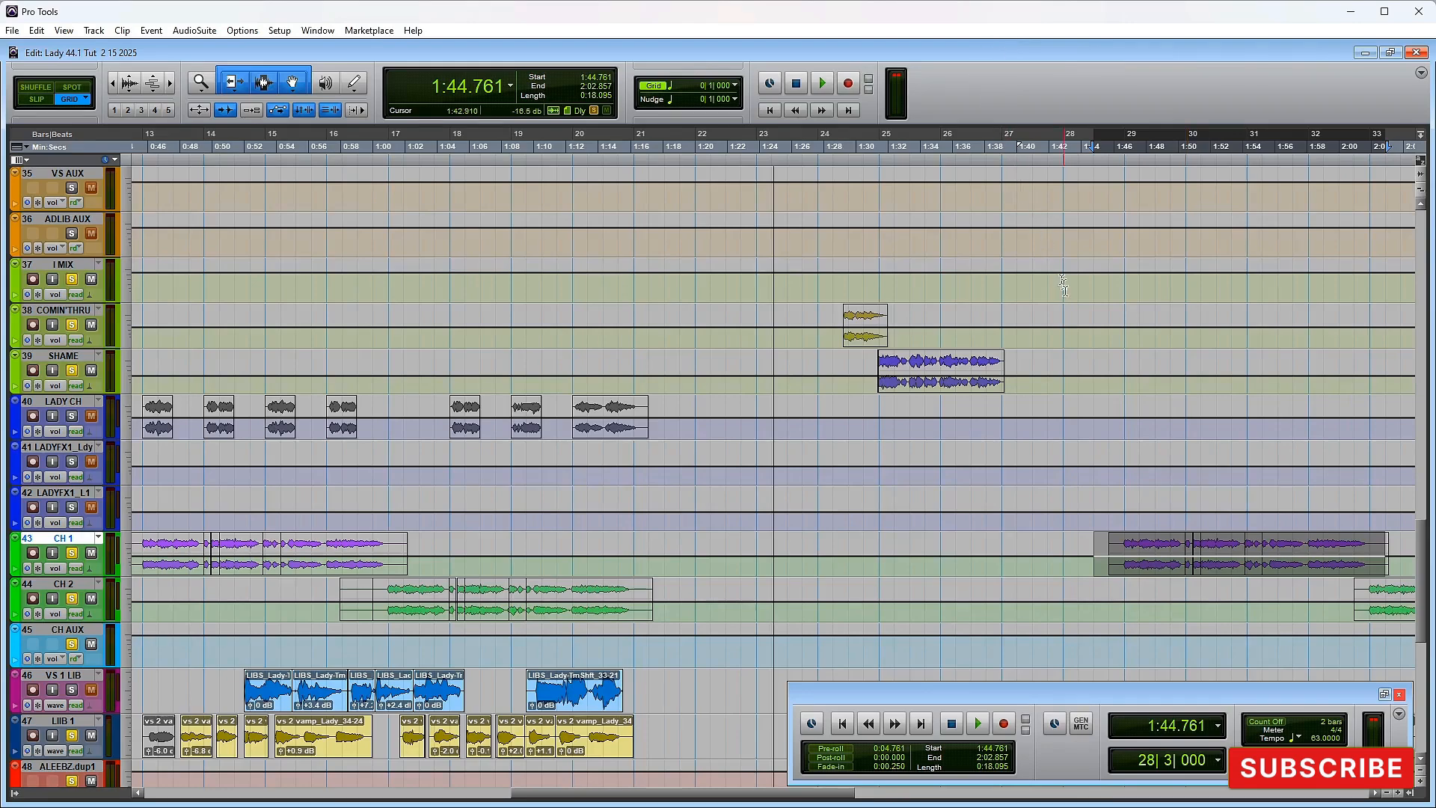
scroll(1054, 304, "up", 3)
scroll(945, 280, "up", 12)
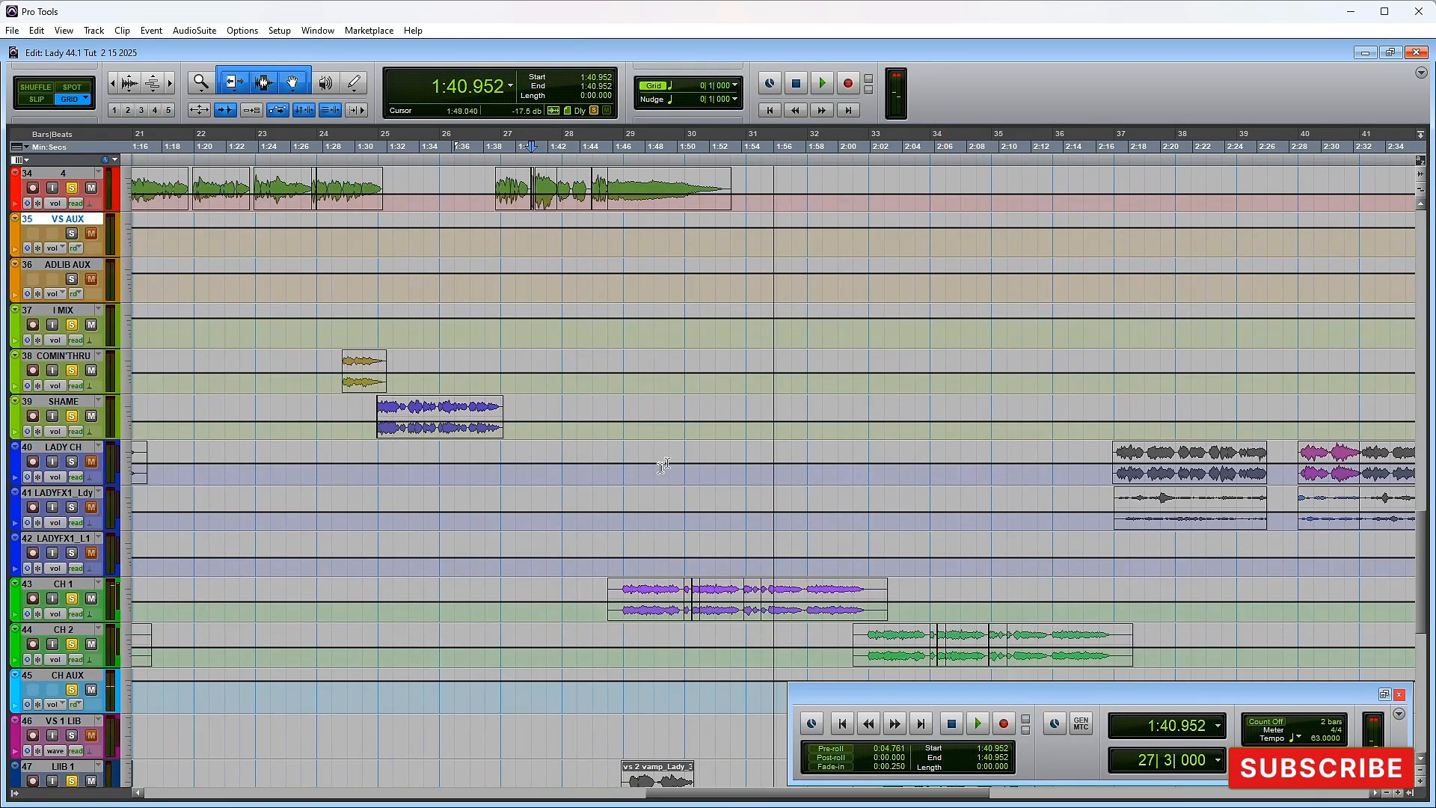
scroll(760, 323, "down", 3)
left_click_drag(590, 461, 893, 450)
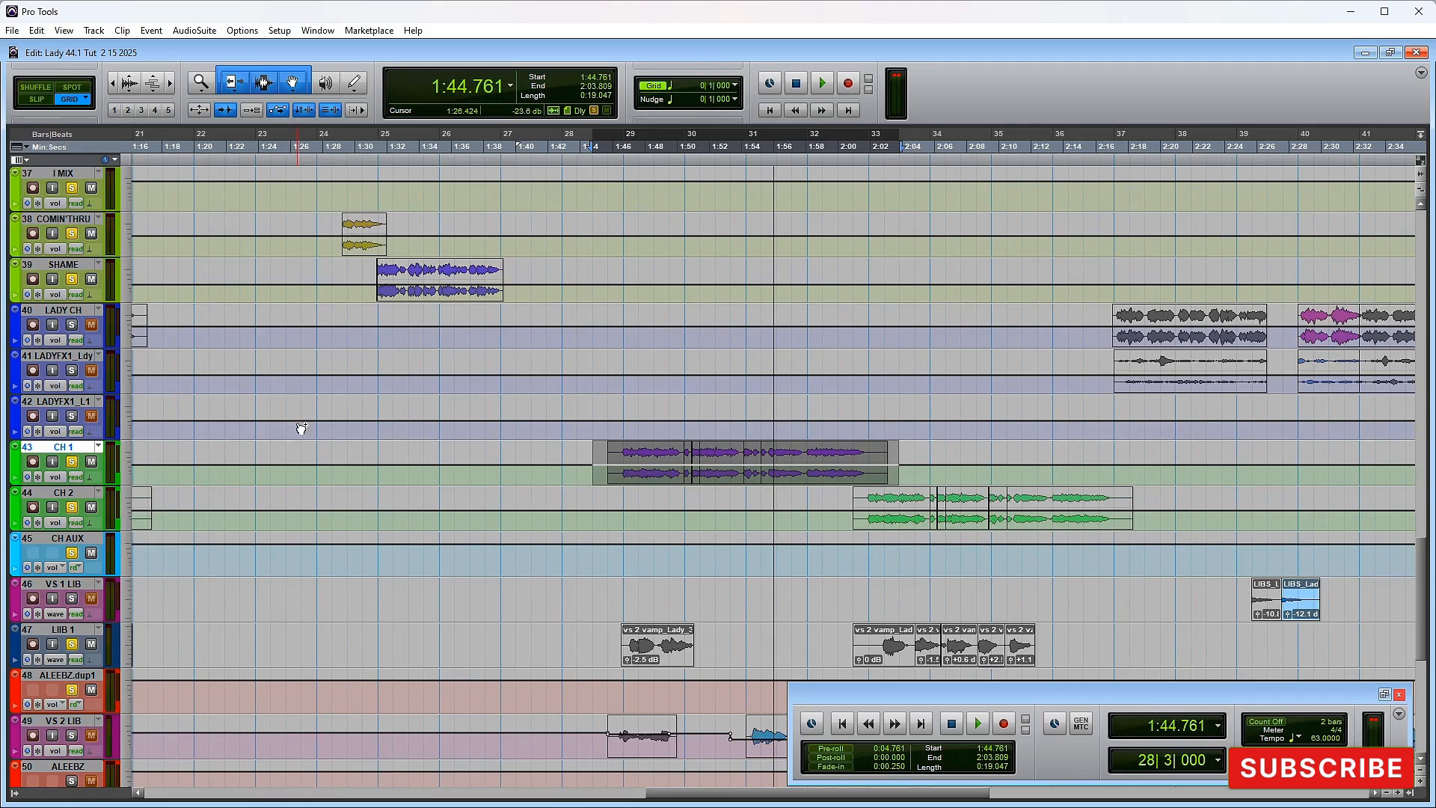
Step: Check the CH 1 channel in the mixer and play its second-verse section from 1:43.809
key("ctrl+equal")
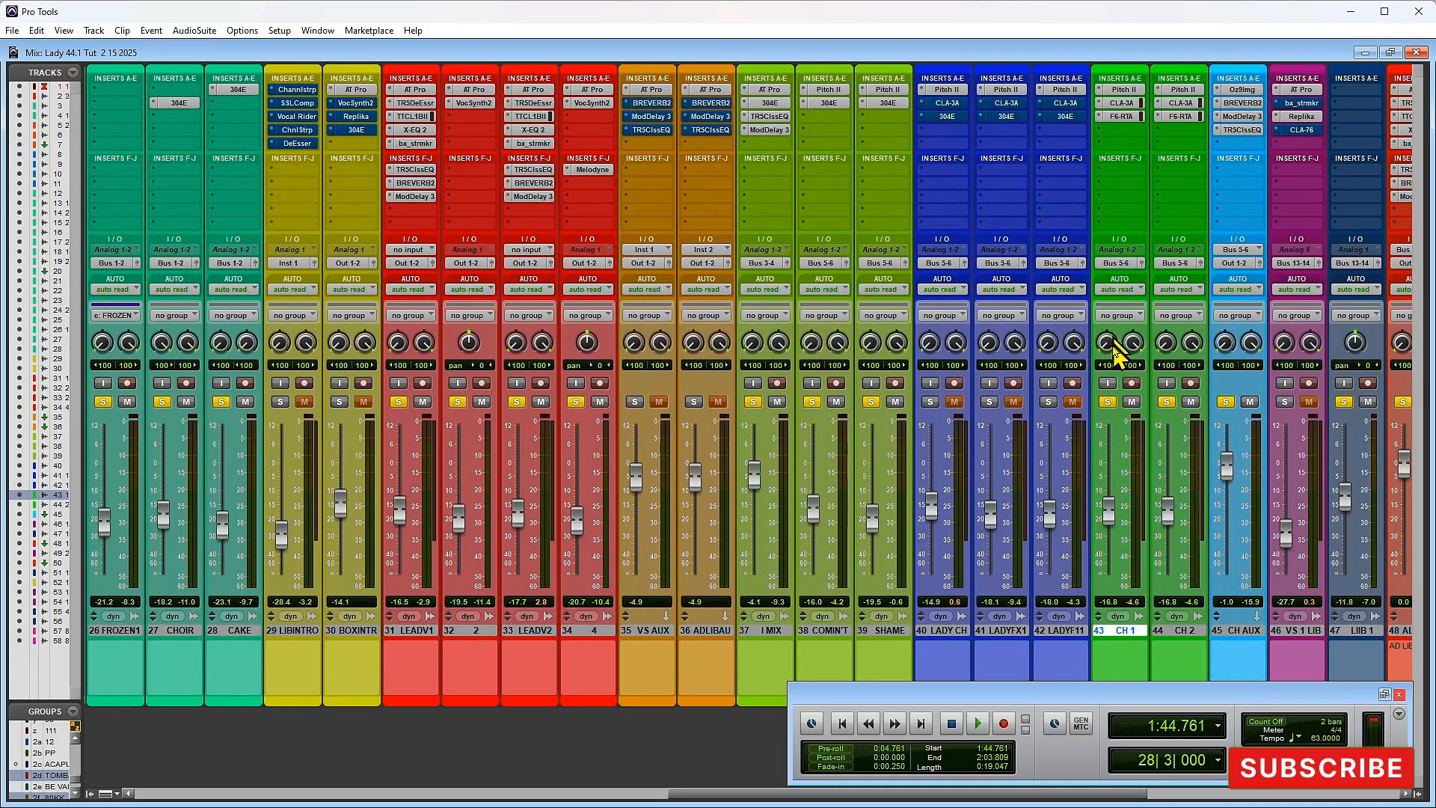
key("ctrl+equal")
scroll(557, 322, "up", 4)
scroll(557, 339, "down", 8)
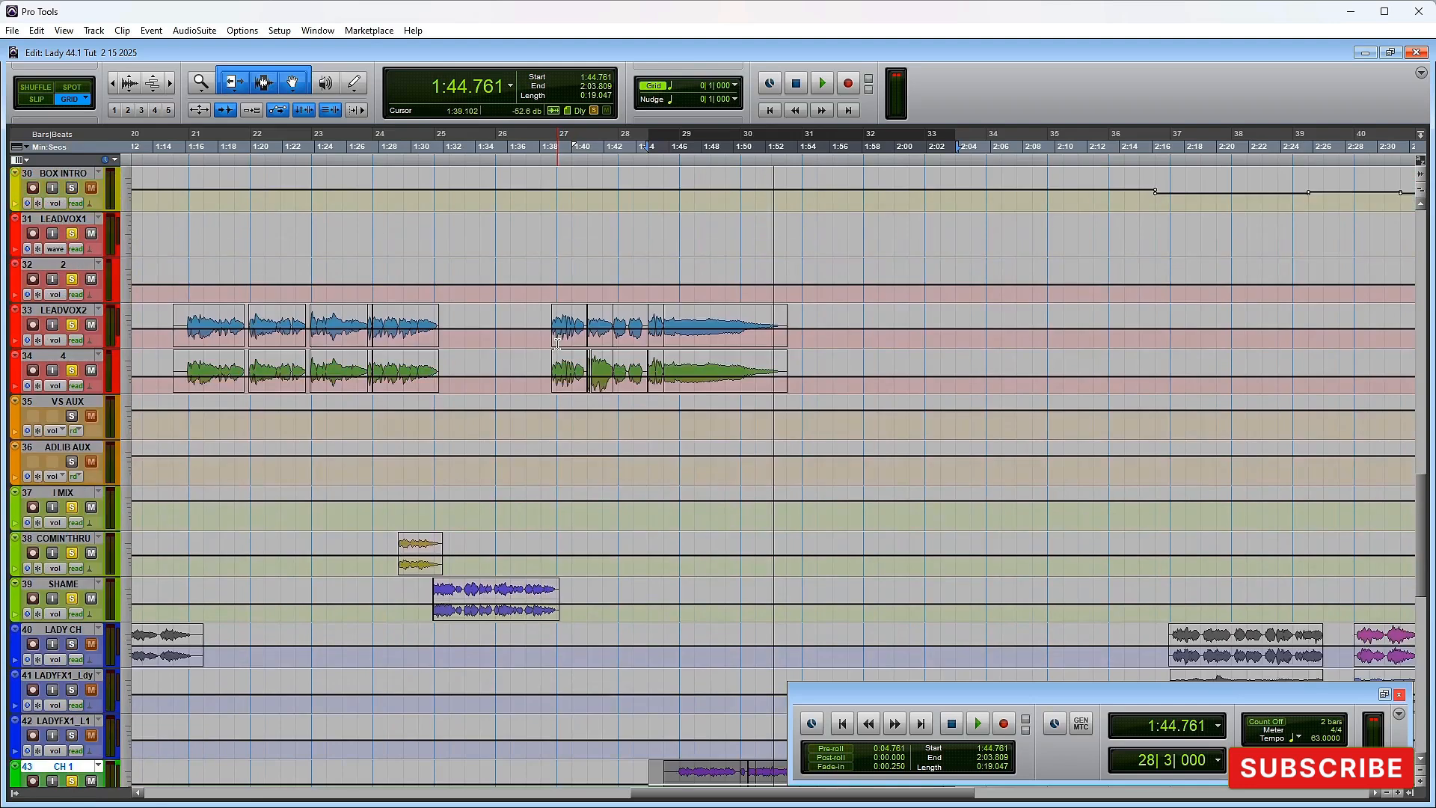
scroll(565, 366, "down", 1)
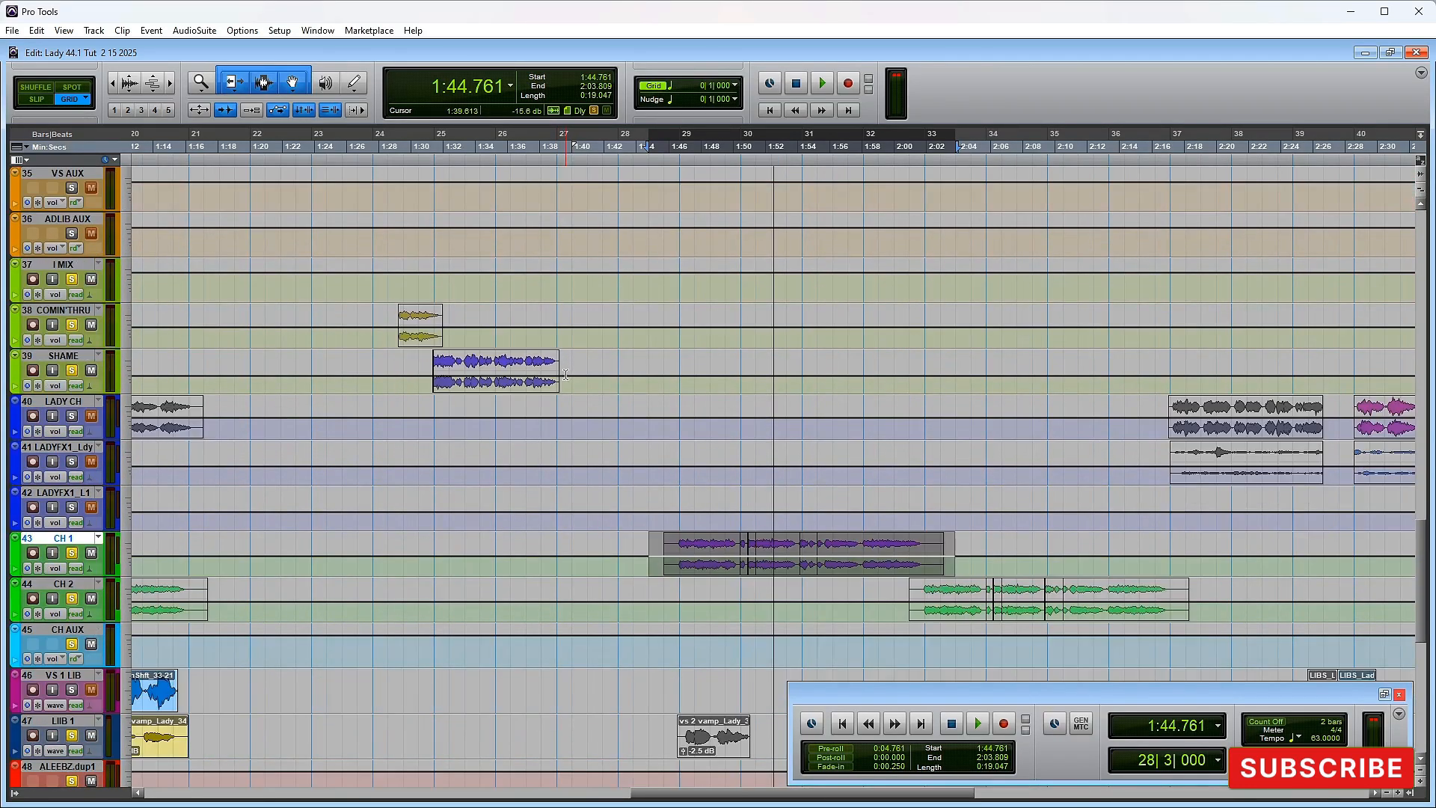
scroll(689, 550, "down", 4)
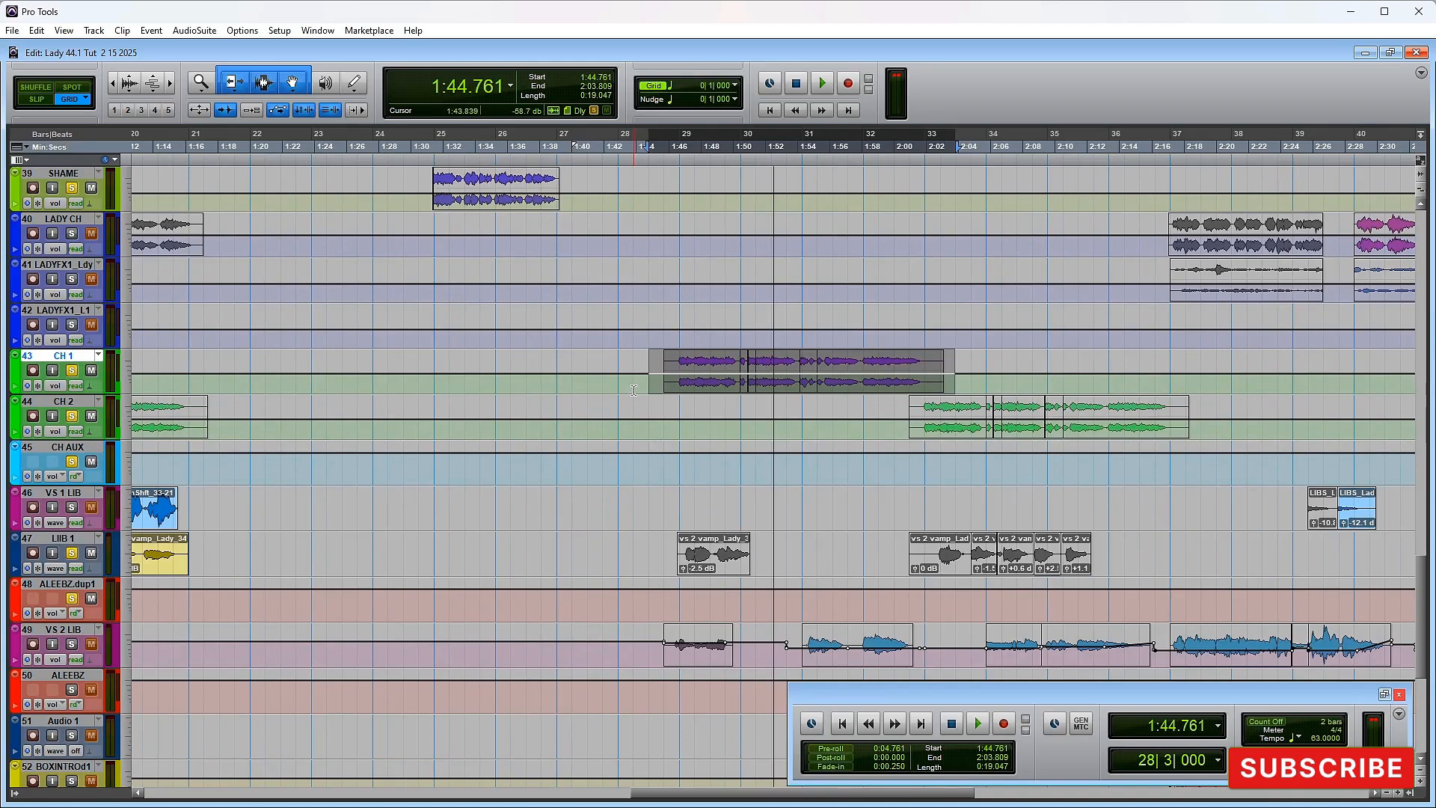
left_click(640, 374)
key("space")
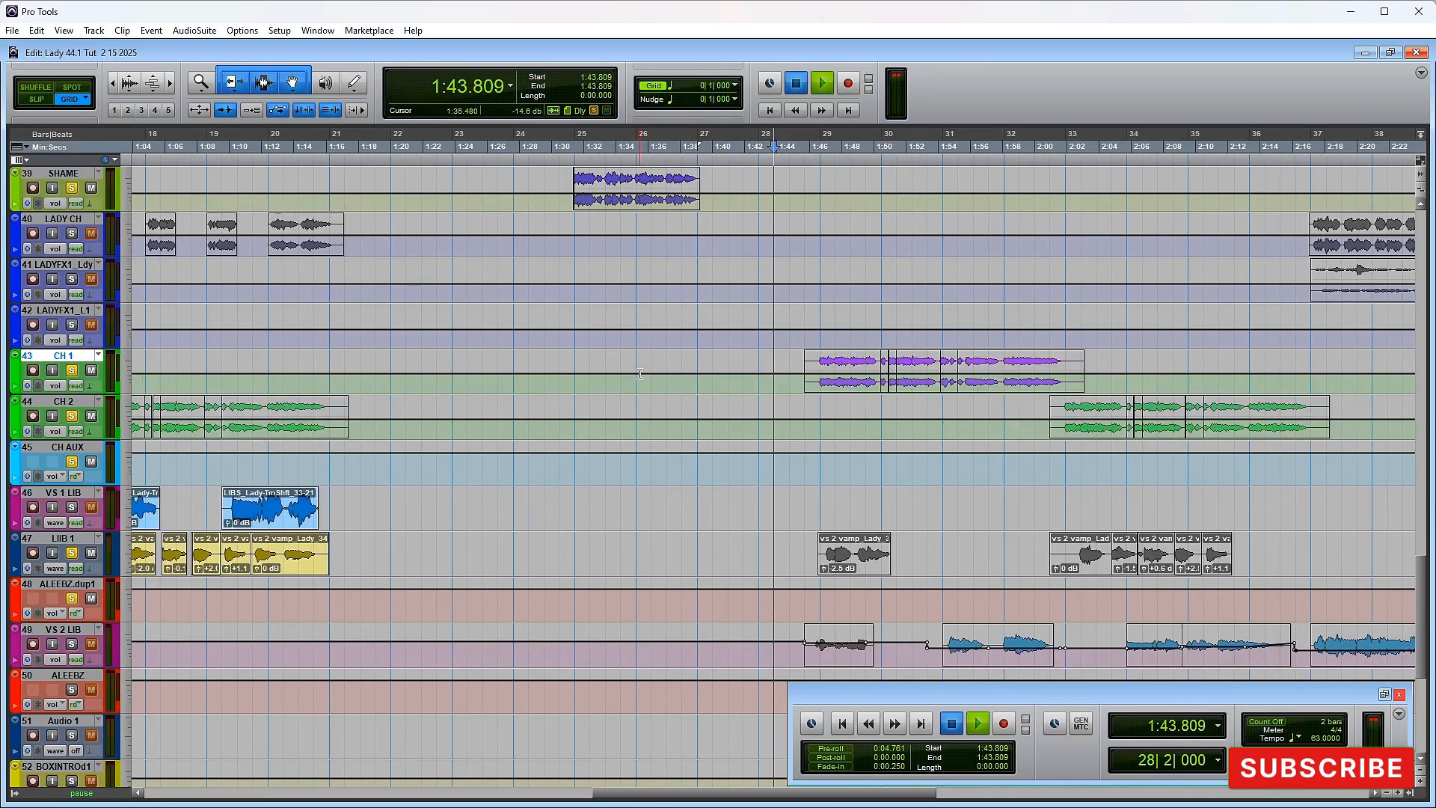
key("space")
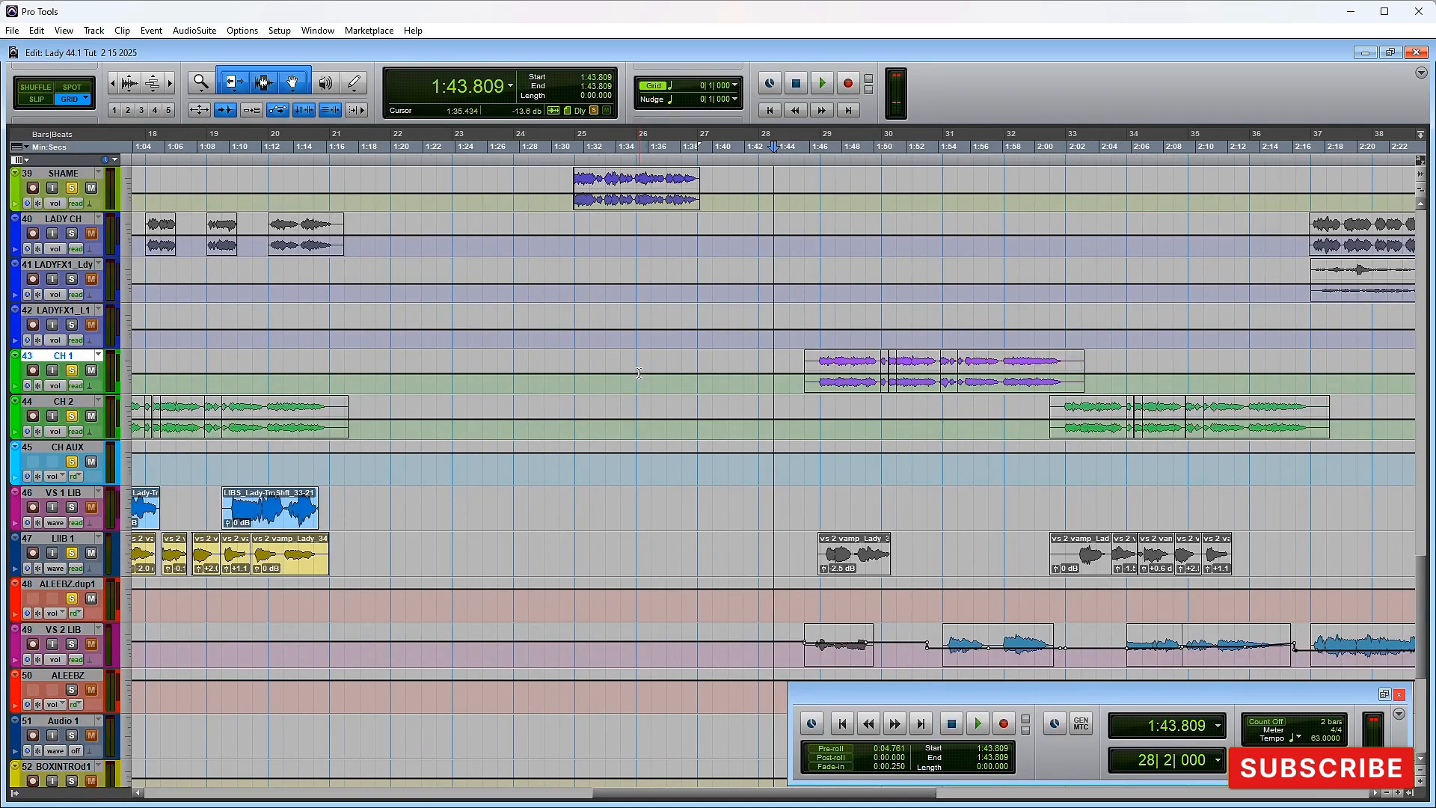
key("space")
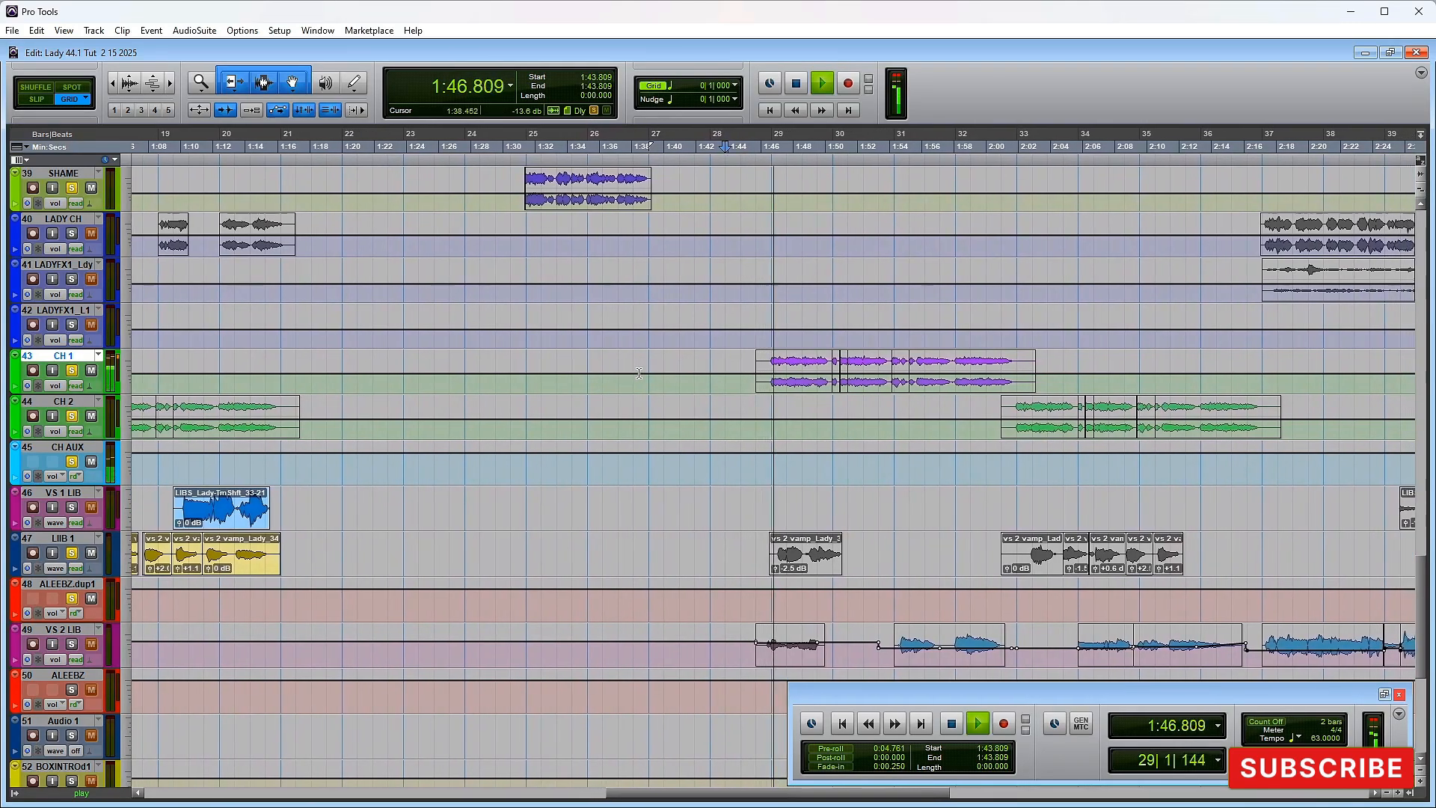
key("space")
Step: Select the I MIX ad-lib from 0:38.095 to 0:45.714 and play it
scroll(579, 396, "up", 5)
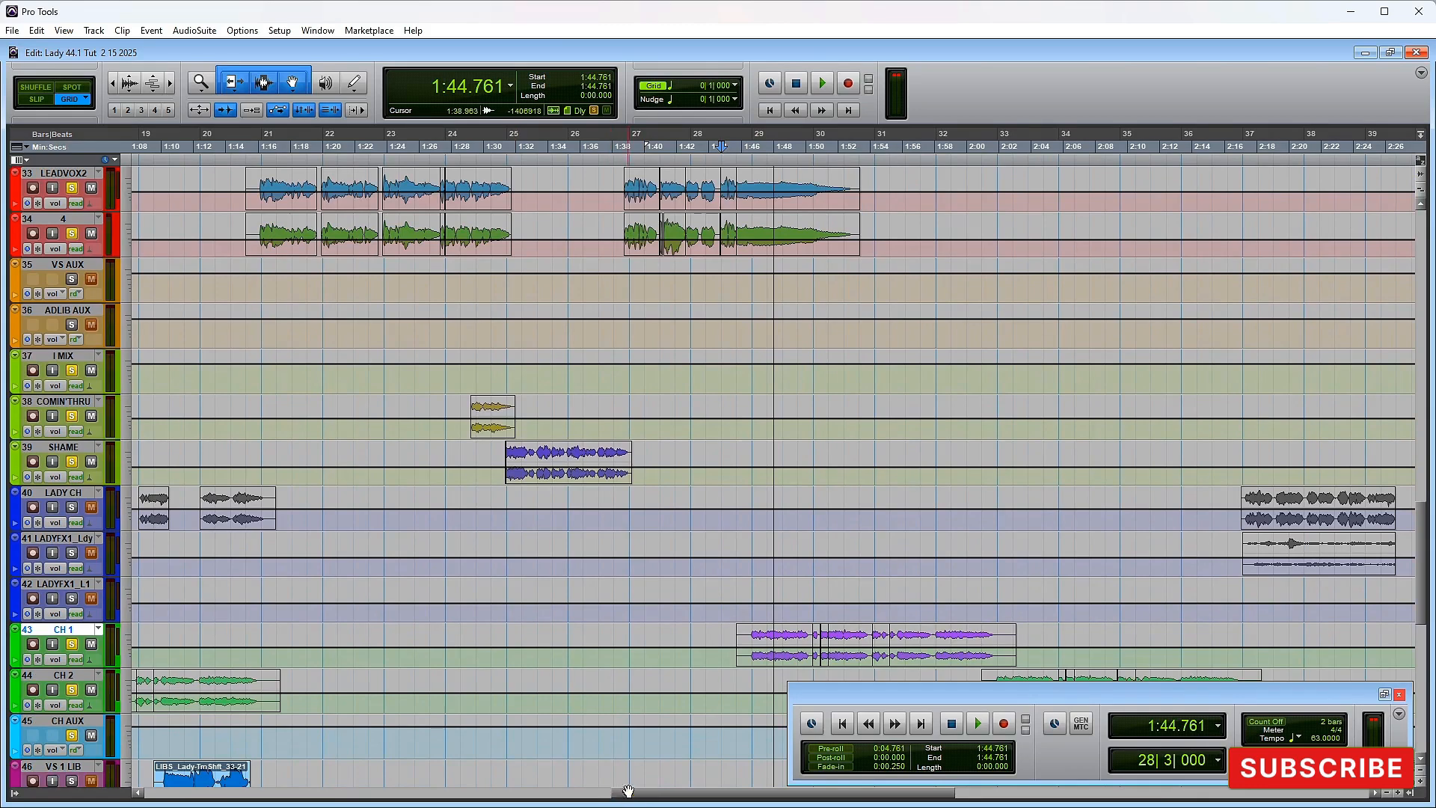
left_click_drag(629, 797, 373, 797)
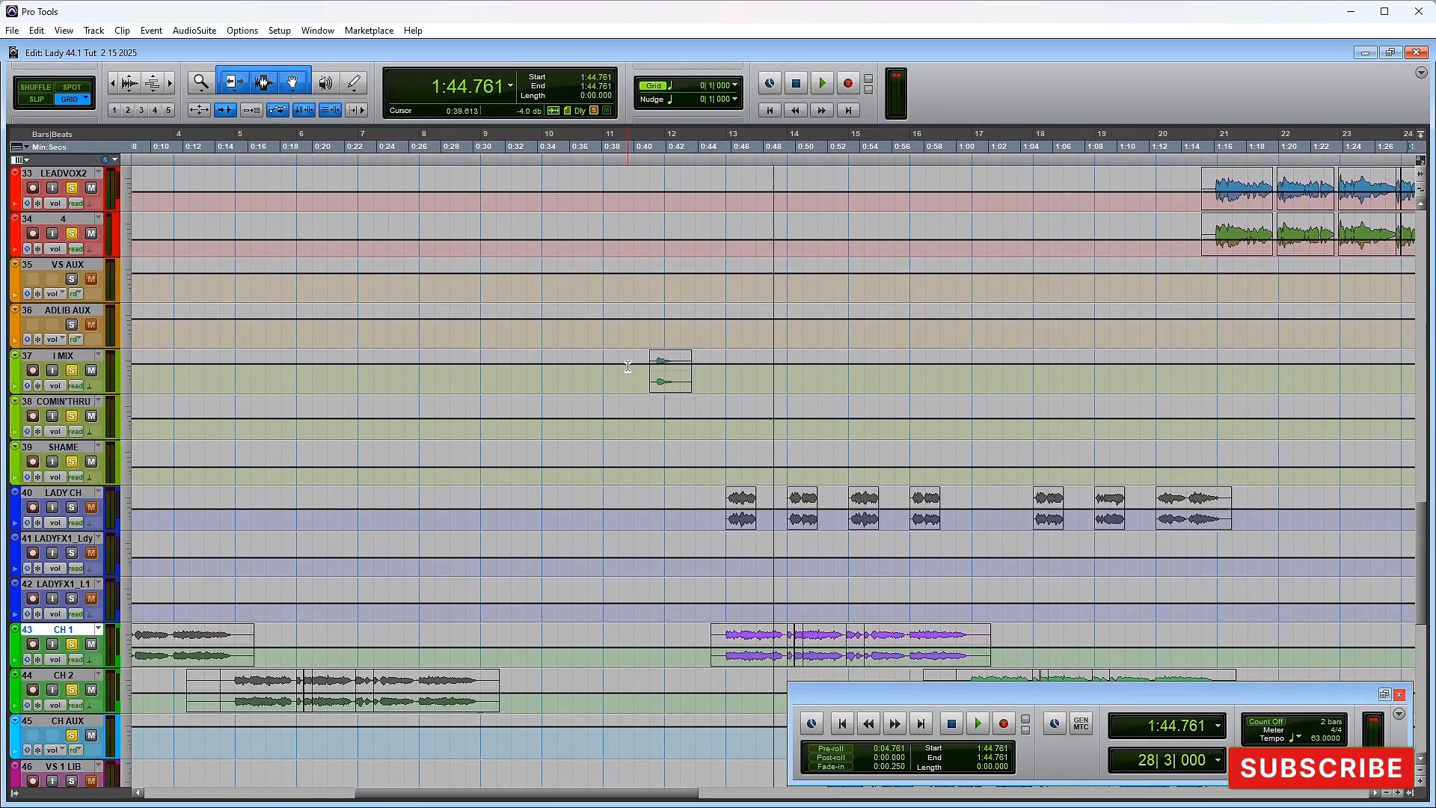
left_click_drag(606, 365, 727, 376)
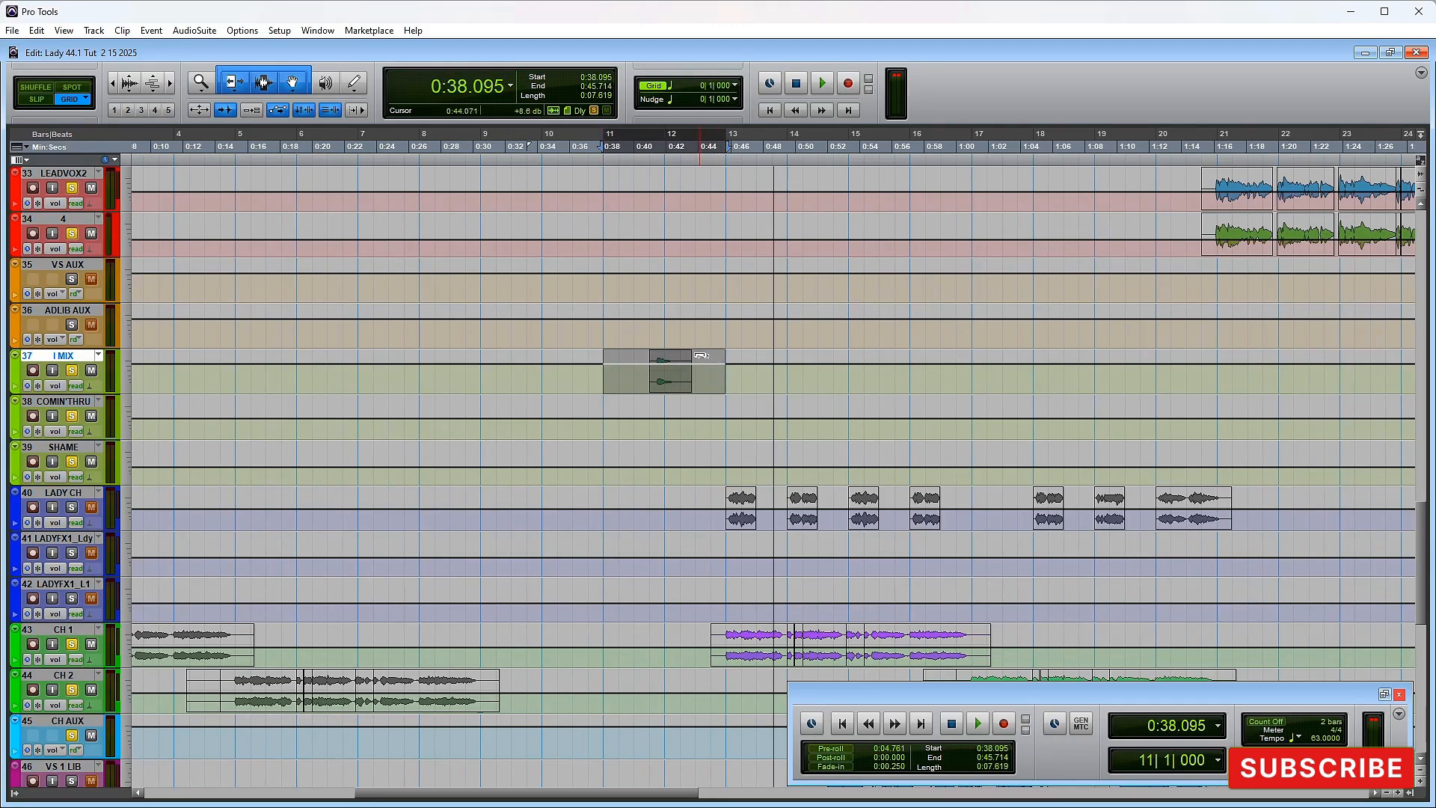
key("ctrl+equal")
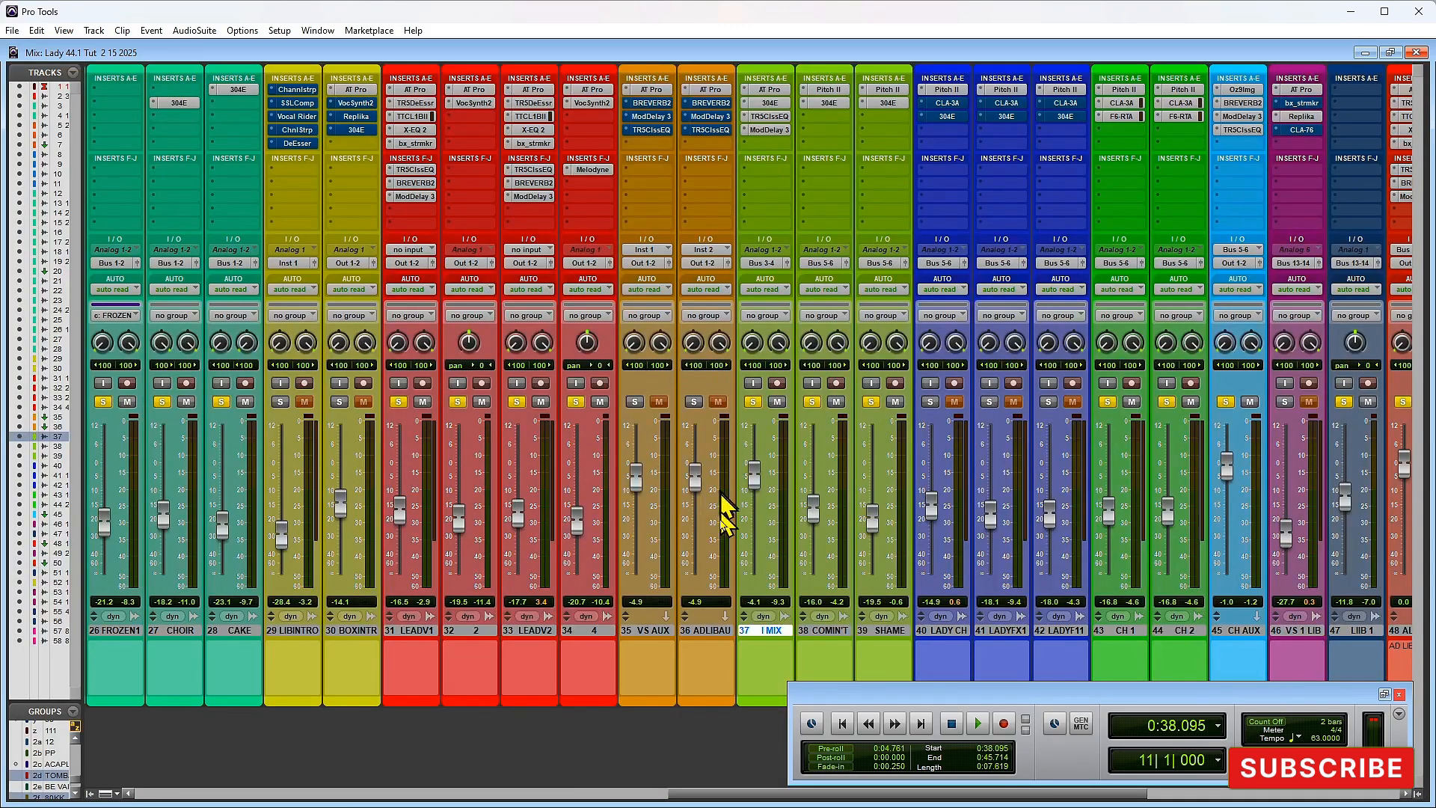
key("space")
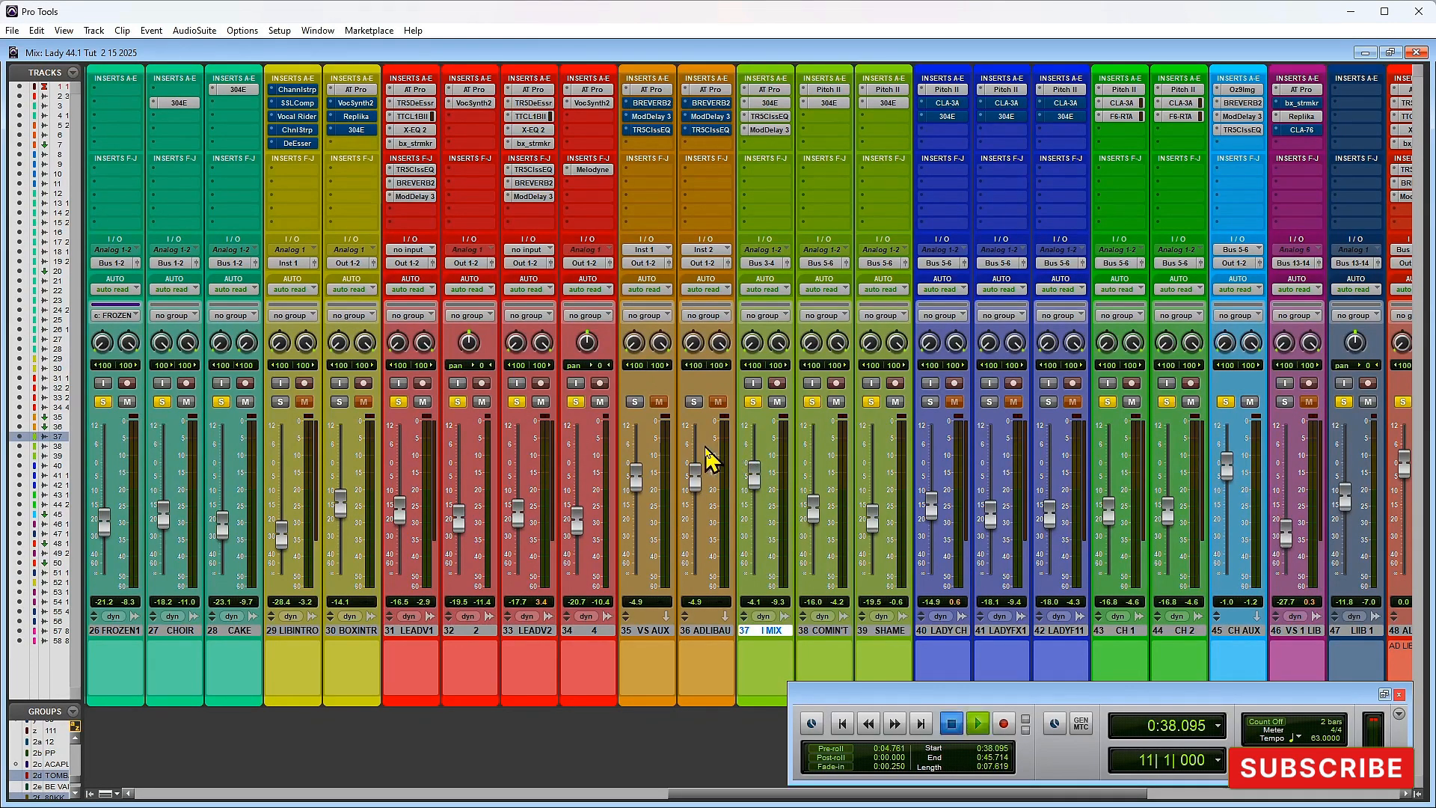
key("ctrl+equal")
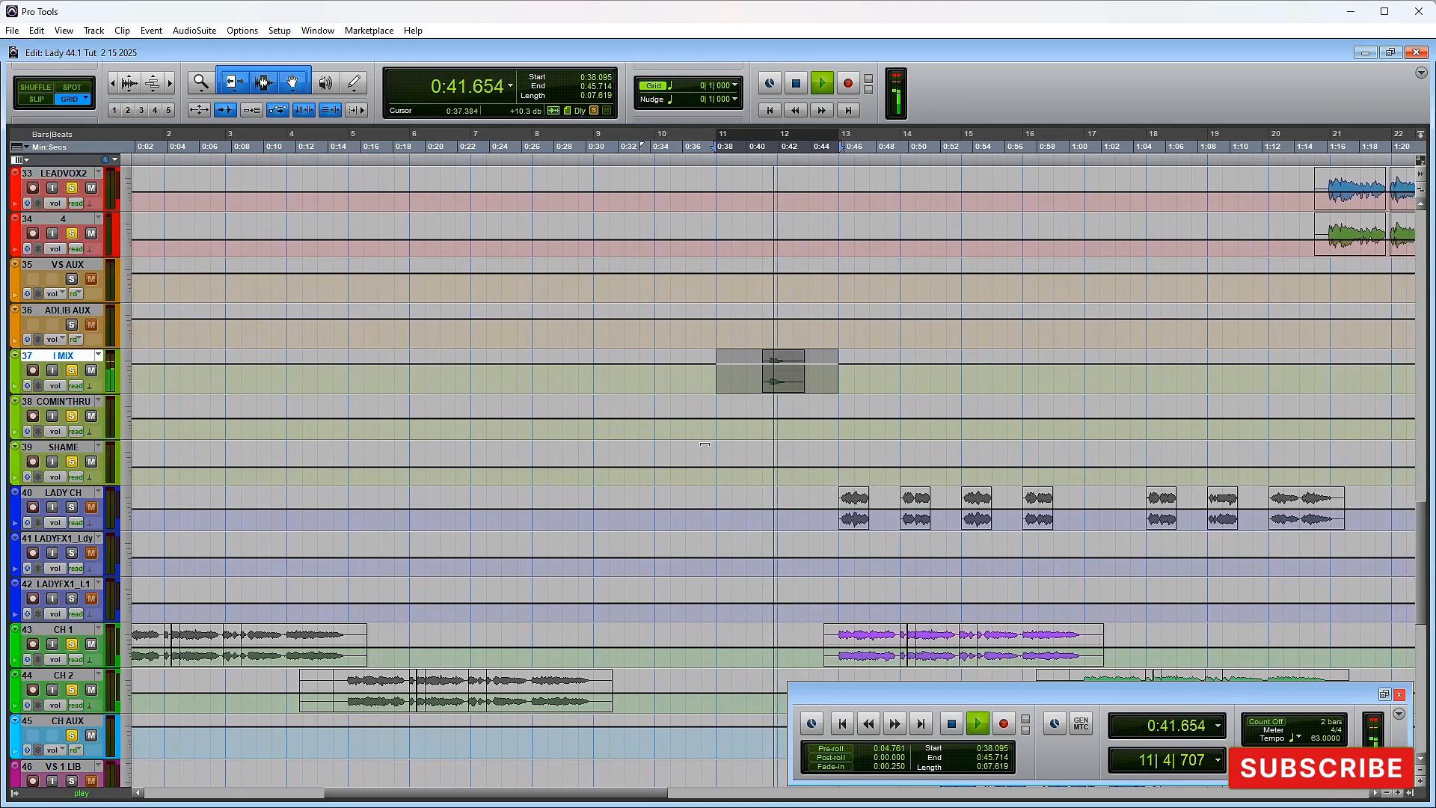
key("space")
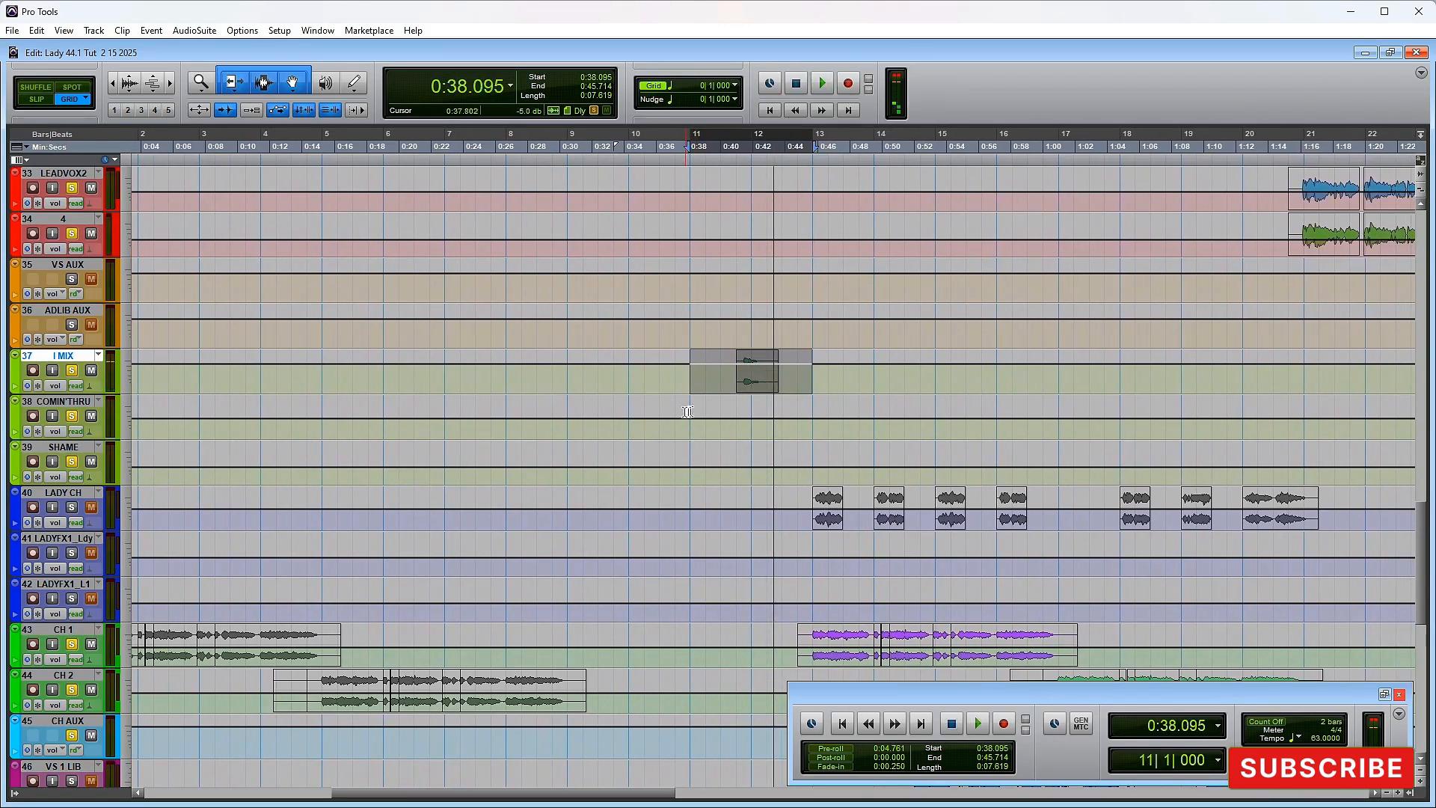
Step: Raise the I MIX track's volume to 0.0 dB while playing from 0:37.095
key("ctrl+equal")
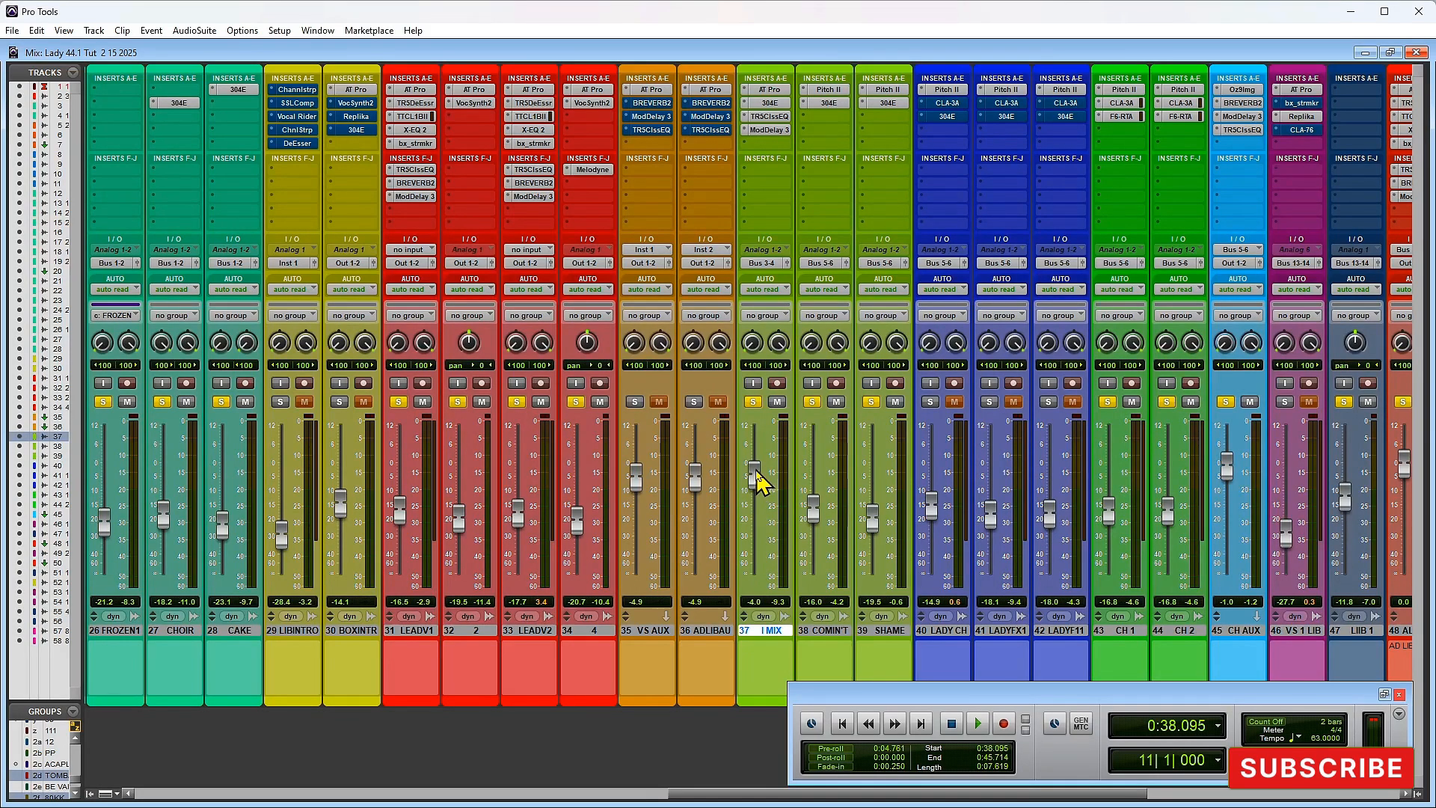
mouse_move(757, 472)
left_mouse_down()
mouse_move(762, 430)
mouse_move(748, 453)
left_mouse_up()
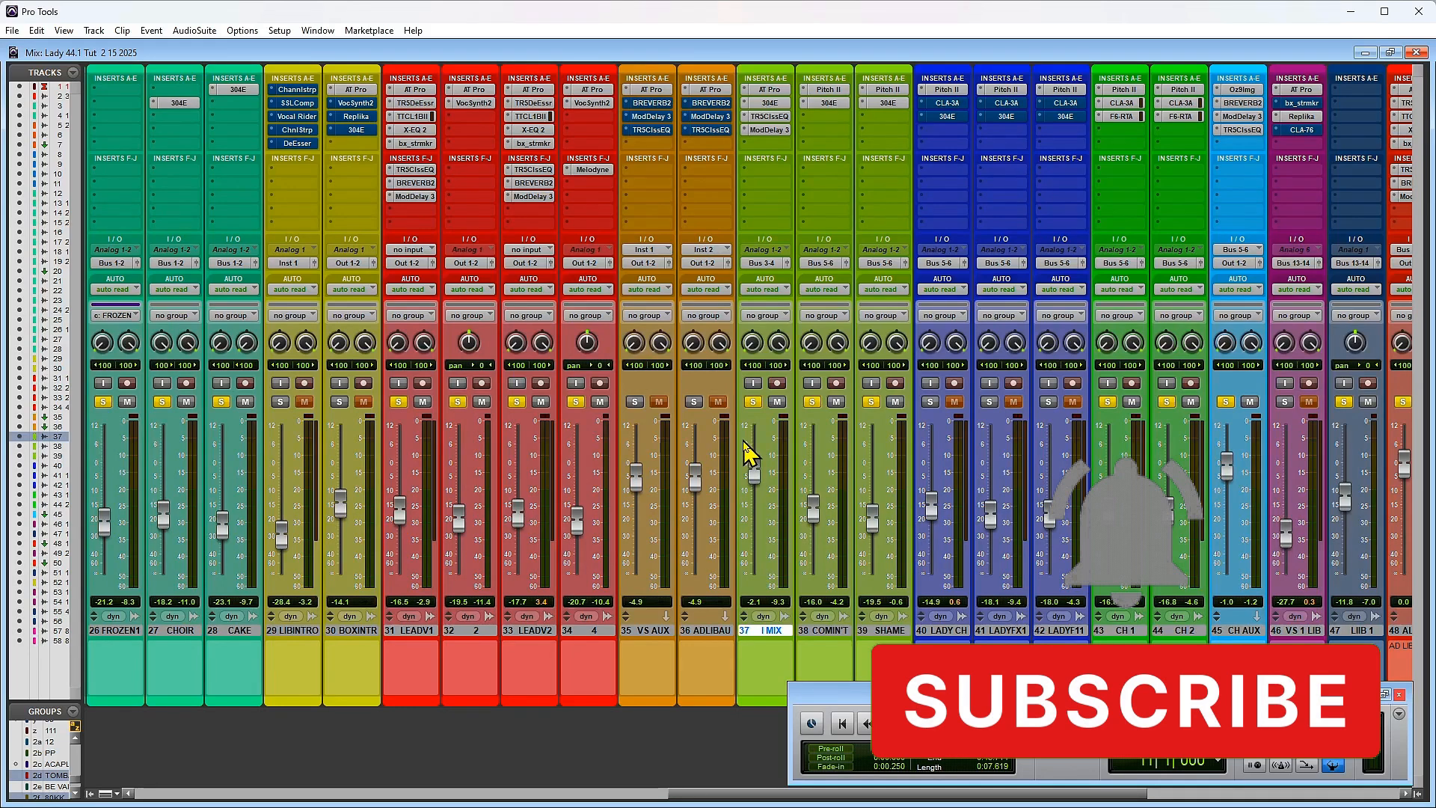
key("space")
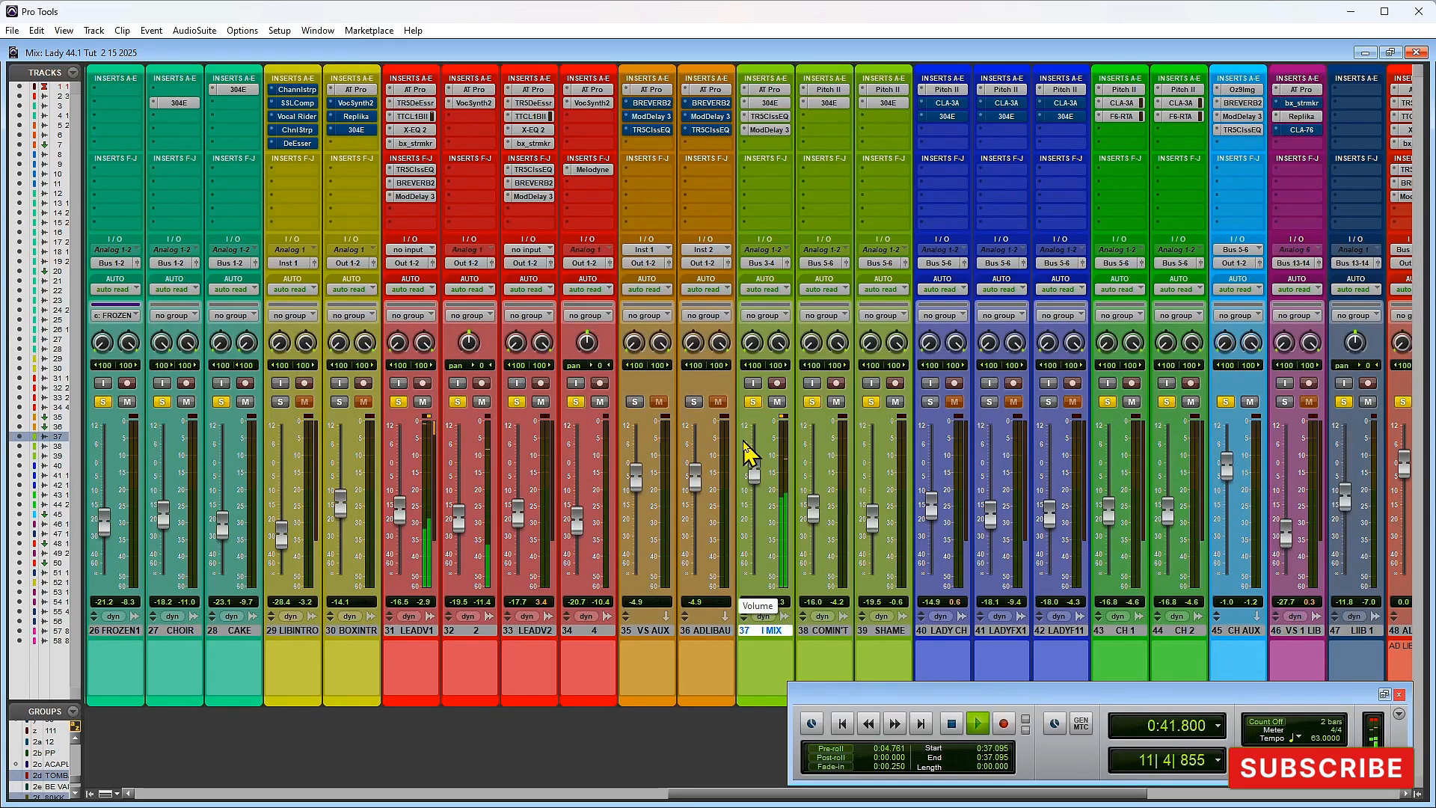
key("space")
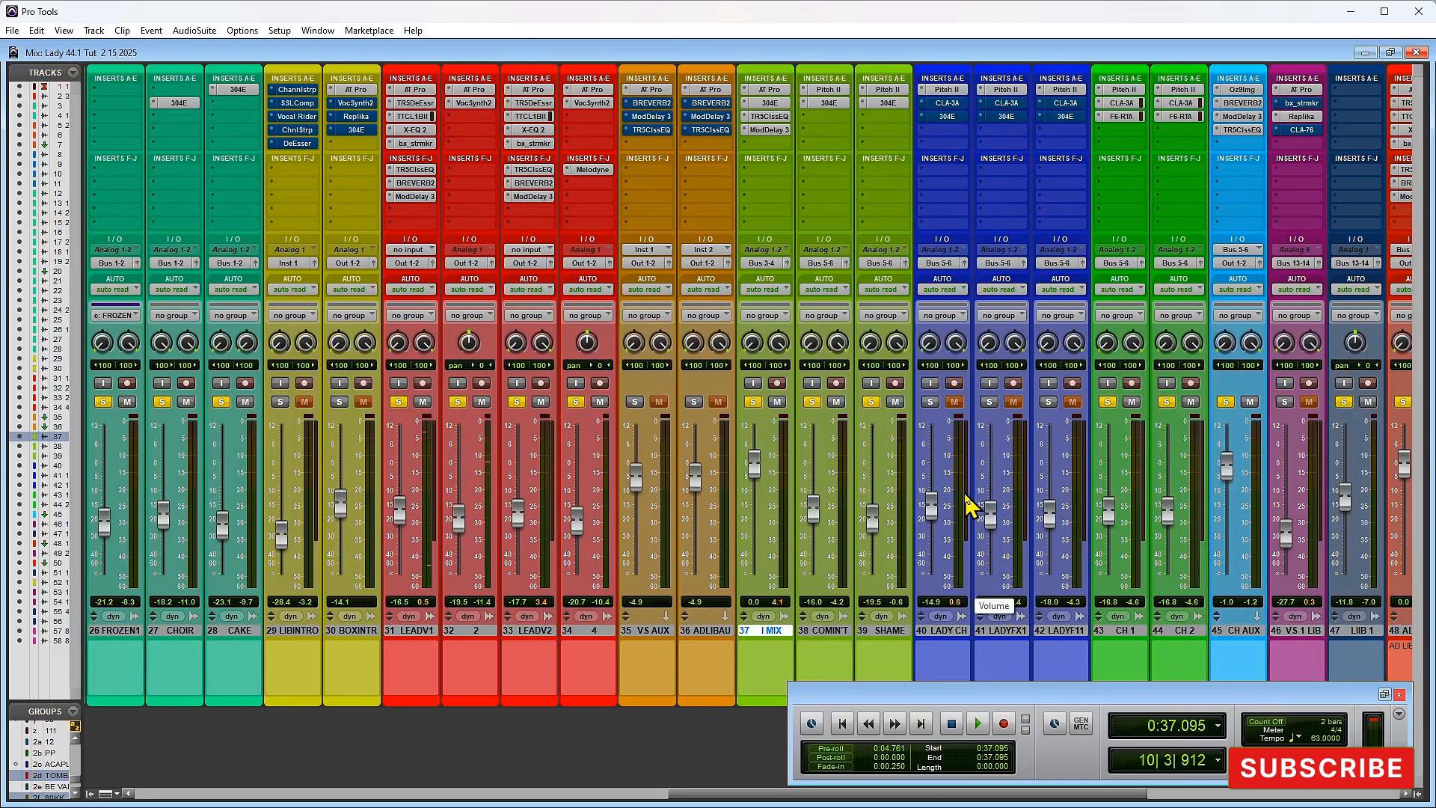
Step: Enlarge the height of the VS 2 LIB track and bring all of its clips into view
key("ctrl+equal")
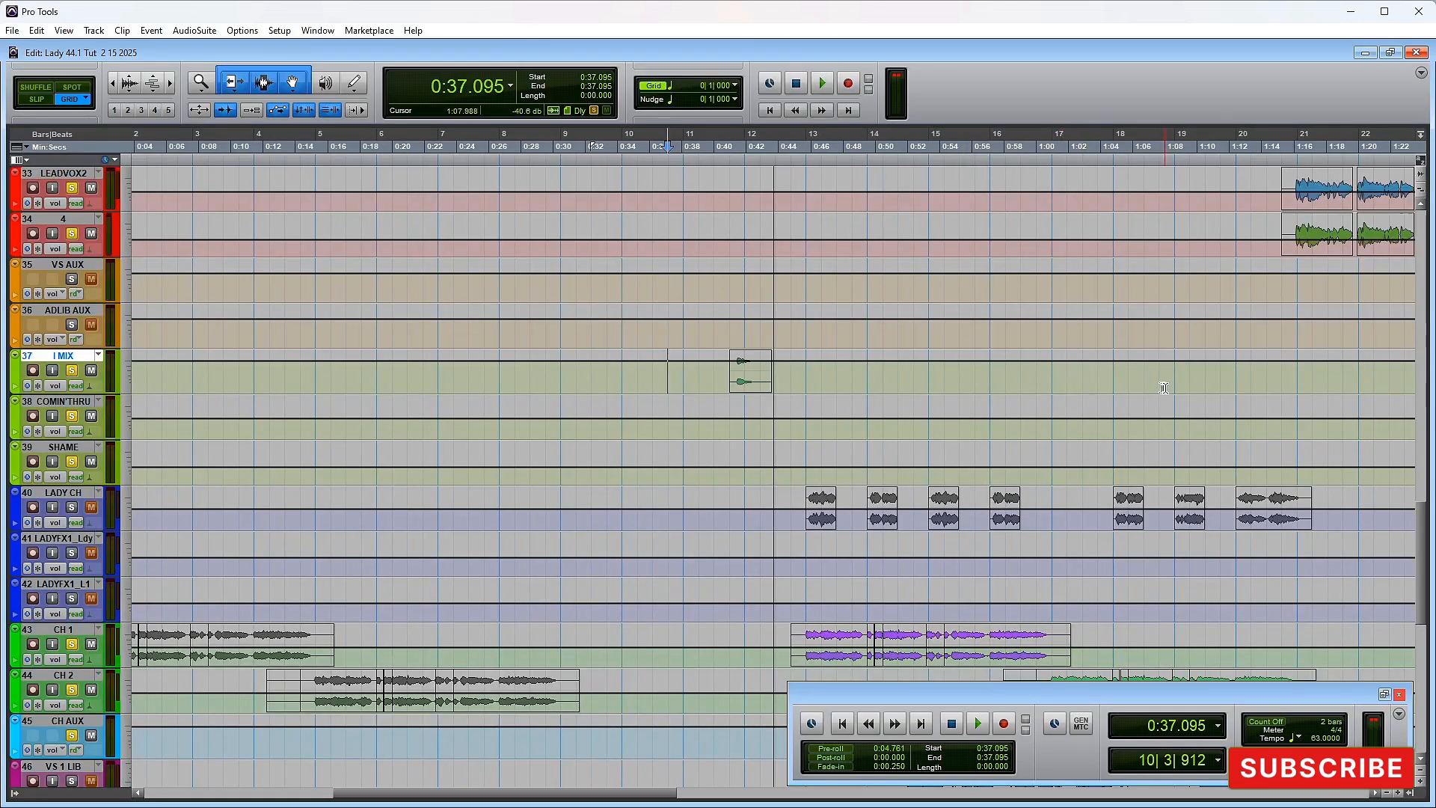
scroll(772, 582, "down", 7)
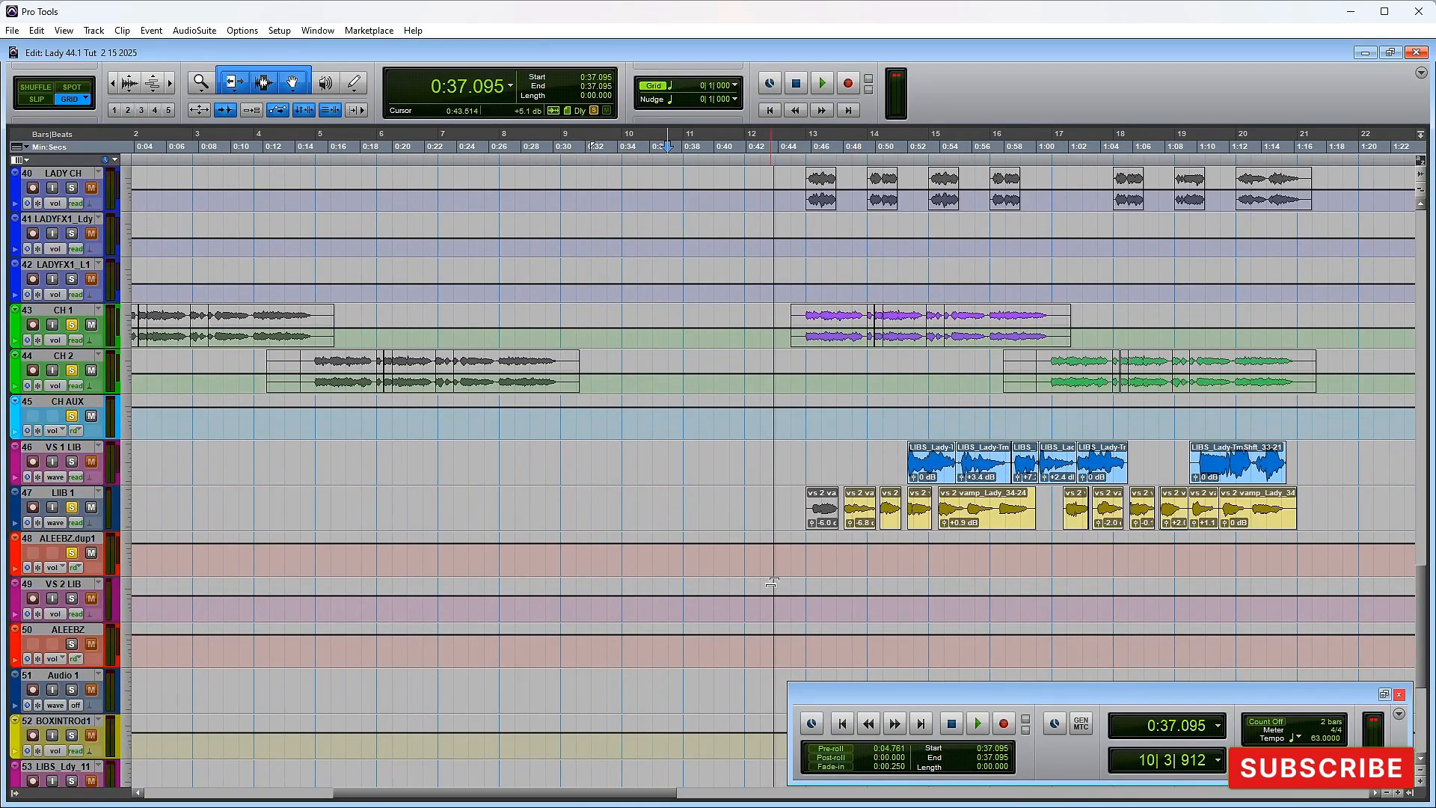
left_click_drag(576, 799, 914, 794)
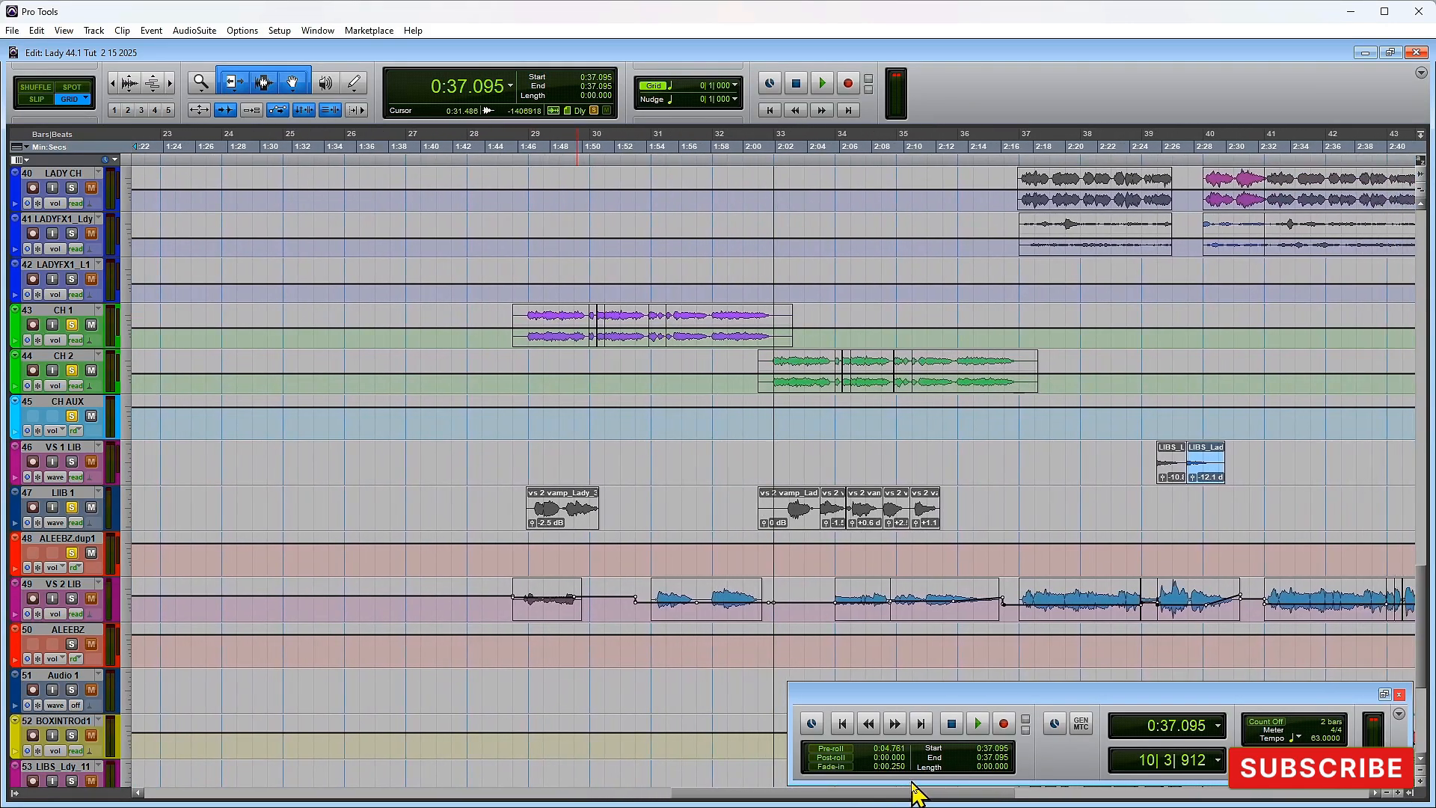
scroll(664, 410, "down", 2)
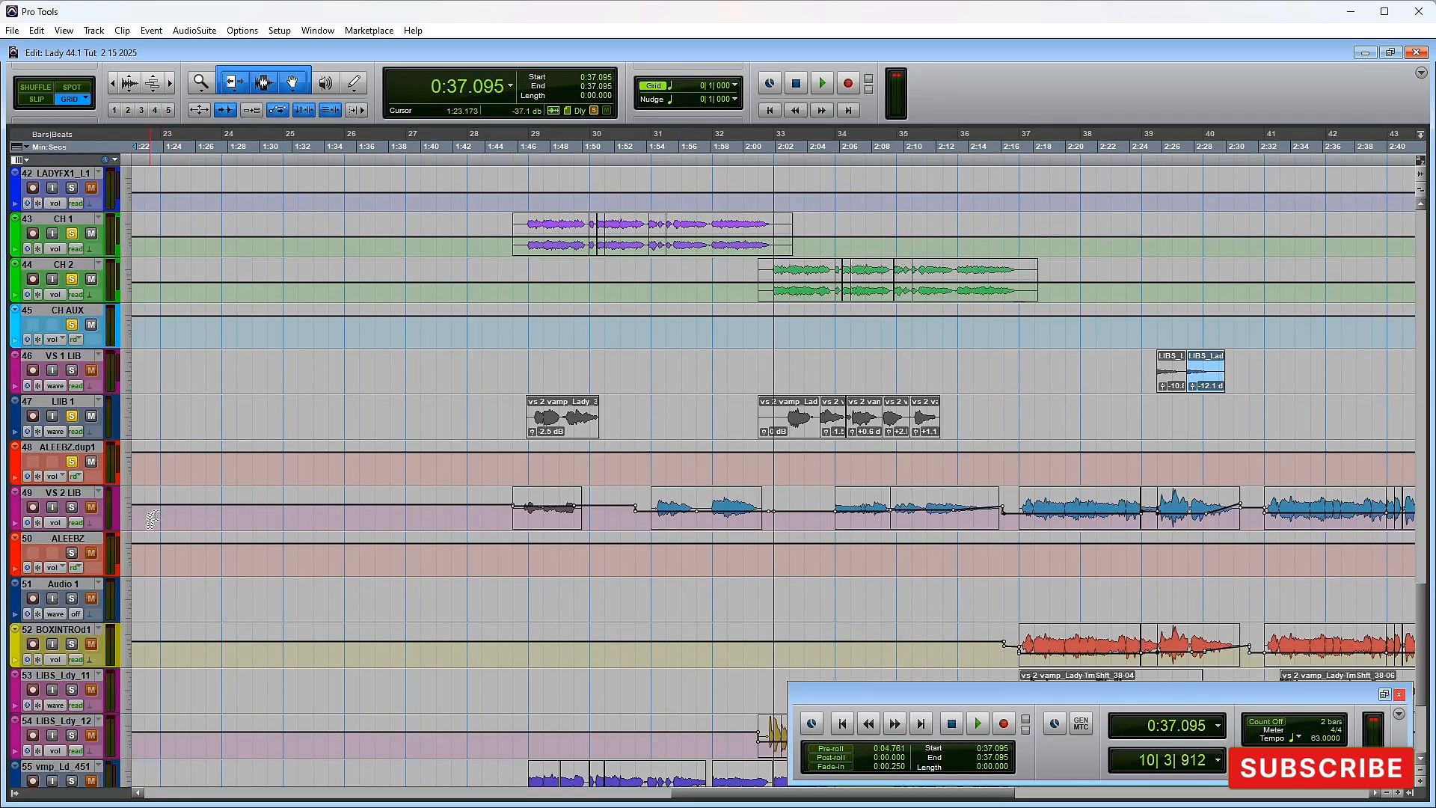
scroll(200, 503, "down", 3)
left_click_drag(58, 395, 60, 601)
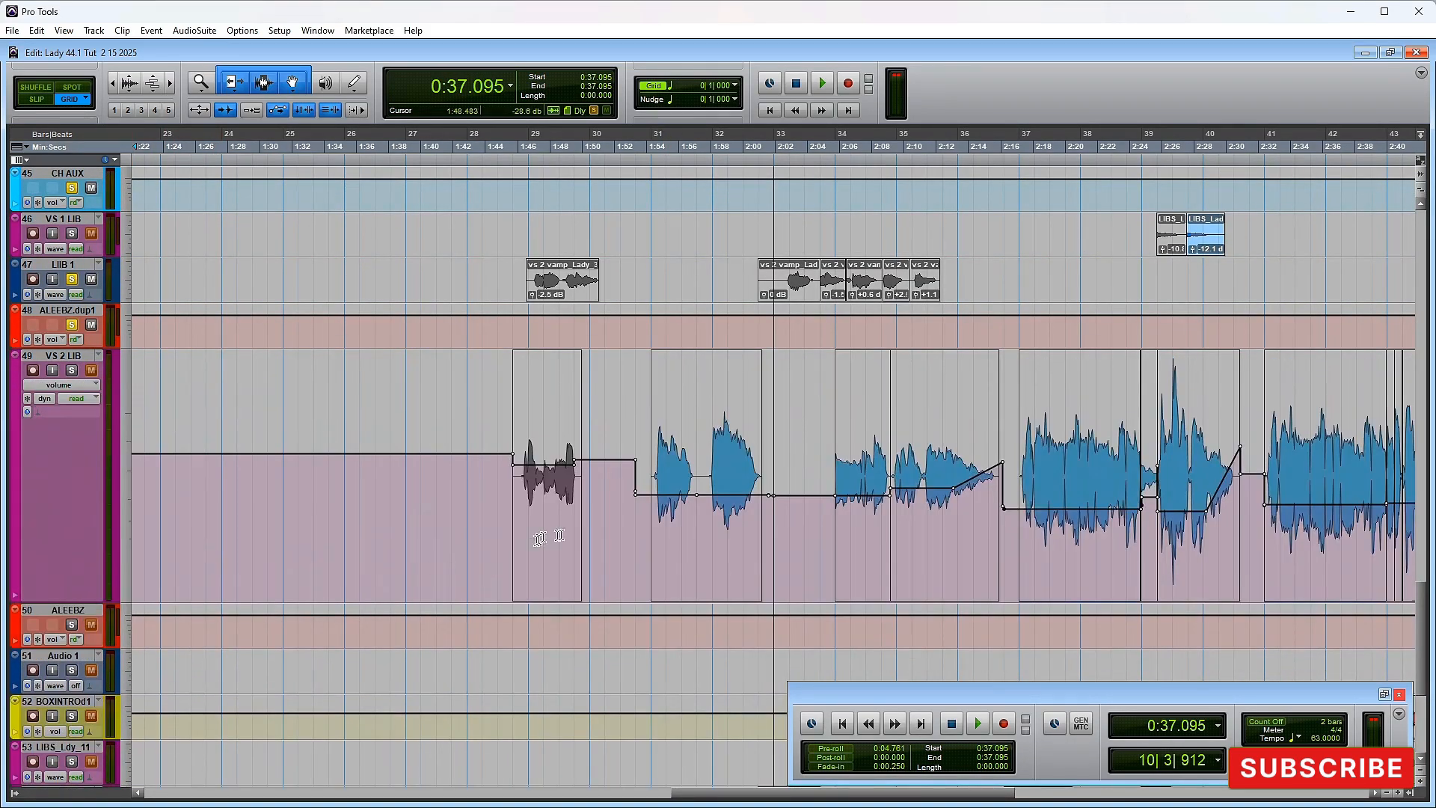
scroll(686, 517, "down", 2)
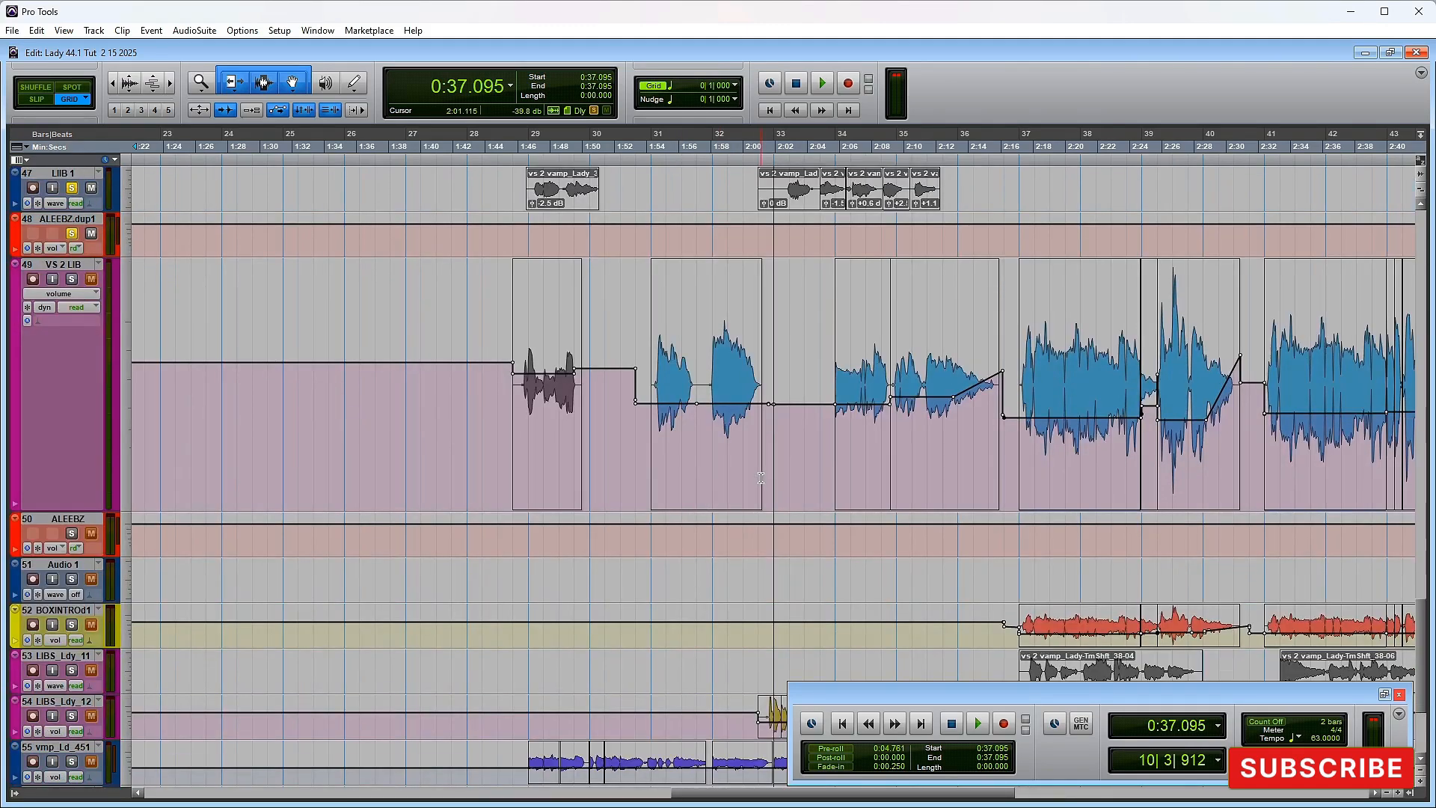
key("ctrl+bracketleft")
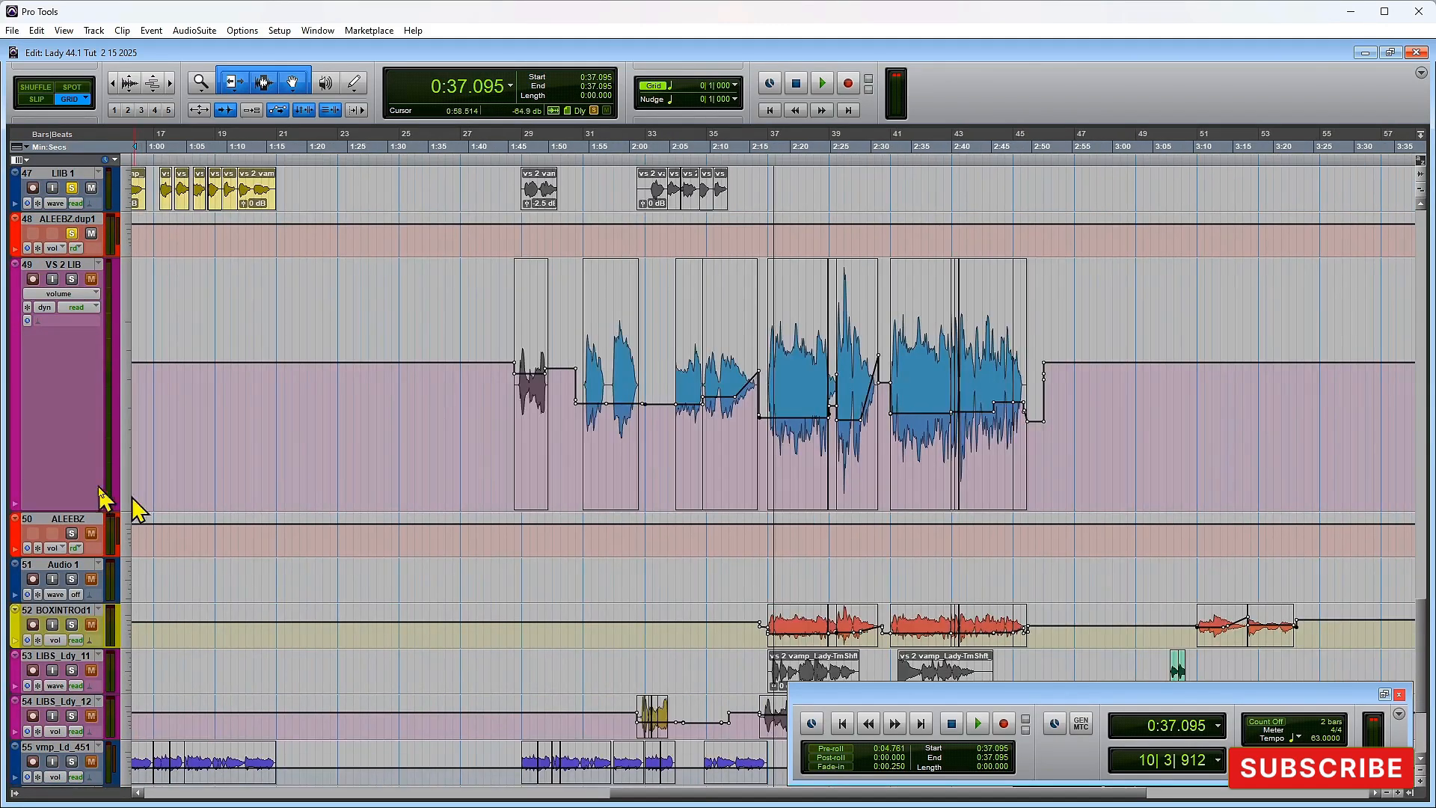
Step: Set the VS 2 LIB track view to waveform
left_click(68, 297)
left_click(57, 296)
left_click(57, 294)
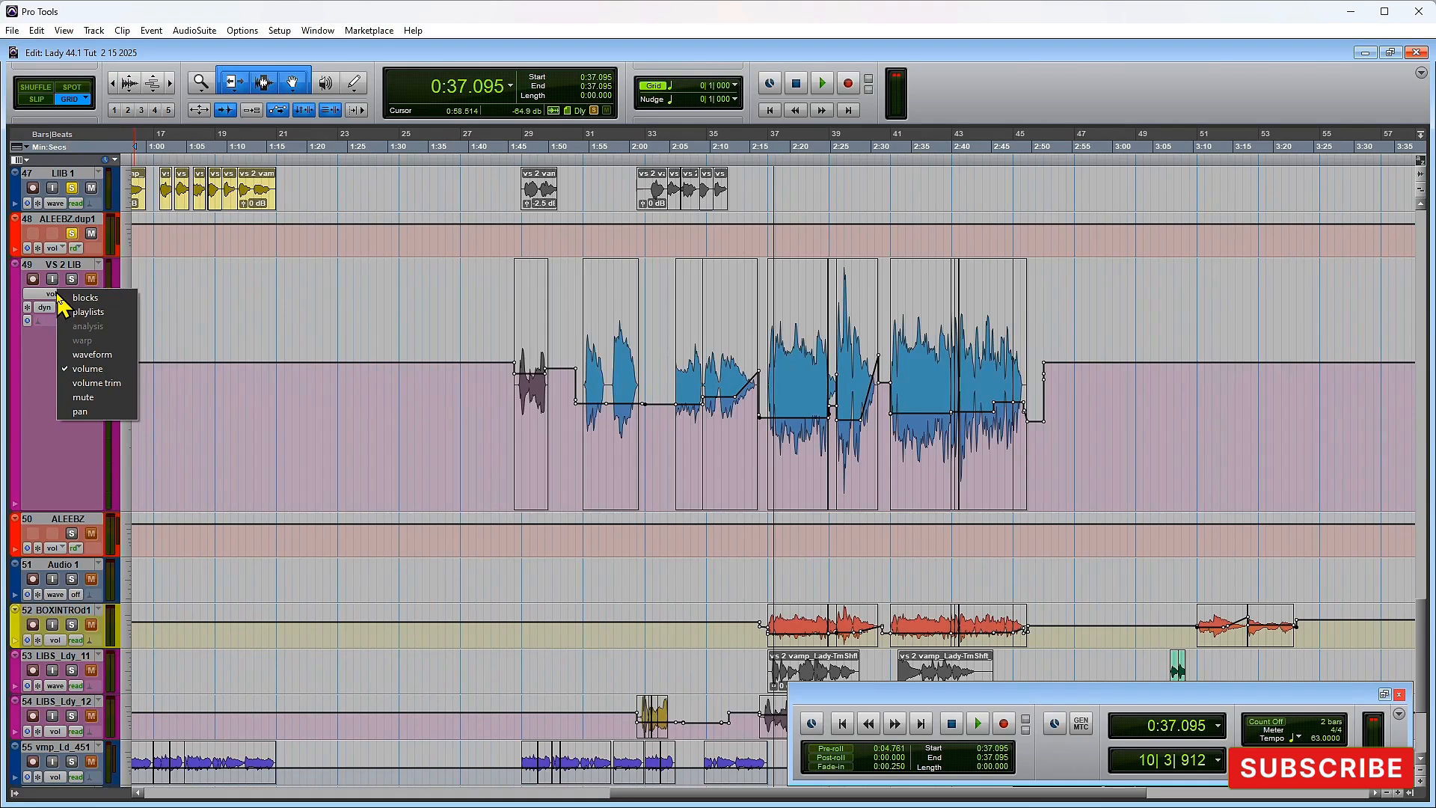
left_click(97, 354)
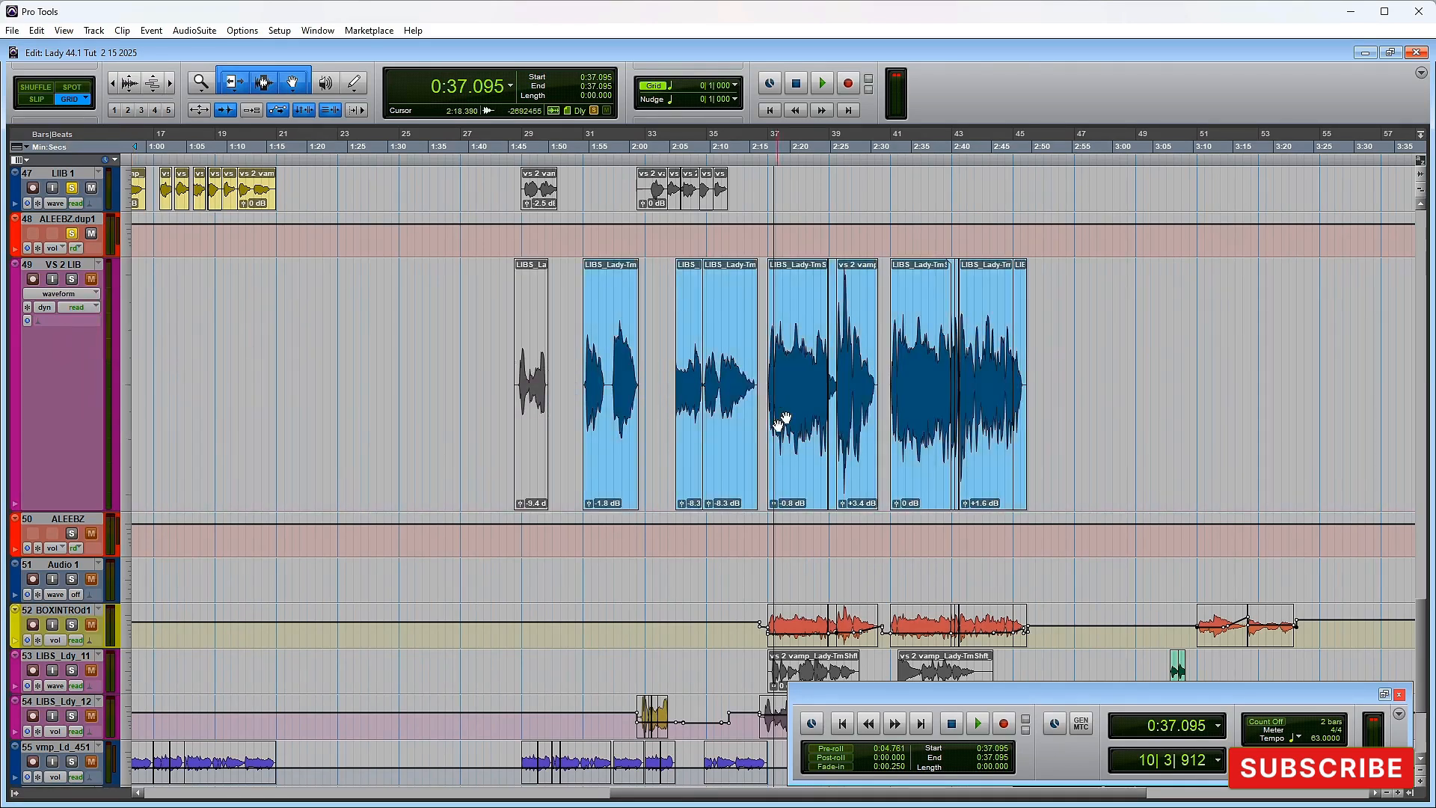
Step: Select the first VS 2 LIB clip from 1:43.809 to 1:50.476, and the remaining clips from 1:53.333 to 2:48.571, and clear the selection
left_click_drag(498, 374, 551, 389)
left_click(559, 393)
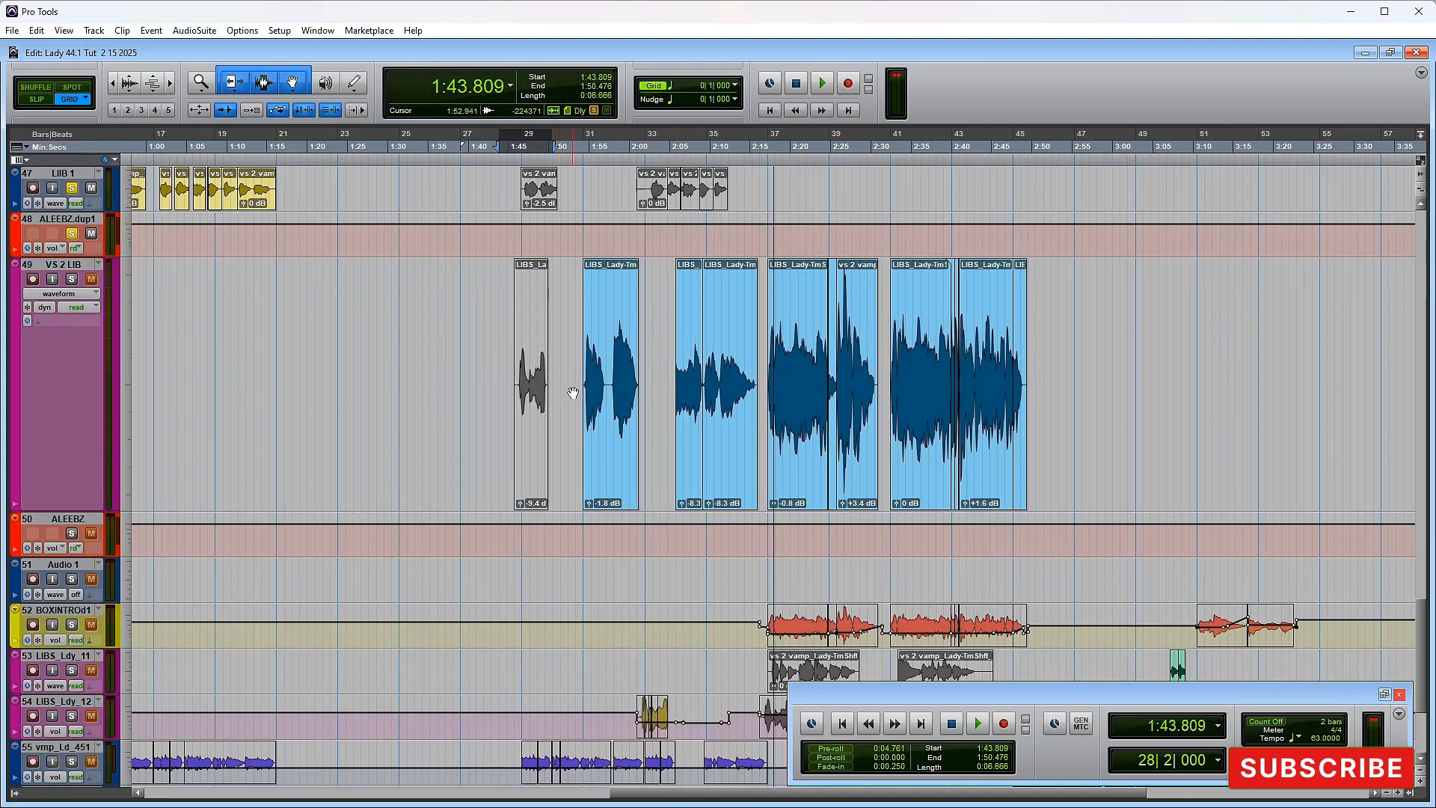
left_click_drag(576, 381, 1024, 383)
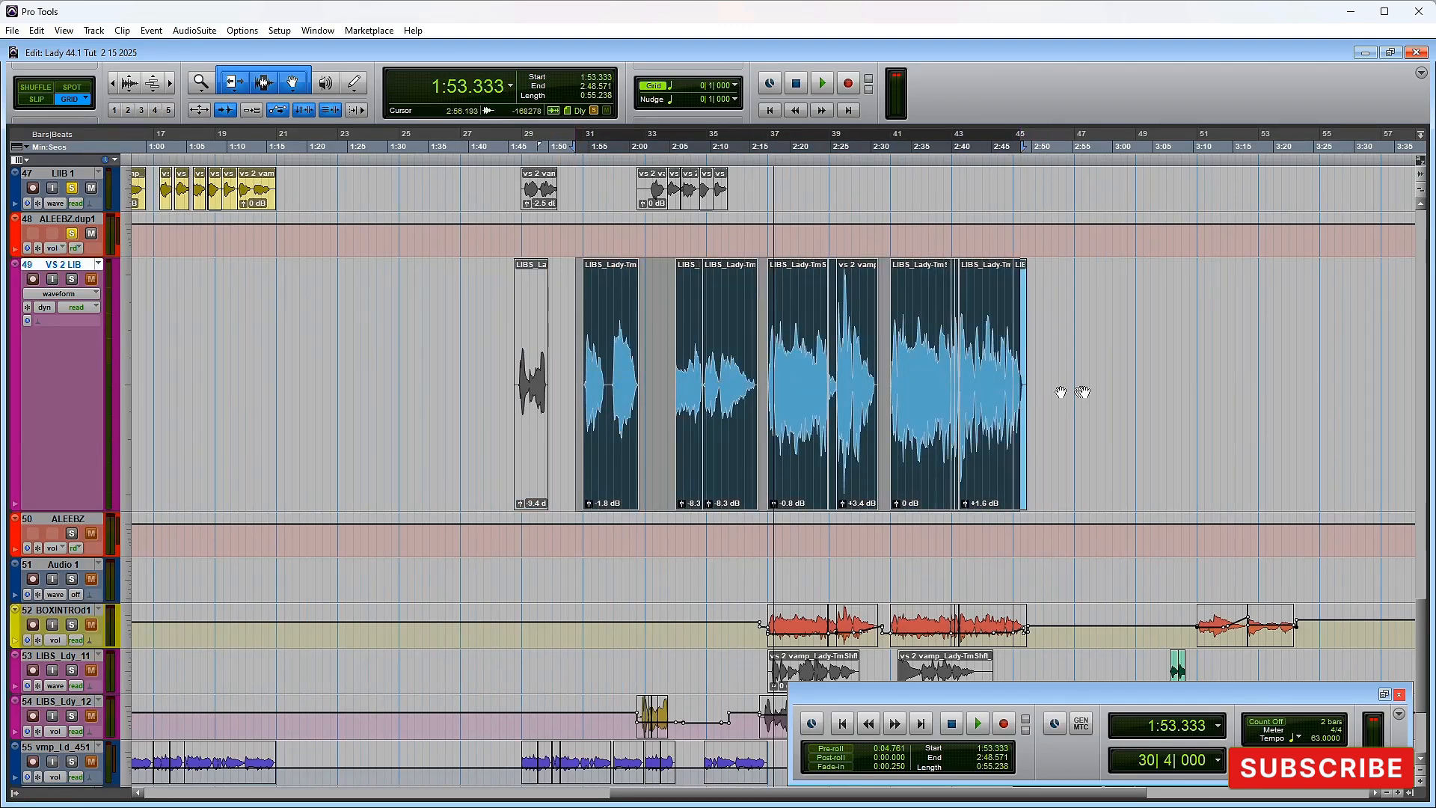
left_click(1094, 386)
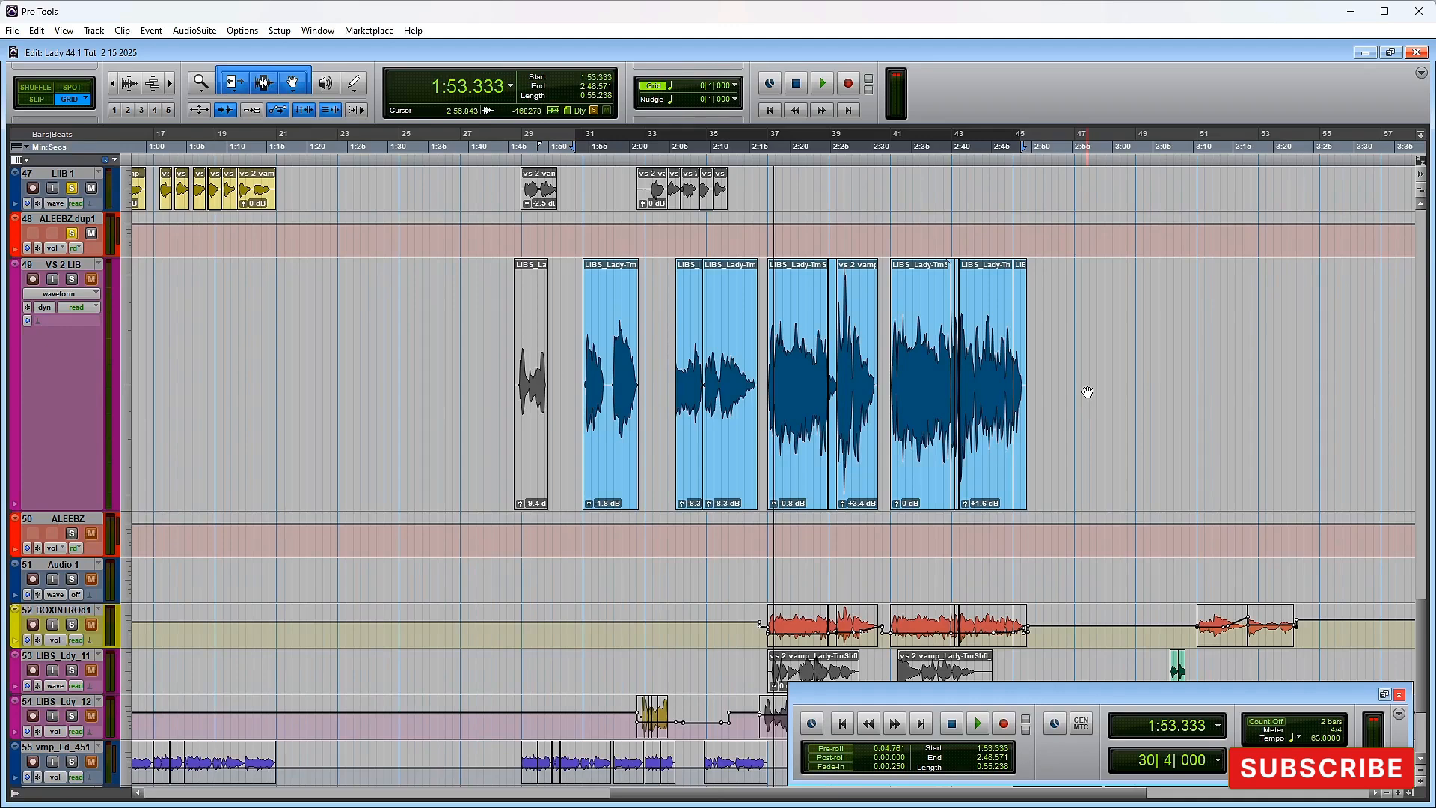
Step: Select the start of the second clip of the phrase near bar 35 on VS 2 LIB, from 2:09.102 to 2:11.428
key("t")
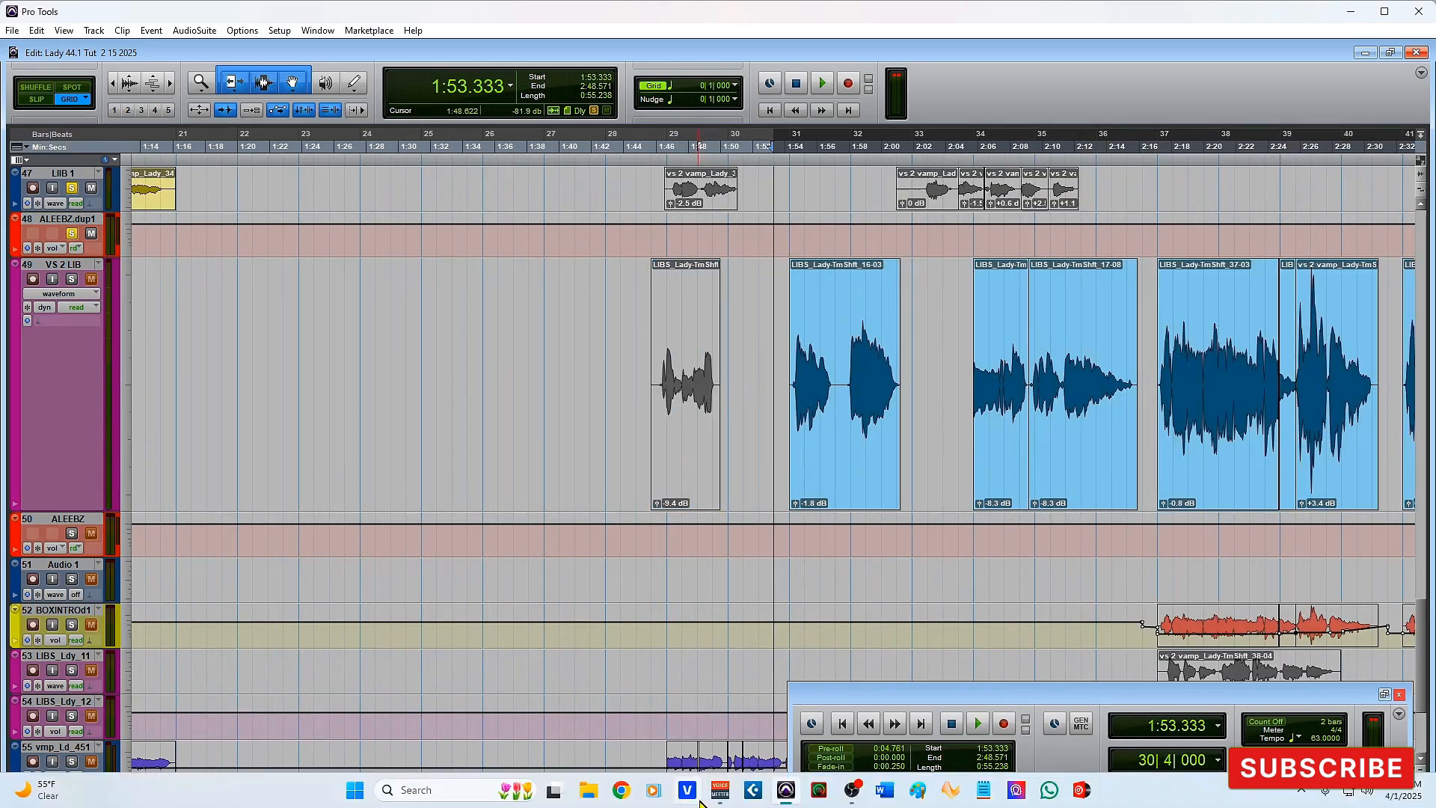
left_click_drag(722, 798, 831, 798)
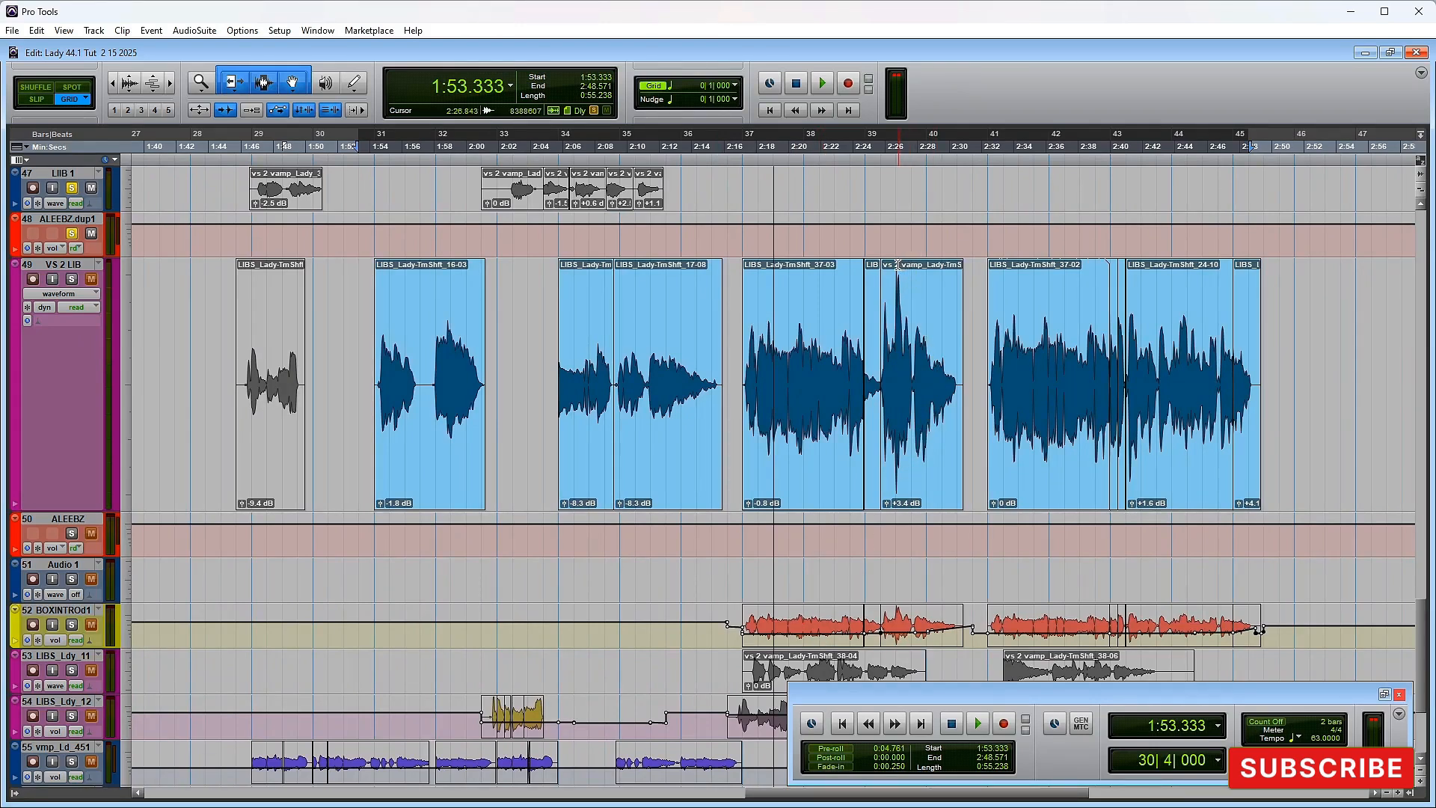
key("Tab")
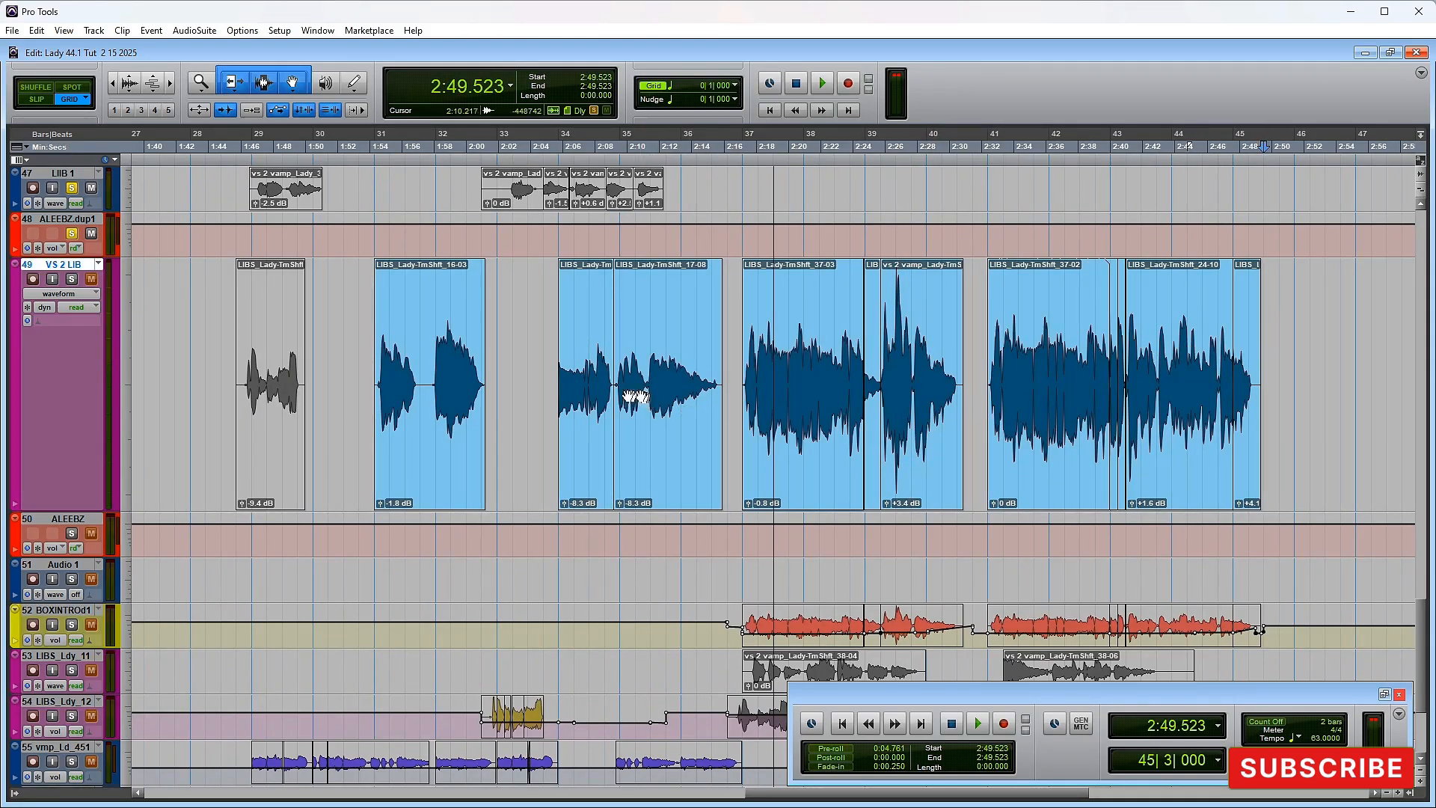
left_click_drag(649, 382, 613, 386)
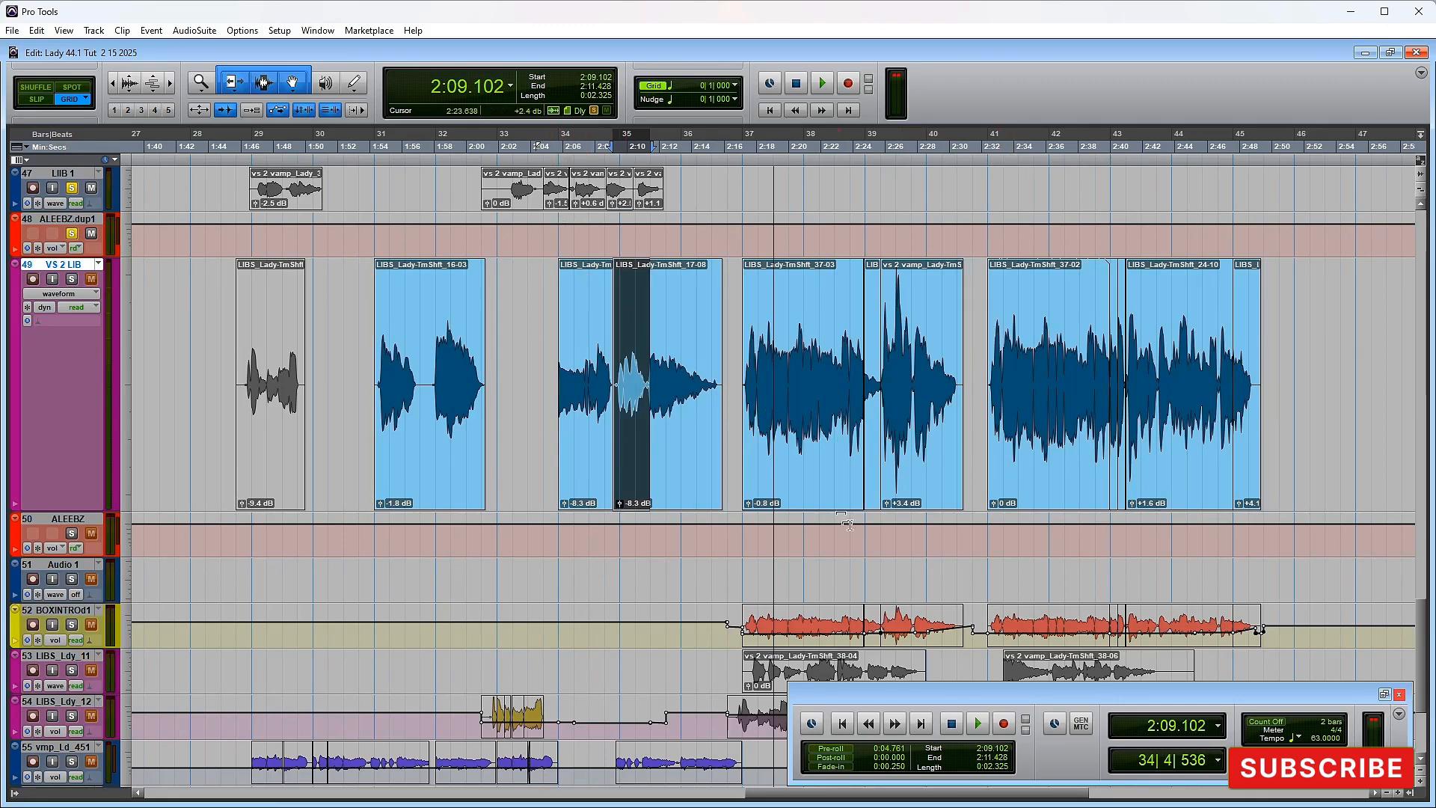
Step: Select BOXINTROd1 from 2:14.285 to 2:50.476, and mark the LIBS_Ldy_12 passages, the last one from 2:47.619 to 2:58.095
scroll(847, 523, "down", 2)
left_click_drag(706, 532, 1278, 533)
scroll(1216, 540, "down", 3)
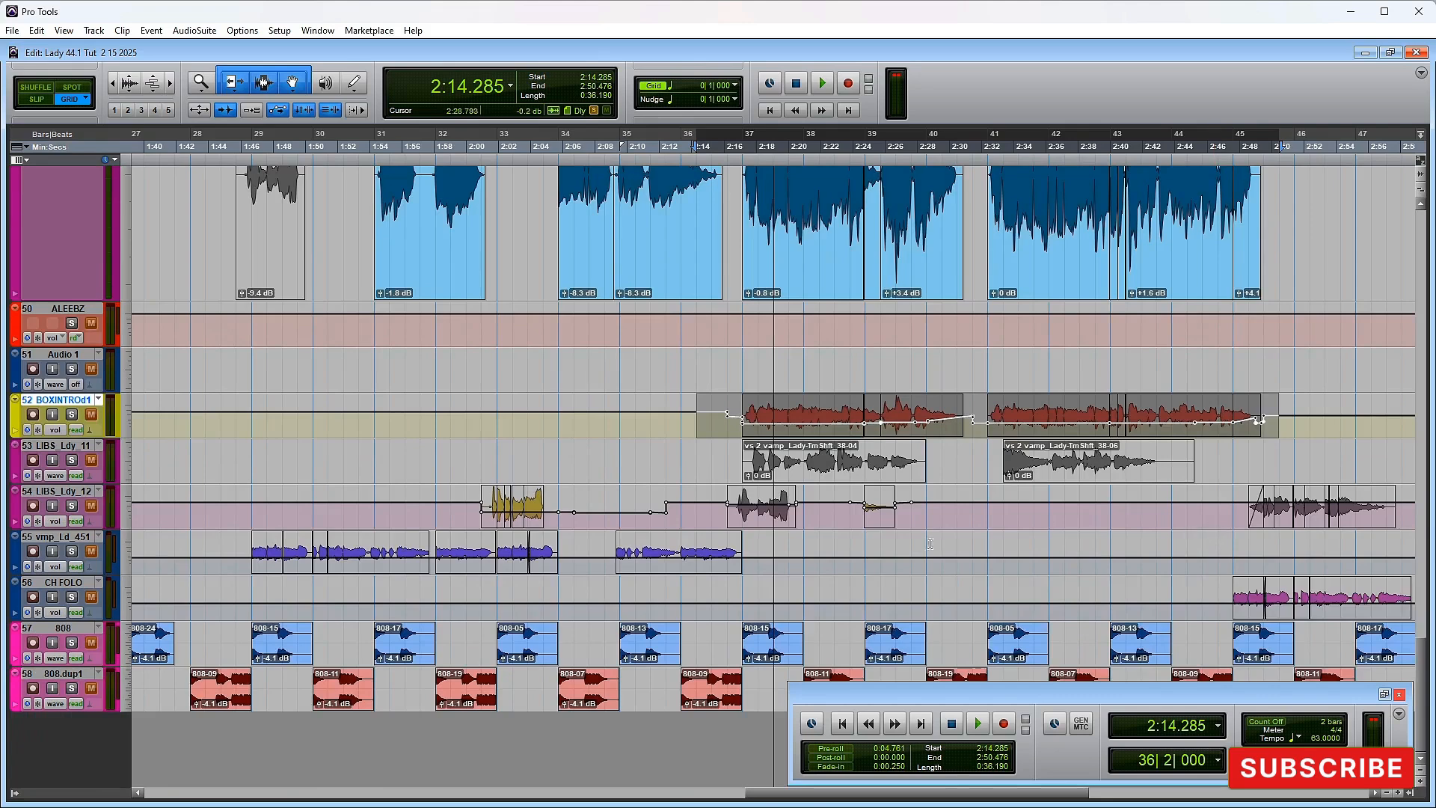
left_click_drag(451, 519, 911, 520)
left_click_drag(1240, 504, 1401, 504)
scroll(1061, 500, "up", 3)
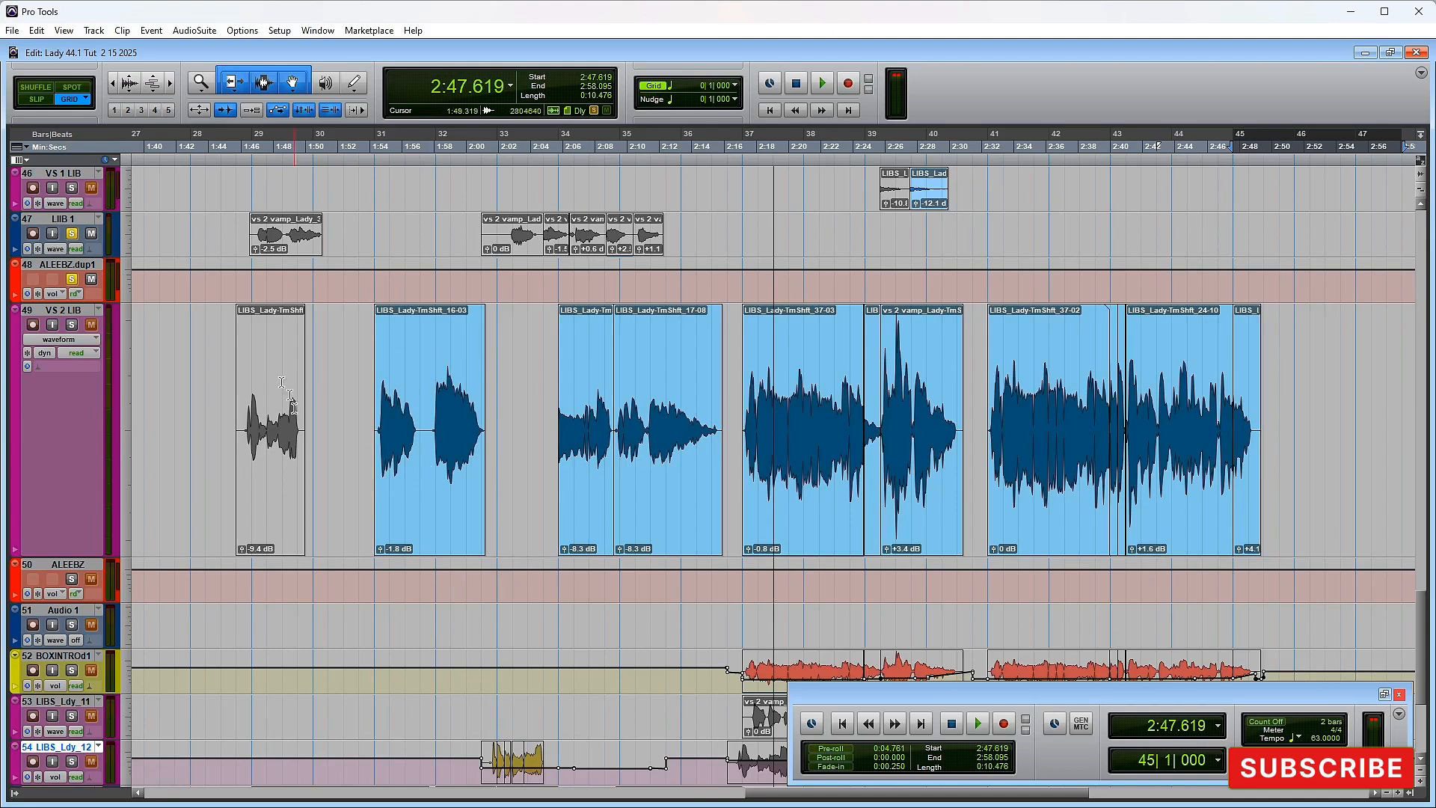
Step: Set the VS 2 LIB track view to volume
left_click(73, 314)
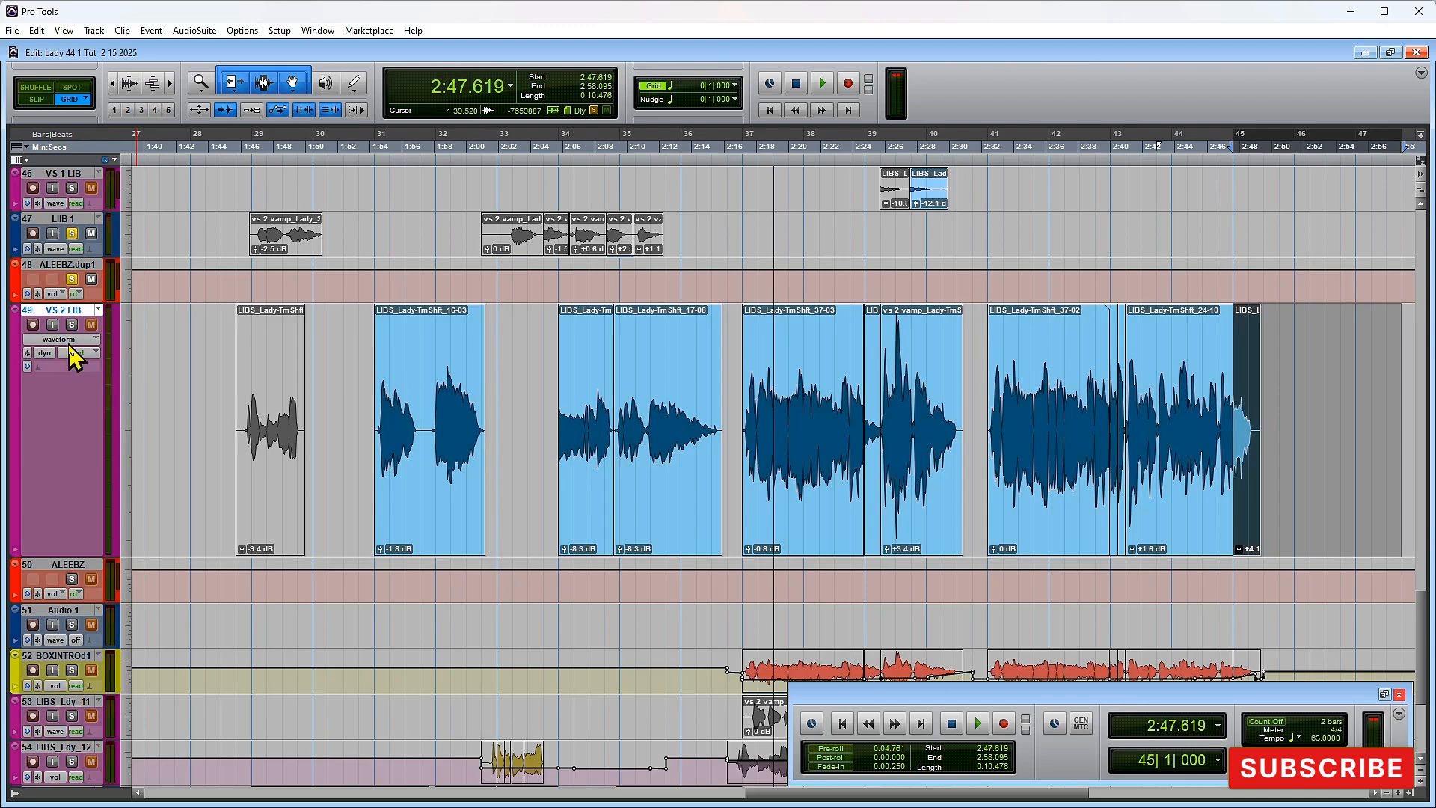
left_click(71, 339)
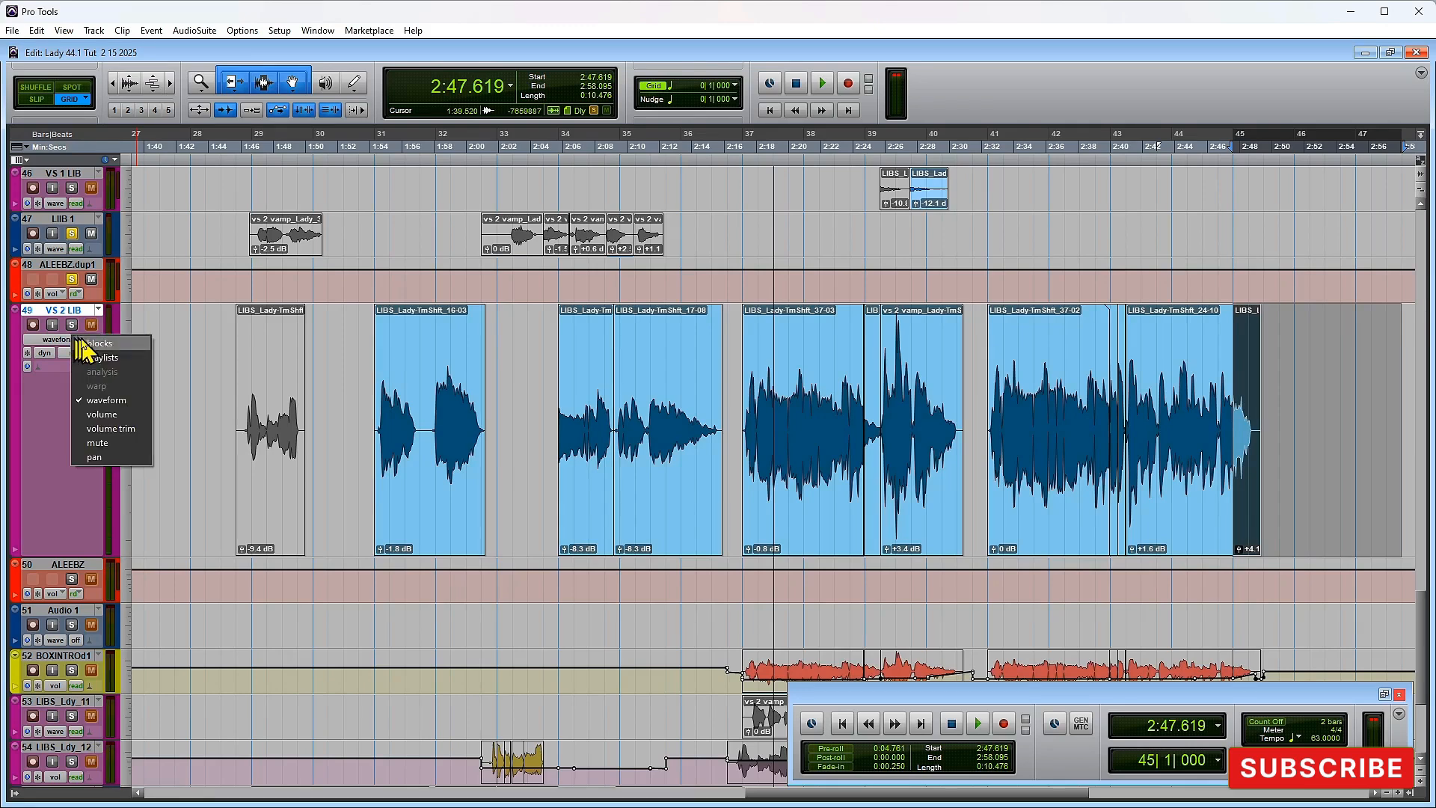
left_click(101, 416)
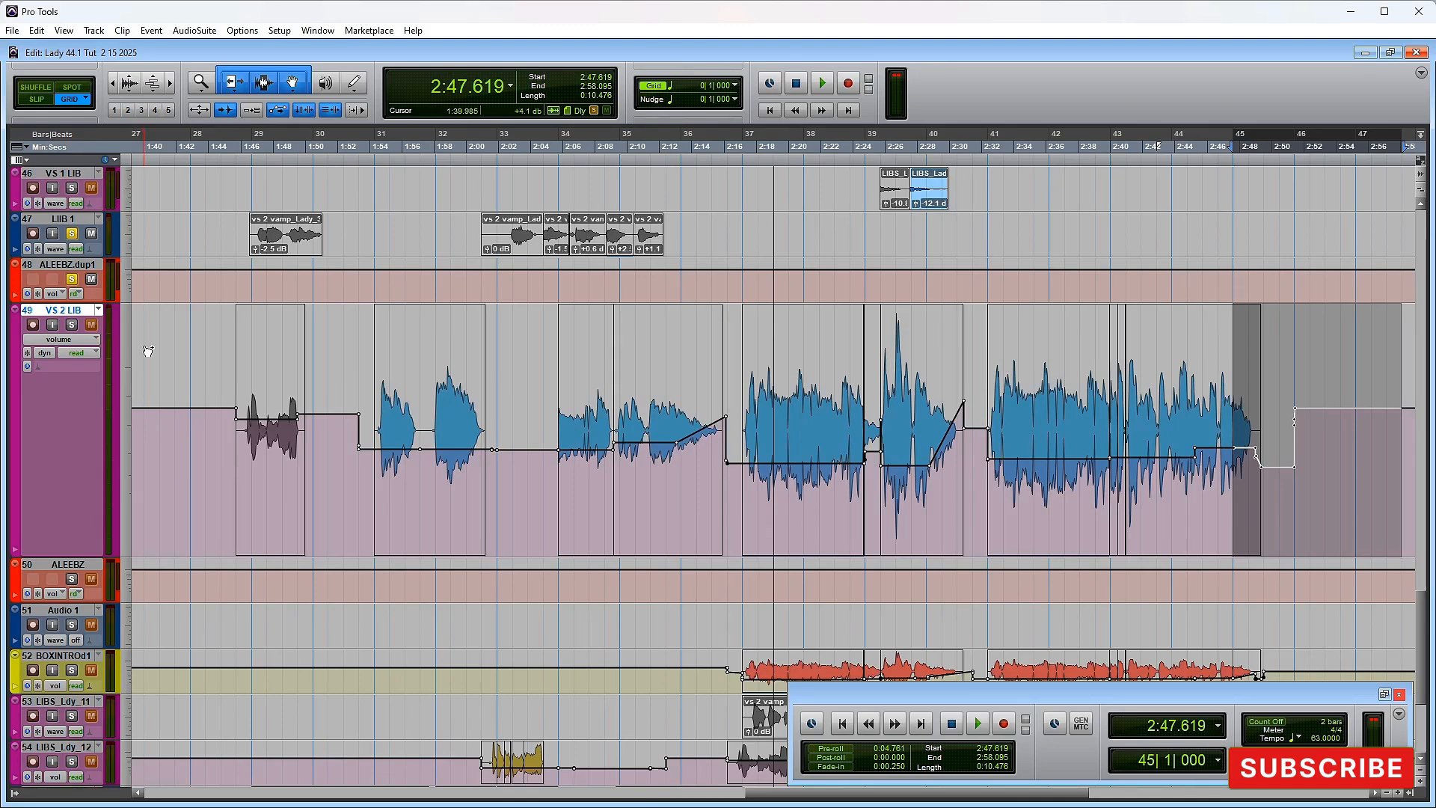
Step: Bring the VS 2 LIB channel into view in the mixer and solo it together with the ALEEBZ aux on track 50
key("ctrl+equal")
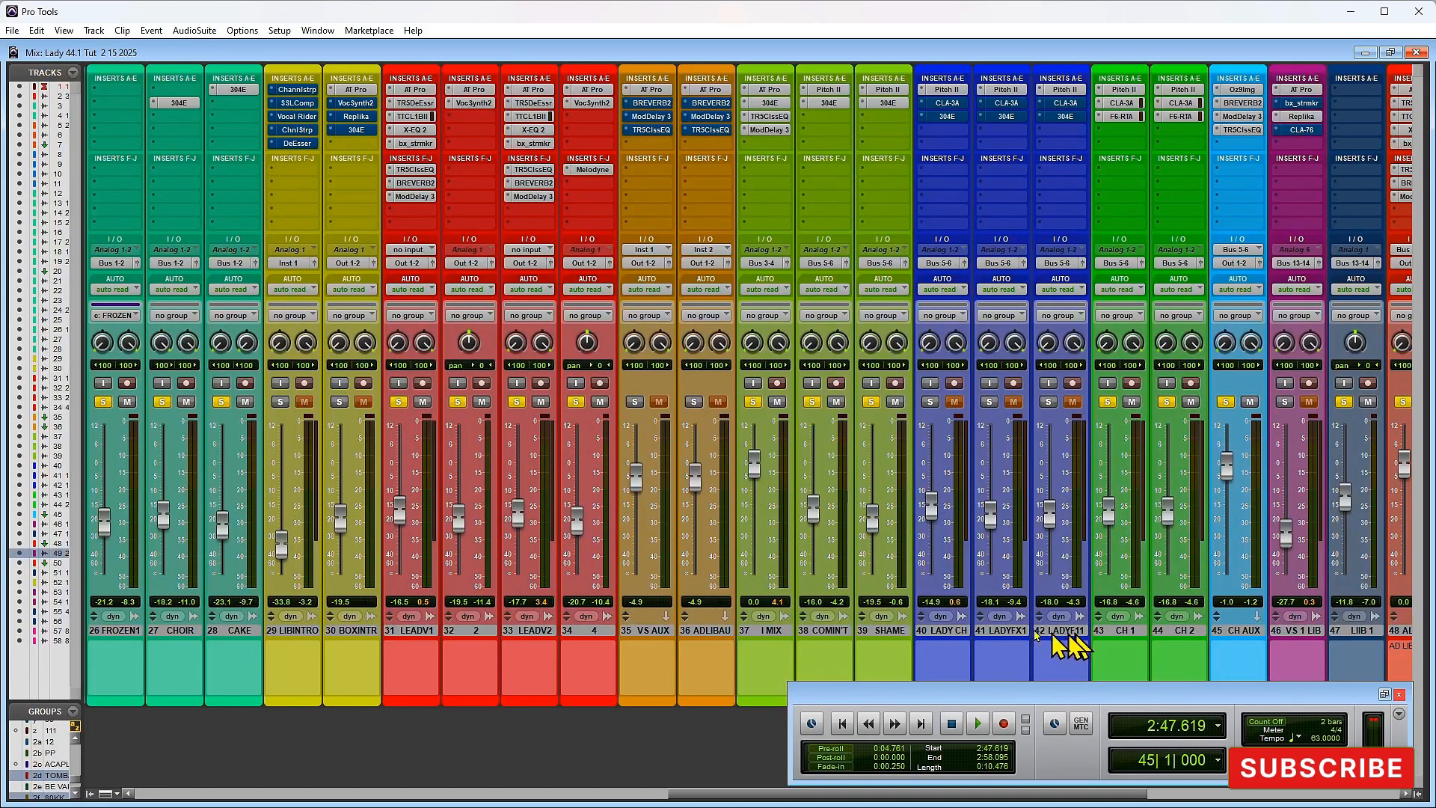
left_click_drag(732, 797, 994, 794)
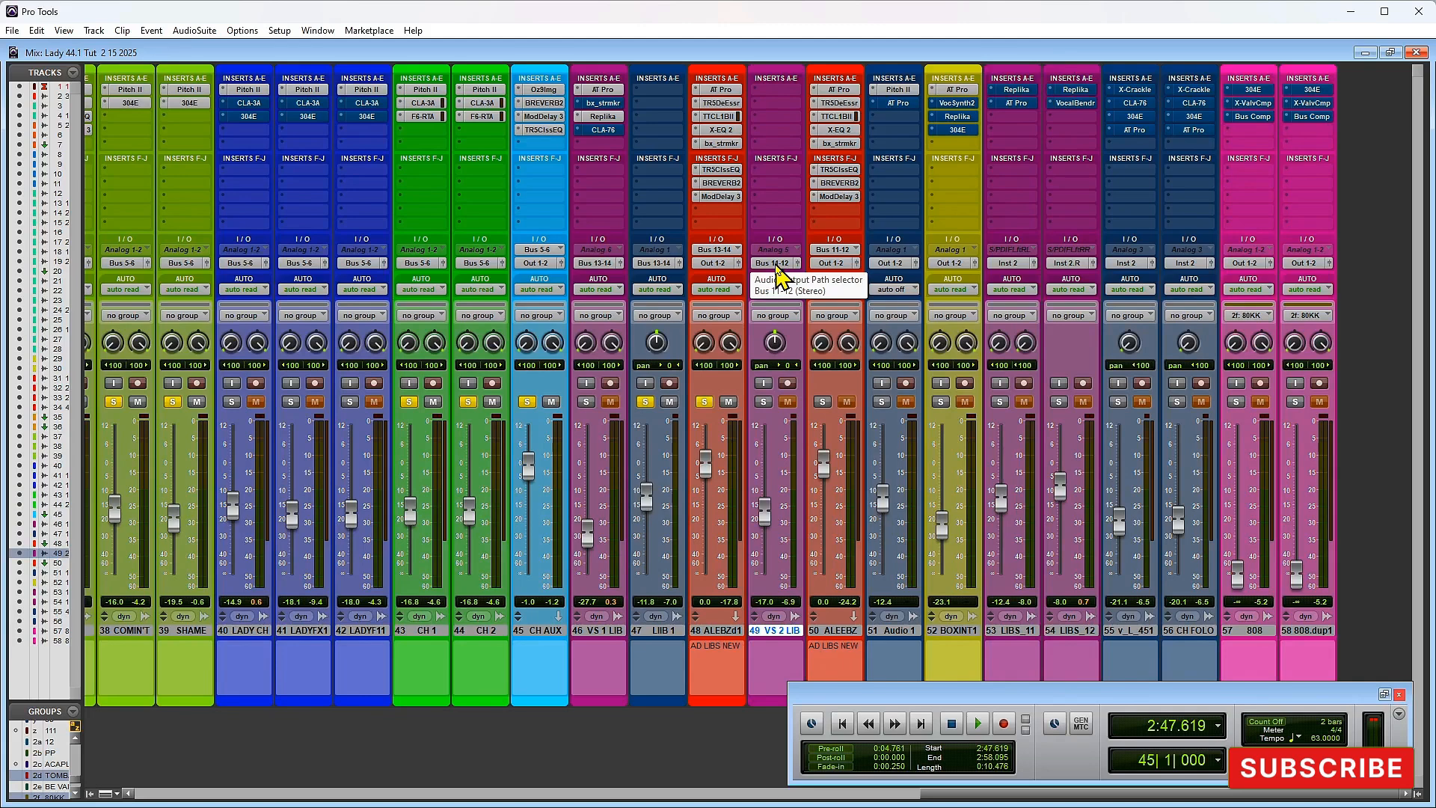
key("ctrl+equal")
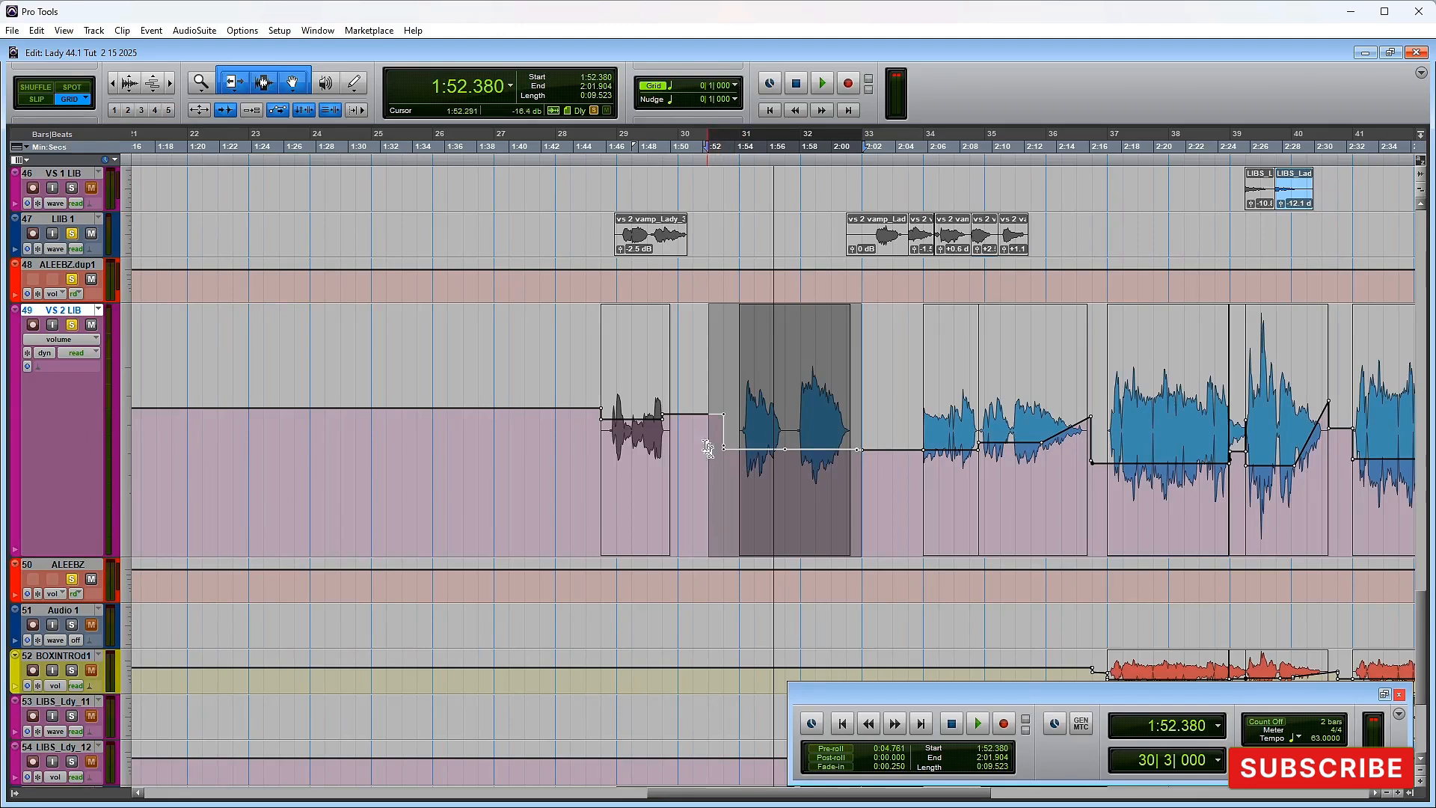
Step: Select the VS 2 LIB volume automation from 1:50.476 to 2:16.190 and show the mixer
left_click_drag(686, 420, 1061, 424)
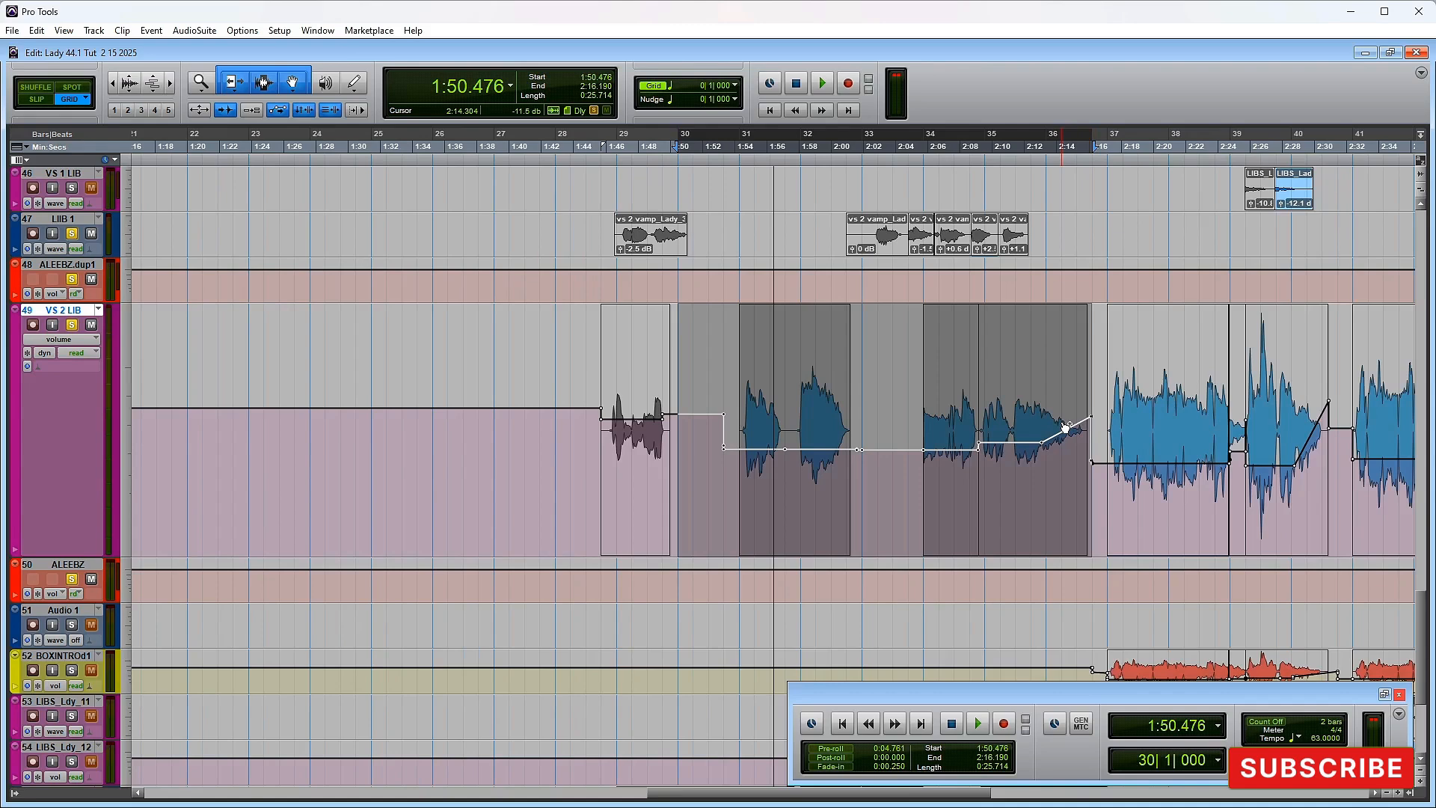
key("ctrl+equal")
key("ctrl+equal")
key("ctrl+equal")
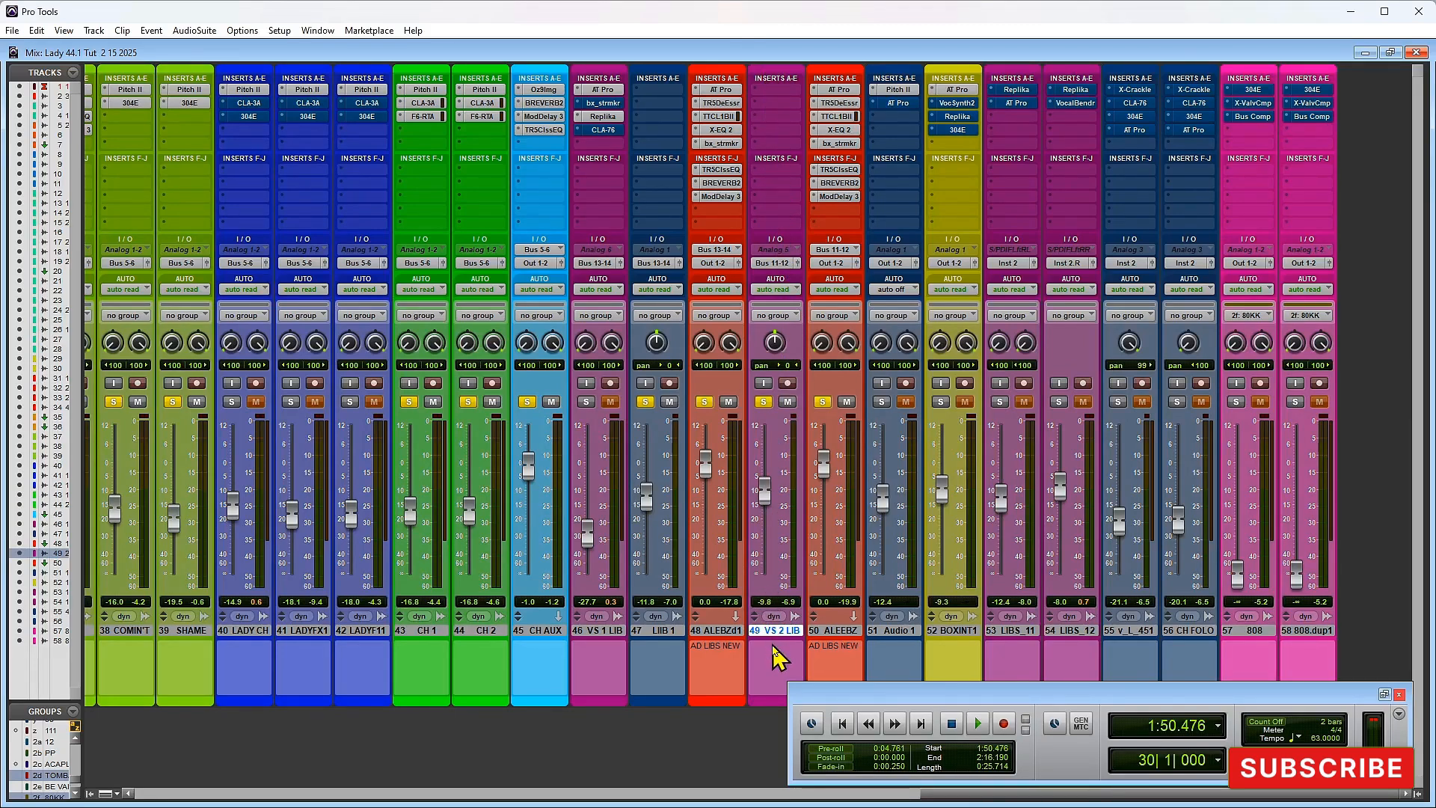
Step: Change the VS 2 LIB track color to blue
double_click(761, 703)
left_click_drag(671, 508, 658, 348)
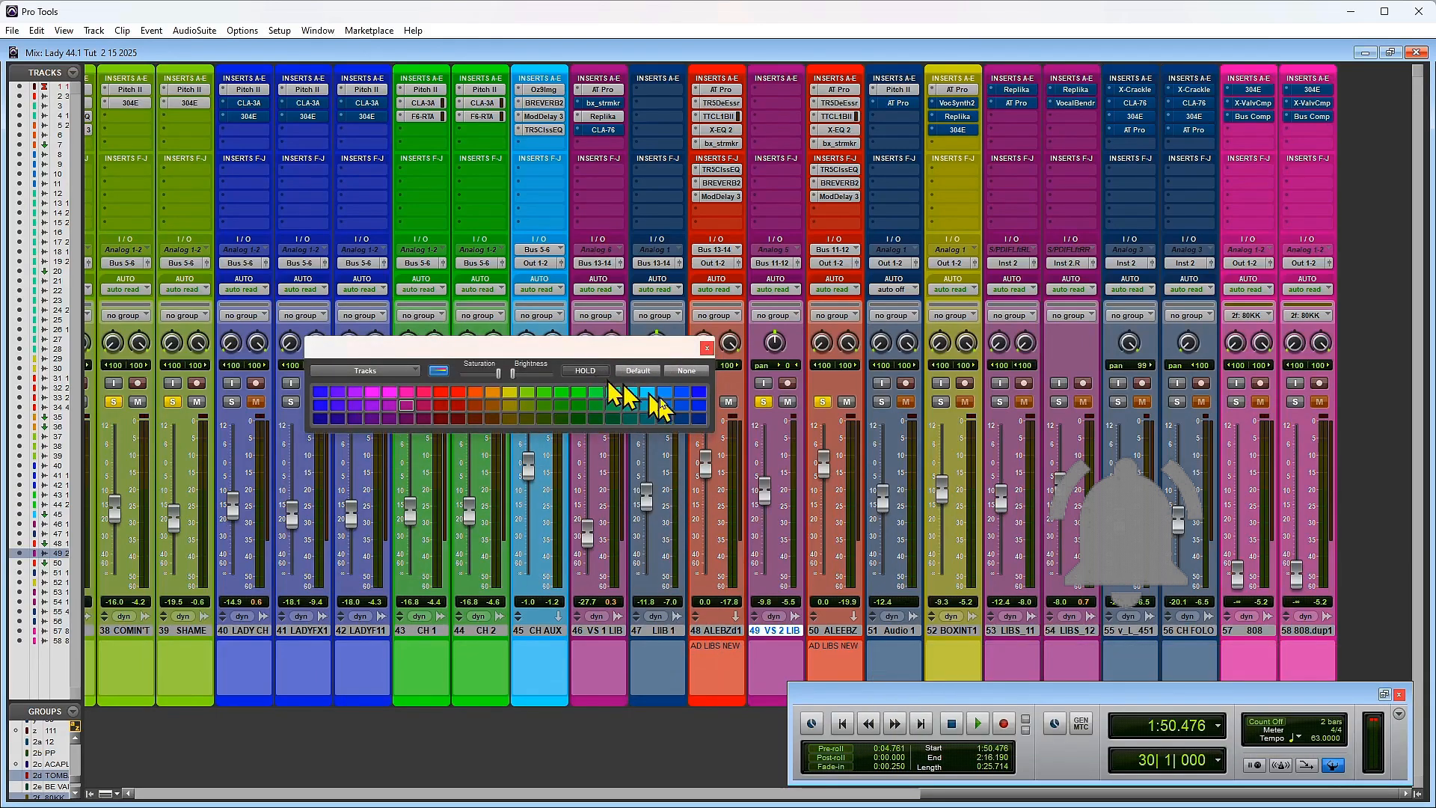
left_click(698, 393)
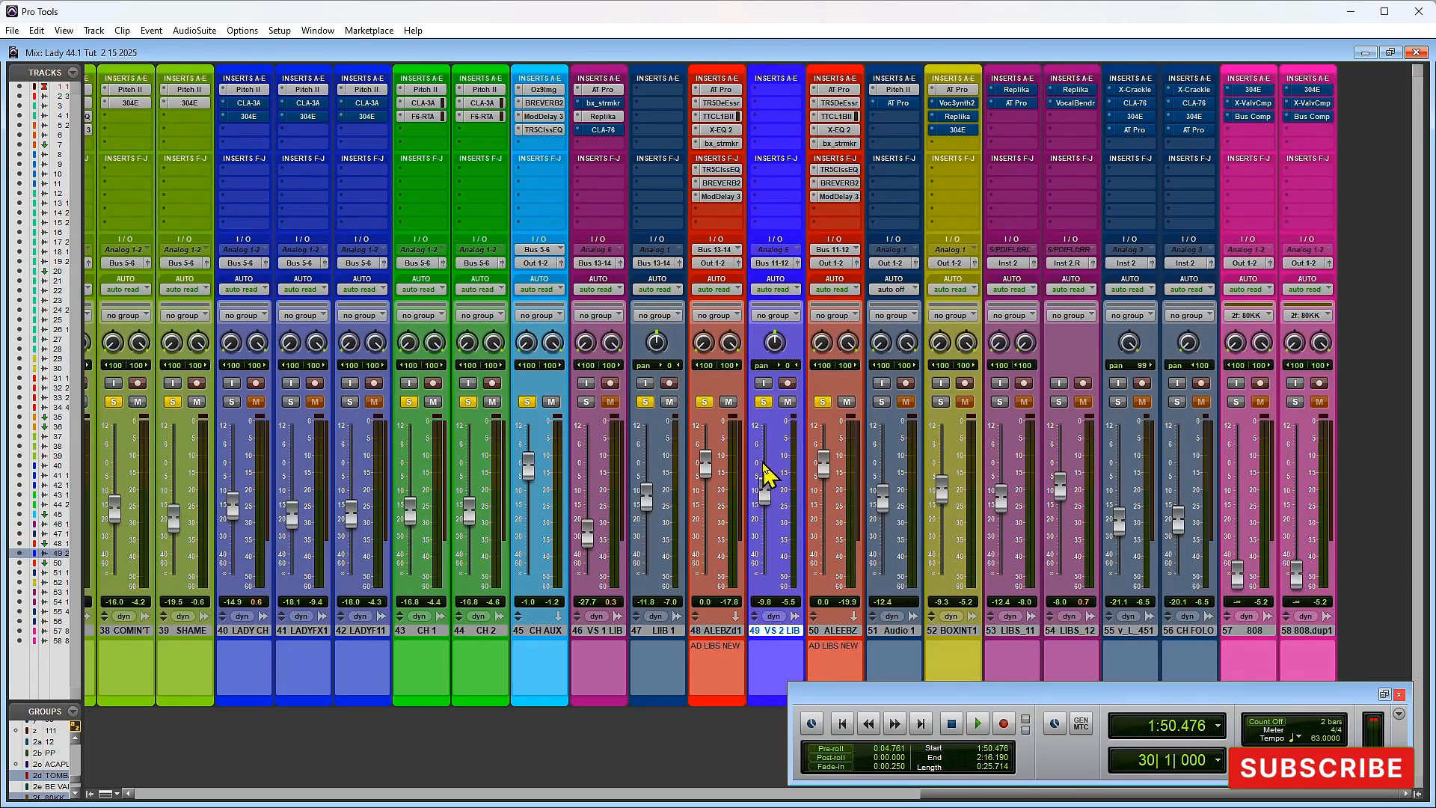
Step: Restore the Mix window to a smaller size below the VS 2 LIB track and bring its channel faders into view
double_click(793, 57)
left_click_drag(792, 68, 795, 485)
scroll(761, 273, "down", 1)
scroll(761, 273, "down", 2)
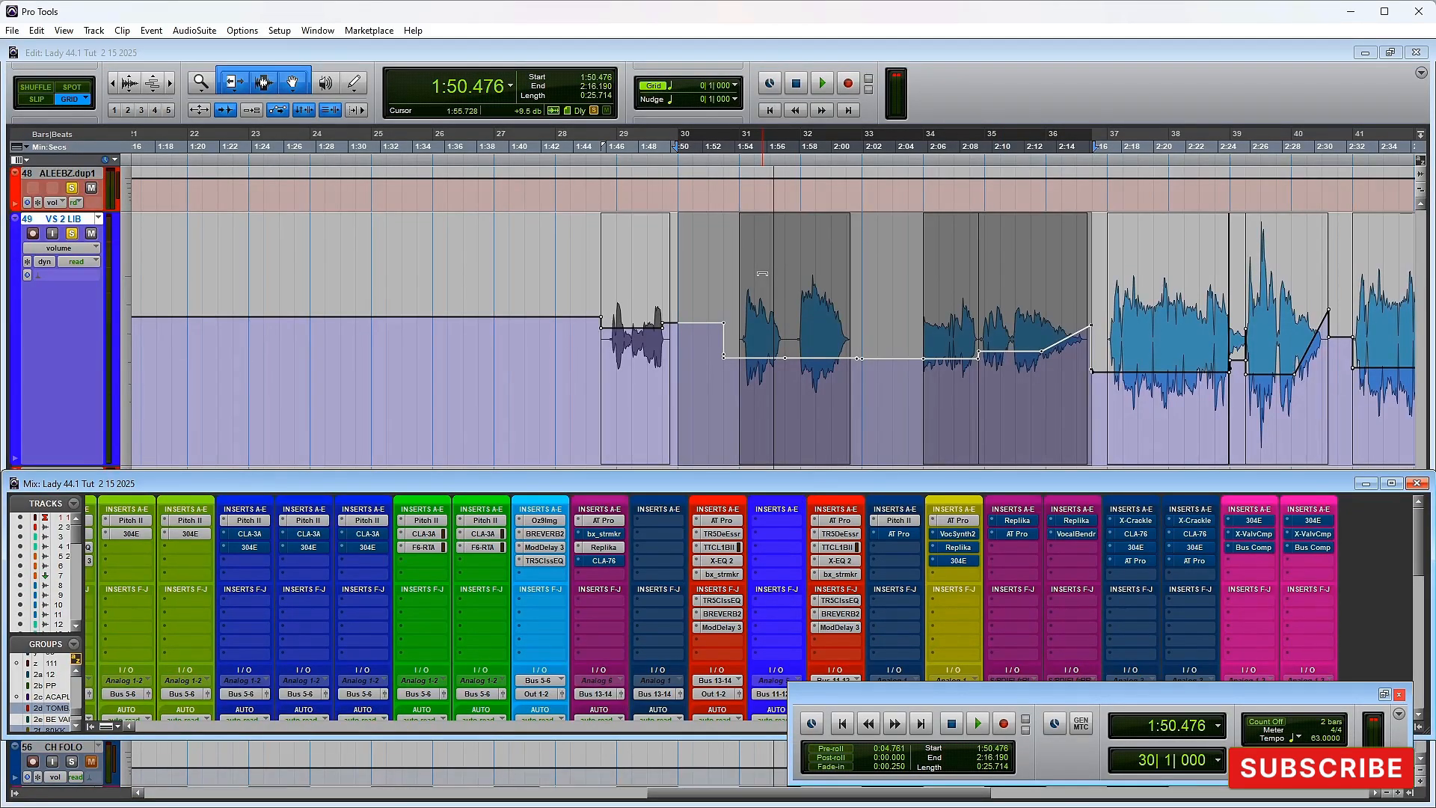
left_click_drag(764, 492, 769, 383)
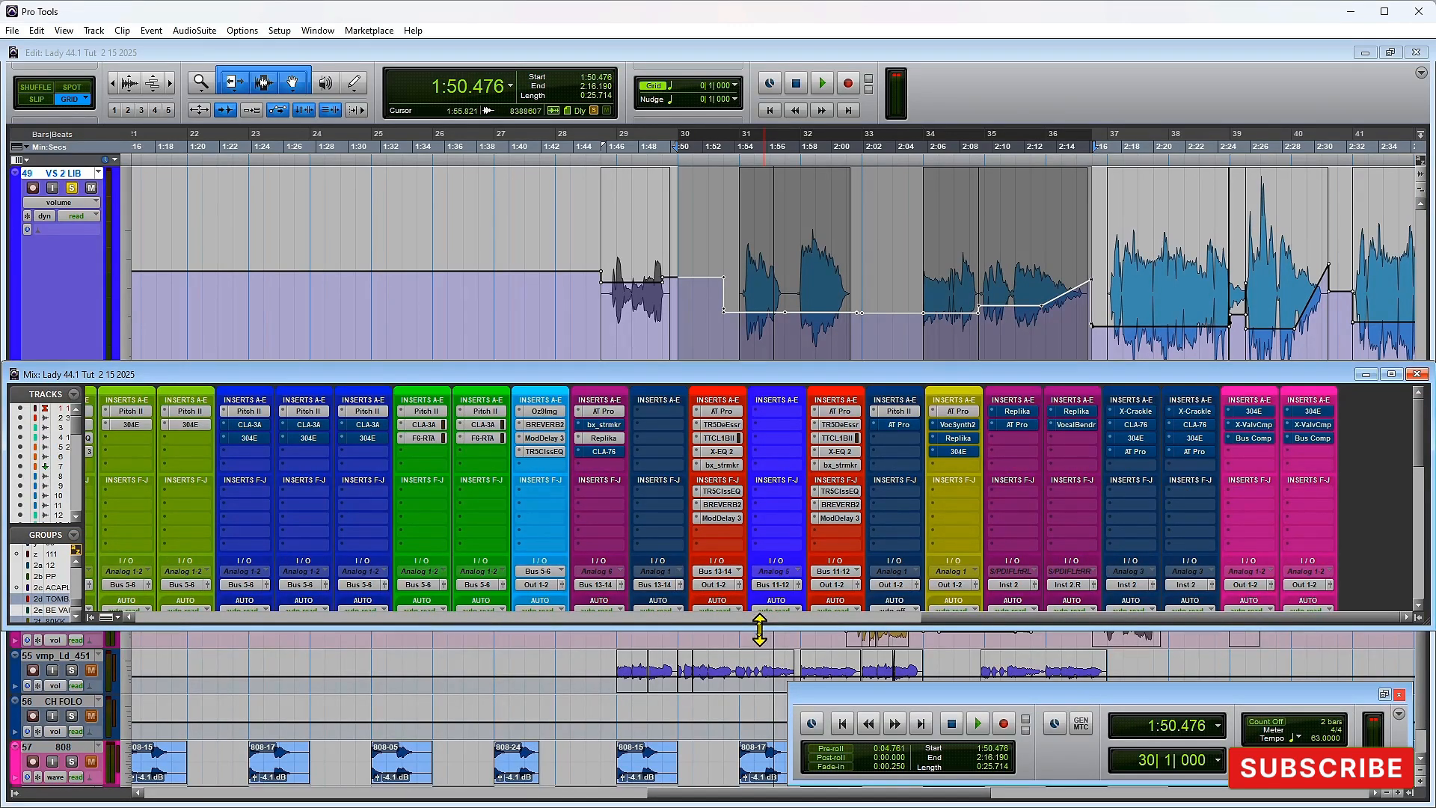
left_click_drag(755, 773, 756, 770)
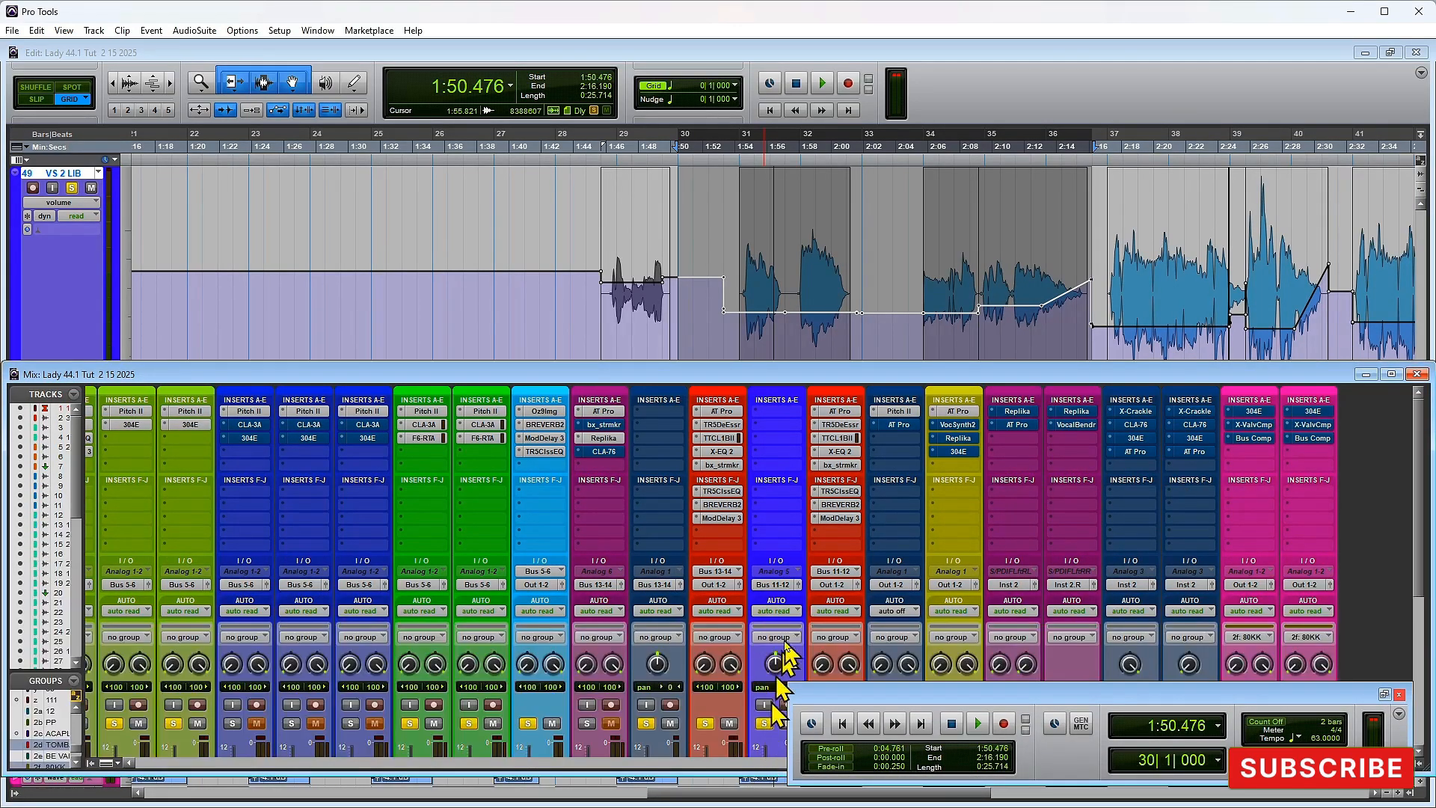
scroll(757, 551, "down", 3)
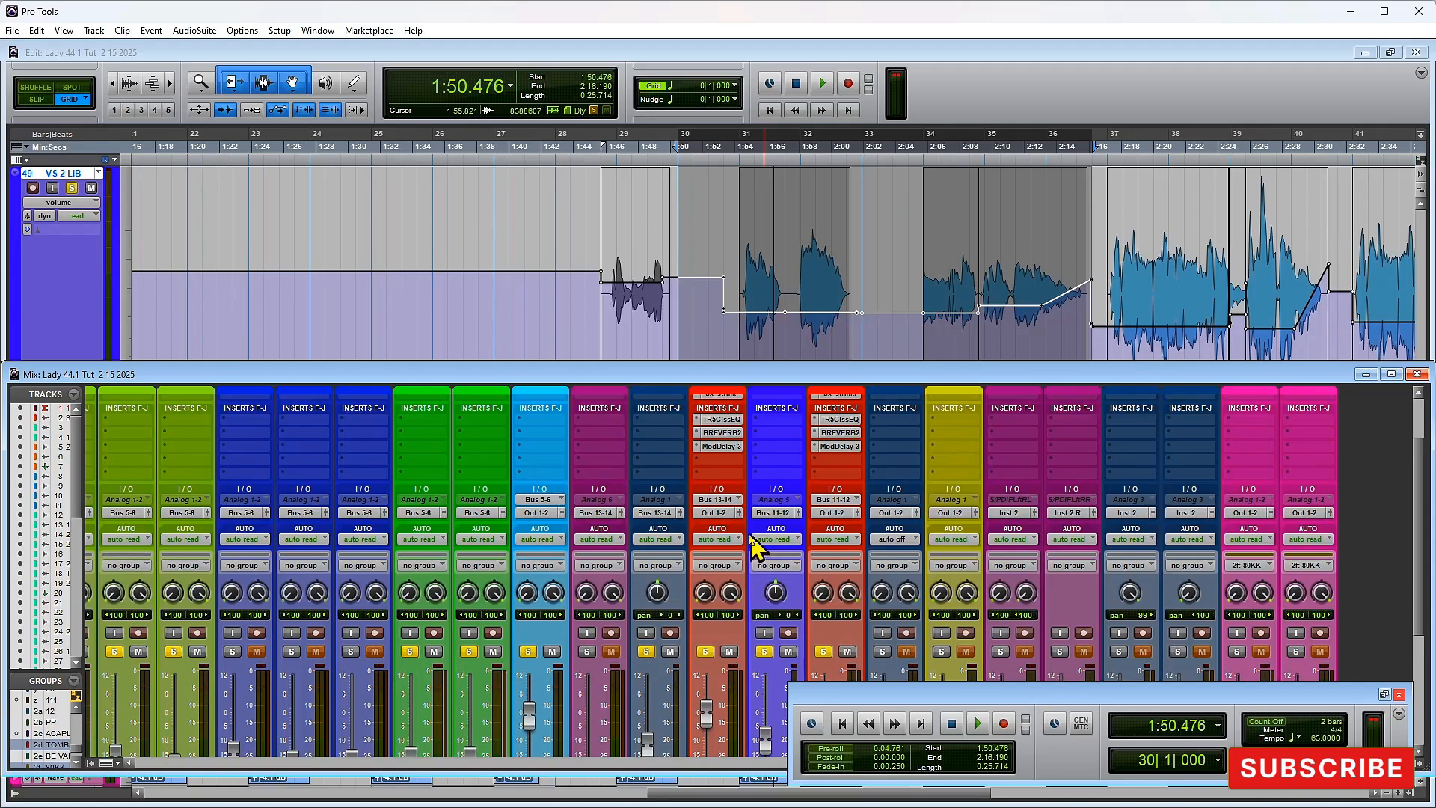
scroll(754, 550, "down", 3)
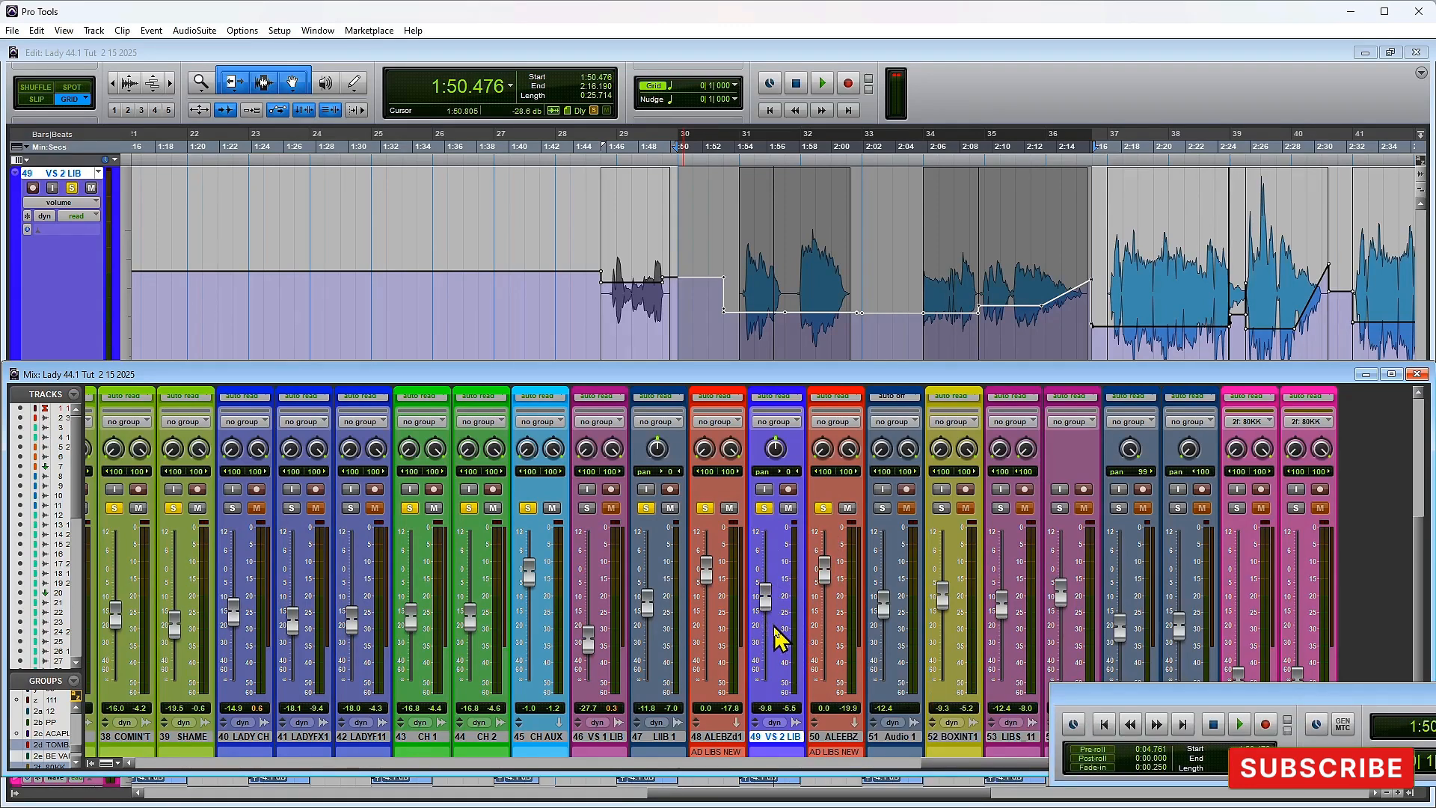
Step: Play the VS 2 LIB section from 1:50.476, maximize the Mix window and return to the Edit window
key("space")
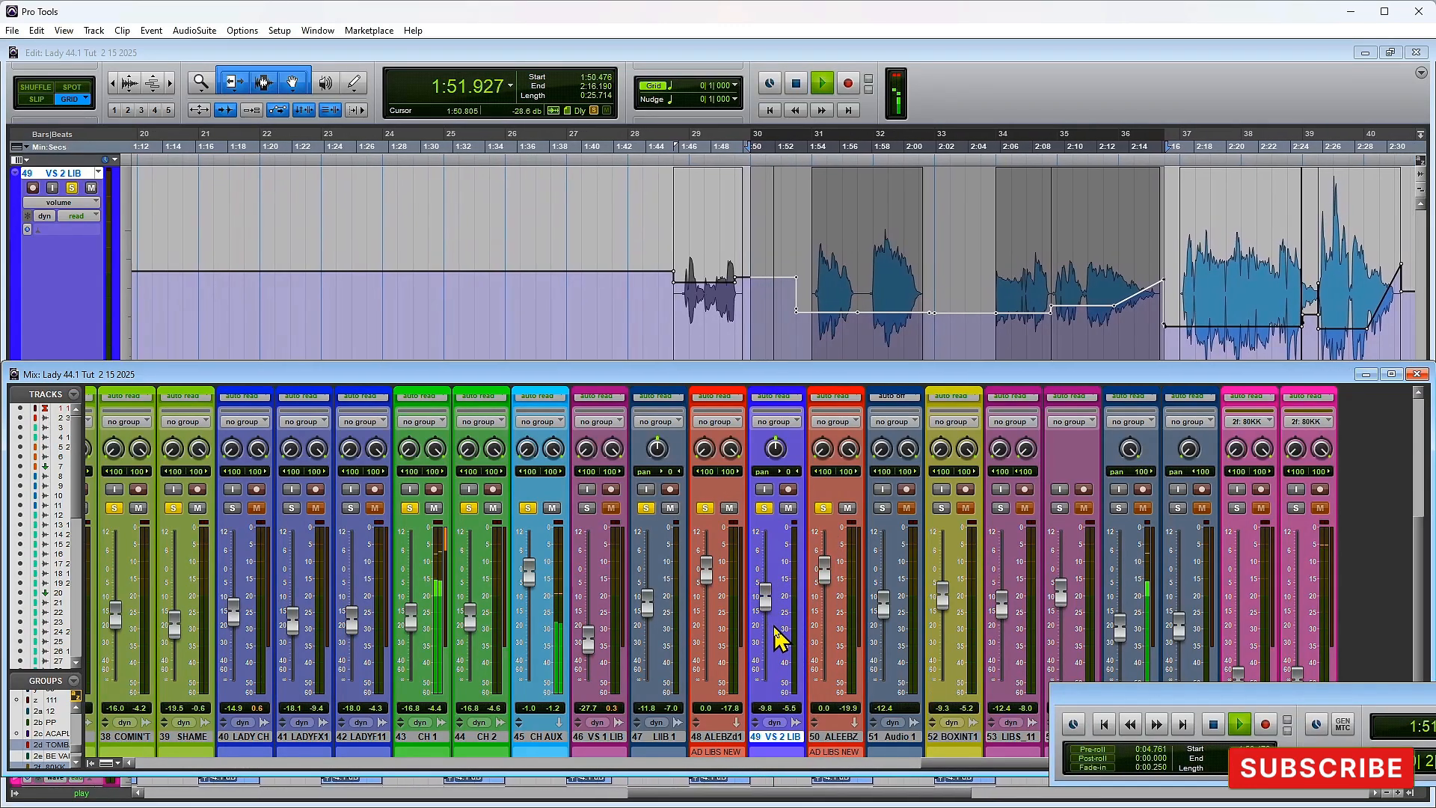
key("space")
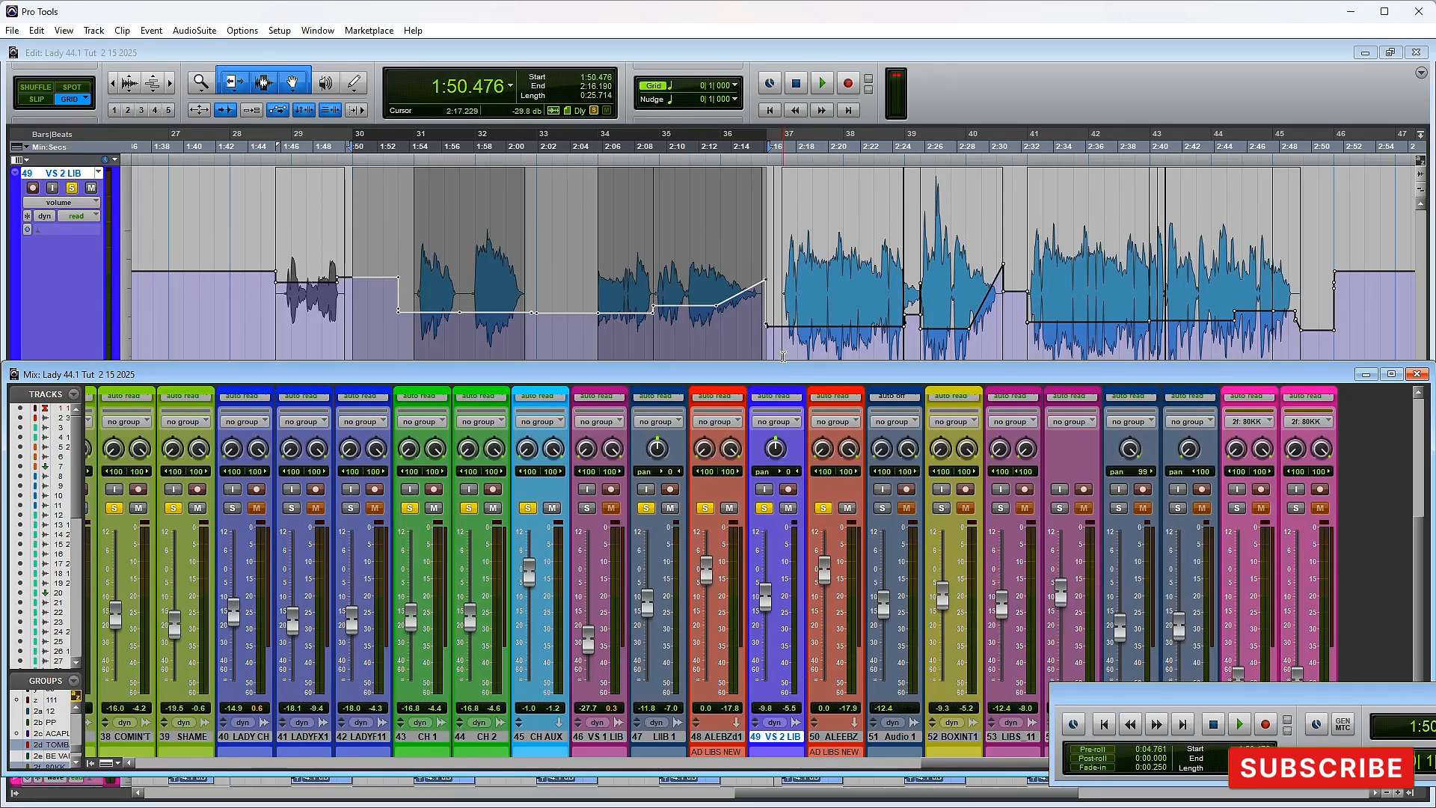
double_click(778, 375)
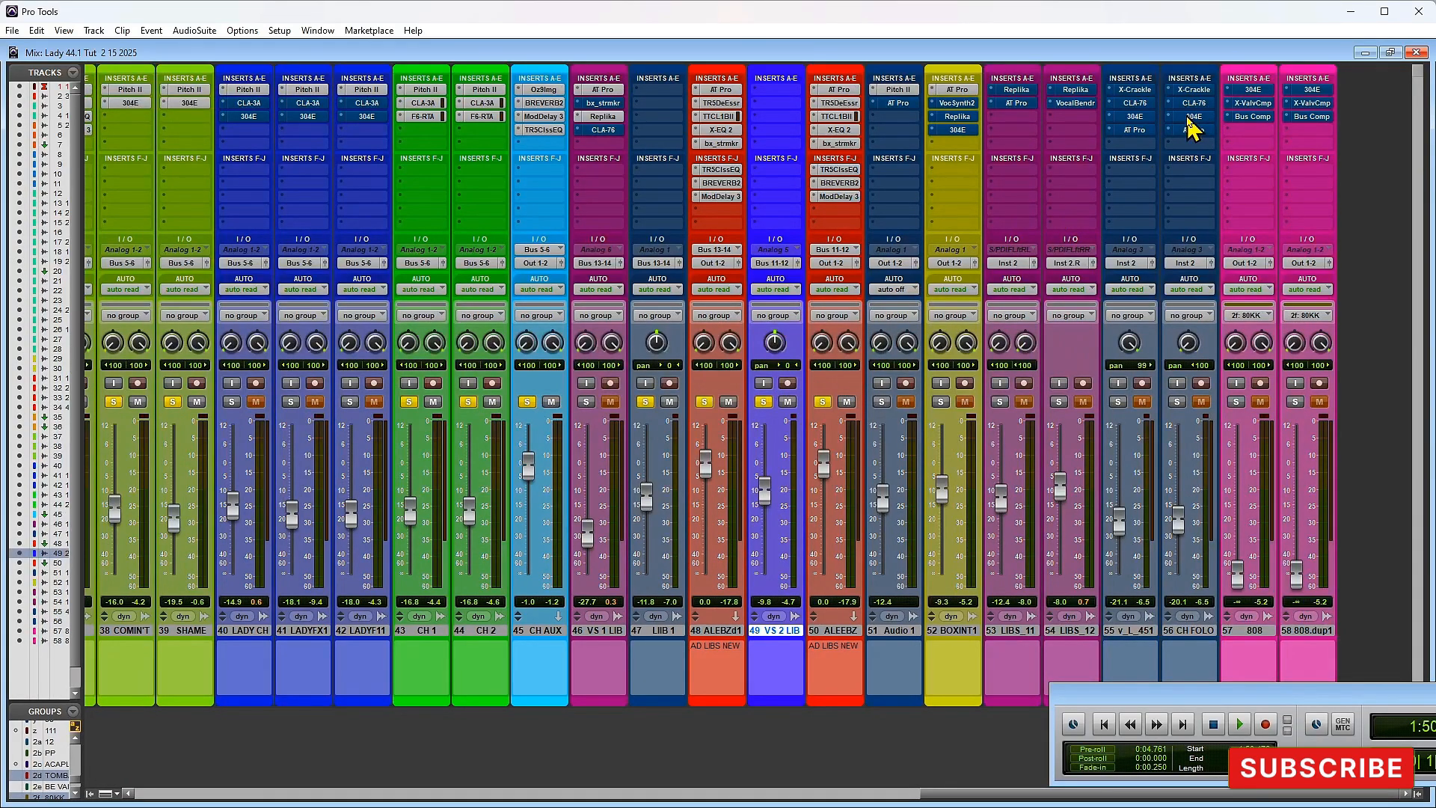
key("ctrl+equal")
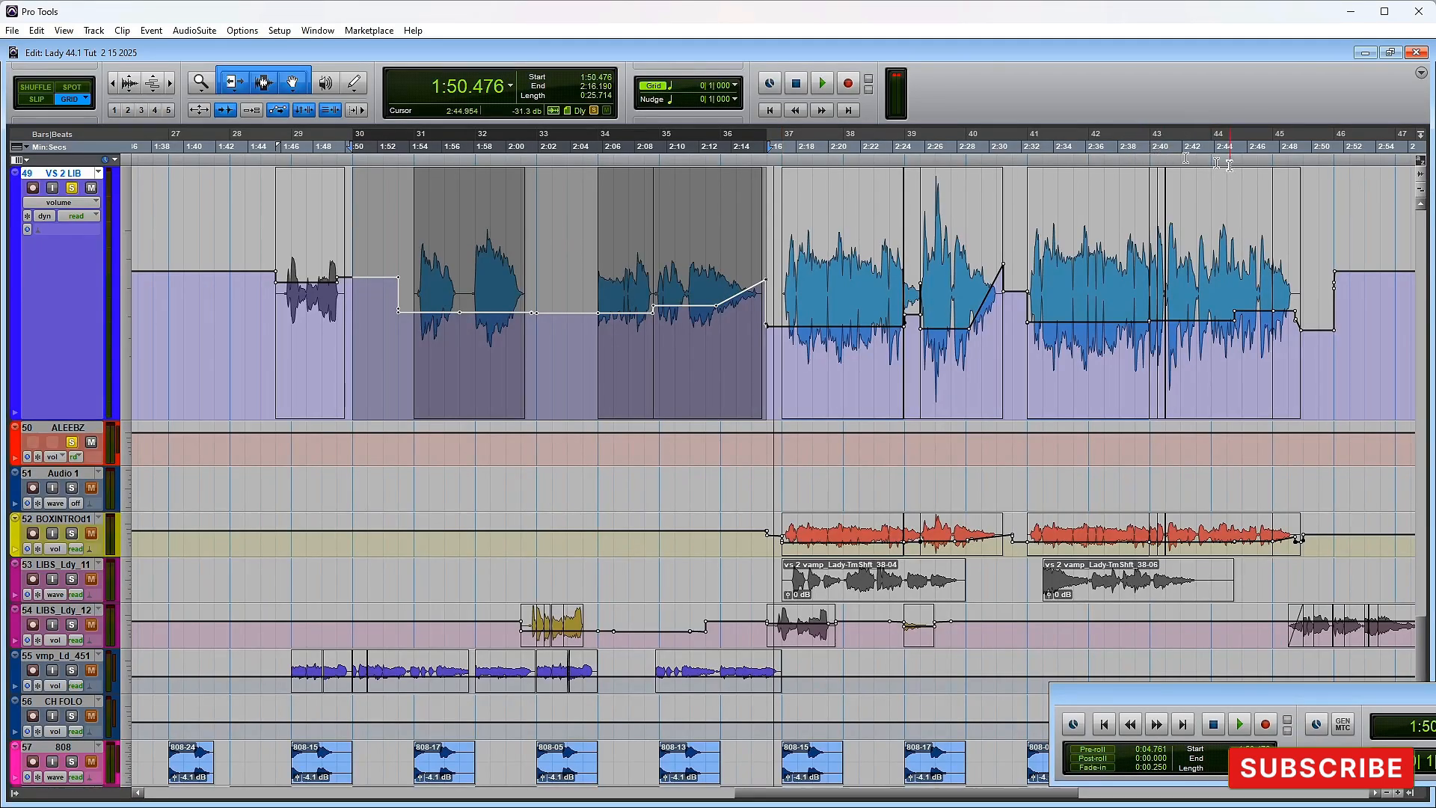
scroll(823, 373, "up", 2)
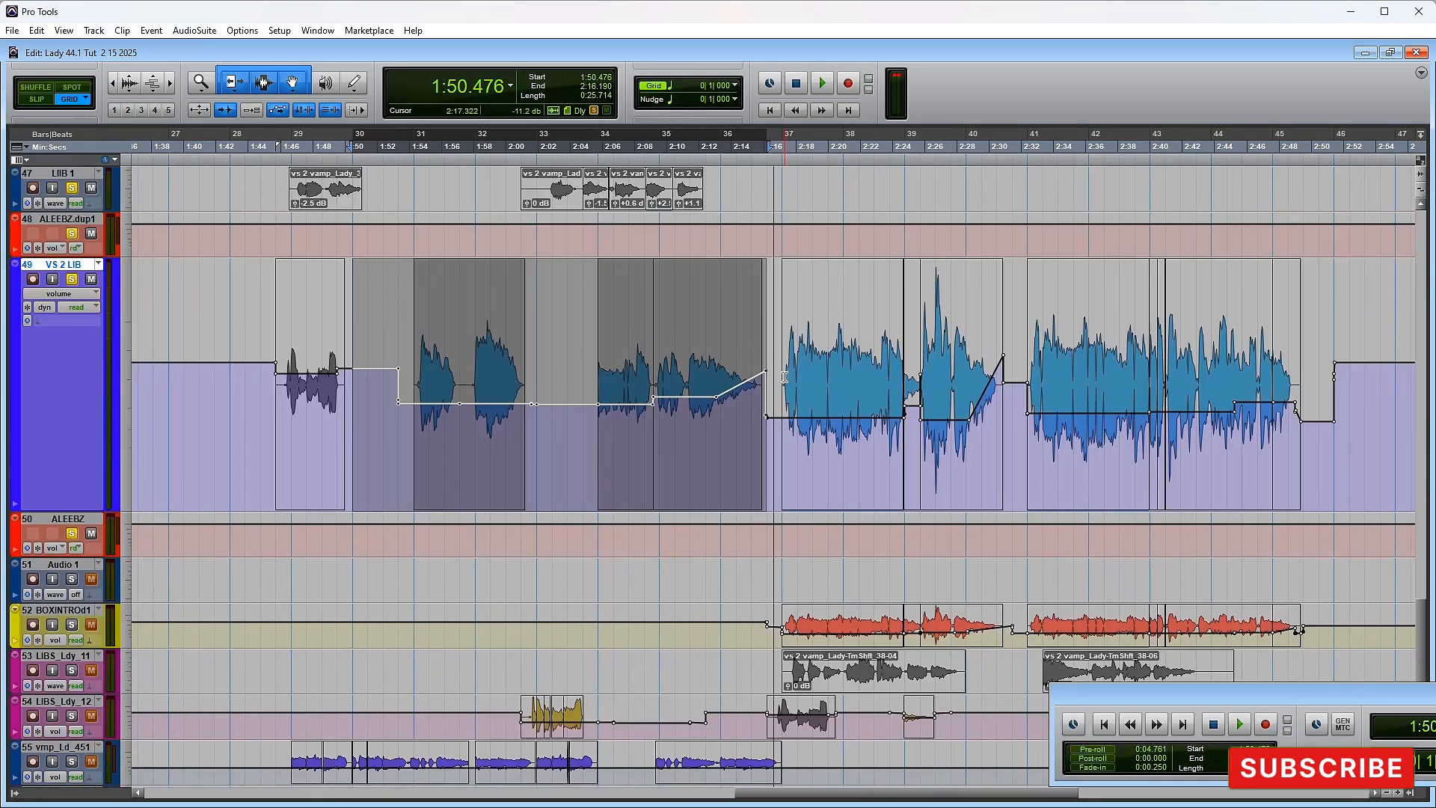
Step: Select the VS 2 LIB volume automation from 1:53.333 to 2:49.523
left_click(726, 411)
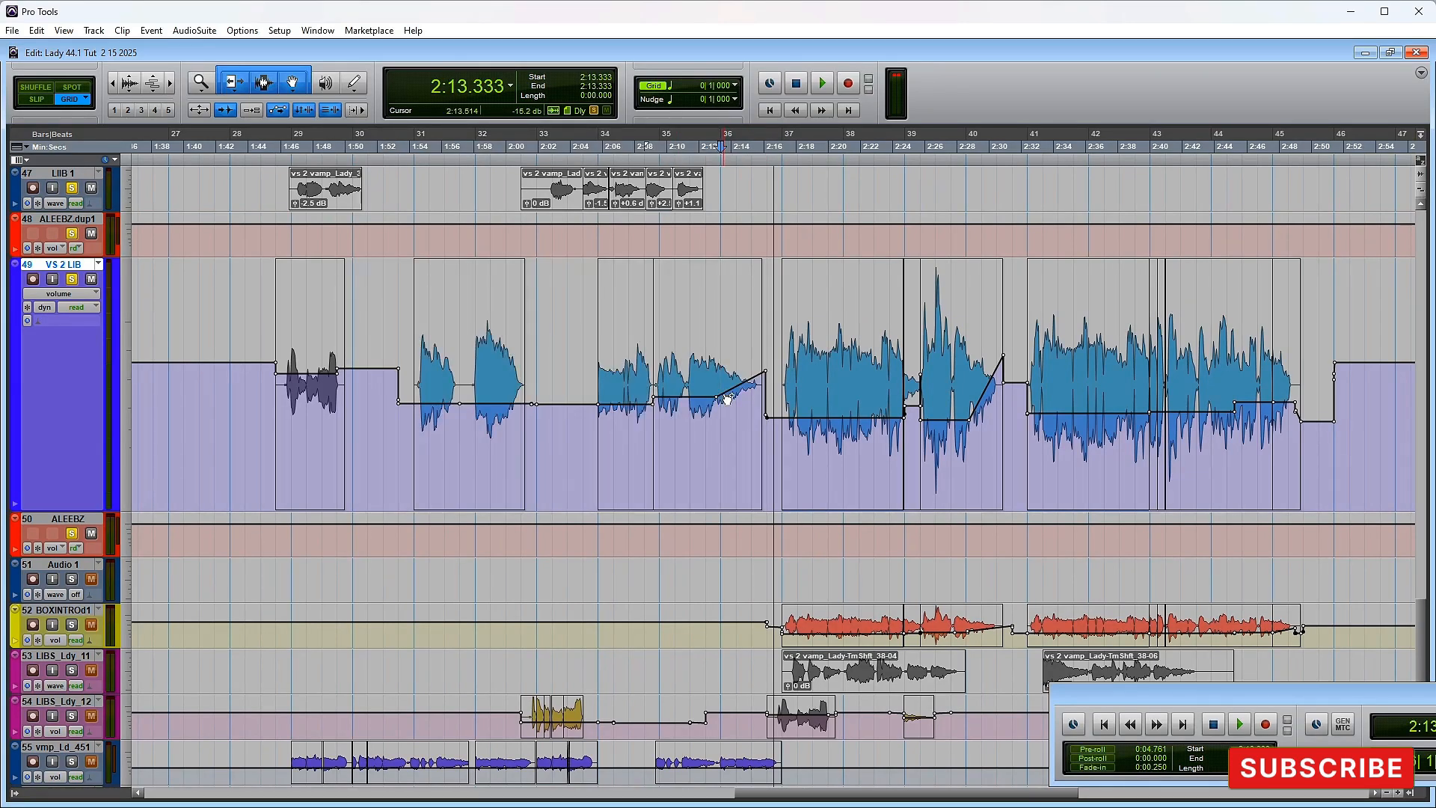
scroll(619, 415, "down", 2)
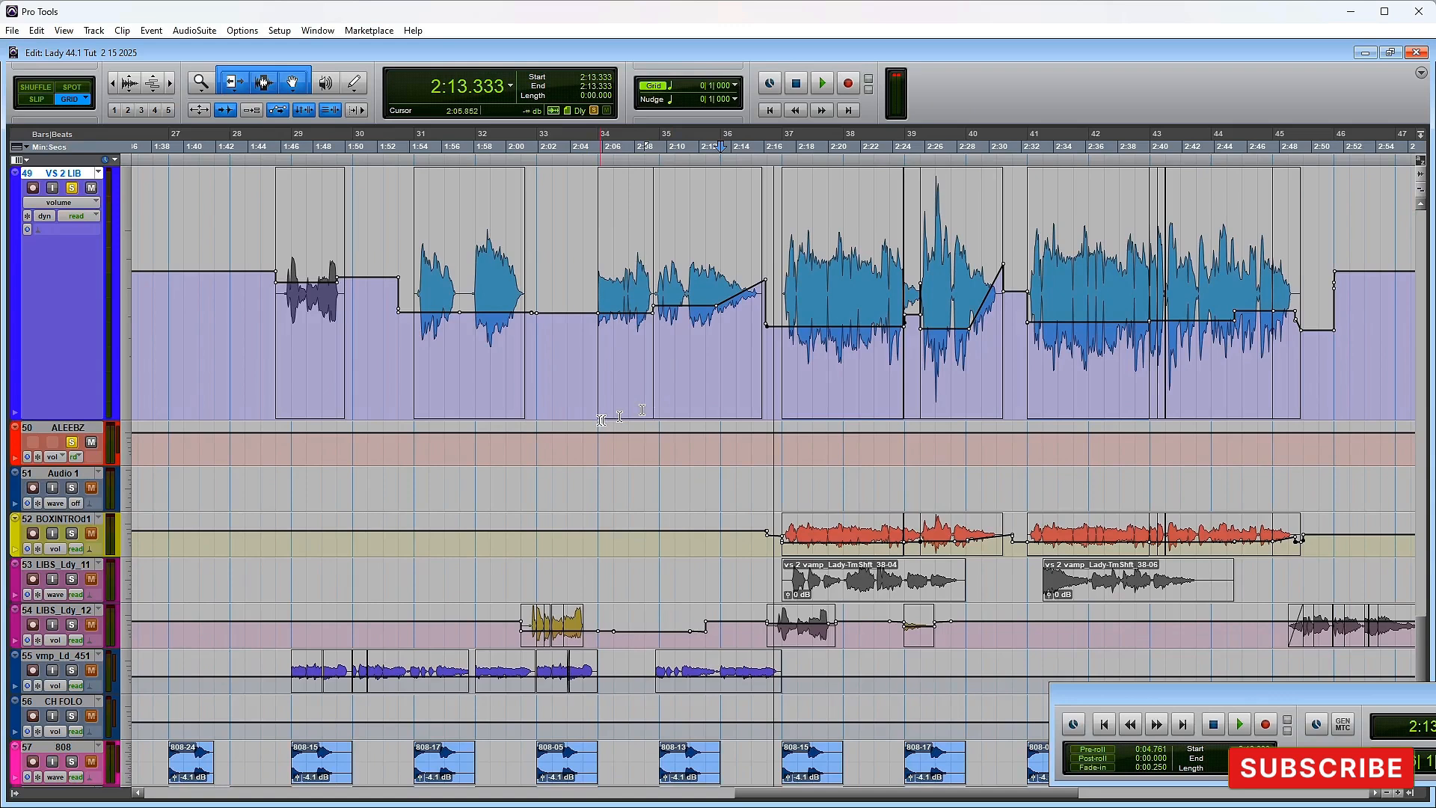
left_click_drag(507, 357, 753, 673)
left_click(398, 274)
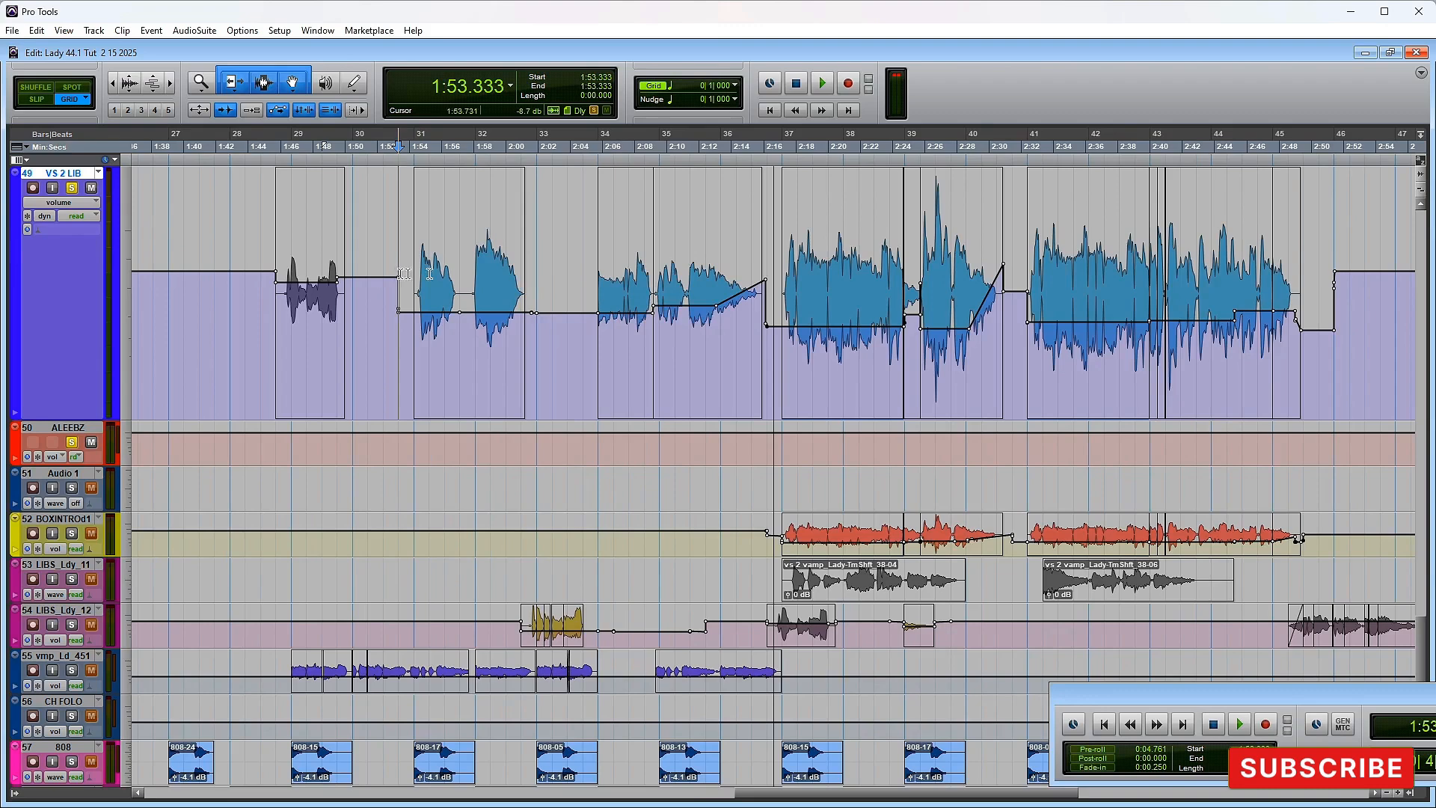
left_click(1307, 288)
left_click_drag(1307, 288, 403, 334)
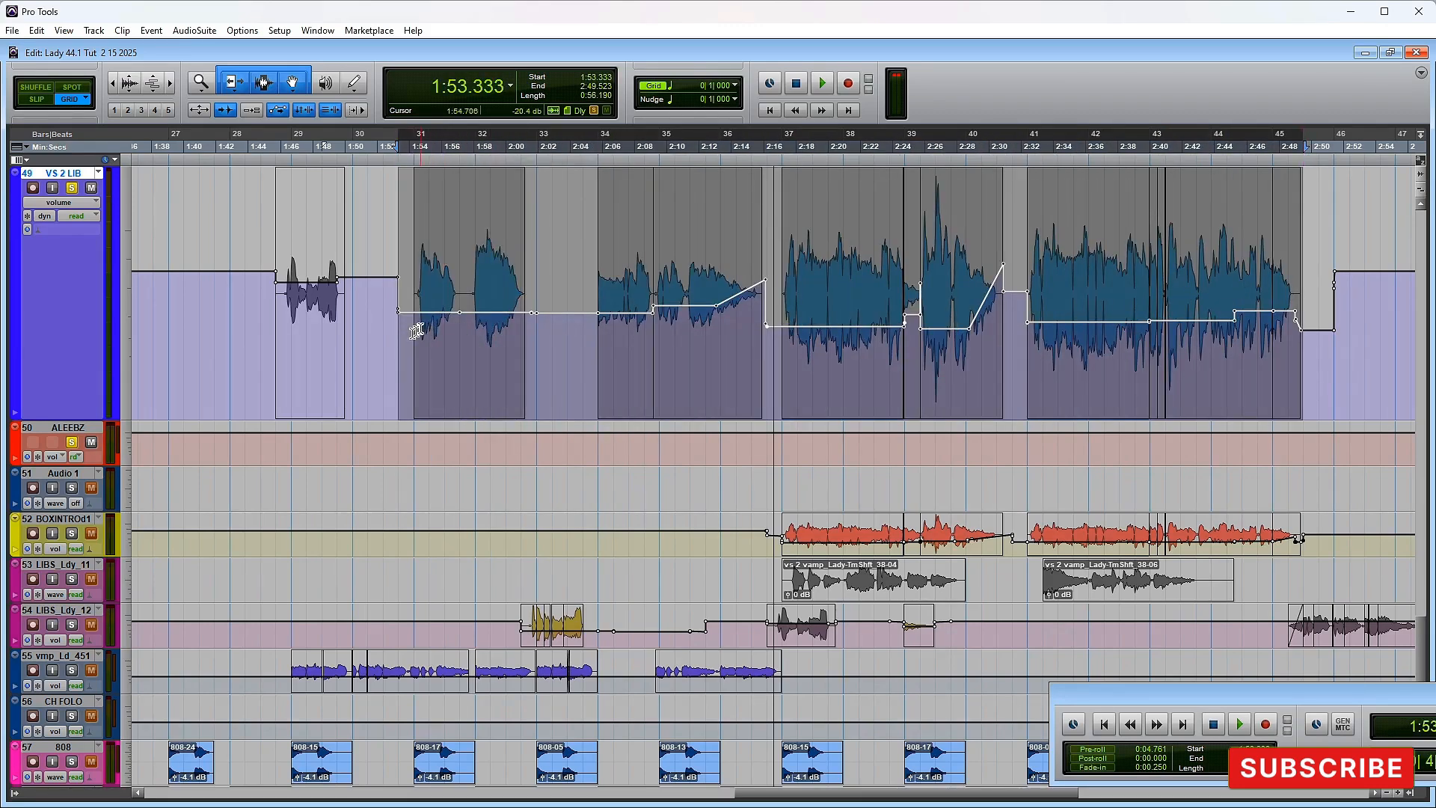
Step: Show the mixer and play the VS 2 LIB selection from 1:53.333 to check its channel level
key("ctrl+equal")
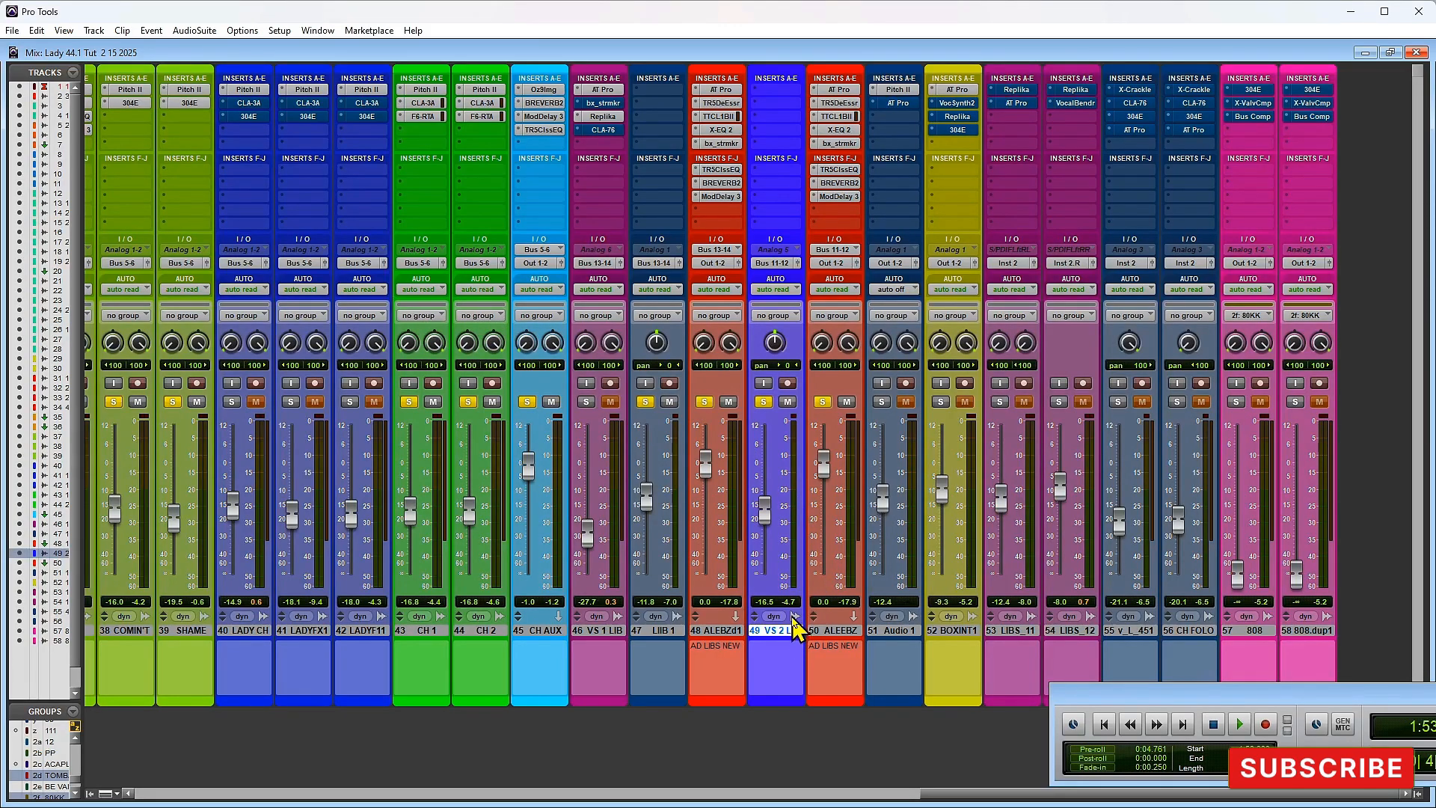
key("space")
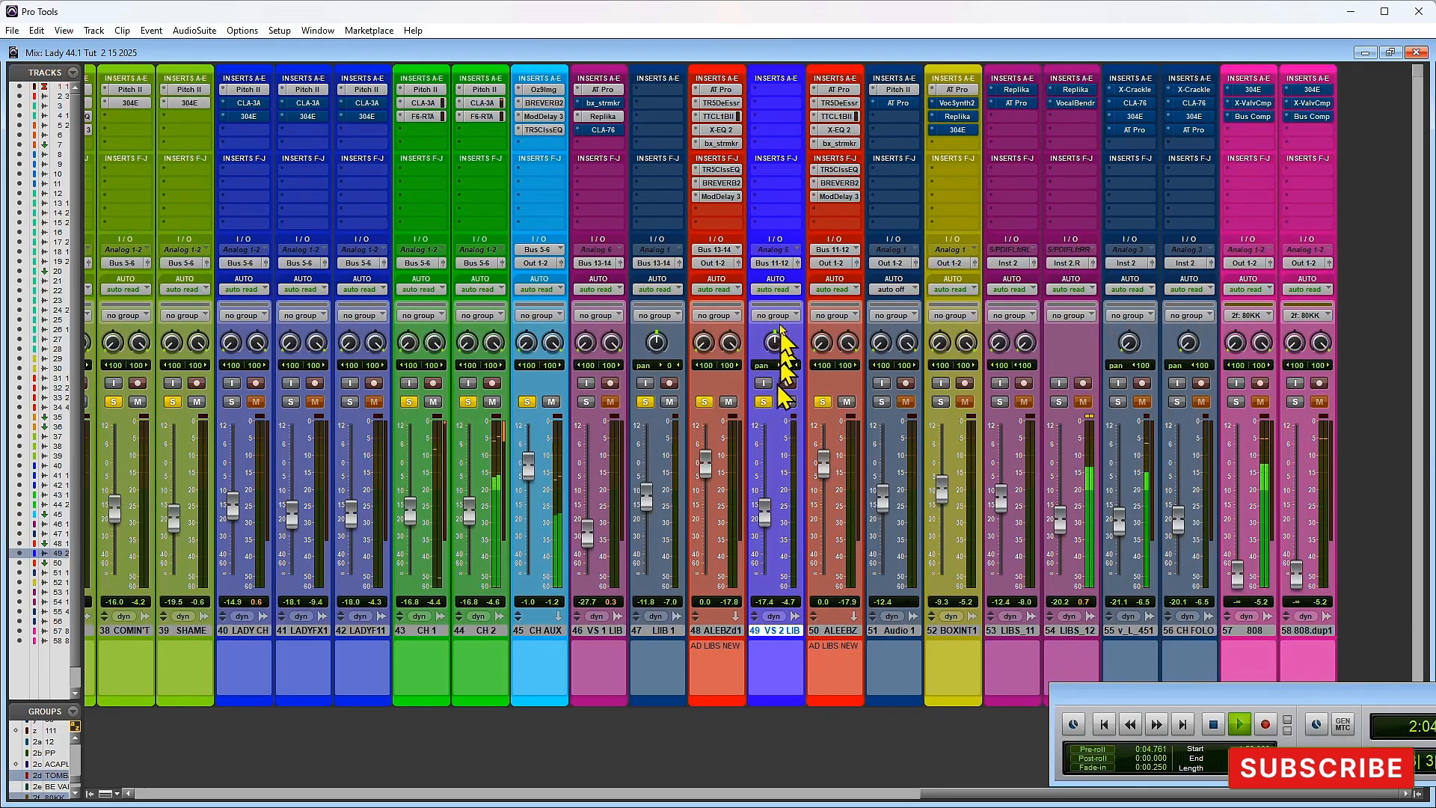
key("space")
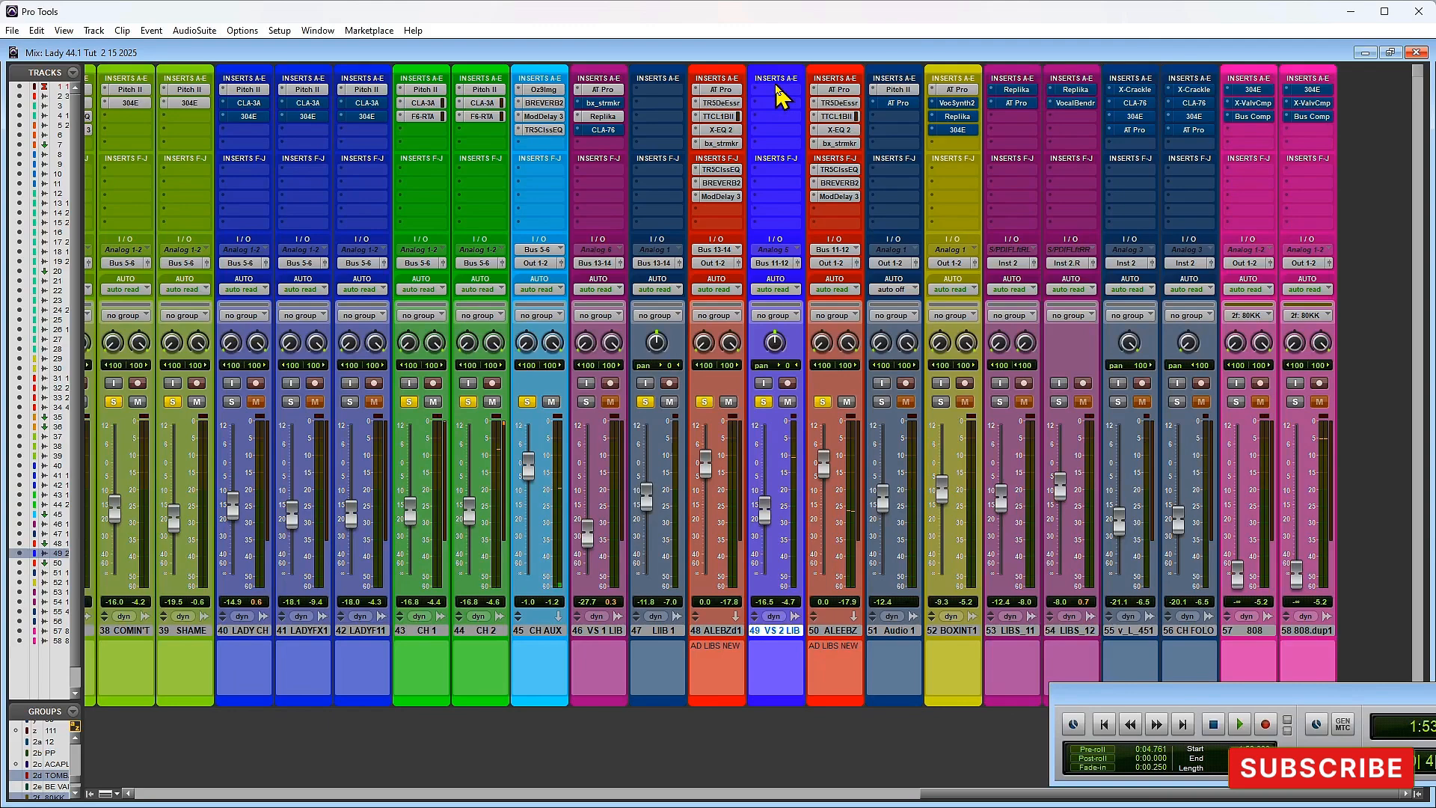
left_click(778, 91)
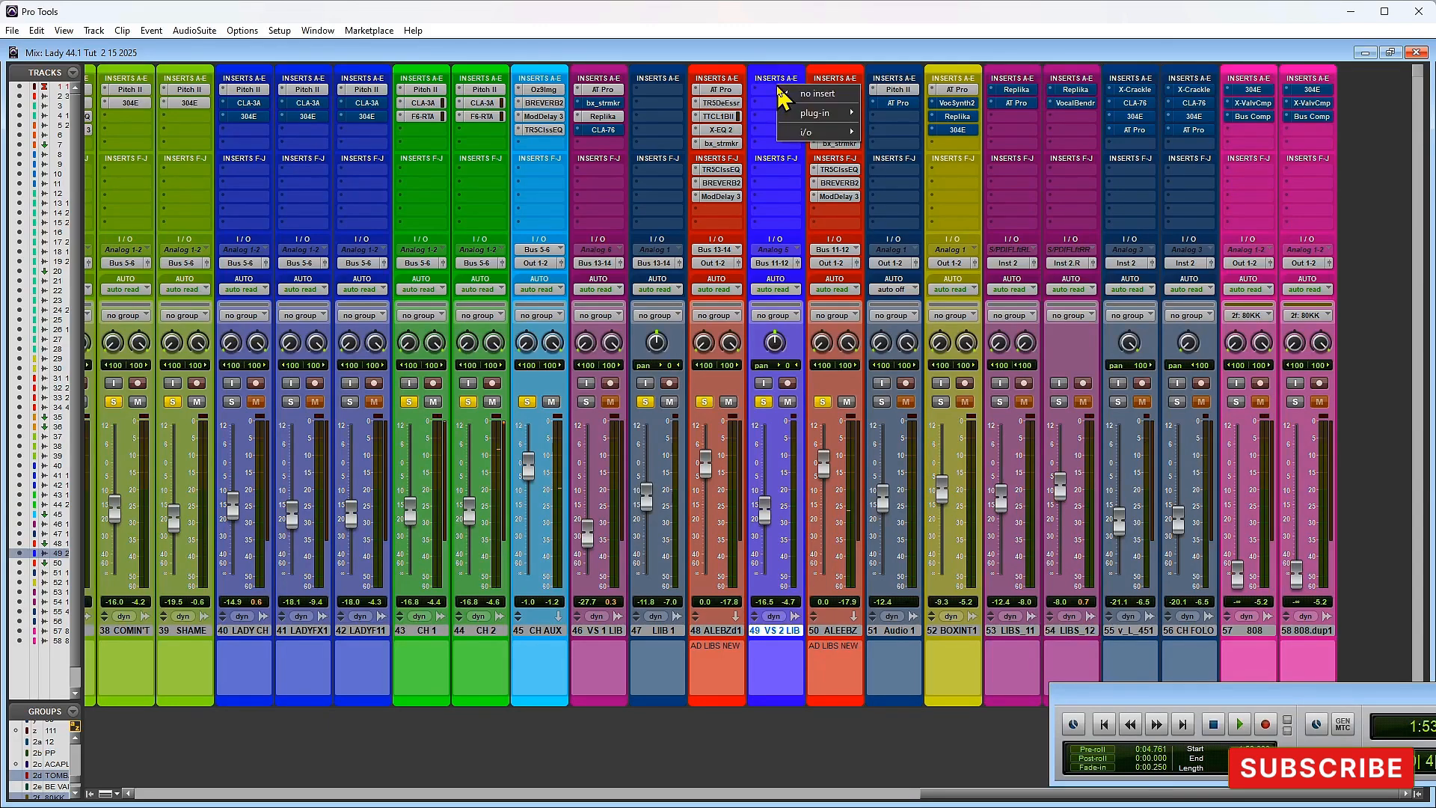
mouse_move(823, 114)
mouse_move(888, 111)
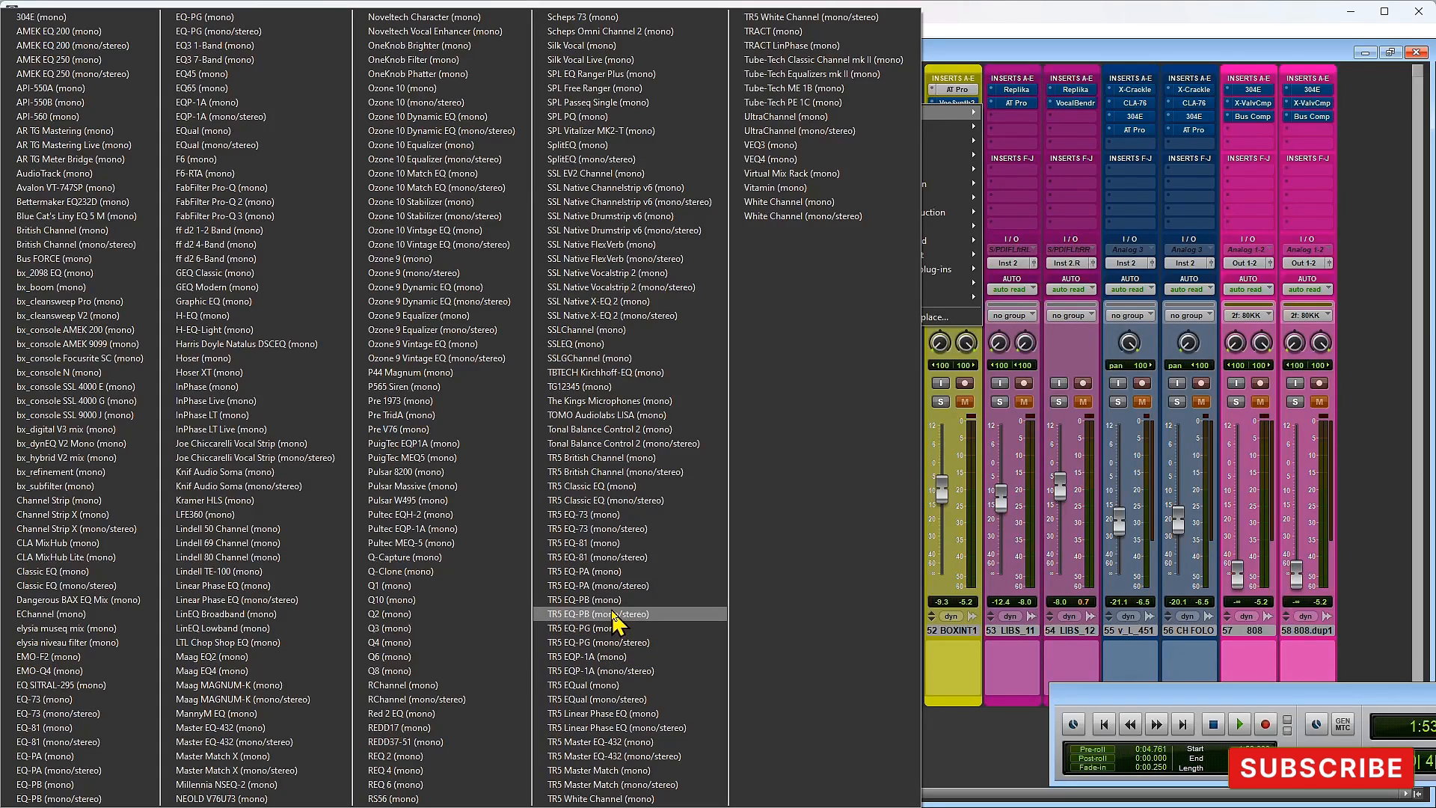
left_click(950, 23)
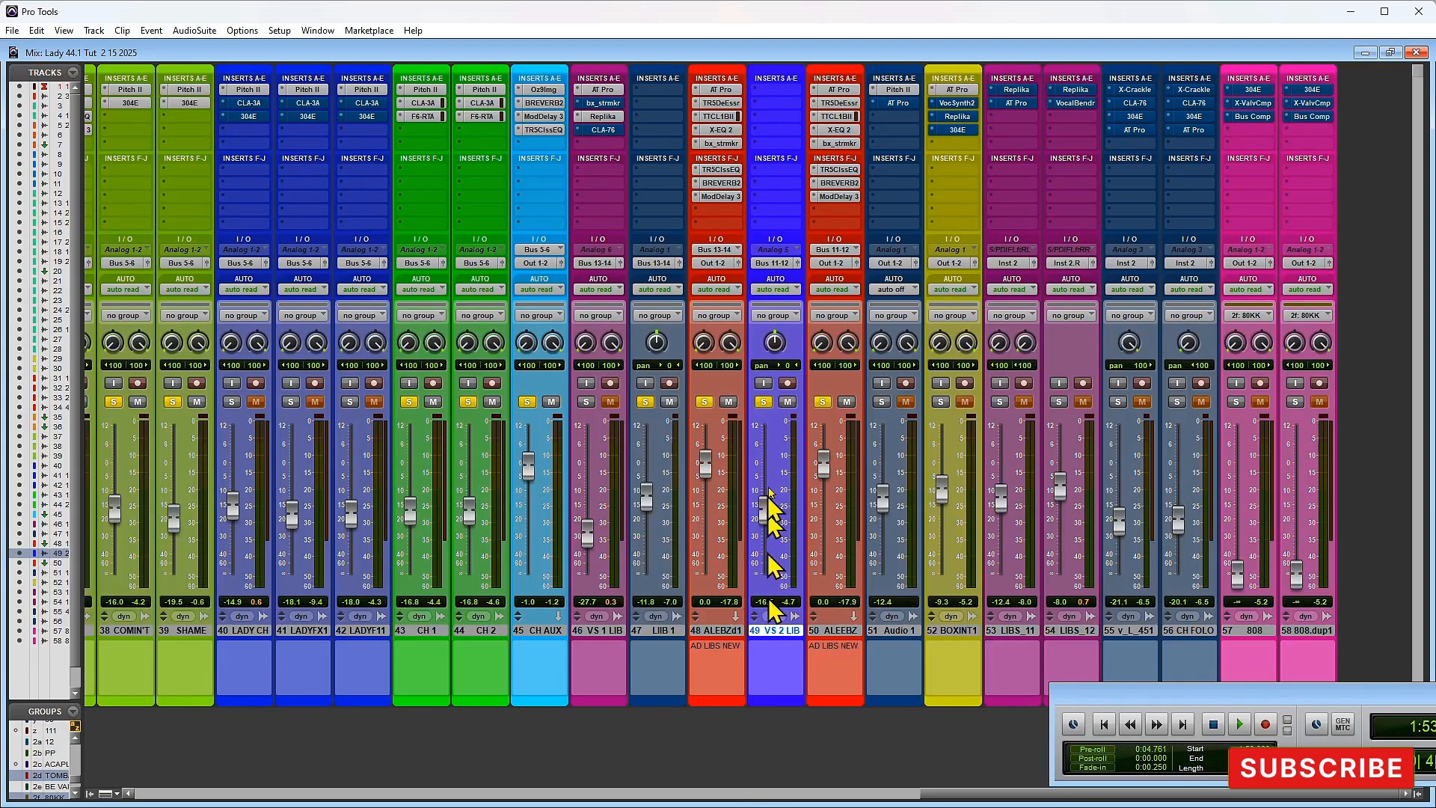
Step: Try the TR5 One processor on the VS 2 LIB track's first insert, then close and remove it
left_click(785, 90)
mouse_move(912, 300)
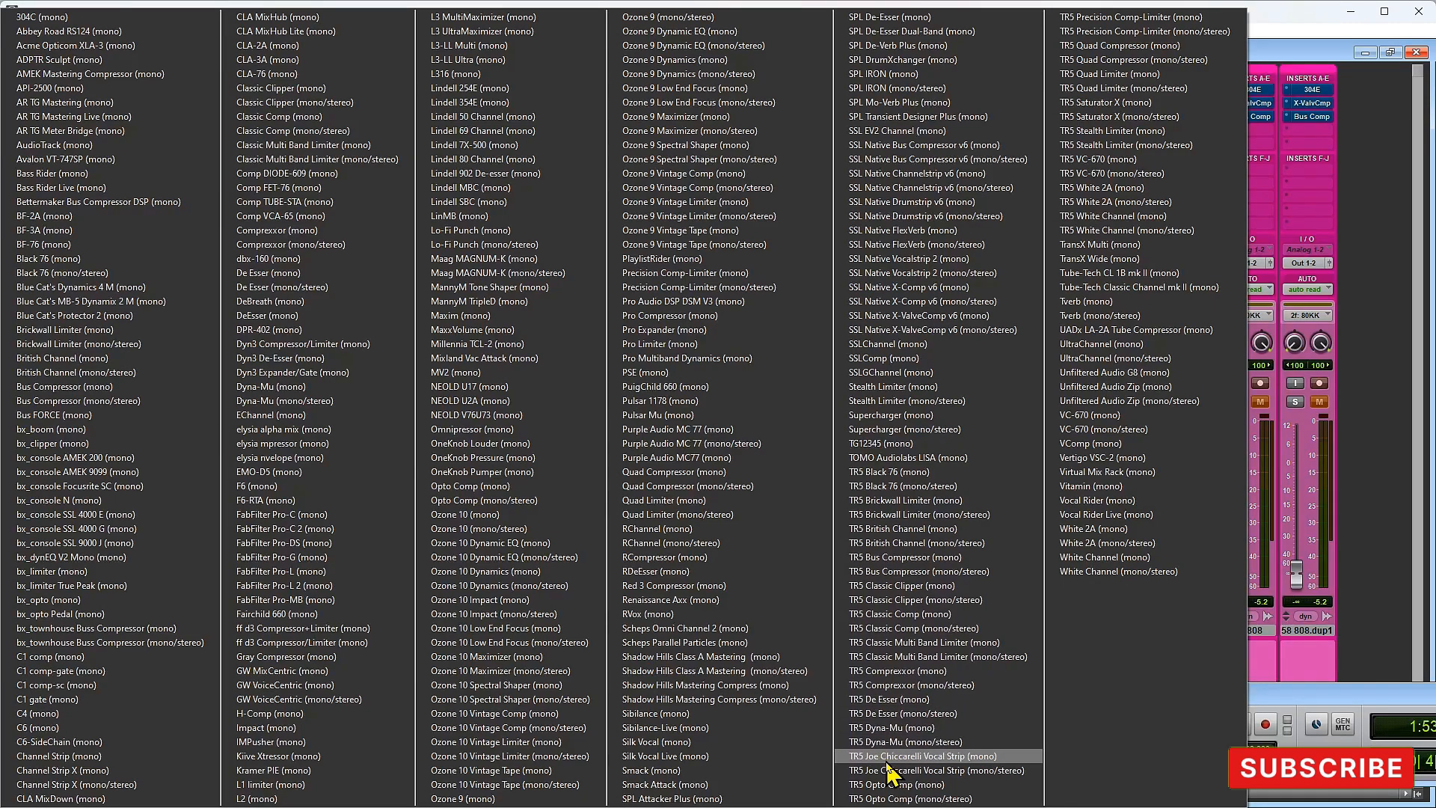
left_click(916, 606)
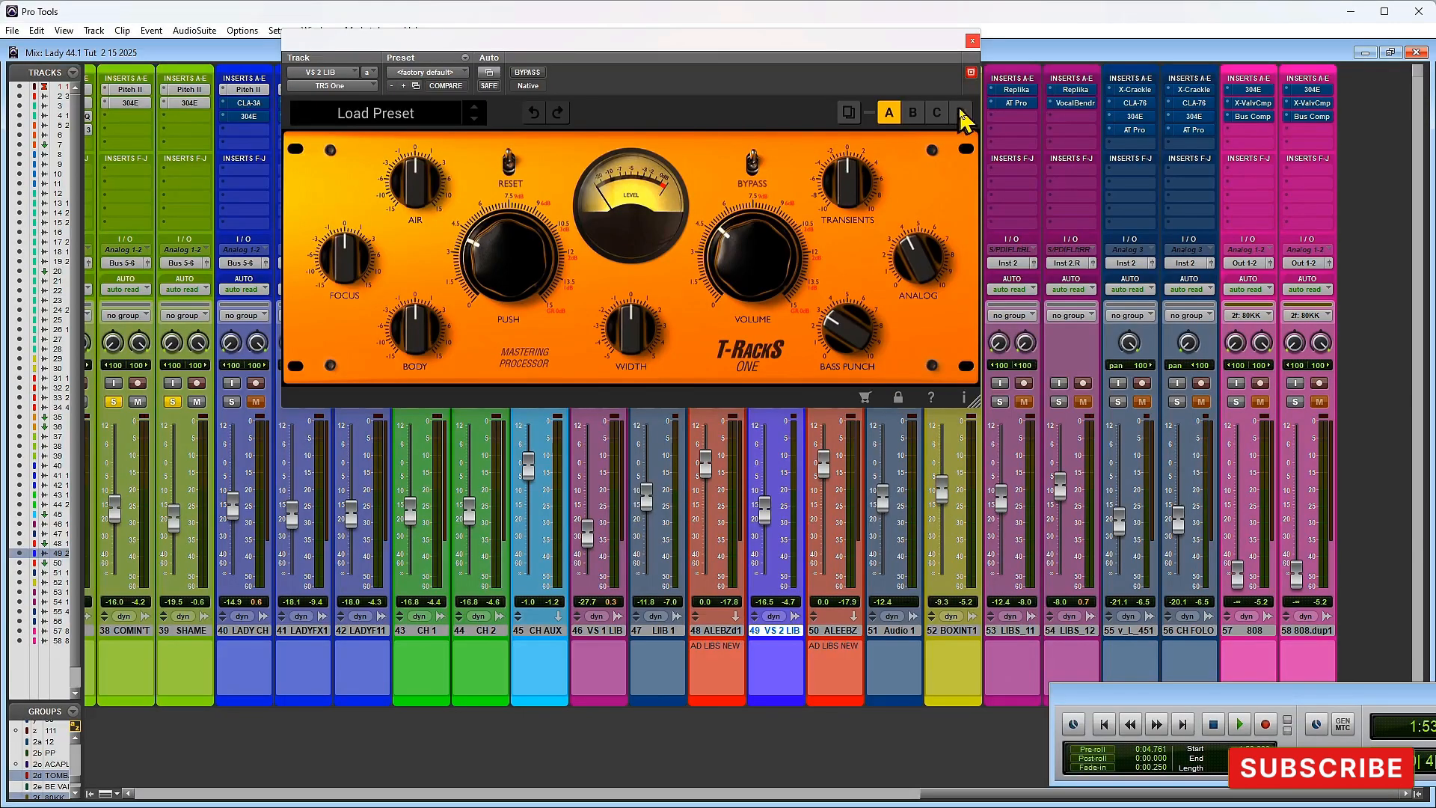
left_click(972, 42)
left_click(756, 90)
left_click(770, 94)
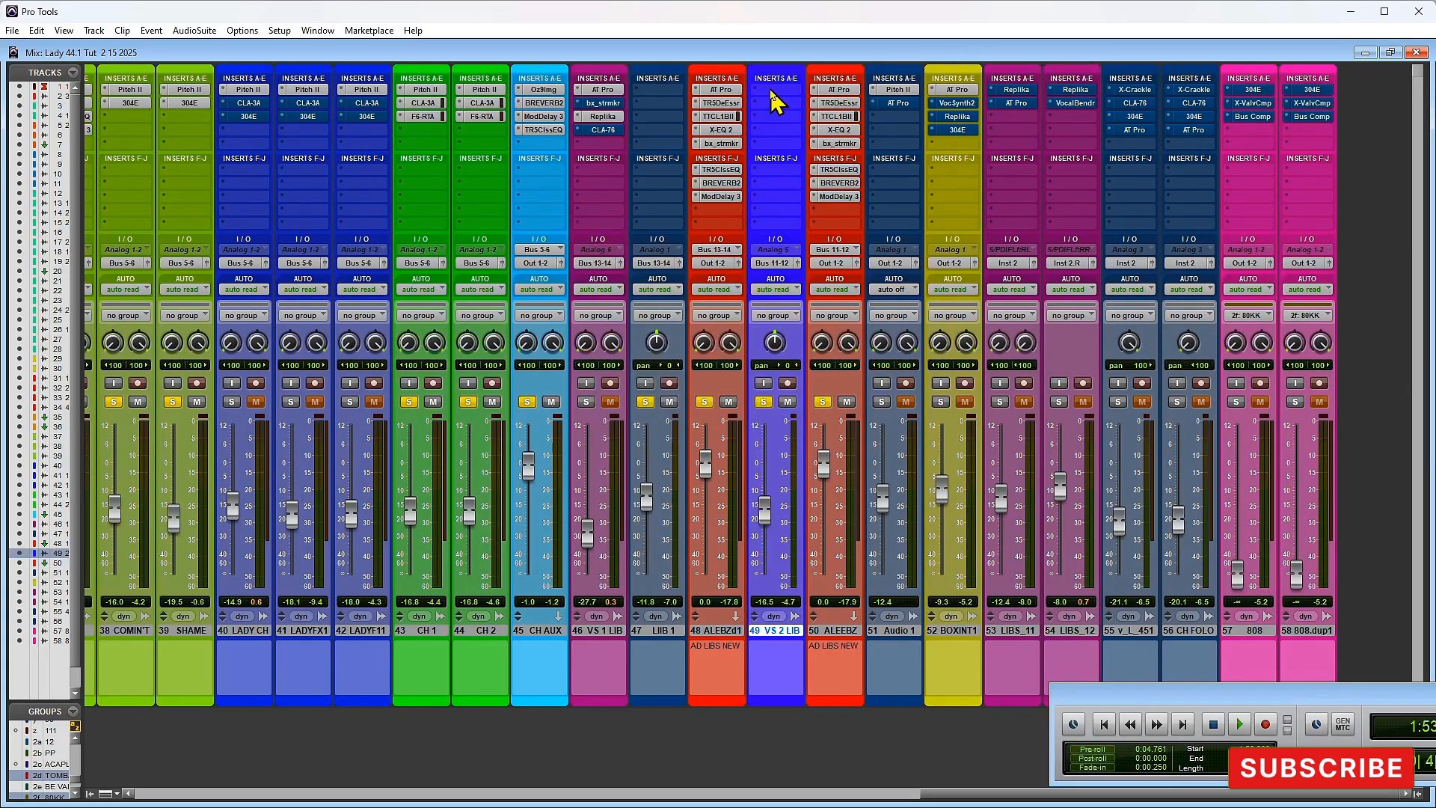
Step: Insert the mono OneKnob Louder plug-in on the VS 2 LIB track and move its window clear of that channel
left_click(774, 91)
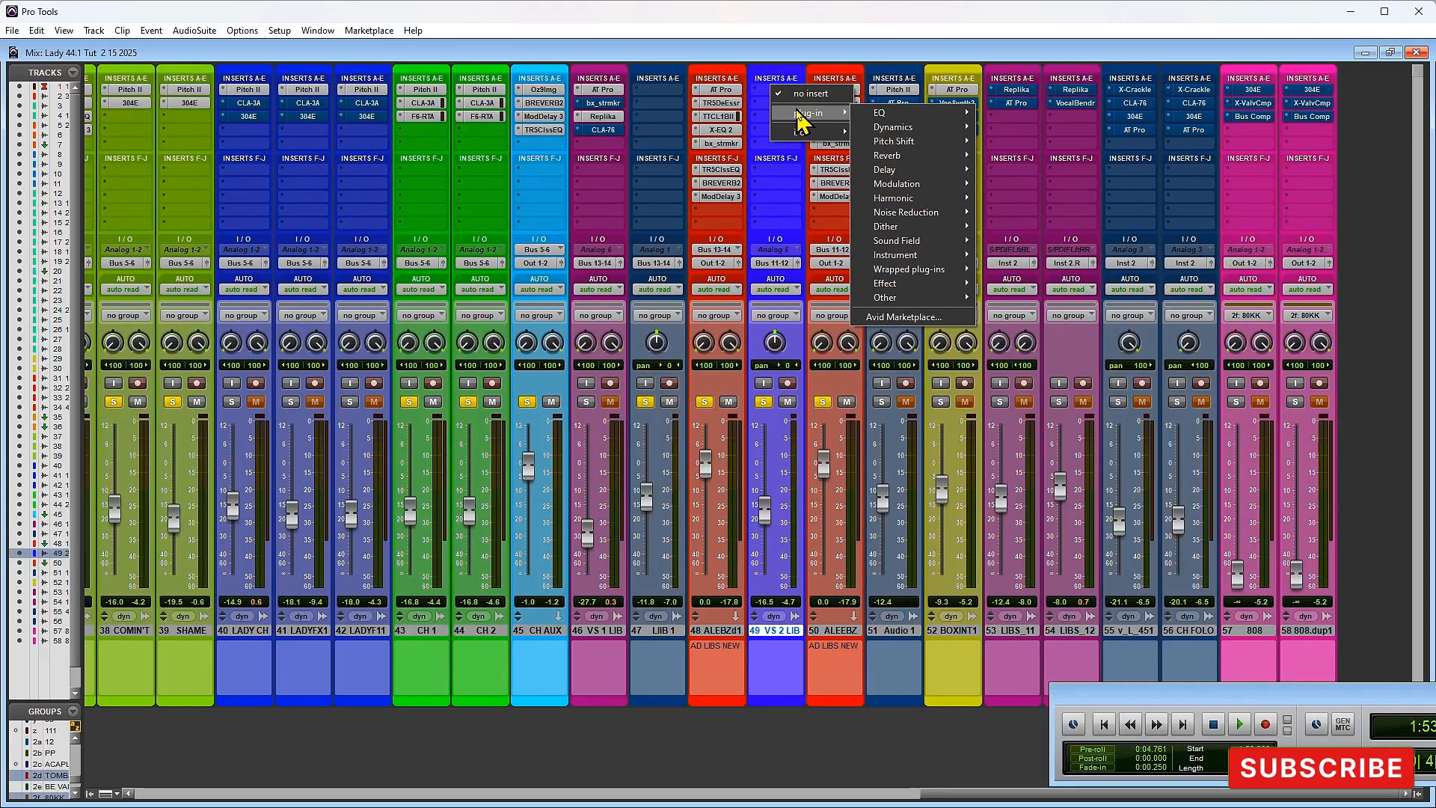
mouse_move(935, 243)
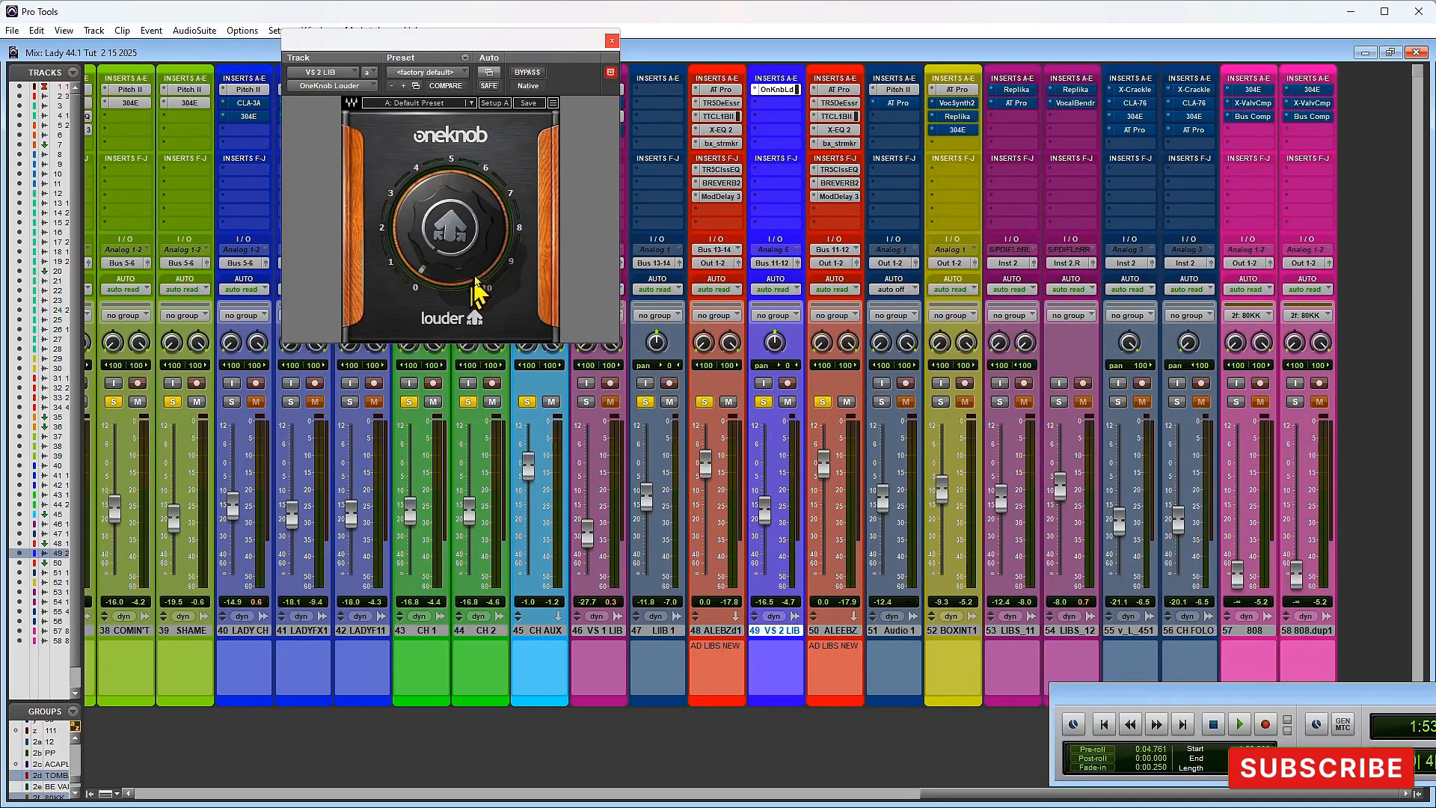
left_click_drag(490, 53, 1132, 225)
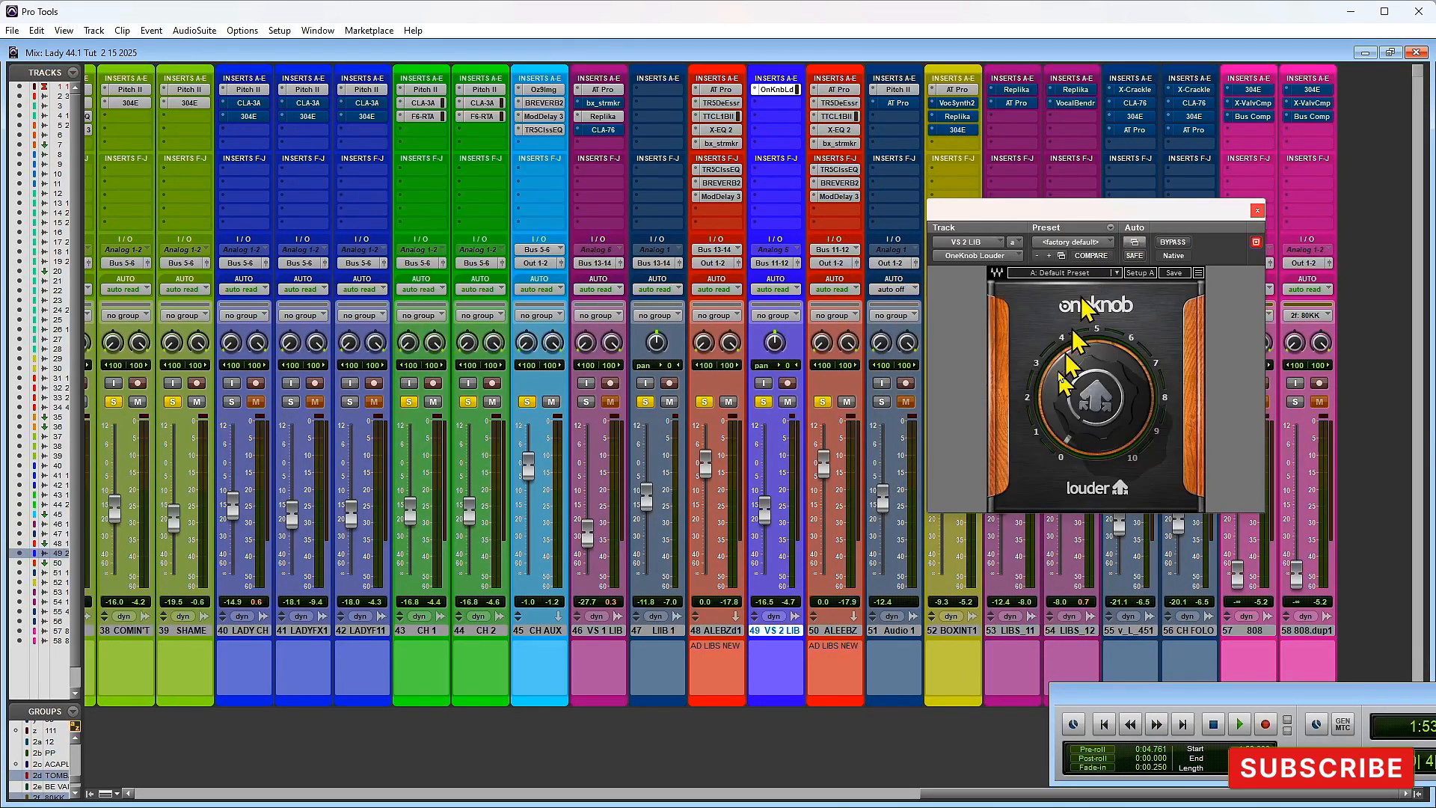
mouse_move(1088, 404)
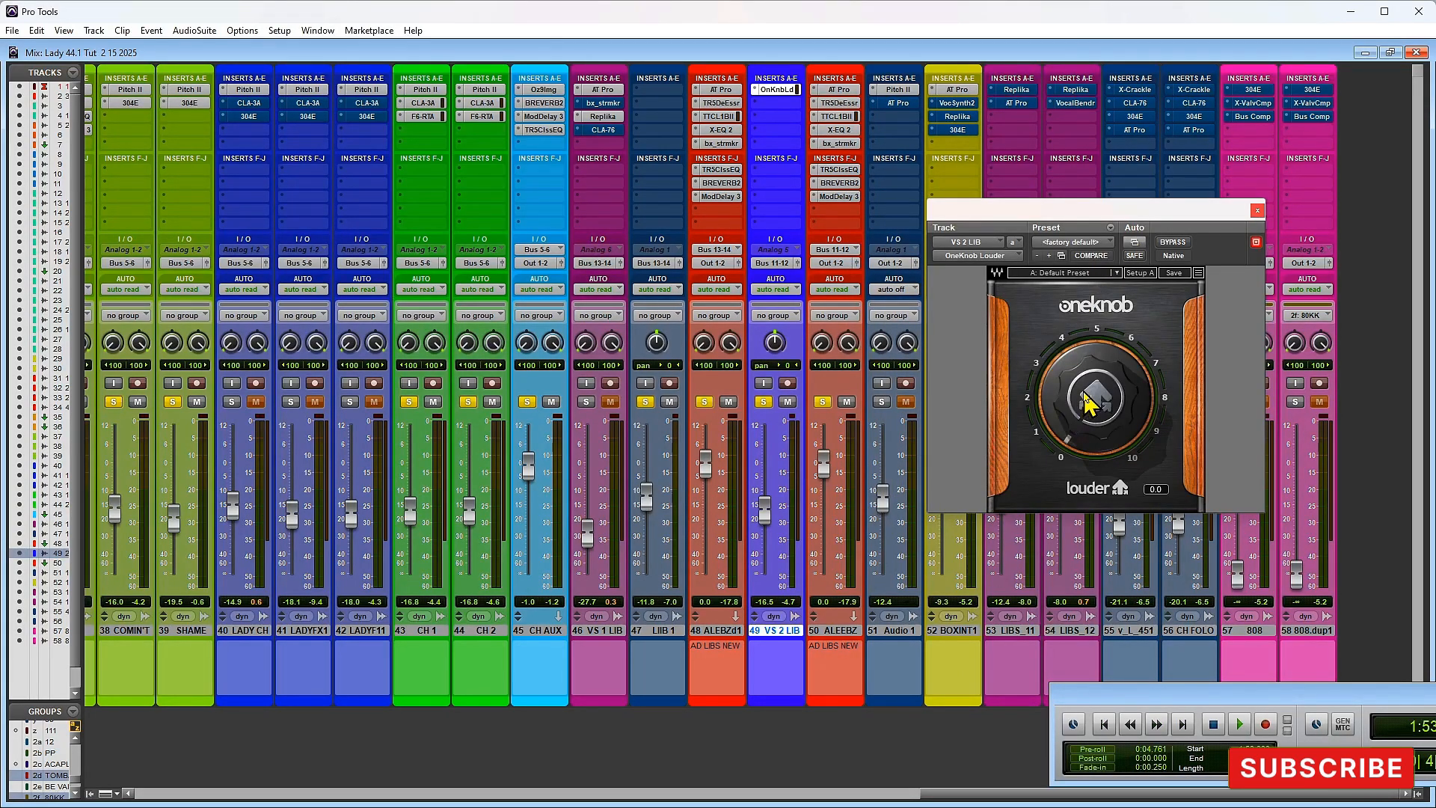
Step: Play the VS 2 LIB selection while trying different OneKnob Louder amounts up to 4.1
key("space")
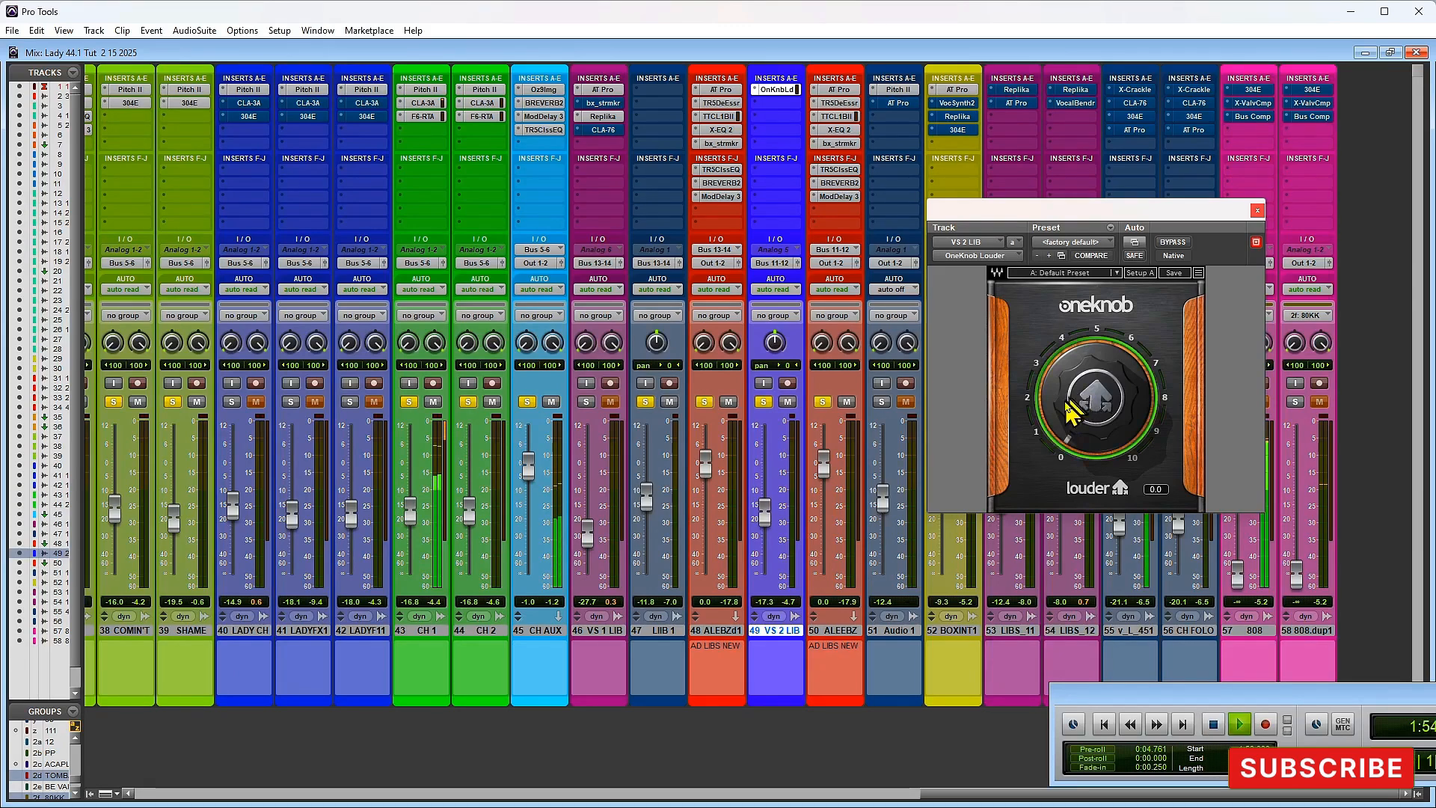
left_click_drag(1069, 410, 1069, 383)
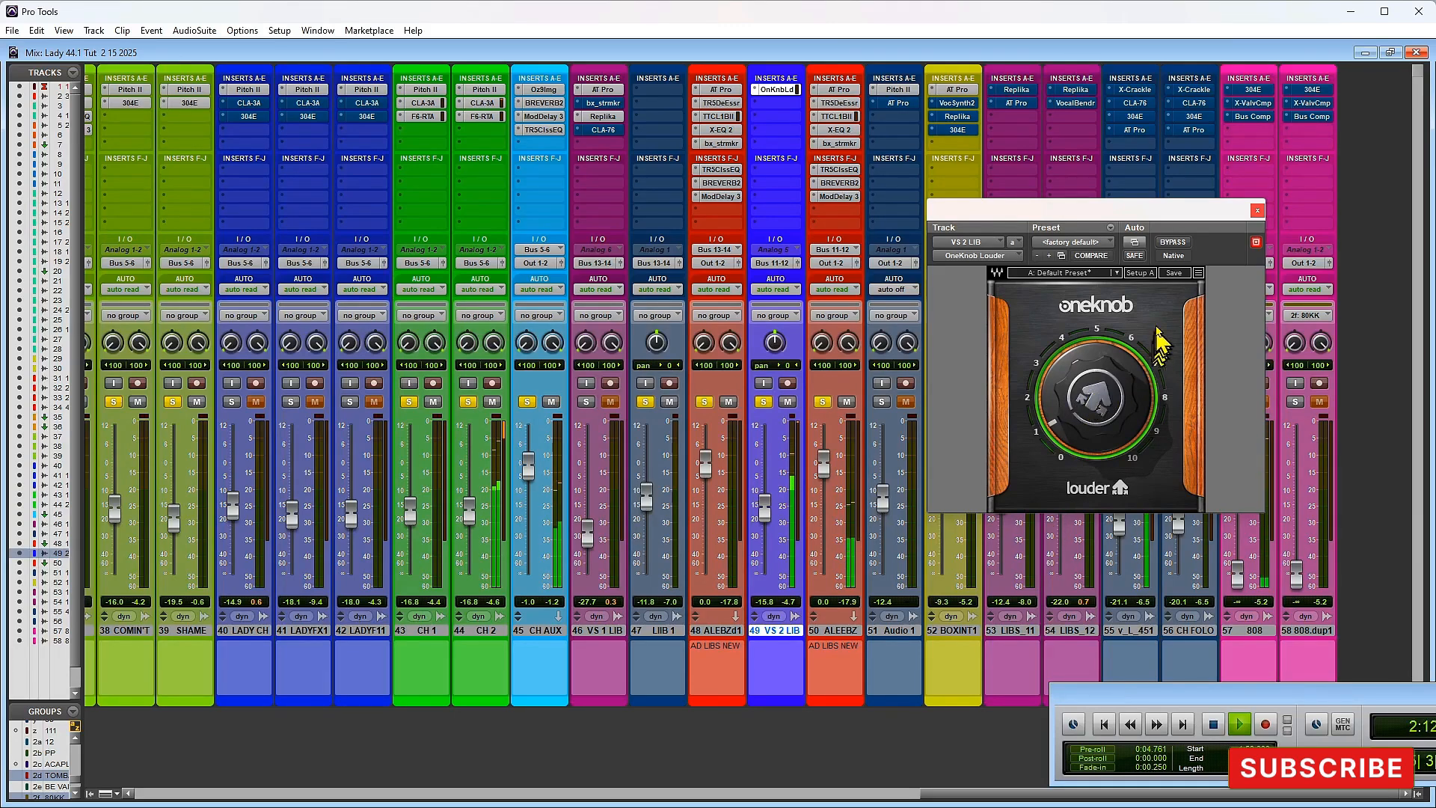
left_click_drag(1101, 358, 1101, 304)
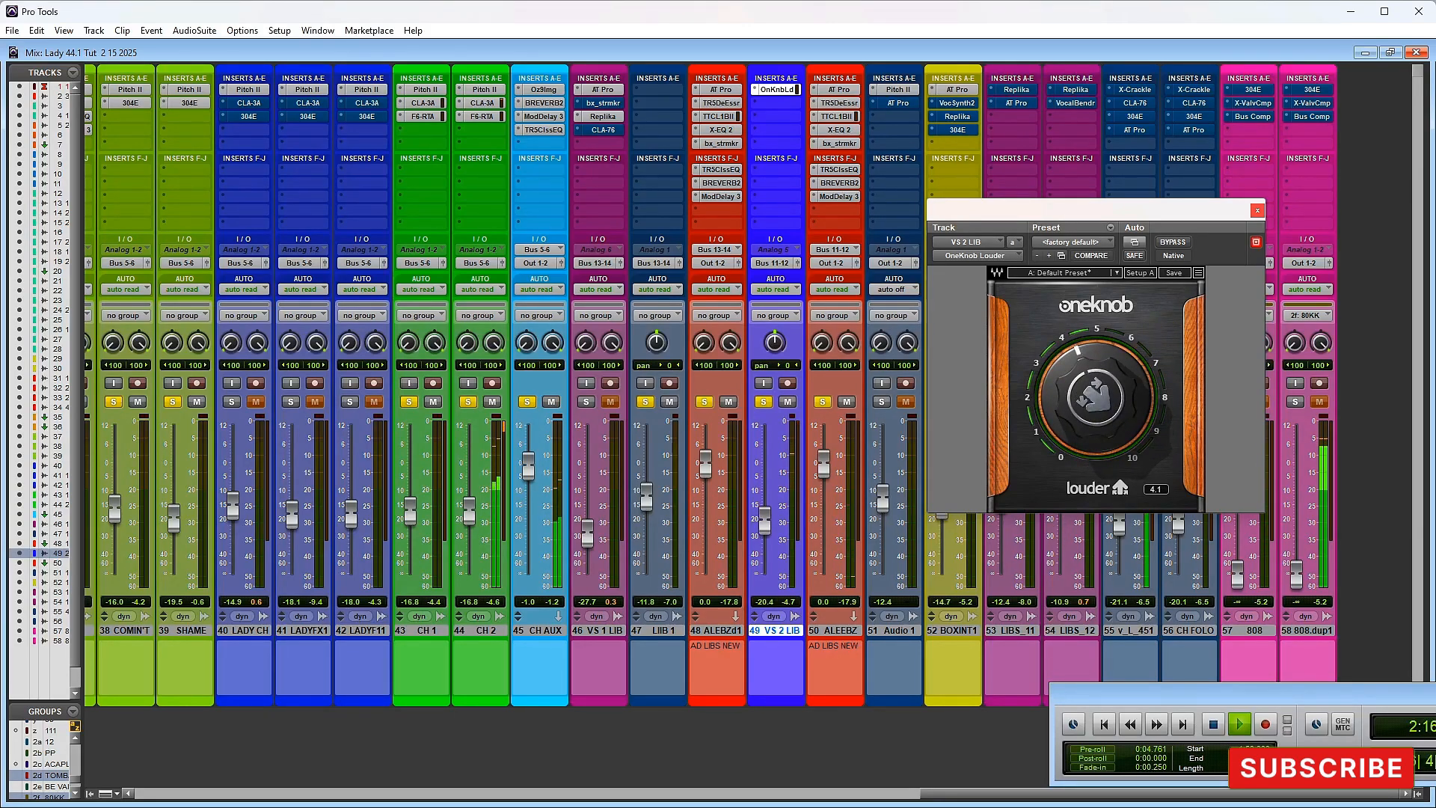
mouse_move(1076, 365)
left_mouse_down()
mouse_move(1075, 434)
mouse_move(1066, 385)
left_mouse_up()
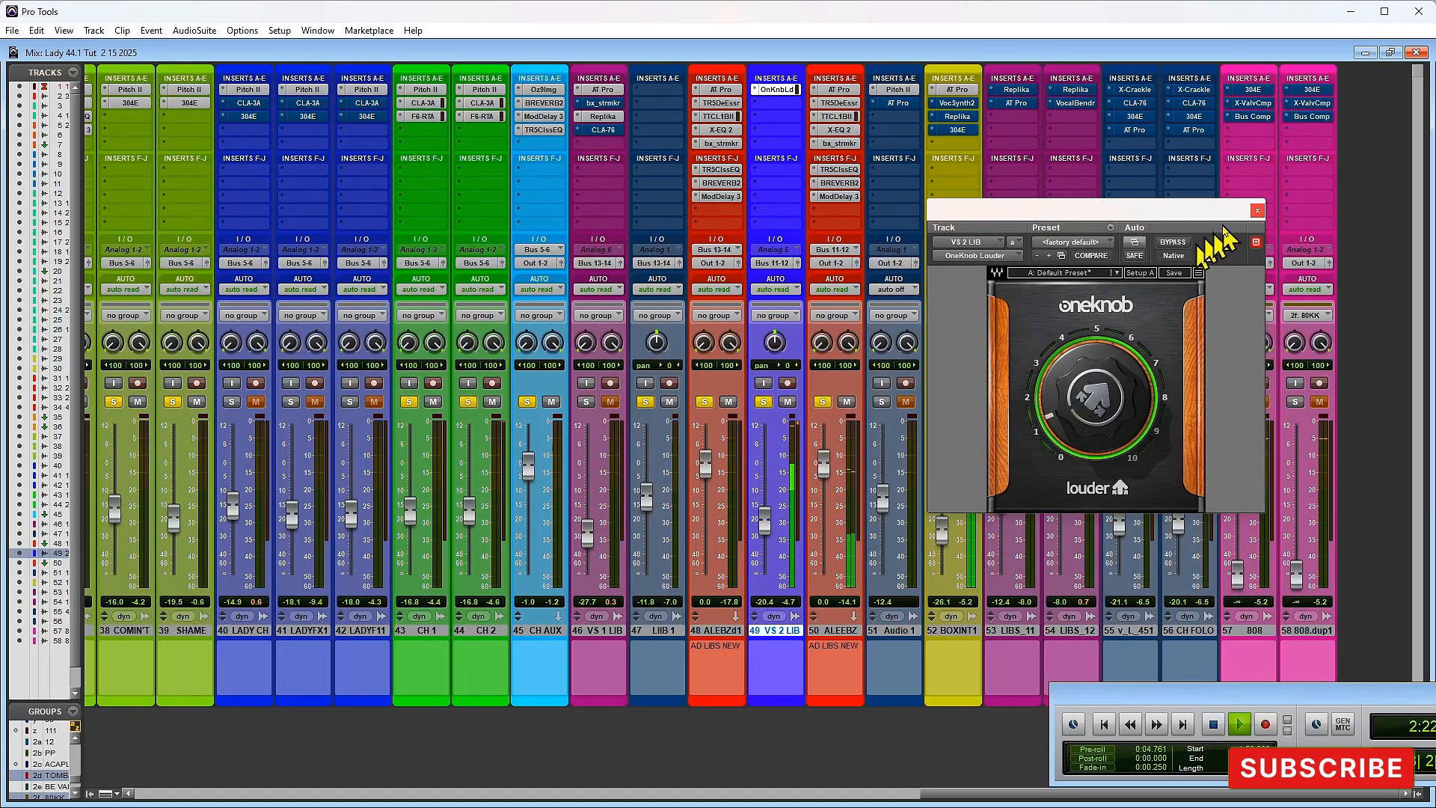
key("space")
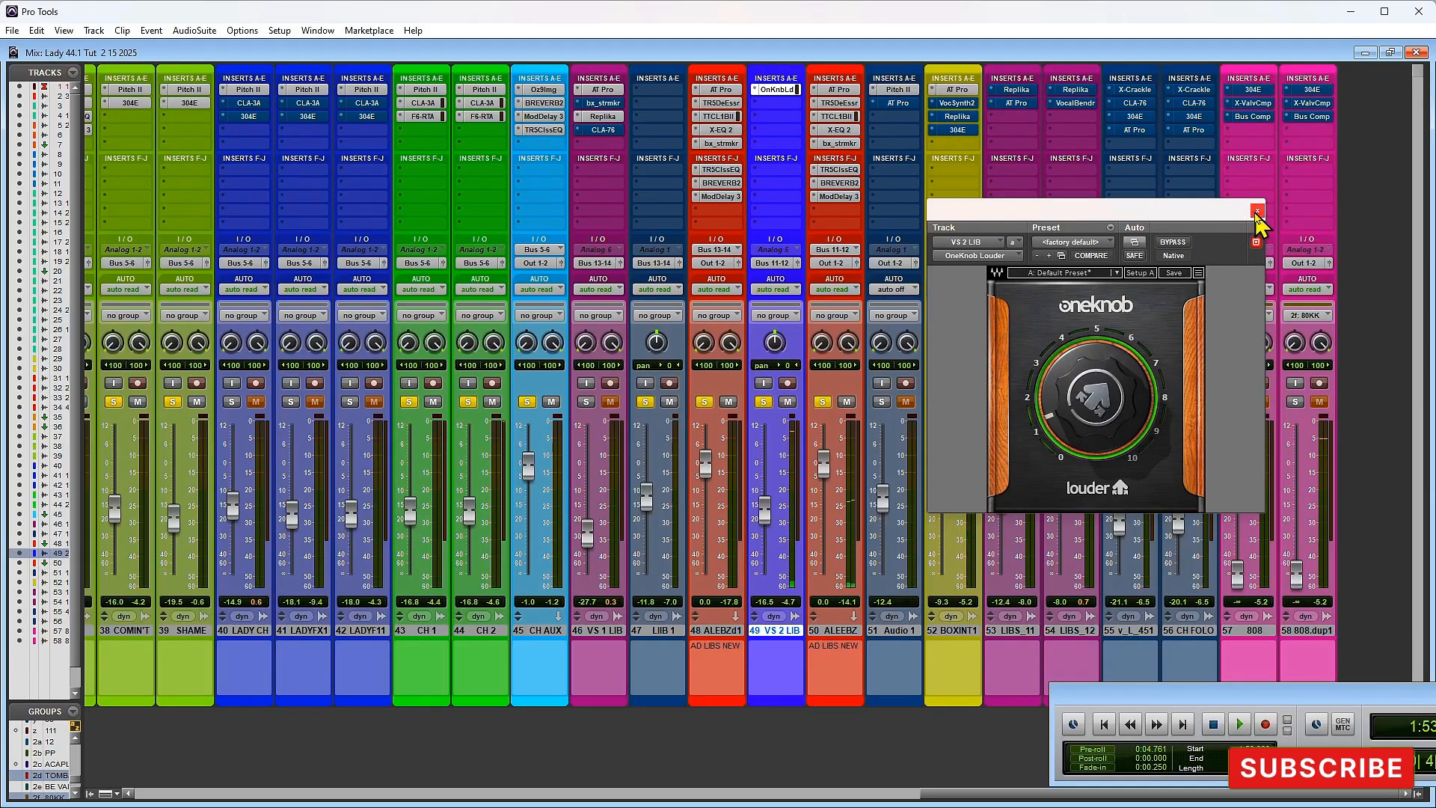
Step: Close OneKnob Louder and remove it from the VS 2 LIB track's first insert
left_click(1256, 212)
left_click(757, 90)
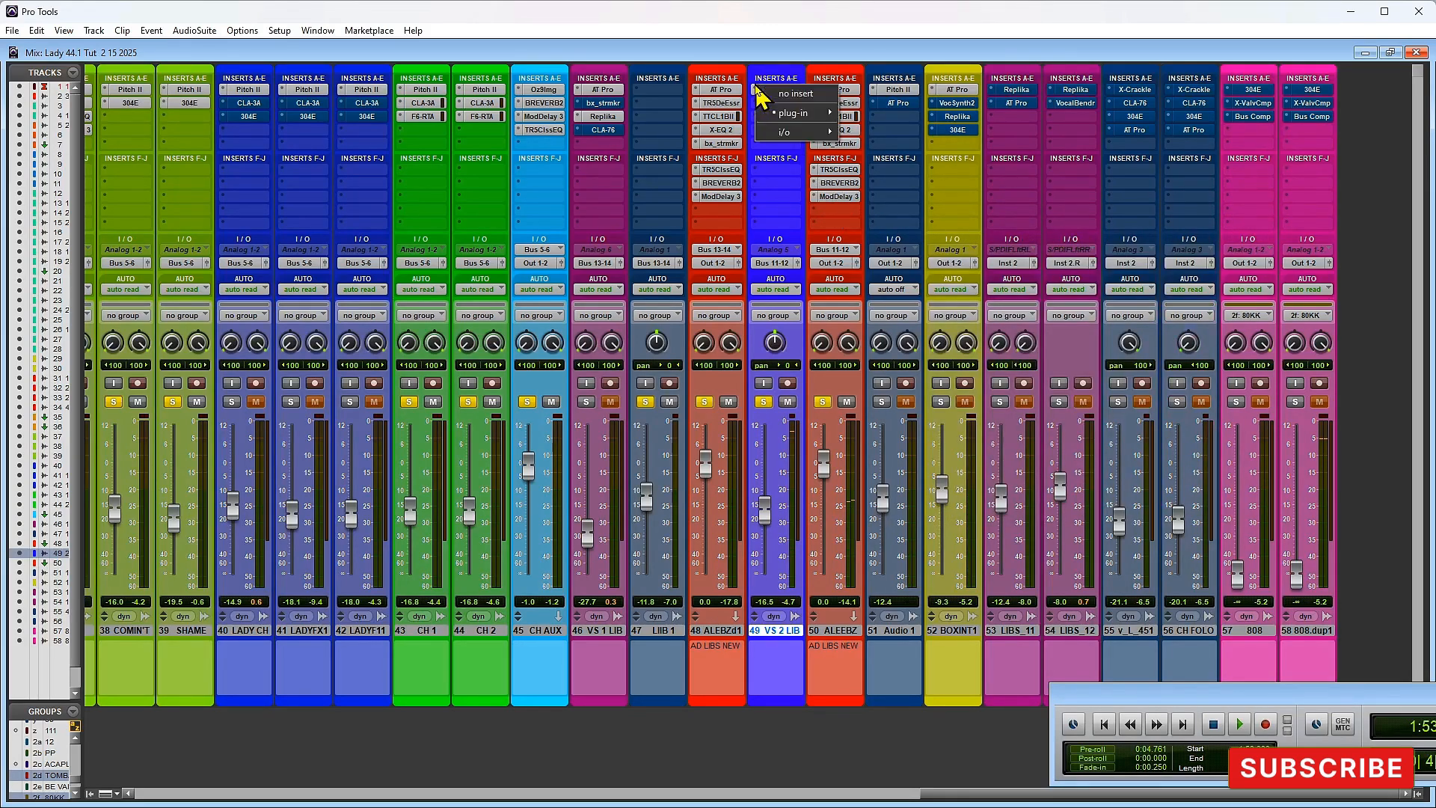
left_click(792, 93)
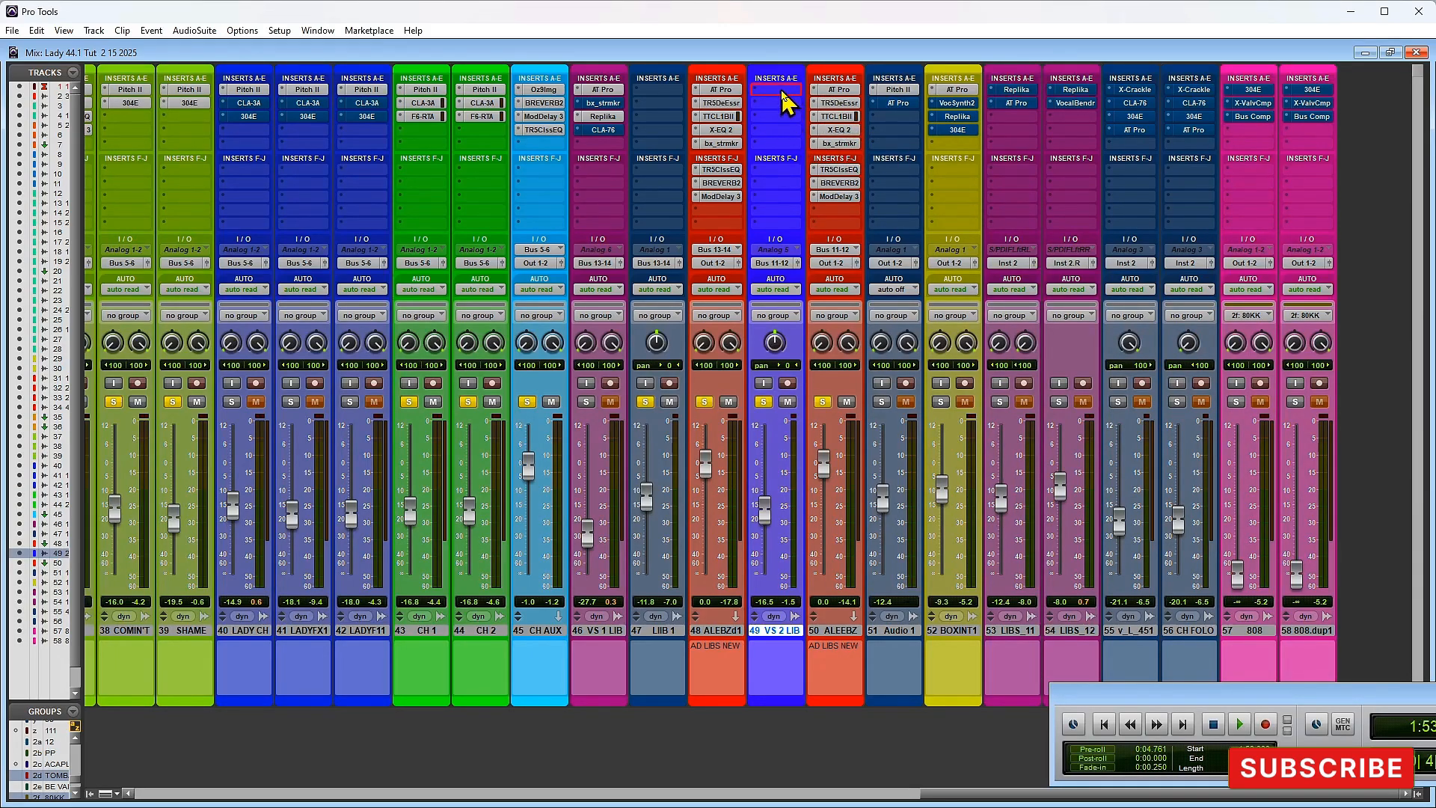
Step: Play the VS 2 LIB selection from 1:53.333 without any insert and follow it in the Edit window
left_click_drag(783, 101, 786, 98)
left_click(833, 334)
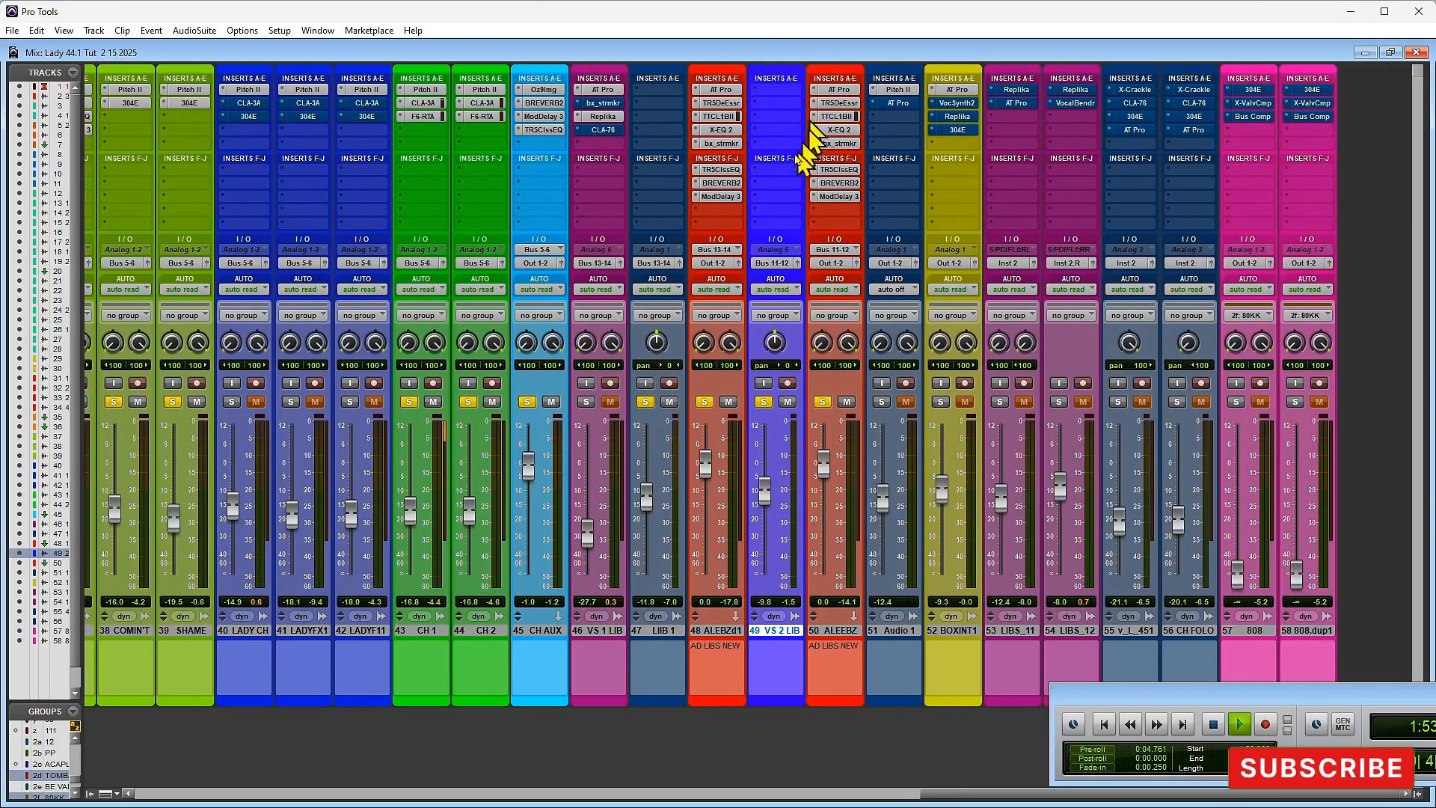
key("ctrl+equal")
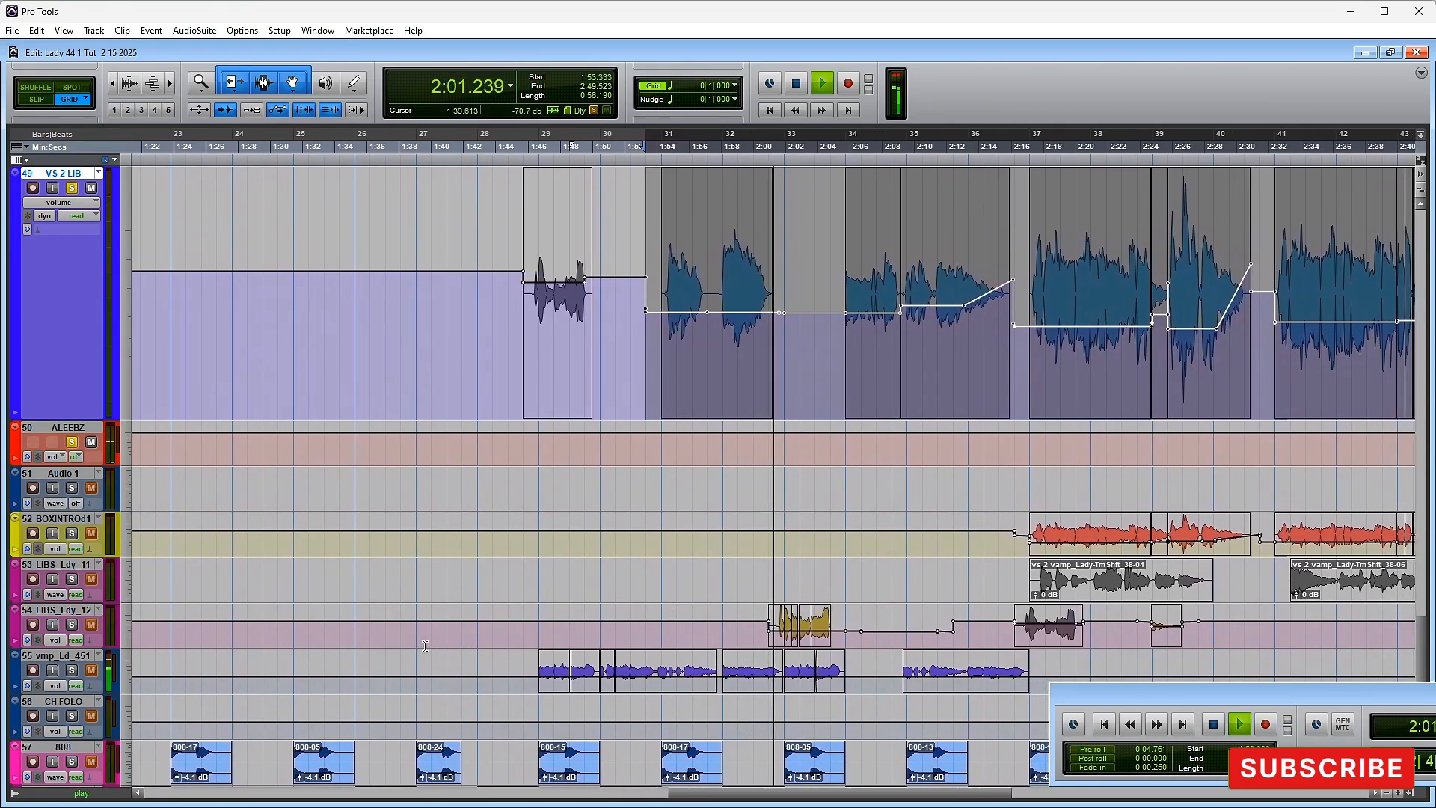
key("space")
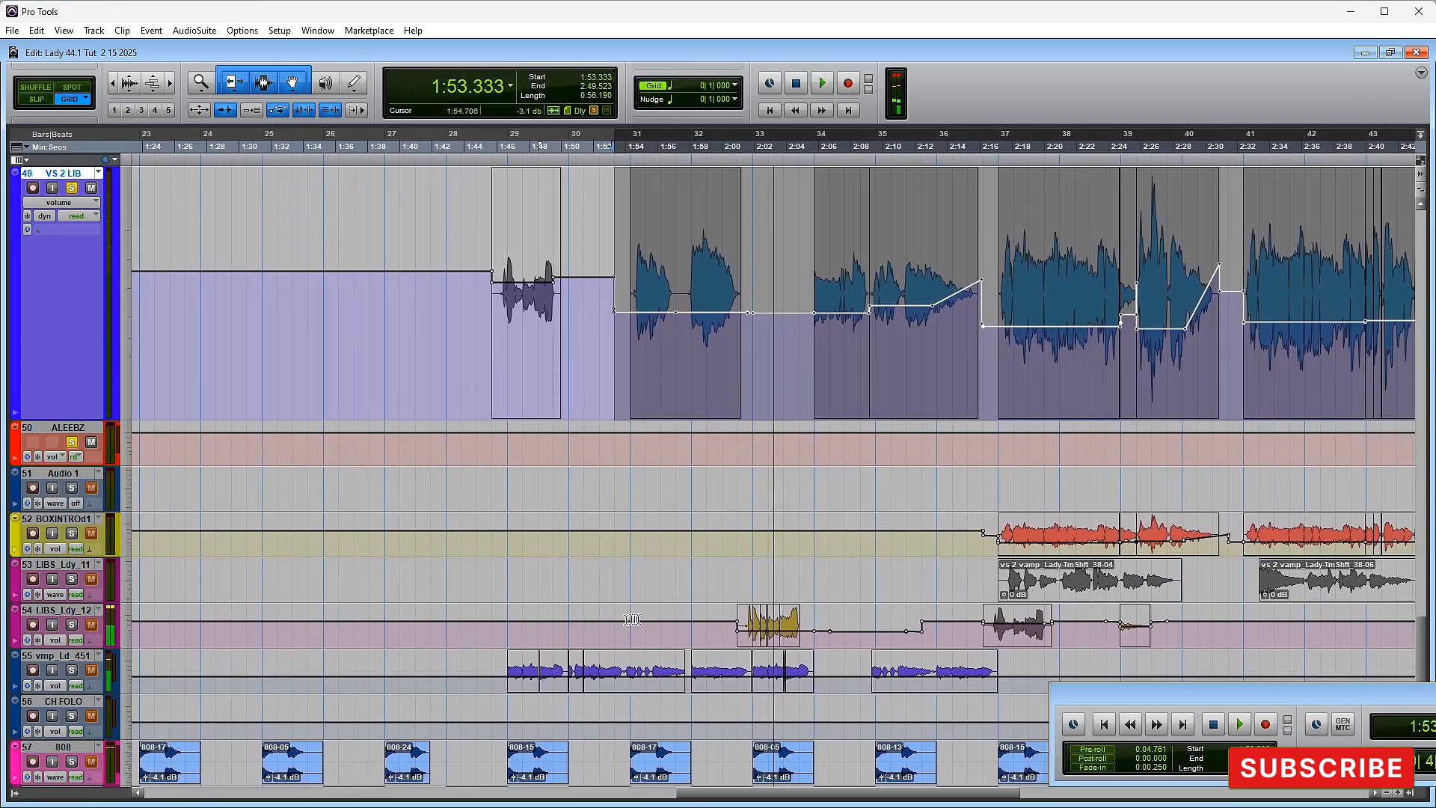
Step: Check the Replika plug-in on the LIBS_12 channel in the mixer and take that track's Vocal Bender out of bypass
key("ctrl+equal")
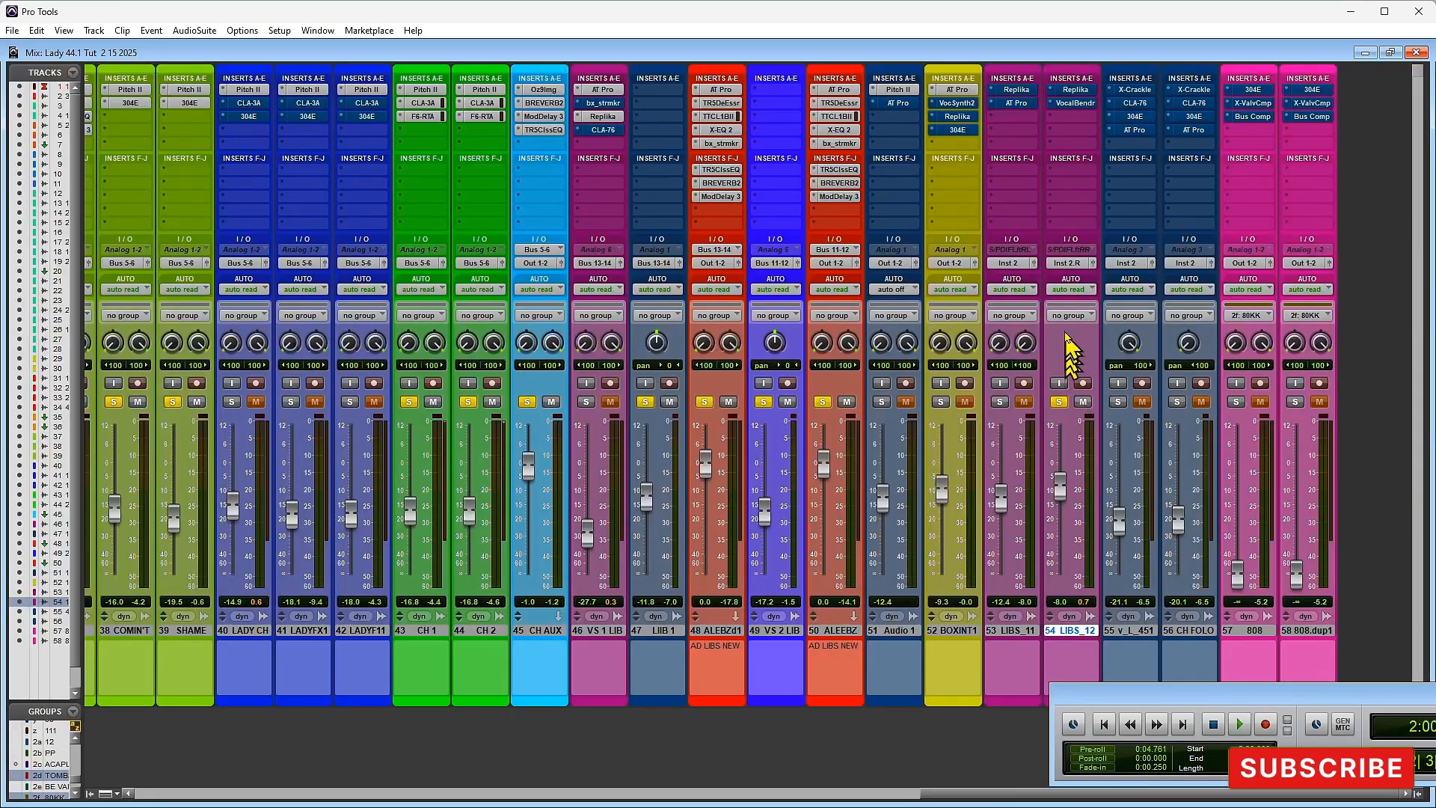
left_click(1075, 90)
left_click_drag(1179, 224, 676, 226)
left_click(1073, 210)
left_click(1075, 103)
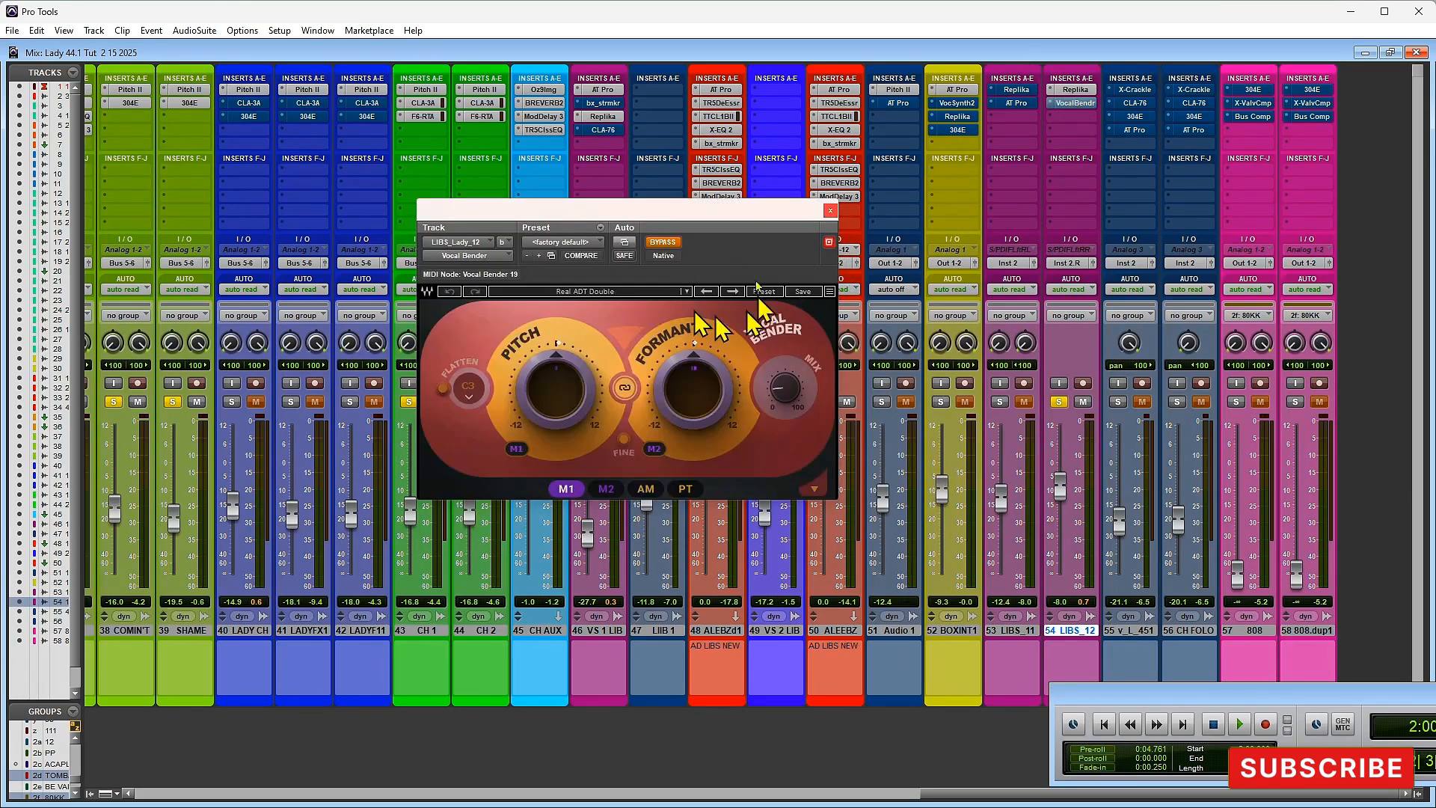
left_click(663, 245)
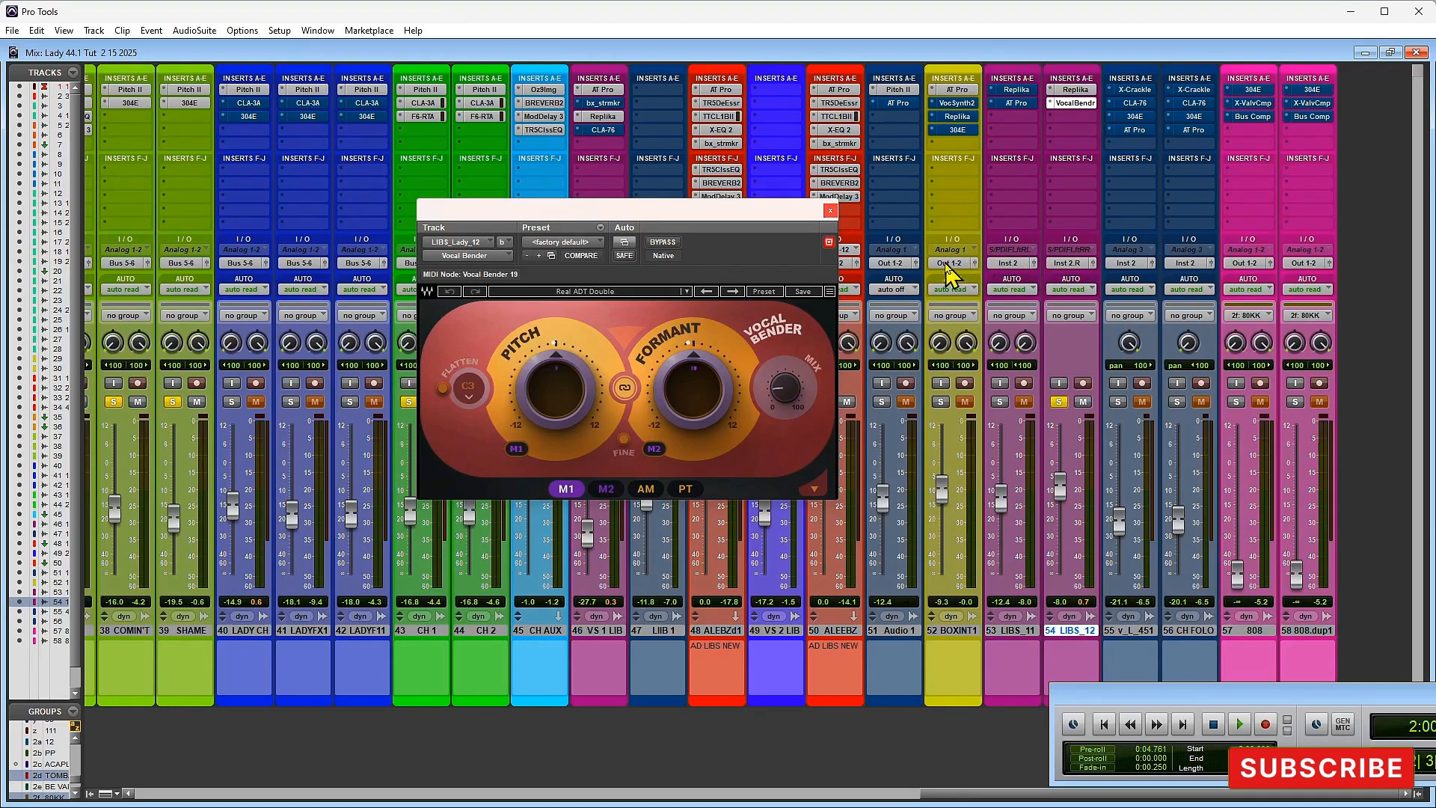
left_click(831, 211)
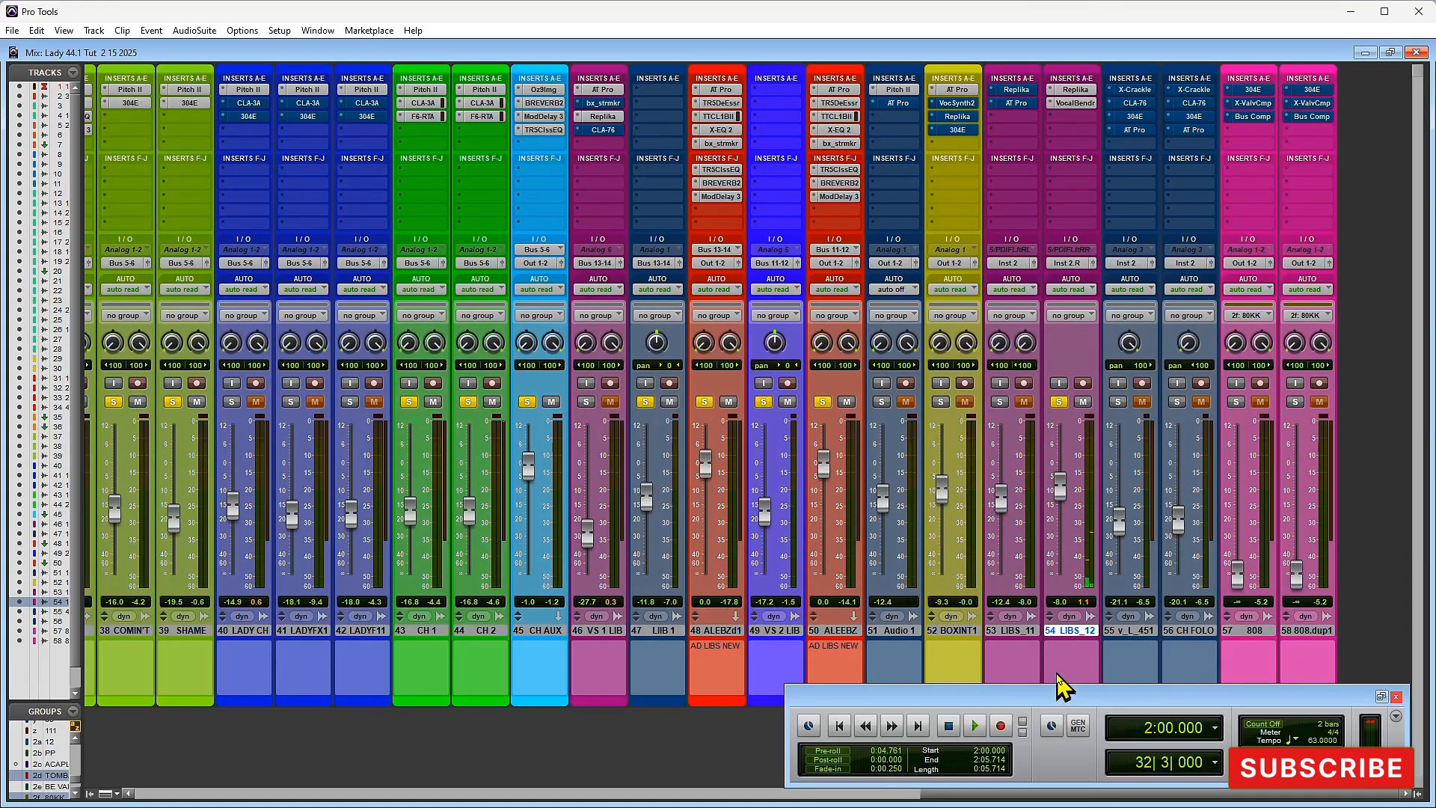
Step: Return to the Edit window and play the song from 1:50.476 to hear the LIBS_Ldy_12 ad-lib in context
key("ctrl+=")
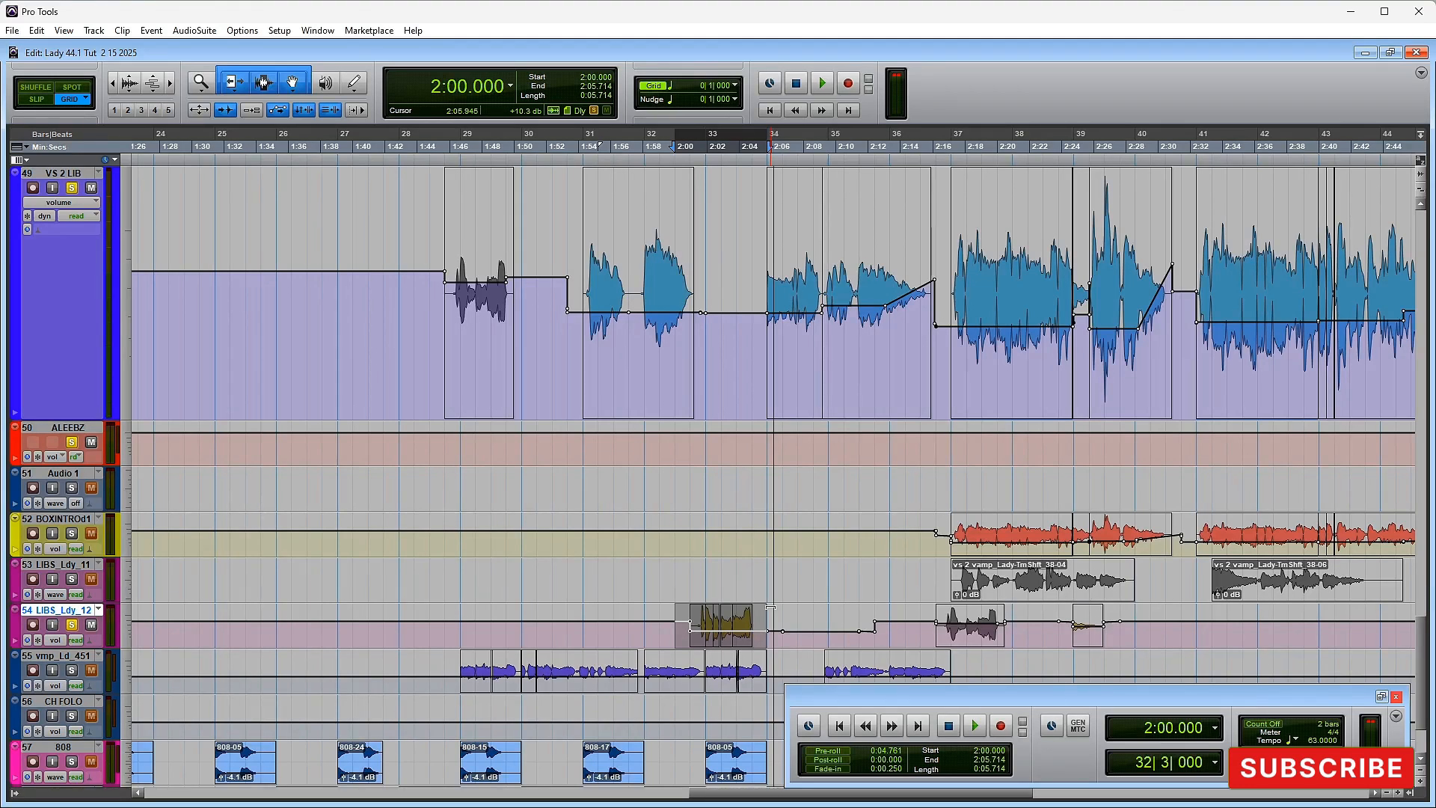
left_click(525, 619)
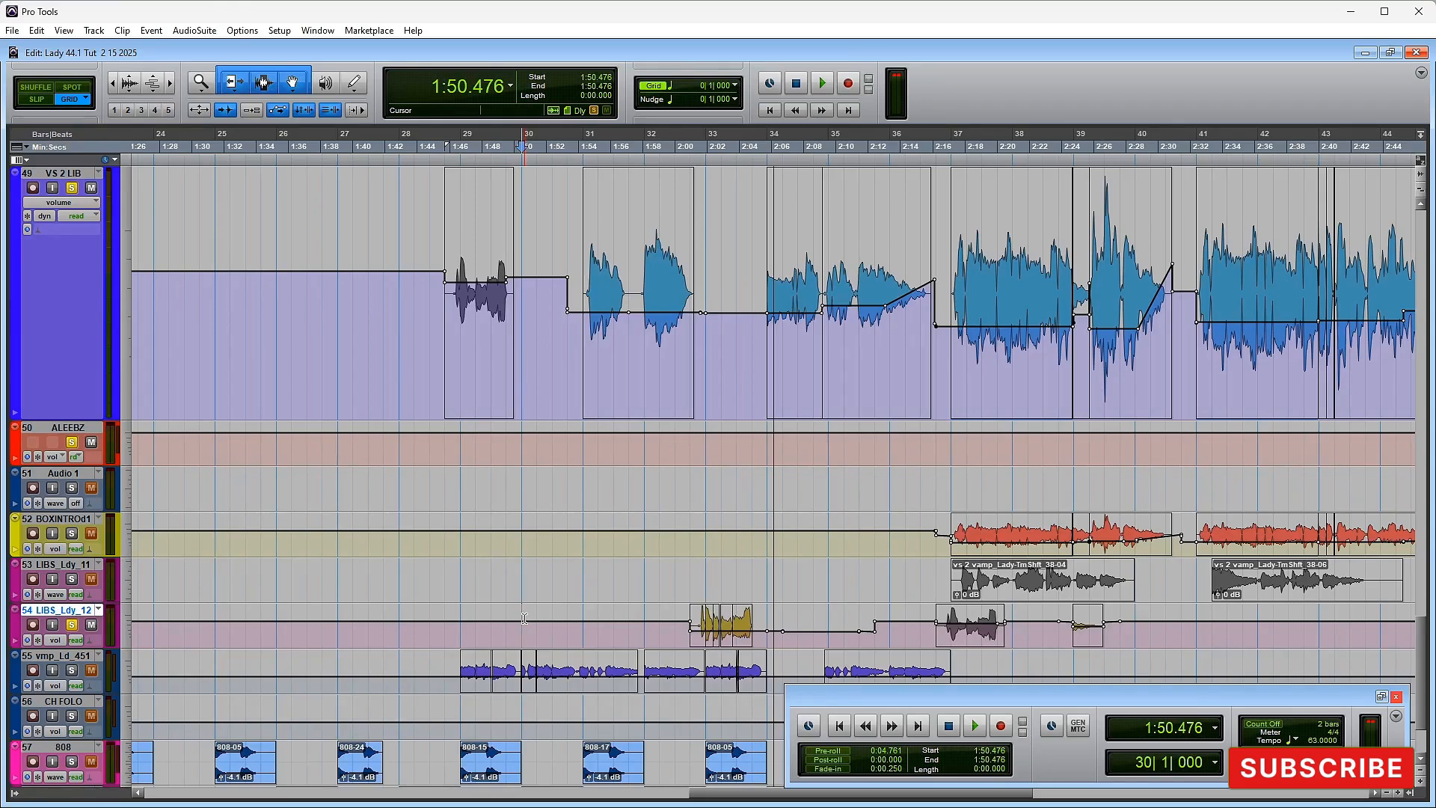
key("space")
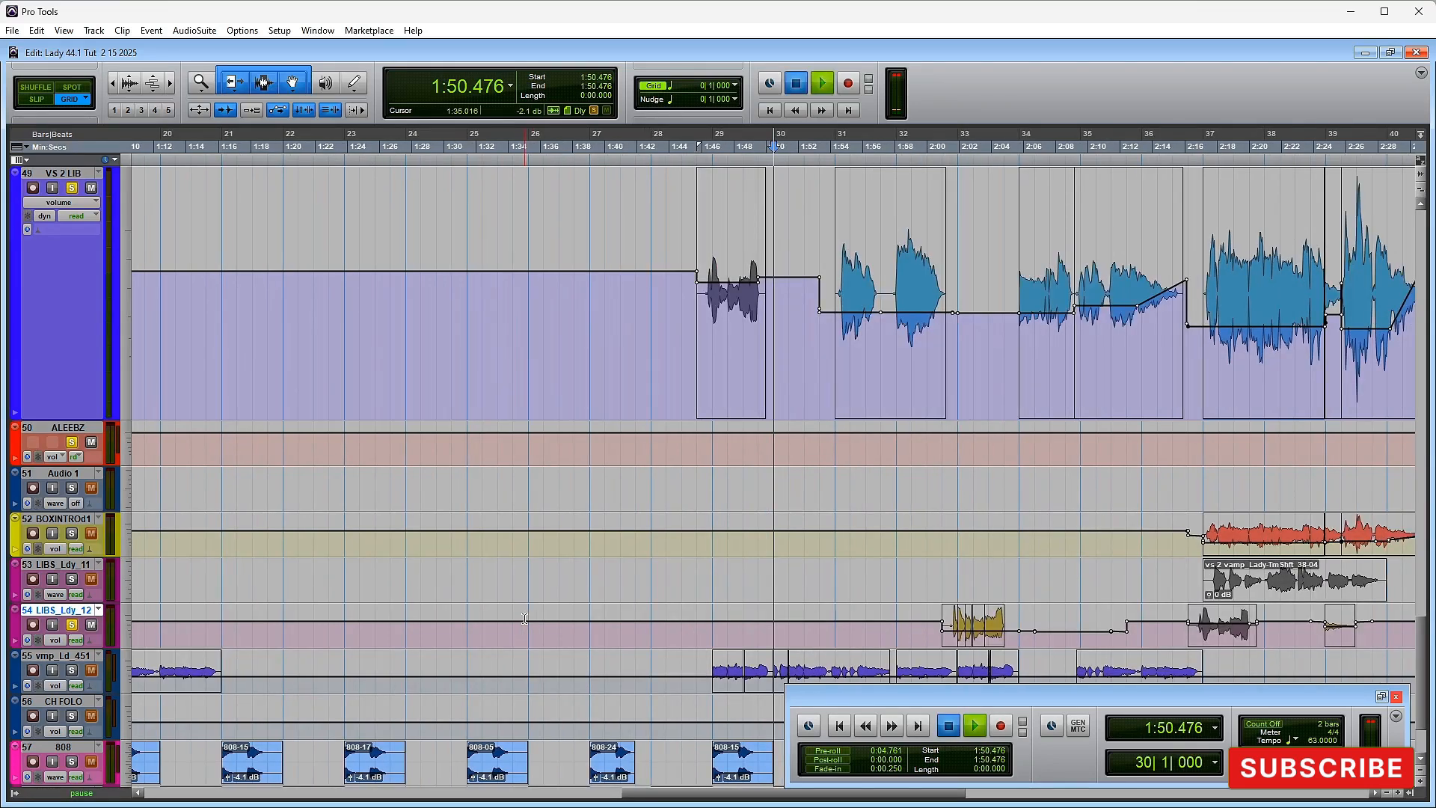
key("space")
key("space")
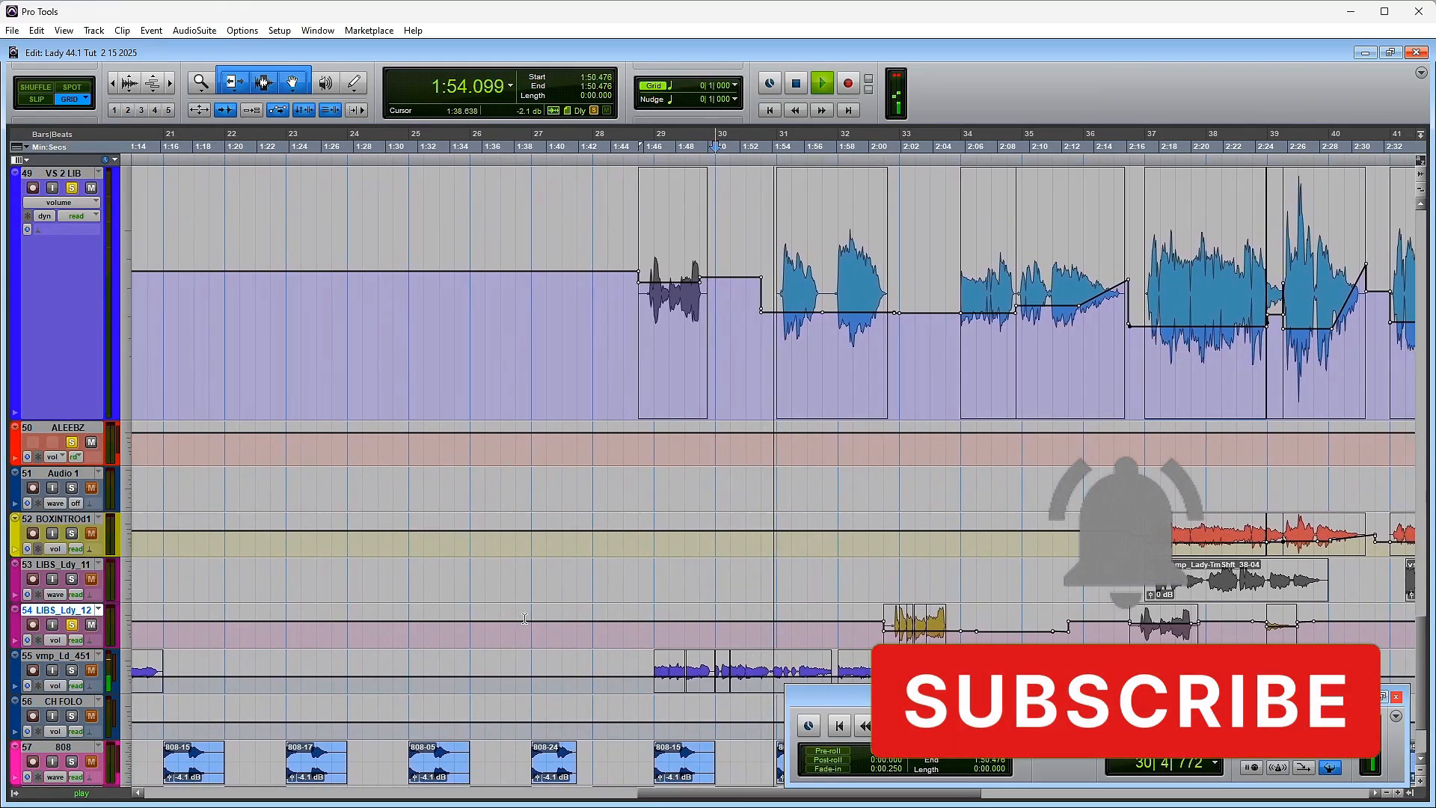
Step: Select the LIBS_Ldy_12 section from 1:58.095 to 2:09.523 during playback, listen on into the BOXINTROd1 part and stop
scroll(250, 737, "down", 3)
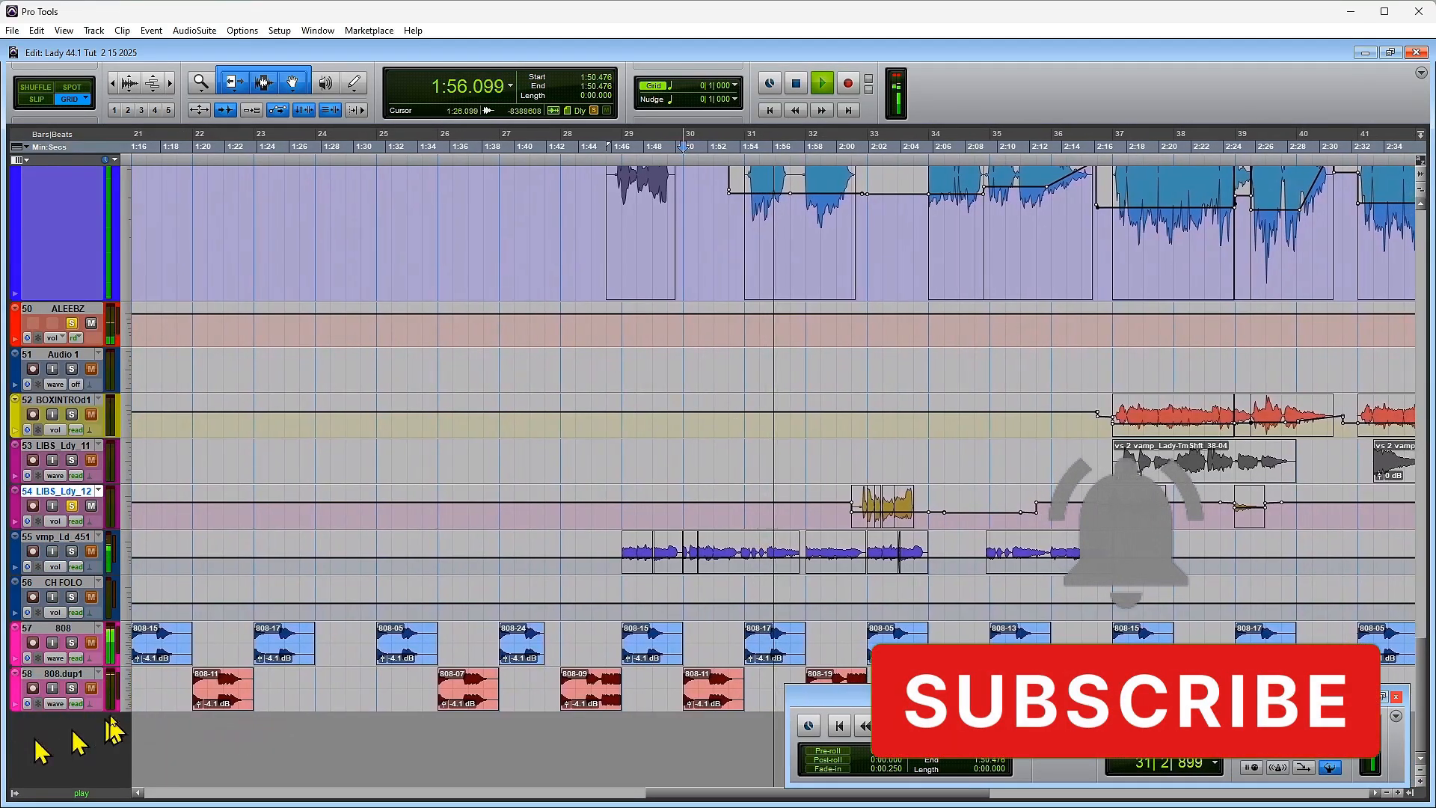
left_click_drag(784, 509, 881, 509)
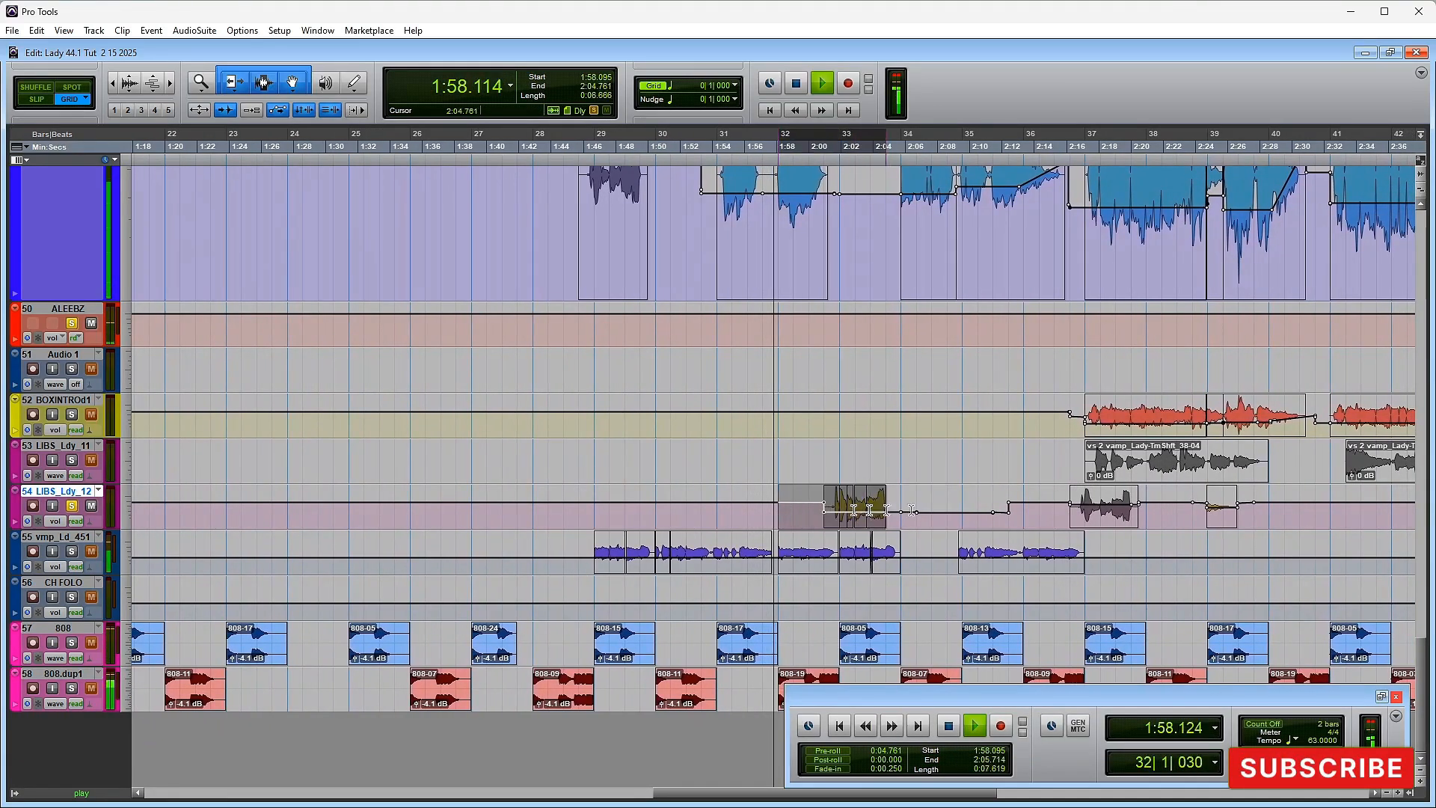
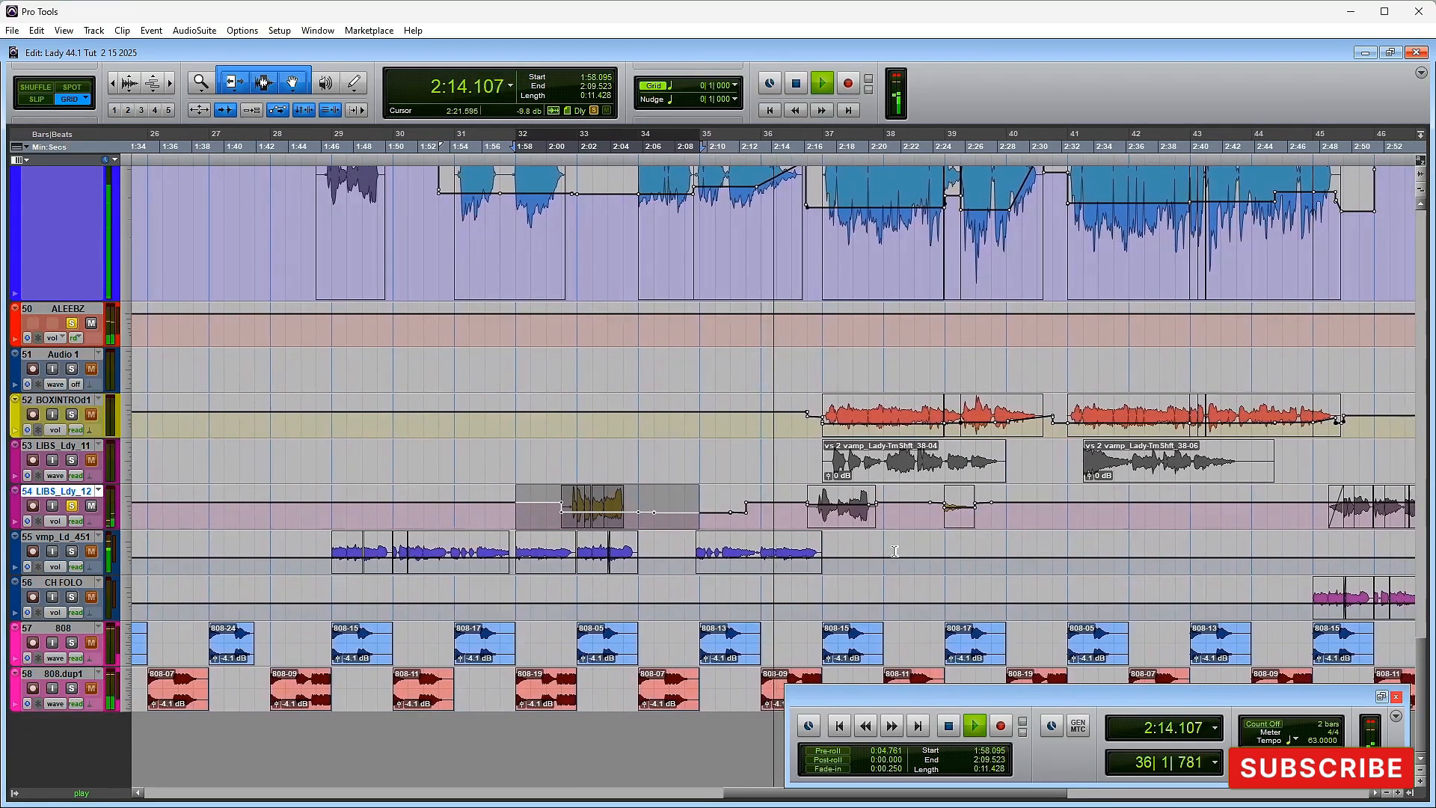
scroll(883, 551, "up", 3)
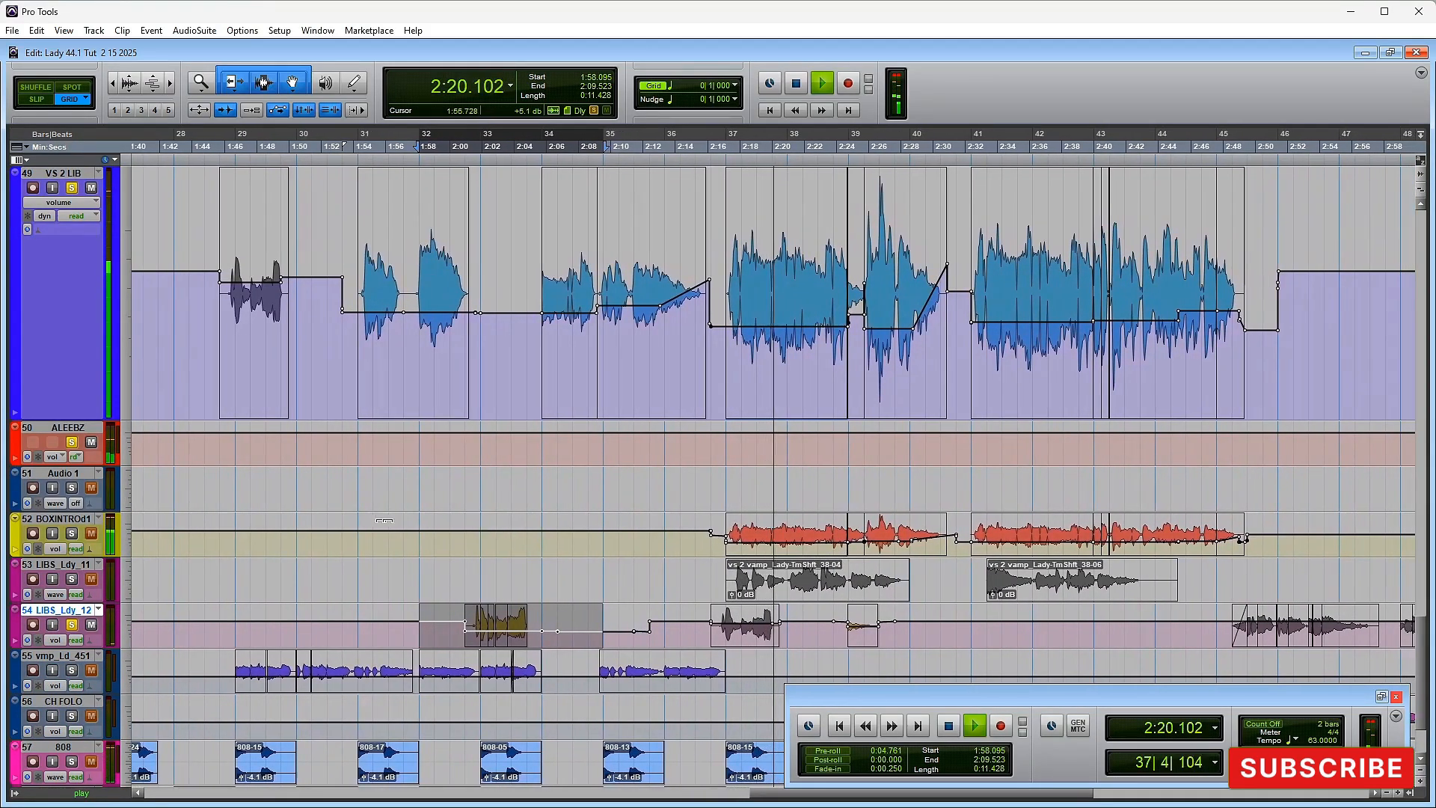
key("space")
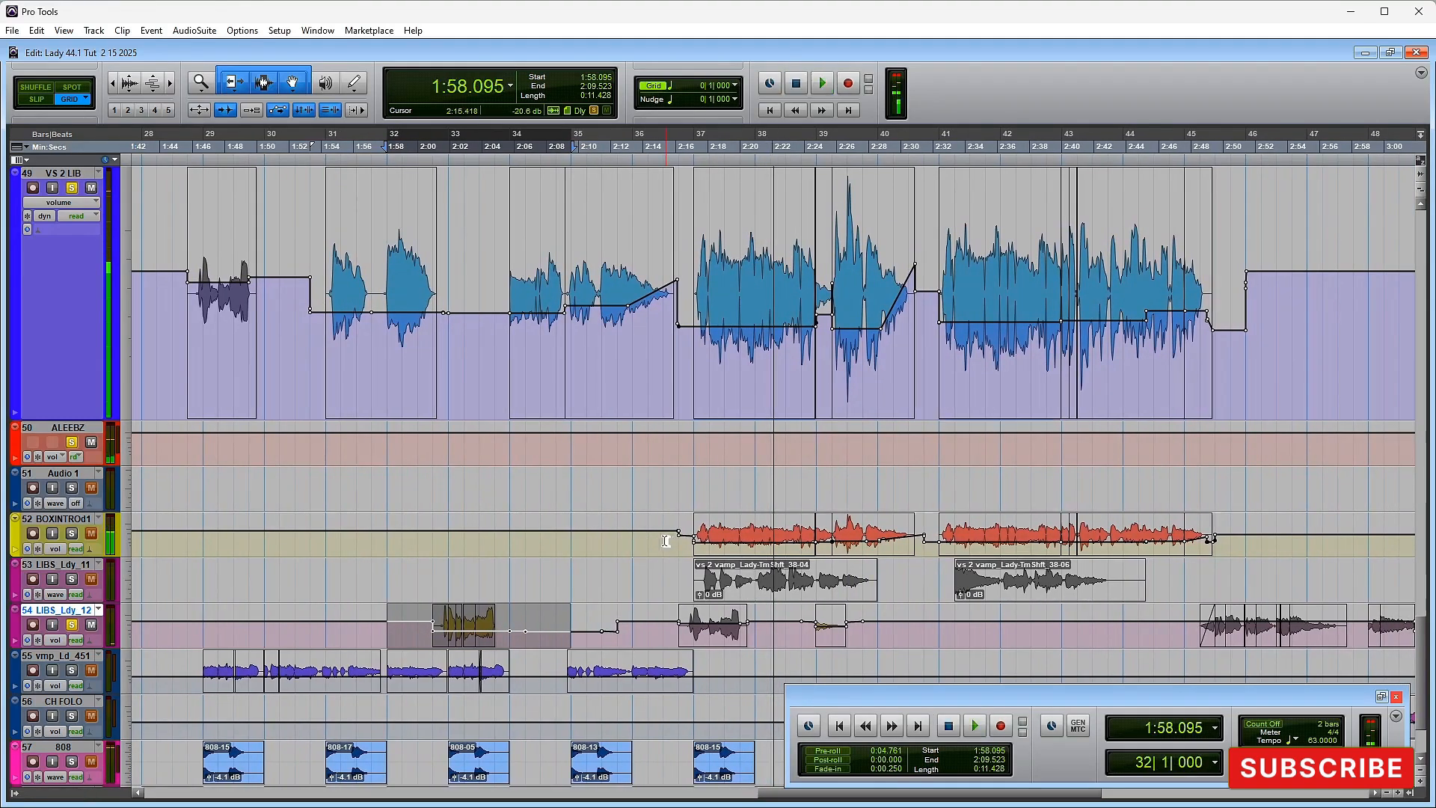
Step: Mark VS 2 LIB through BOXINTROd1 from 2:16.190 to 2:50.476, then select the LIBS_Ldy_12 range from 2:00.000 to 2:05.714
left_click_drag(672, 541, 1239, 540)
left_click_drag(679, 294, 1225, 531)
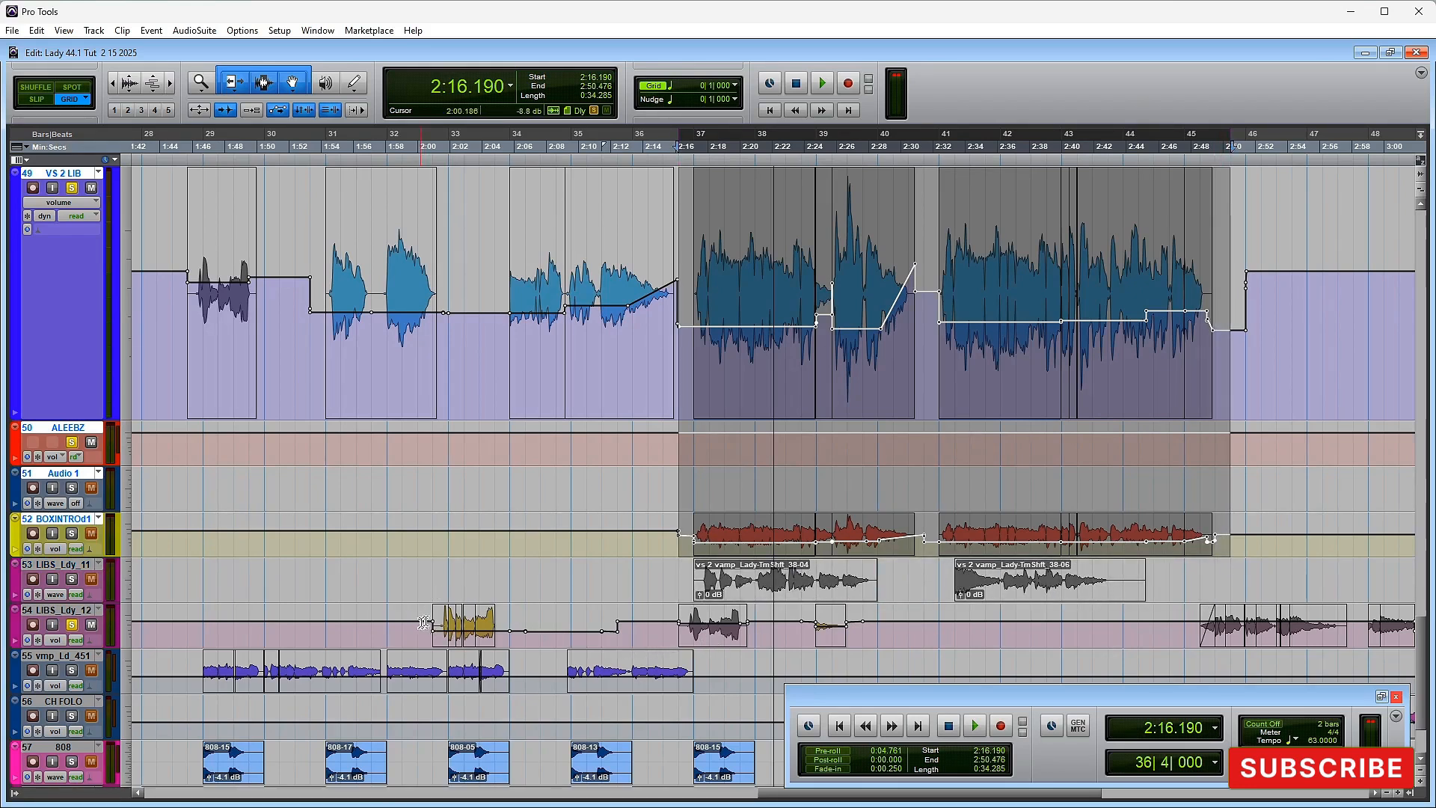
left_click_drag(420, 620, 506, 640)
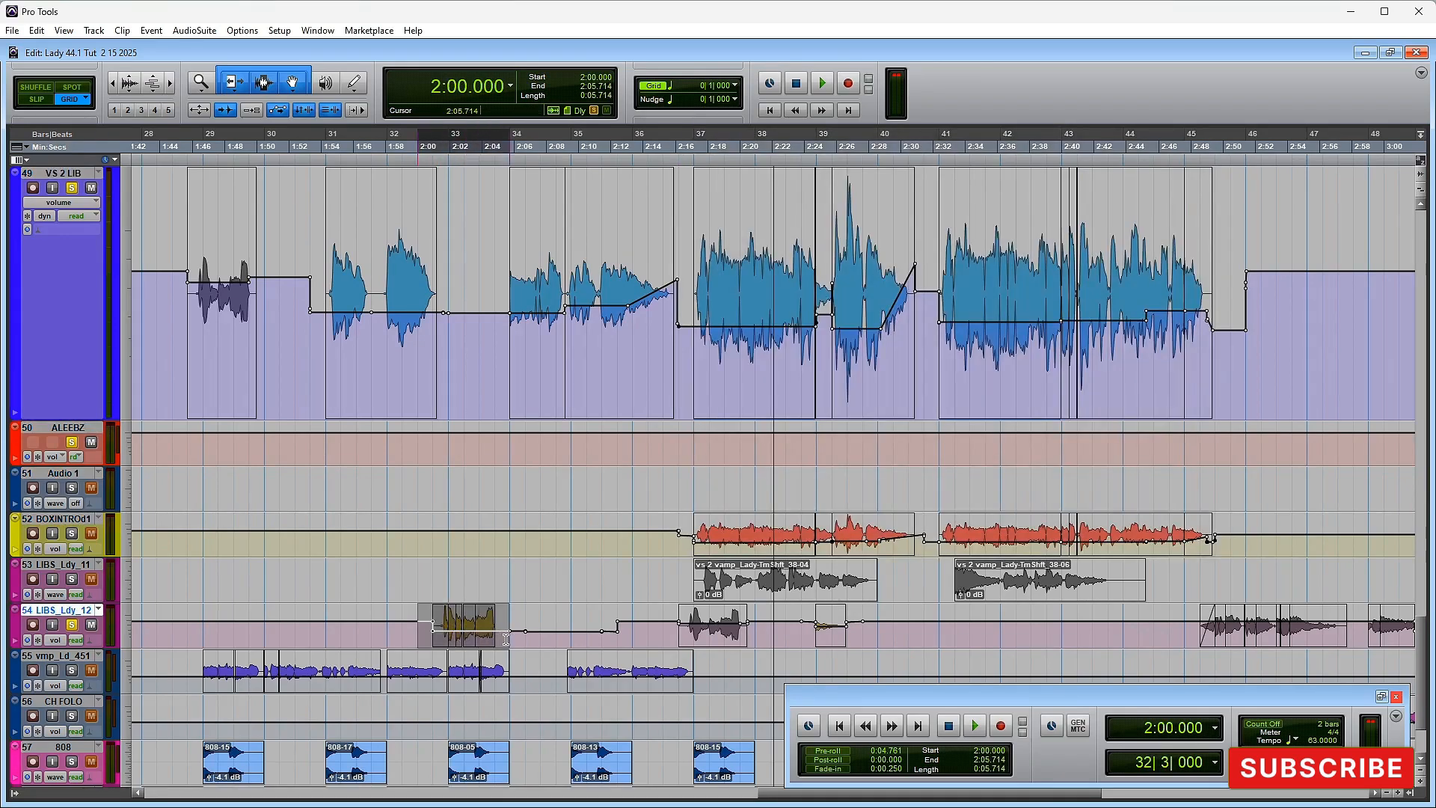
Step: Mark LIBS_Ldy_12 from 2:15.238 to 2:20.952, LIBS_Ldy_11 from 2:15.238 to 2:46.666, and VS 2 LIB through BOXINTROd1 from 2:16.190 to 2:50.476
left_click_drag(670, 620, 761, 629)
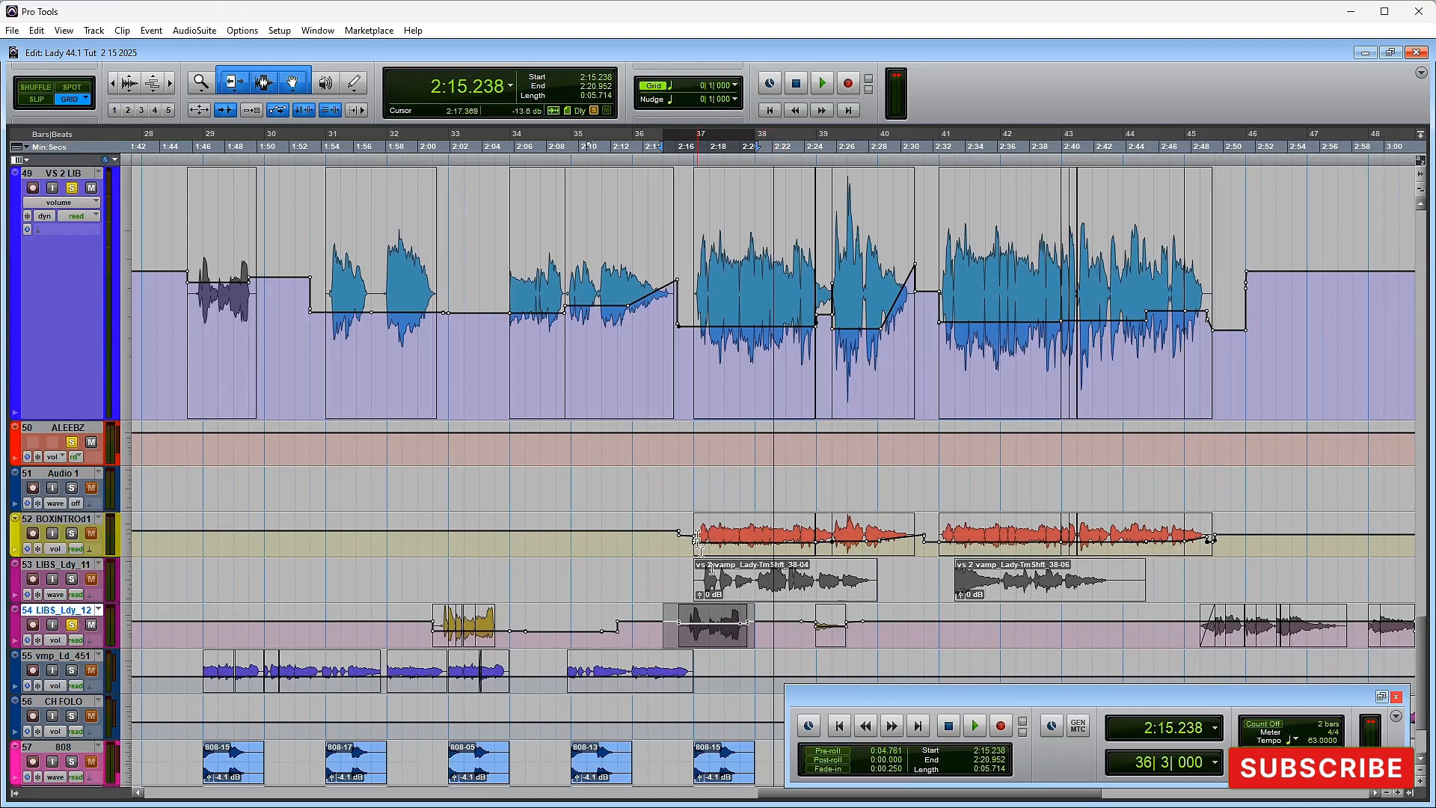
left_click_drag(670, 575, 1166, 576)
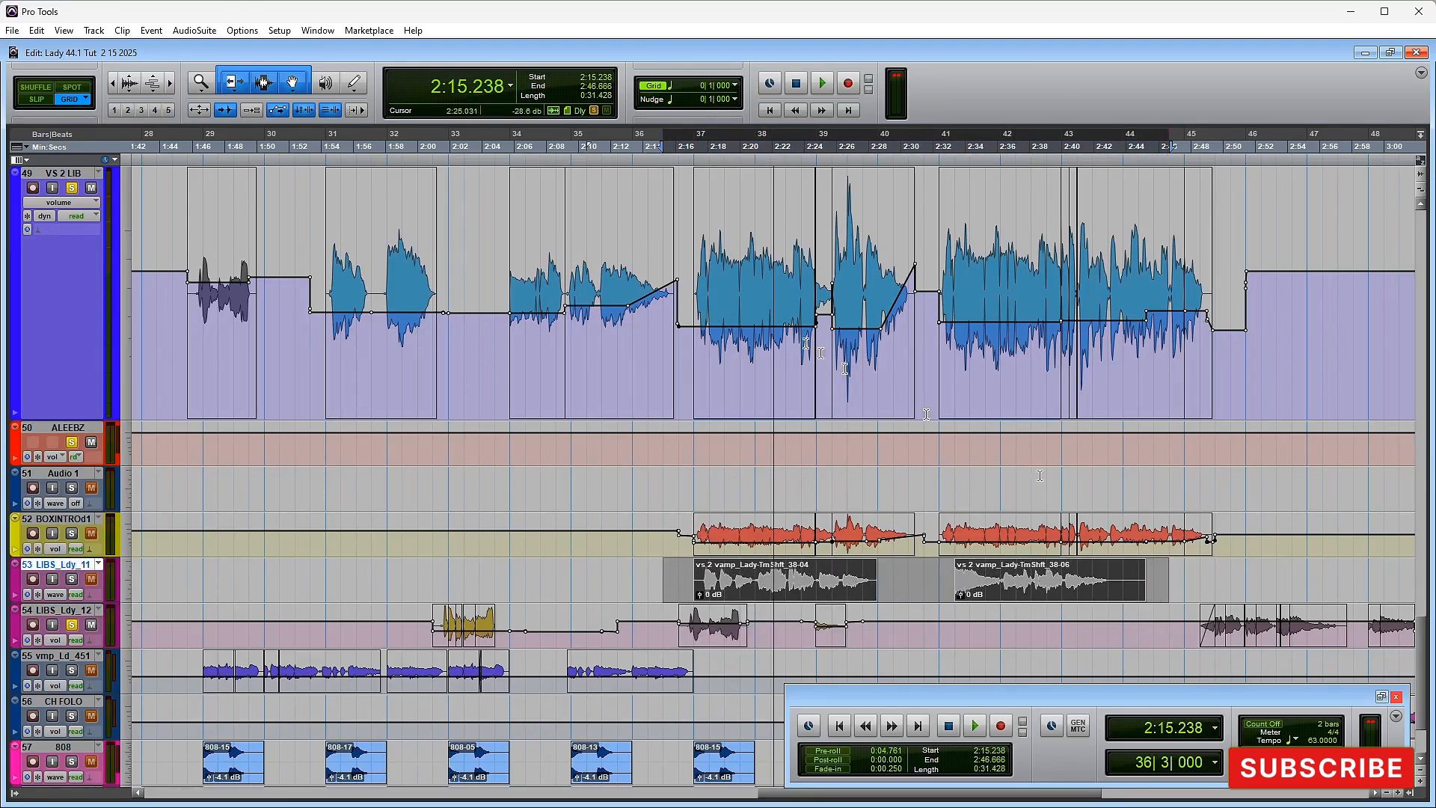
left_click_drag(684, 256, 1226, 532)
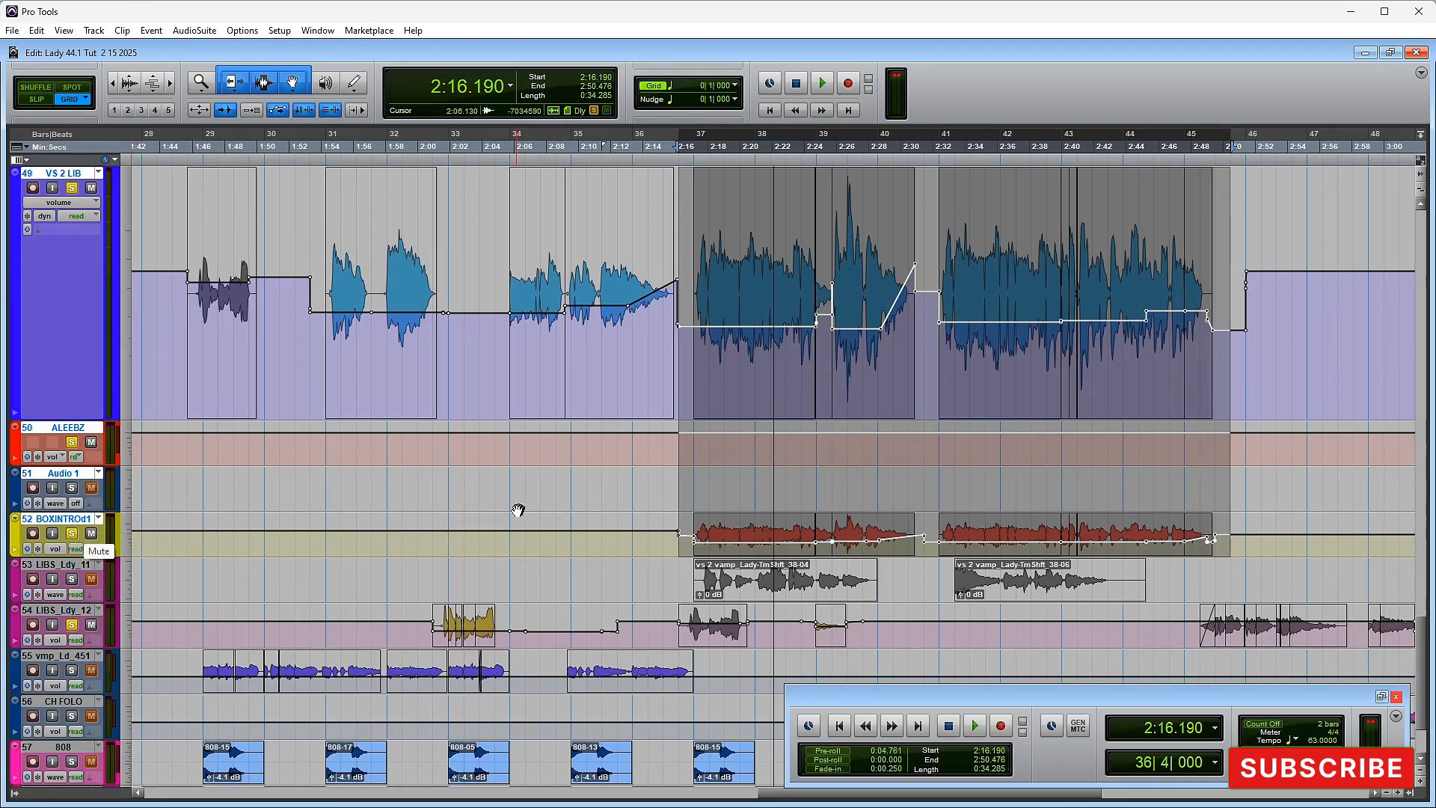
Step: Check the BOXINTROd1 channel in the mixer while playing from 2:16.190, stop playback and return to the Edit window
key("ctrl+equal")
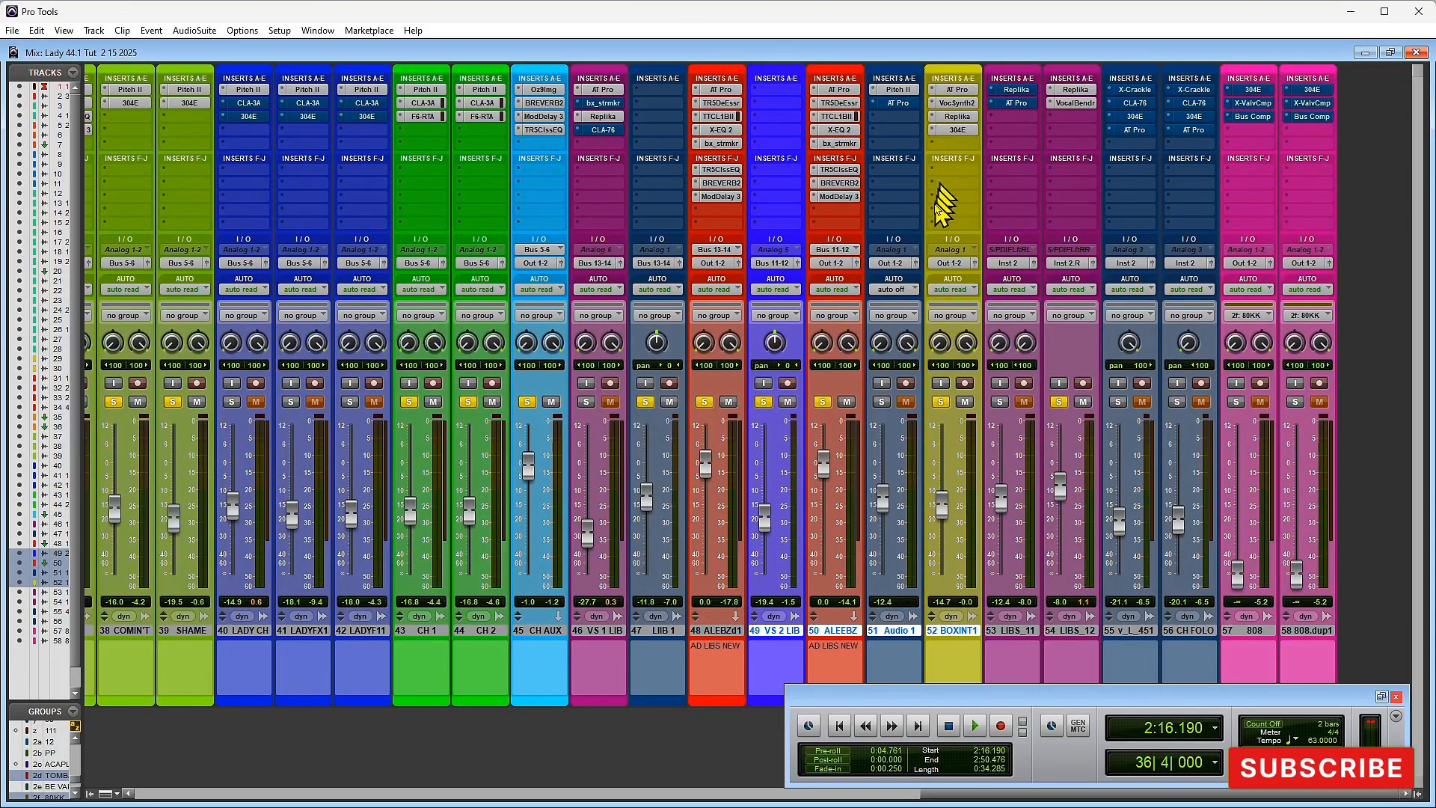
key("space")
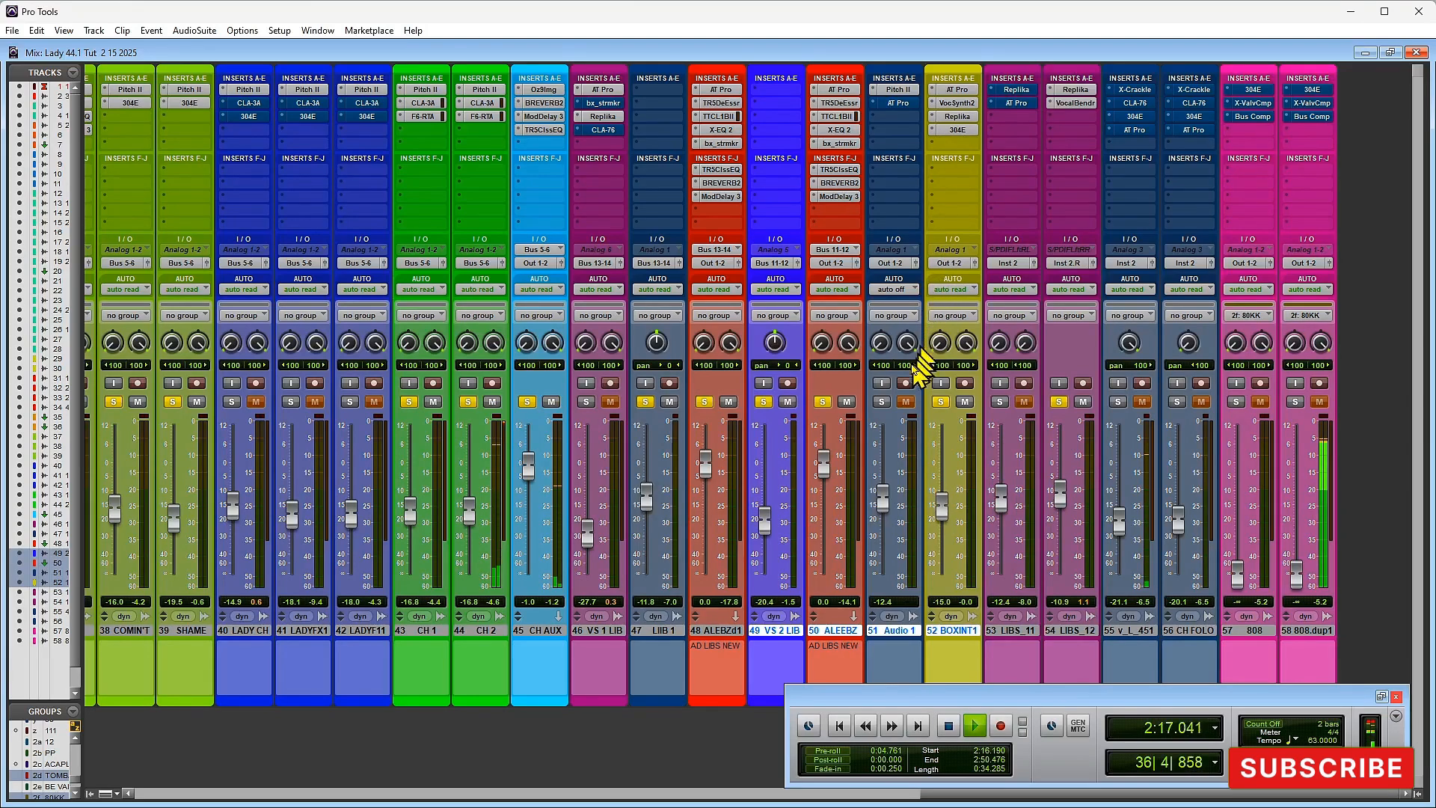
left_click_drag(942, 531, 946, 471)
key("space")
key("ctrl+equal")
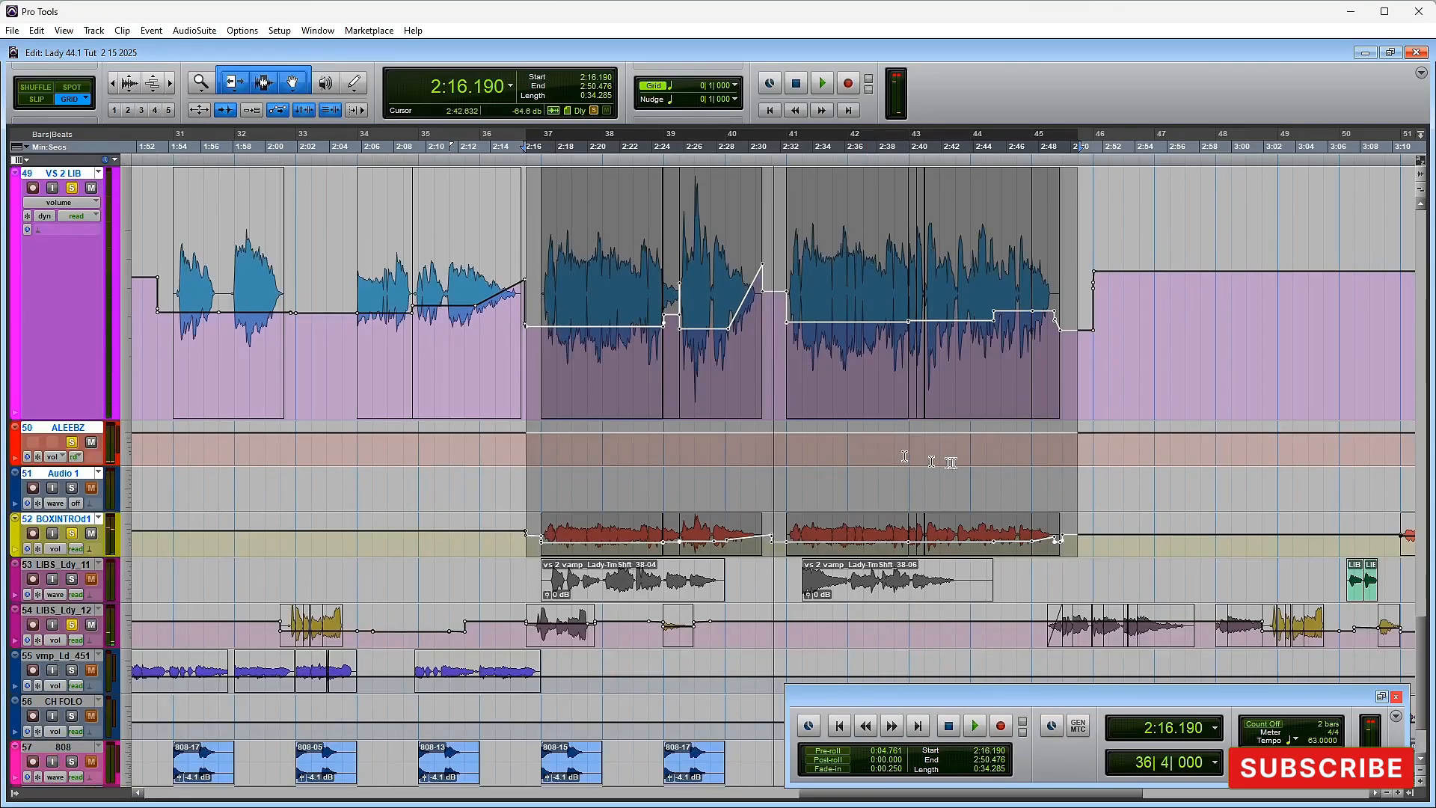
Step: Clear the solo on all tracks and play the full mix from 2:16.190 through the VS 2 LIB and BOXINTROd1 section
scroll(988, 458, "down", 3)
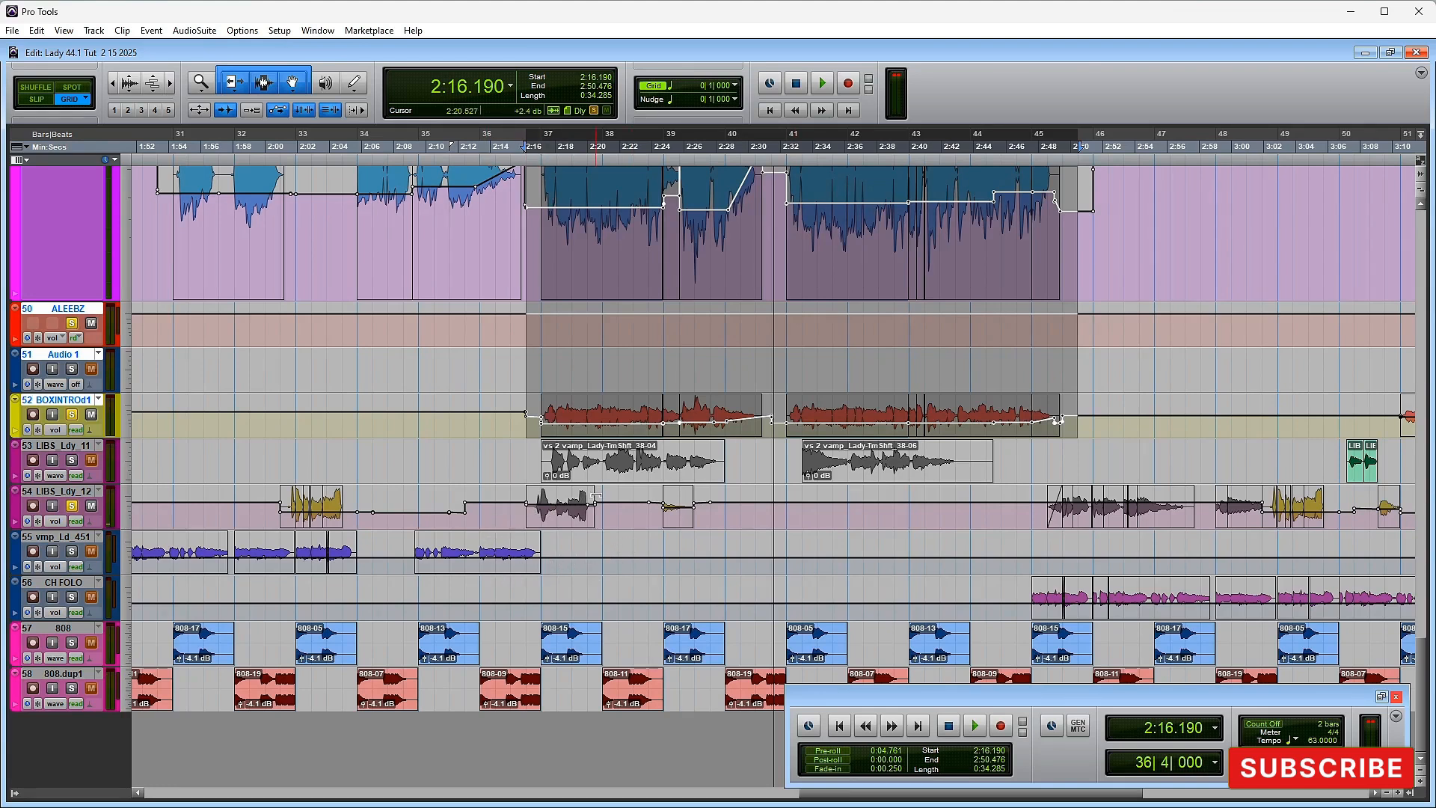
left_click(72, 416, "alt")
key("space")
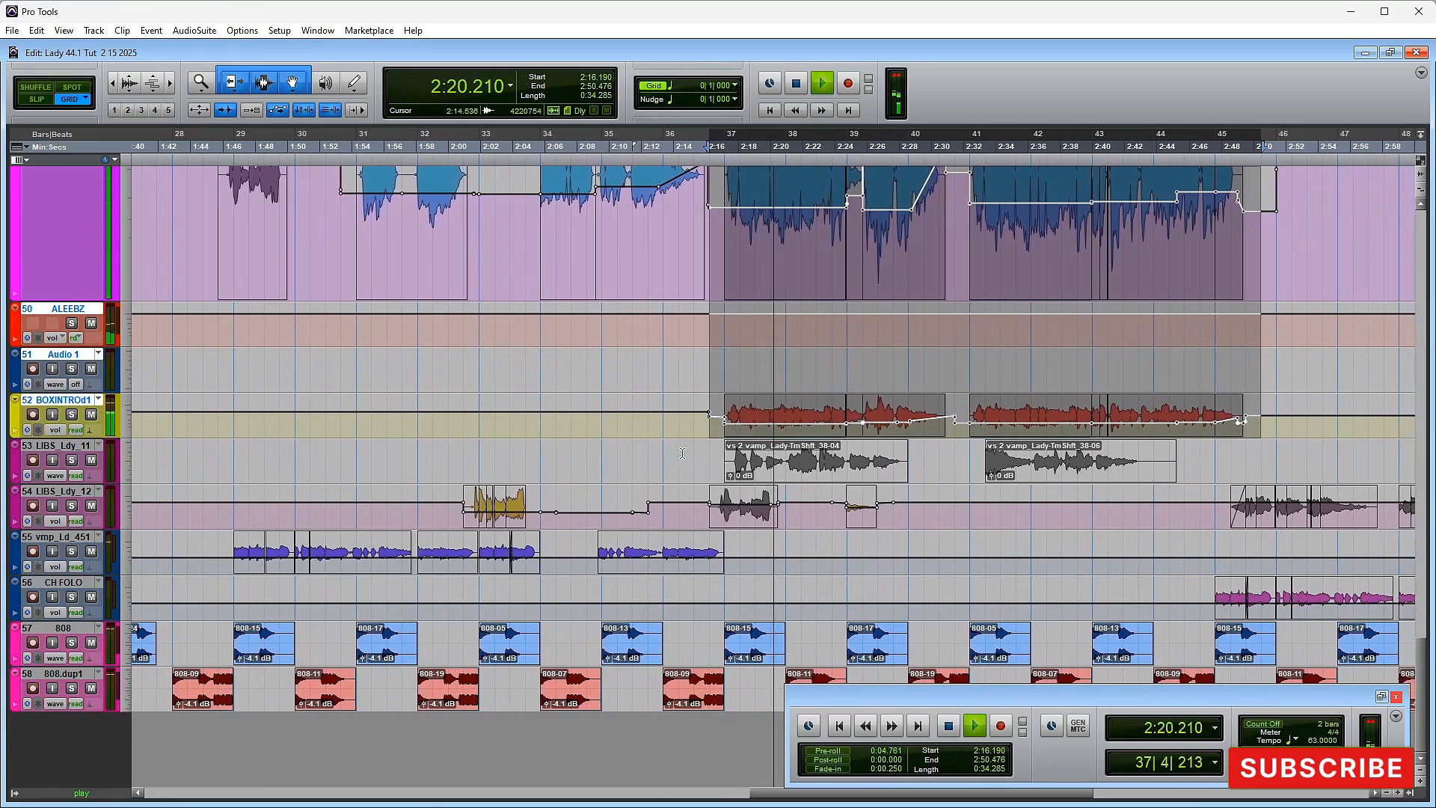
scroll(682, 455, "up", 3)
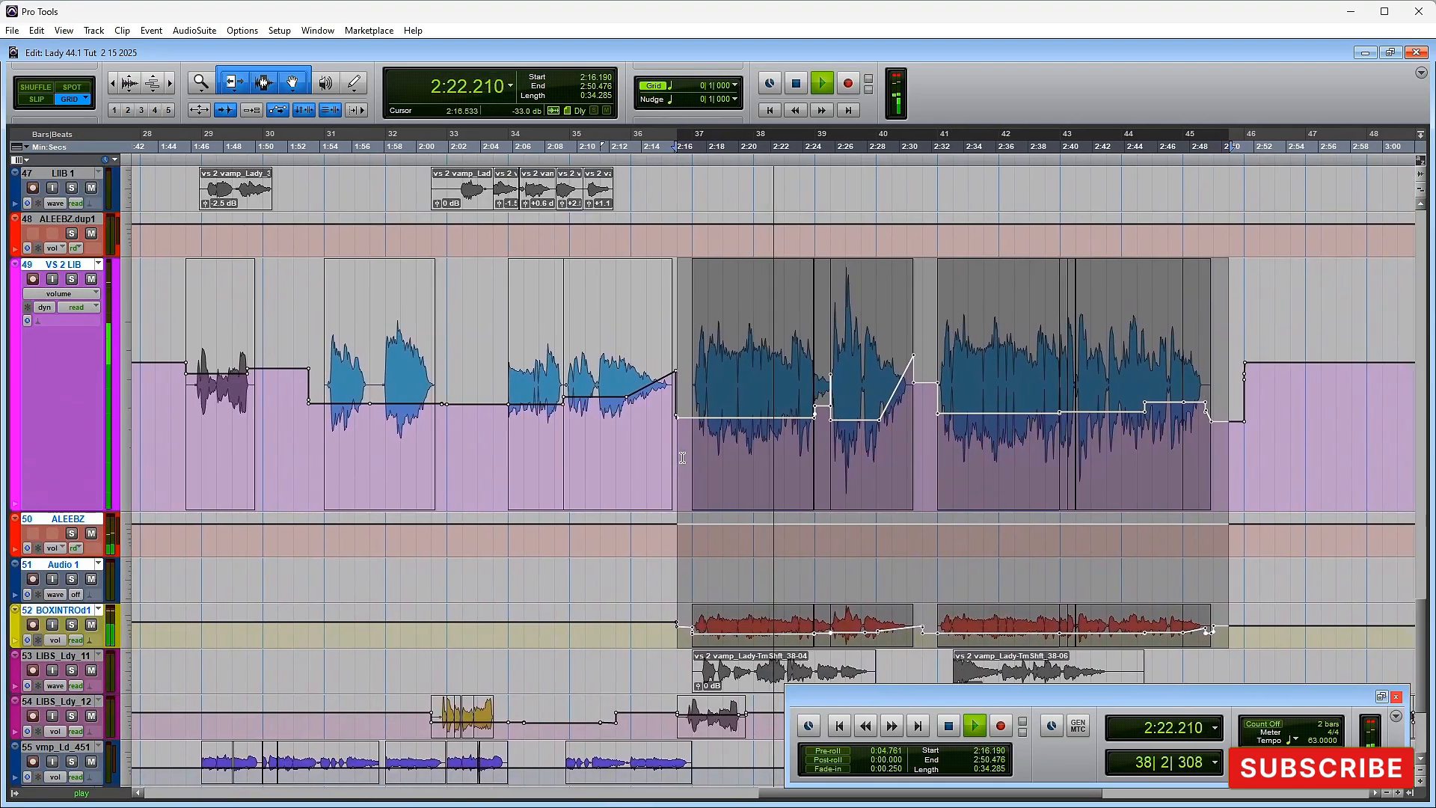
scroll(682, 458, "down", 1)
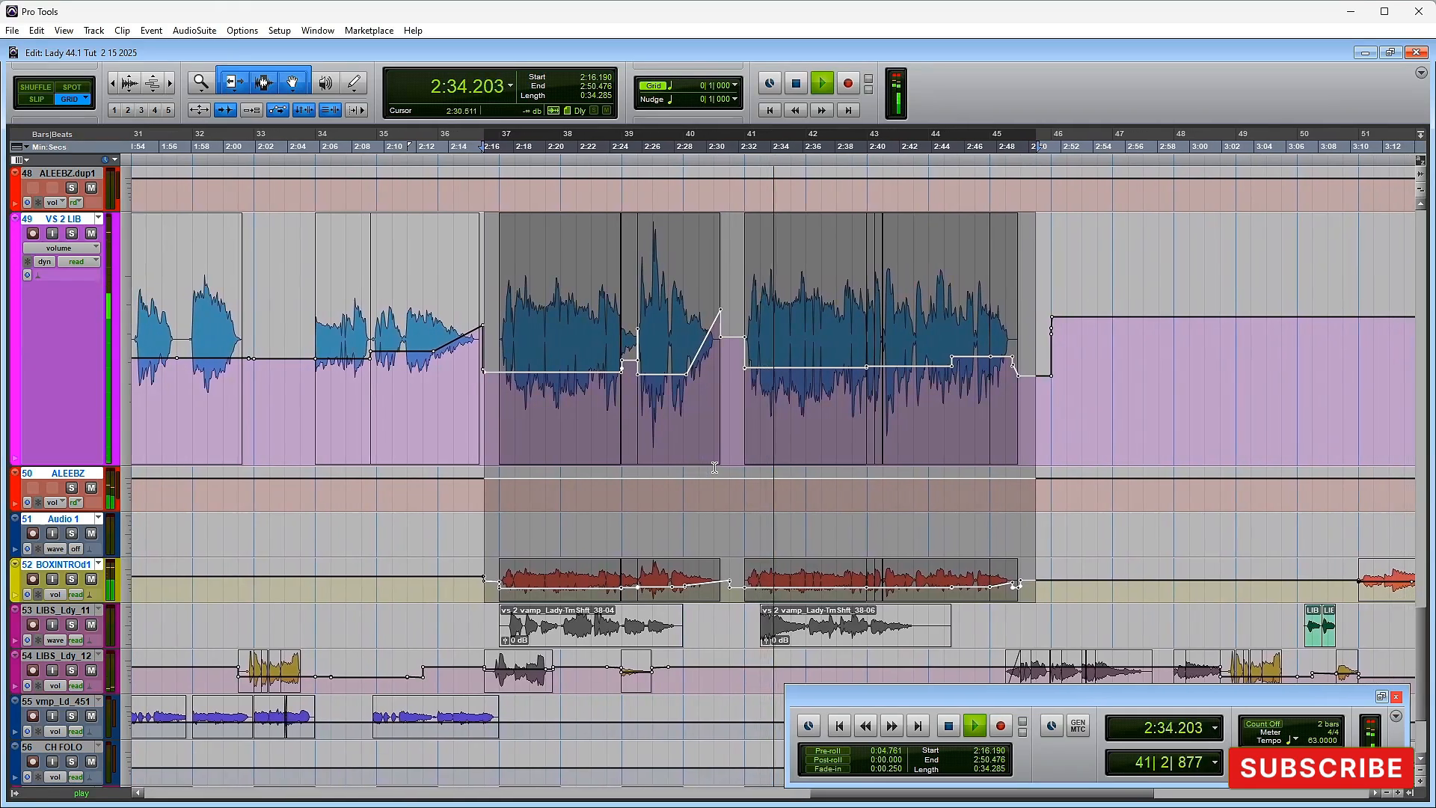
scroll(709, 465, "up", 4)
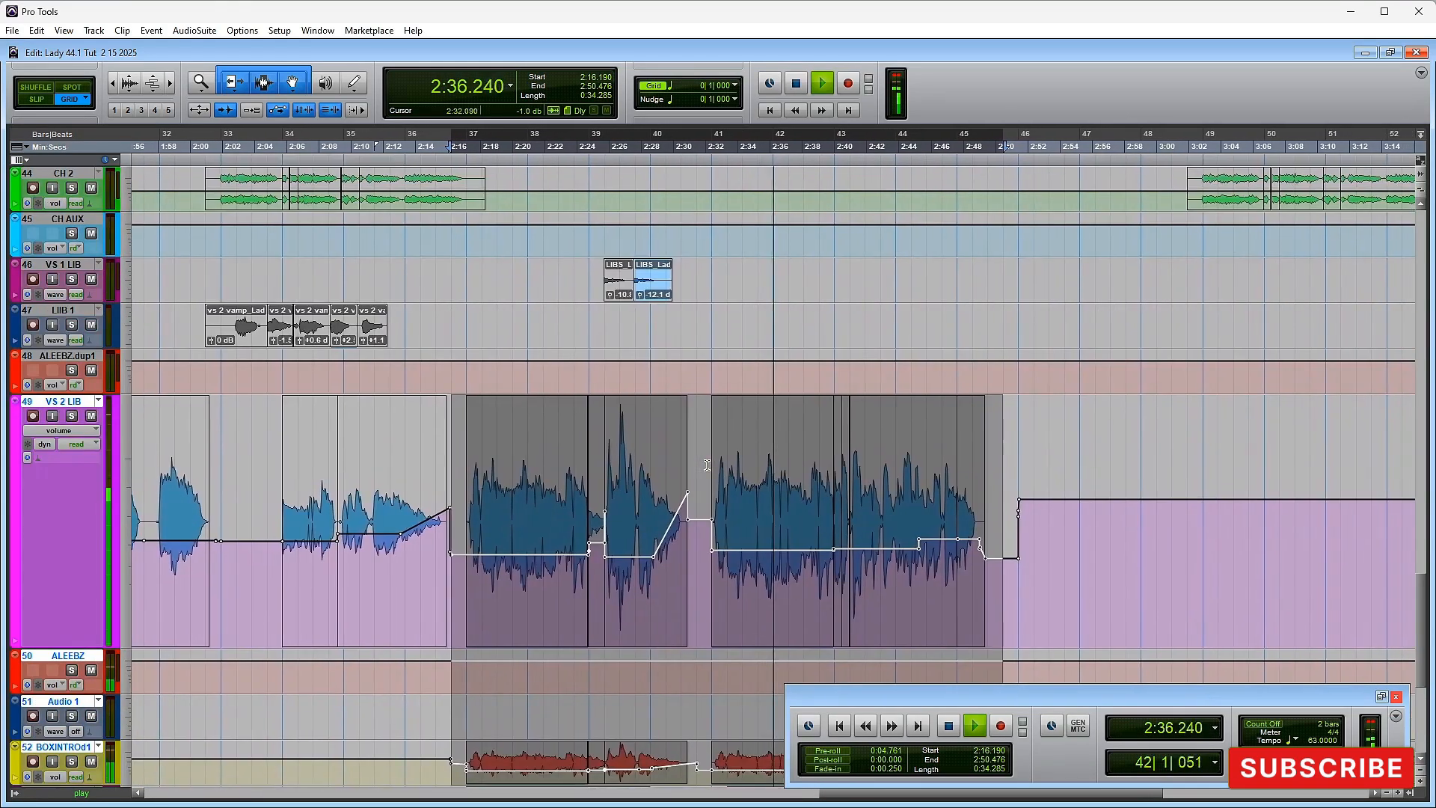
scroll(706, 466, "down", 3)
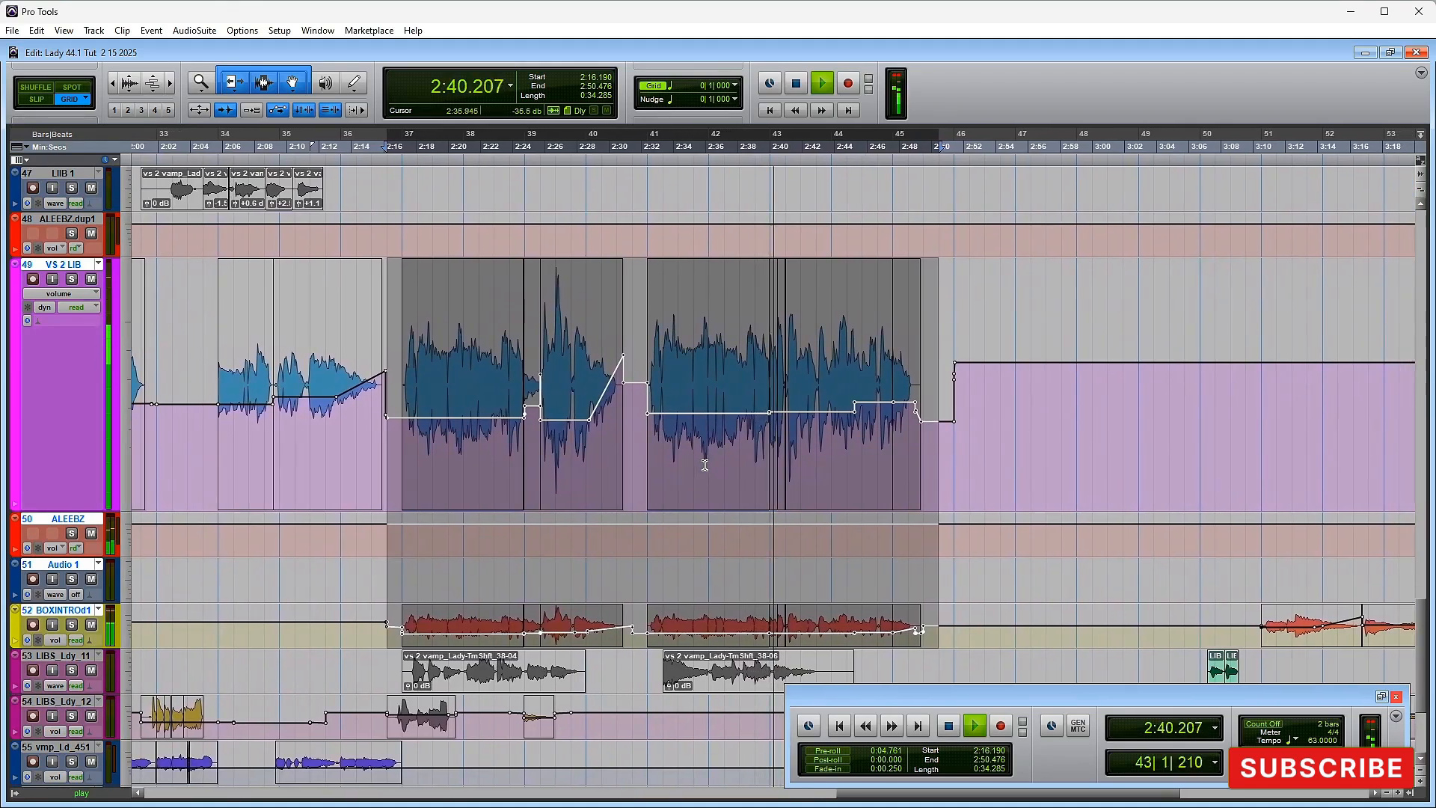
Step: Follow the end of the VS 2 LIB part up close during playback, place the cursor at 2:47.619, listen on and stop
key("t")
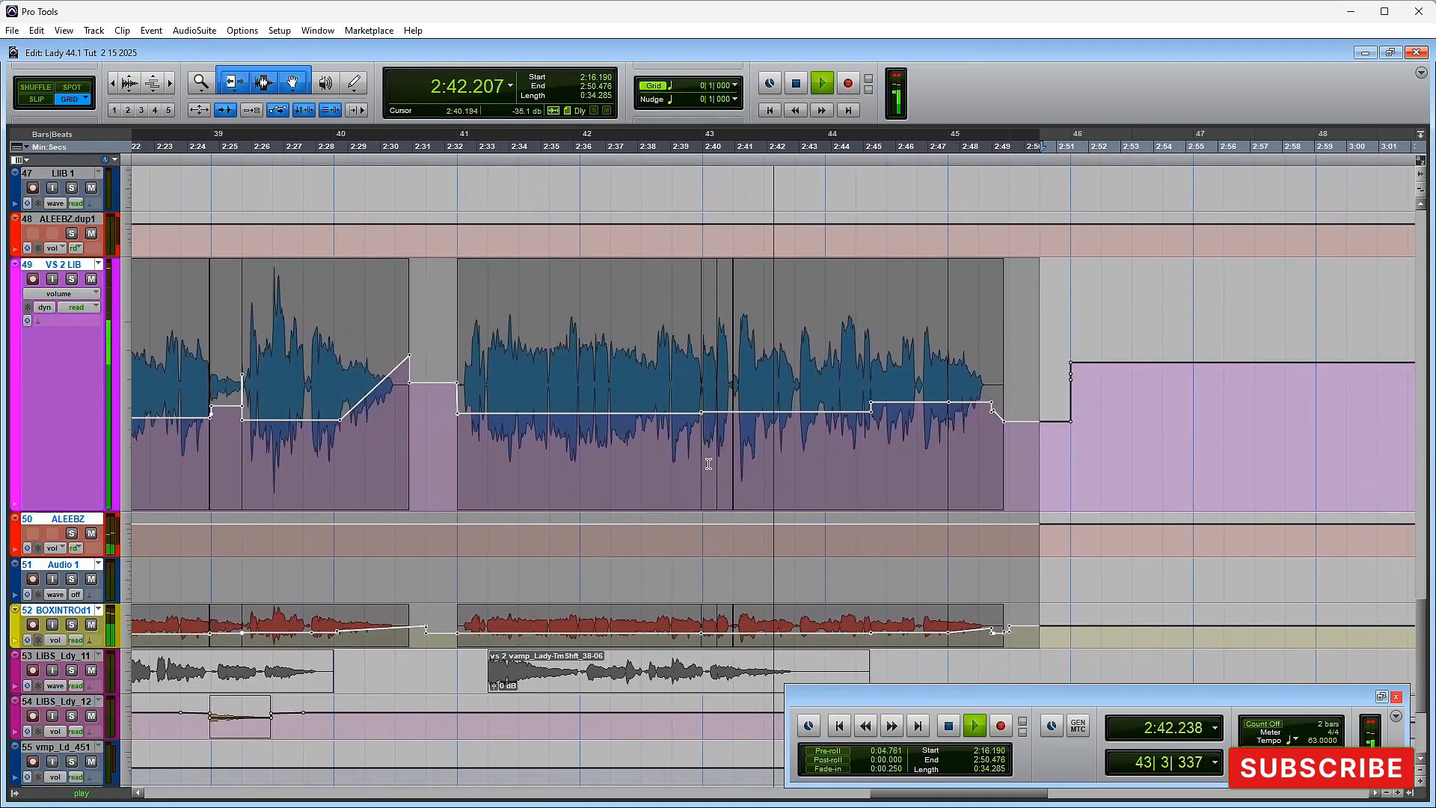
key("r")
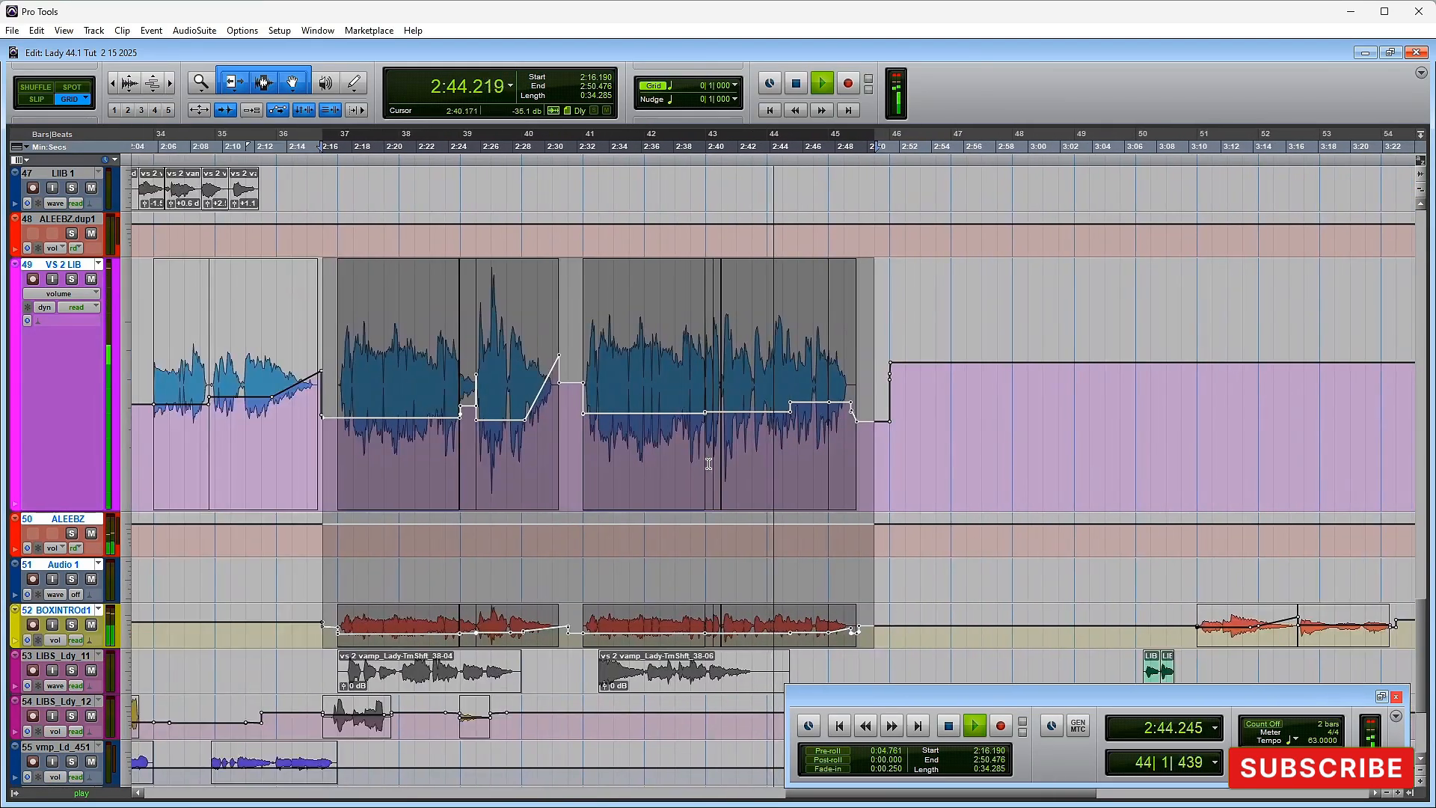
key("t")
key("t")
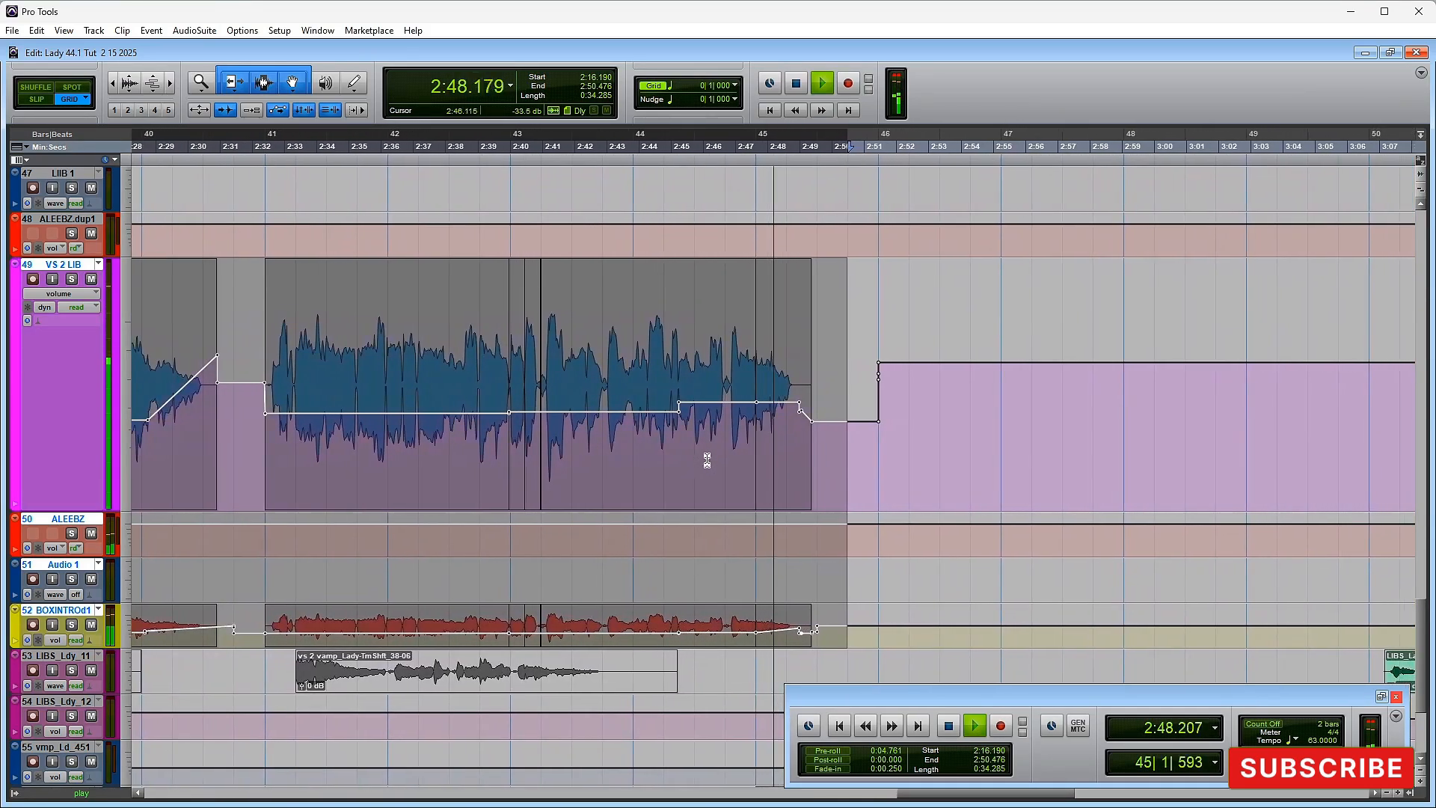
left_click(718, 445)
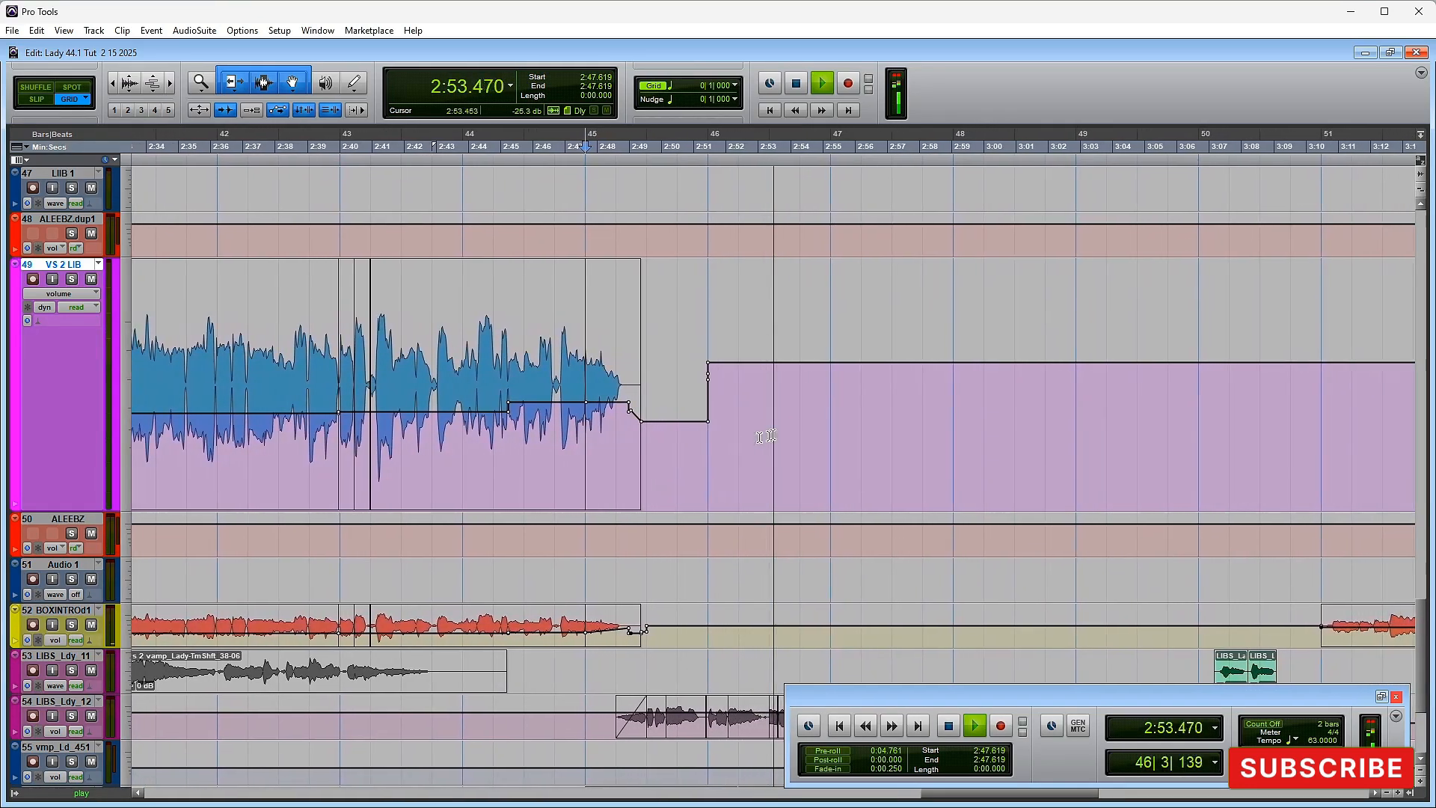
scroll(837, 419, "up", 5)
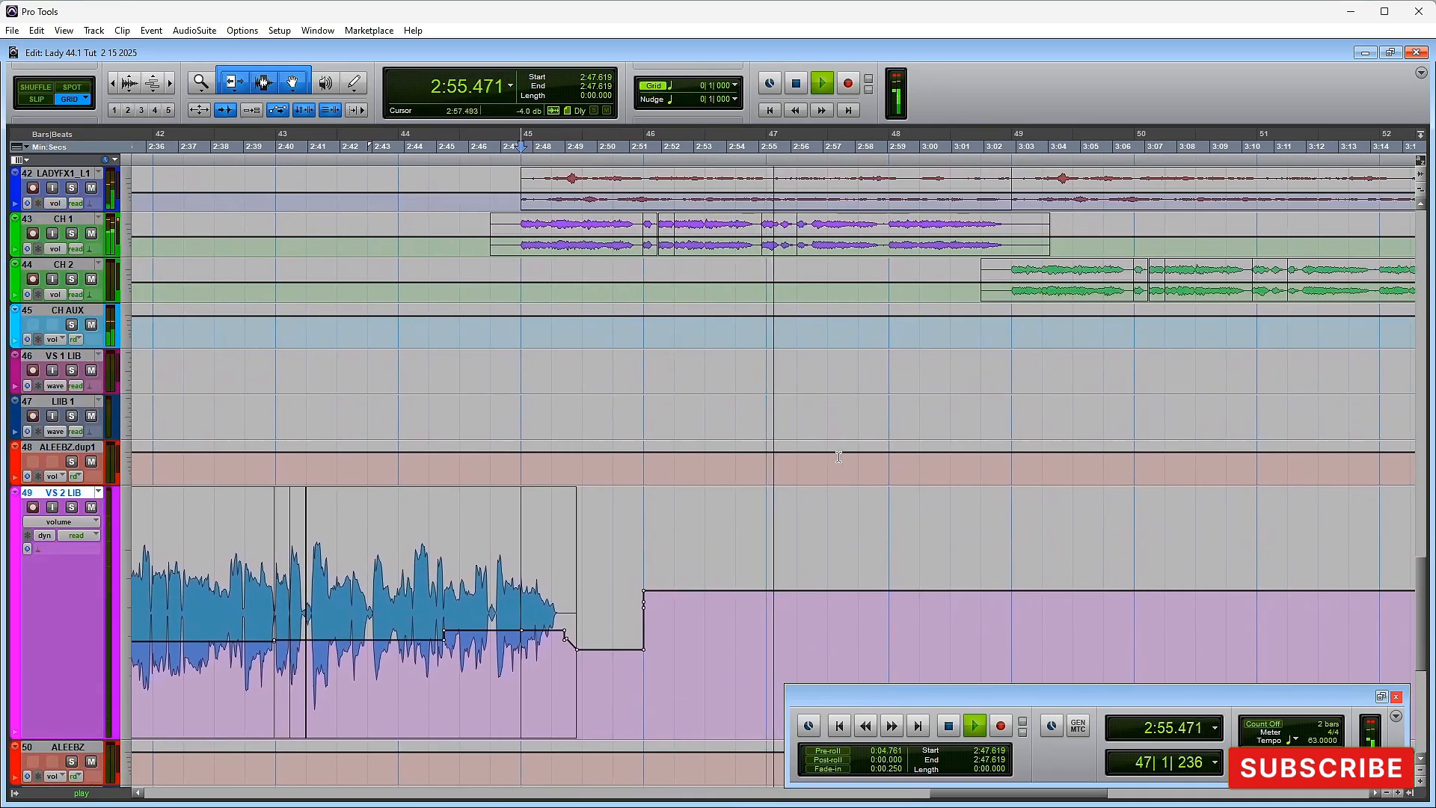
key("space")
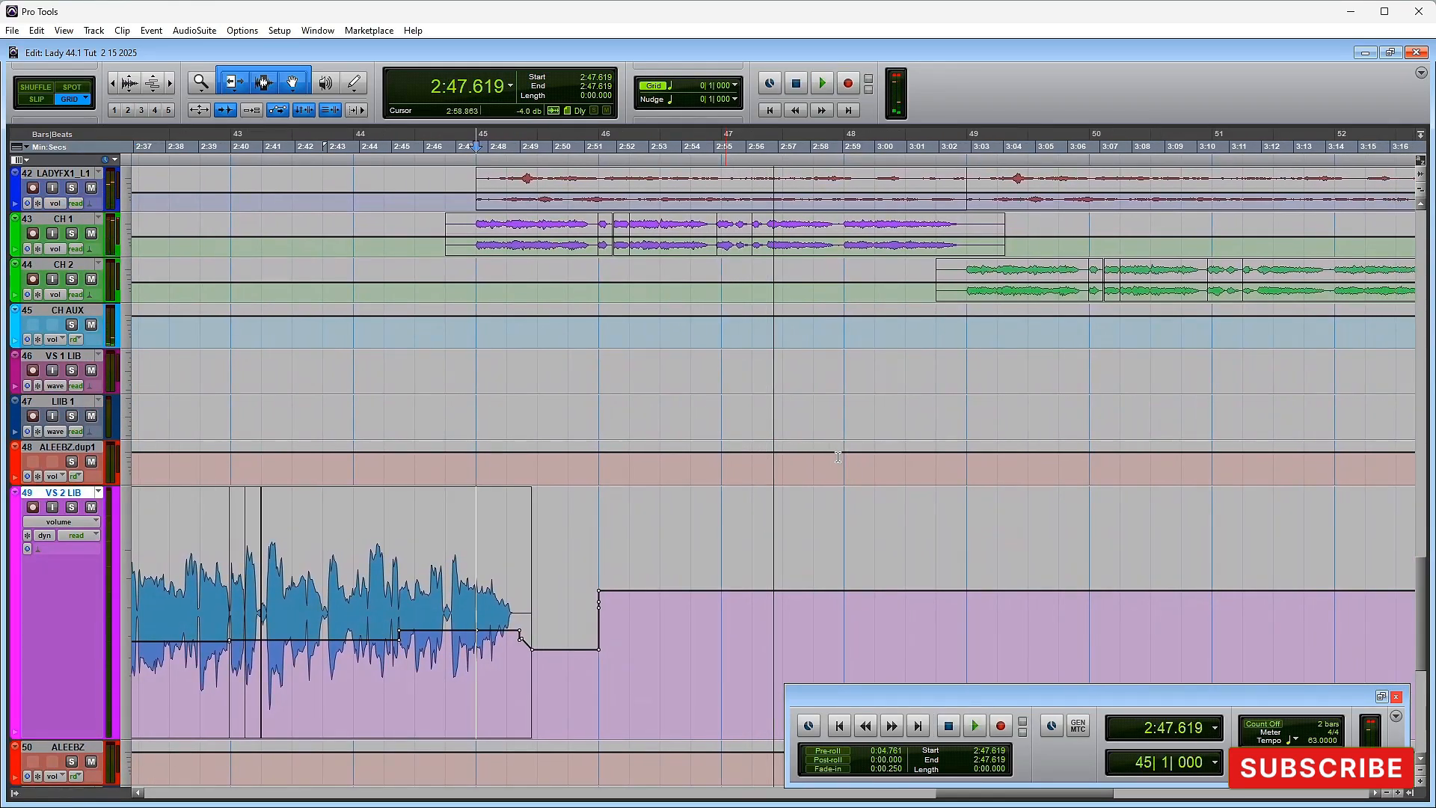
Step: Hide the track list in the Mix window, return to the start of the song and go back to the Edit window
key("ctrl+equal")
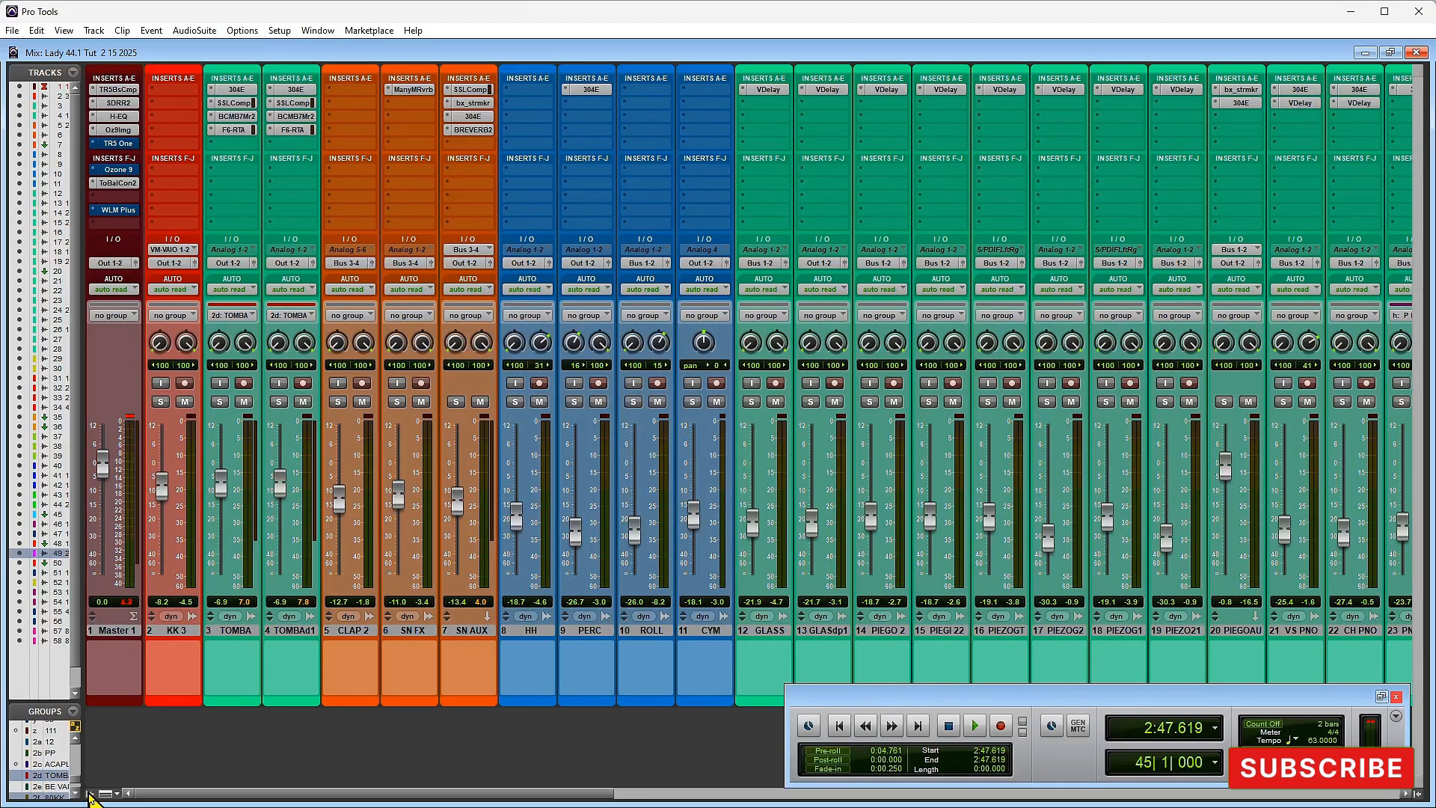
left_click(90, 794)
left_click_drag(159, 793, 1121, 794)
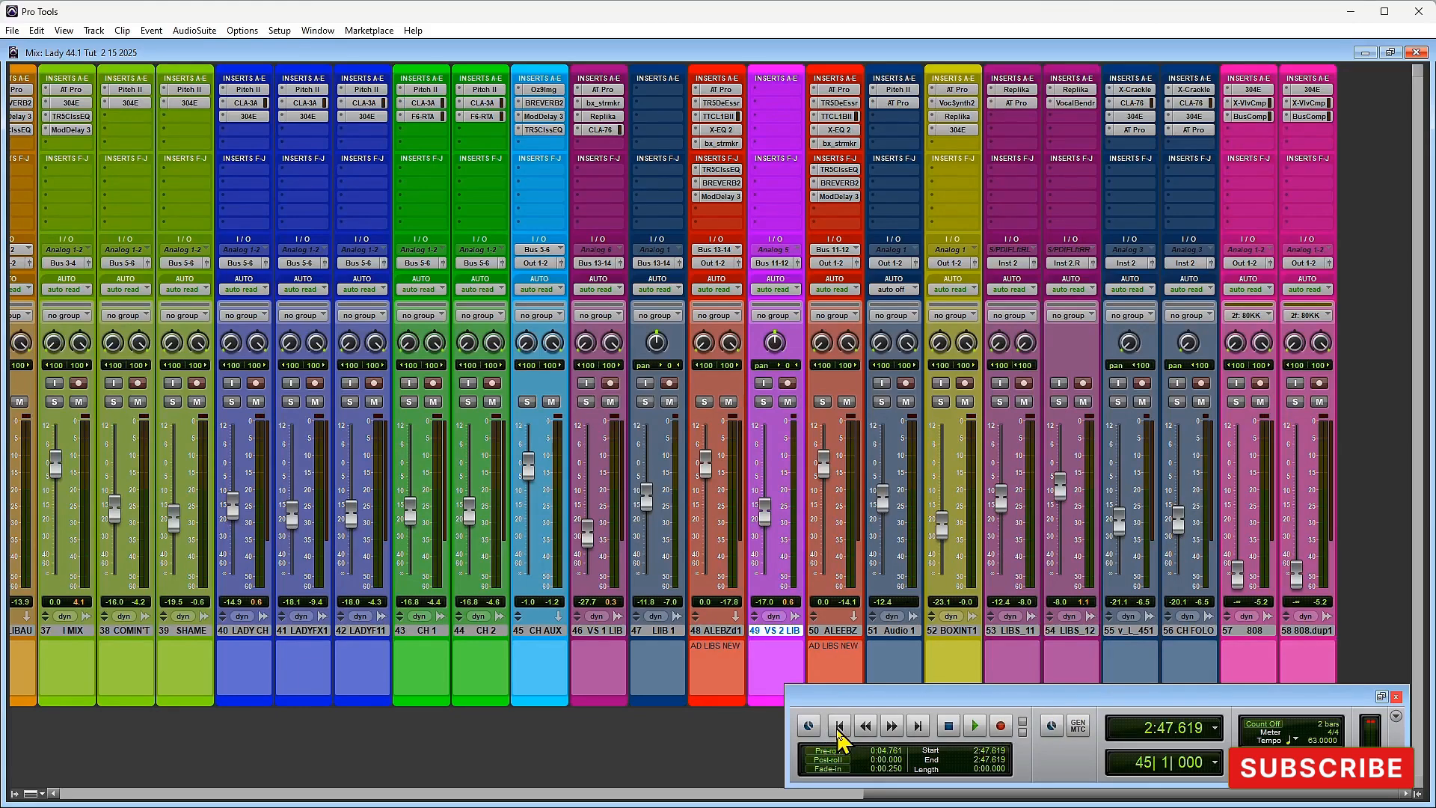
left_click(838, 730)
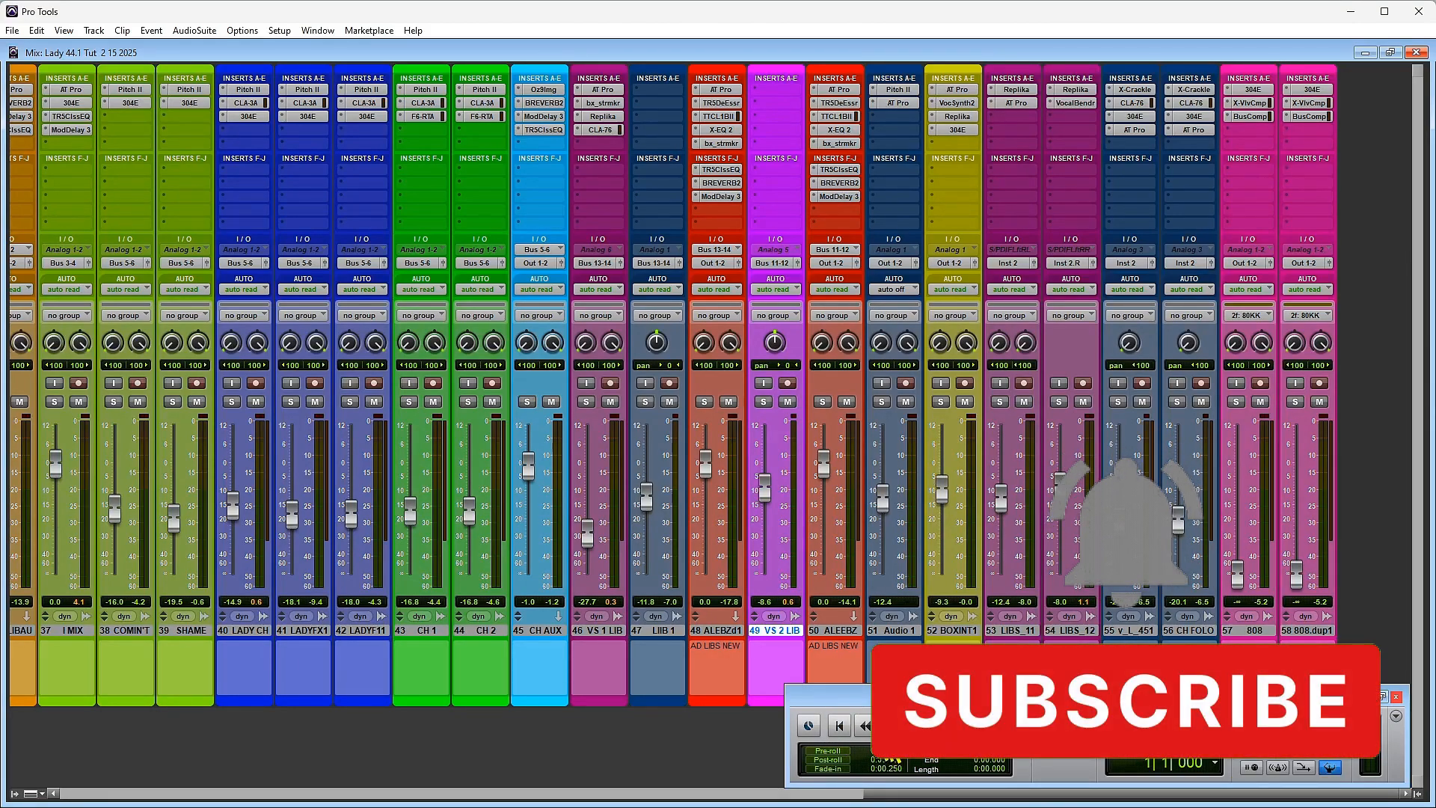
left_click_drag(878, 794, 38, 743)
key("ctrl+equal")
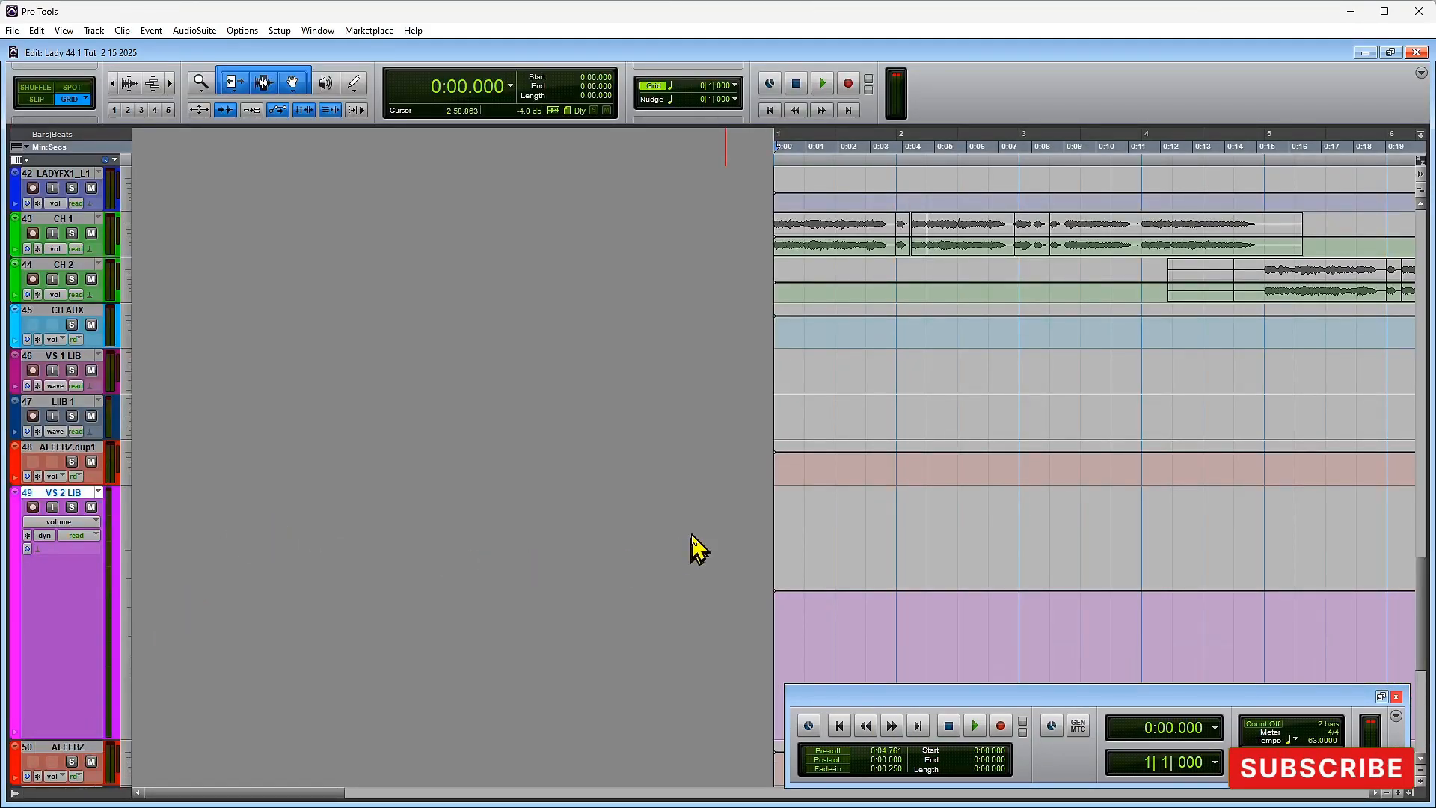
Step: Play the intro with LIB INTRO through LEADVOX1 selected from 0:00.000 to 0:30.476, stop and switch to the mixer
key("space")
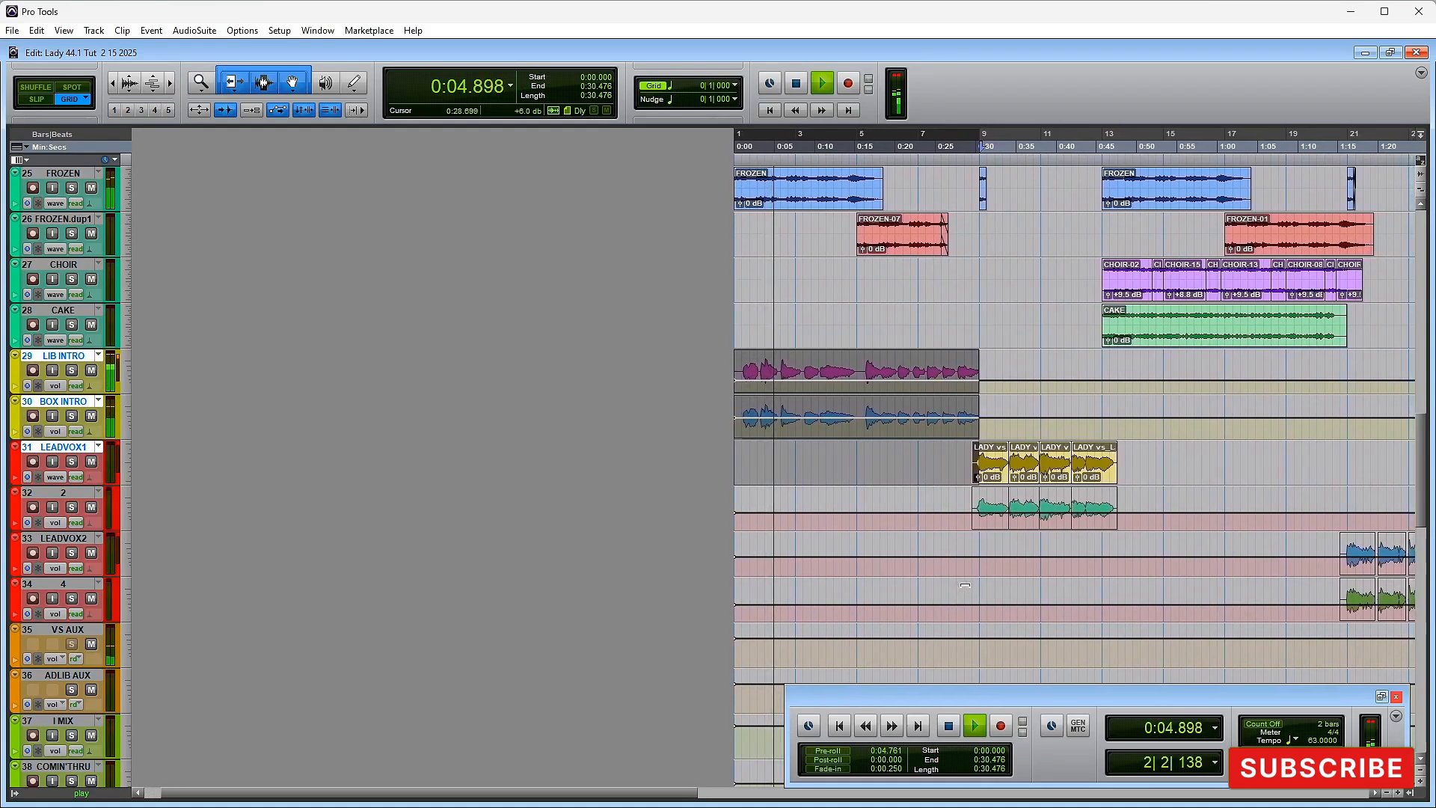
key("space")
key("ctrl+equal")
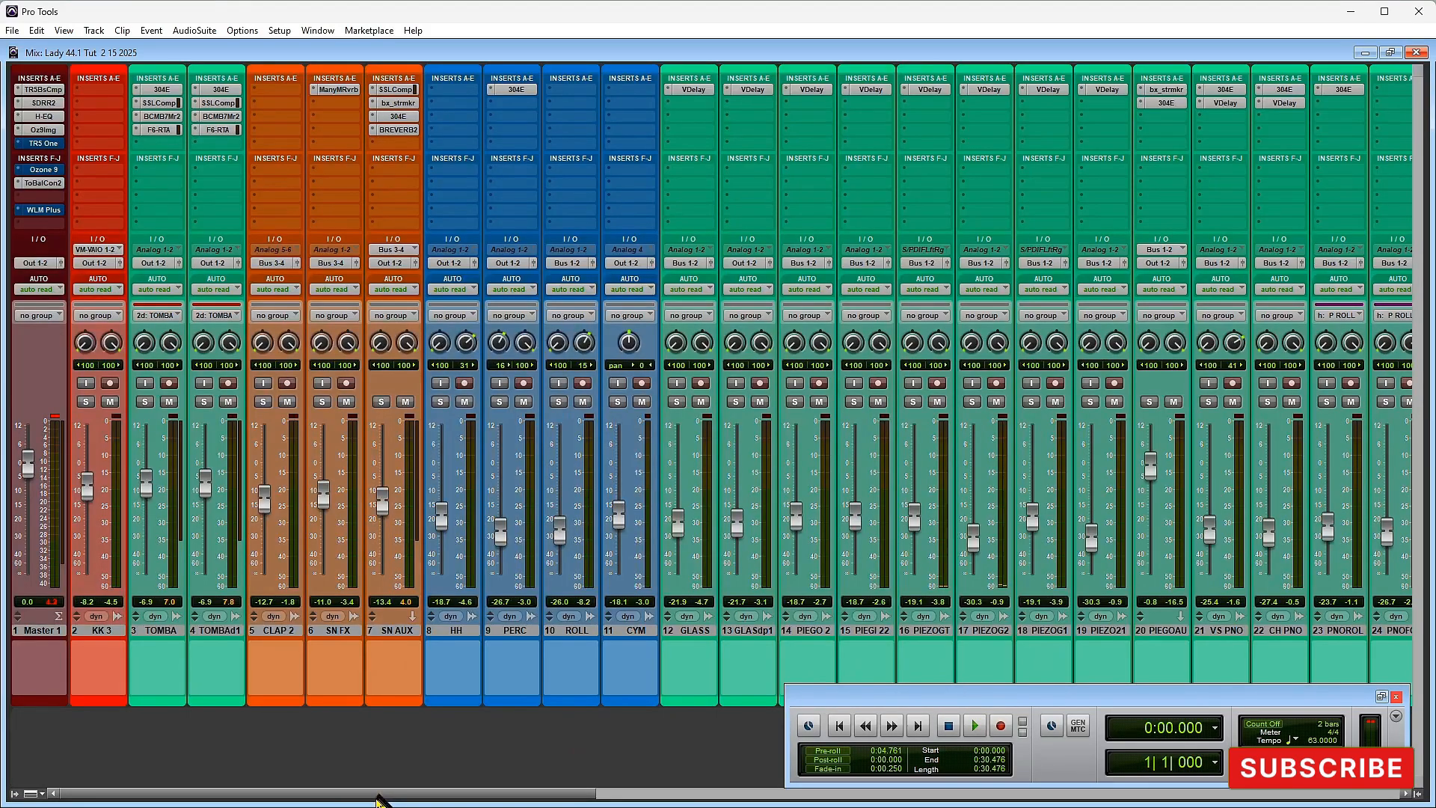
Step: Examine the VocSynth2 plug-in on the BOX INTRO channel and play the intro from the start
left_click_drag(375, 802, 804, 804)
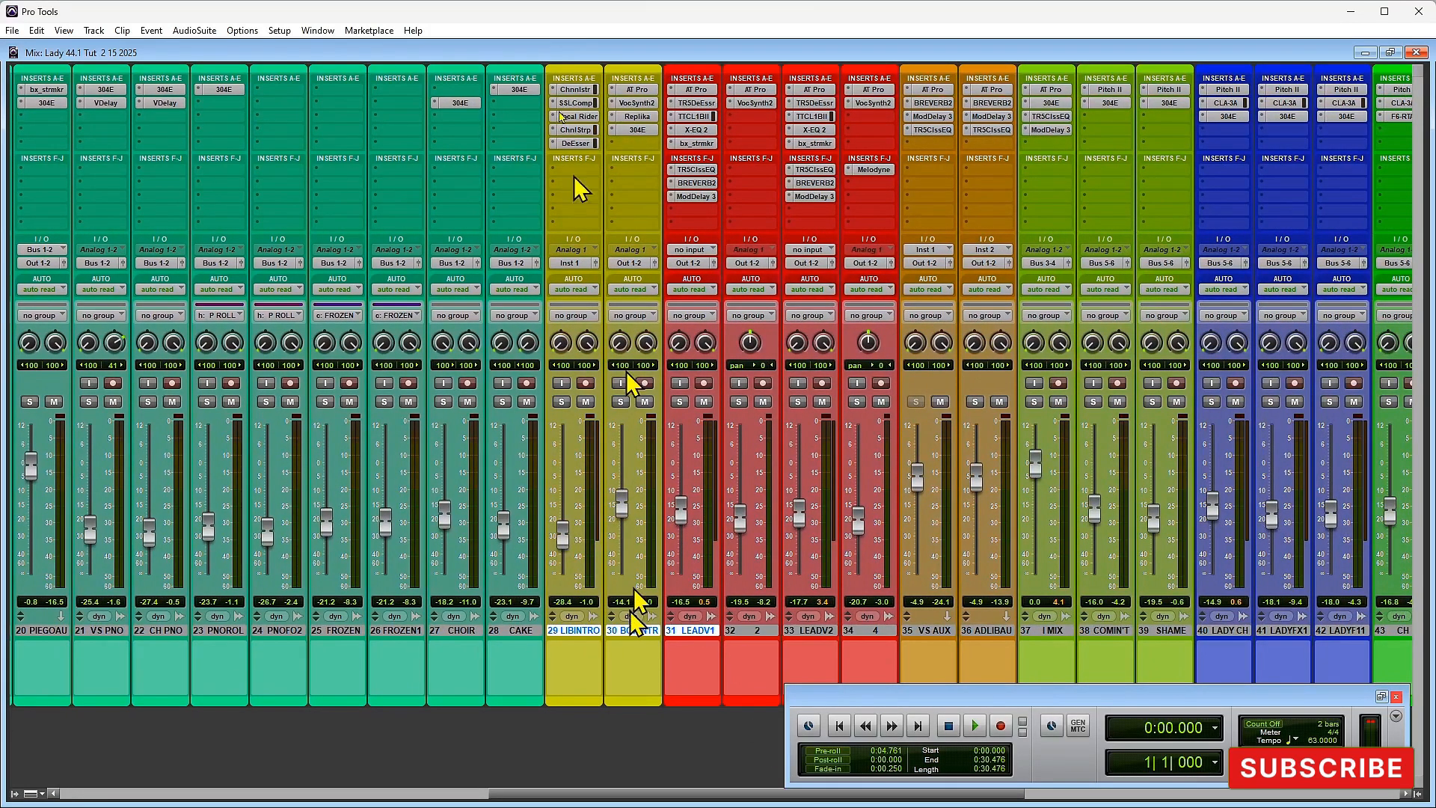
left_click(637, 104)
left_click_drag(796, 214, 734, 144)
key("space")
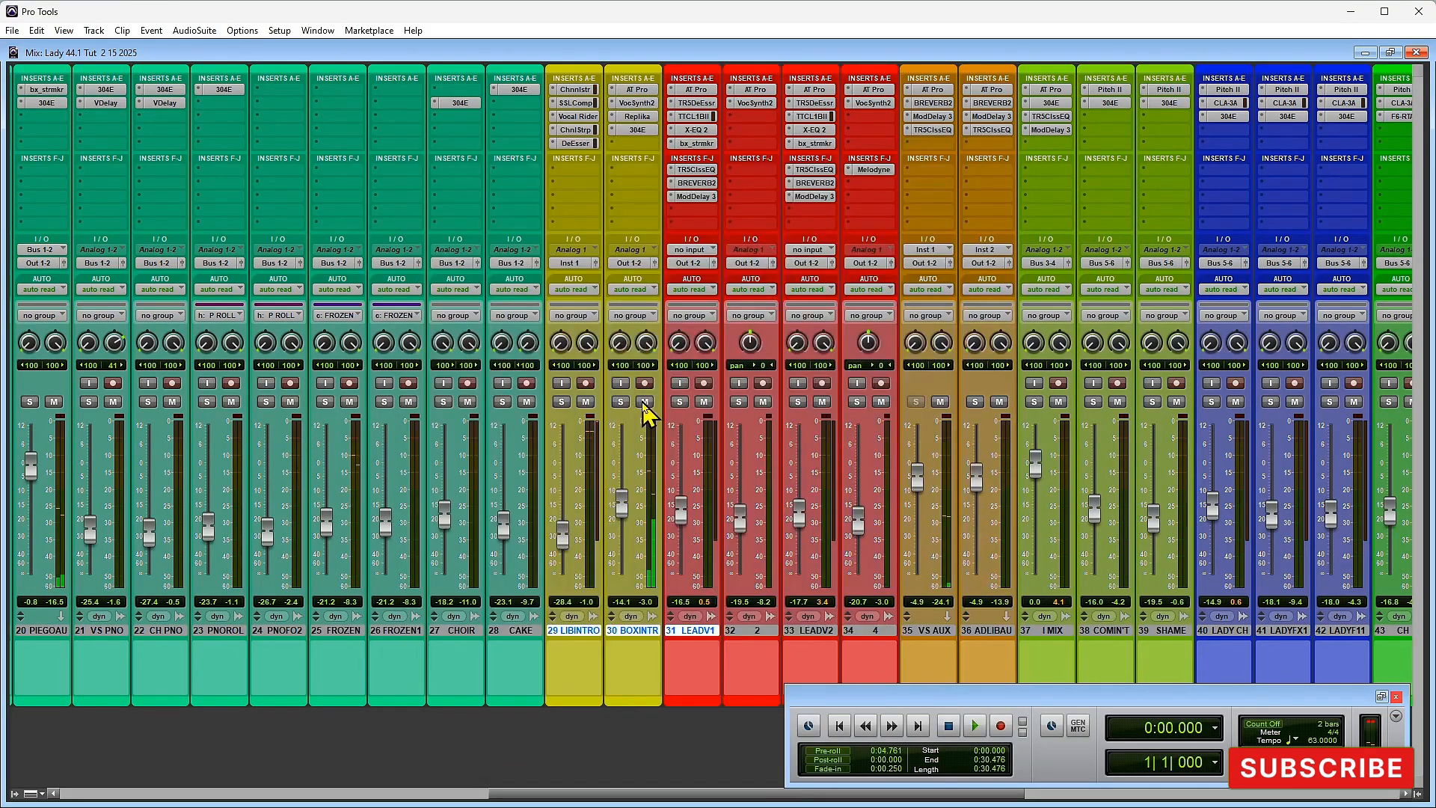
Step: Mute BOX INTRO, play the intro to hear LIB INTRO without it, stop and unmute BOX INTRO
left_click(644, 403)
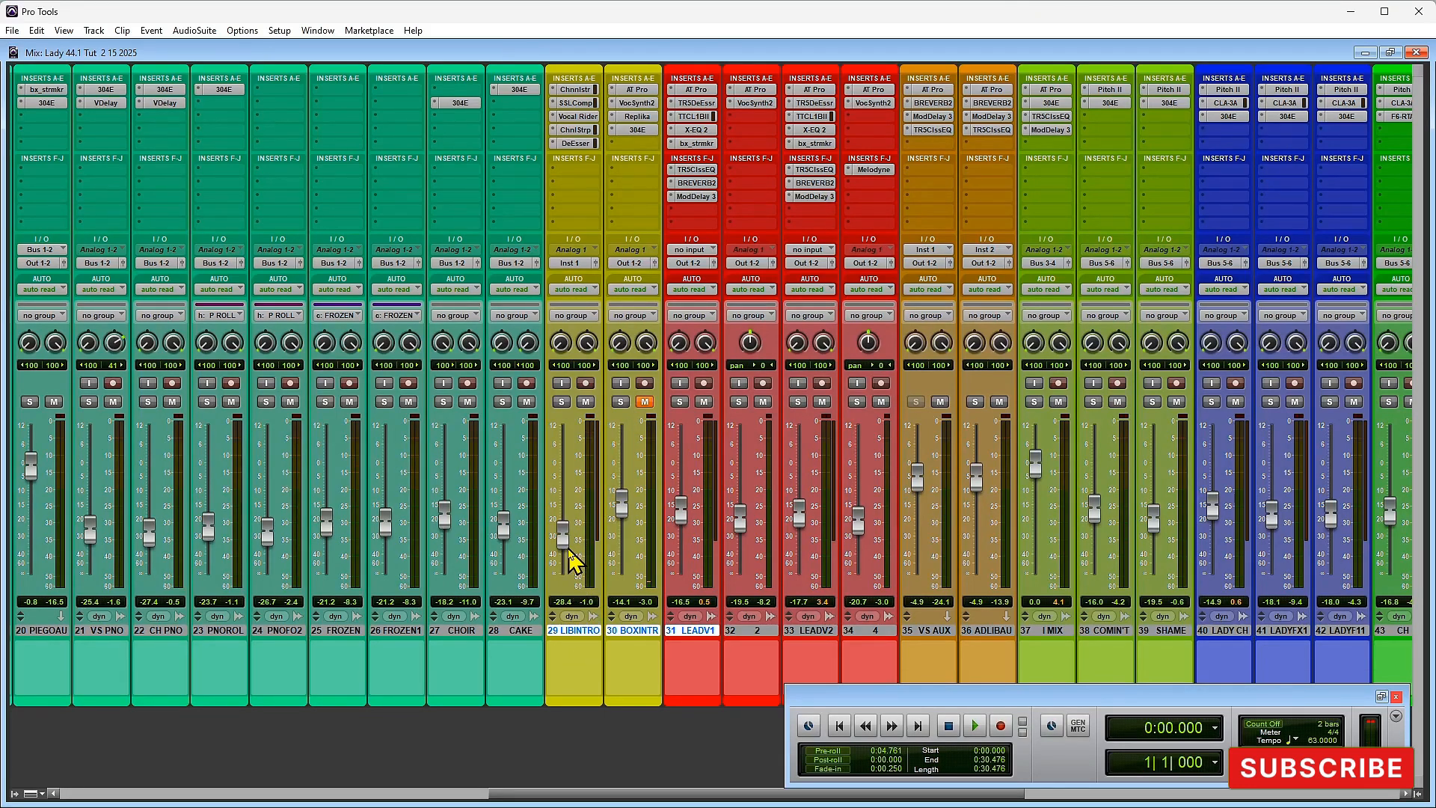
key("space")
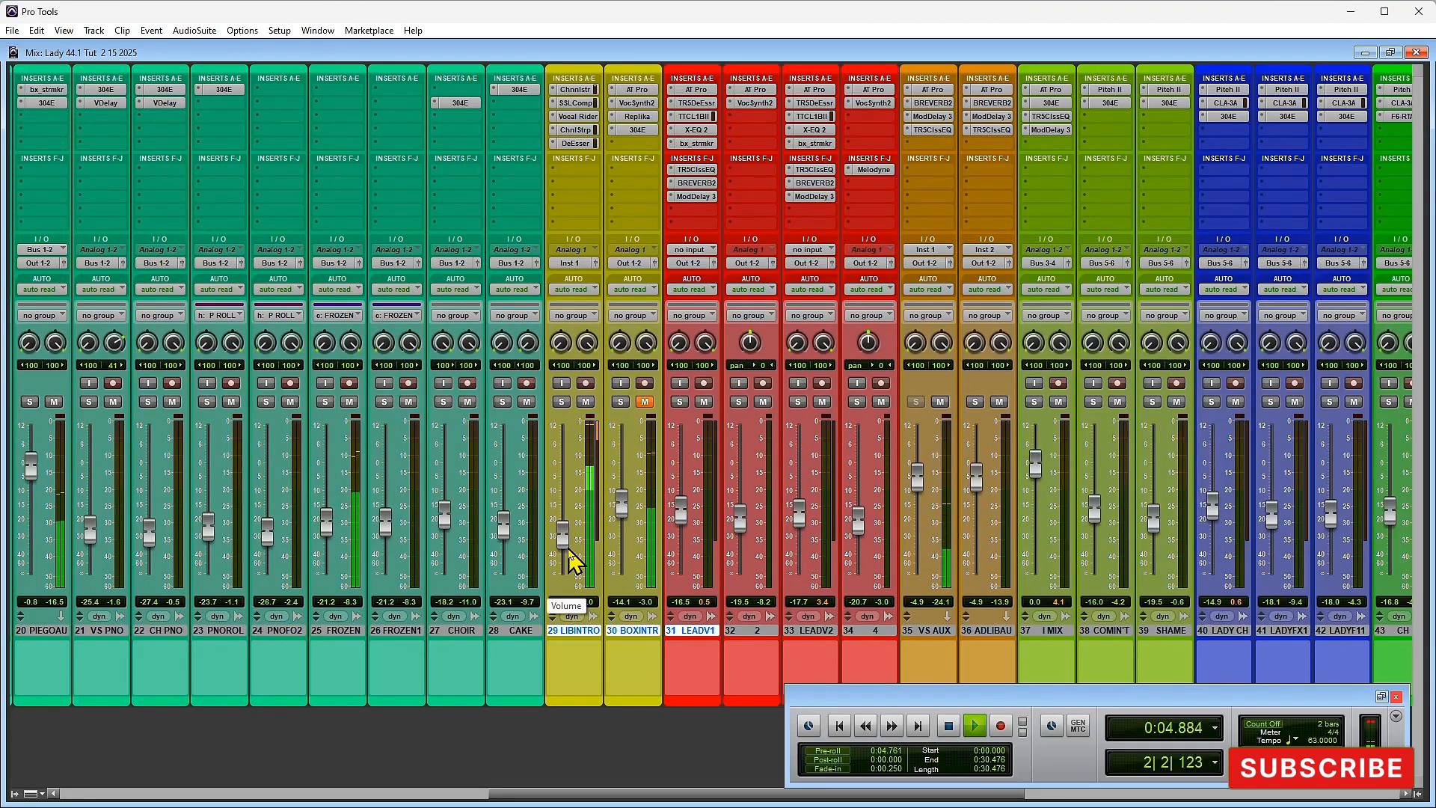
key("space")
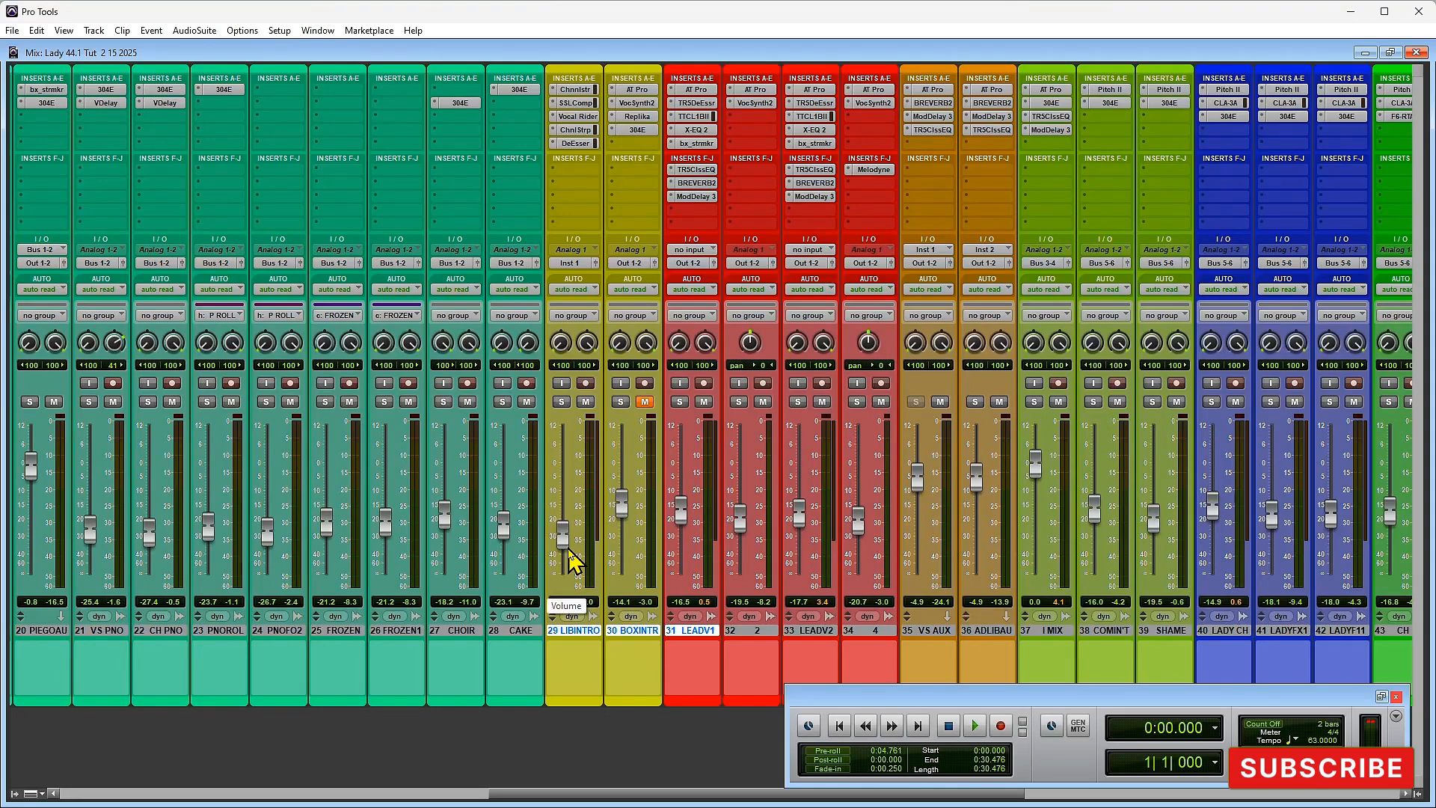
left_click(643, 401)
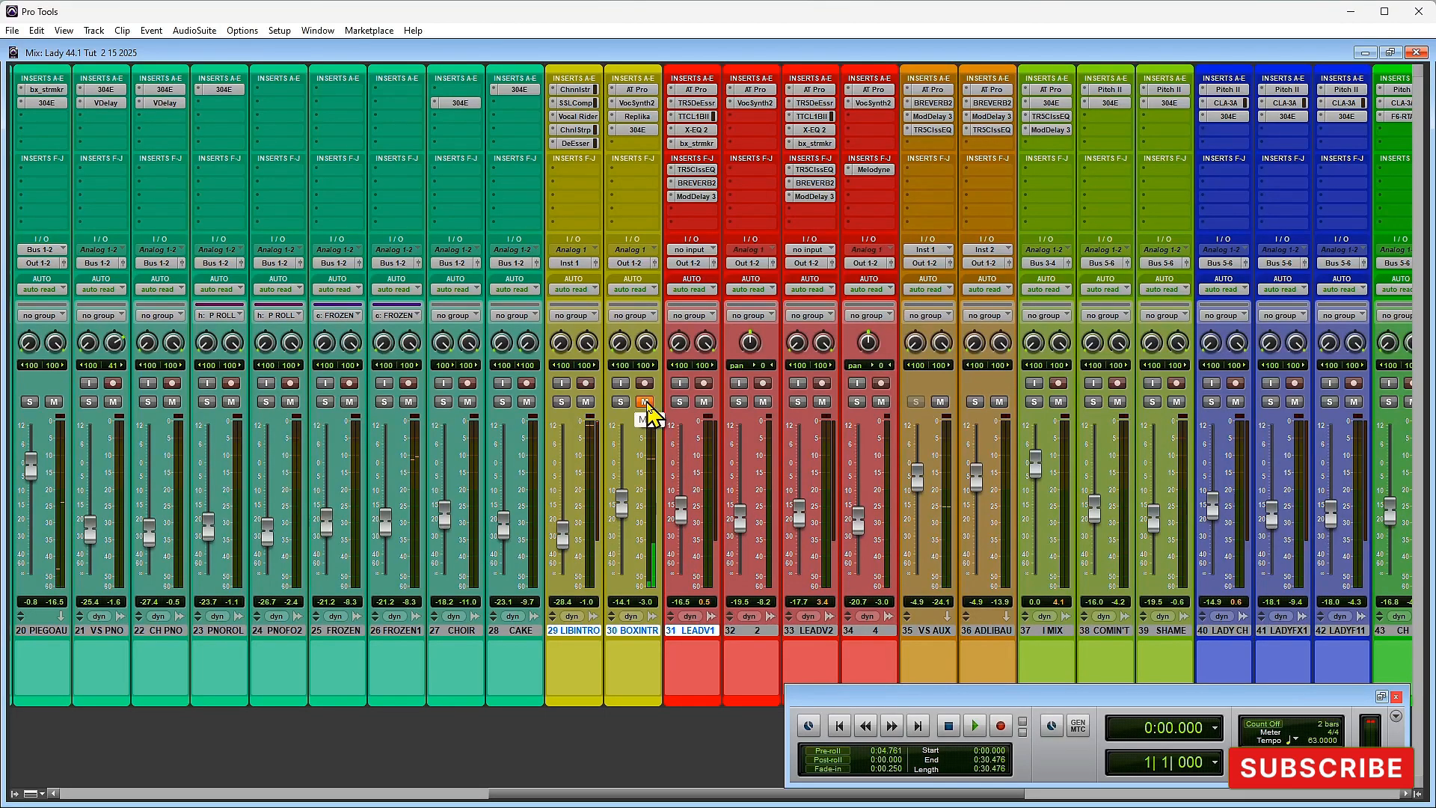
Step: Return to the Edit window and place the cursor at 0:38.095 on the vmp_Ld_451 track for an overview of the lowest tracks
key("ctrl+equal")
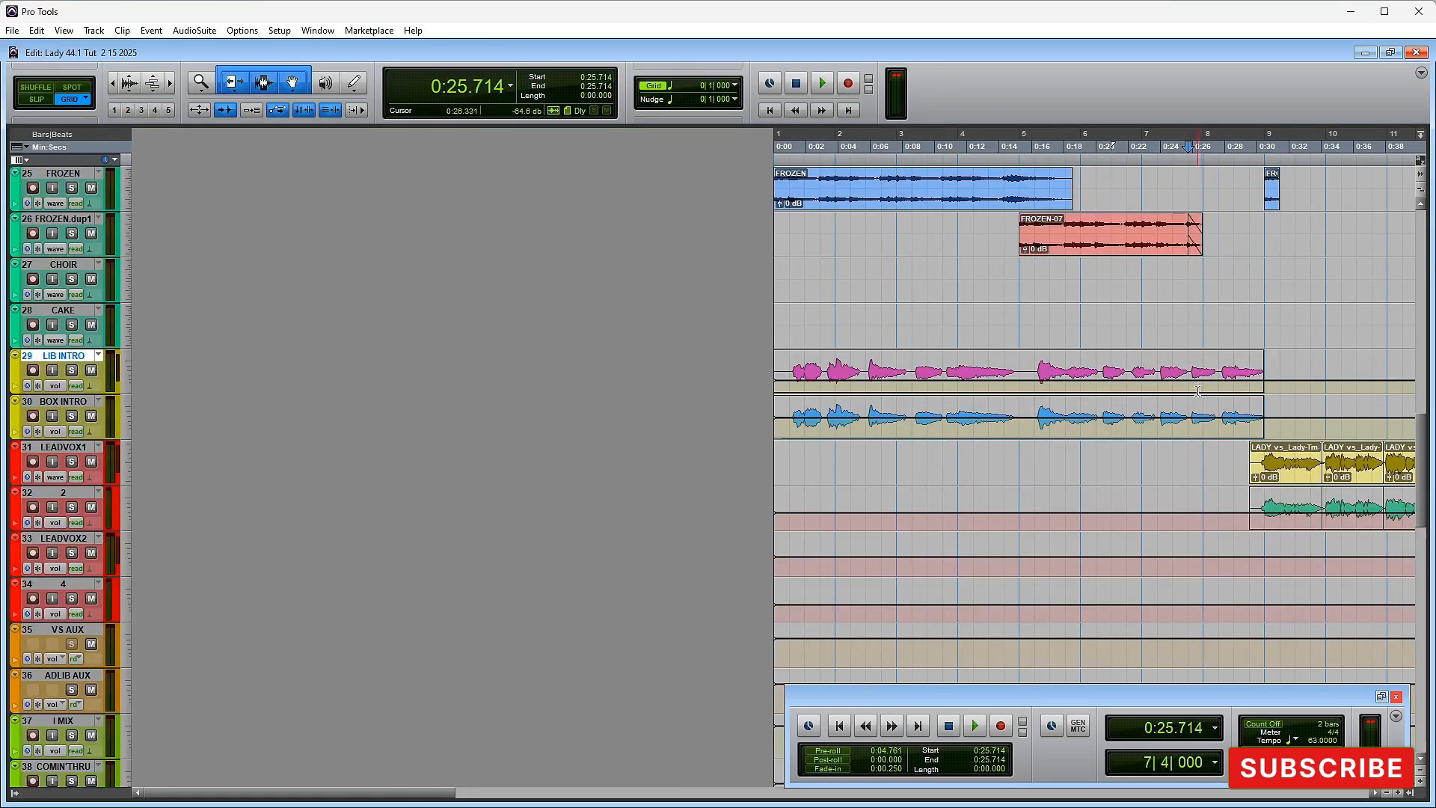
key("r")
key("r")
scroll(237, 424, "down", 10)
left_click(927, 554)
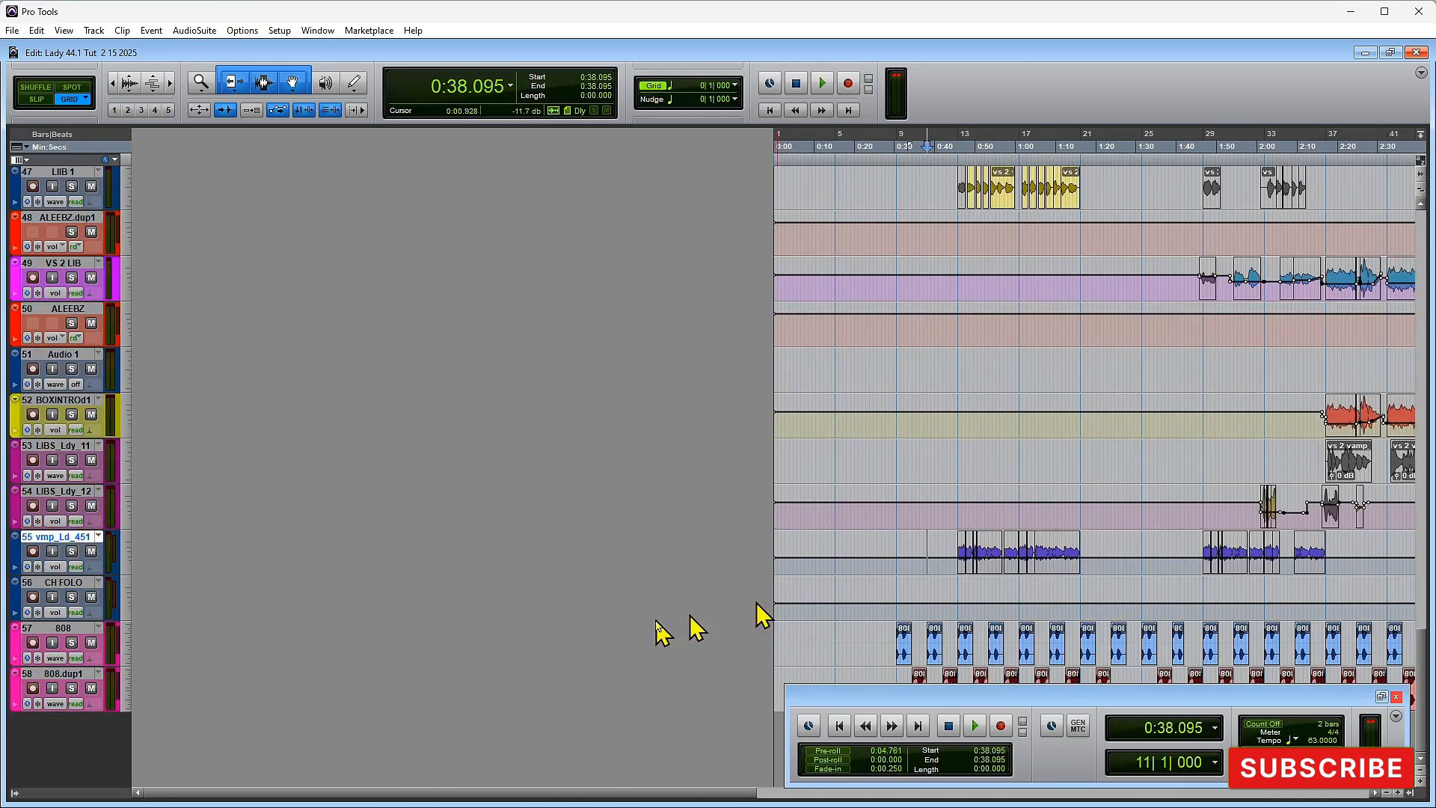
left_click(66, 586)
Step: Select the 808 and 808.dup1 tracks from 0:23.809 to 3:59.047 and look over the whole song's ad-lib and 808 arrangement
left_click_drag(895, 646, 1358, 684)
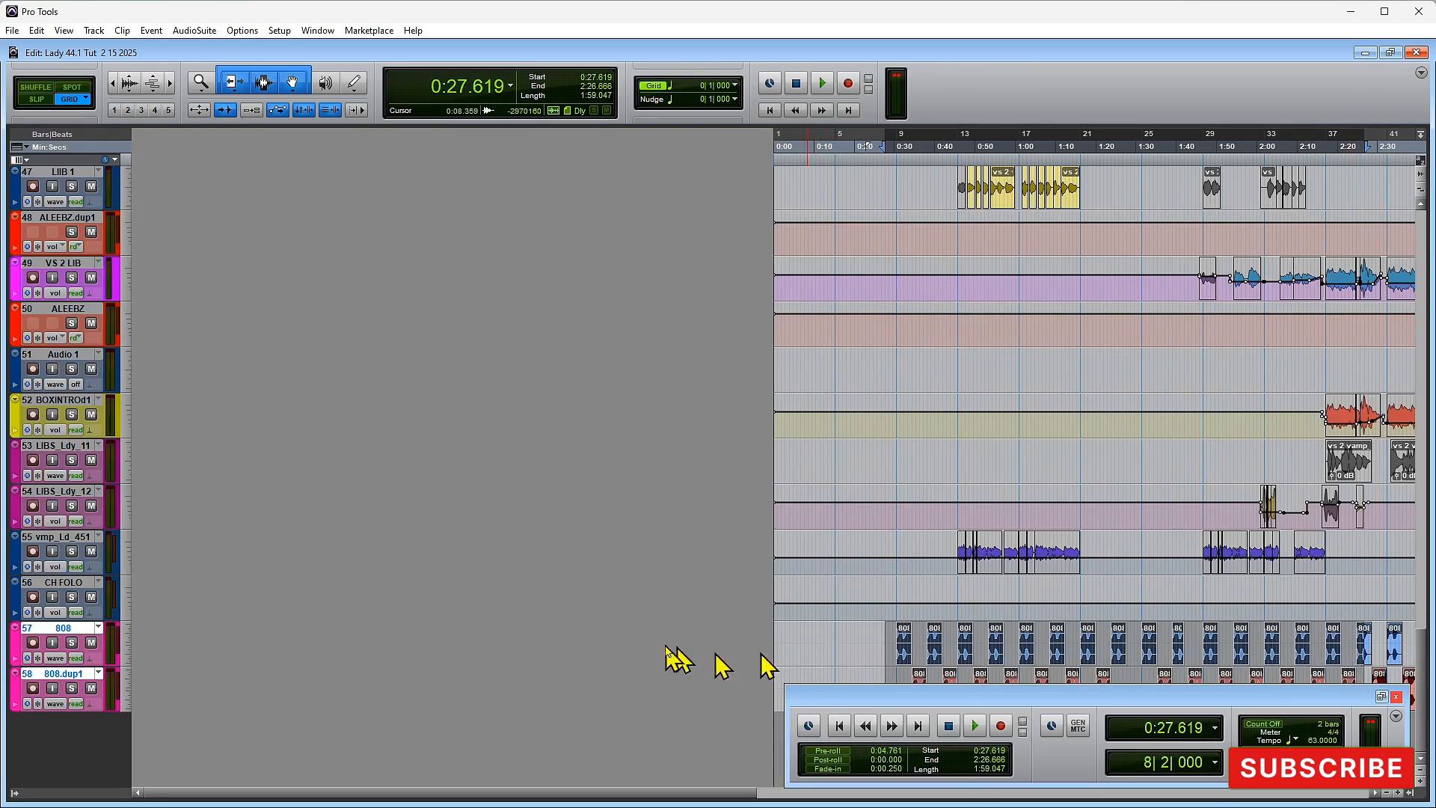
left_click(943, 638)
left_click_drag(872, 634, 459, 744)
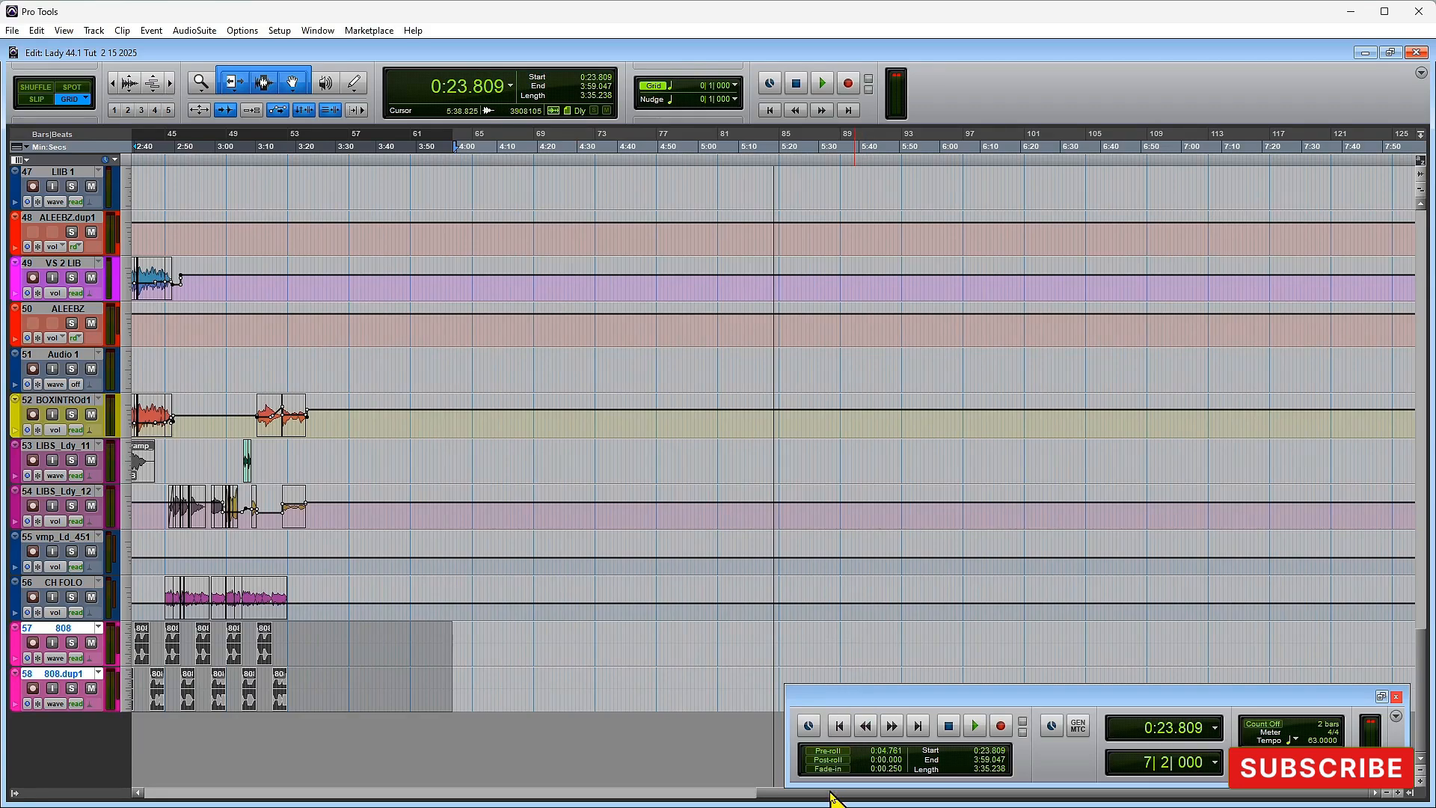
left_click_drag(830, 797, 371, 798)
scroll(1022, 558, "up", 3)
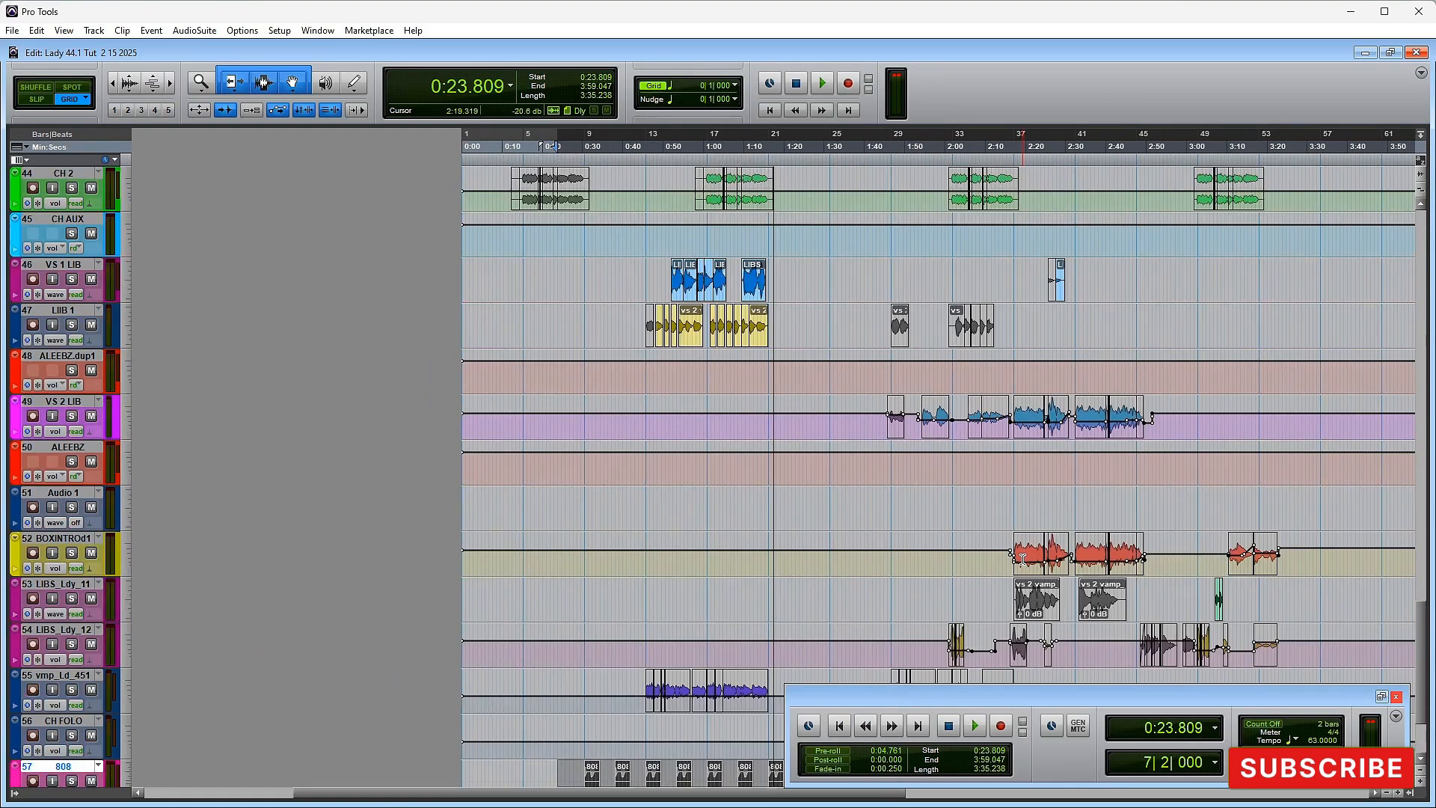
Step: Go up to the piezo guitar tracks, play the intro from 0:06.666 on PIEZOGTR2d1 and stop
scroll(1022, 558, "down", 3)
scroll(1029, 561, "up", 12)
scroll(1019, 560, "up", 11)
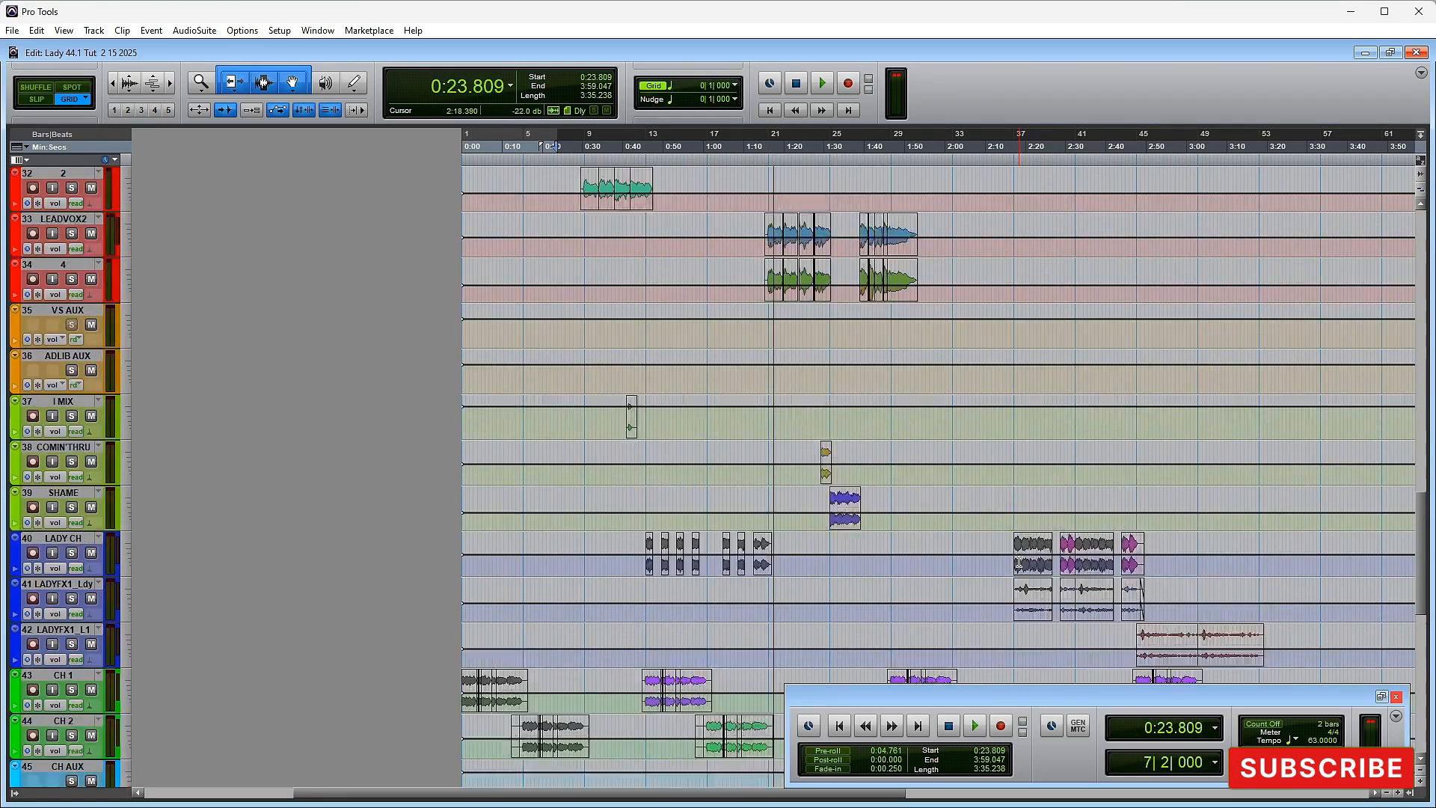
scroll(1015, 560, "up", 9)
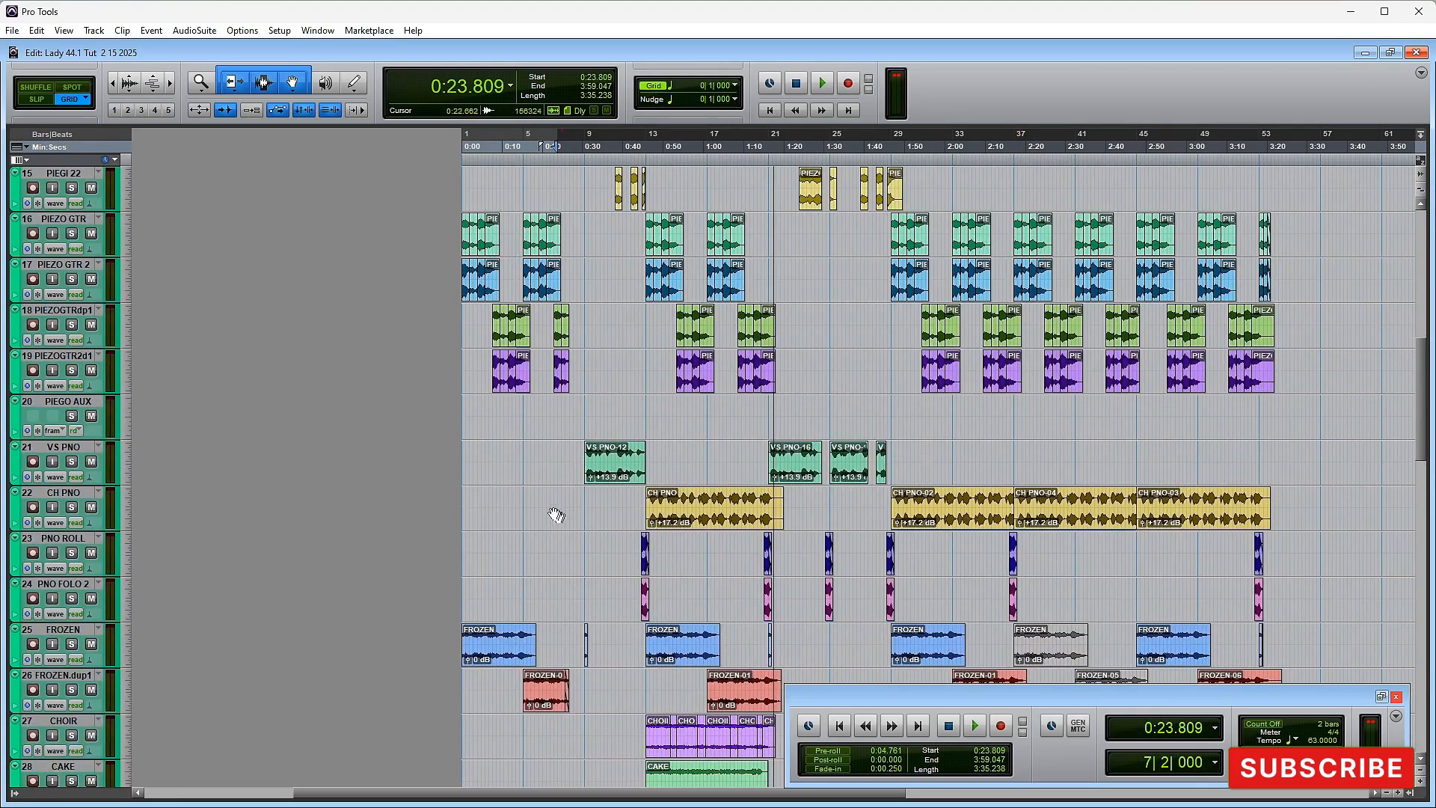
left_click(493, 358)
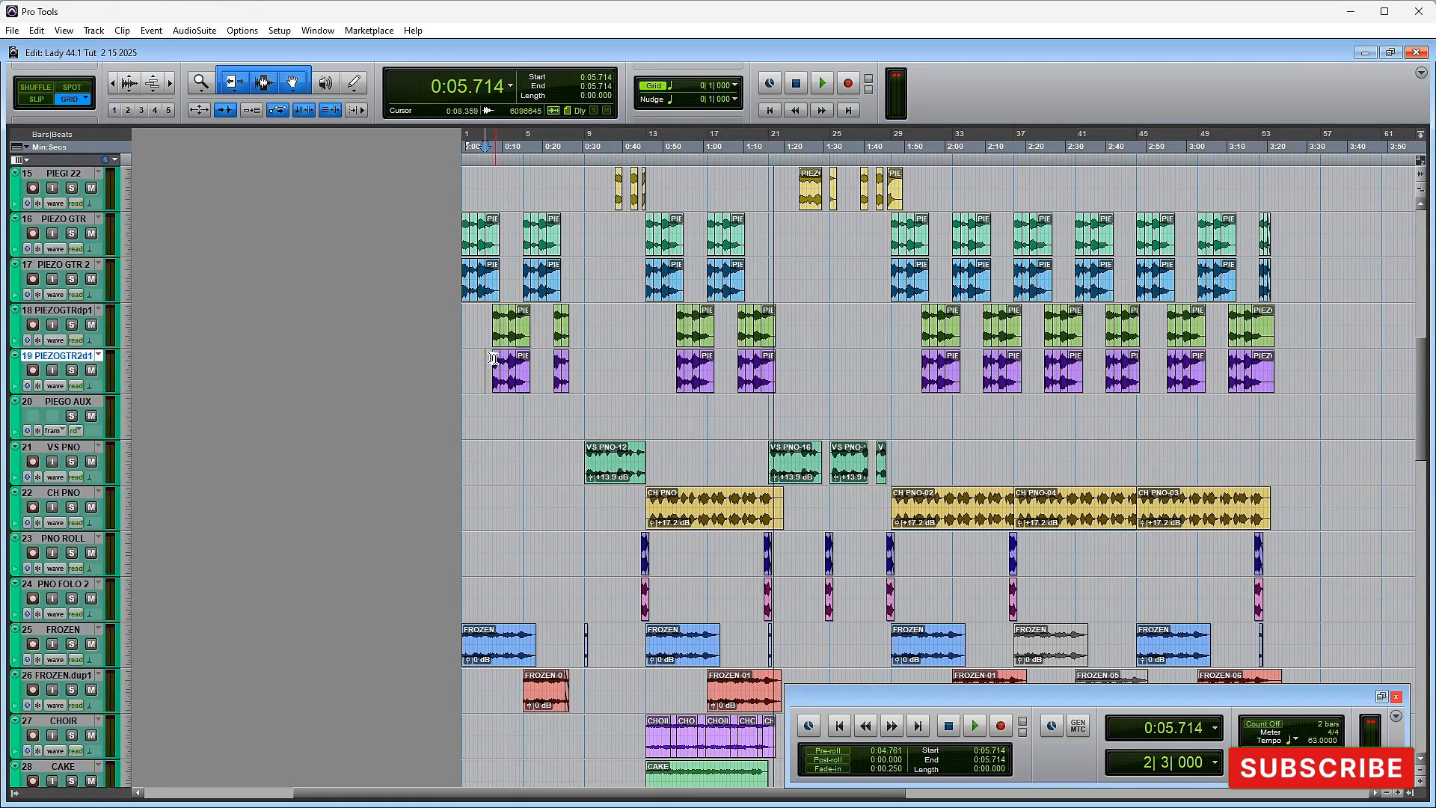
left_click(487, 363)
key("space")
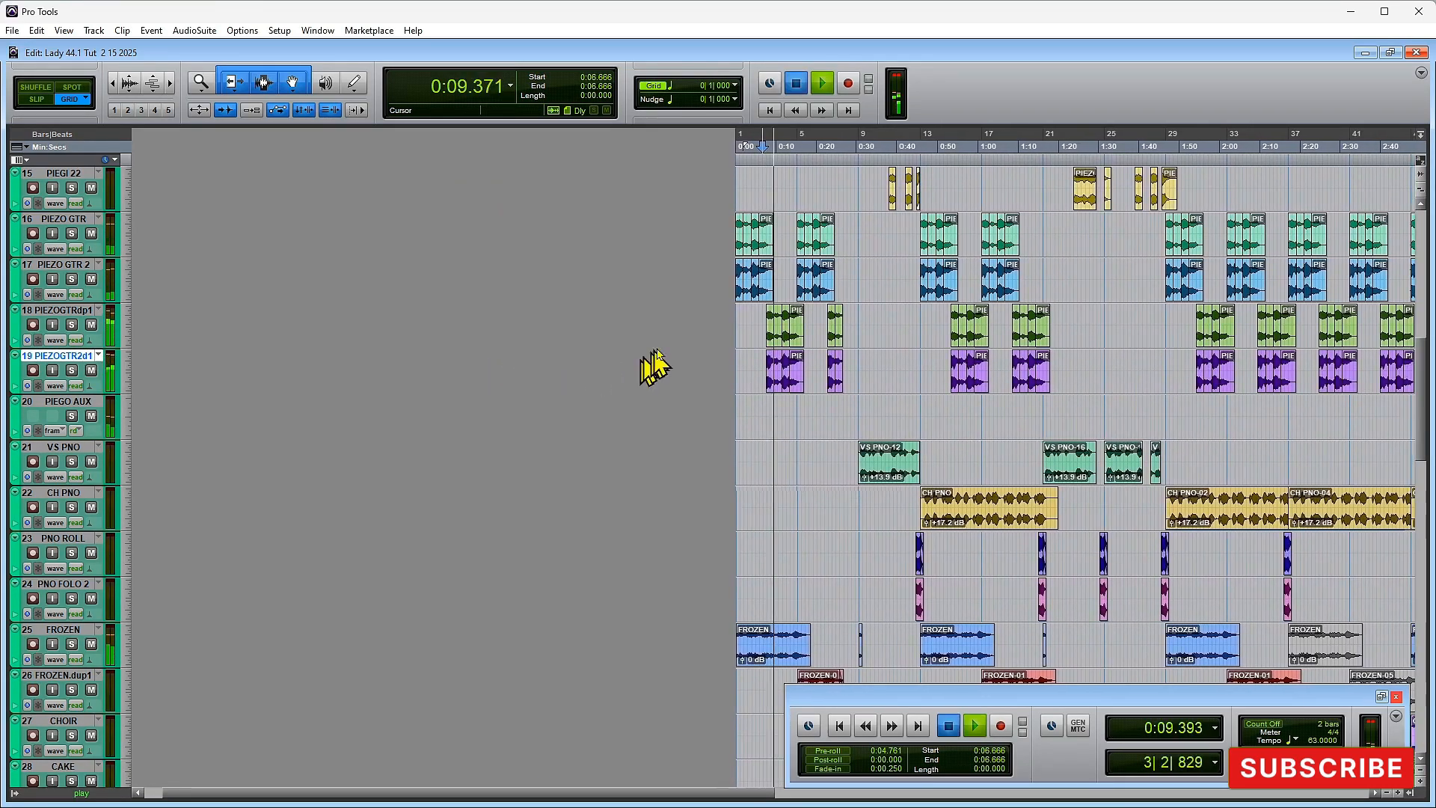
key("space")
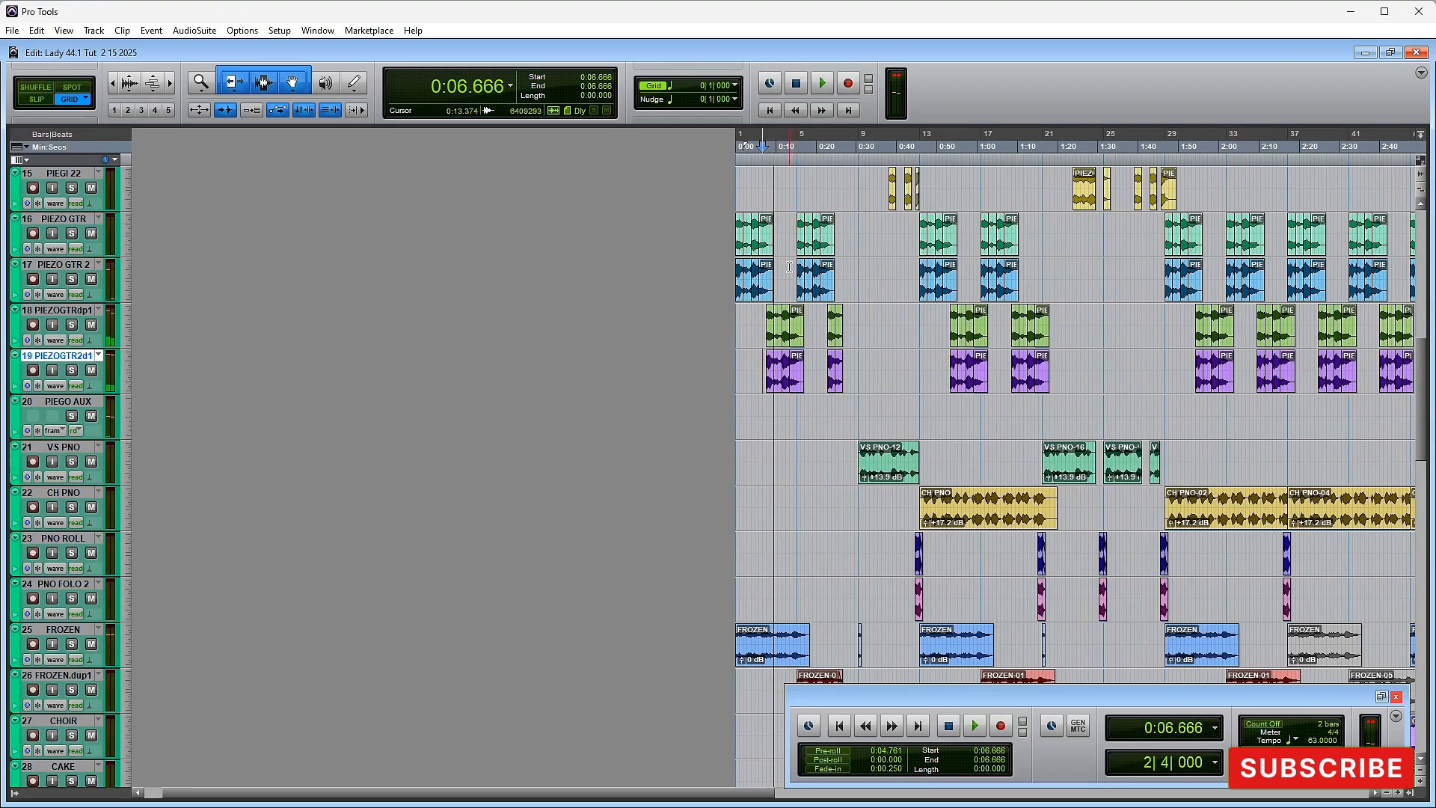
Step: Play the piezo guitars from 0:13.333 on the PIEZO GTR 2 track and stop
left_click(789, 267)
key("space")
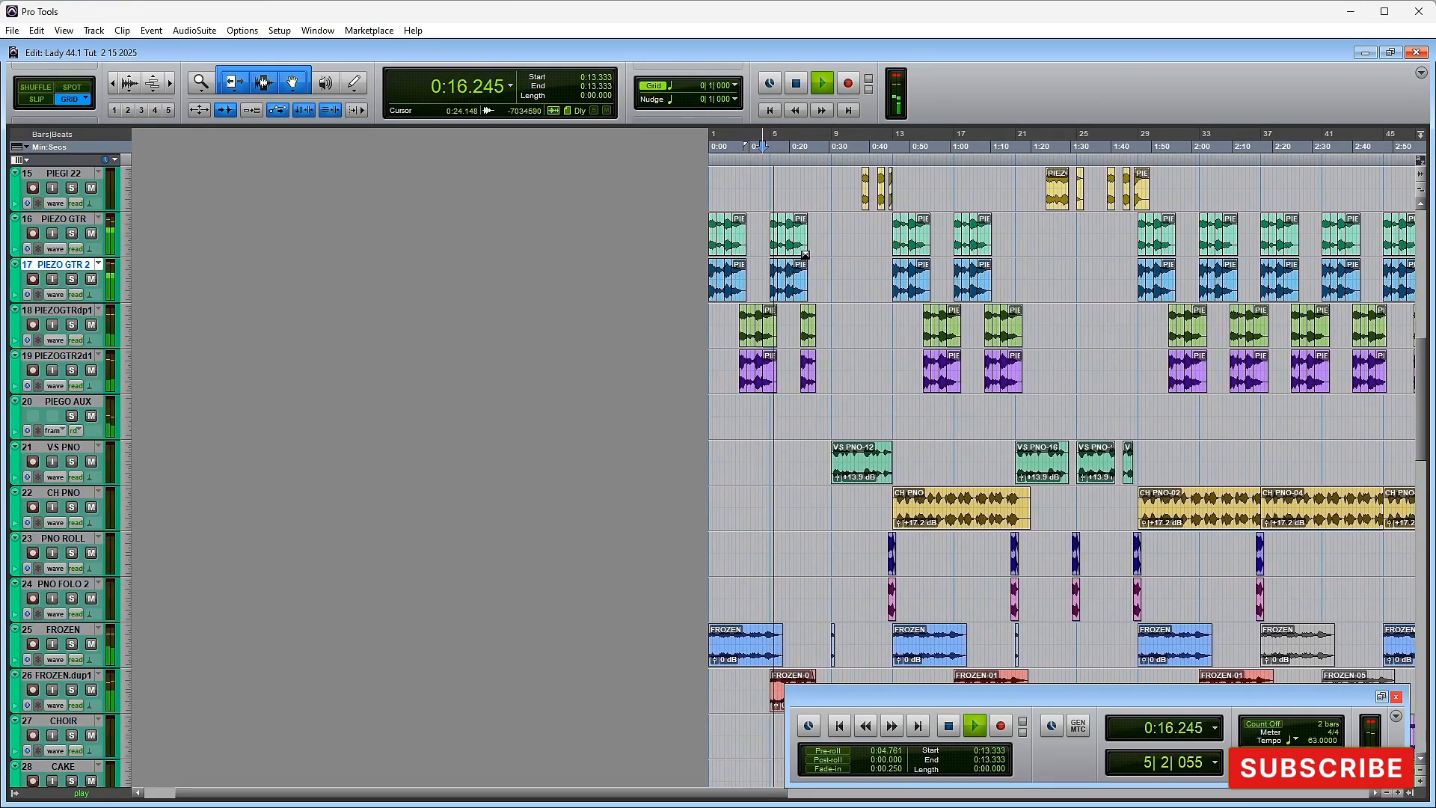
key("space")
Step: Go up to the drum tracks, play the verse entry from 0:29.523 on the KK 3 track and stop
scroll(807, 261, "up", 1)
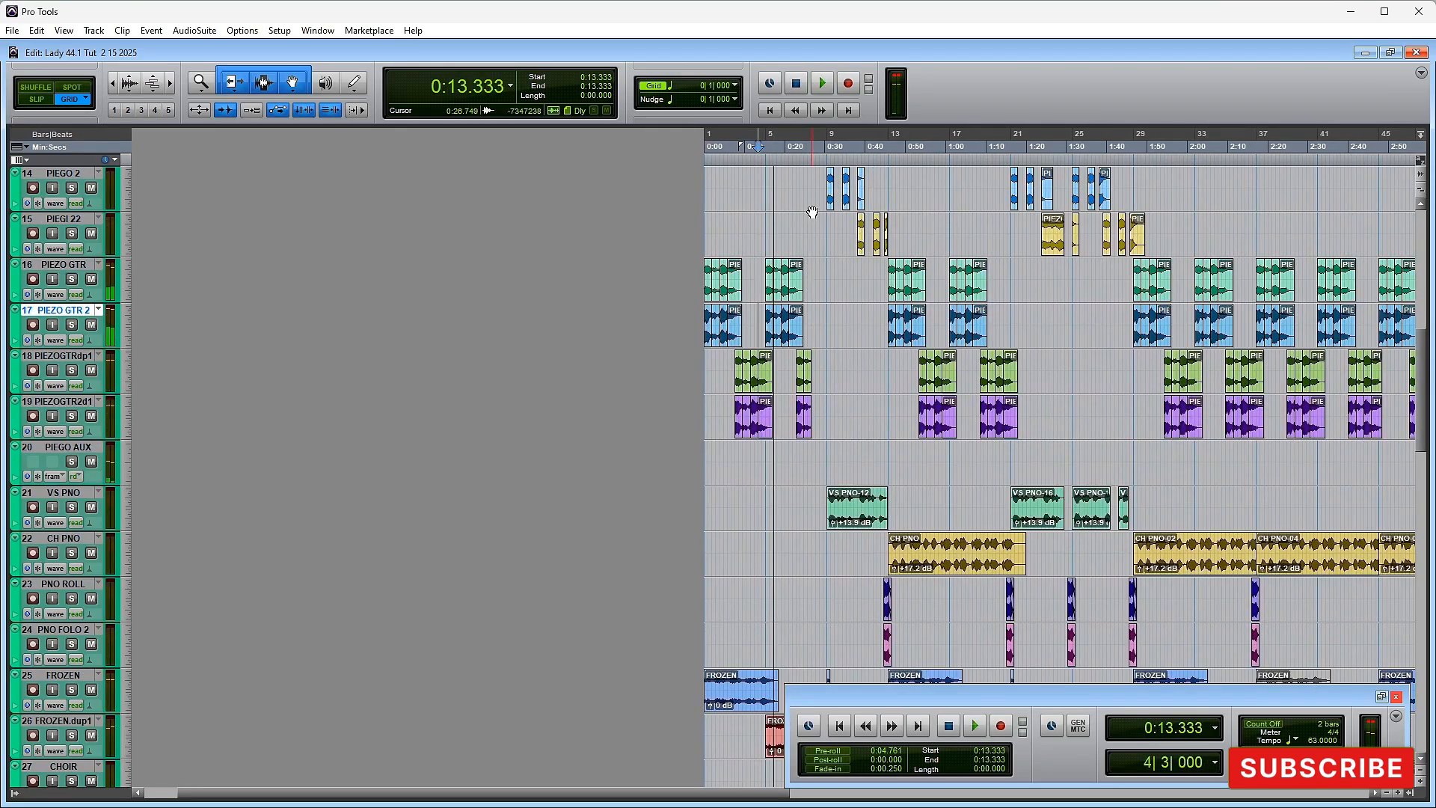
scroll(812, 213, "up", 11)
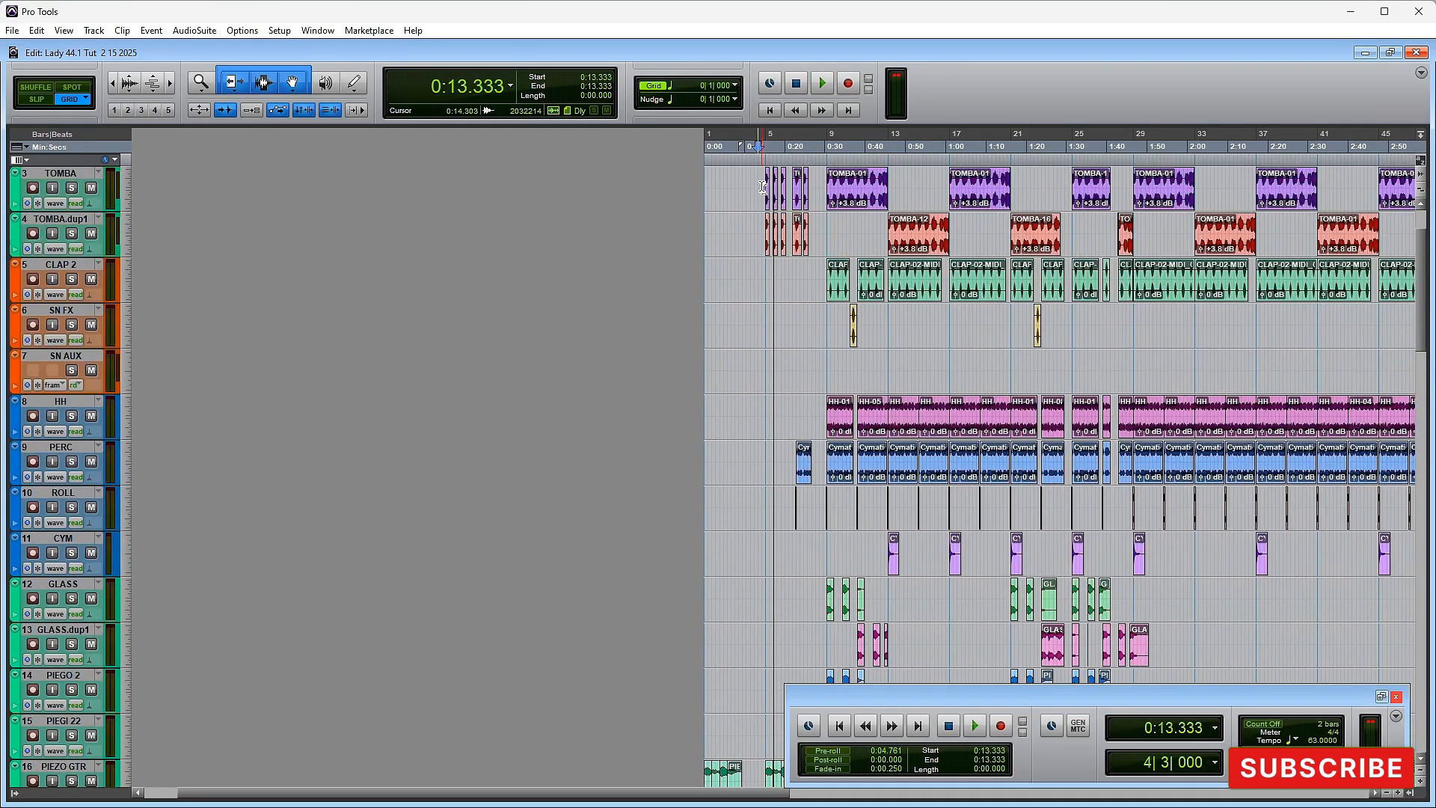
left_click(761, 183)
scroll(763, 220, "up", 2)
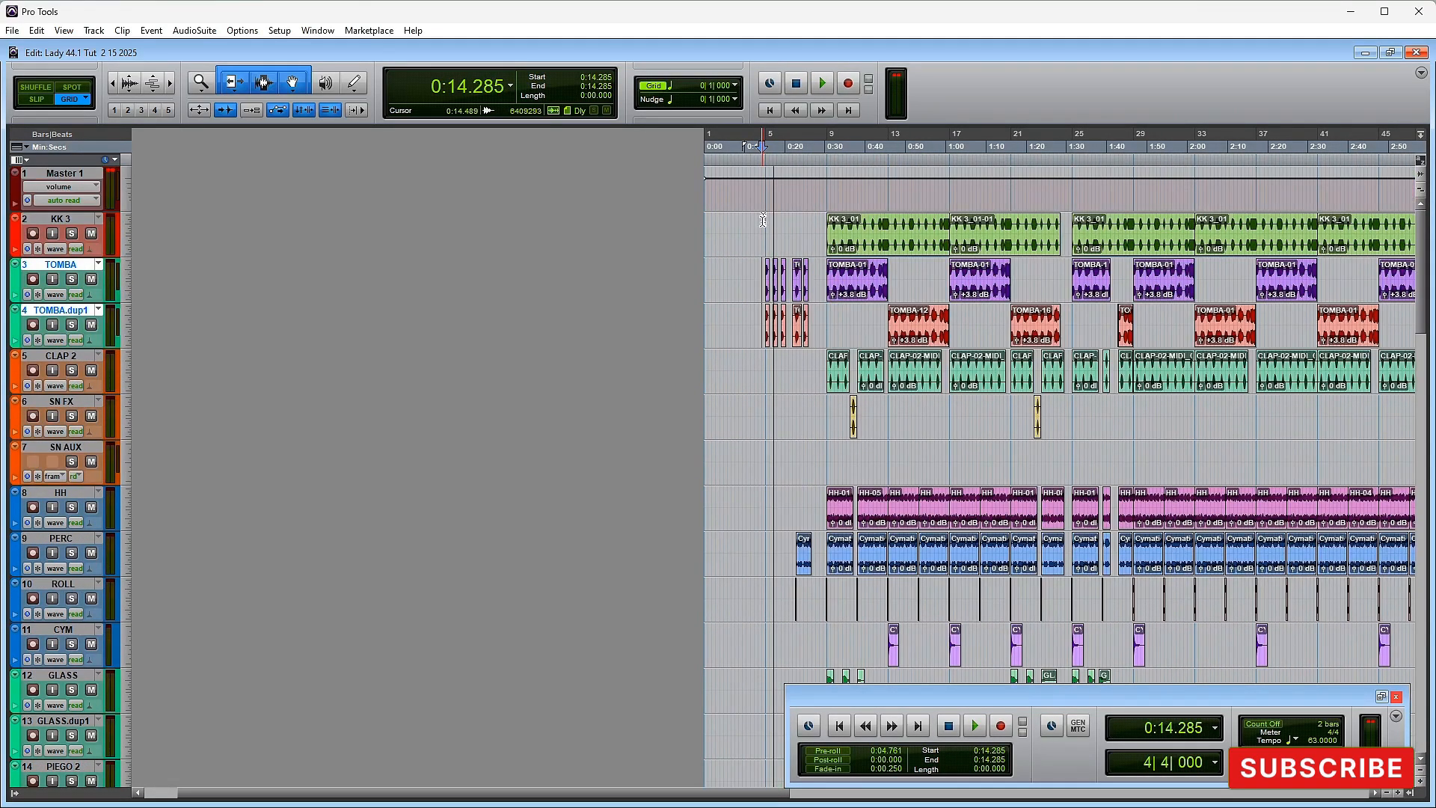
left_click(822, 227)
key("space")
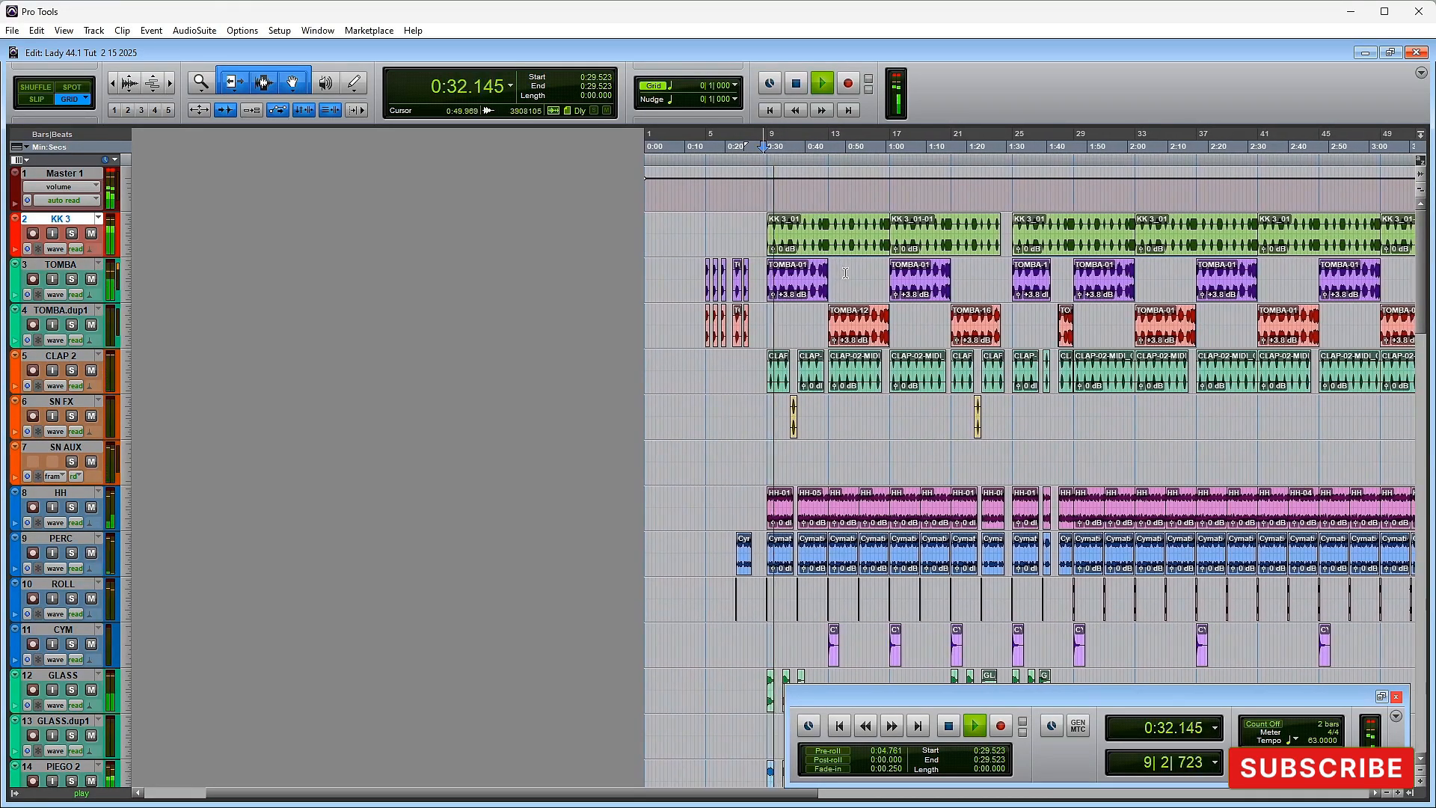
key("t")
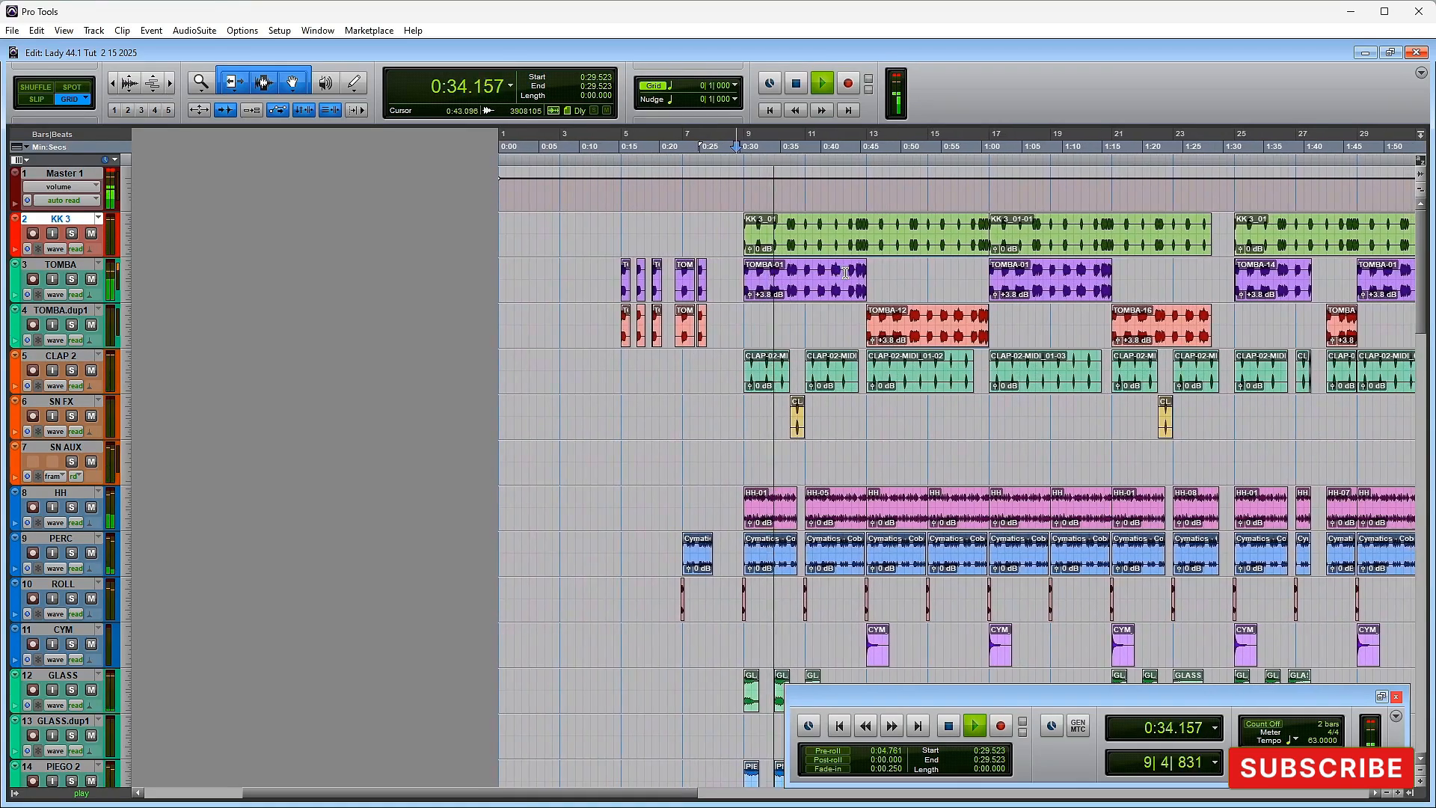
key("space")
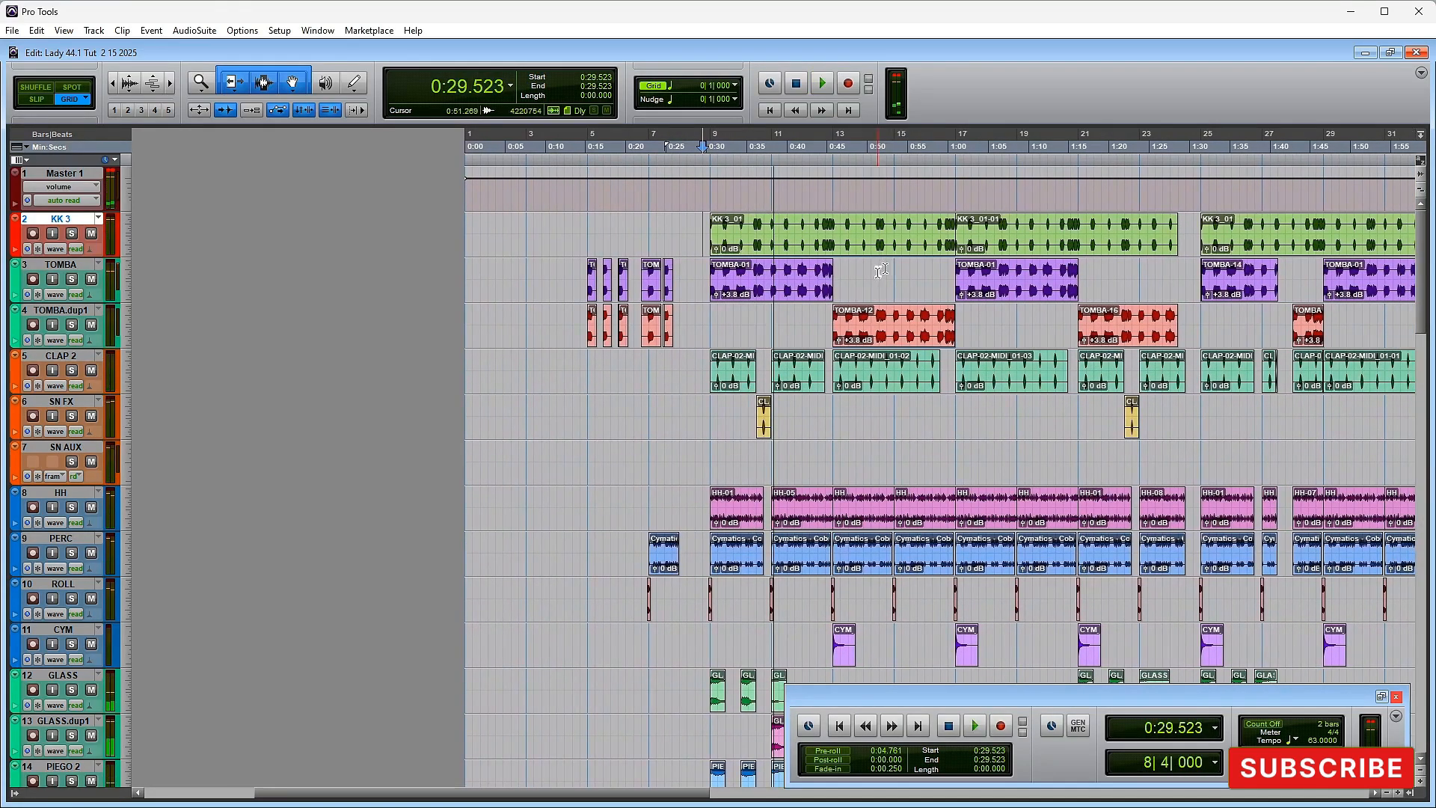
Step: Play the chorus from 0:44.761 with the cursor across the TOMBA tracks and stop
left_click(822, 317)
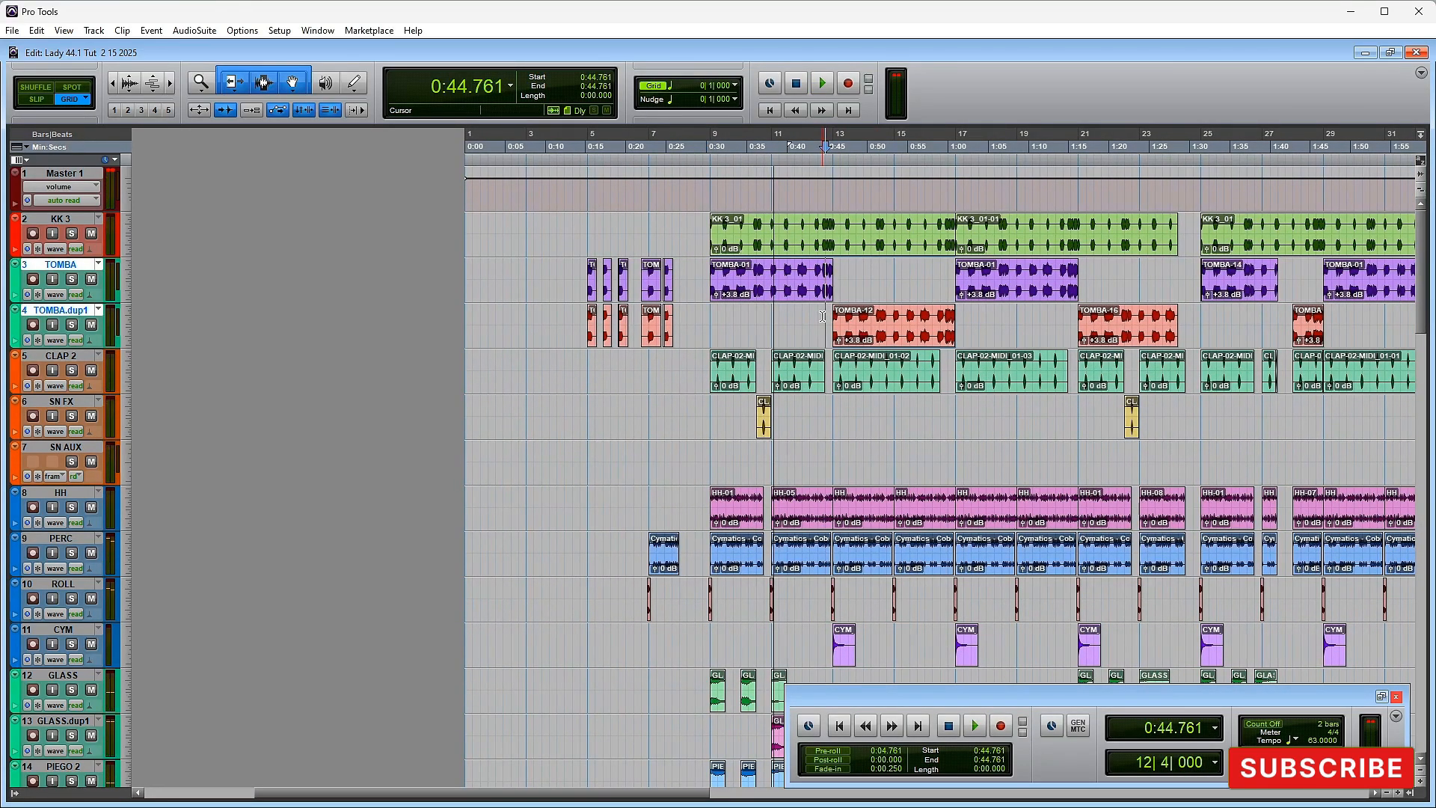
key("space")
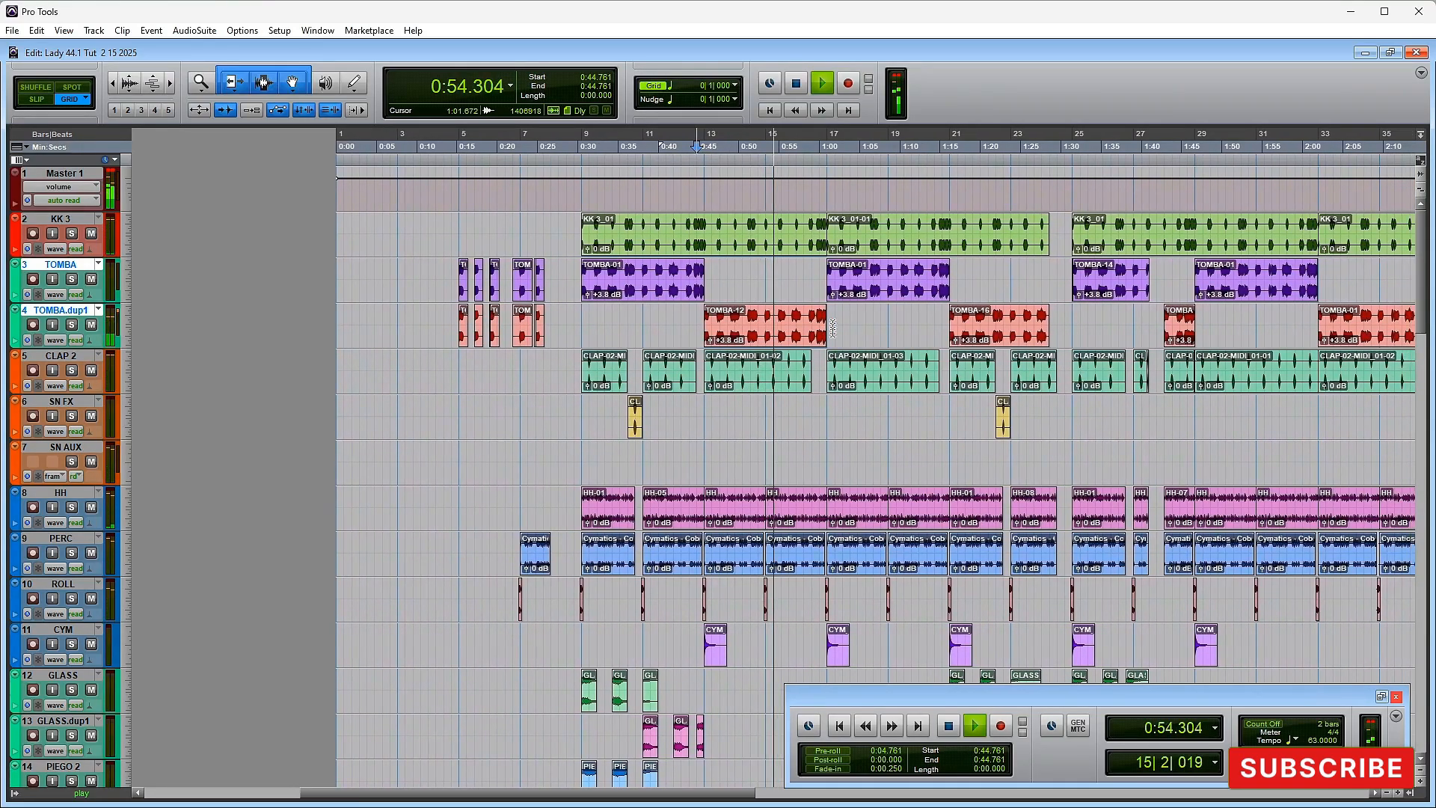
key("space")
Step: Mute the VS 1 LIB track, play briefly from 0:44.761 and stop
scroll(832, 333, "down", 8)
scroll(832, 344, "down", 10)
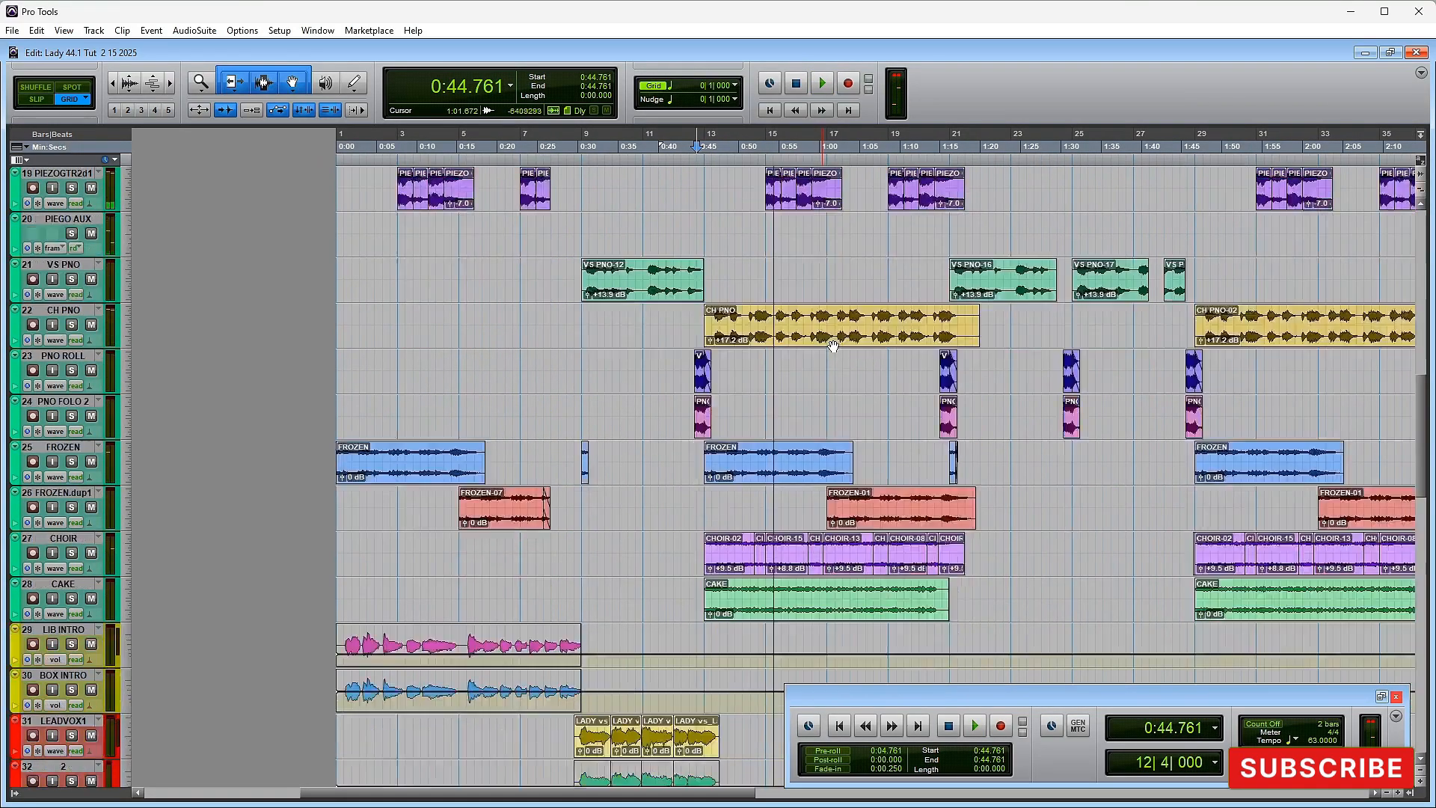
scroll(828, 344, "down", 6)
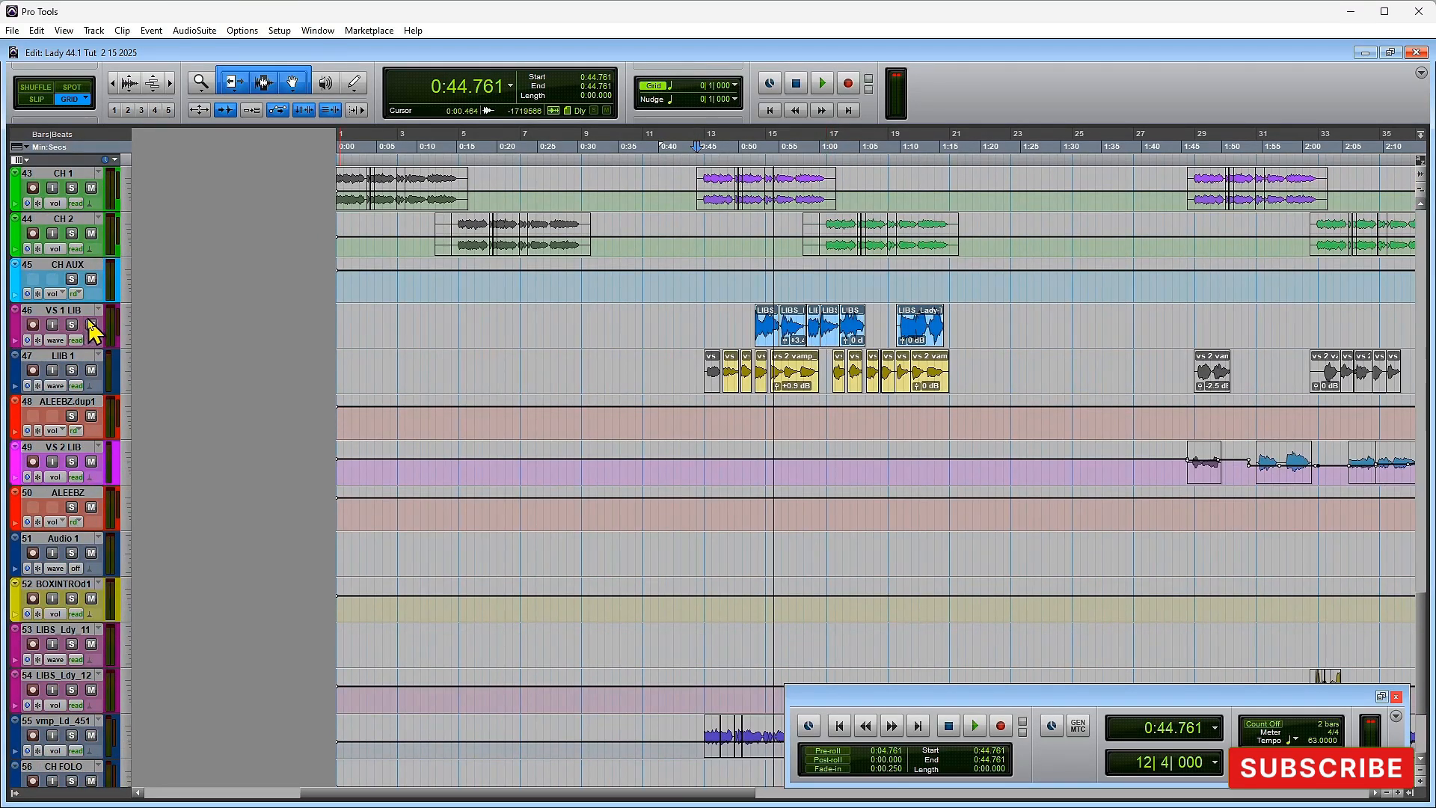
left_click(692, 314)
key("space")
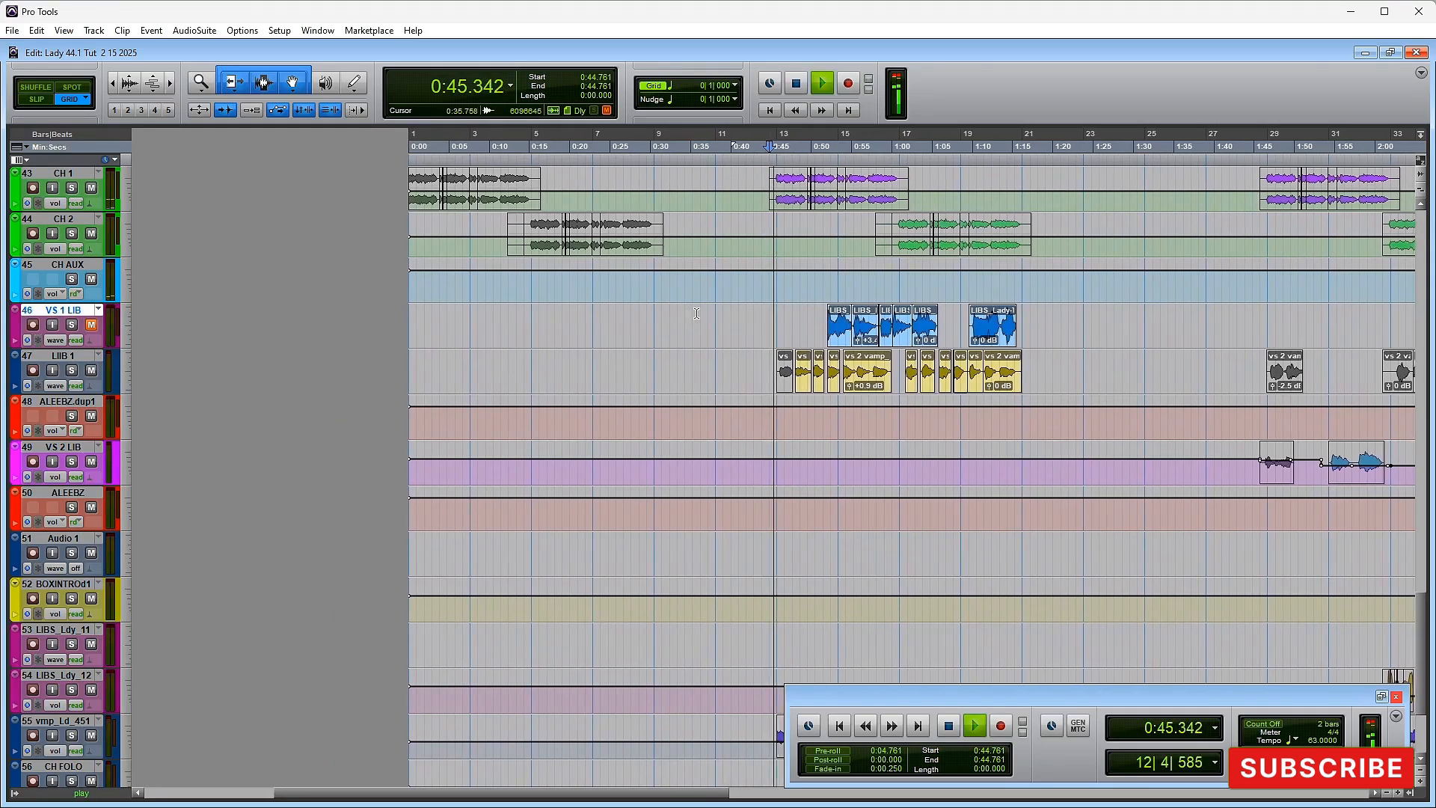
key("space")
Step: Play the second verse from 1:14.285, look over the vocal and ad-lib tracks up to LEADVOX2, and stop
scroll(914, 253, "up", 2)
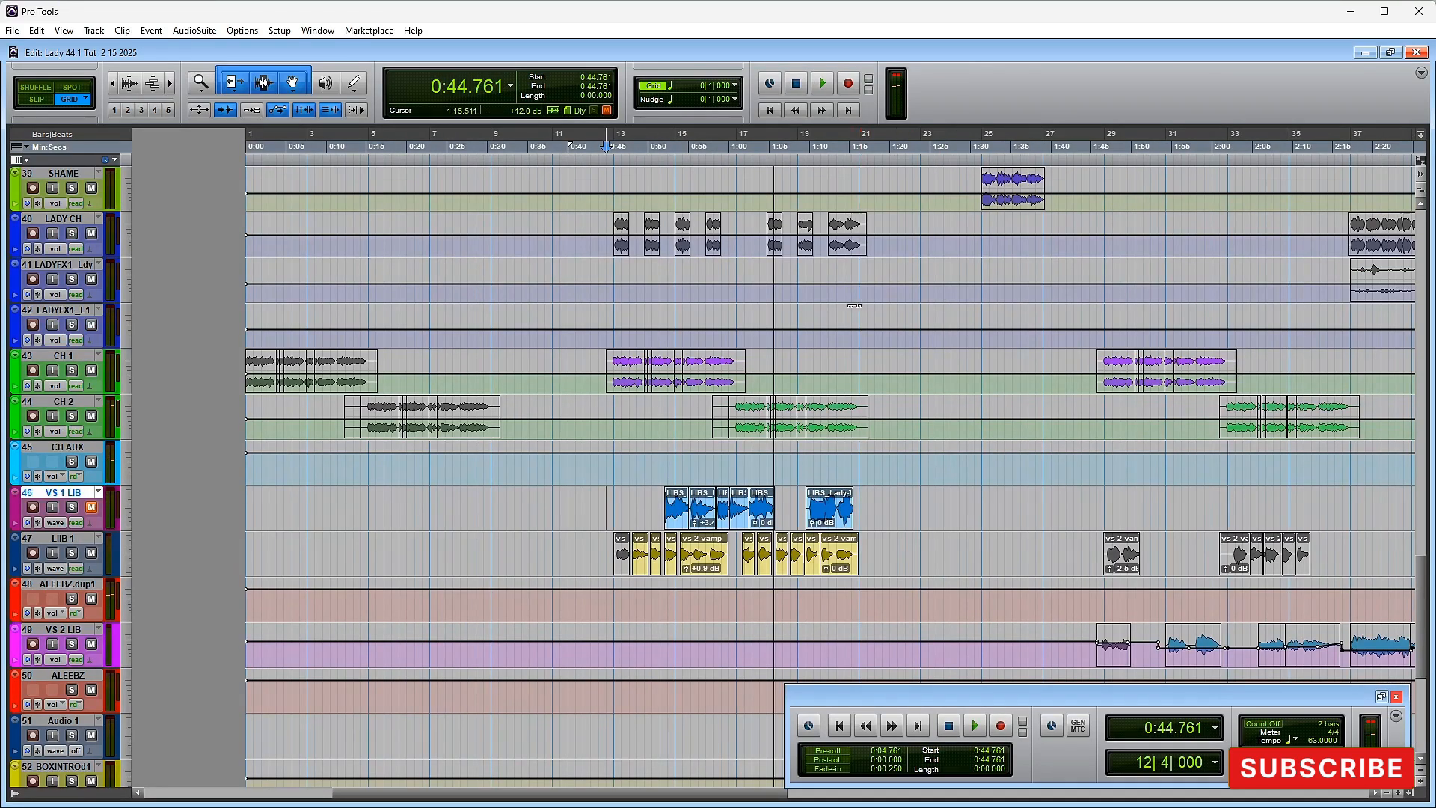
left_click(842, 339)
key("space")
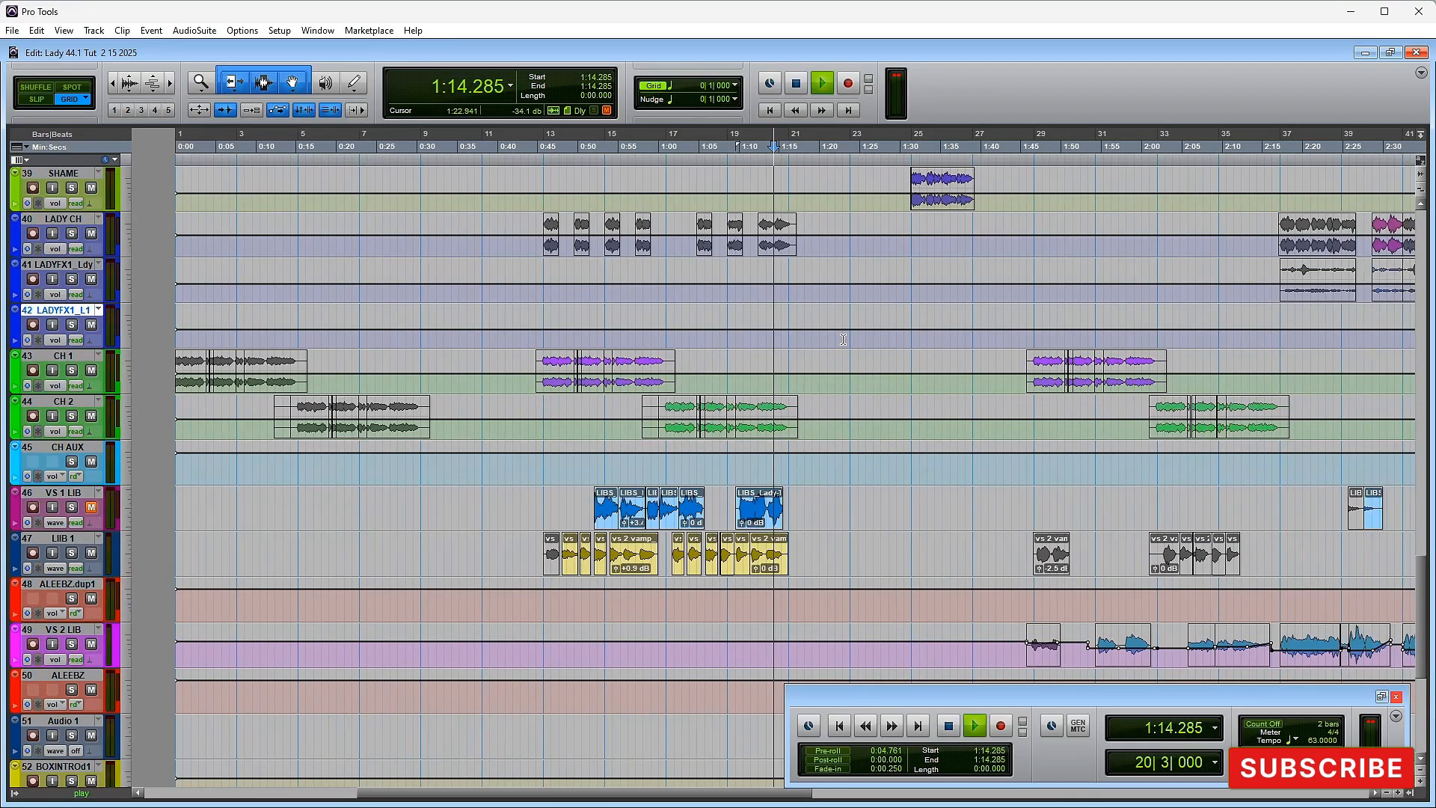
scroll(861, 351, "up", 2)
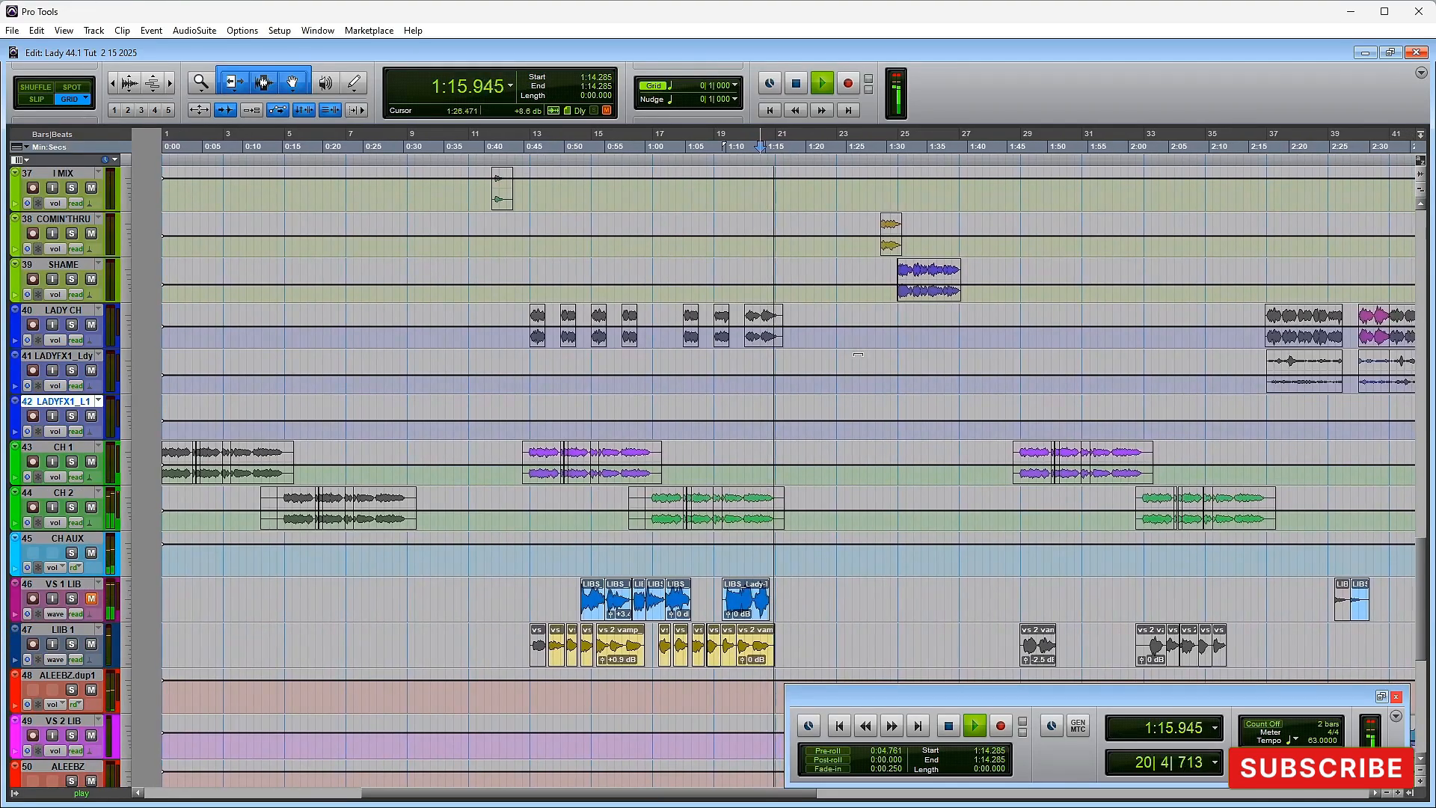
scroll(857, 354, "down", 7)
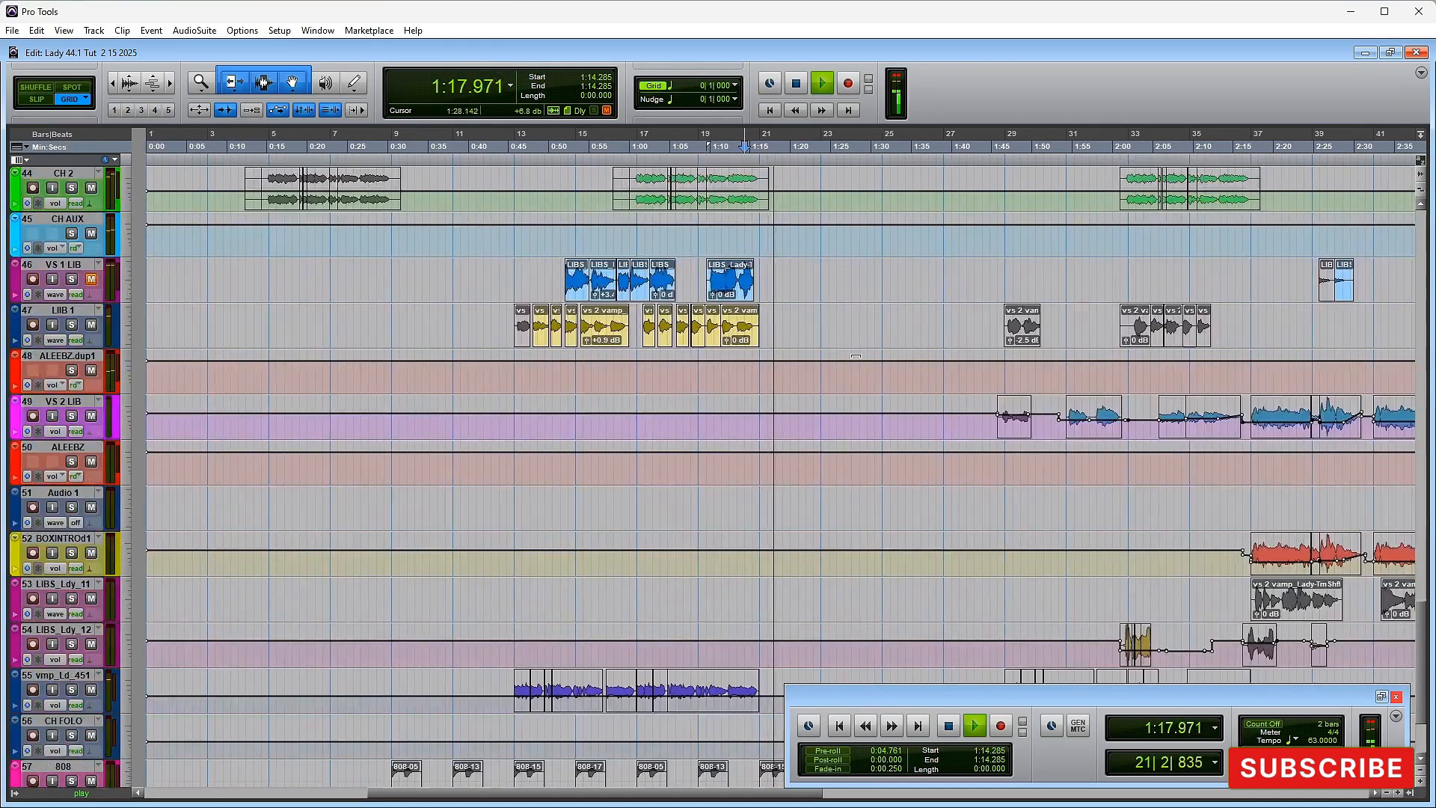
scroll(852, 359, "up", 16)
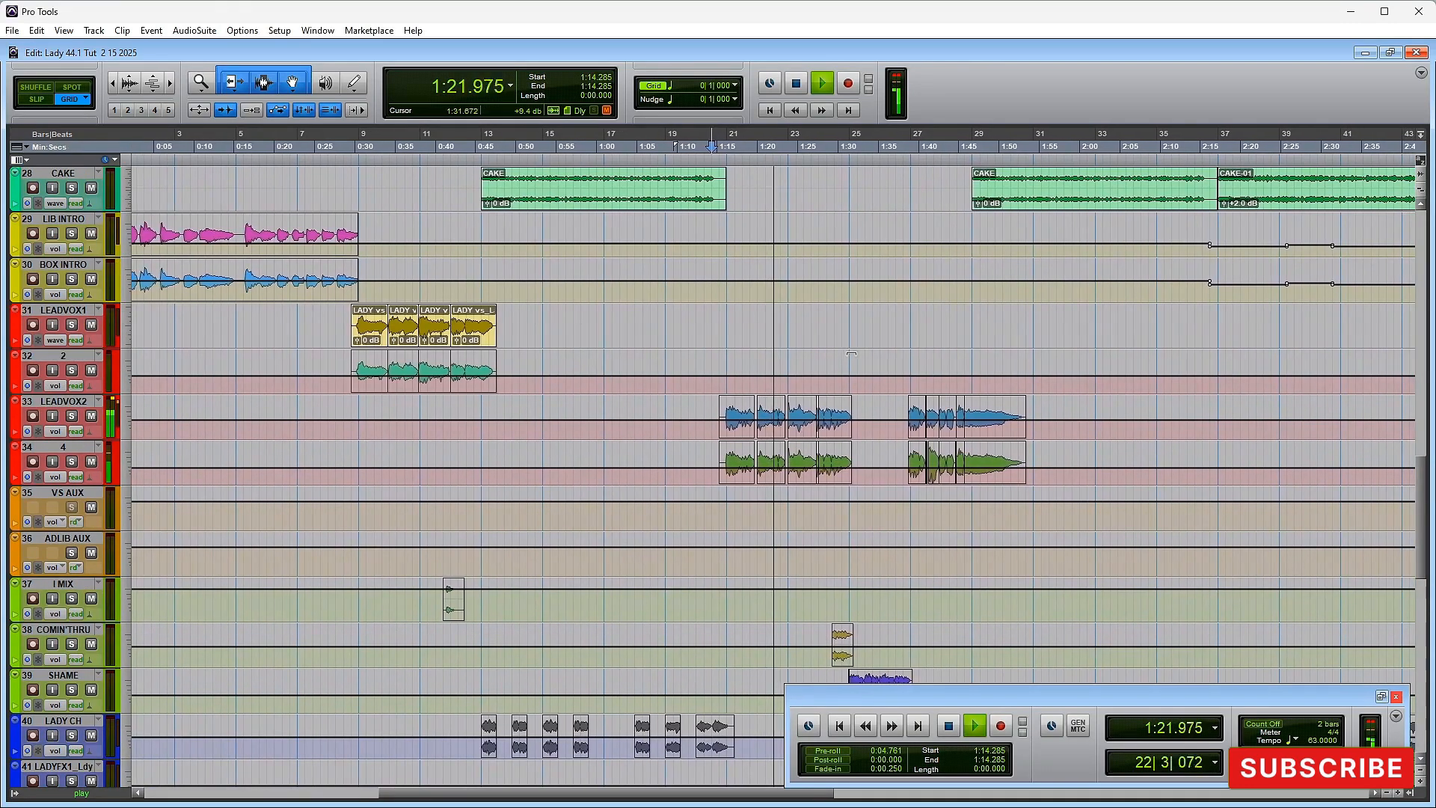
key("space")
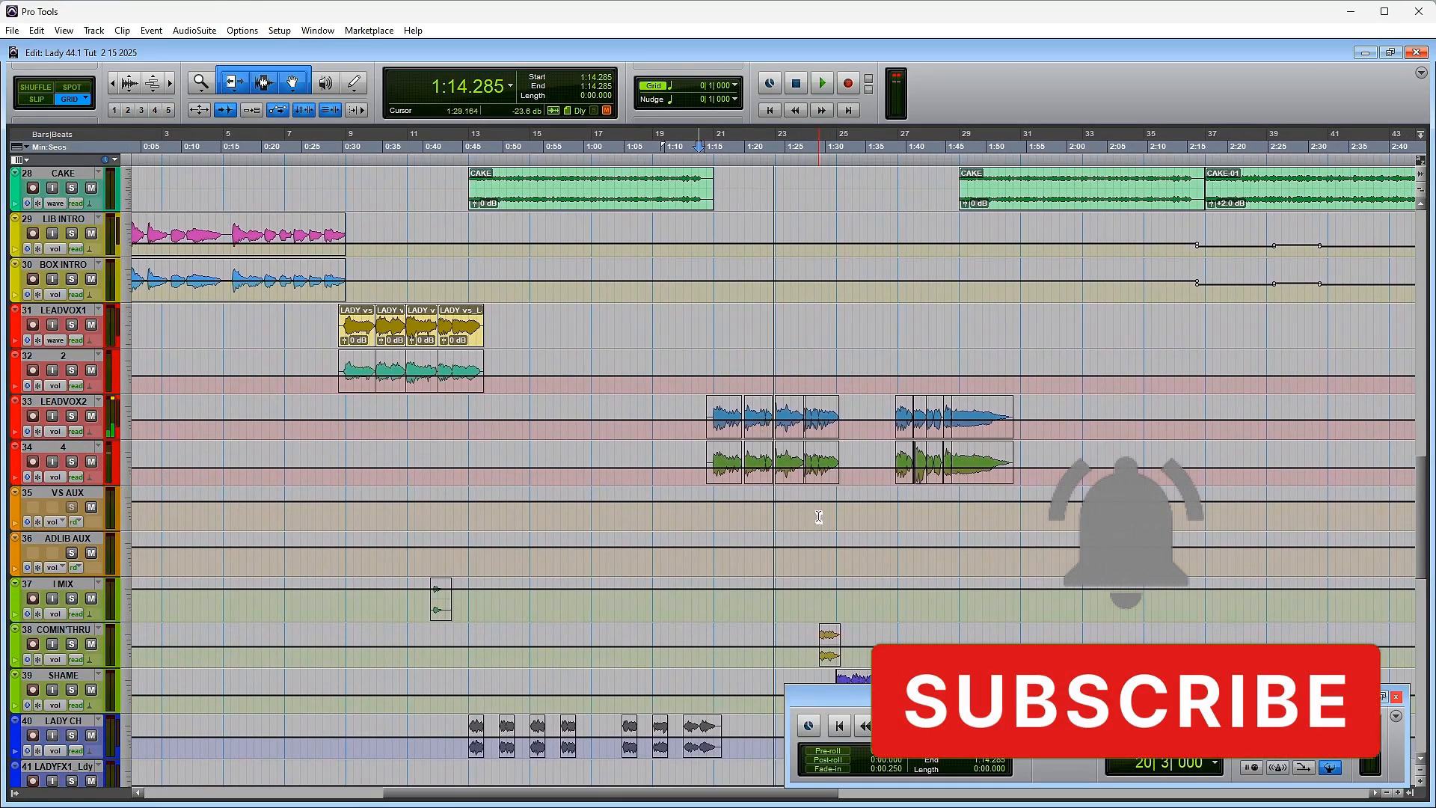
Step: Play from 1:29.523 on the VS AUX track to hear the COMIN'THRU and SHAME ad-libs, and stop
left_click(835, 491)
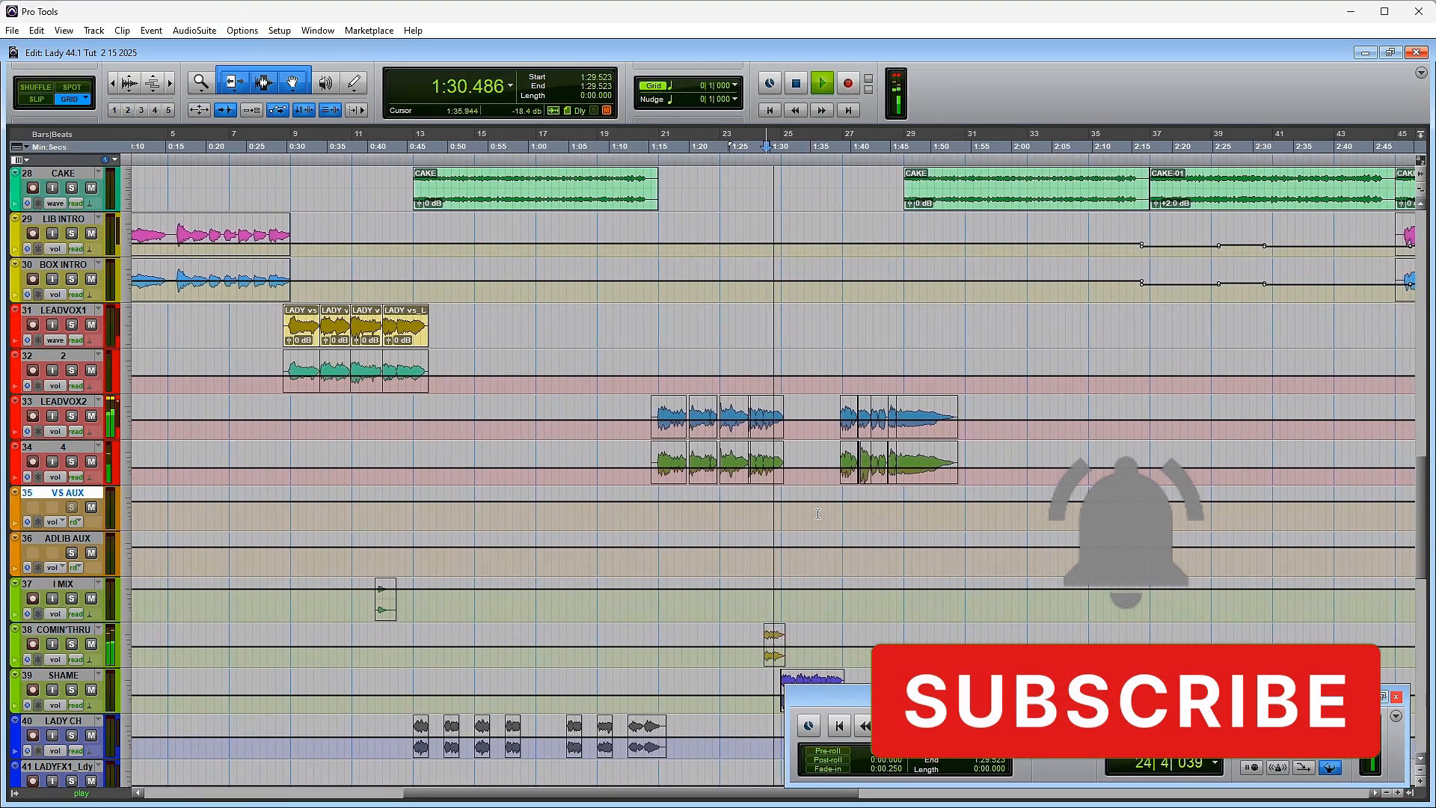
scroll(837, 439, "down", 2)
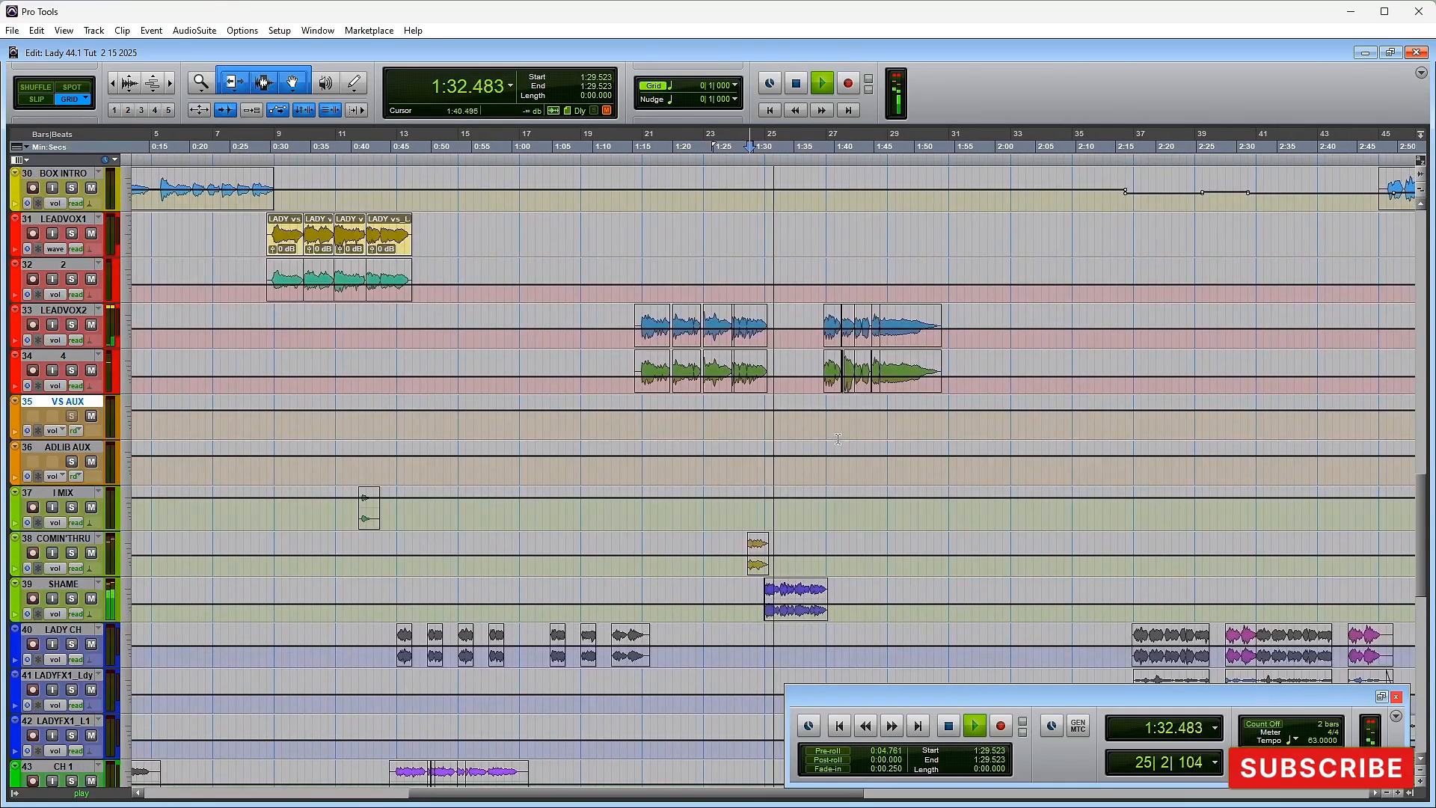
key("space")
Step: Play the transition into the second chorus from 1:45.714, follow the chorus and ad-lib tracks, and stop
left_click(868, 343)
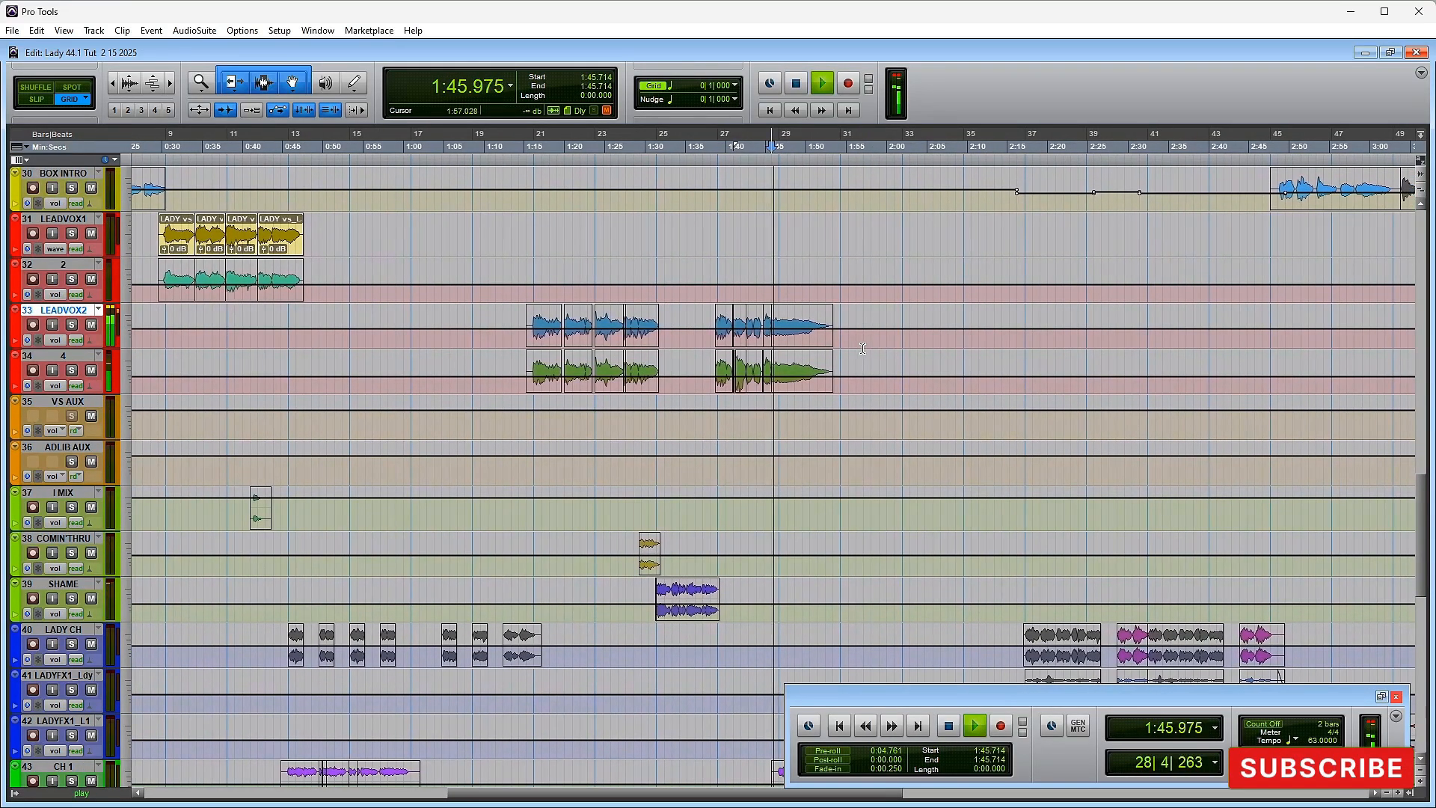
scroll(871, 348, "up", 3)
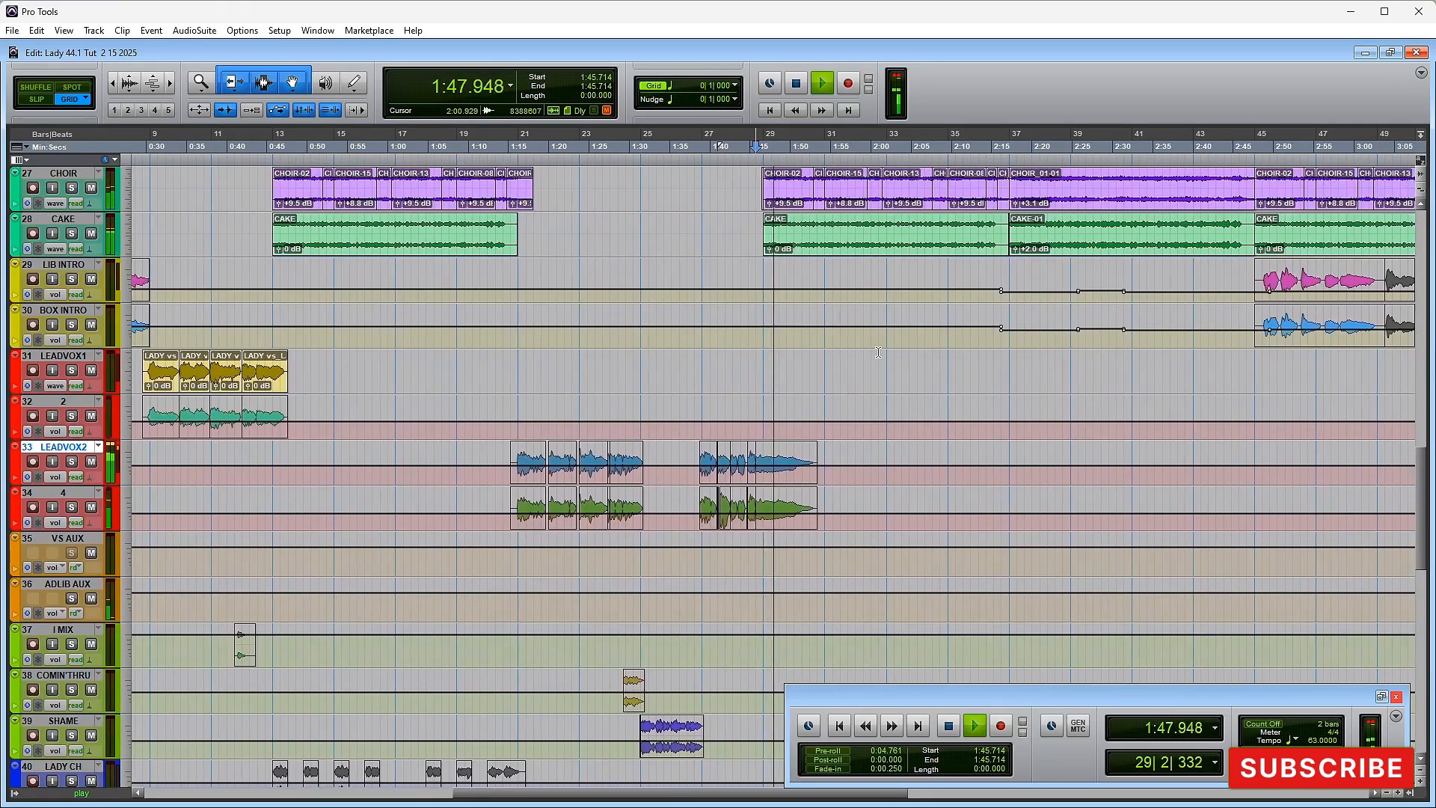
scroll(877, 353, "down", 10)
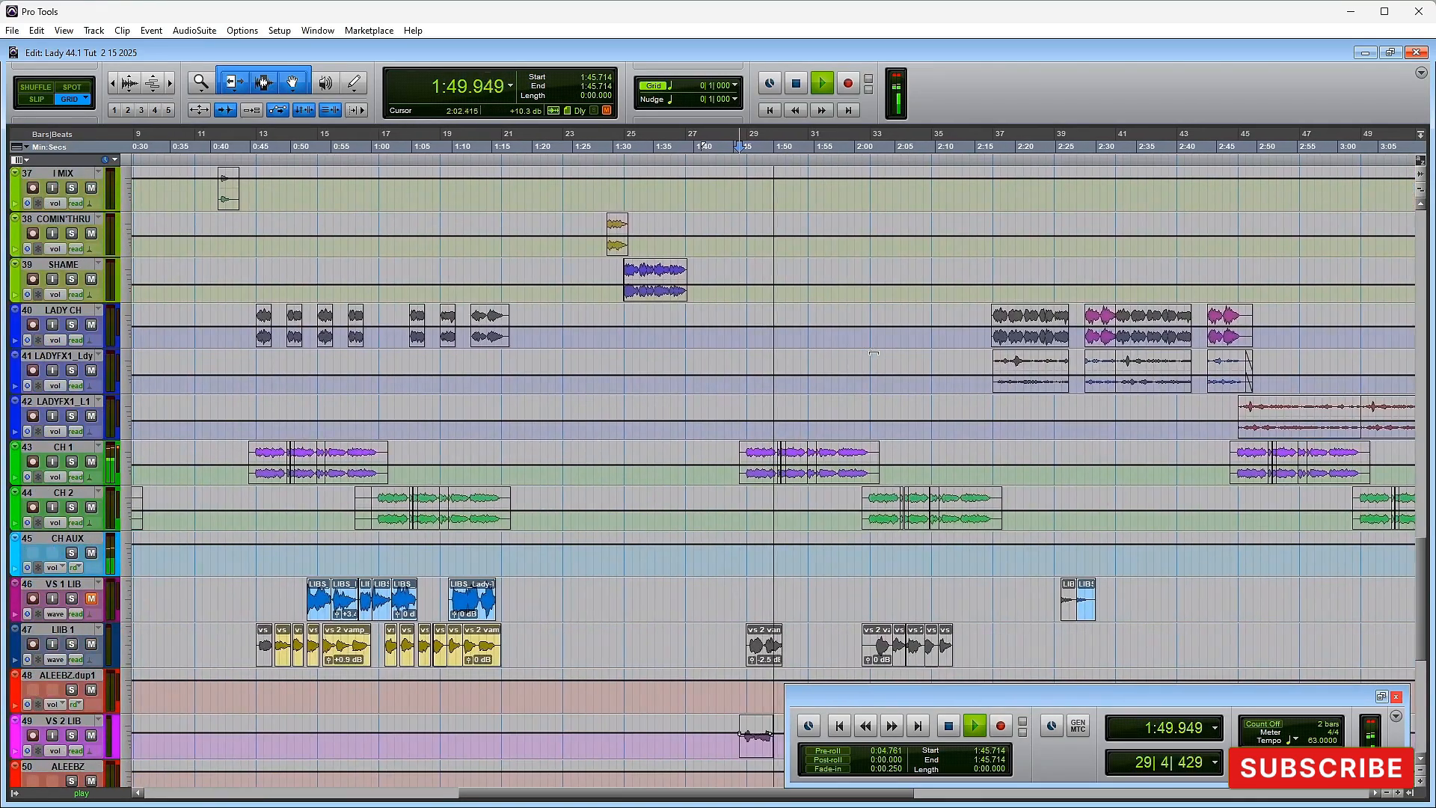
scroll(878, 445, "down", 3)
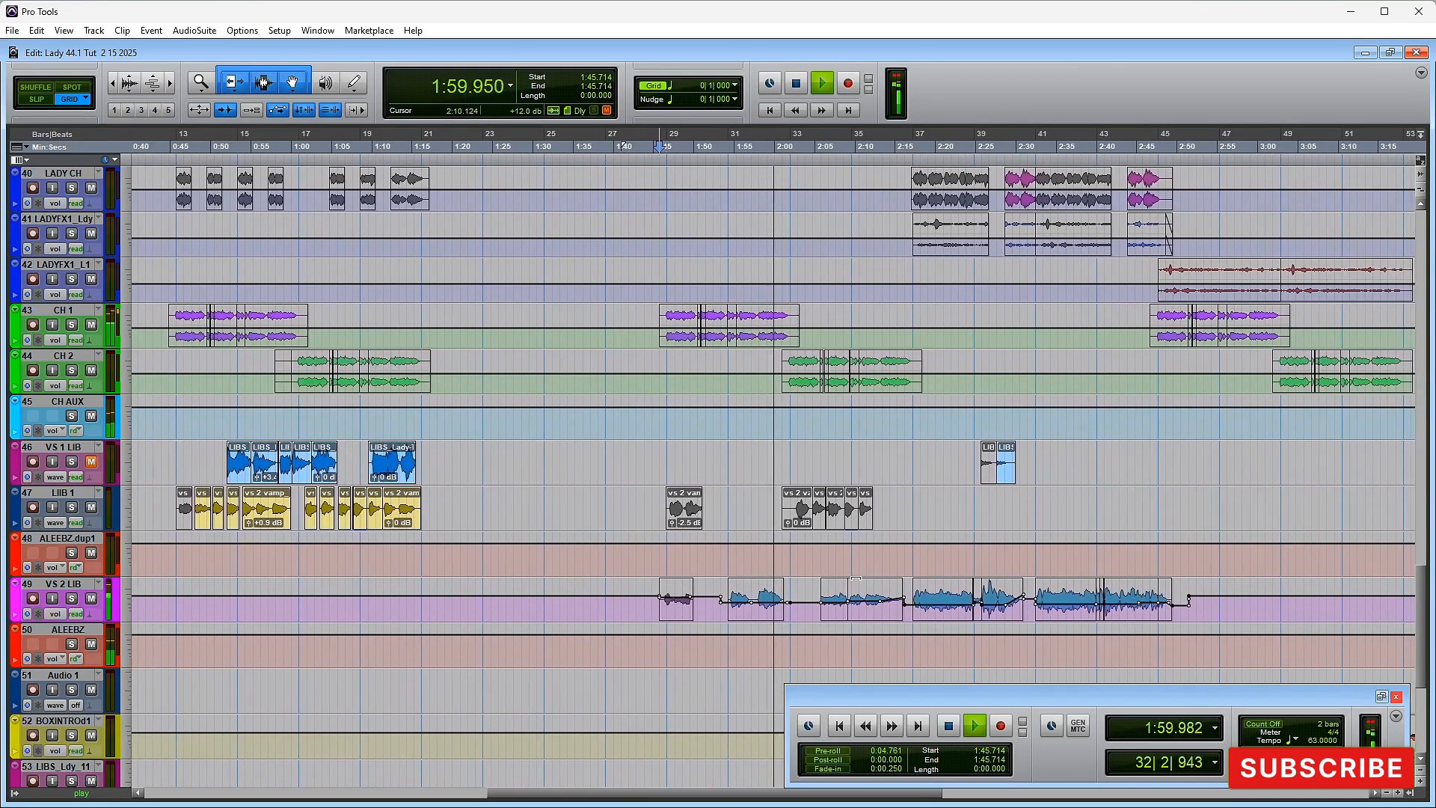
key("space")
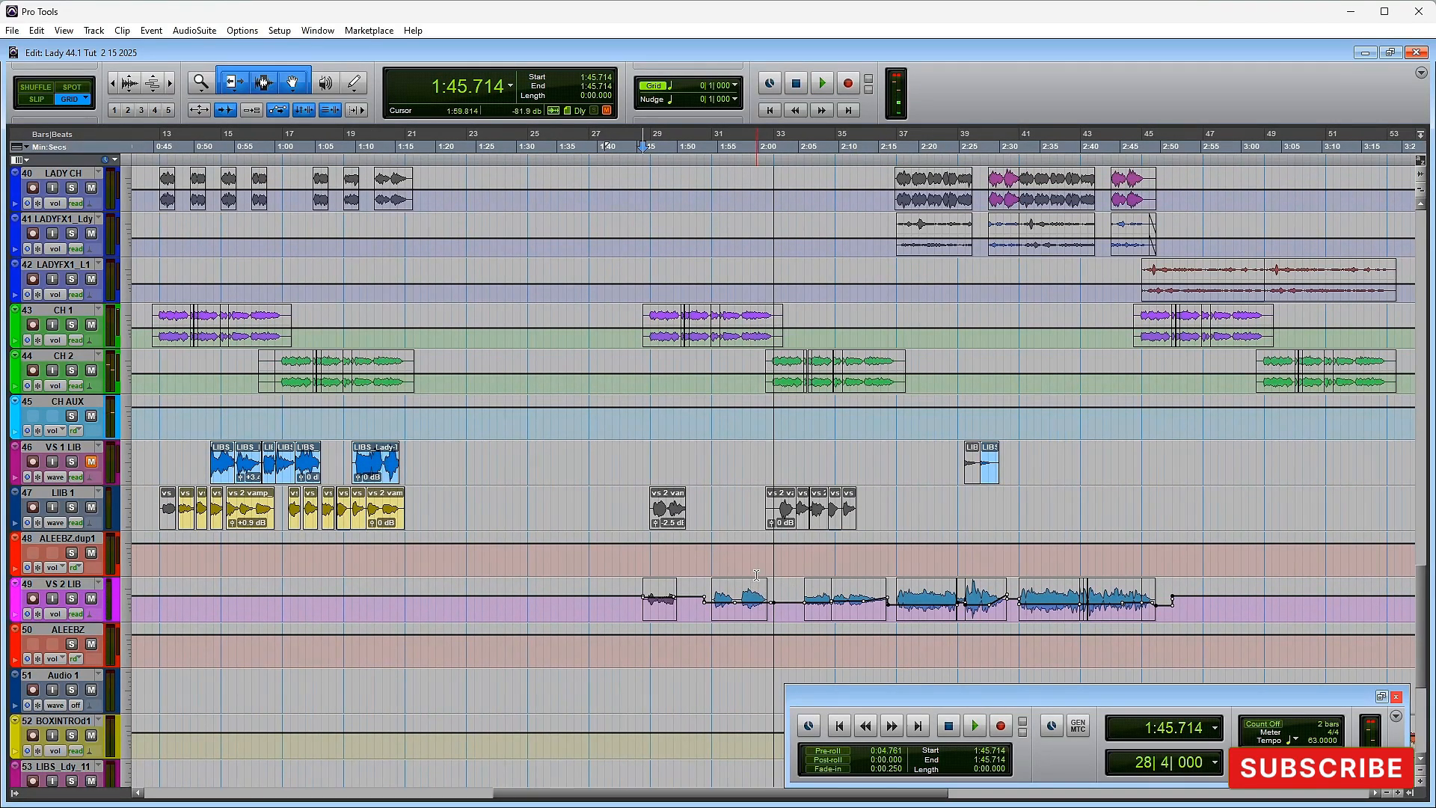
Step: Play from 1:59.047 on the VS 2 LIB track, look down to the 808 tracks, and stop
left_click(748, 596)
key("space")
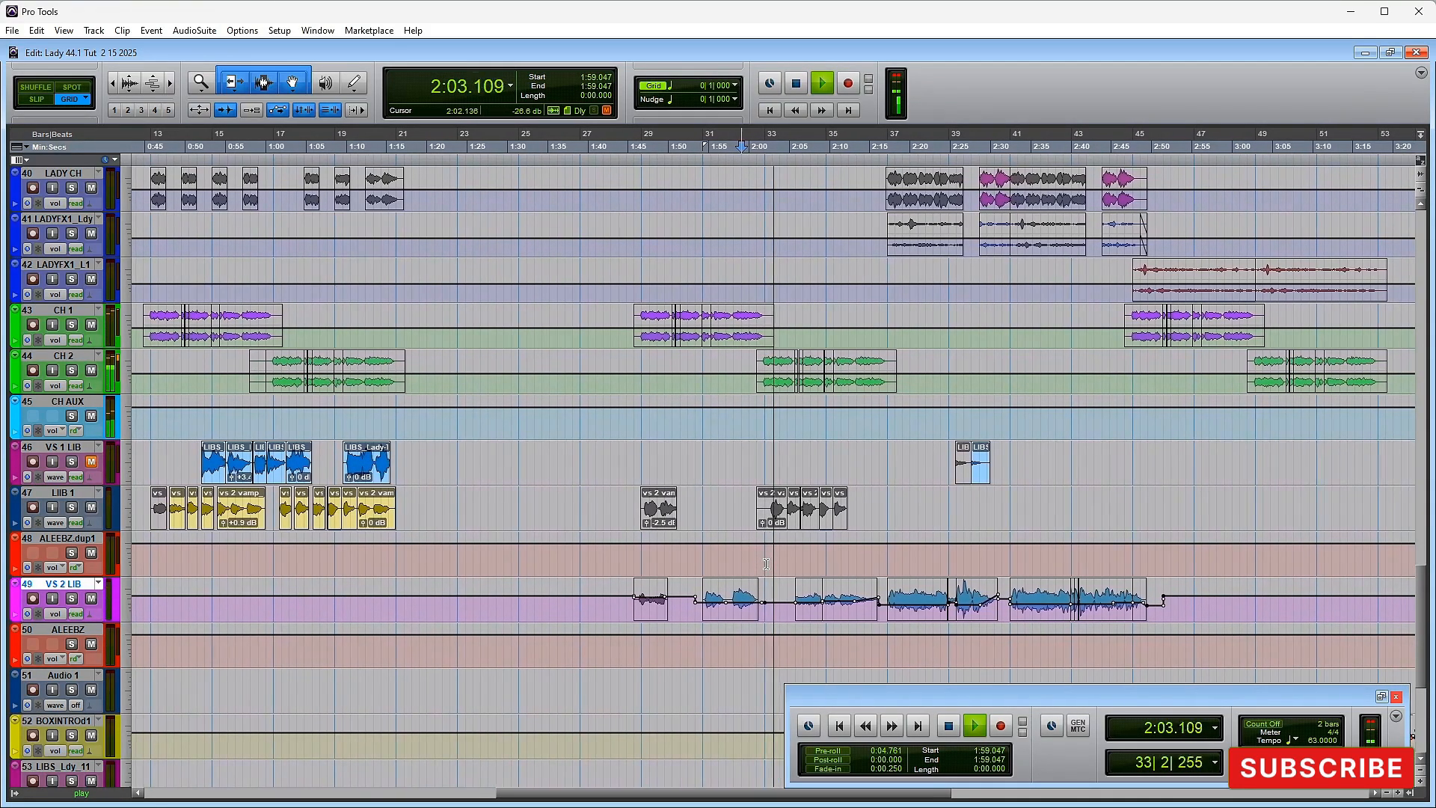
scroll(801, 552, "down", 6)
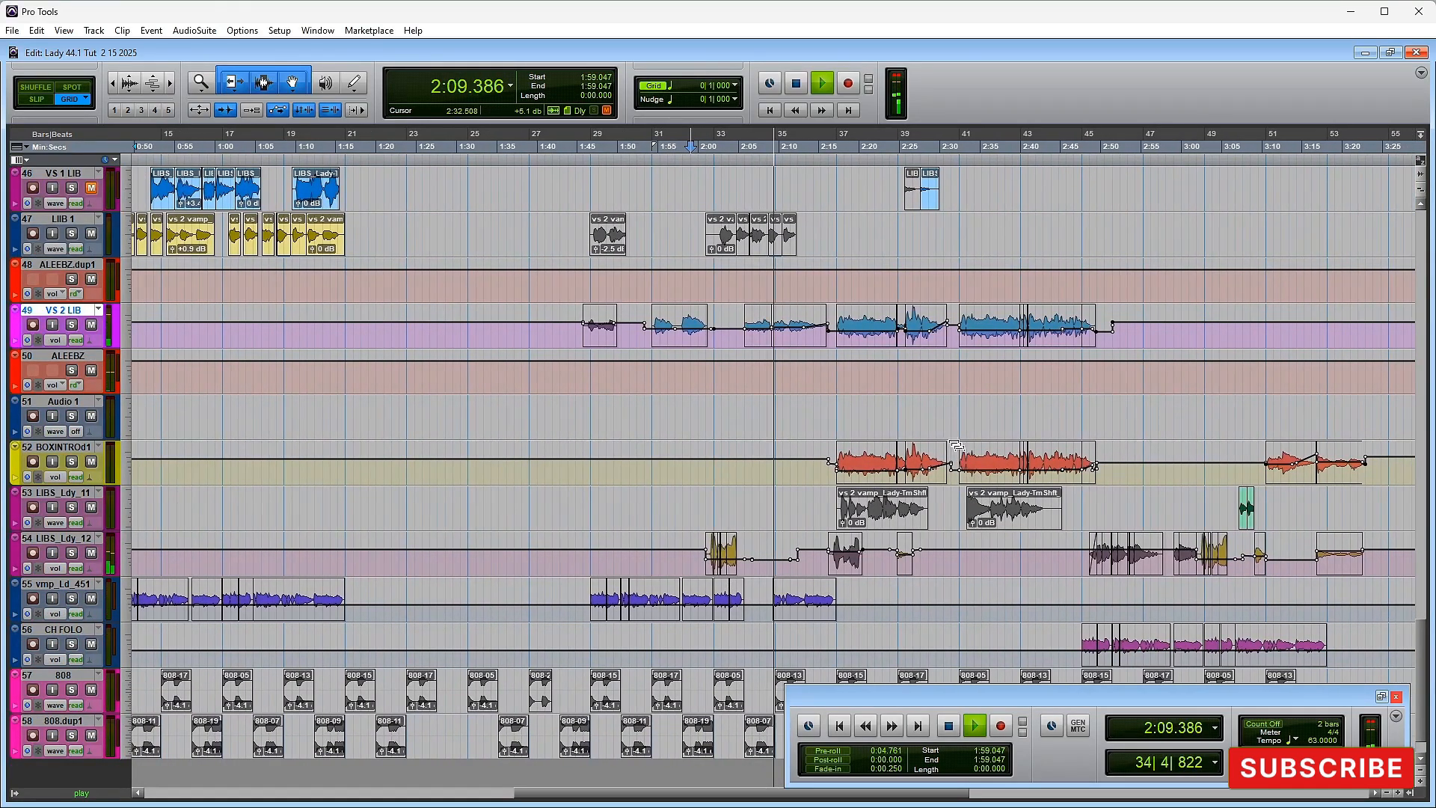
key("space")
Step: Play from 2:18.095 on the ALEEBZ track to hear the section after the second chorus, and stop
left_click(843, 394)
key("space")
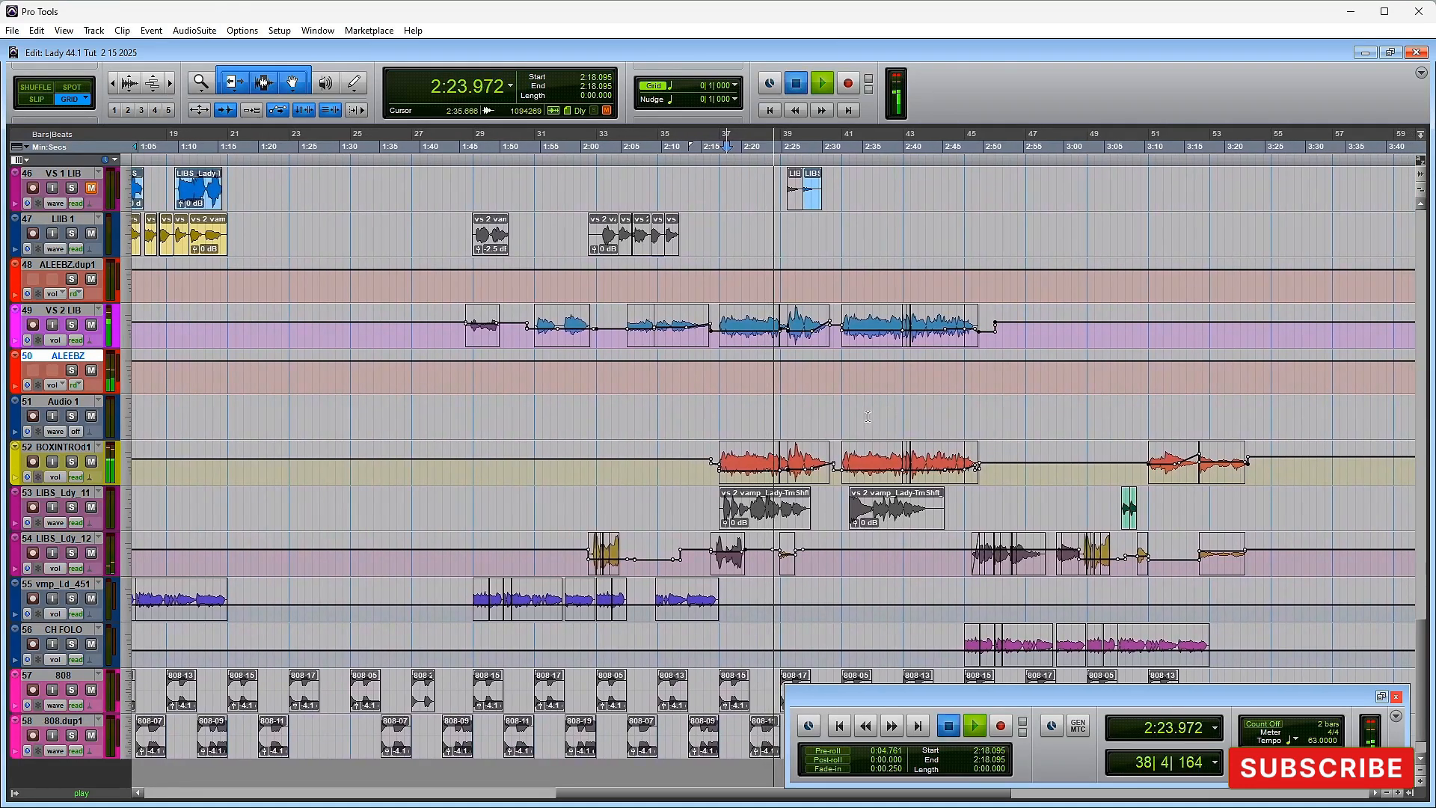
key("space")
Step: Play the transition into the last chorus from 2:43.809, follow the chorus and ad-lib tracks, and stop
left_click(934, 416)
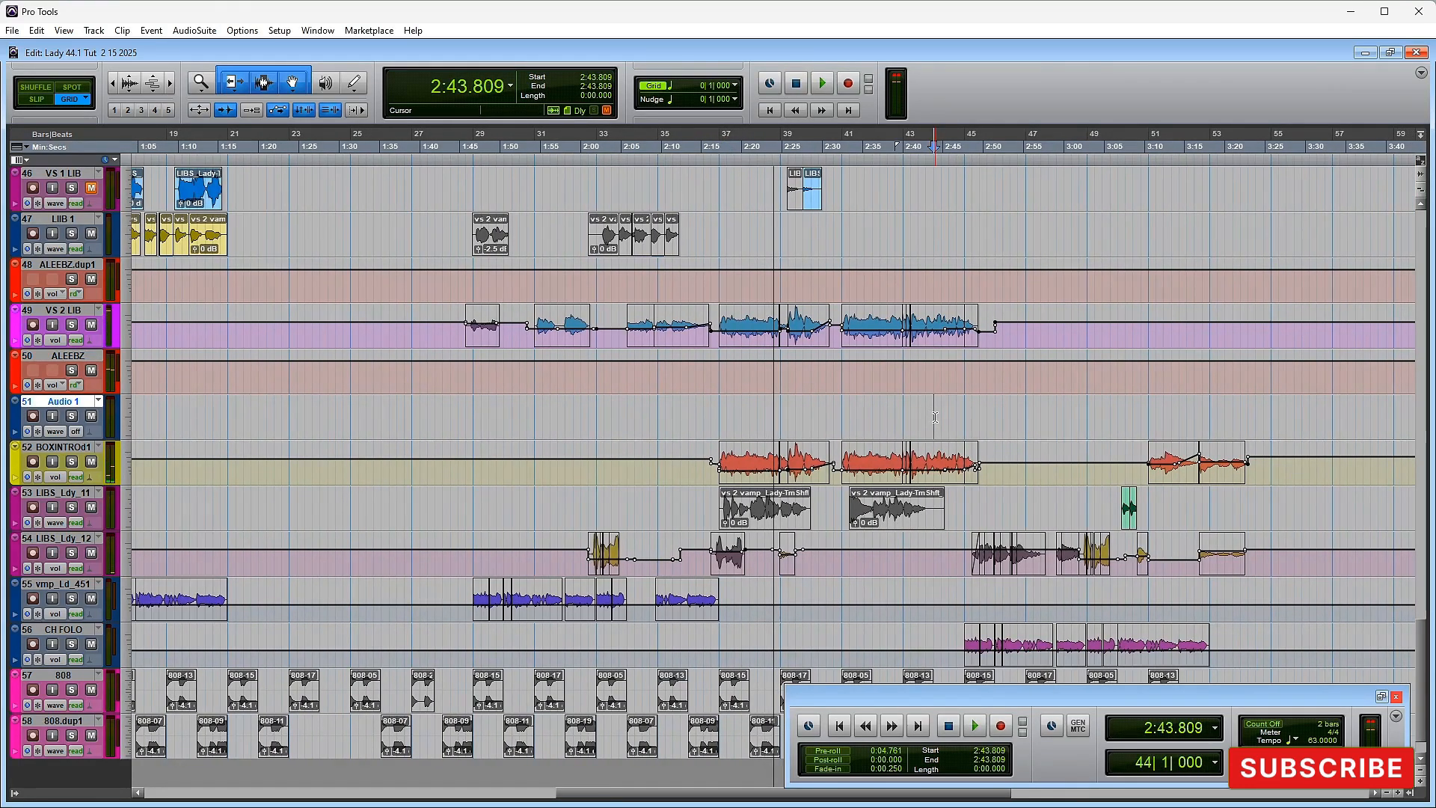
key("space")
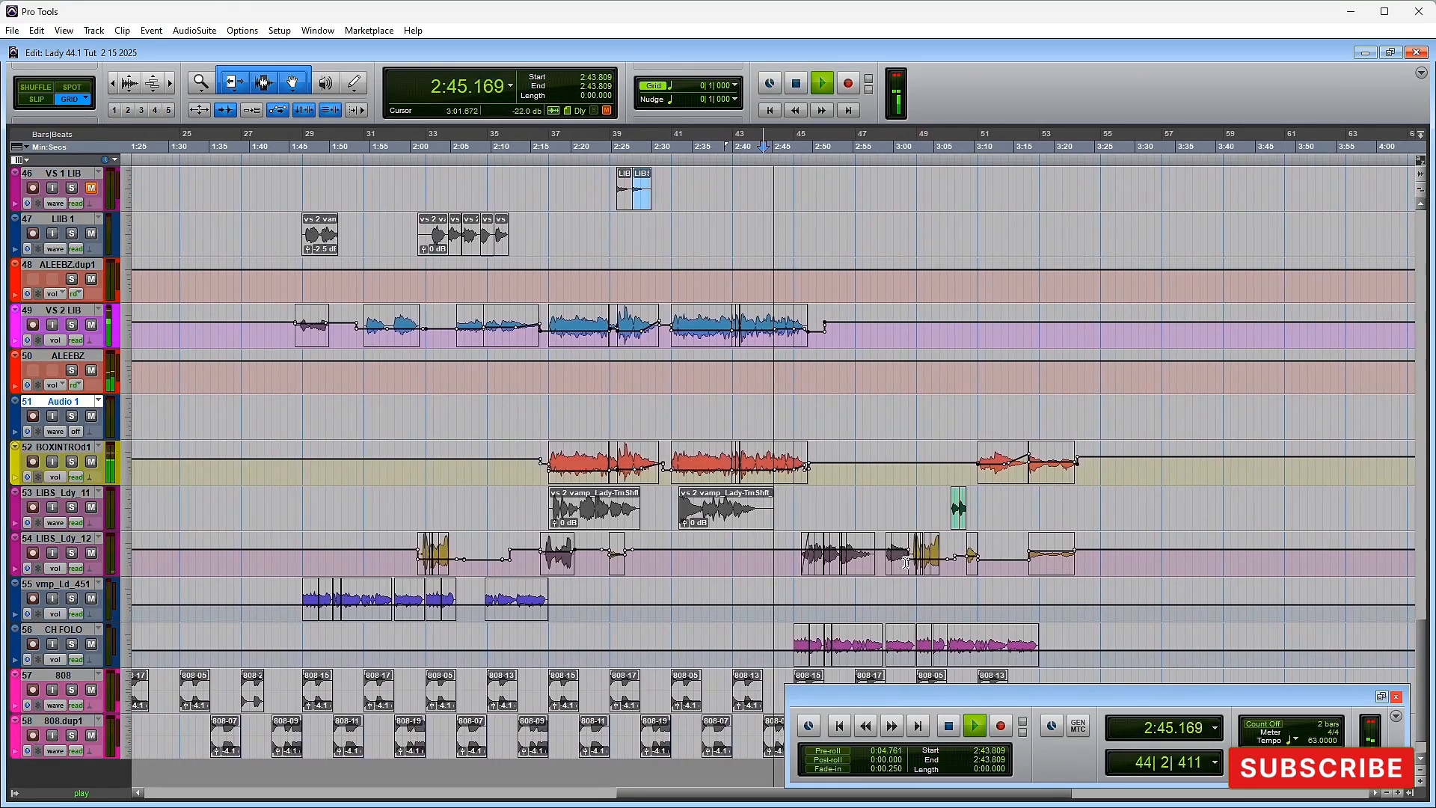
scroll(849, 527, "up", 4)
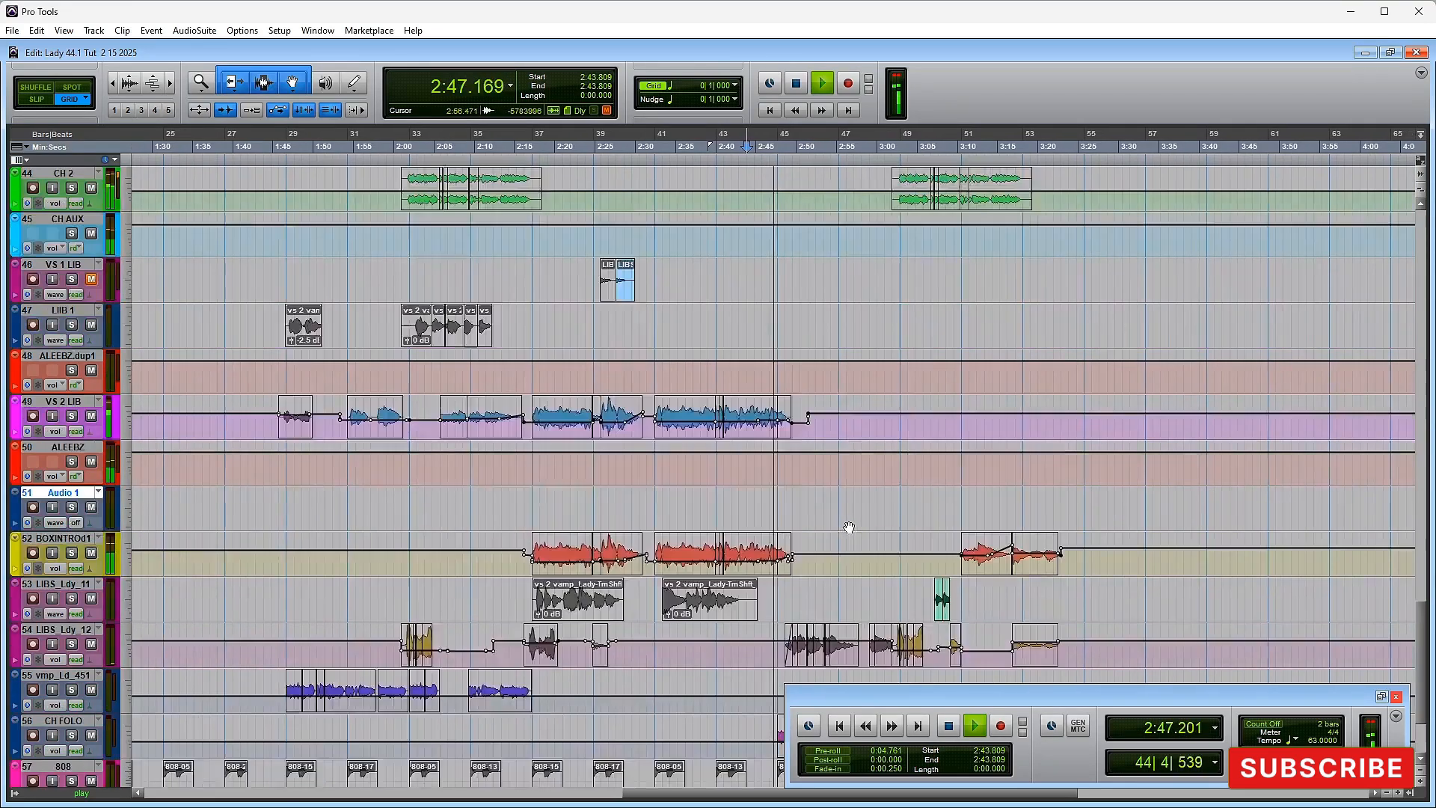
scroll(849, 523, "down", 5)
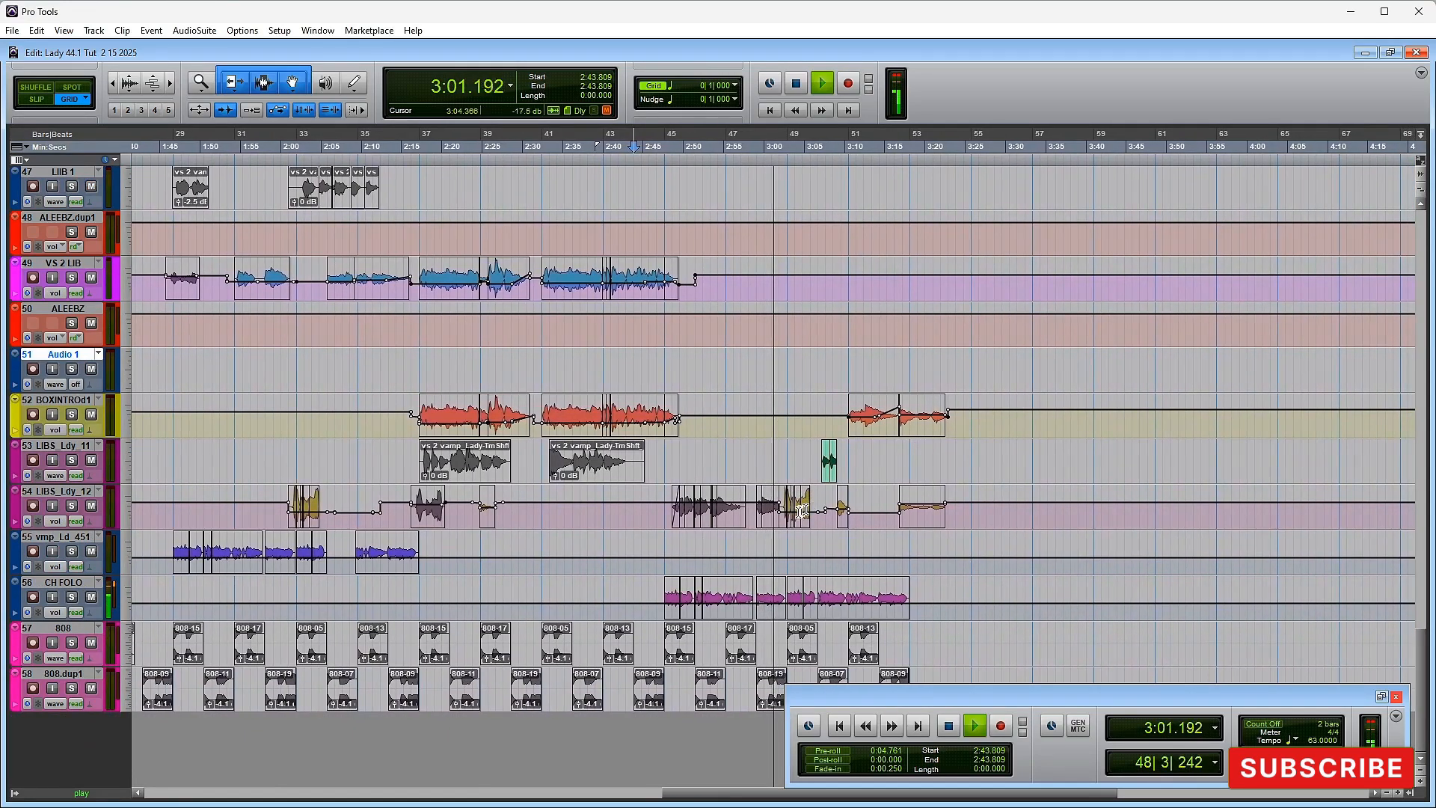
scroll(800, 508, "up", 6)
scroll(780, 529, "down", 6)
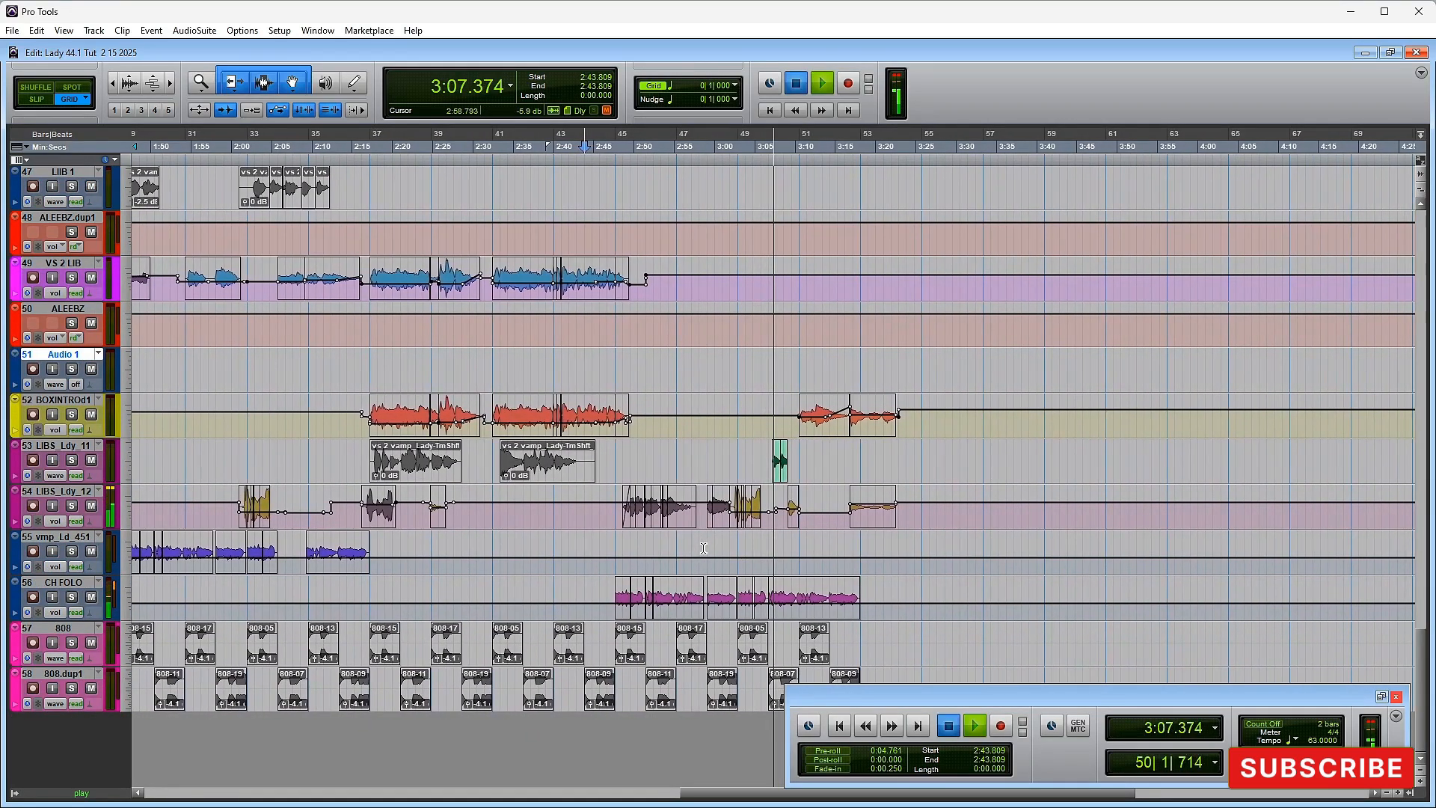
key("space")
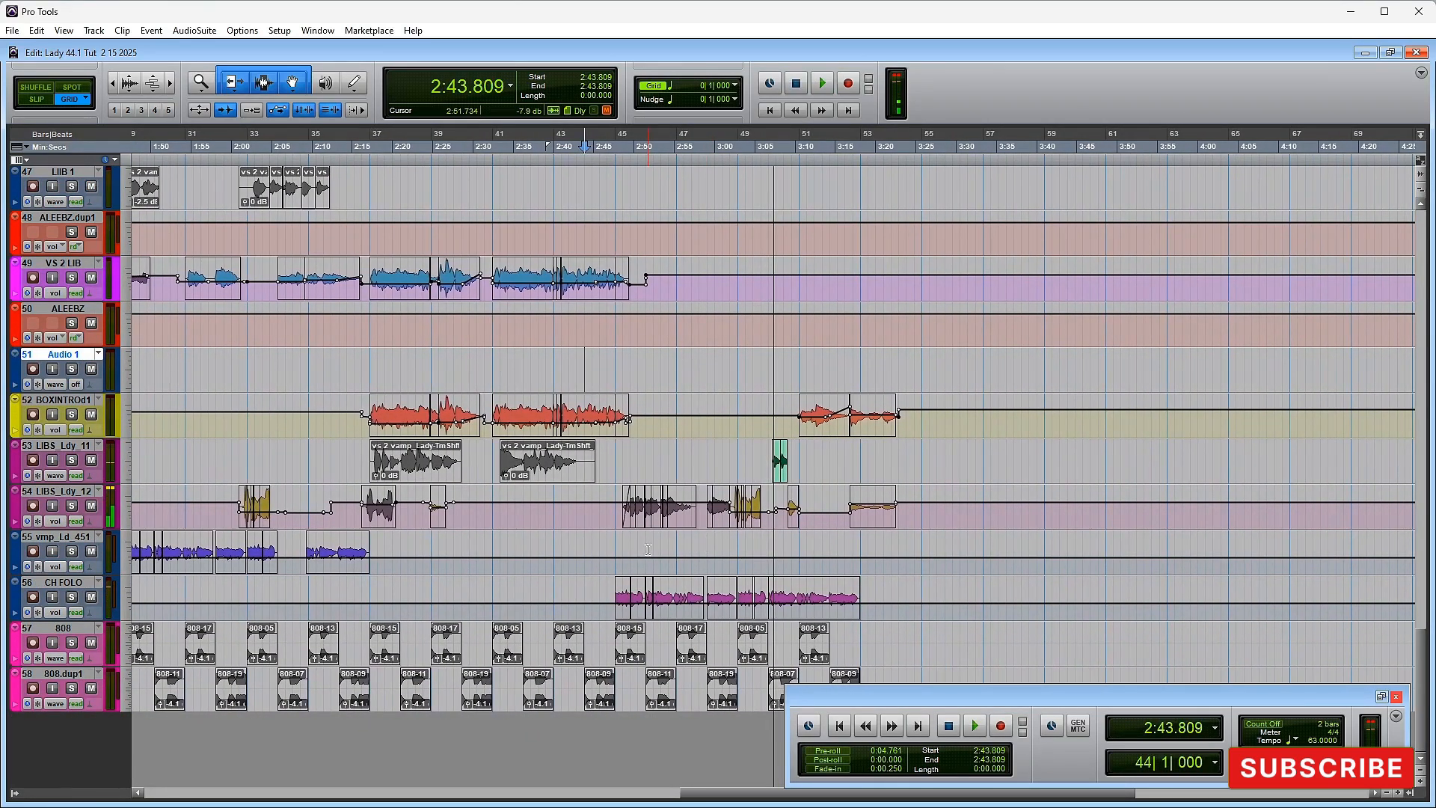
Step: Check the chorus and ad-lib tracks around the last chorus and mute the CH FOLO track
scroll(433, 591, "up", 3)
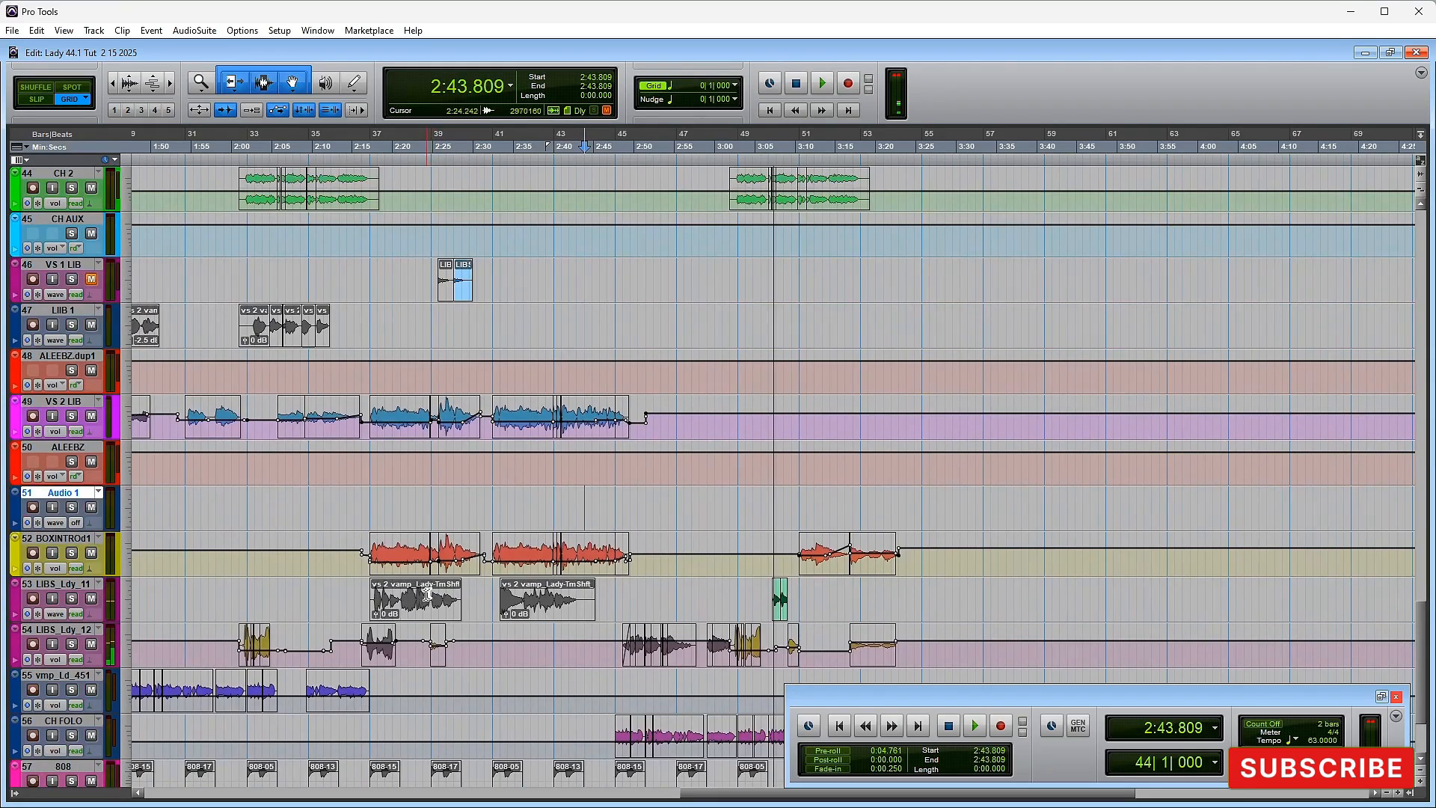
scroll(478, 582, "down", 3)
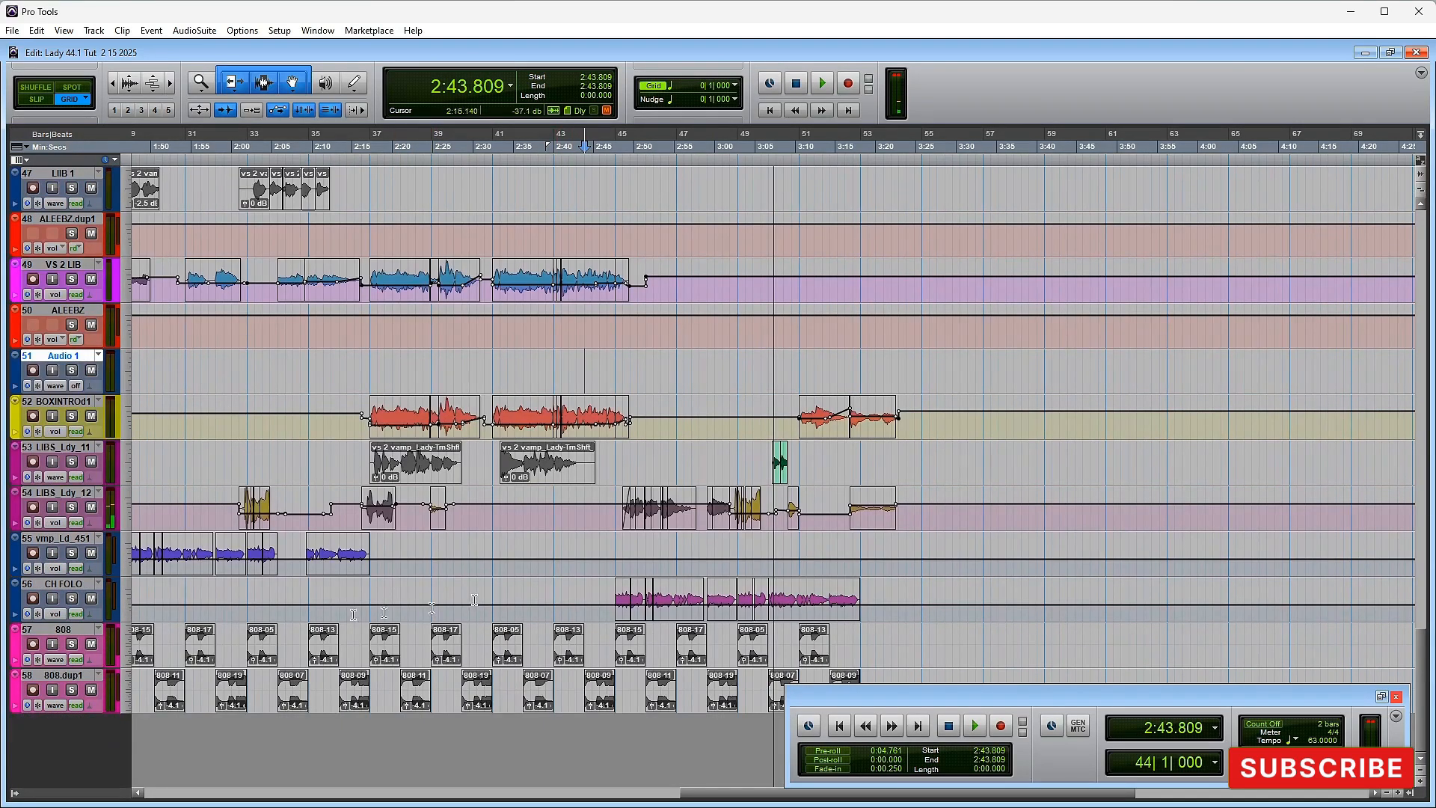
left_click(91, 599)
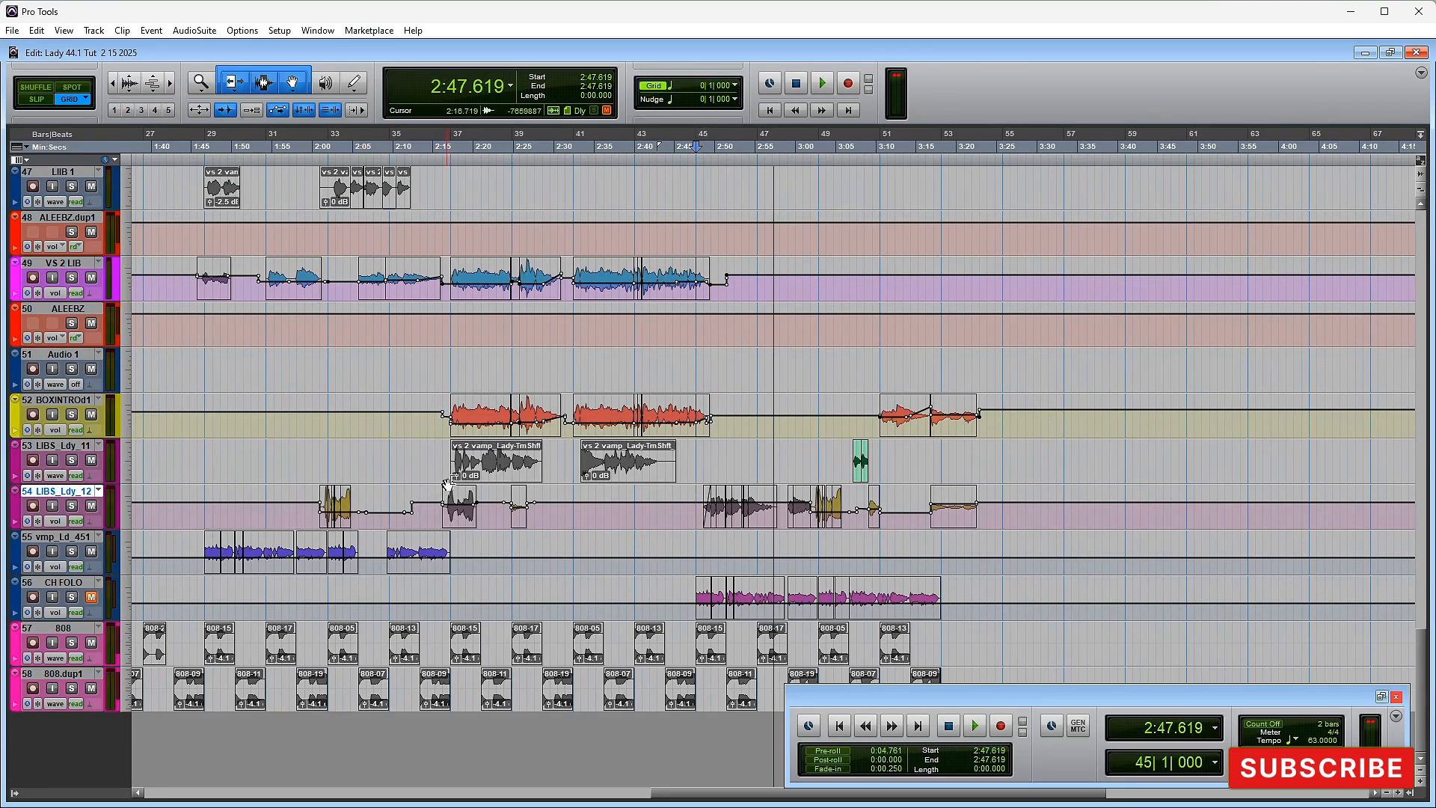
Step: Look over the chorus tracks around 3:01.904, select the CH FOLO clips from 2:46.666 to 3:19.047, play that passage, and stop
left_click(811, 457)
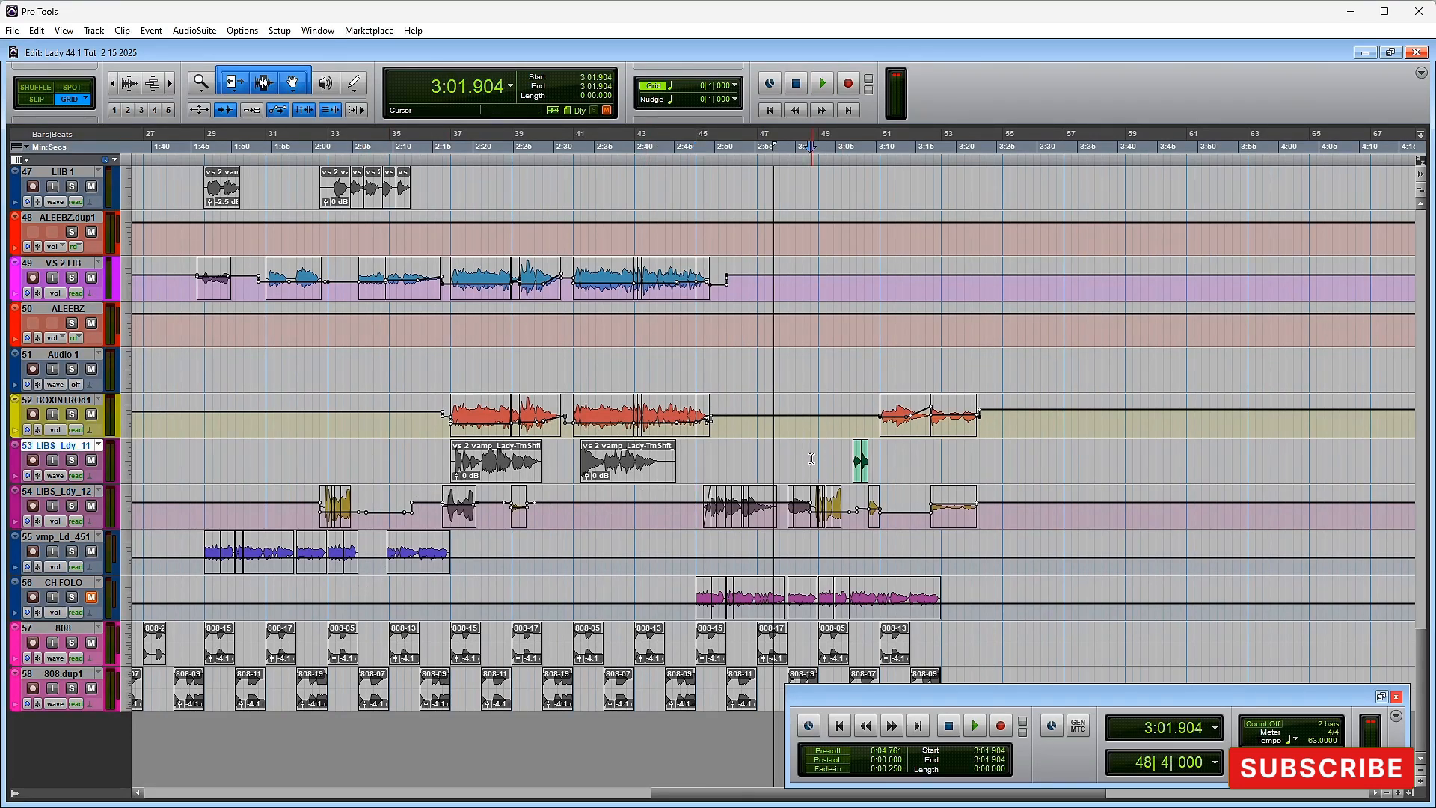
scroll(813, 460, "up", 8)
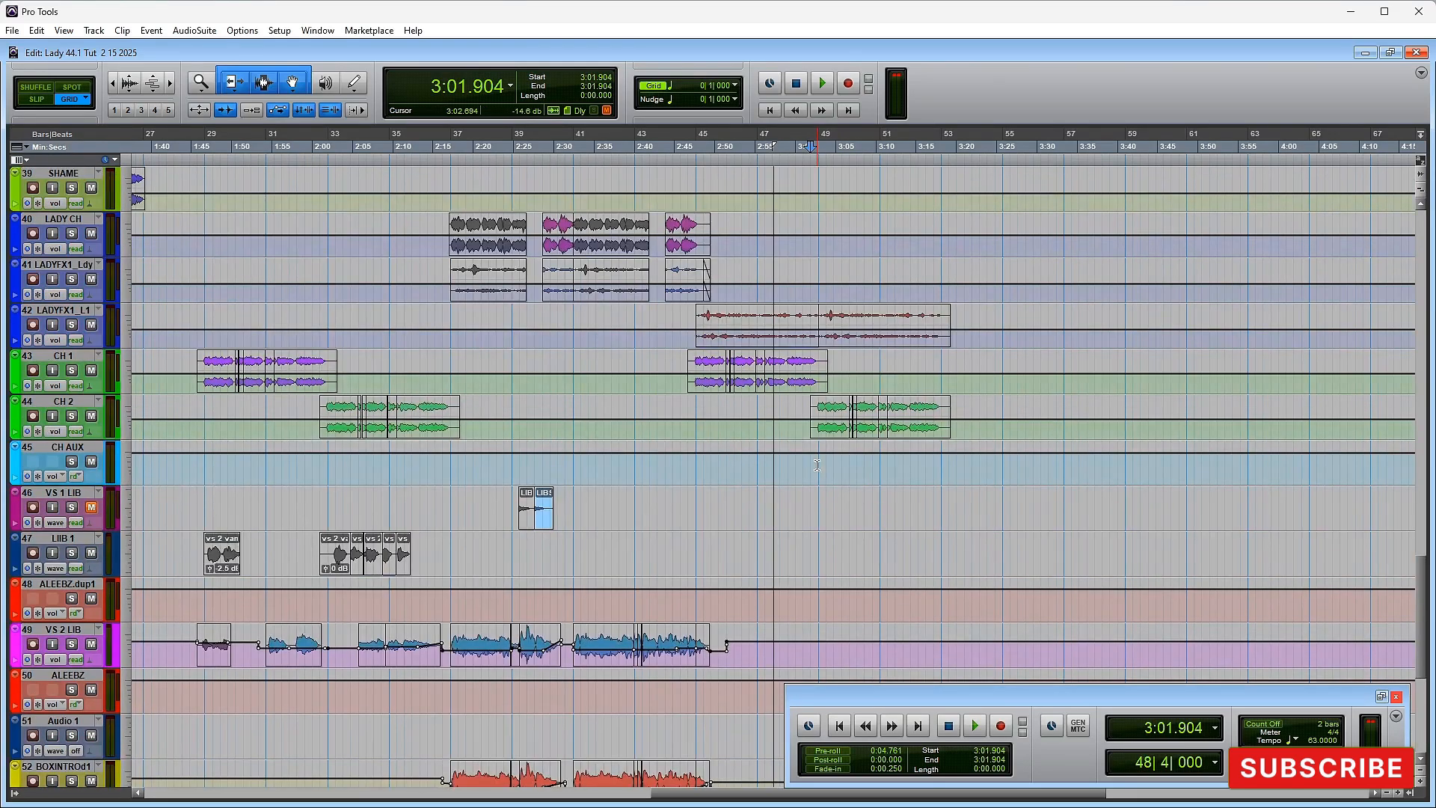
scroll(817, 465, "down", 8)
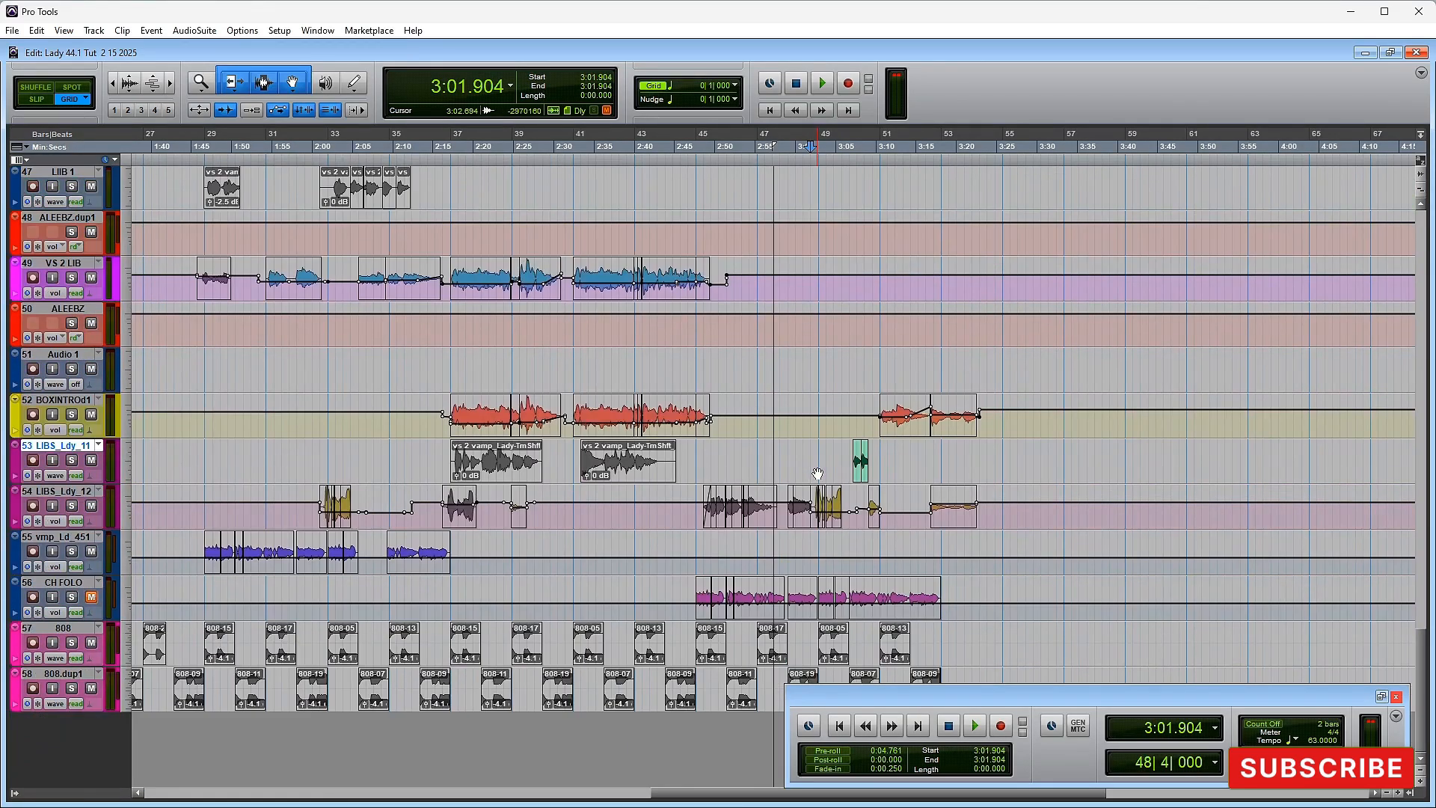
left_click_drag(696, 595, 942, 596)
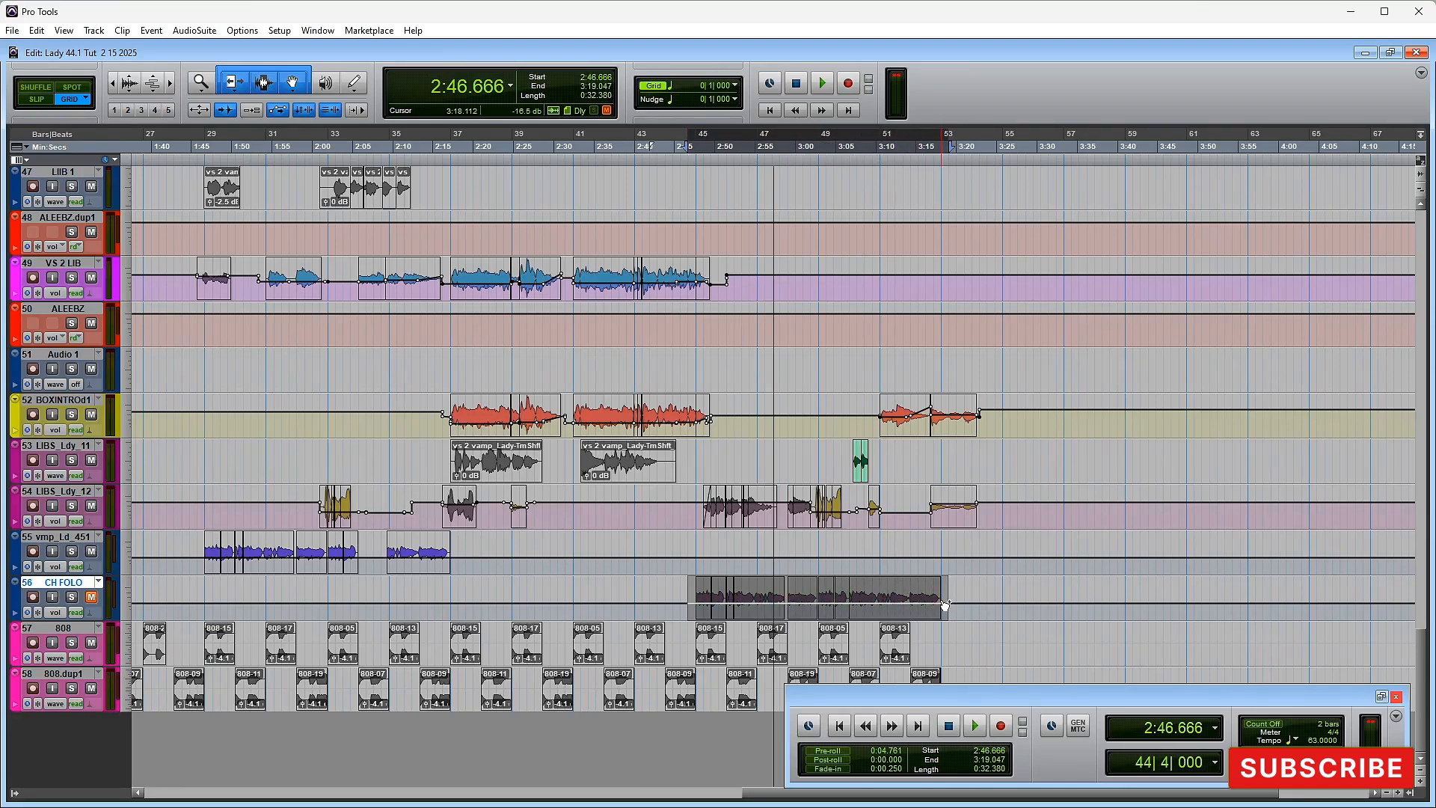
key("space")
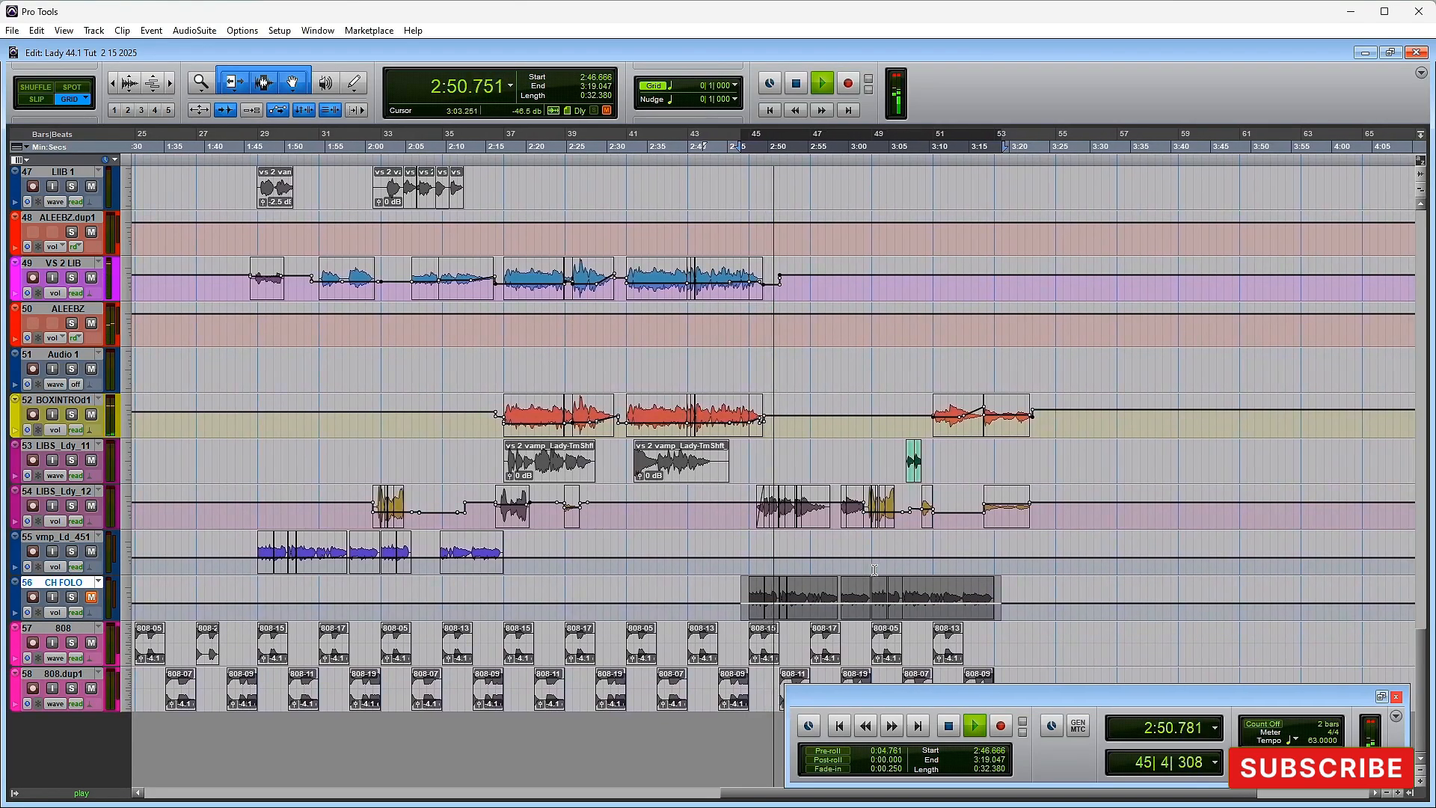
key("space")
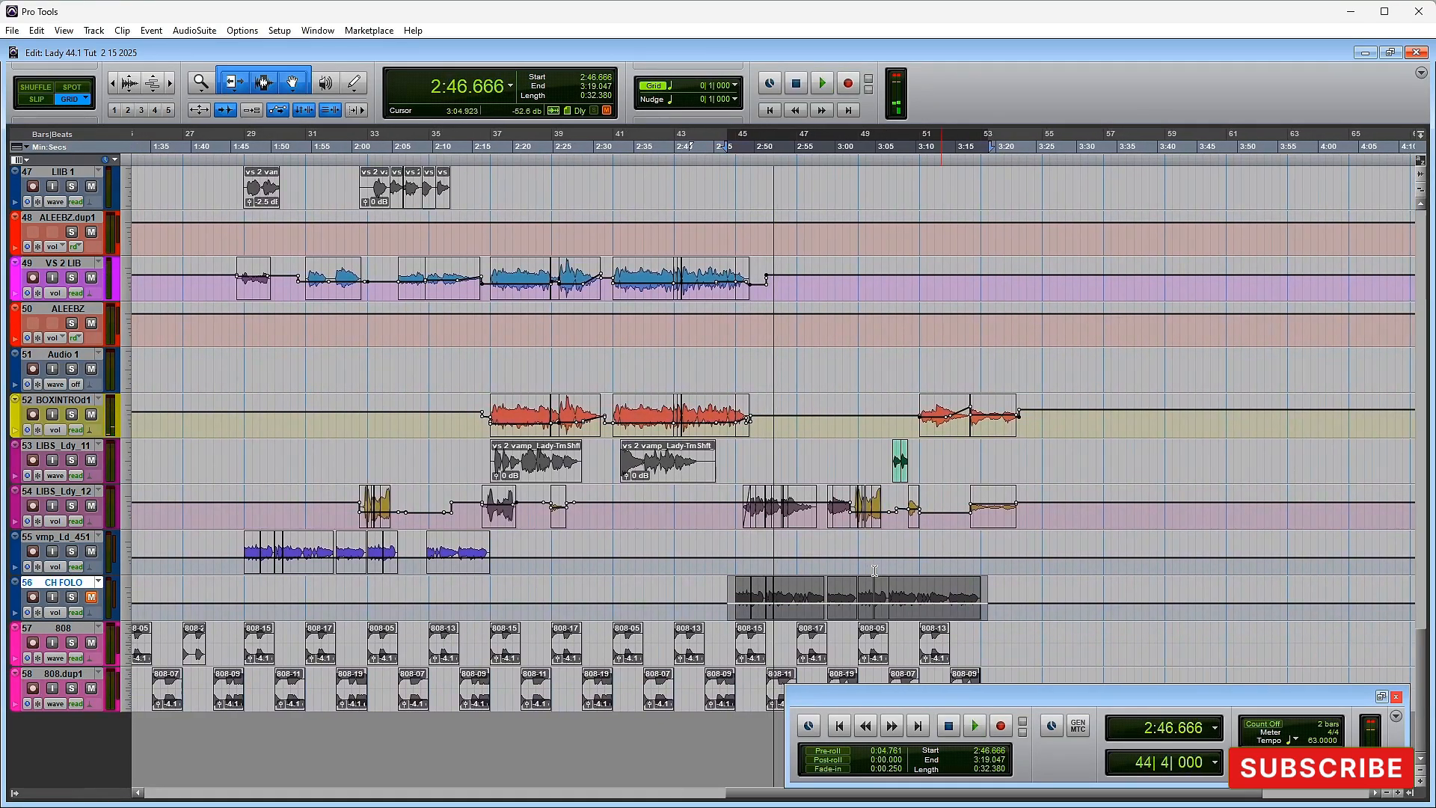
Step: Play the last chorus from 3:00.952 with CH FOLO muted, stop, and briefly replay it from the same point
left_click(841, 544)
key("space")
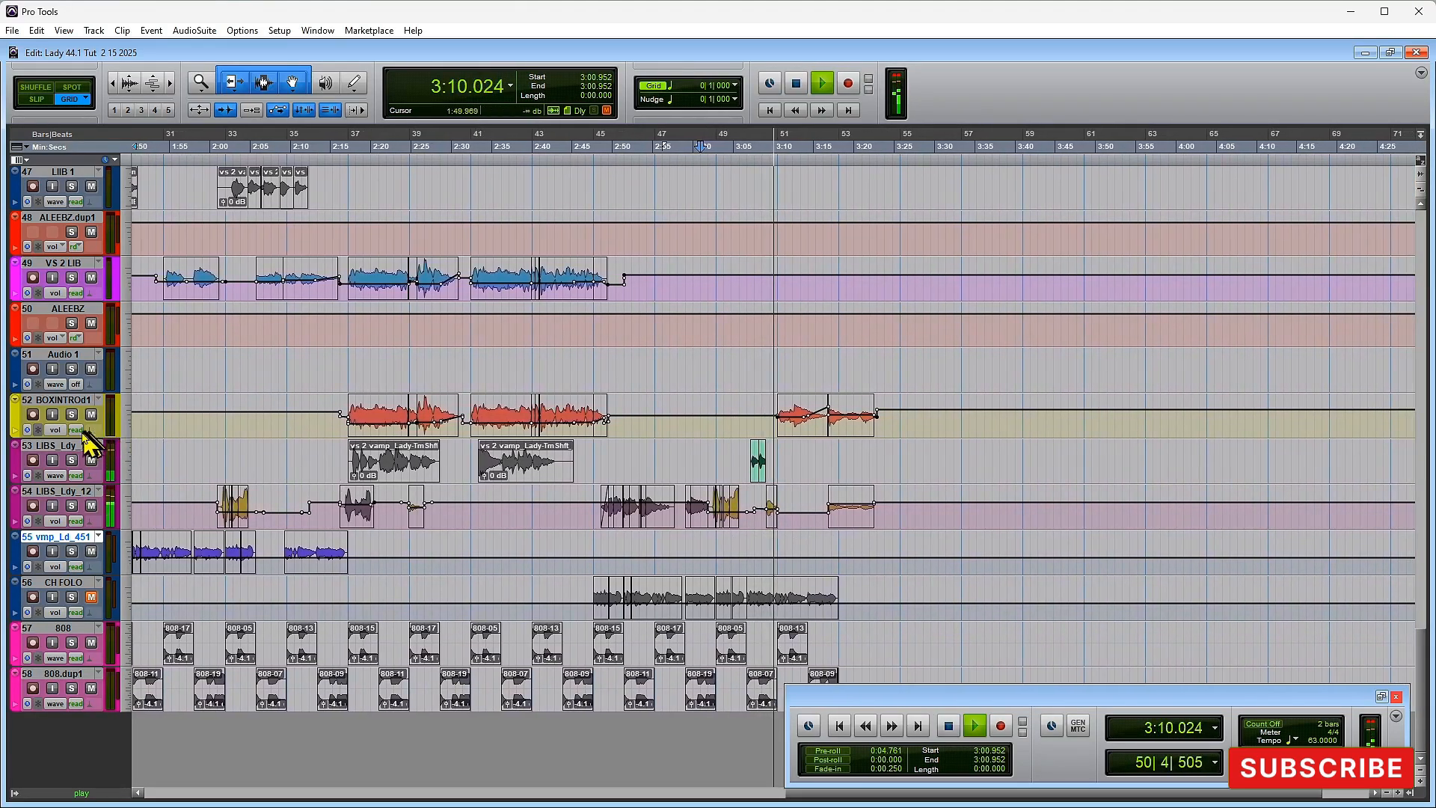
key("space")
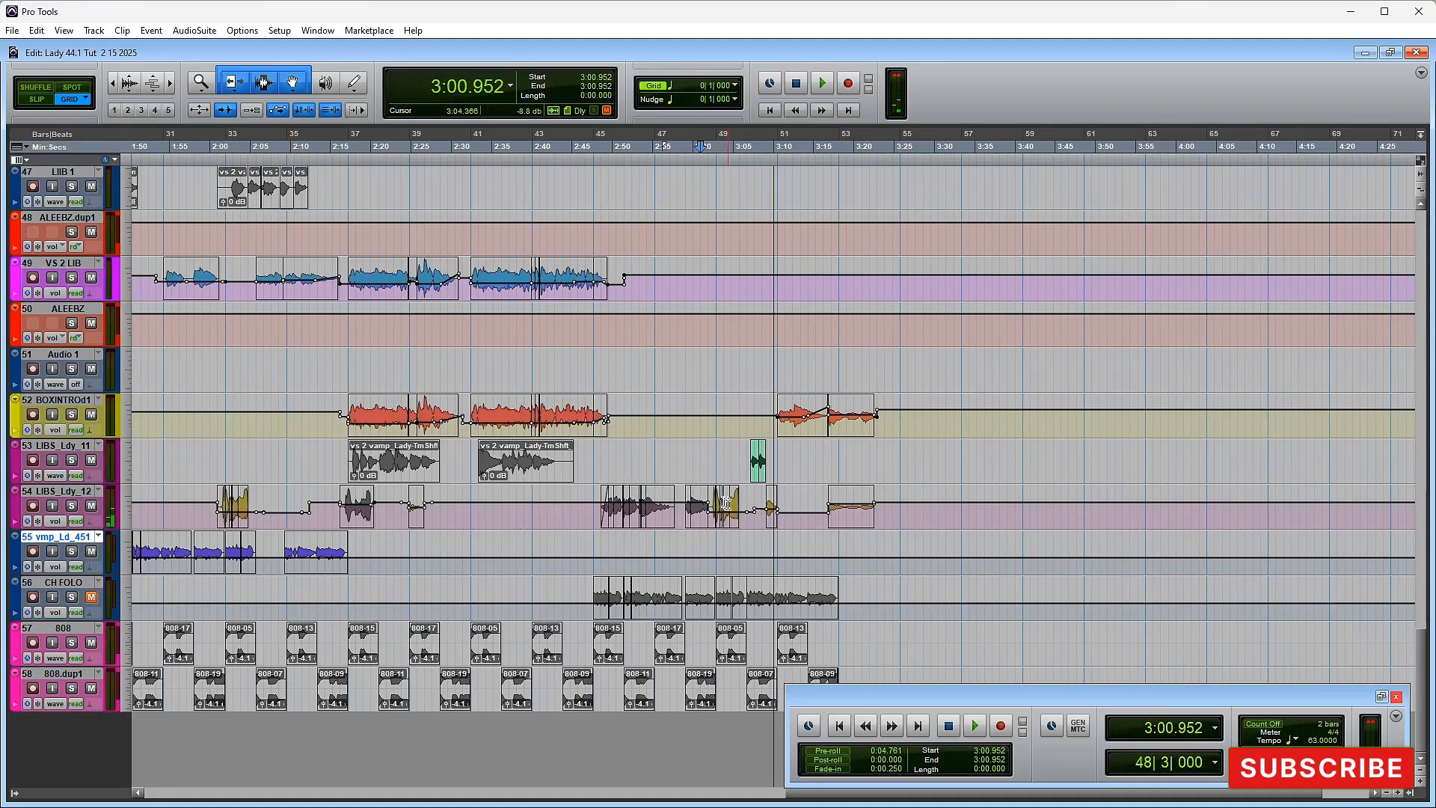
key("space")
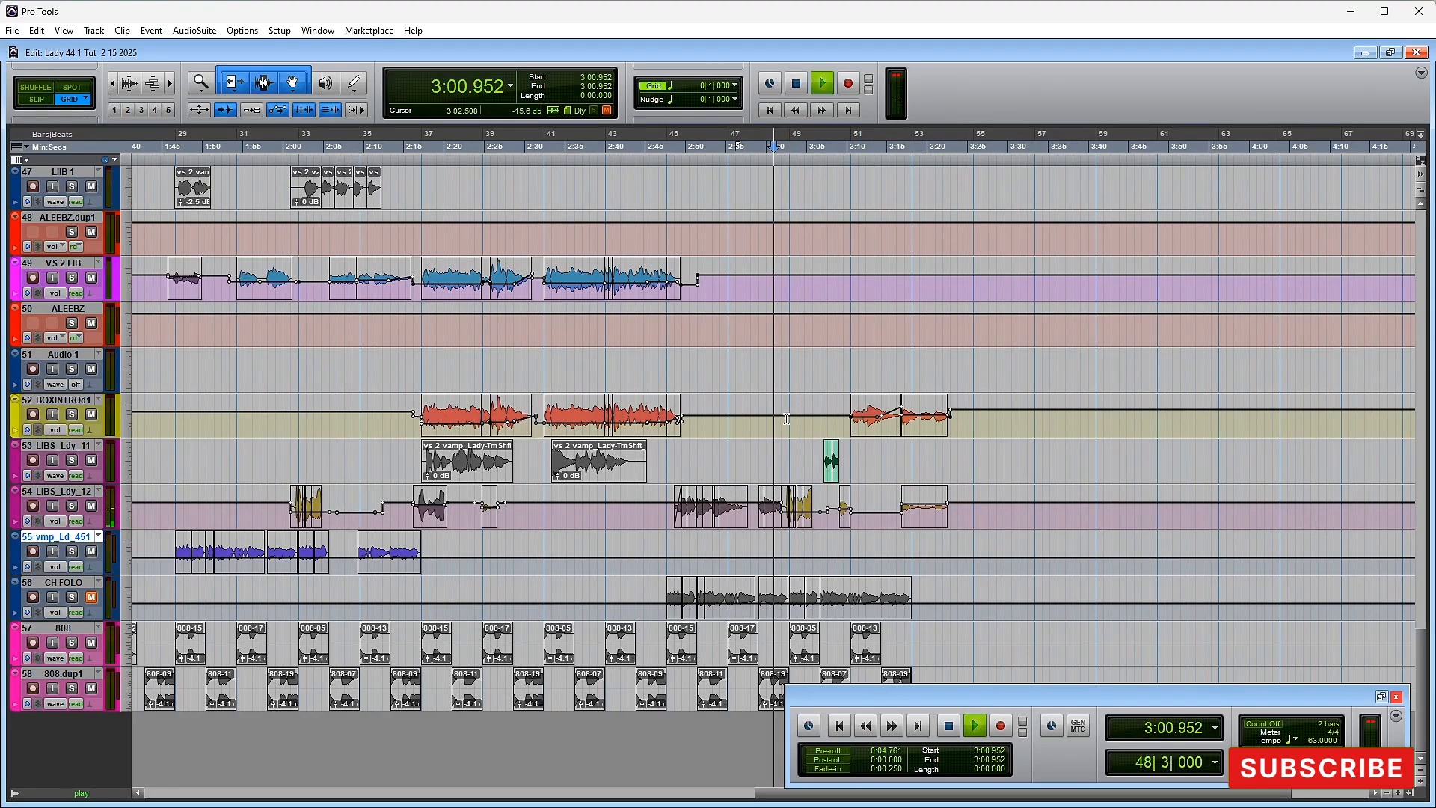
key("space")
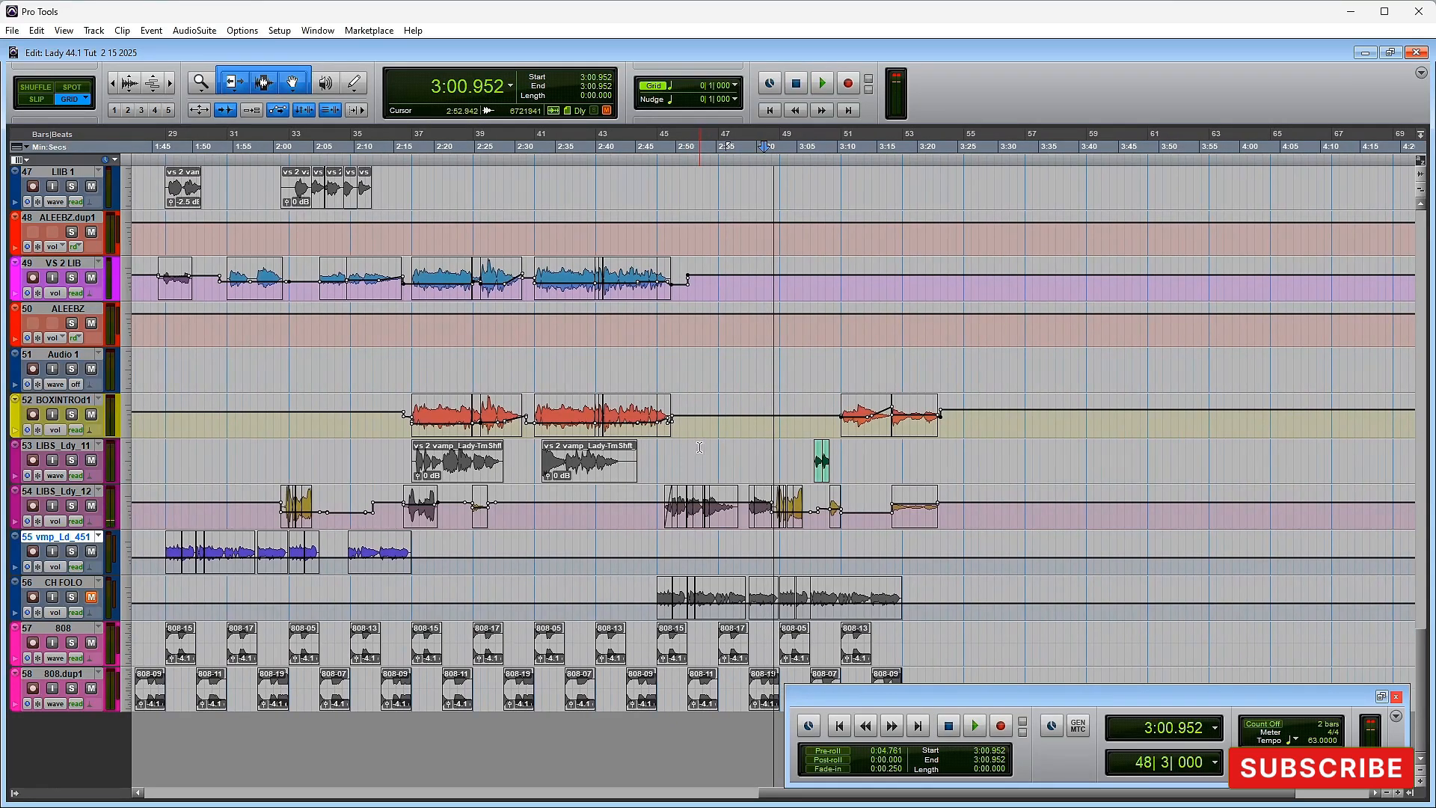
Step: Select the LADYFX1_L1 clip from 2:46.666 to 3:20.000, play the last chorus while following the tracks down to CH FOLO, and stop
scroll(738, 491, "up", 10)
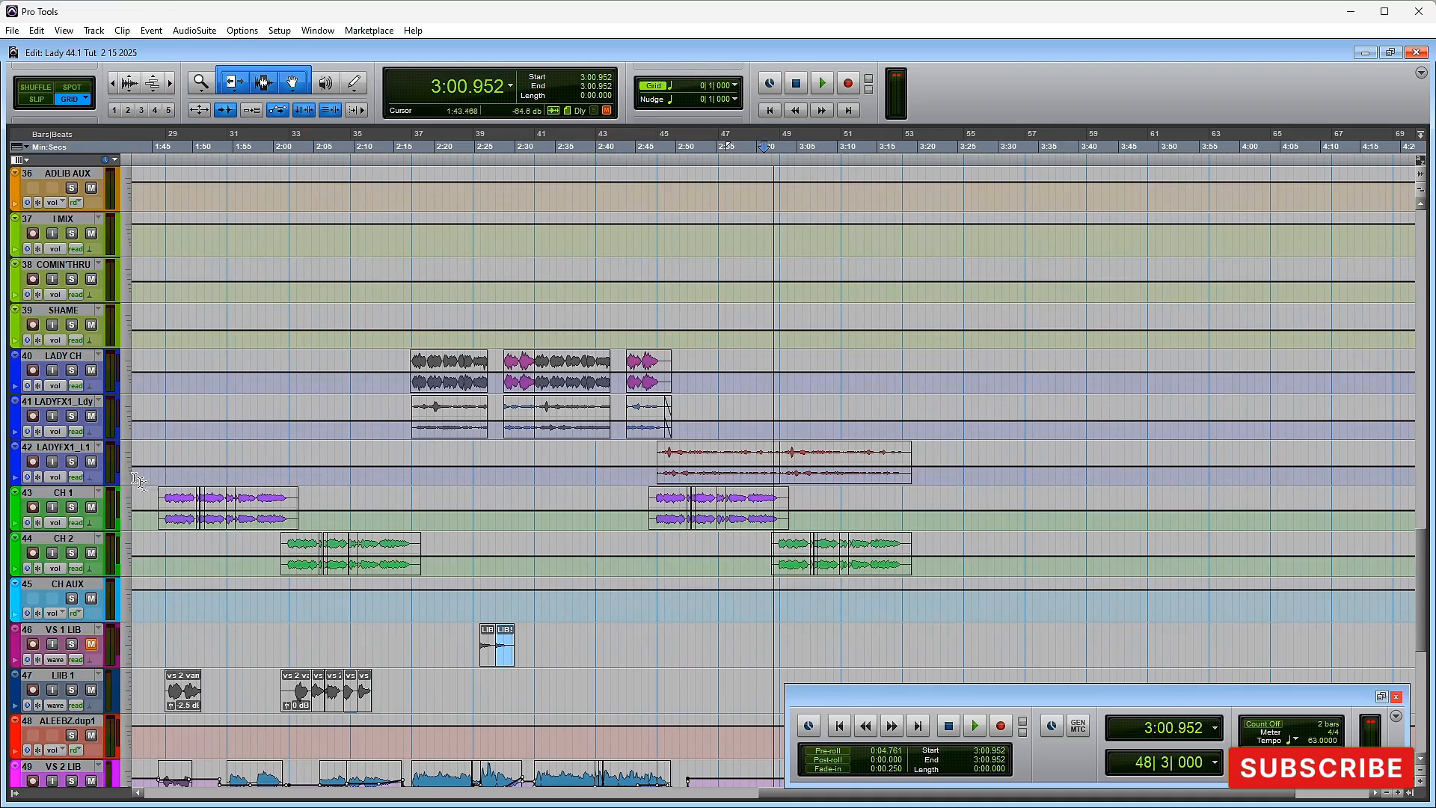
left_click_drag(651, 457, 918, 459)
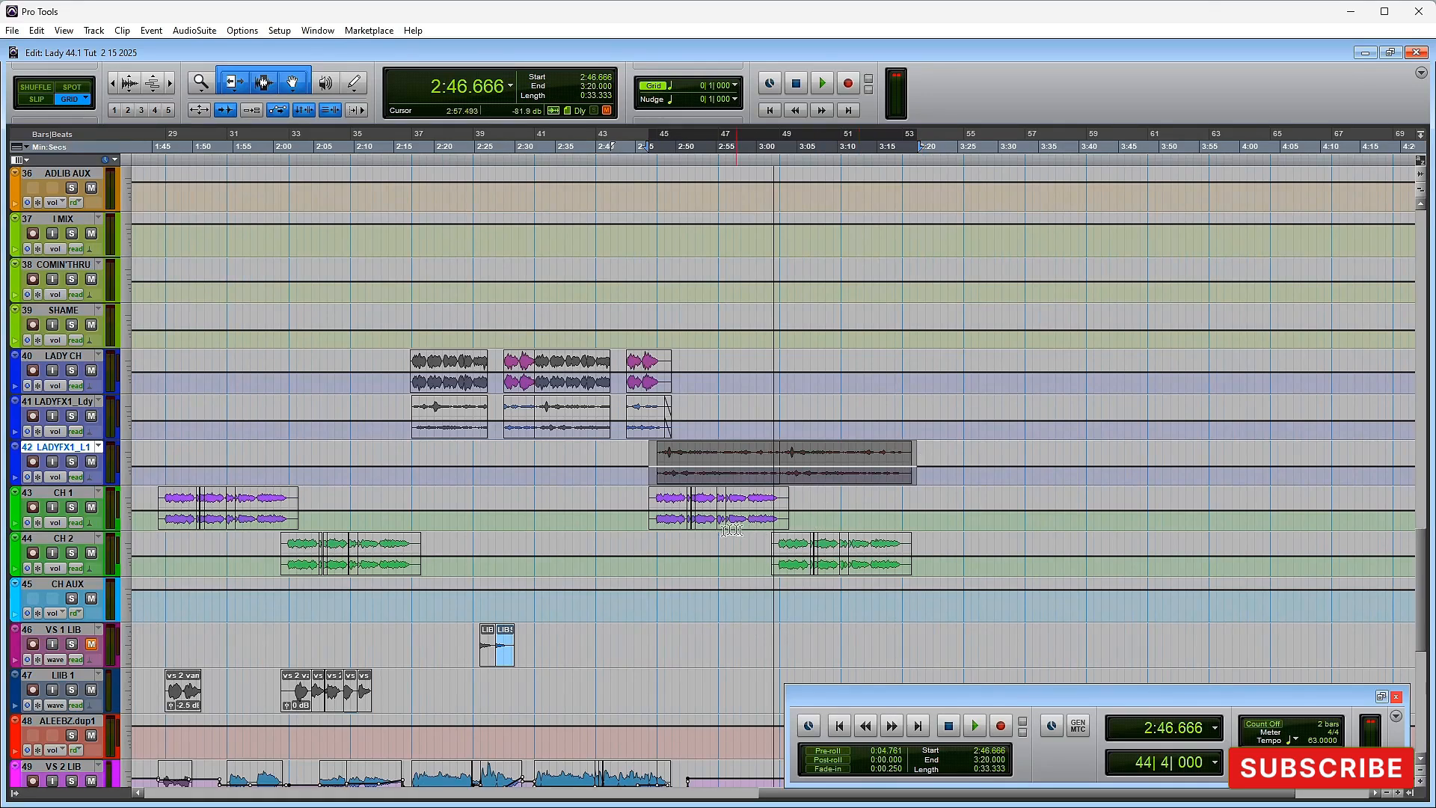
key("space")
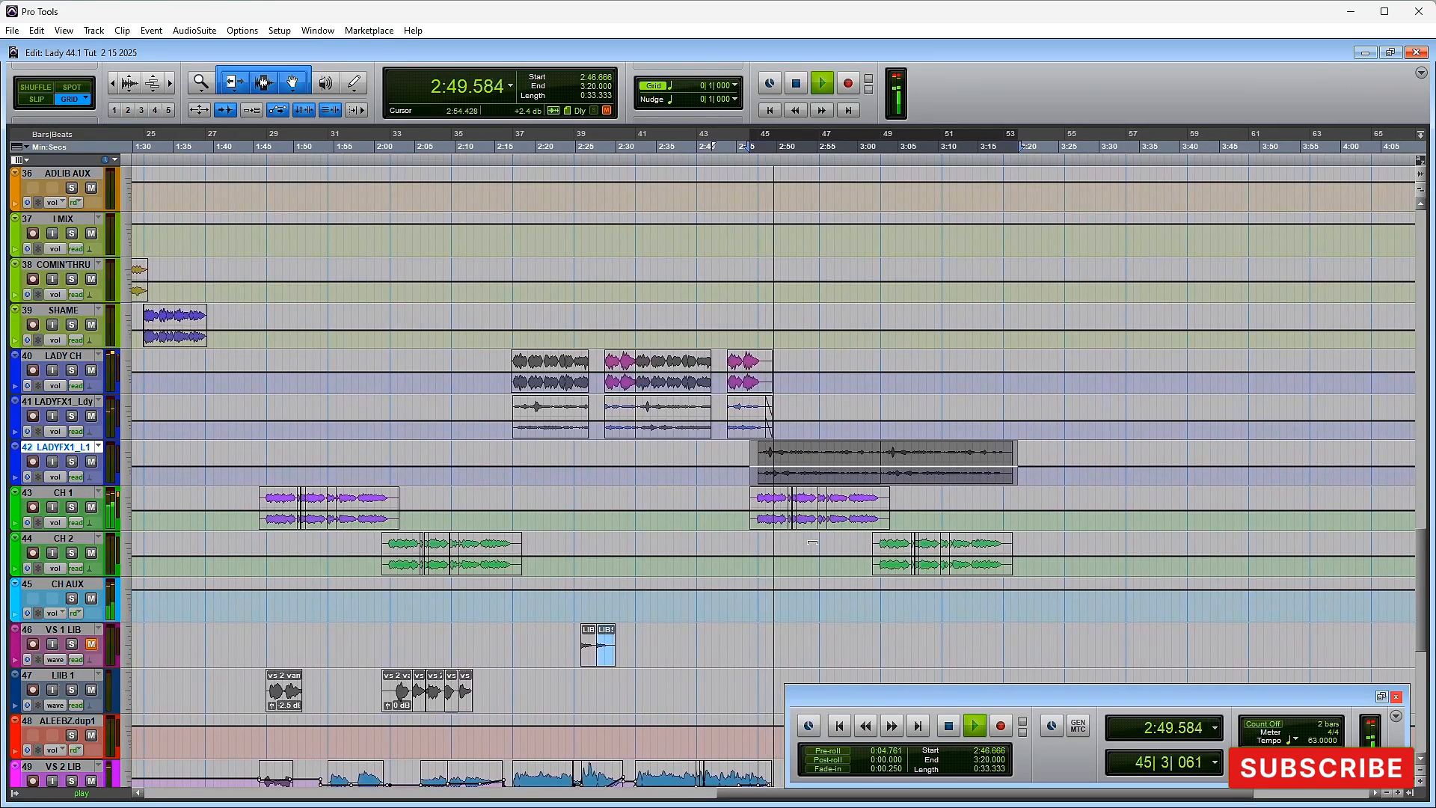
scroll(812, 541, "down", 2)
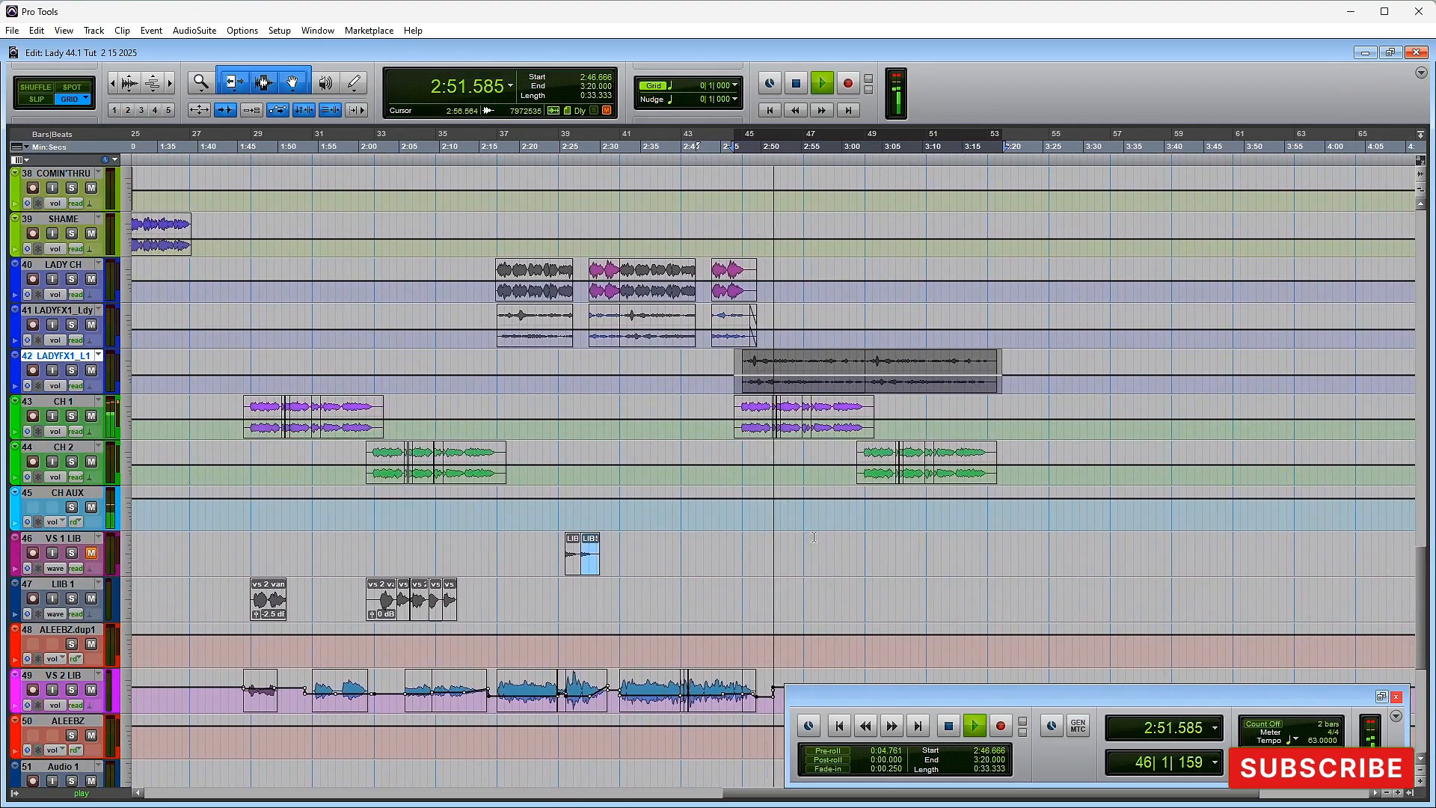
scroll(822, 535, "down", 2)
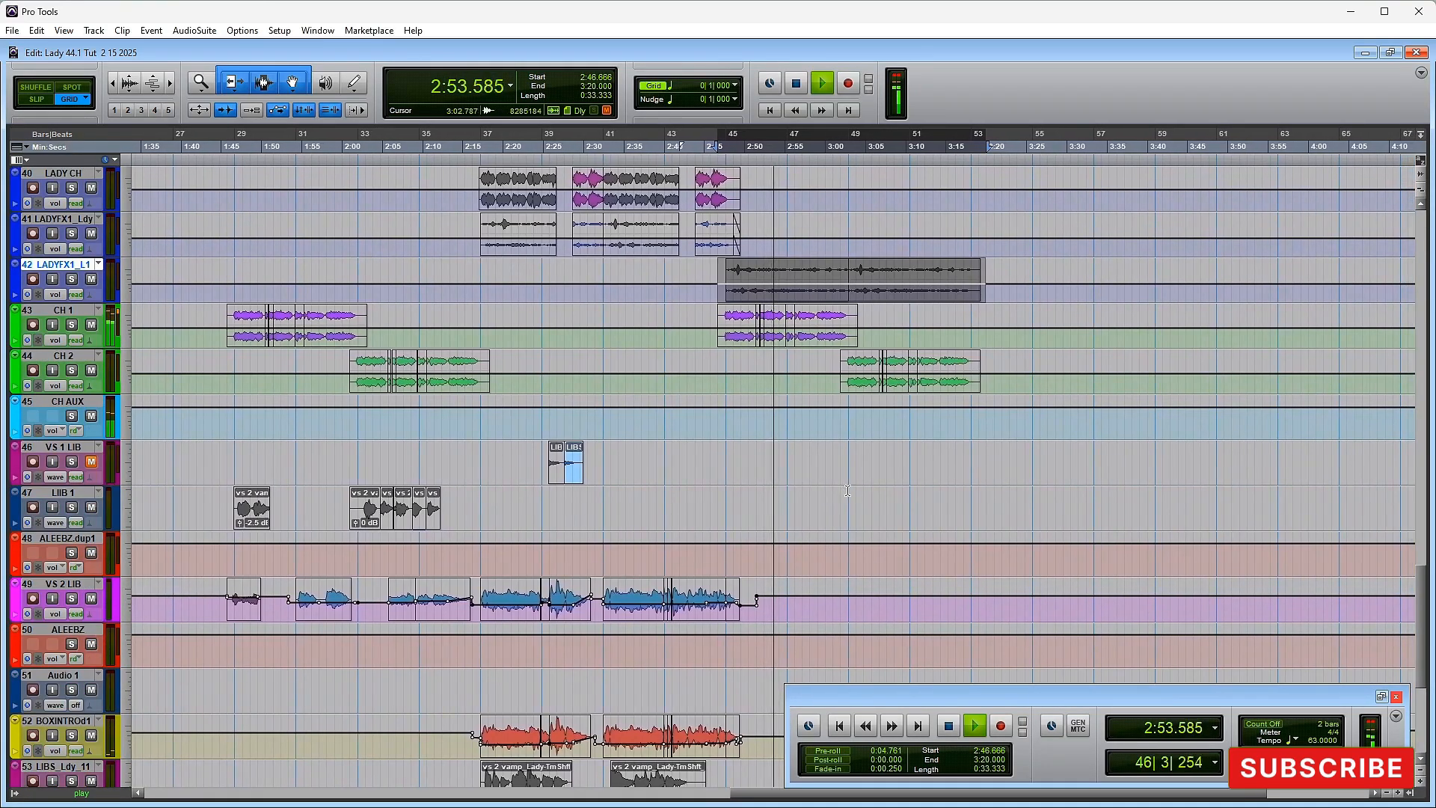
scroll(830, 527, "down", 3)
scroll(842, 515, "down", 2)
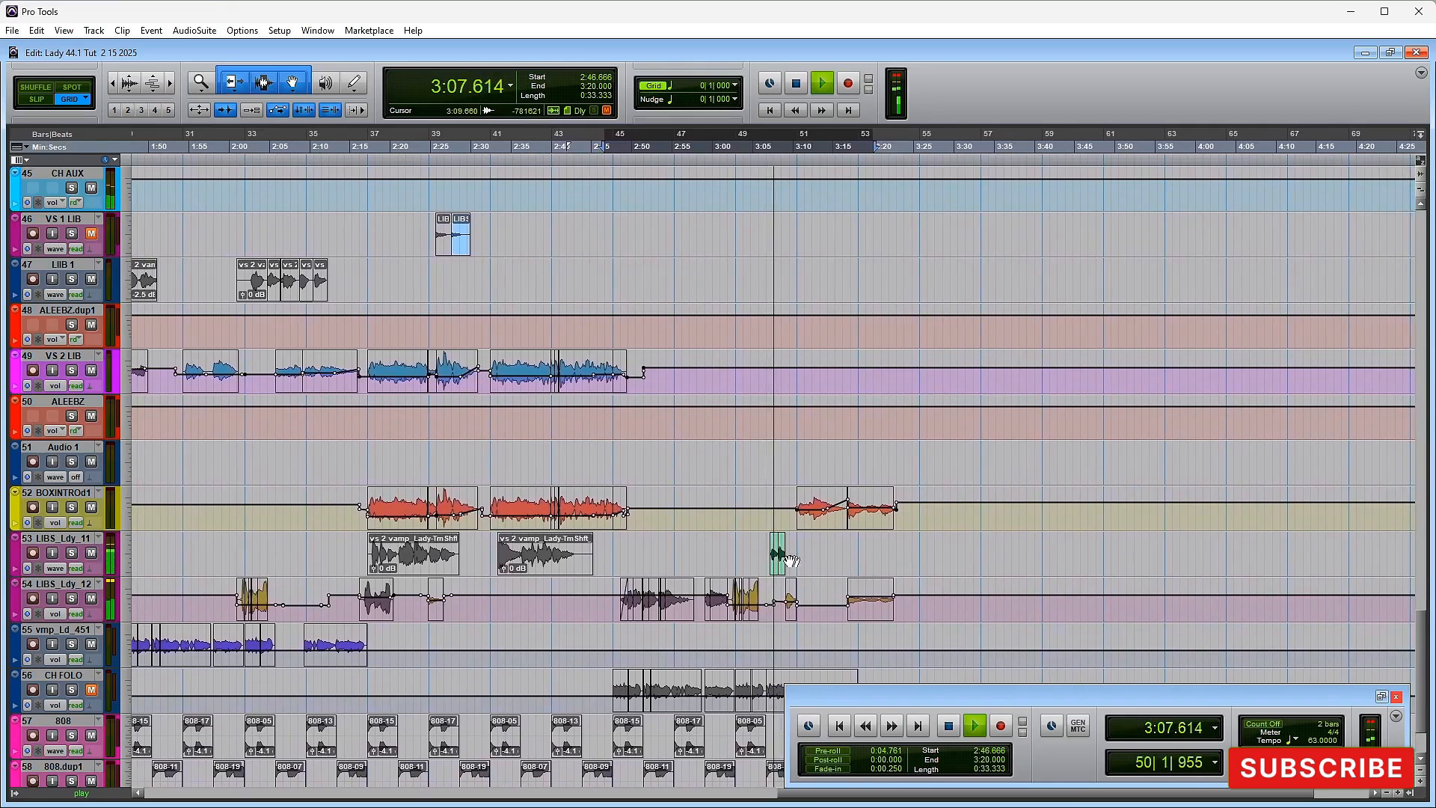
key("space")
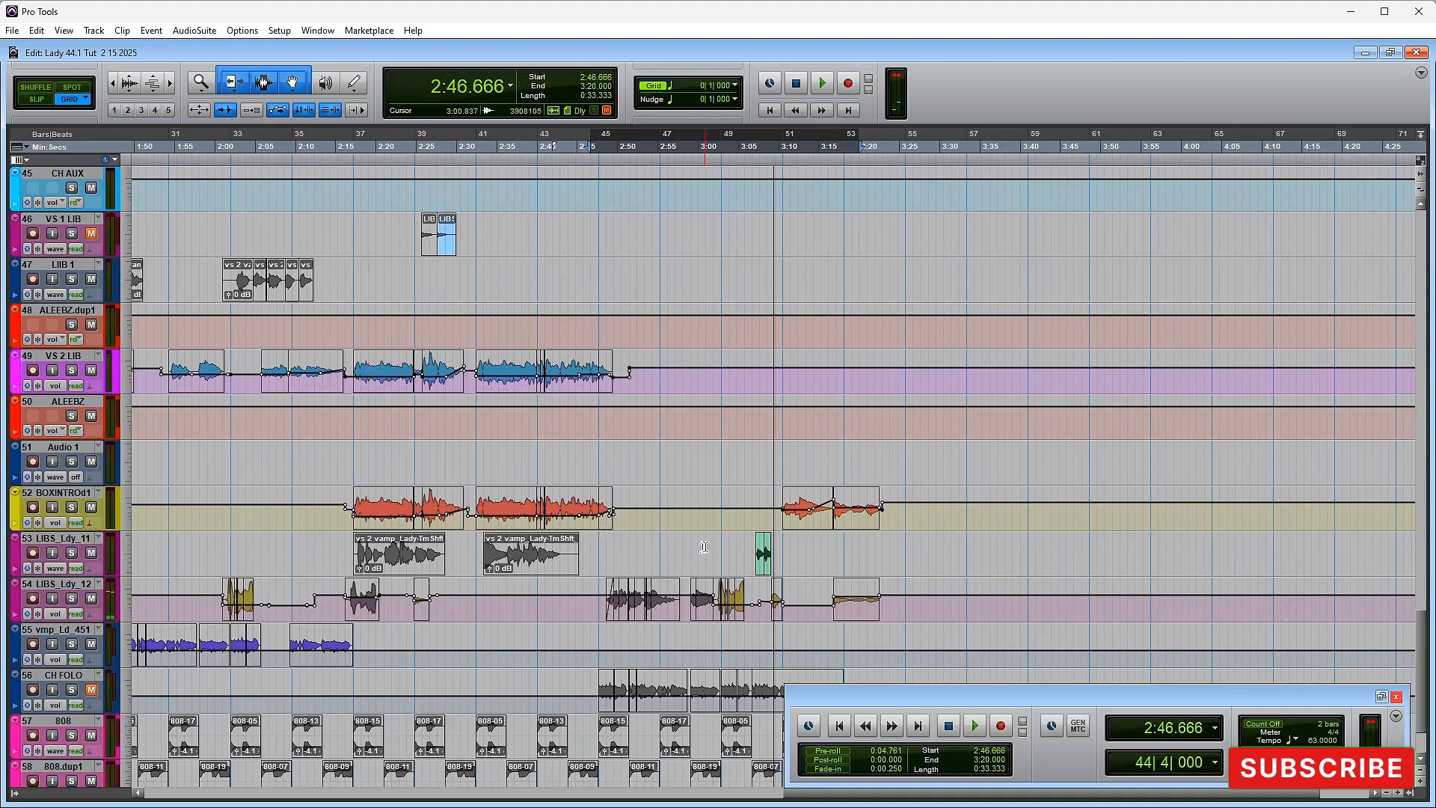
Step: Select 3:02.857 to 3:10.476 on the LIBS_Ldy_11 track, play it while checking the ad-lib channels in the mixer, and stop
left_click_drag(720, 547, 781, 546)
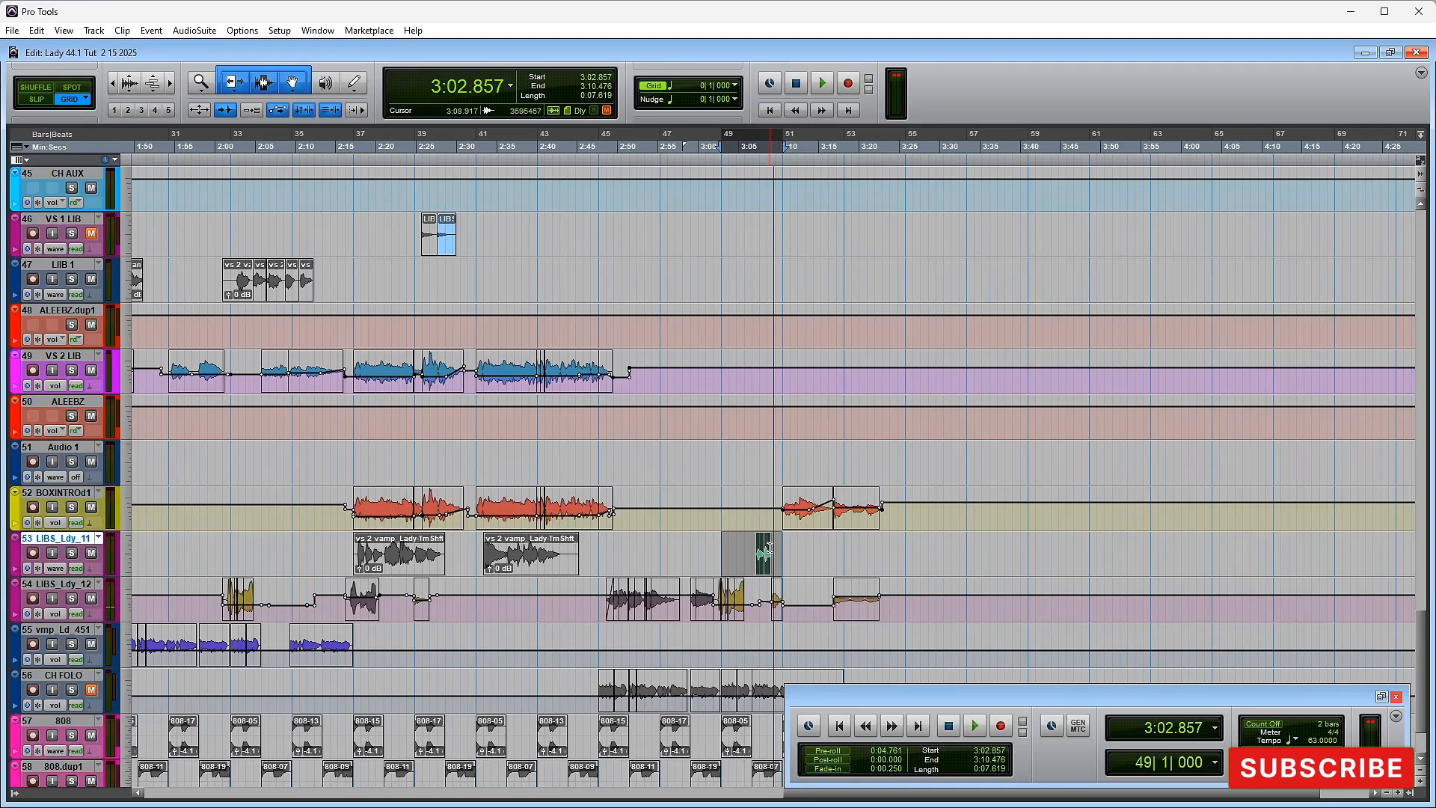
key("ctrl+equal")
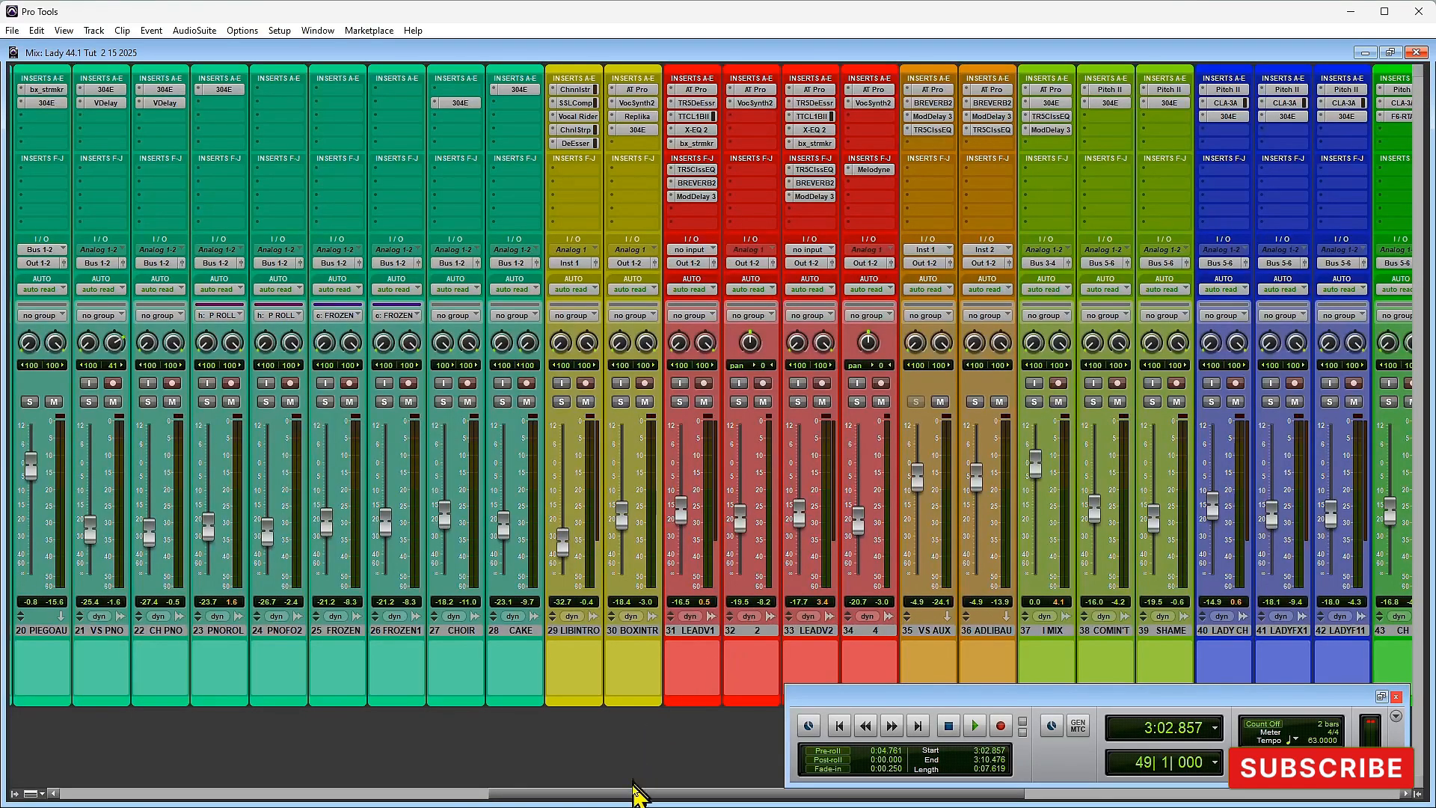
left_click_drag(630, 795, 1008, 799)
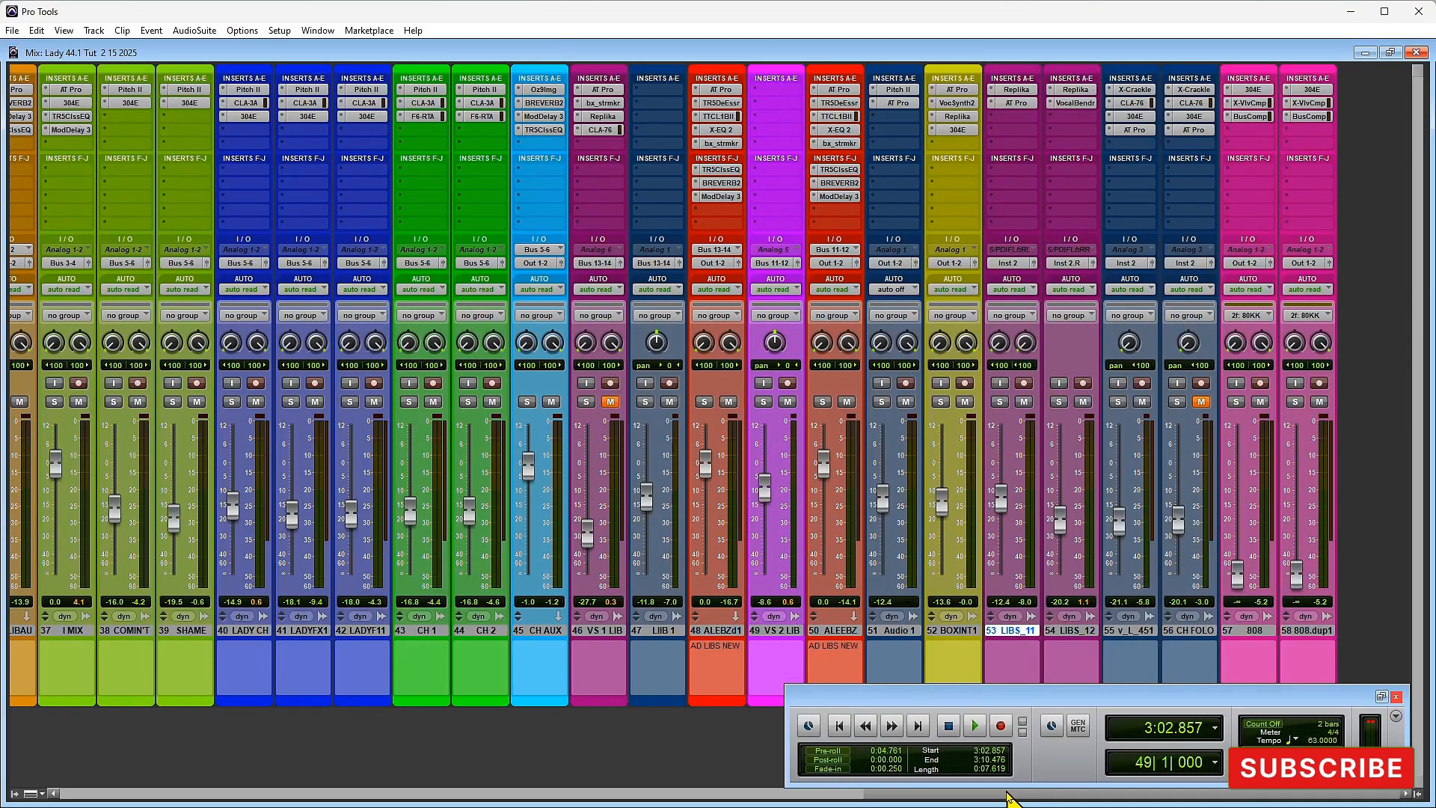
key("space")
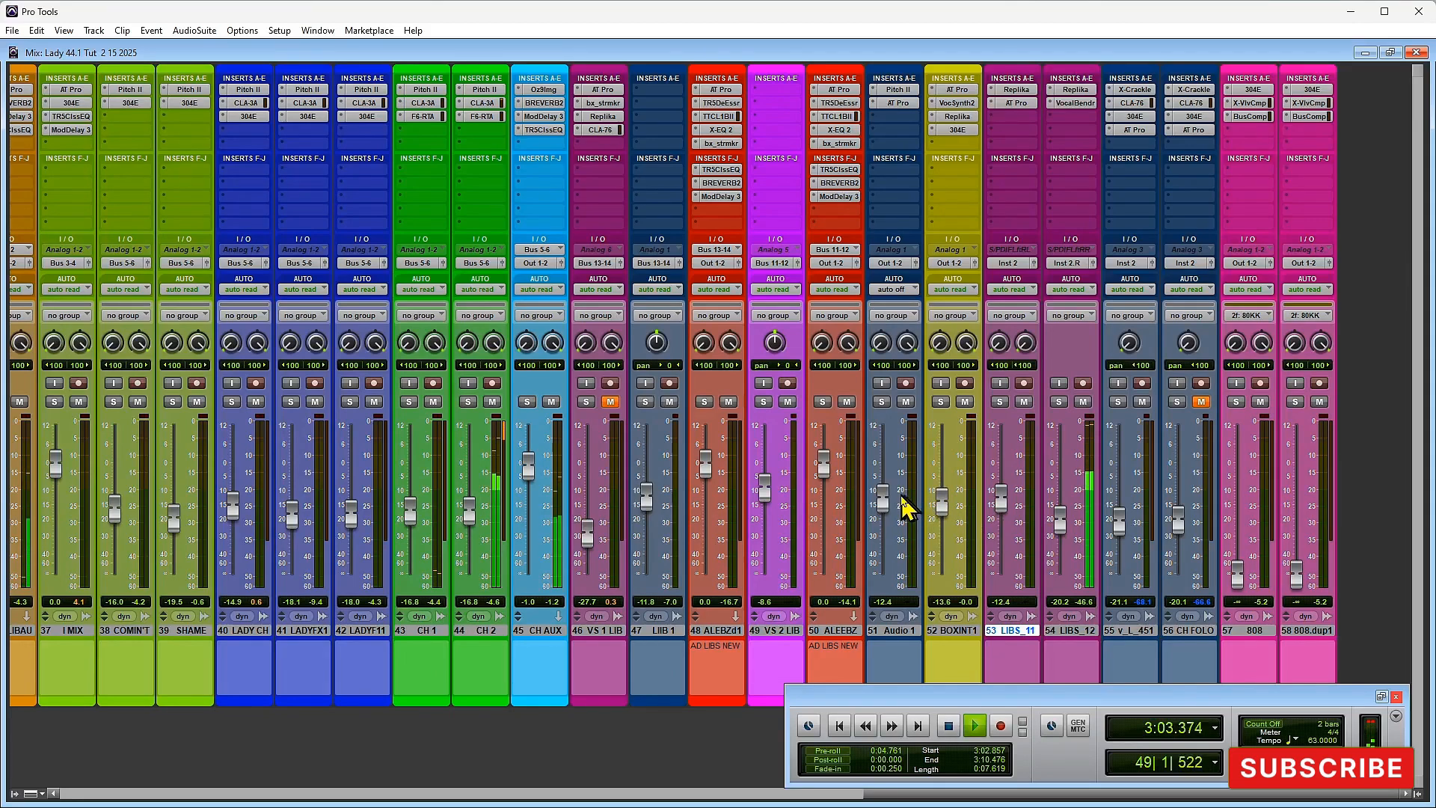
key("ctrl+equal")
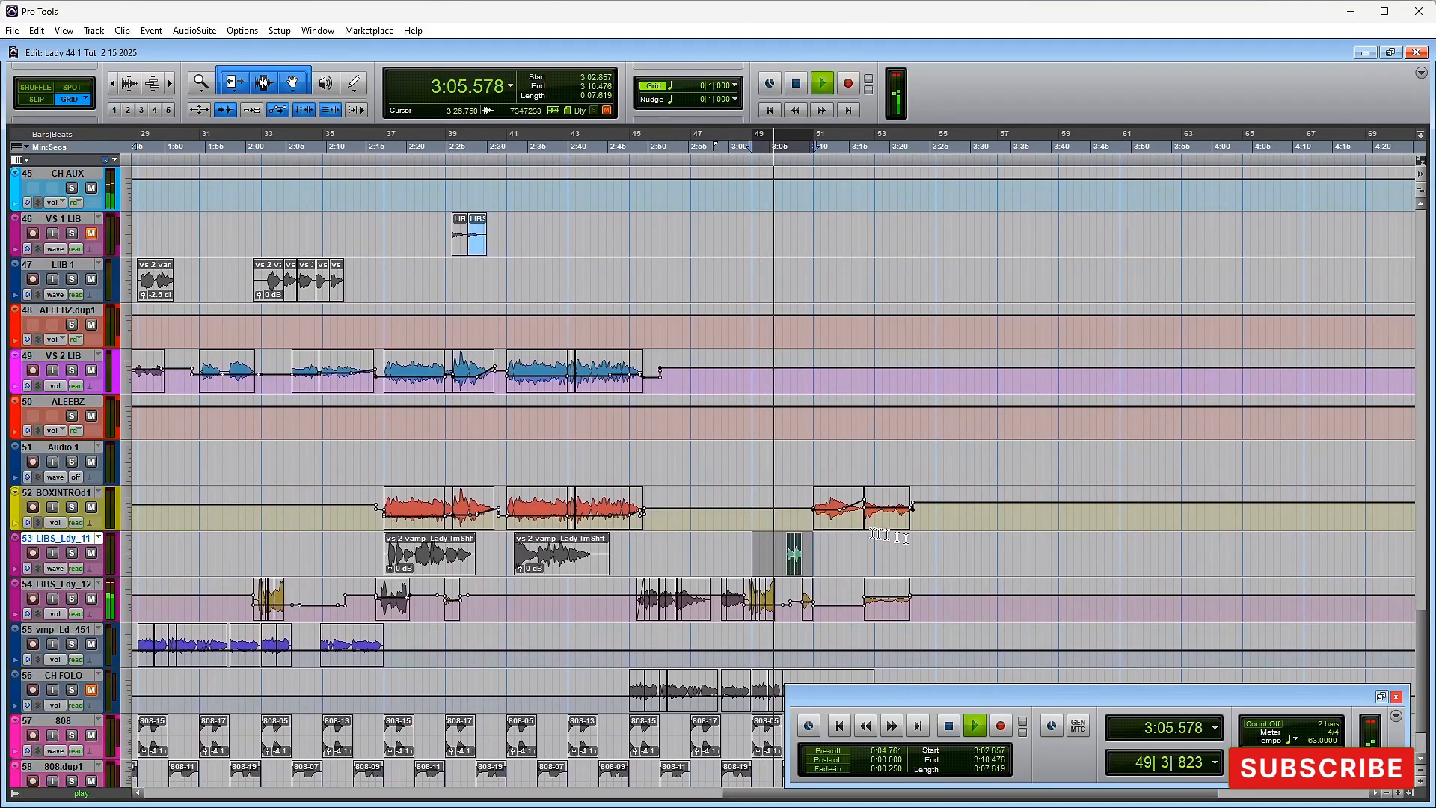
key("space")
Step: Play the ending from 3:07.619 on the BOXINTROd1 track, inspect its closing clips up close, and stop
left_click(790, 499)
key("space")
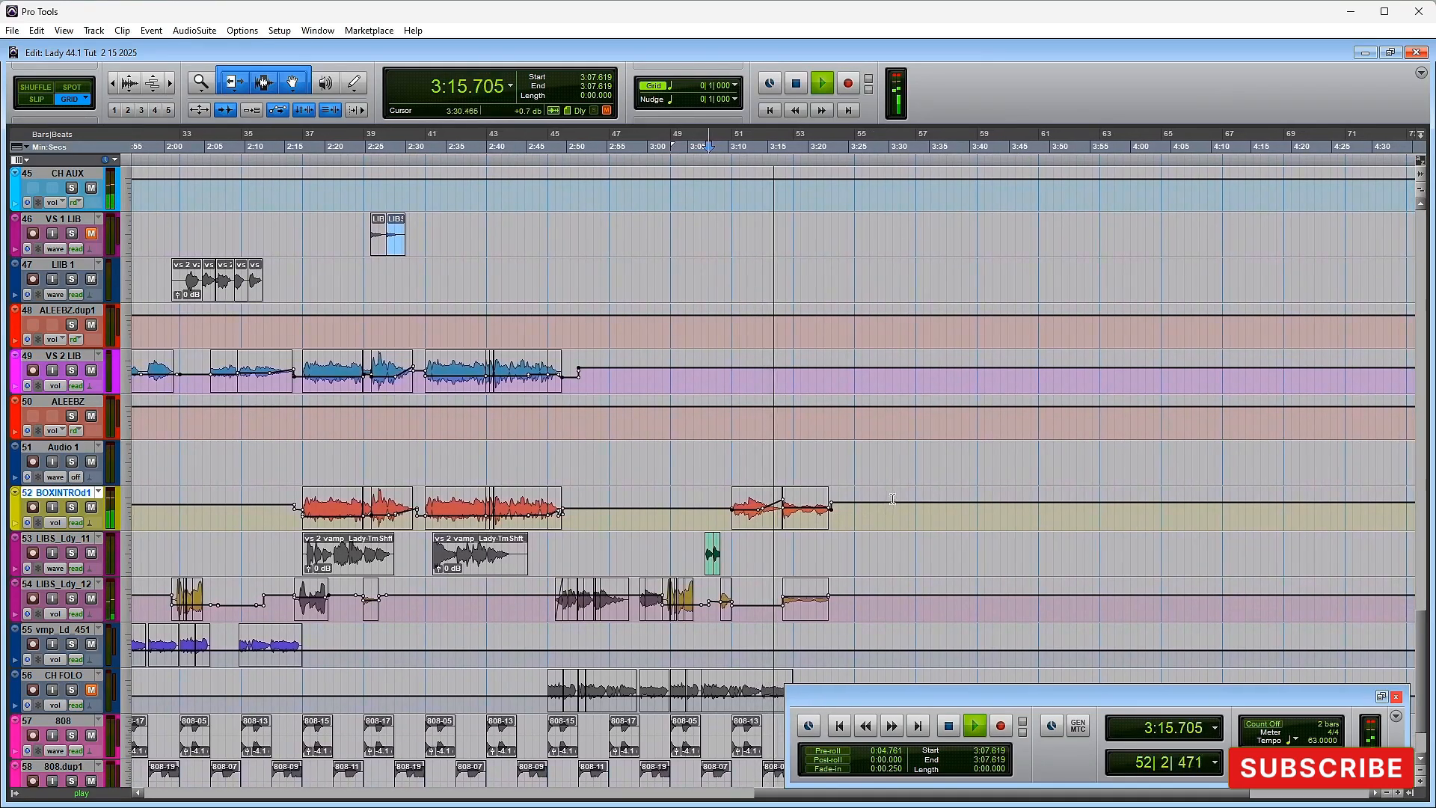
key("ctrl+]")
key("ctrl+]")
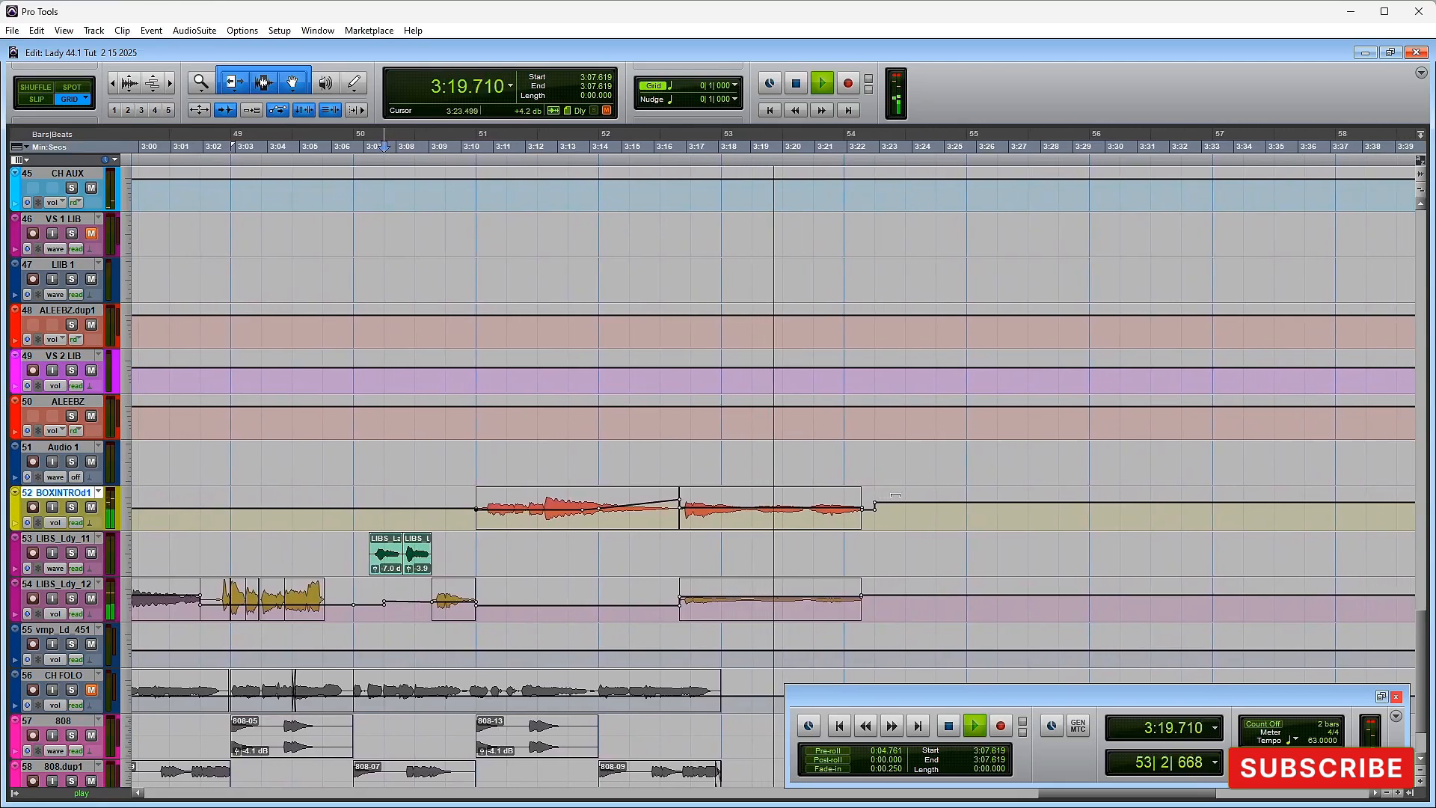
scroll(945, 488, "up", 1)
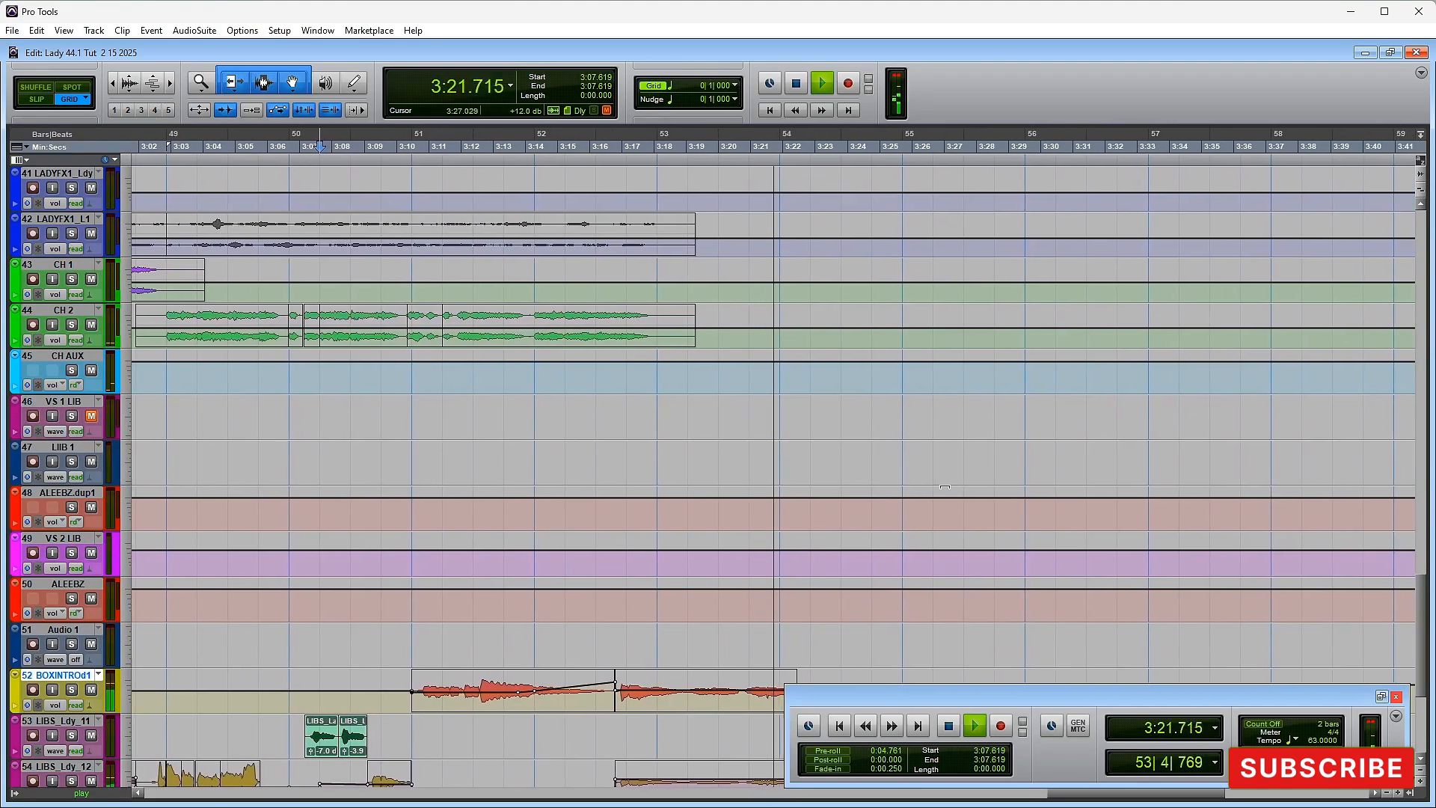
scroll(944, 489, "down", 1)
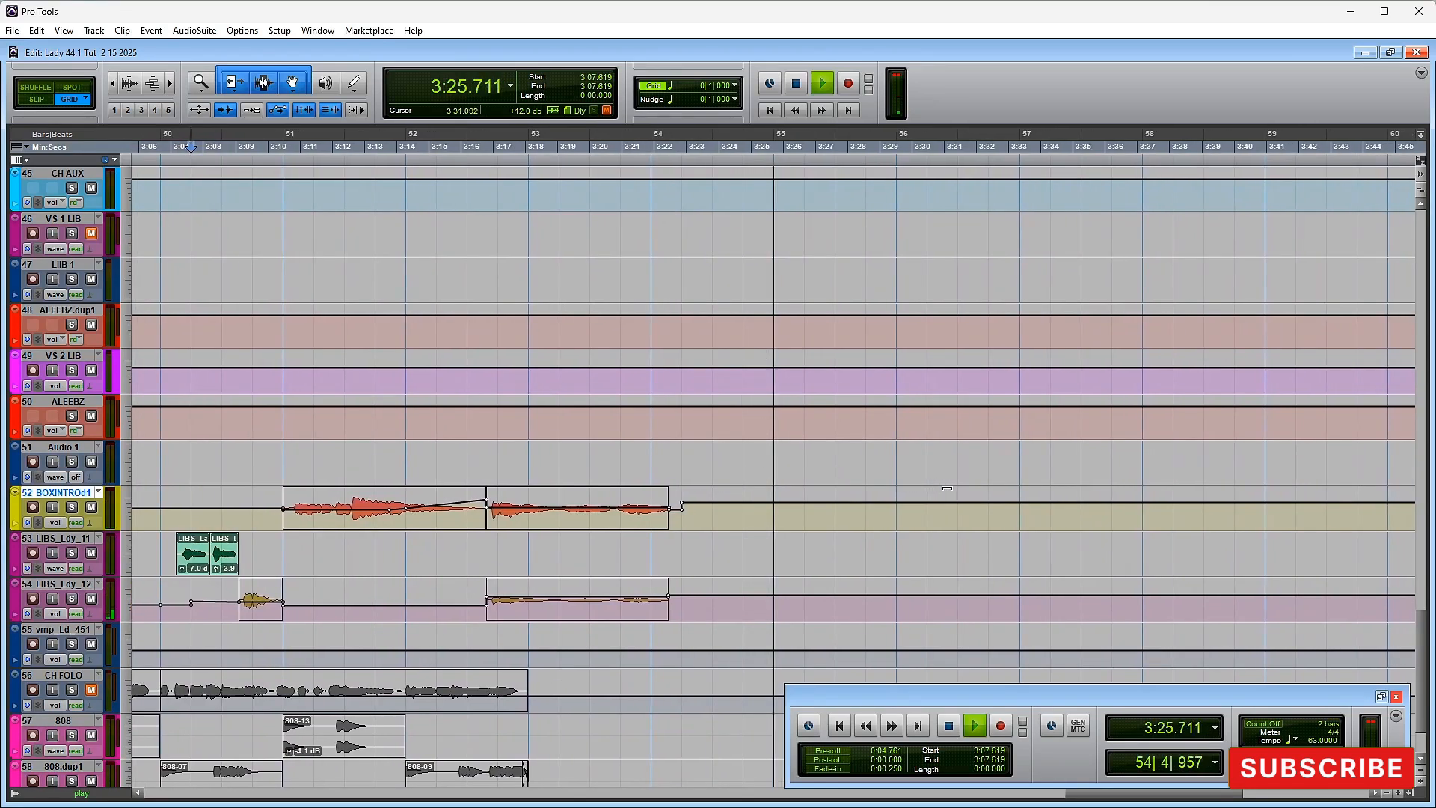
key("space")
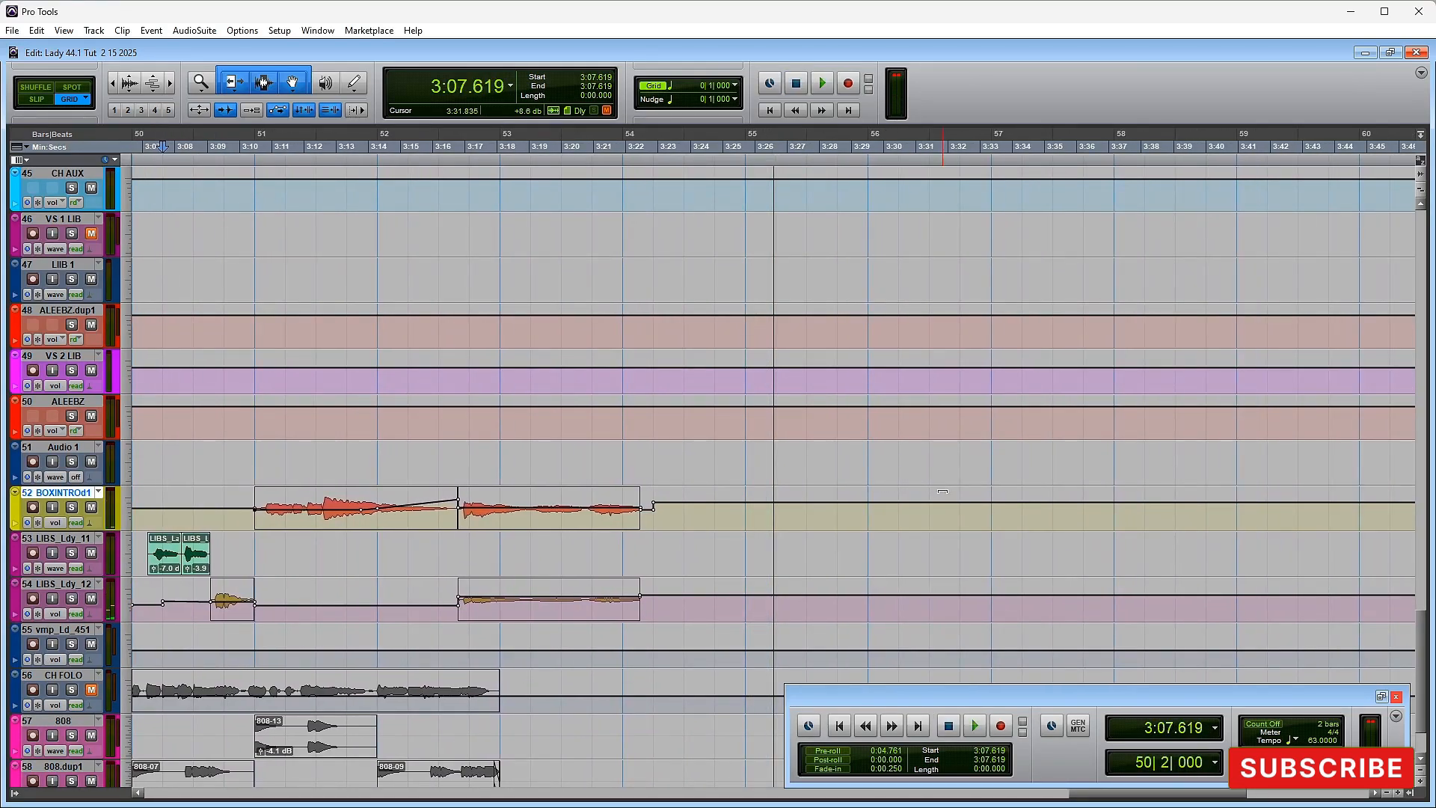